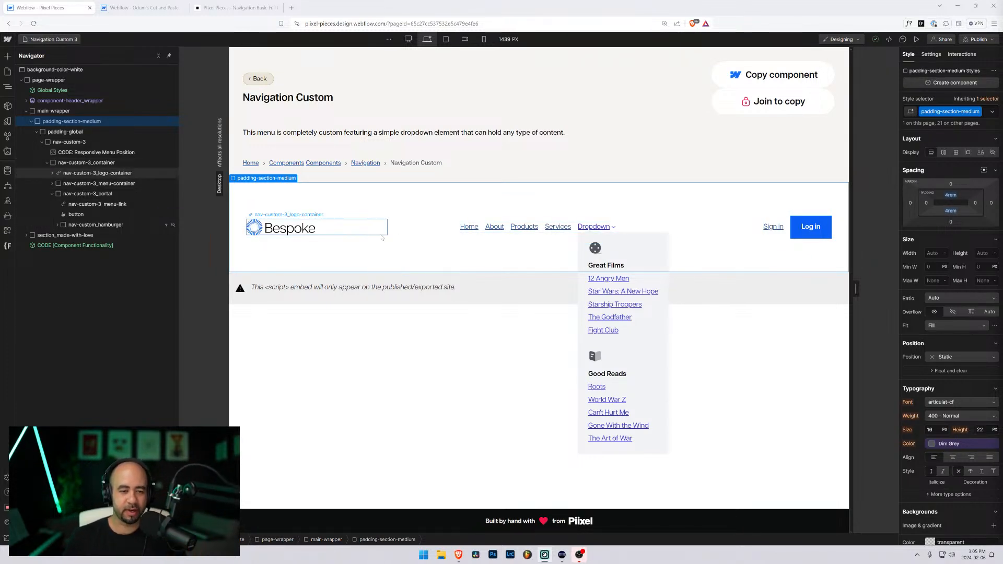
Step: Inspect the Navigation Custom 2 nav container and Bespoke logo, then return to Navigation Custom 3
left_click(64, 41)
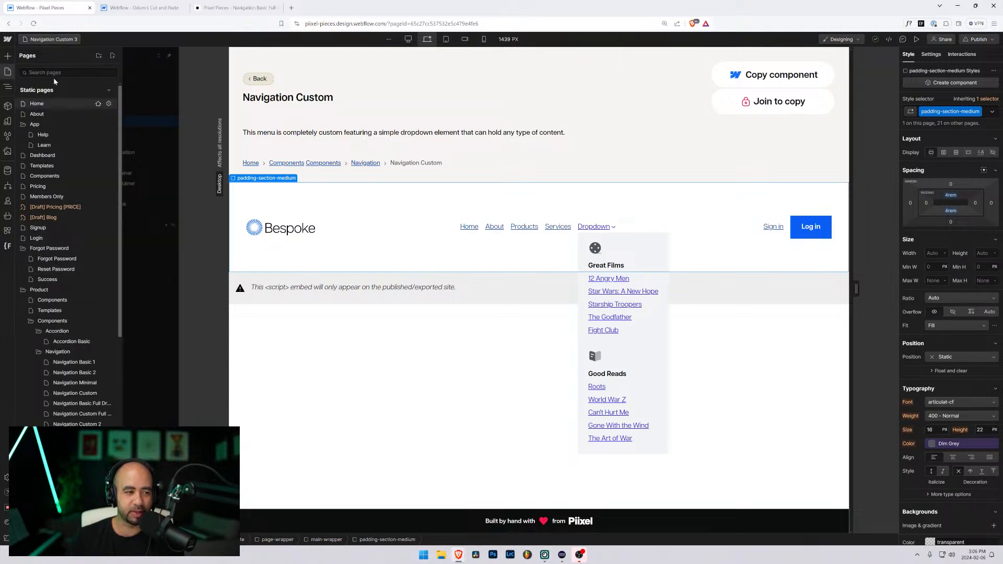
scroll(57, 329, "down", 3)
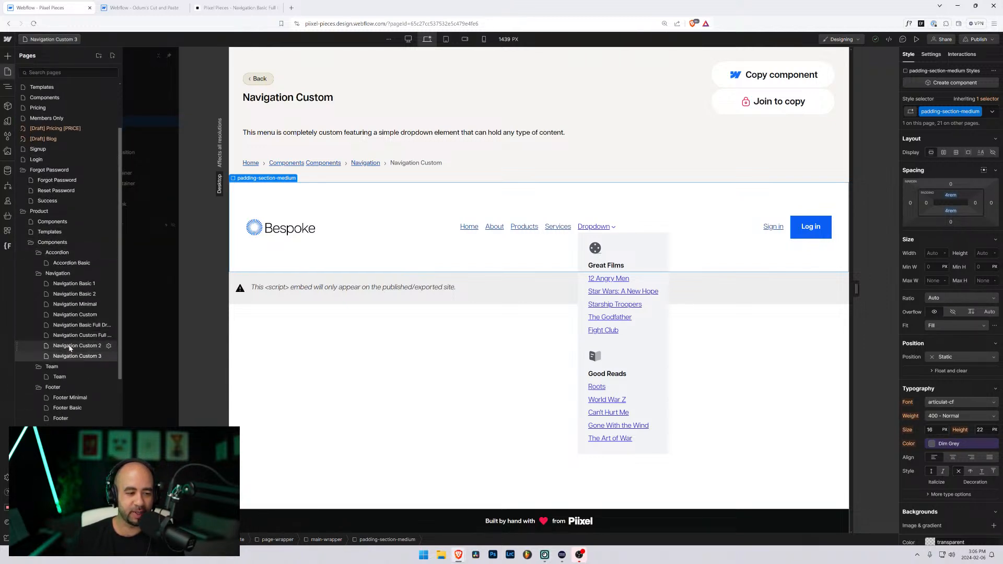
left_click(71, 347)
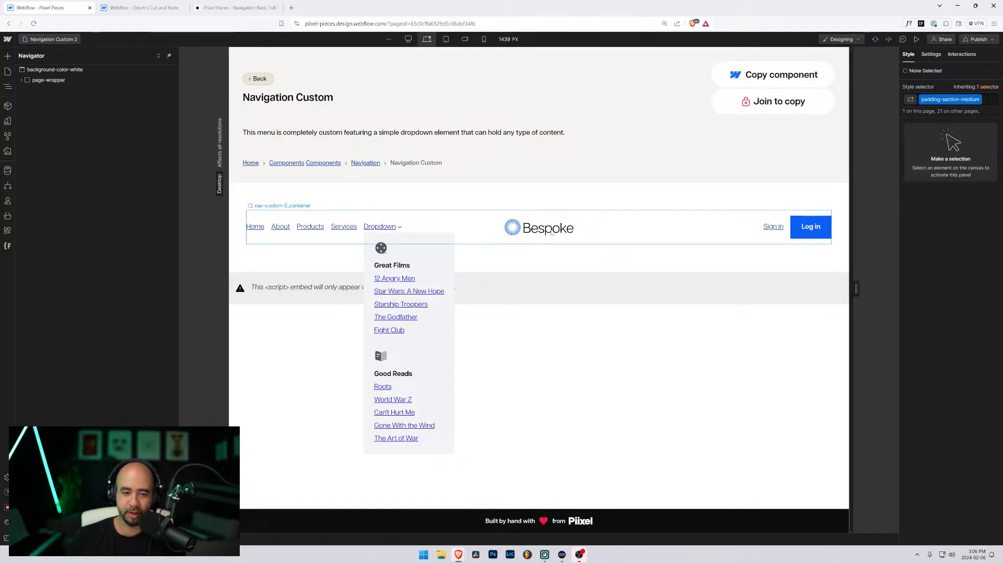
left_click(552, 233)
left_click(534, 229)
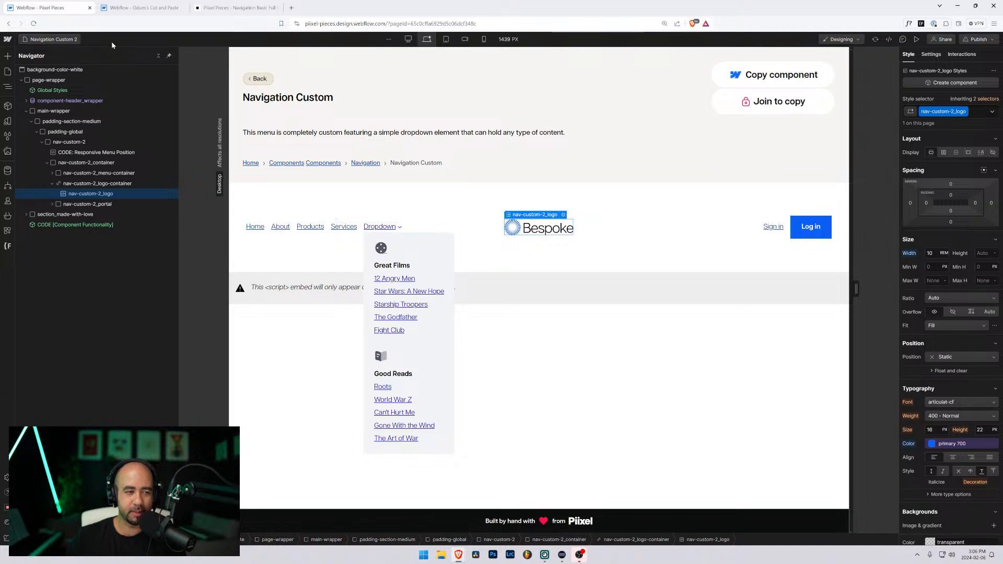
left_click(53, 39)
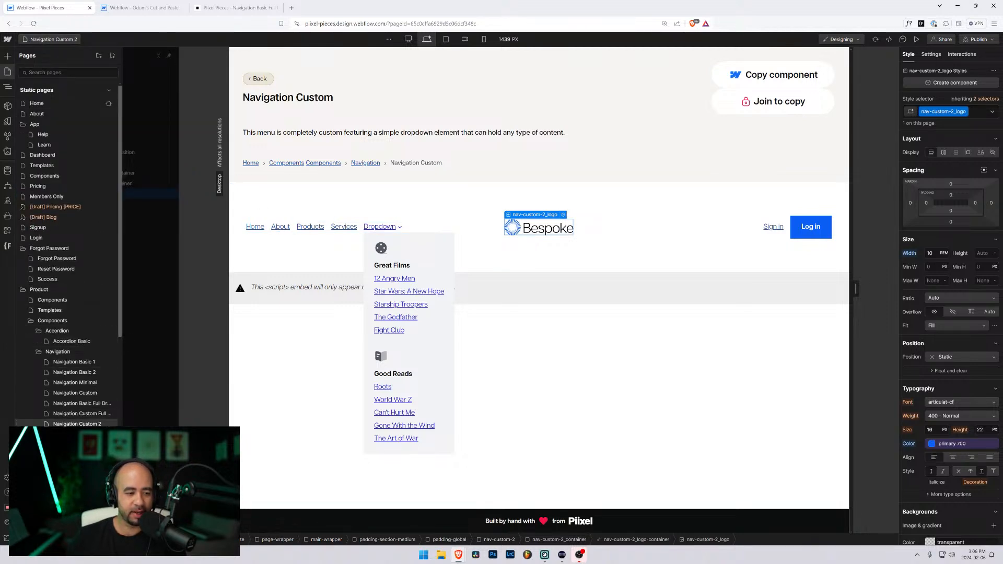
left_click(78, 424)
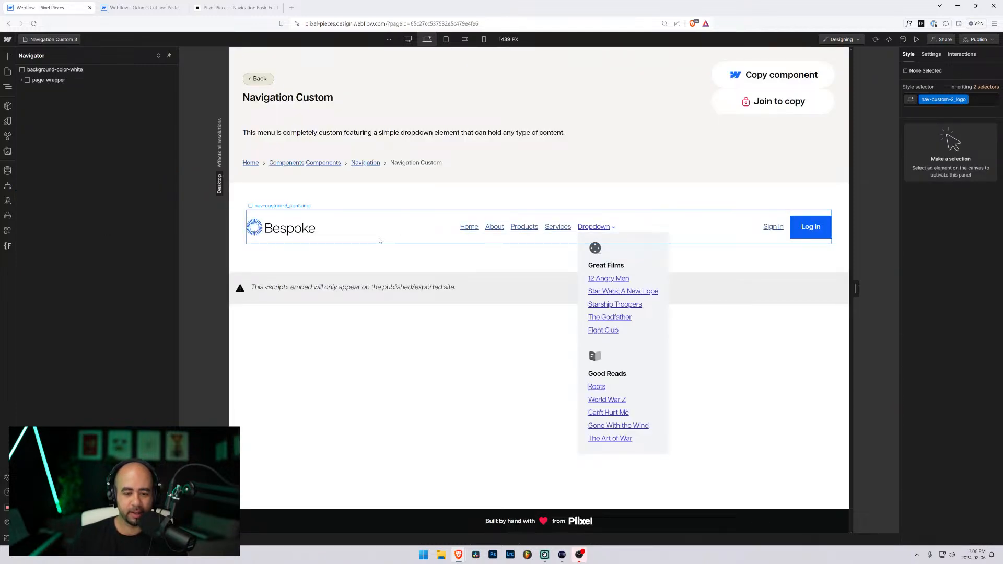
Step: Launch Figma from the system search, then bring the Webflow Designer back
key("super")
type("figma")
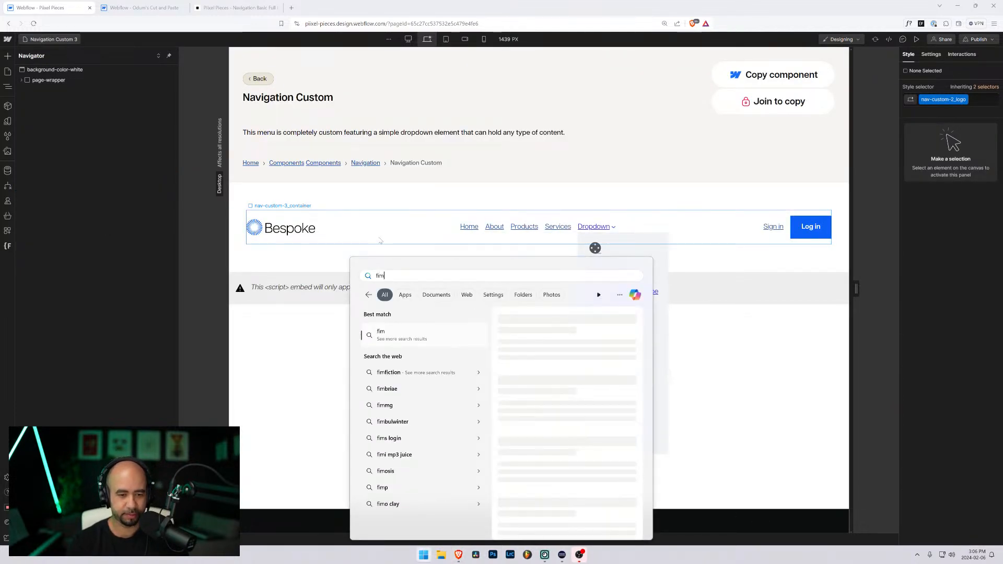
key("Return")
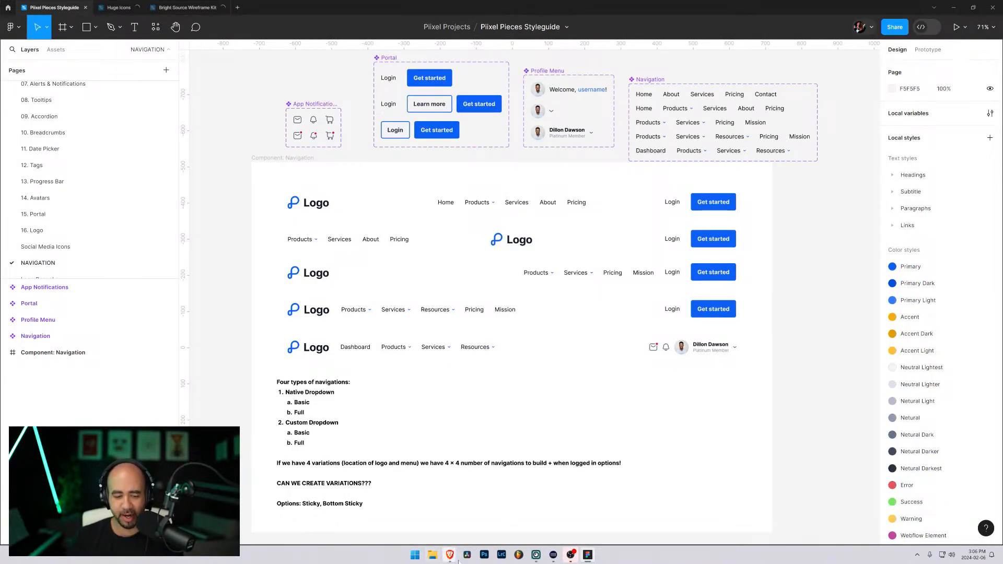
mouse_move(457, 558)
left_click(486, 517)
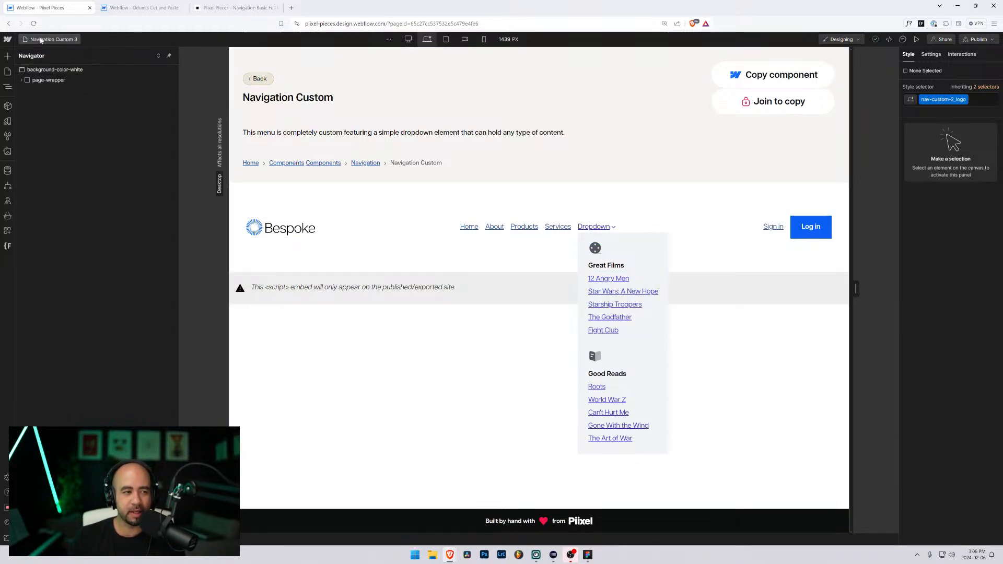
Step: Select the nav-custom-3_menu and nav-custom-3_logo-container elements on the canvas
left_click(6, 72)
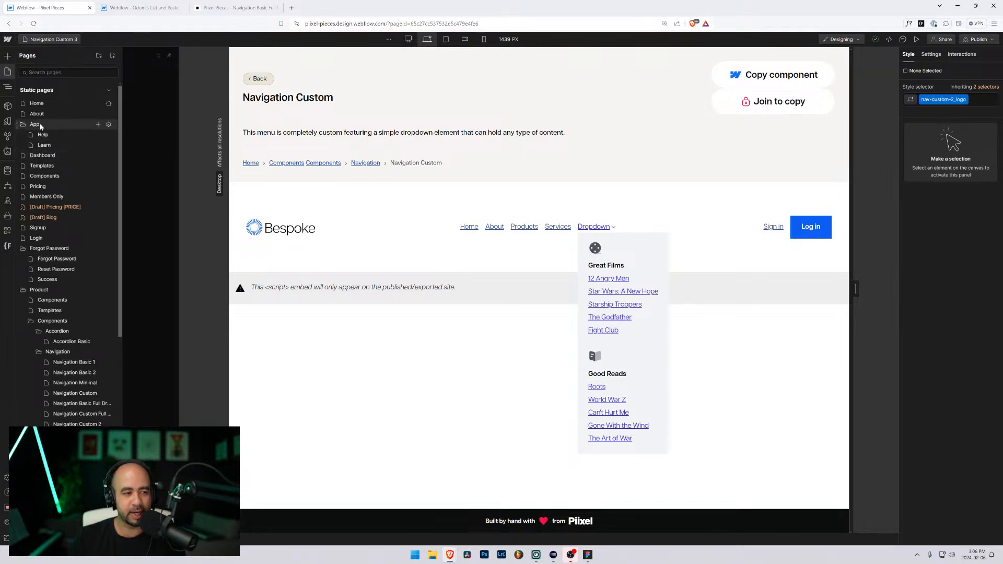
left_click(428, 228)
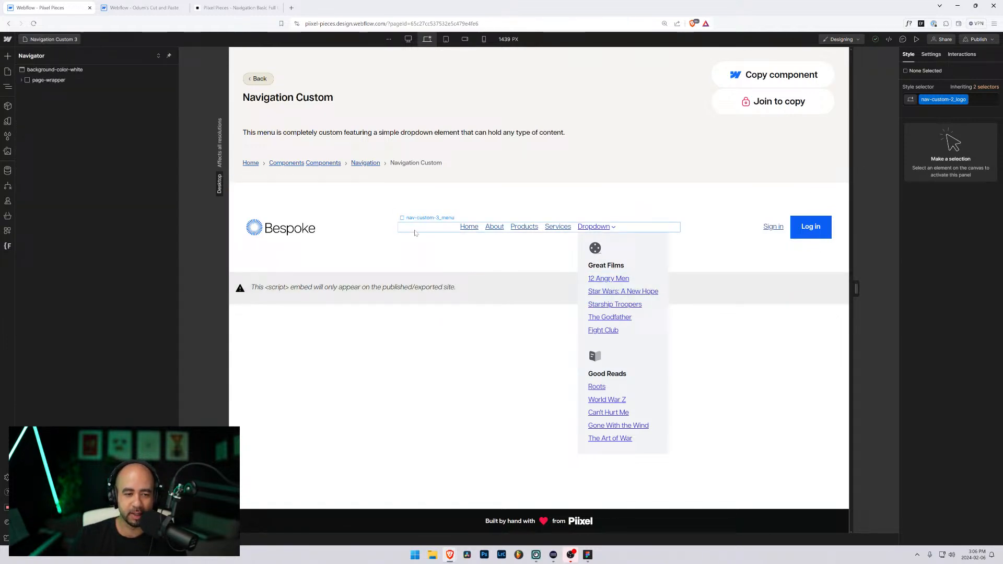
left_click(339, 234)
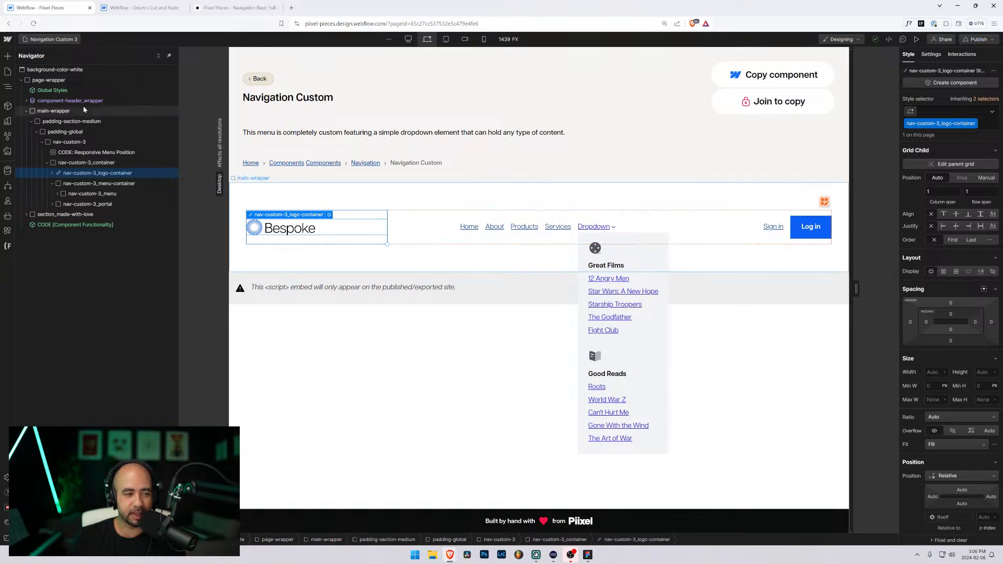
Step: Switch to the Components page from the site's page list
left_click(7, 71)
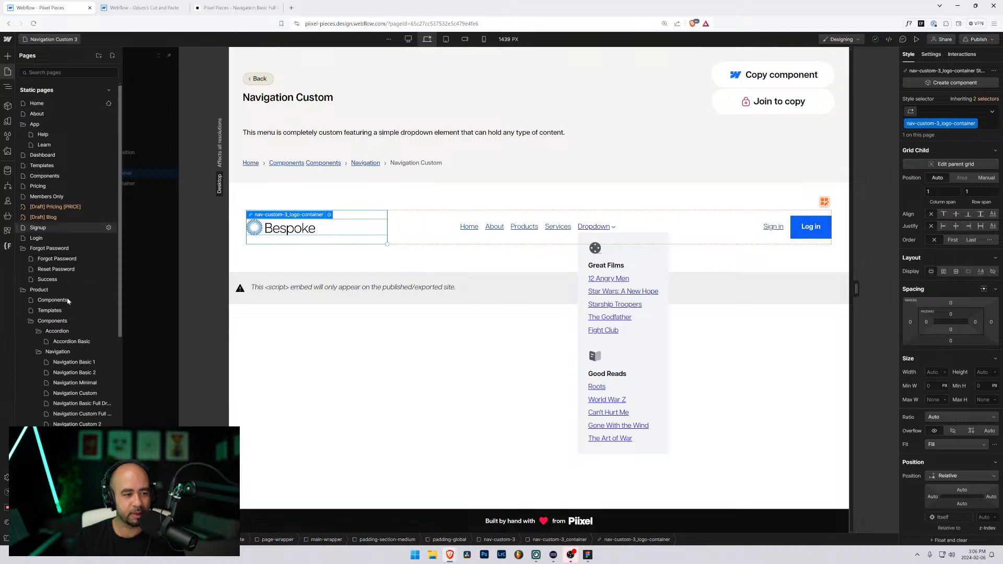
scroll(78, 324, "down", 3)
scroll(74, 201, "up", 2)
scroll(74, 201, "up", 2)
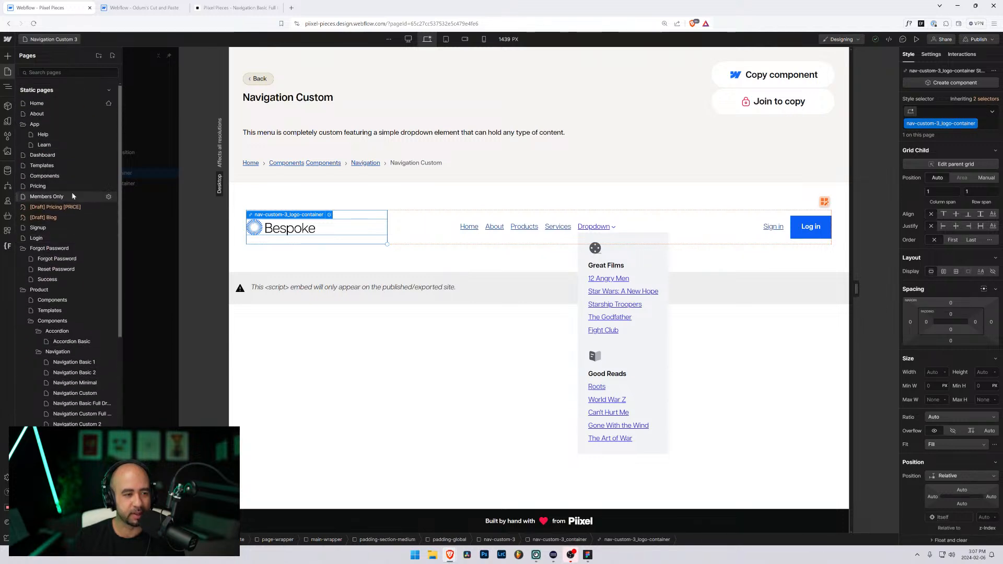
left_click(50, 177)
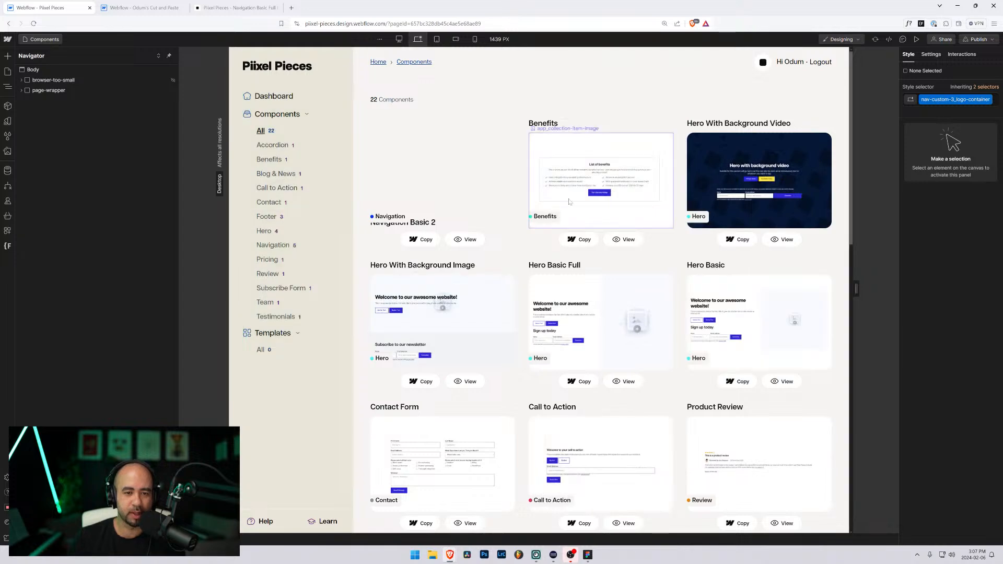
Step: Select the component card grid and a card heading on the Components page
left_click(397, 205)
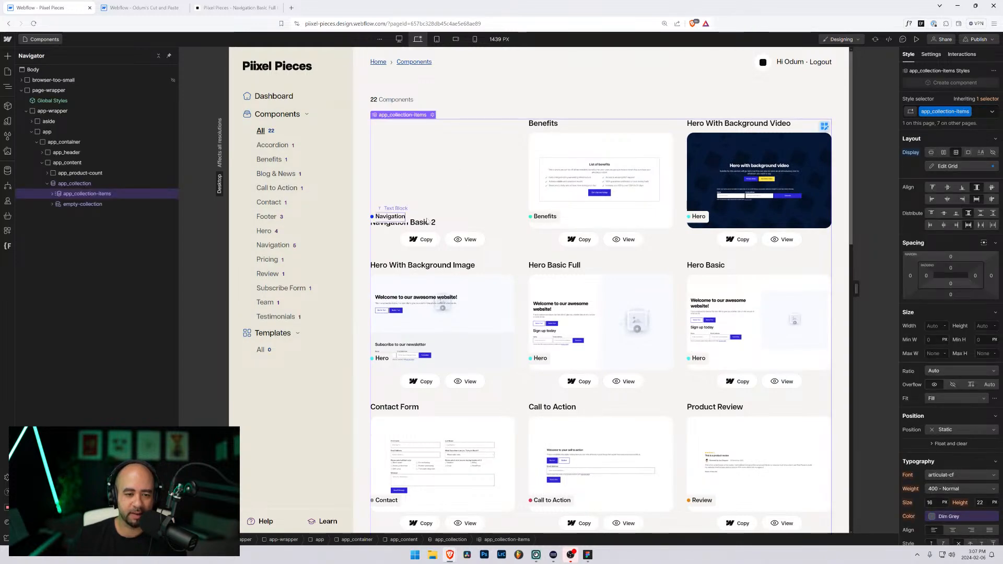
left_click(396, 222)
scroll(478, 224, "down", 7)
scroll(479, 225, "down", 6)
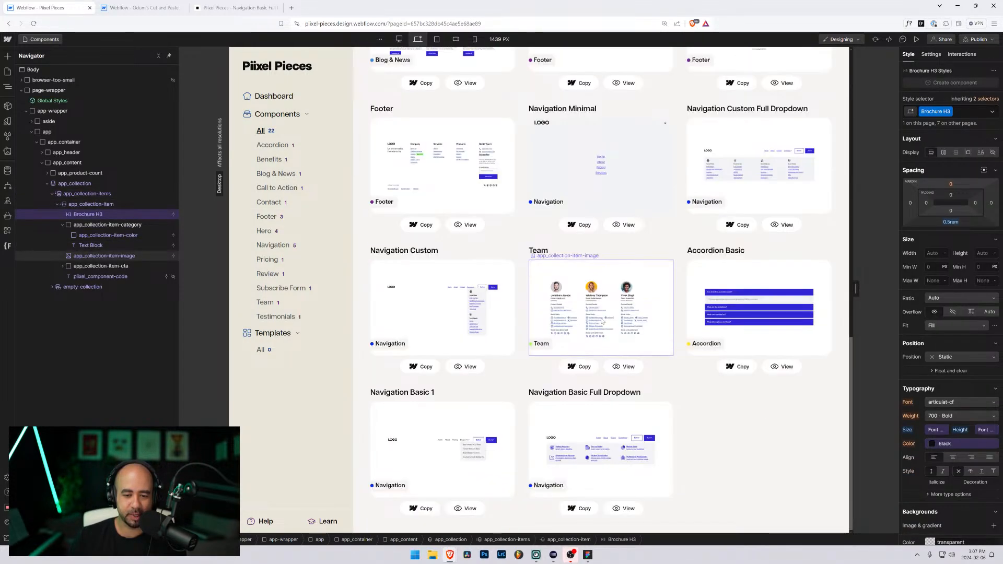
scroll(444, 157, "up", 12)
left_click(438, 124)
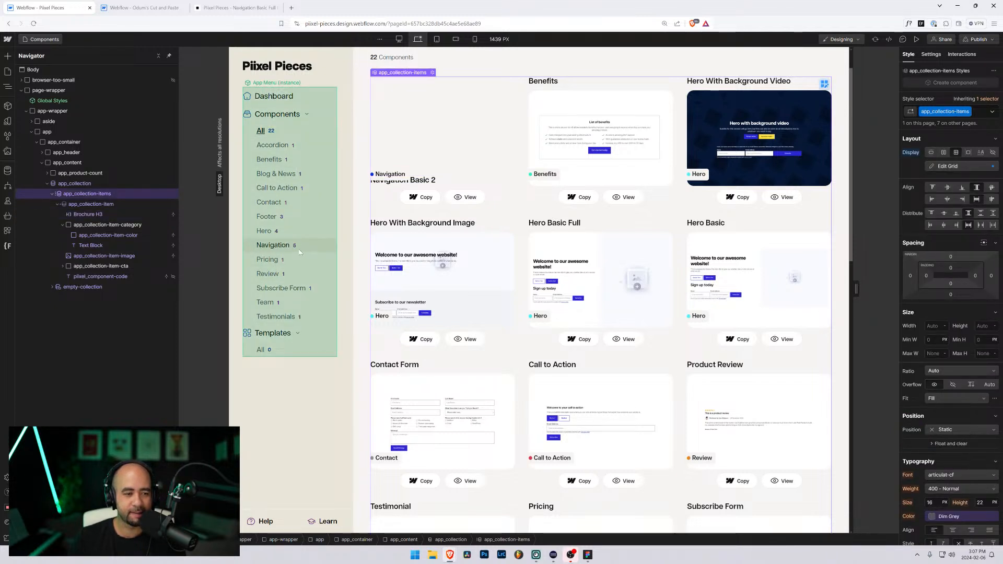
Step: Select the App Menu instance and Benefits thumbnail, then show the CMS Collections list
left_click(289, 250)
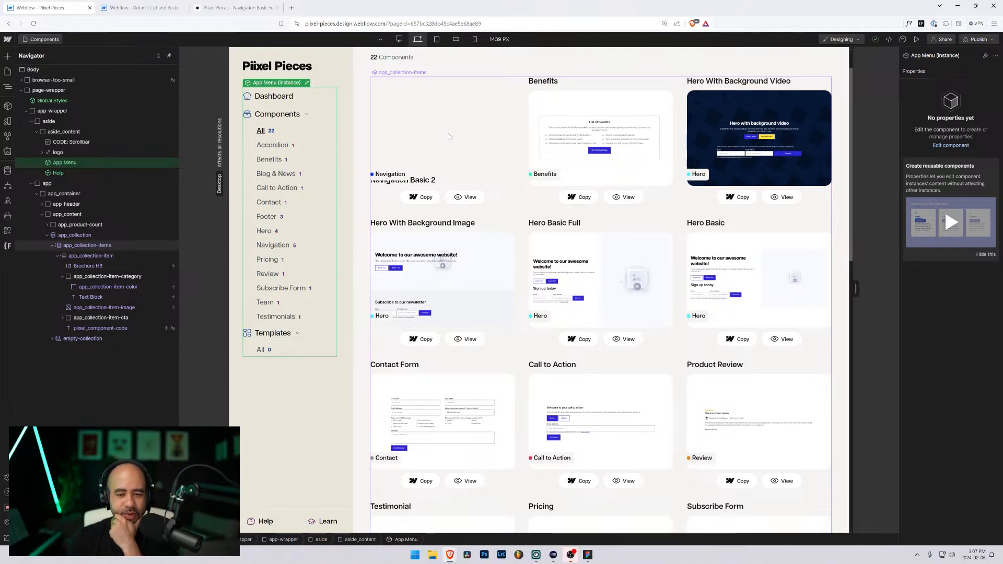
left_click(610, 147)
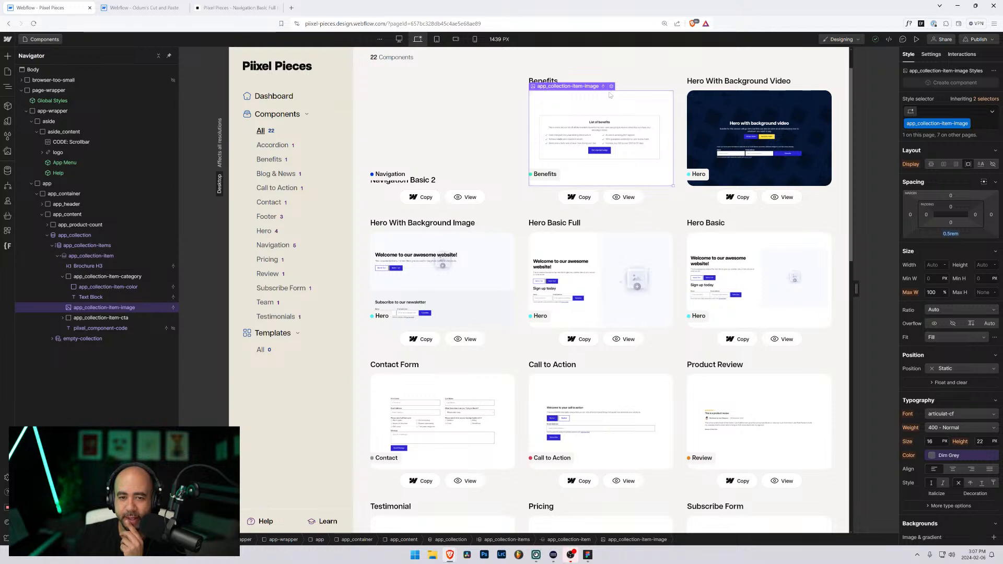
left_click(8, 170)
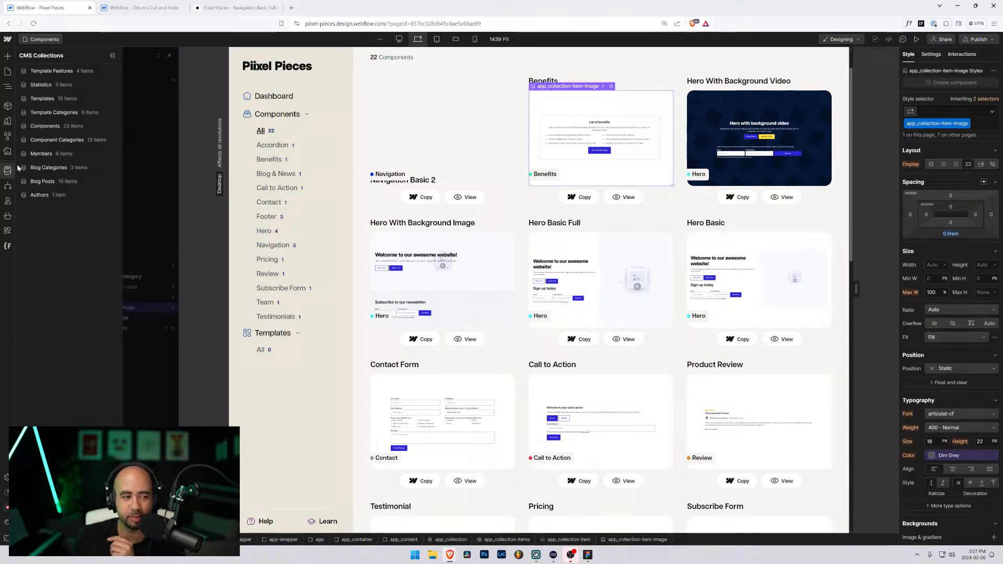
Step: Open the Components collection's Product Review item at 133% zoom and scroll to Code JSON
left_click(52, 129)
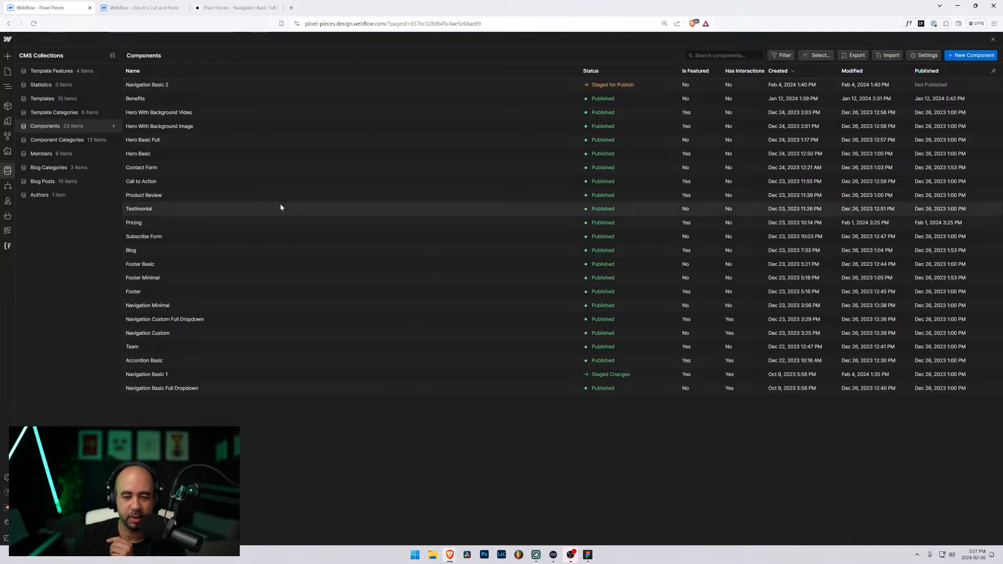
left_click(172, 195)
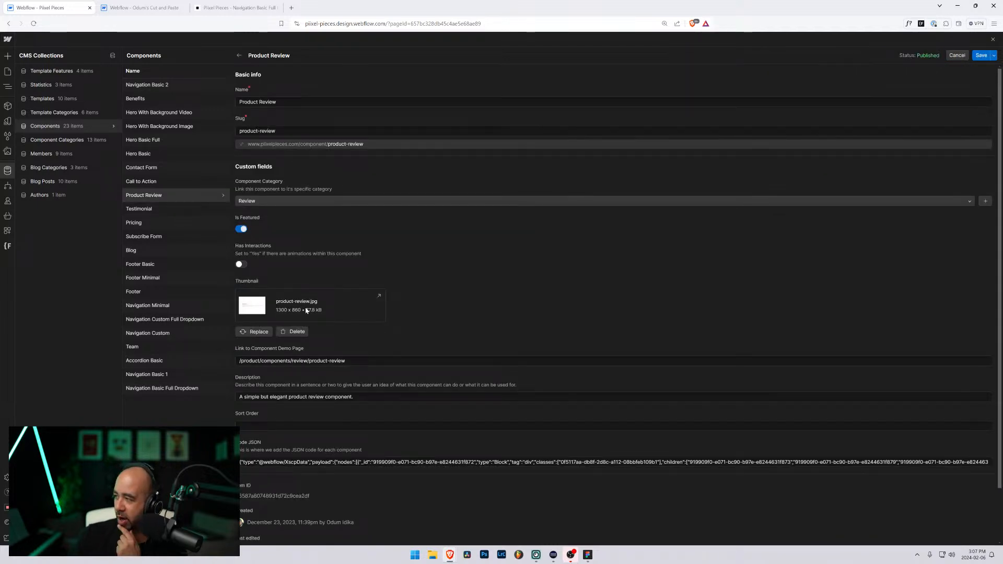
key("ctrl+plus")
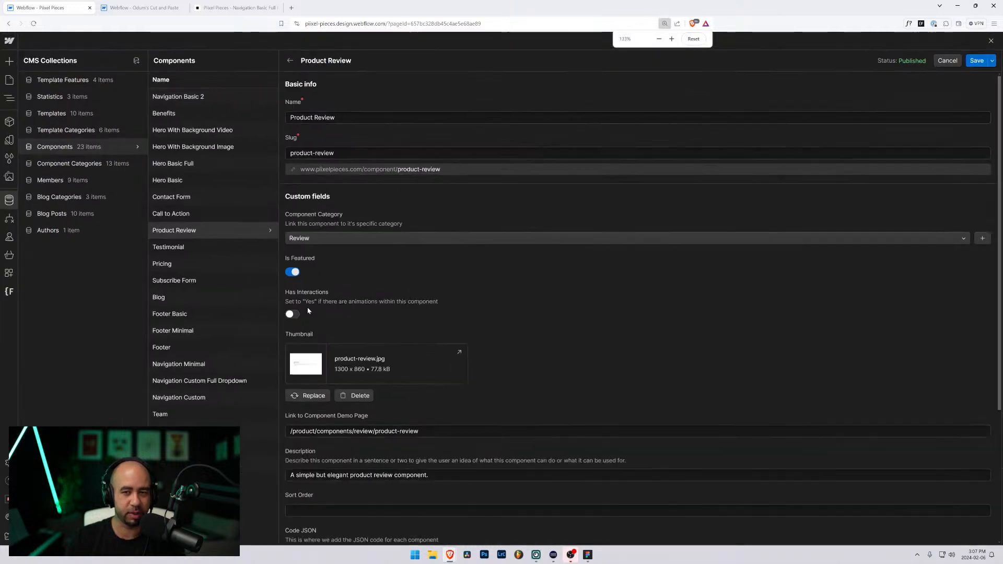
scroll(347, 265, "down", 3)
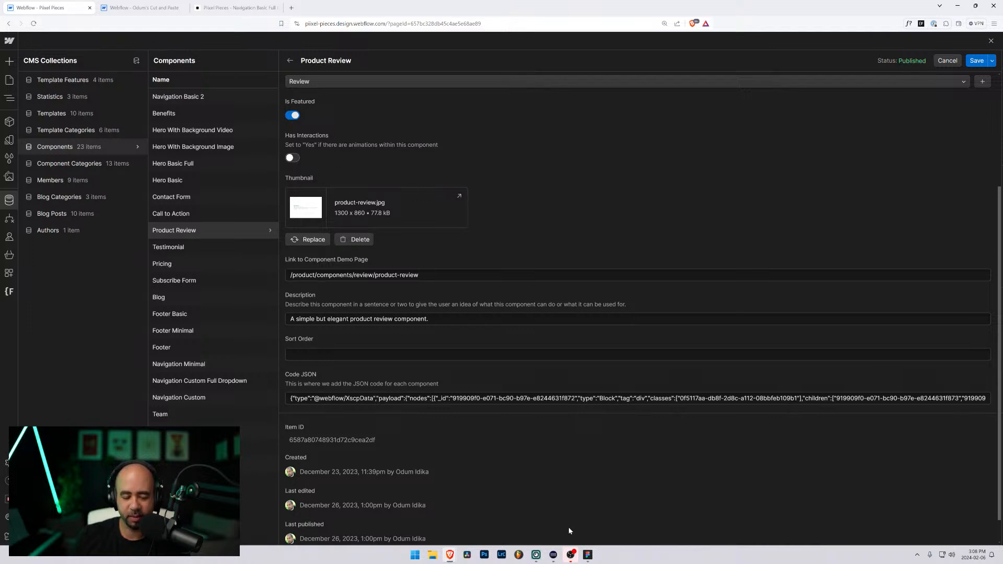
mouse_move(591, 559)
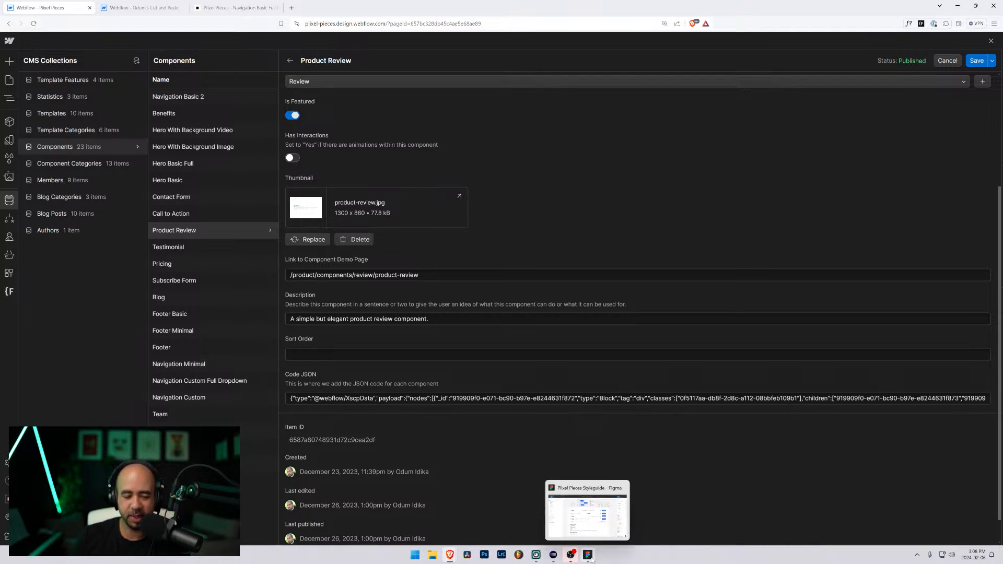
Step: Go from Navigation Basic Full Dropdown back to the components listing and open the Log in page
left_click(256, 7)
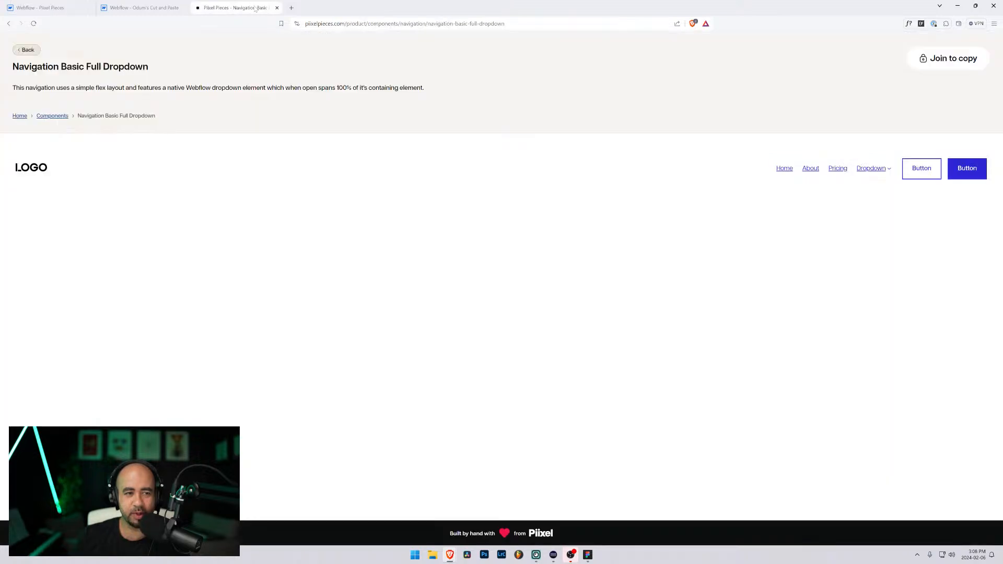
left_click(29, 51)
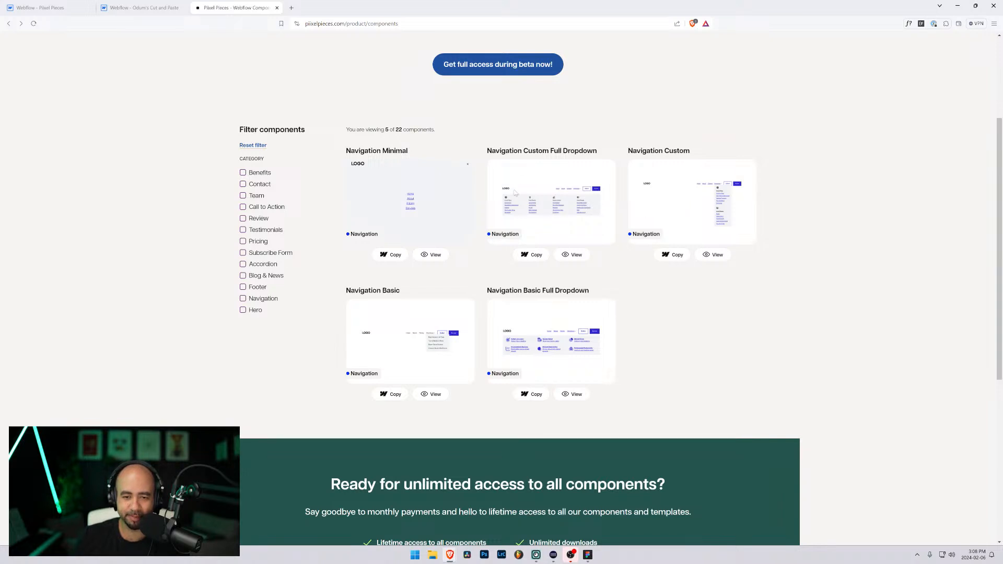
scroll(543, 200, "up", 1)
scroll(541, 214, "down", 1)
scroll(538, 230, "up", 1)
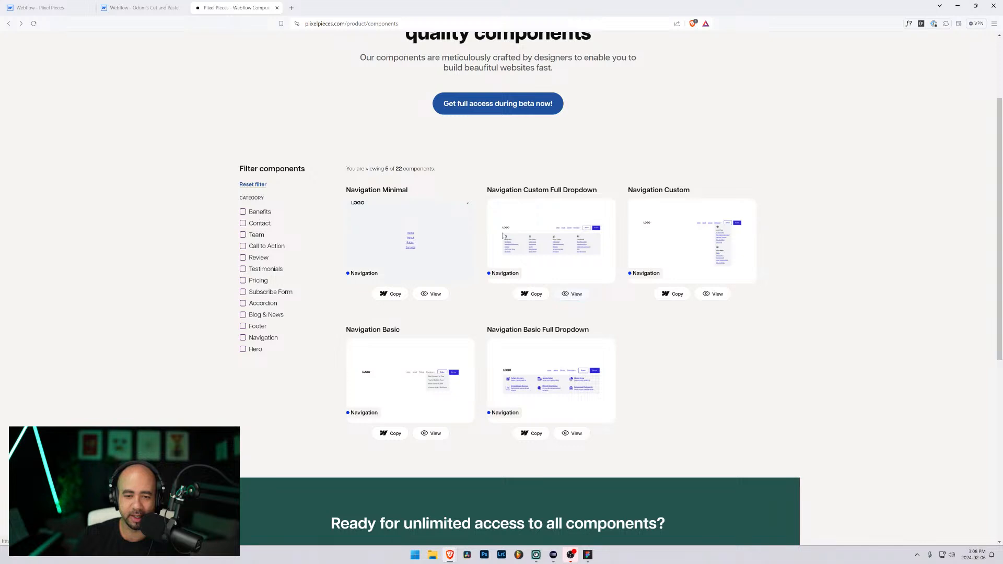
scroll(299, 188, "up", 3)
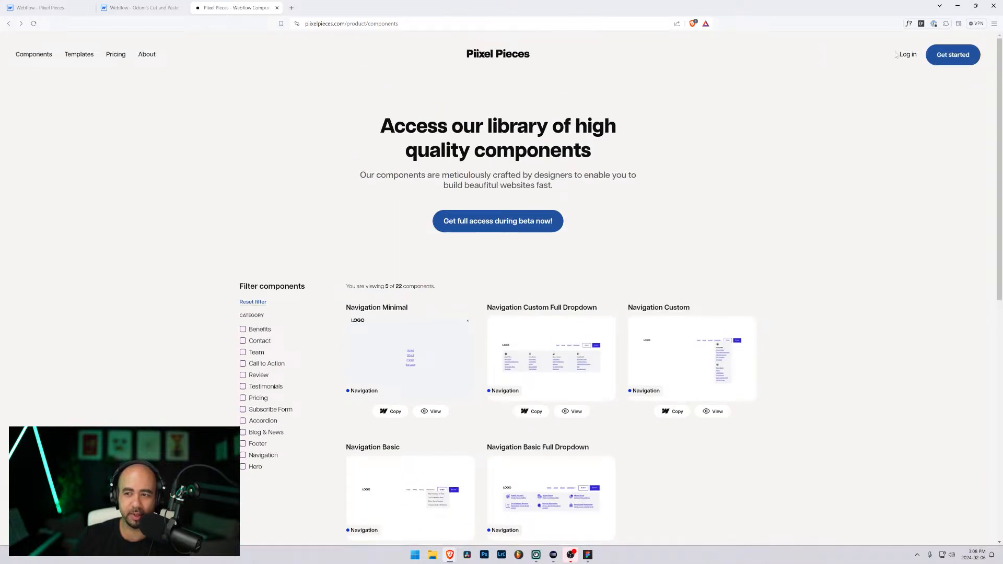
left_click(907, 55)
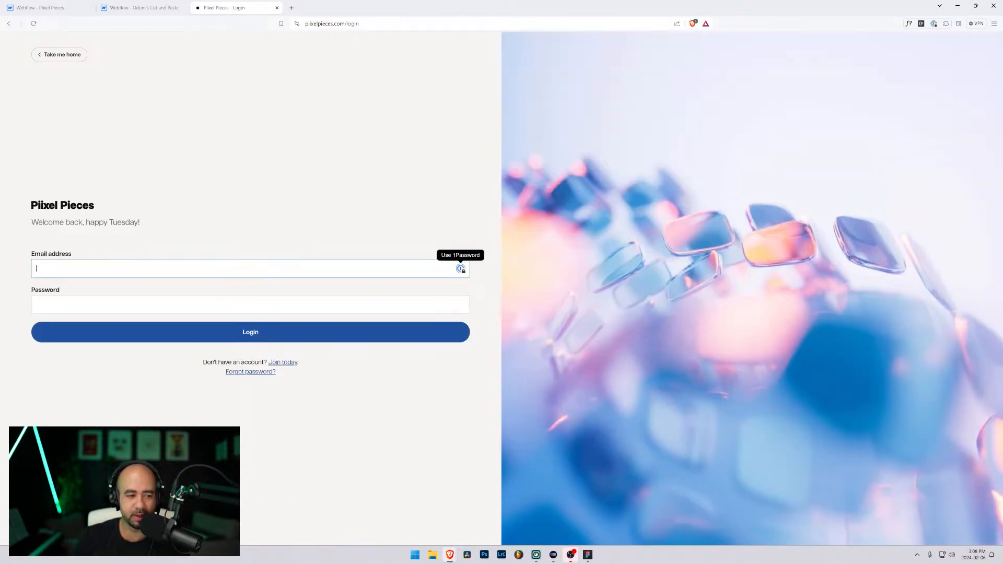
Step: Sign in to Pixel Pieces using credentials autofilled by 1Password
left_click(460, 268)
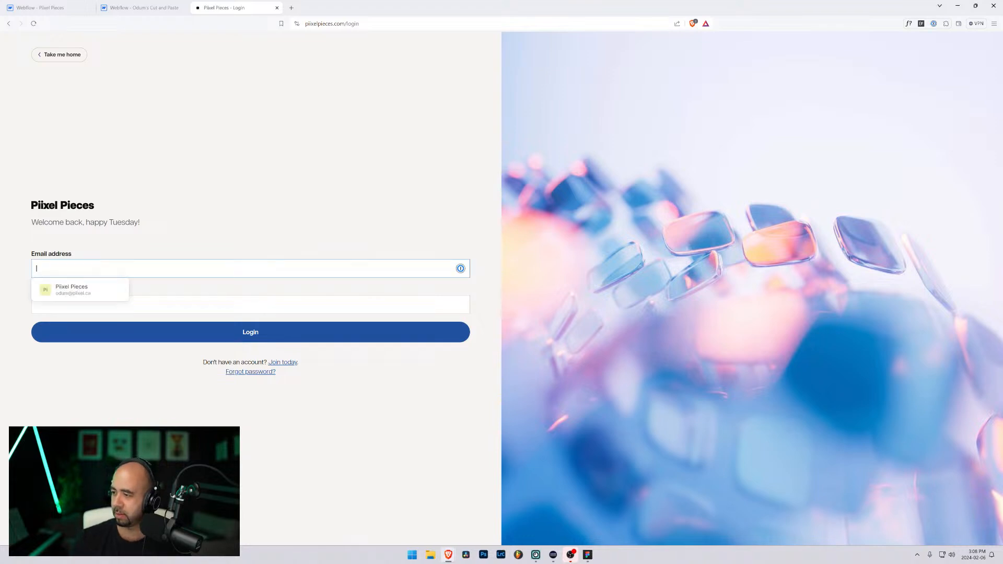
left_click(73, 289)
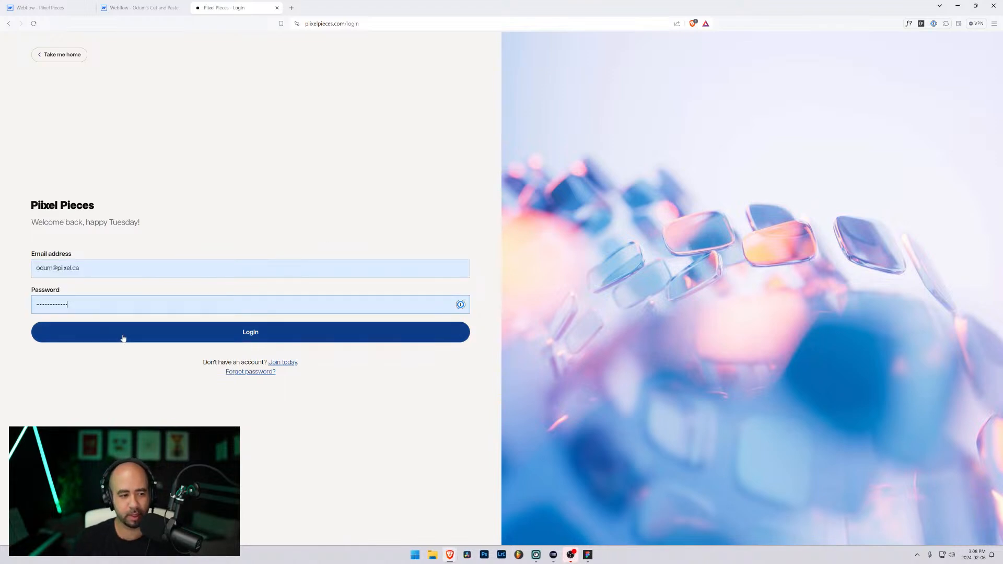
left_click(127, 331)
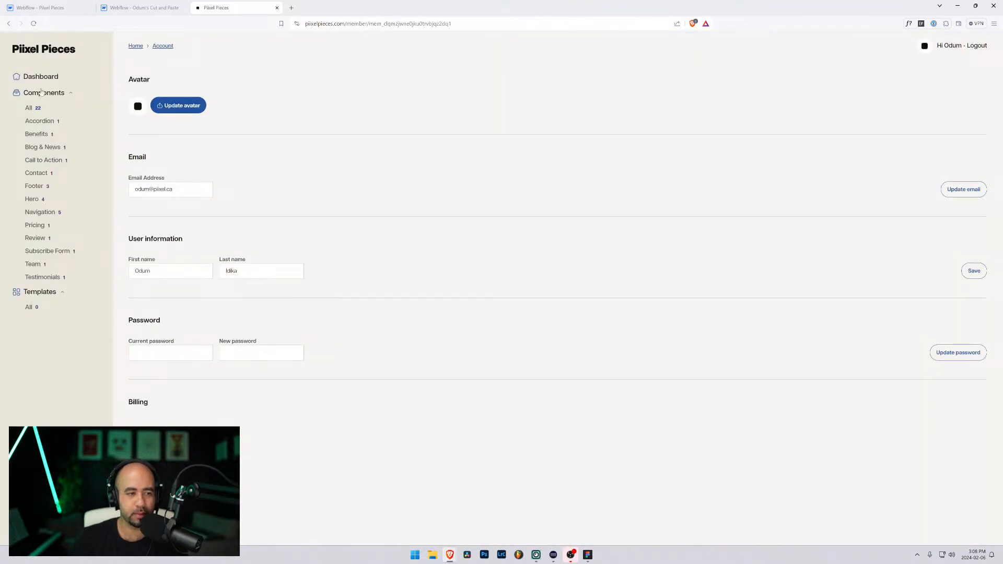
Step: Show all 22 components on the dashboard, browse them, then minimize the browser
left_click(29, 79)
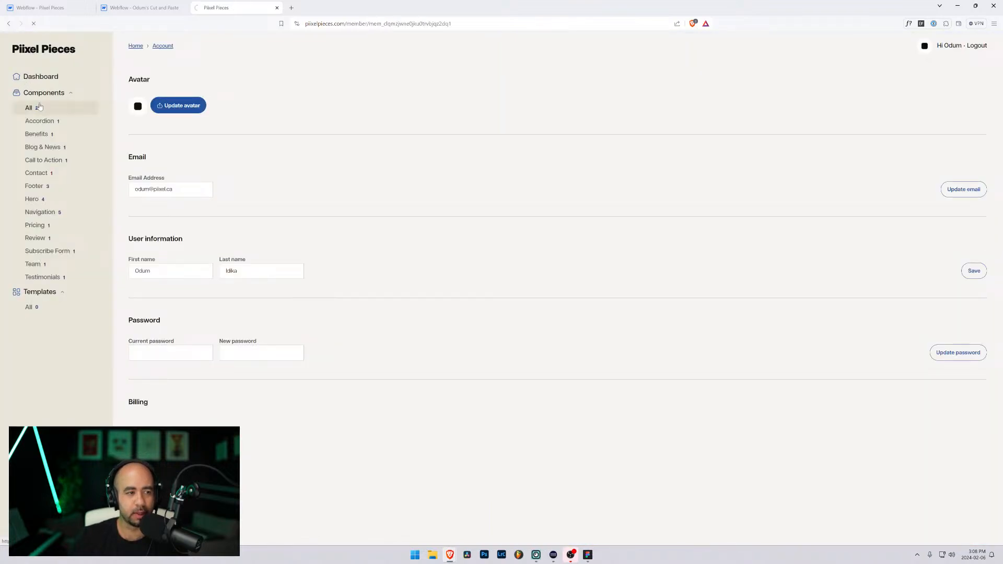
scroll(243, 289, "down", 1)
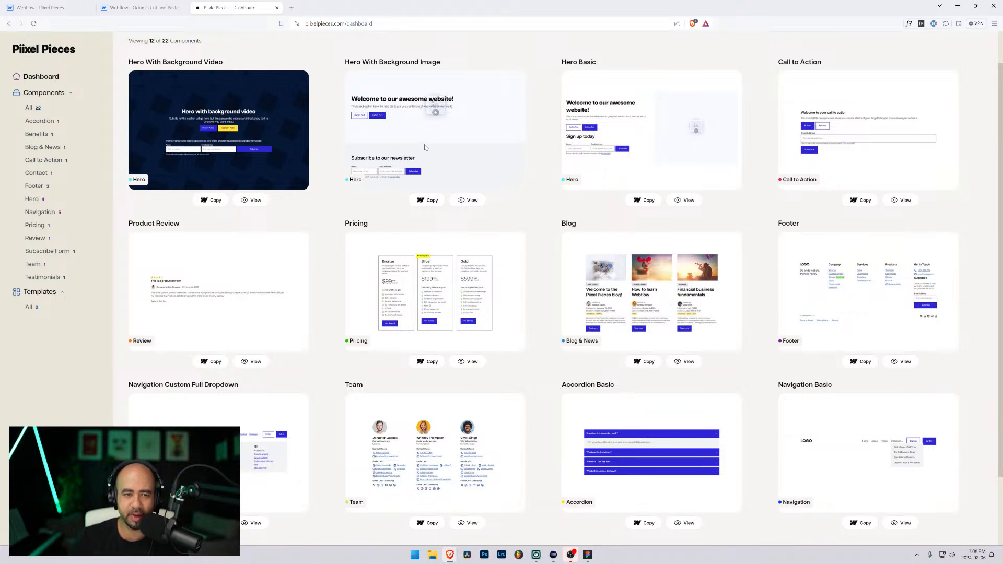
scroll(425, 147, "down", 2)
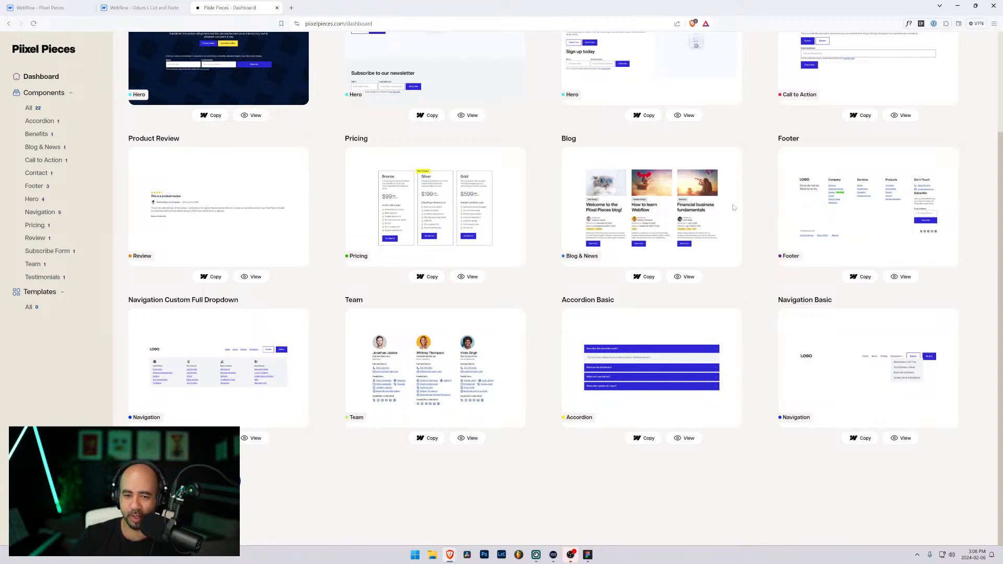
scroll(686, 220, "up", 2)
scroll(674, 217, "up", 1)
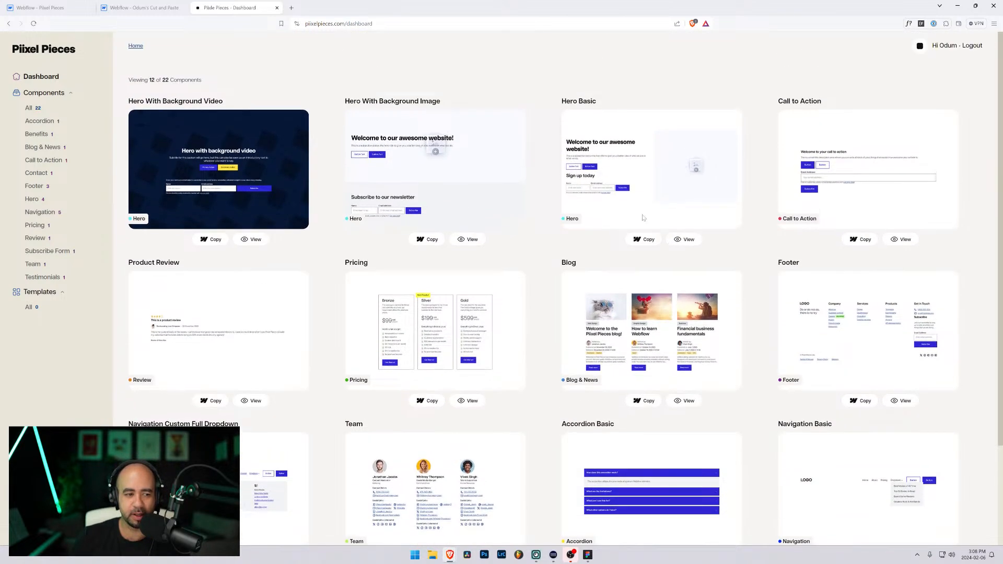
scroll(366, 103, "down", 3)
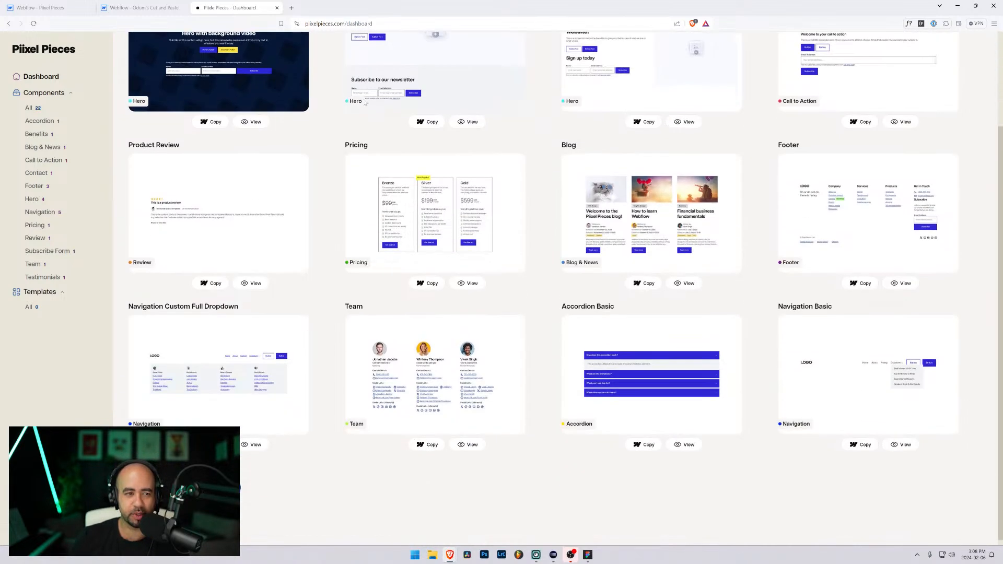
left_click(958, 6)
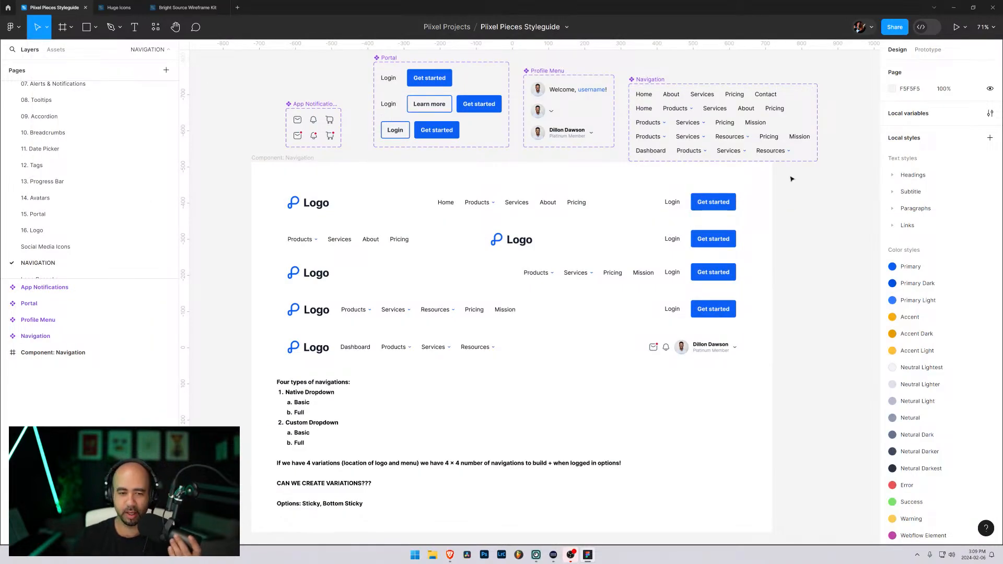
Step: Select the first navigation bar design and add a new blank page to the file
left_click(458, 210)
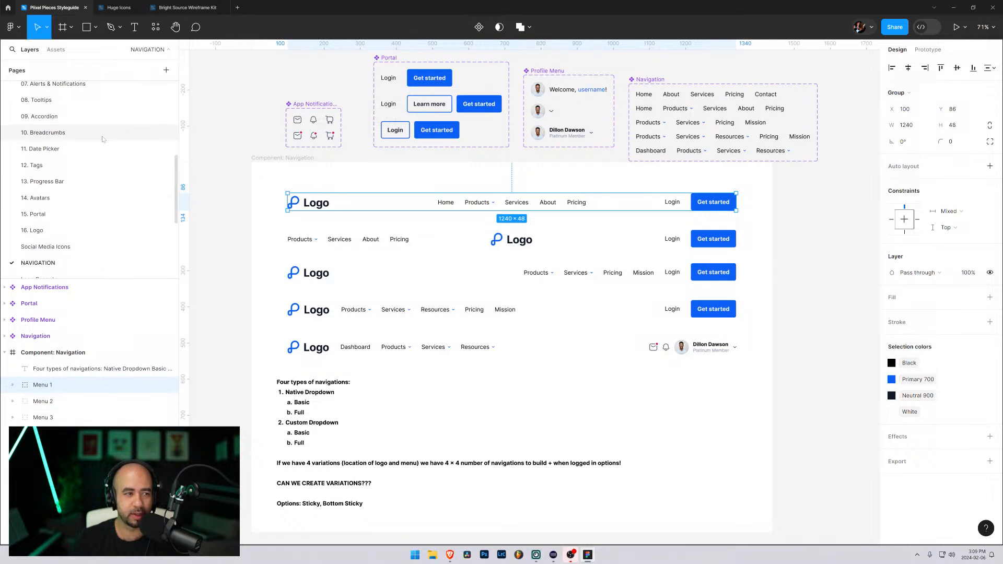
left_click(166, 70)
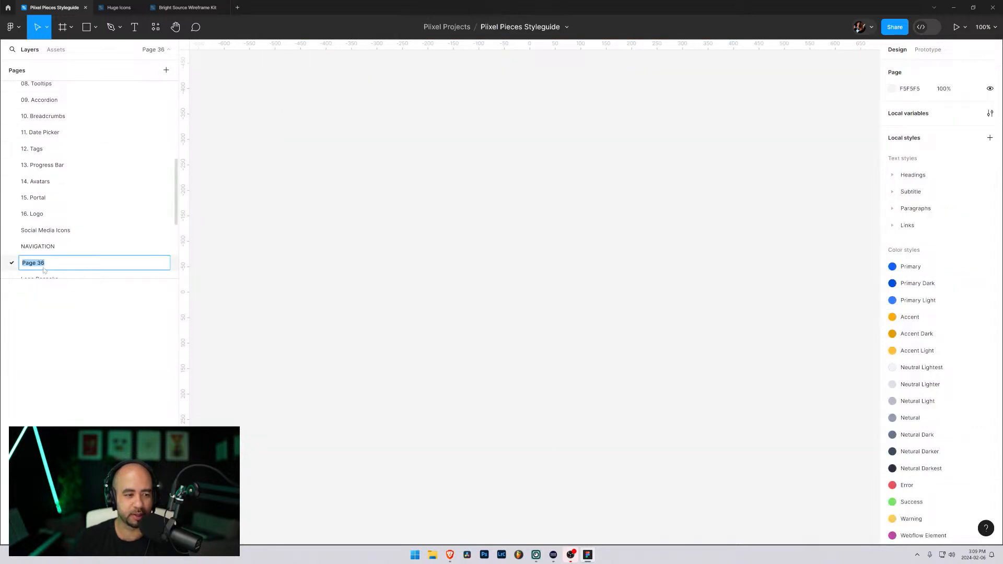
Step: Name the page TESTING, create a Desktop frame and paste Menu 1 into it
type("TESTING")
key("Return")
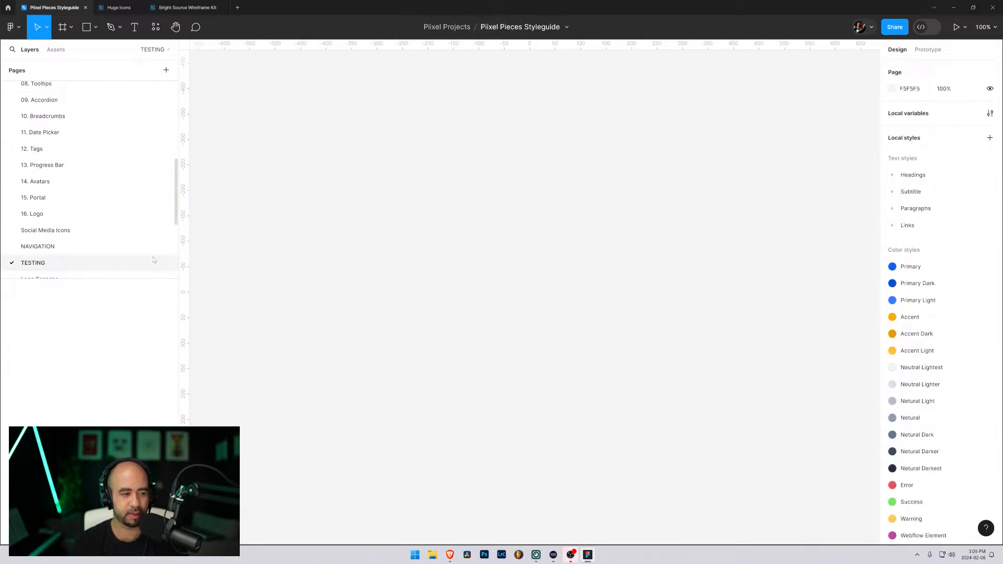
key("f")
left_click(369, 189)
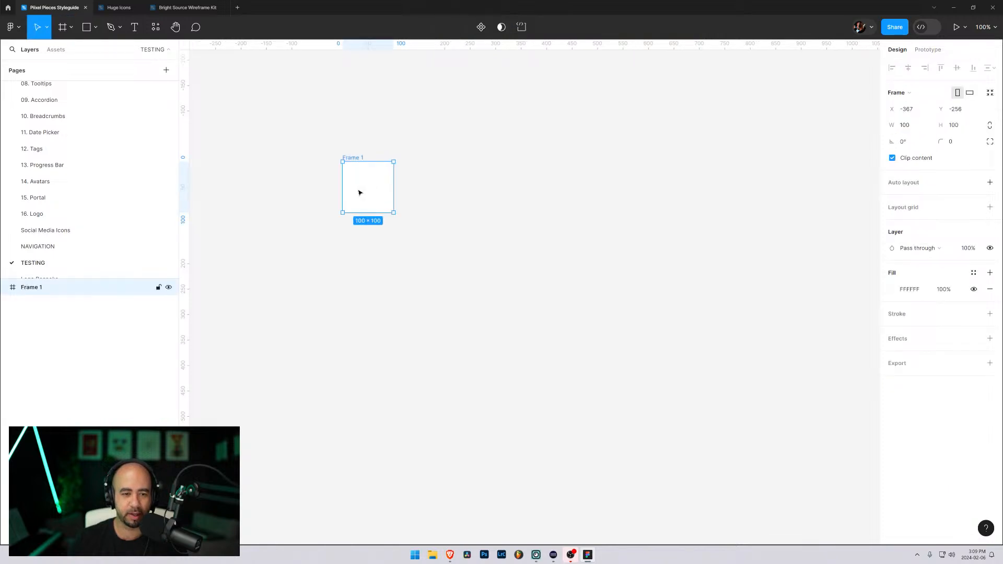
key("ctrl+z")
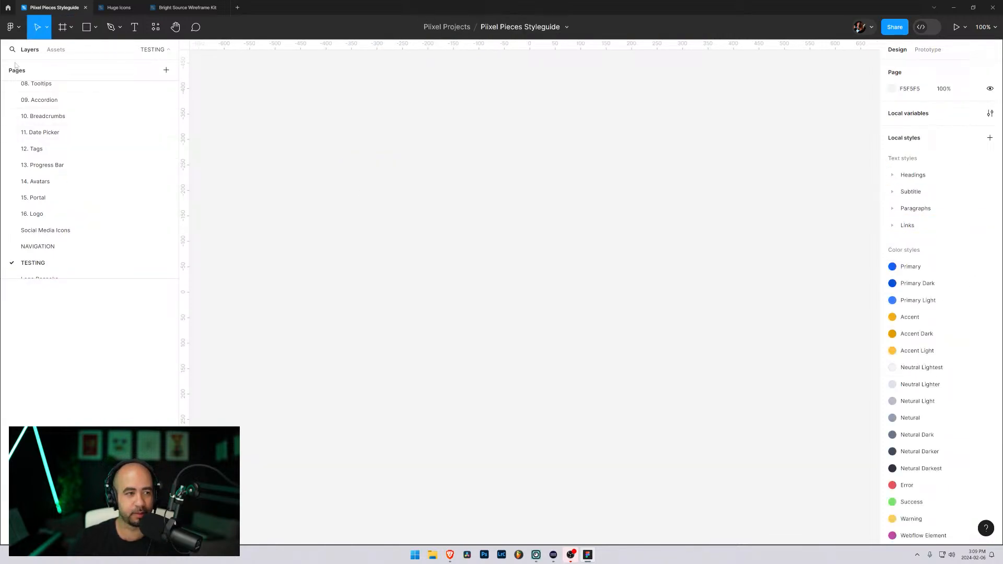
left_click(64, 28)
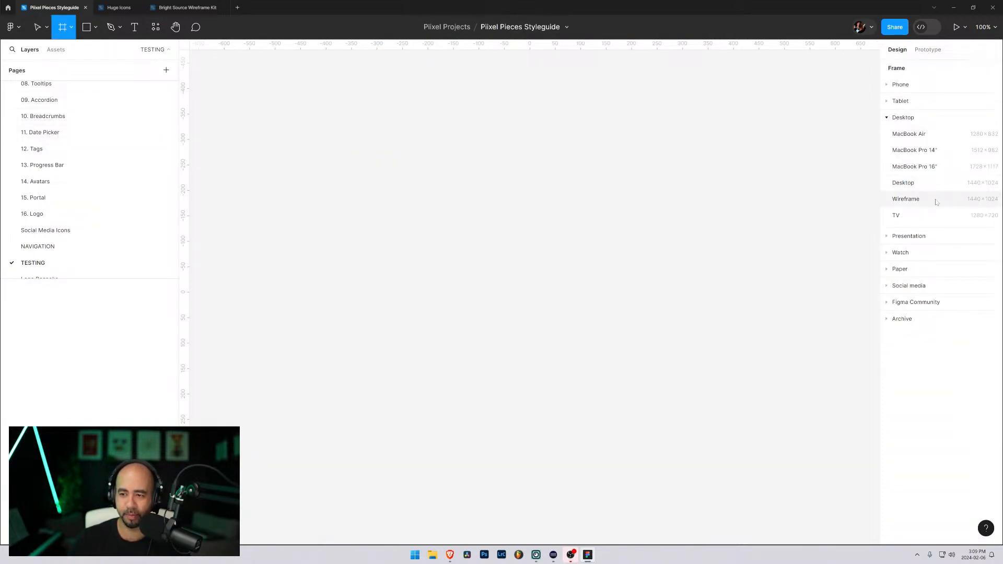
left_click(924, 183)
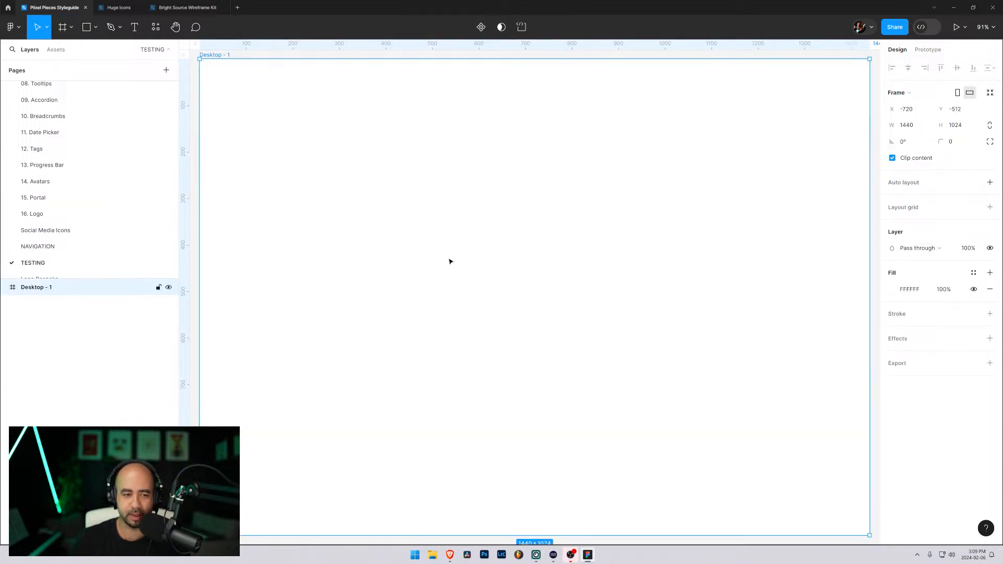
key("ctrl+v")
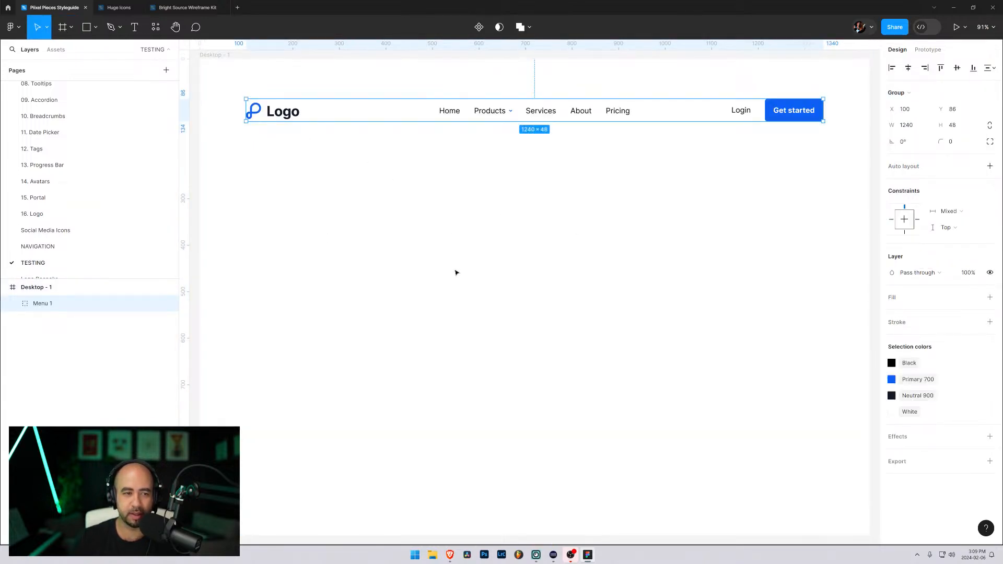
Step: Add an SVG export setting to Menu 1
left_click(990, 462)
scroll(753, 413, "down", 5)
scroll(753, 414, "up", 10)
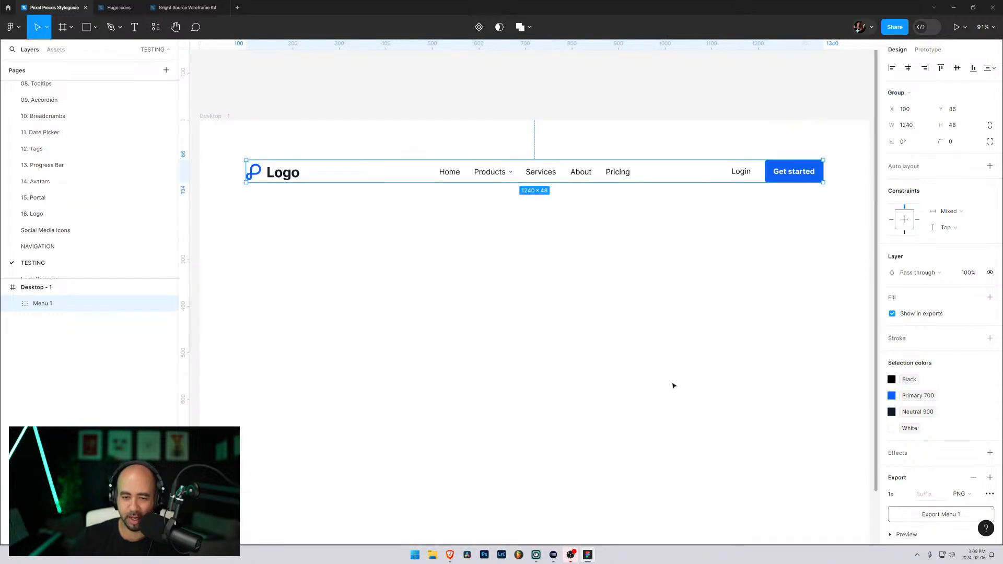
scroll(466, 358, "down", 2)
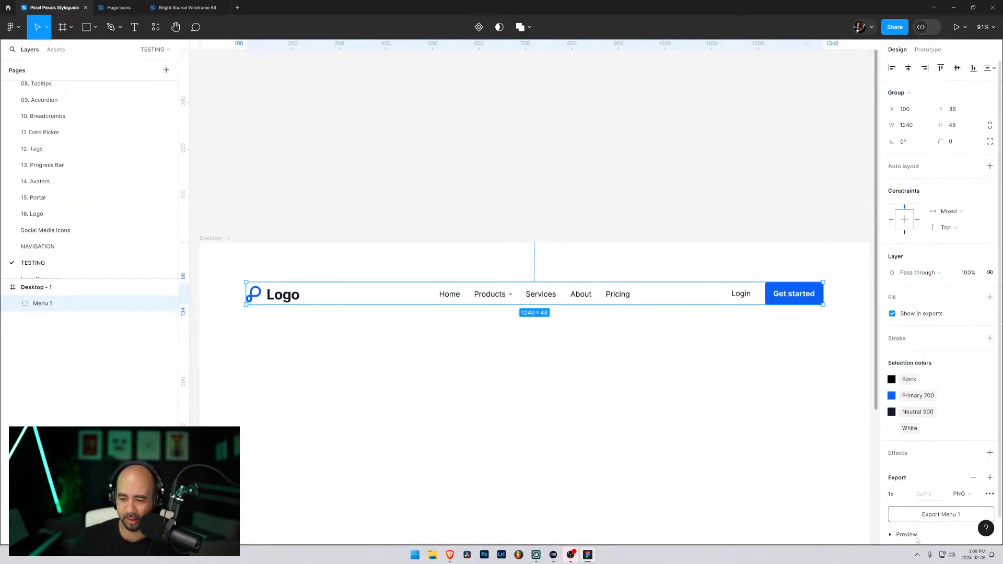
left_click(971, 494)
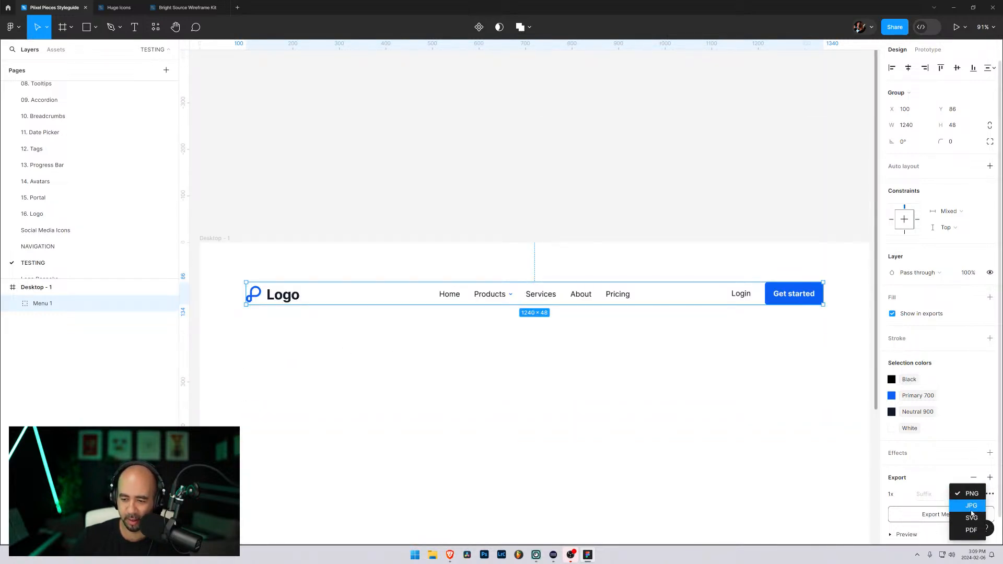
left_click(971, 517)
scroll(934, 486, "down", 2)
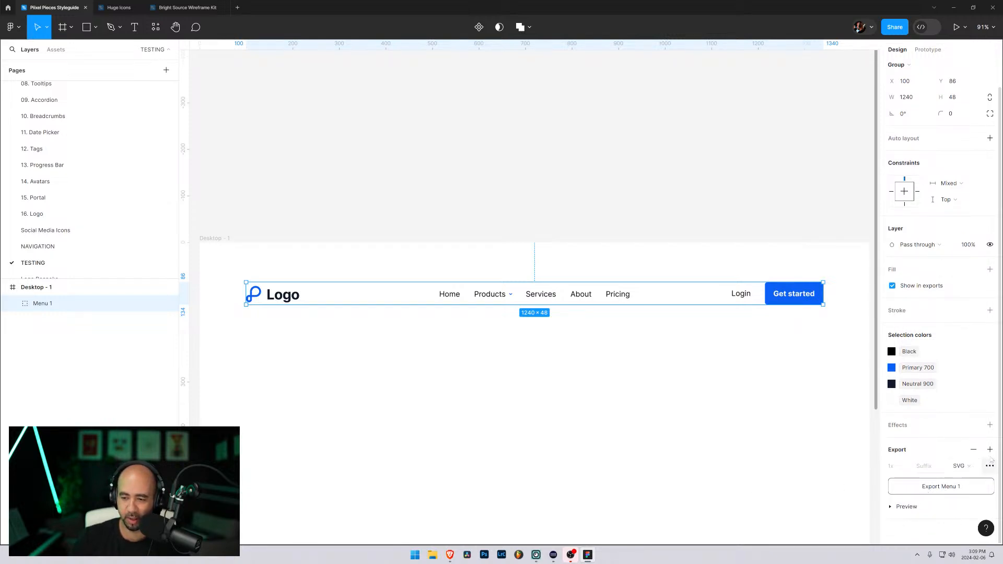
Step: Export Menu 1 as an SVG file named menu-test
left_click(936, 487)
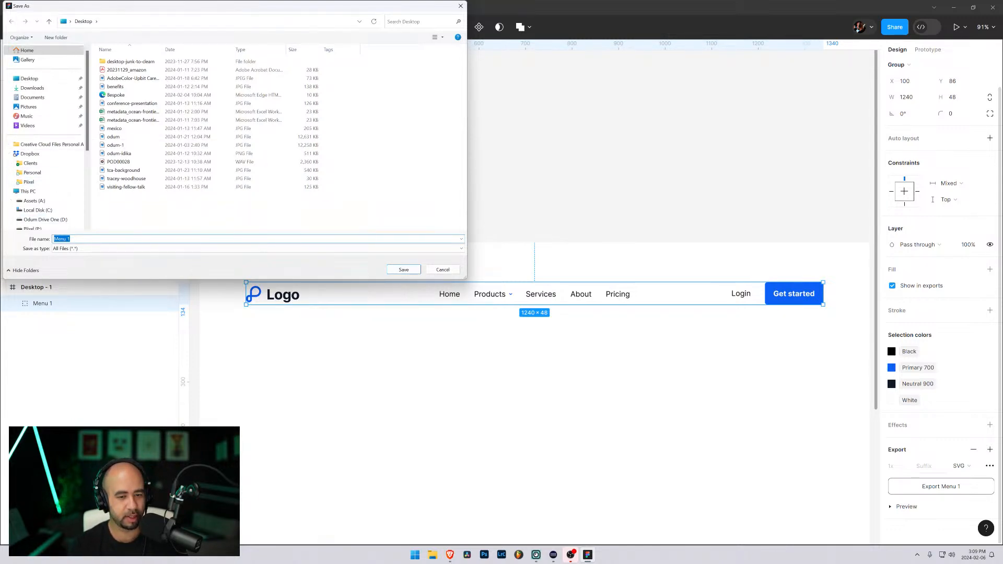
type("men")
key("BackSpace")
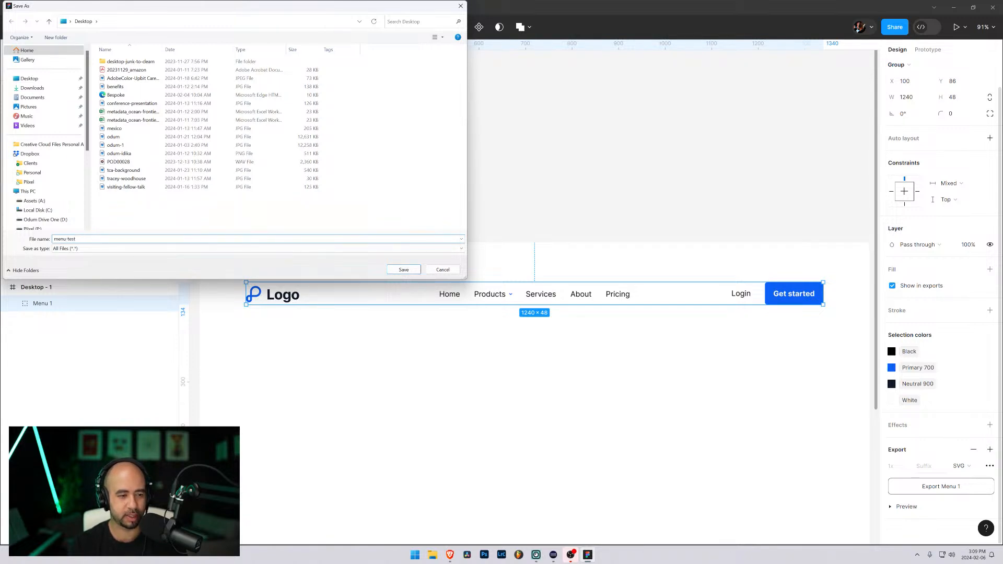
key("Return")
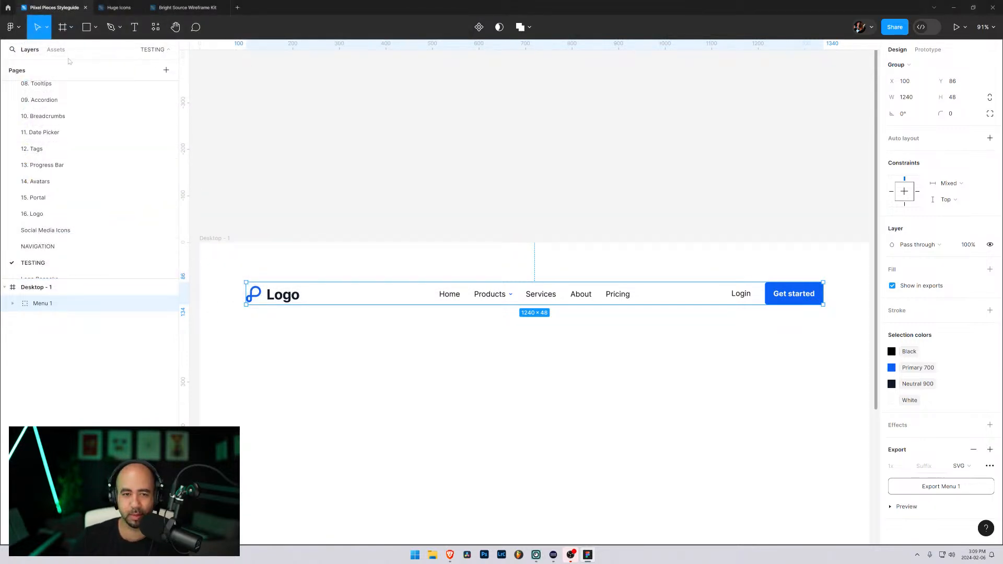
Step: Move menu-test.svg on the desktop, preview it in the browser, then close the preview
left_click(953, 7)
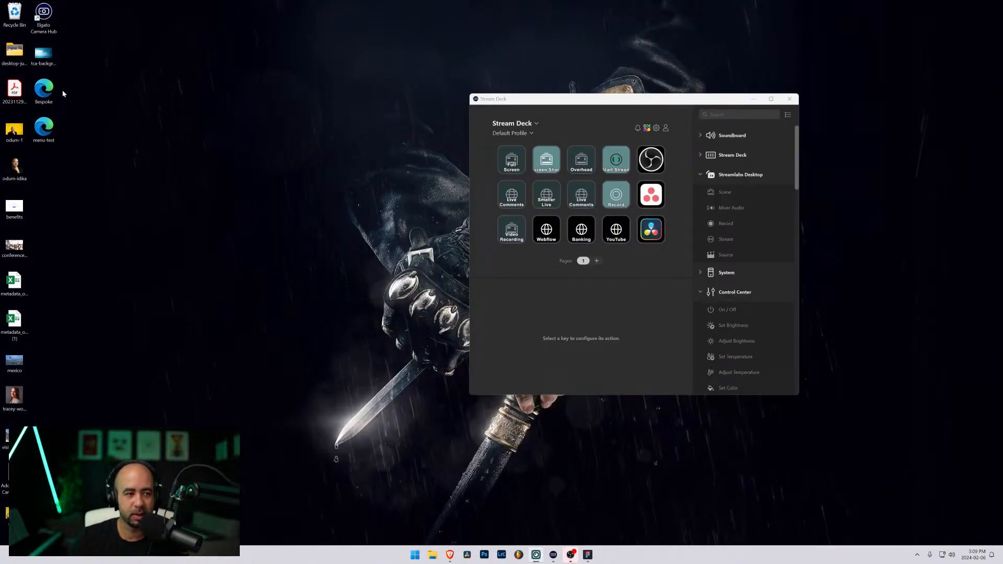
left_click_drag(46, 130, 222, 91)
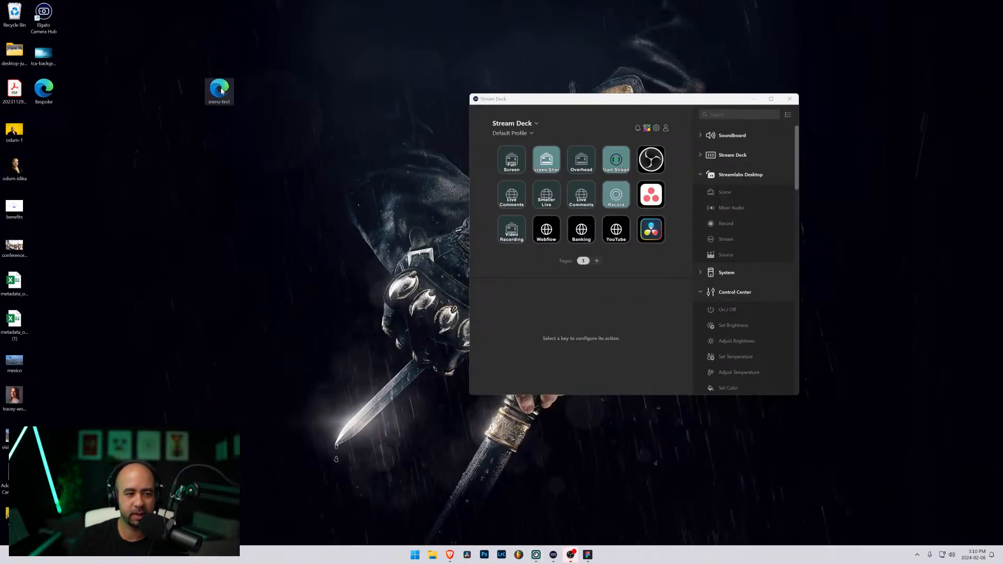
double_click(220, 91)
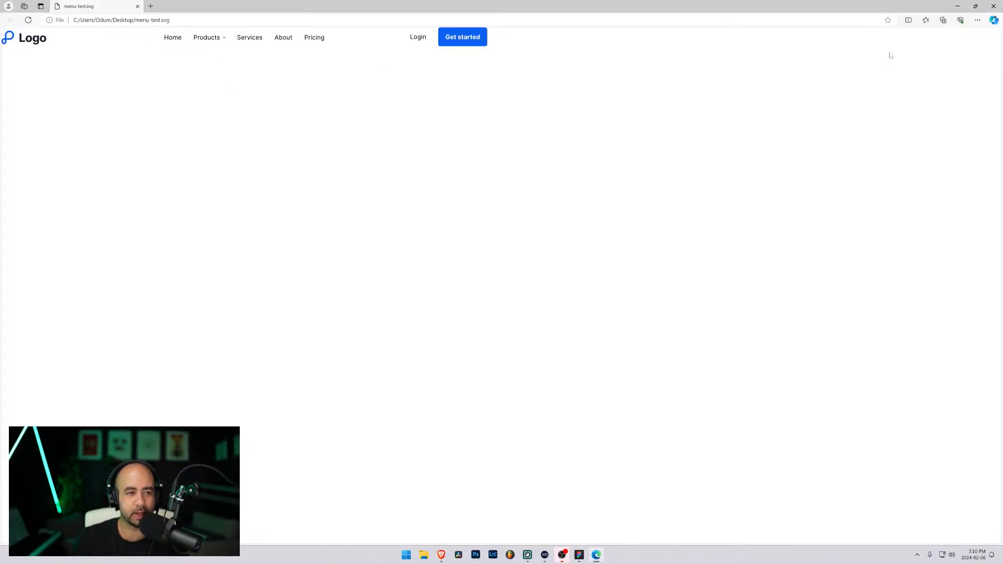
left_click(993, 6)
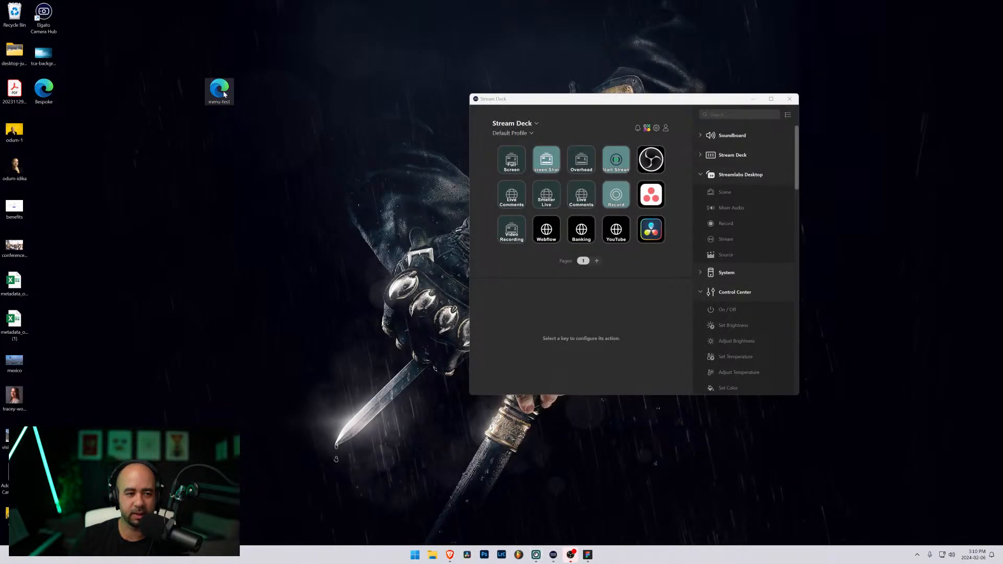
Step: Open menu-test.svg with Visual Studio Code from the file's context menu
right_click(221, 95)
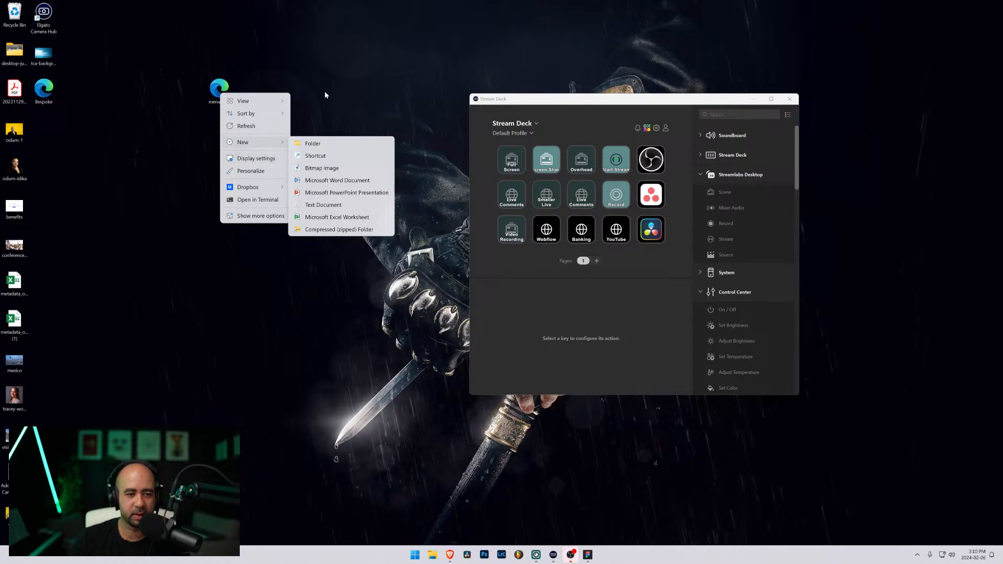
right_click(218, 92)
mouse_move(275, 126)
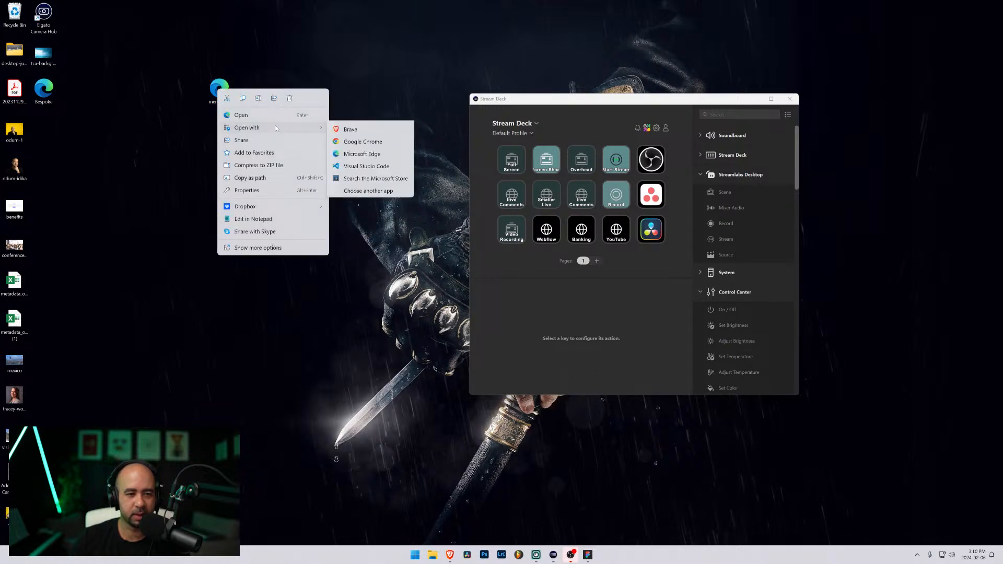
left_click(371, 193)
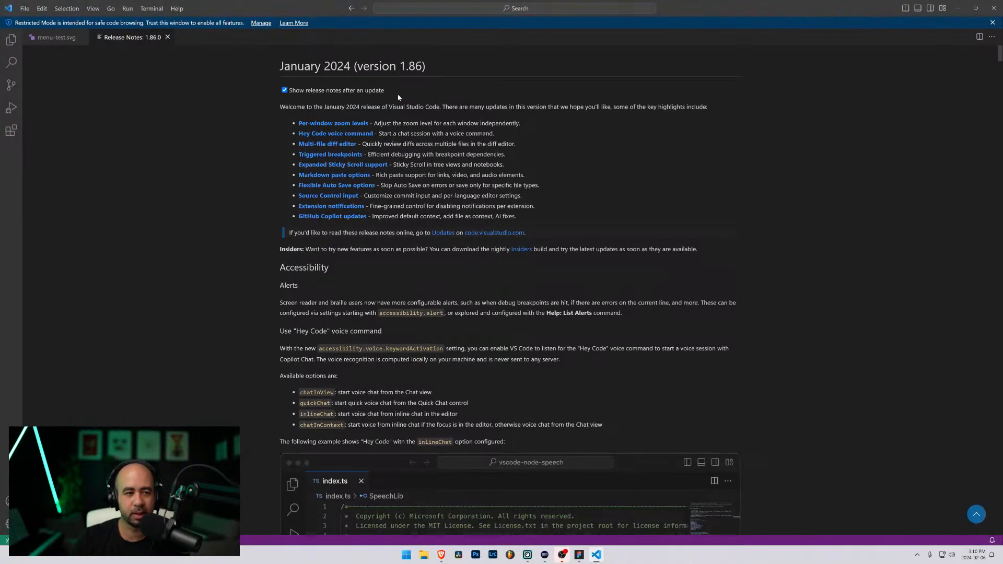
Step: Close Release Notes, select the entire menu-test.svg code with Ctrl+A, and minimize VS Code
left_click(167, 37)
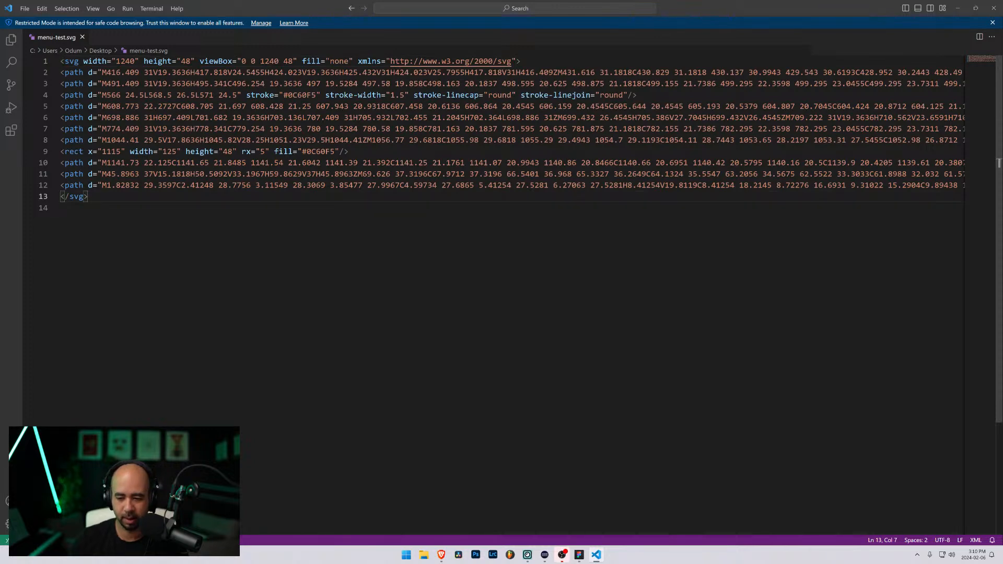
key("ctrl+a")
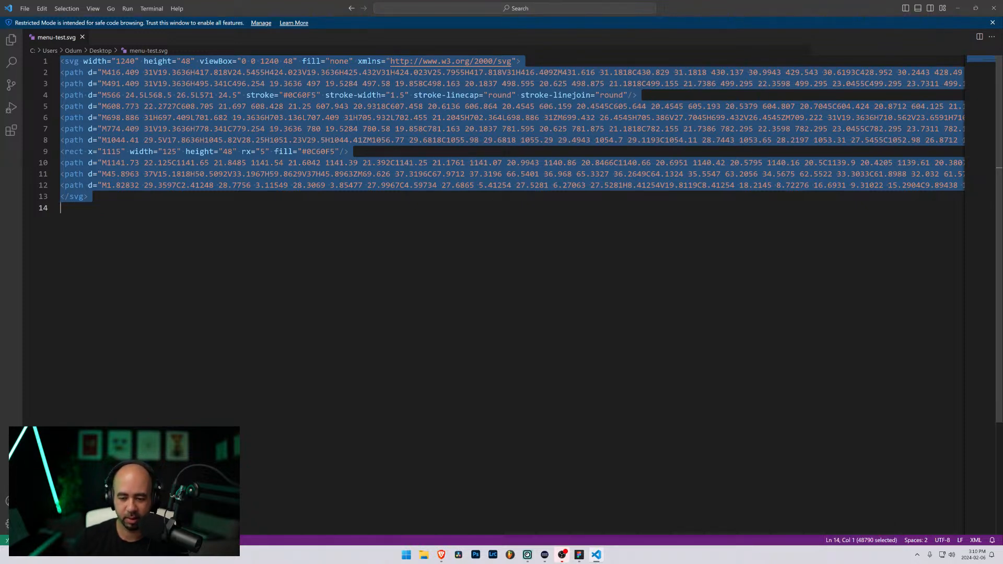
left_click(380, 174)
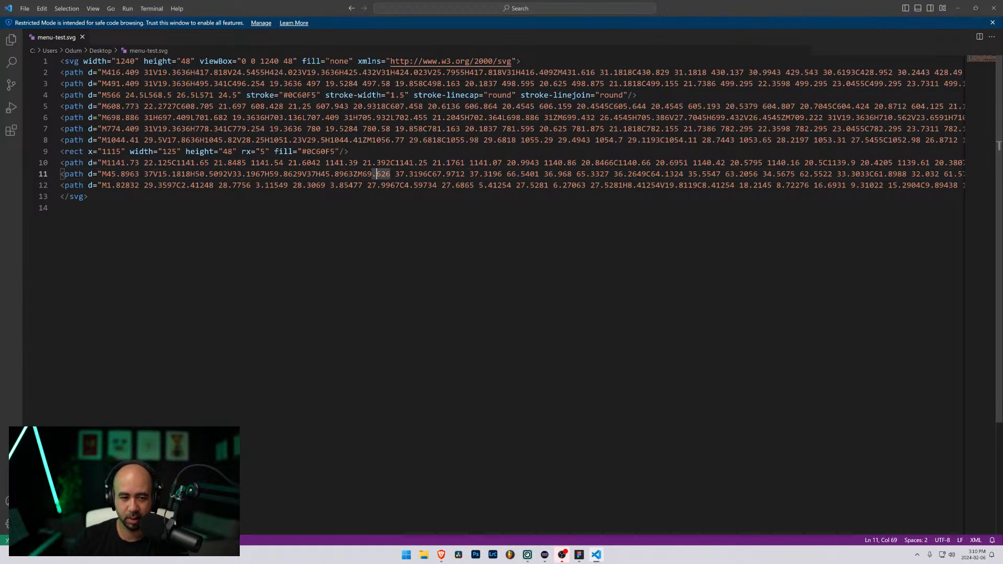
left_click_drag(423, 185, 321, 174)
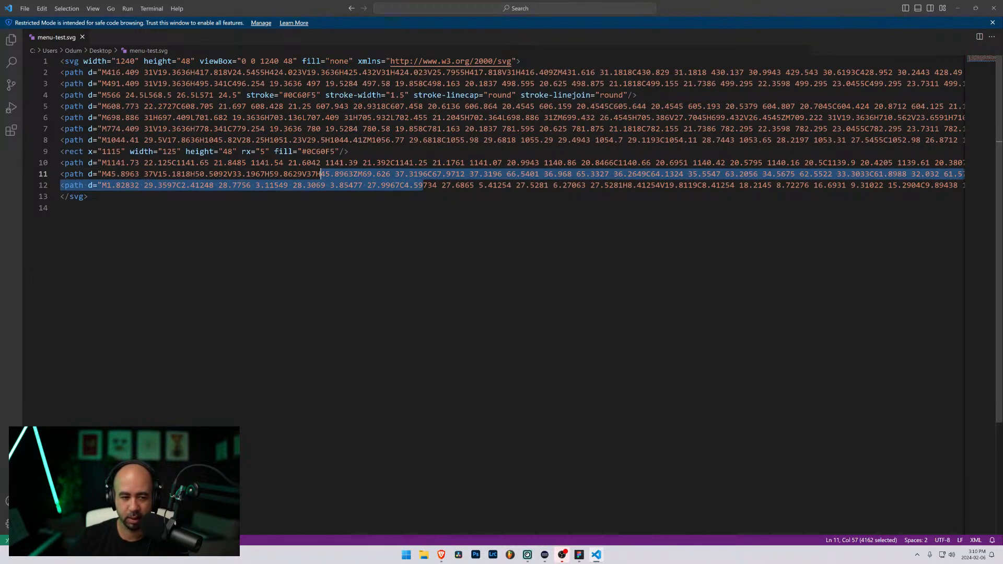
left_click(274, 185)
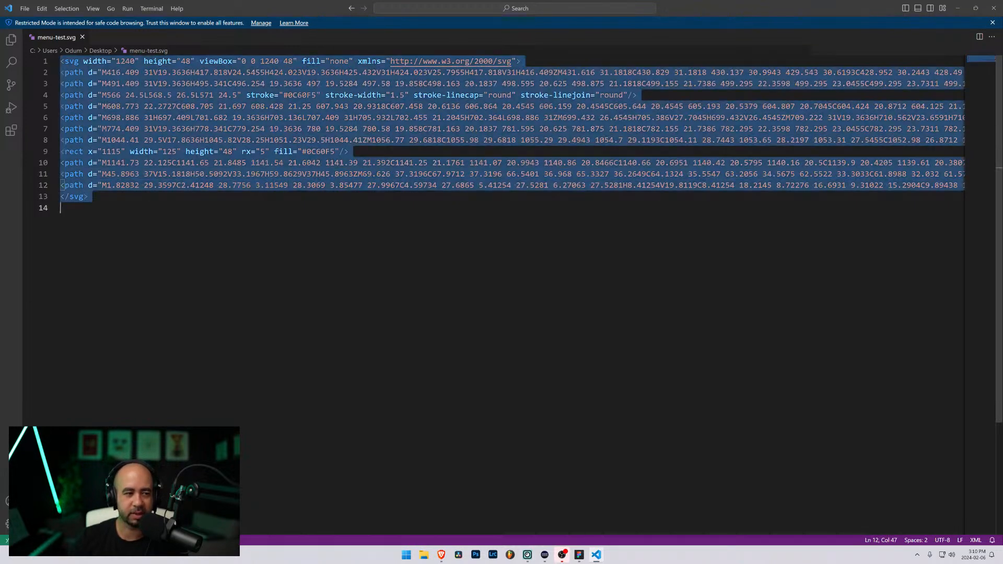
key("ctrl+a")
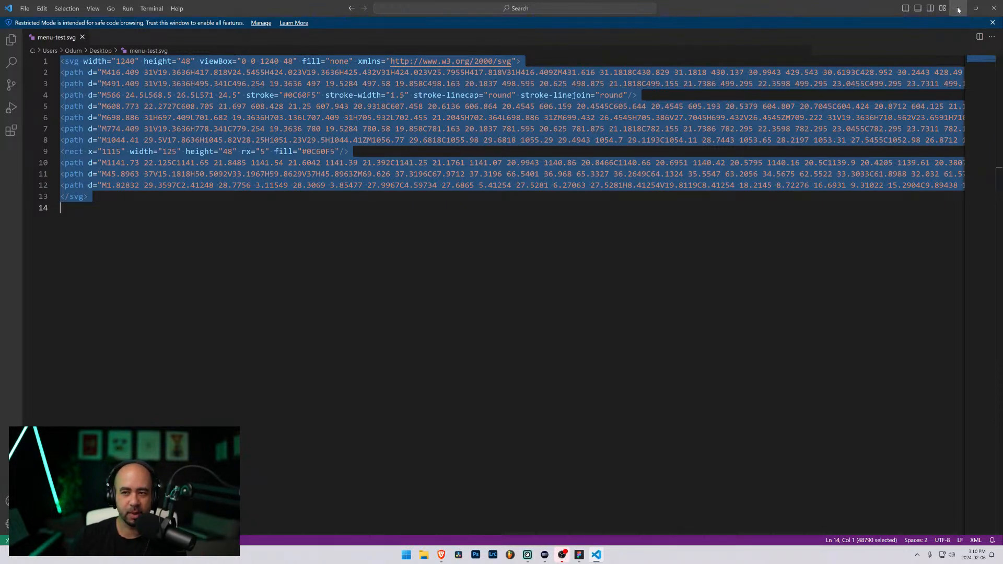
left_click(959, 10)
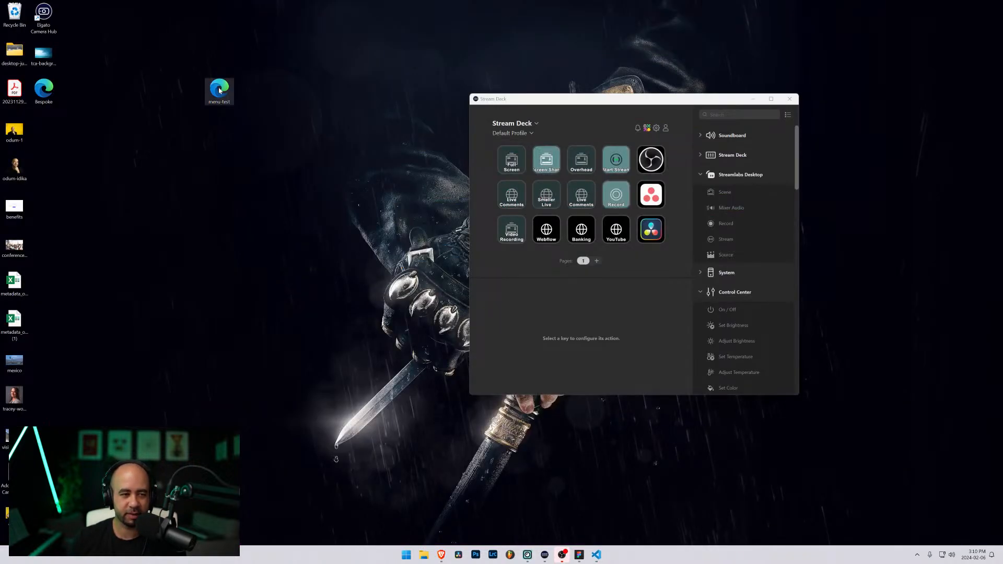
Step: Move menu-test.svg to the desktop's top right and briefly toggle File Explorer
left_click_drag(219, 90, 895, 142)
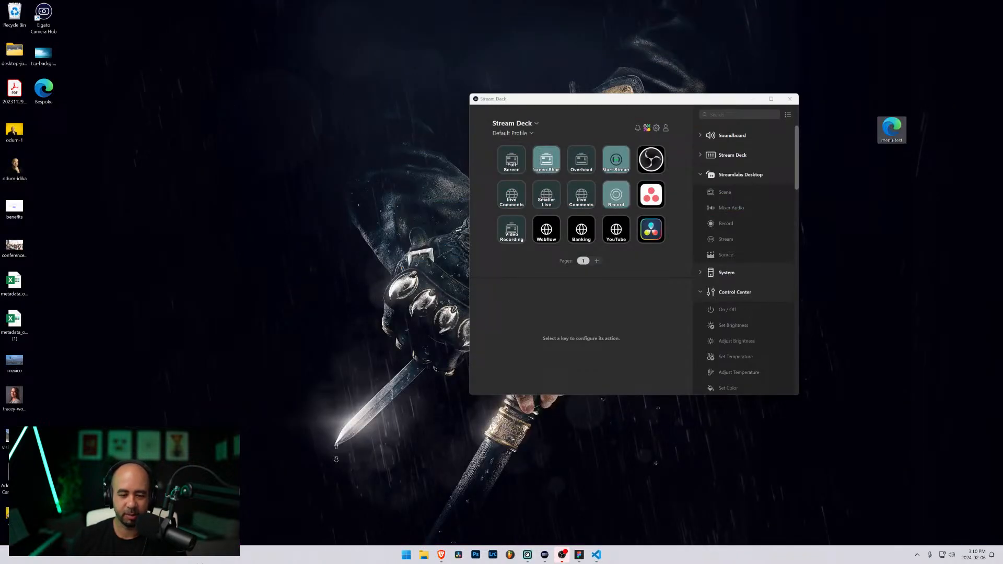
left_click(423, 554)
left_click(423, 555)
Step: Return to the Webflow Pixel Pieces tab, close the CMS item editor, and open the Components collection
mouse_move(441, 554)
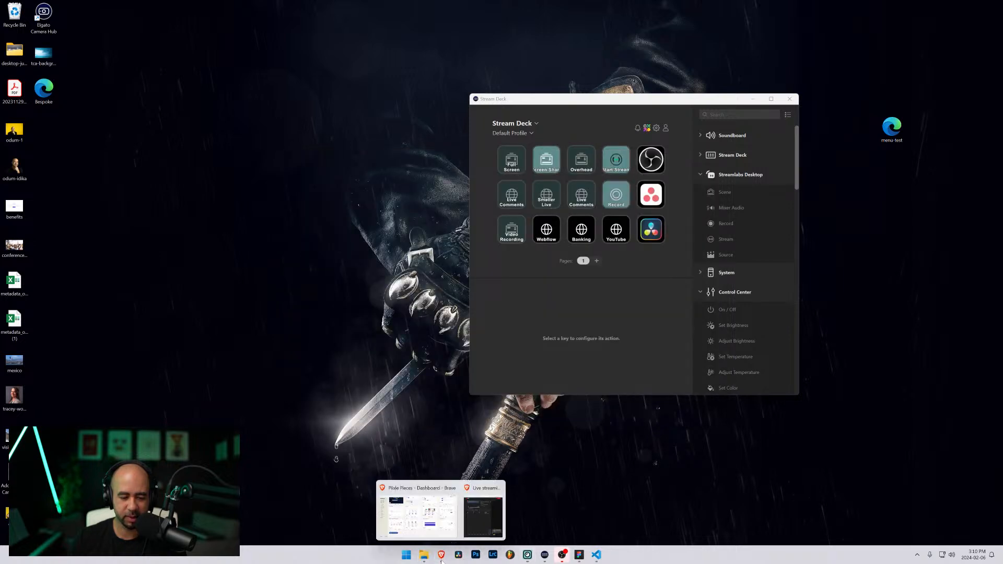
left_click(403, 509)
left_click(45, 7)
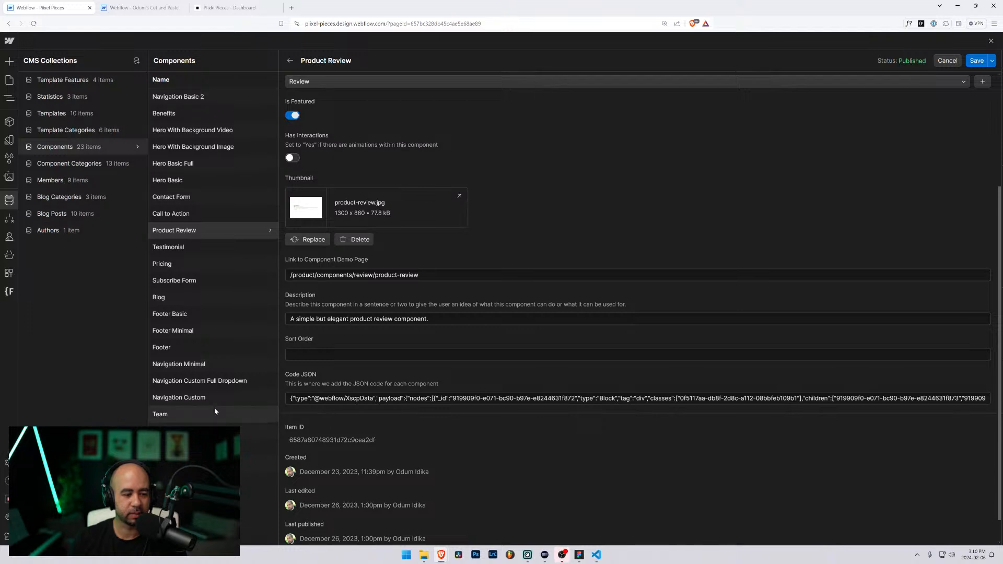
left_click(60, 148)
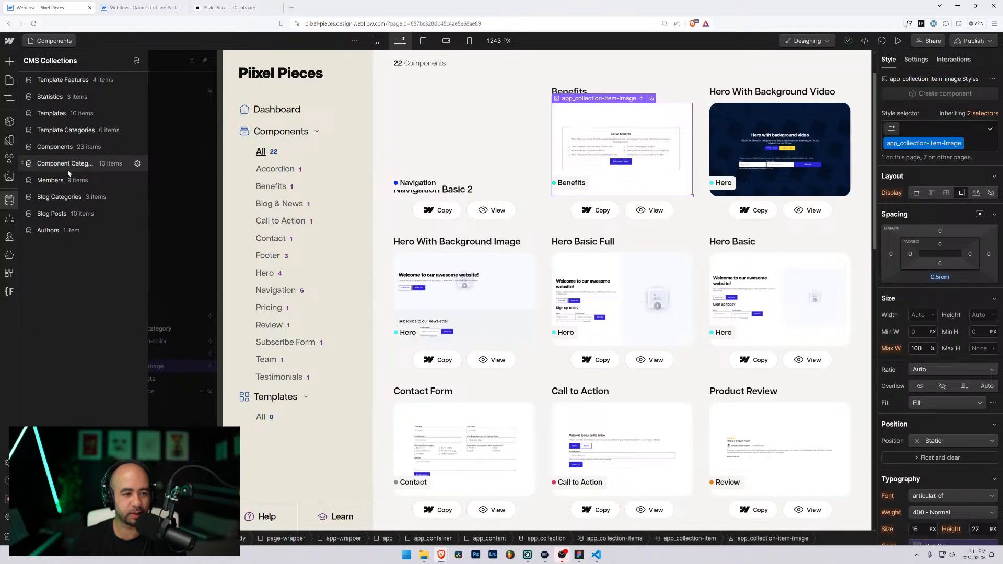
left_click(76, 149)
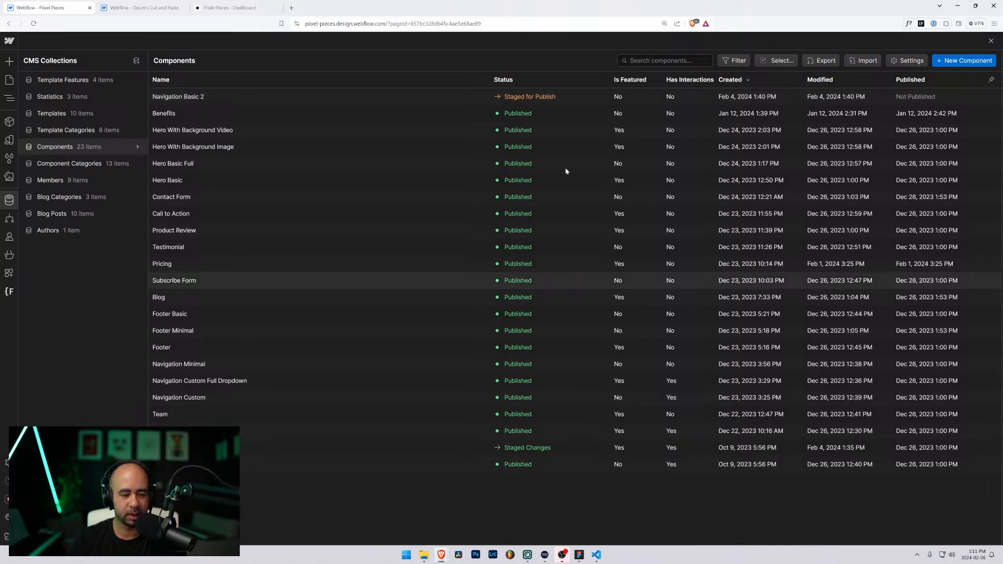
Step: Start a new Components item named Navigation Custom 2, with slug navigation-custom-2
left_click(952, 60)
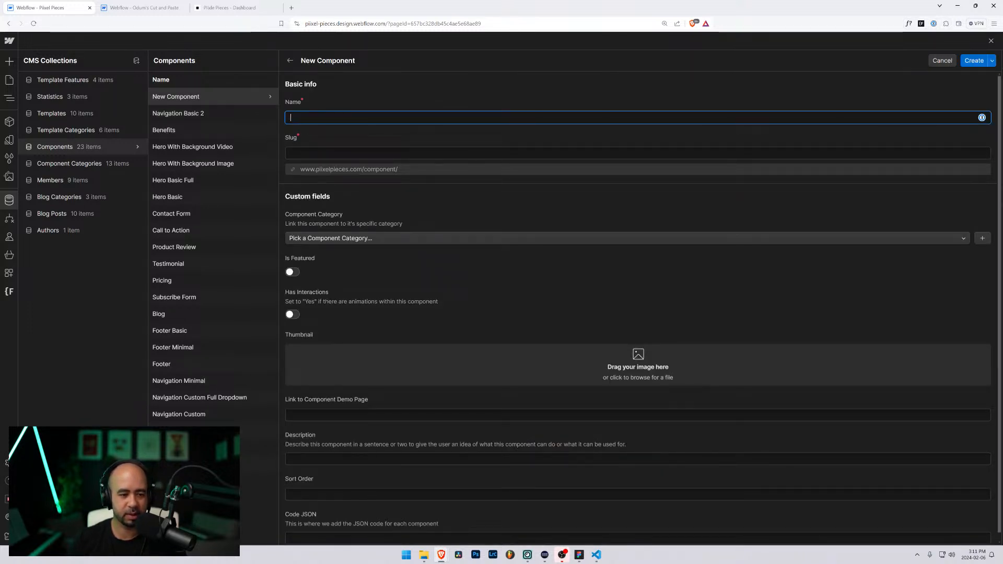
type("Navigation ")
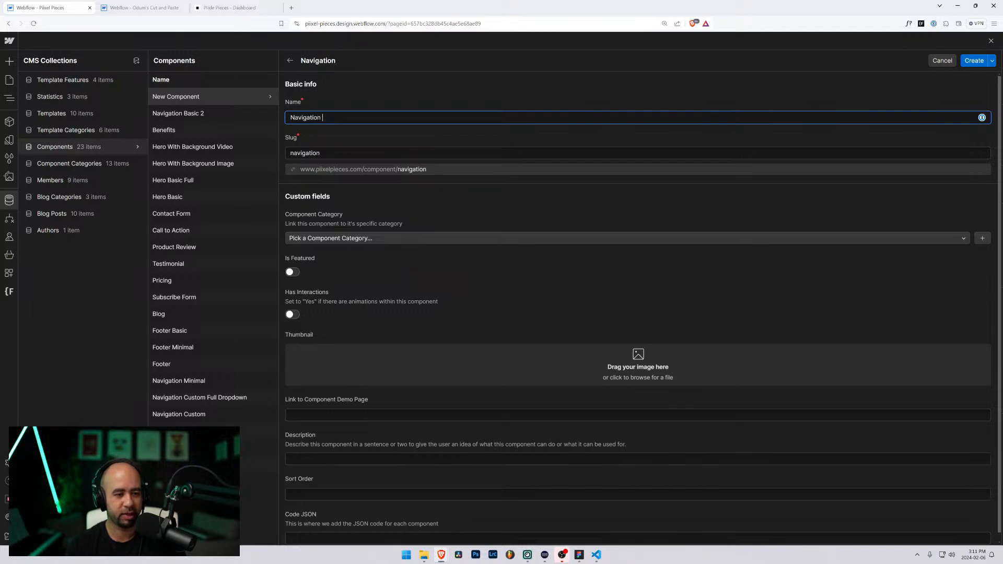
type("Custom 2")
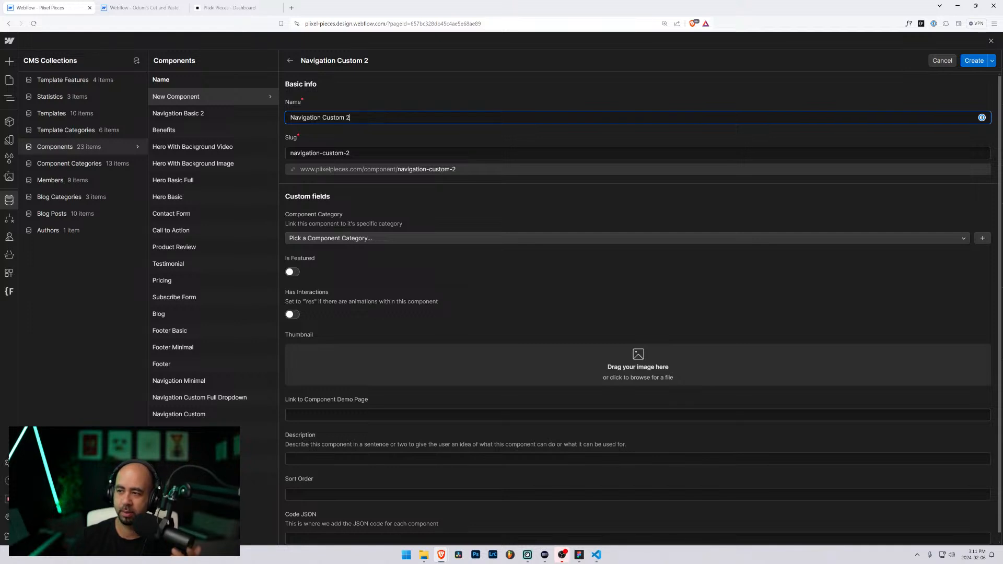
key("alt+Tab")
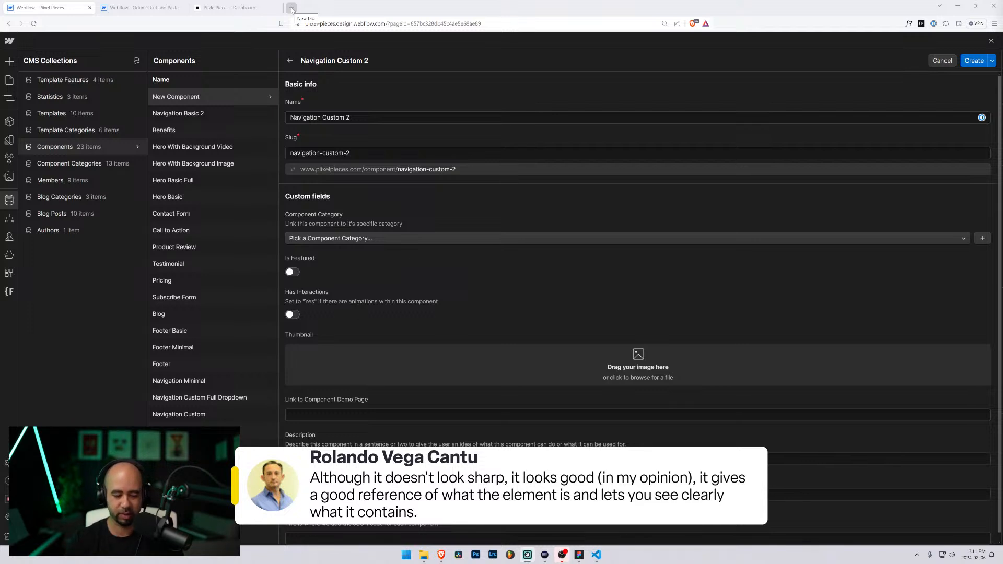
left_click(43, 3)
key("ctrl+shift+m")
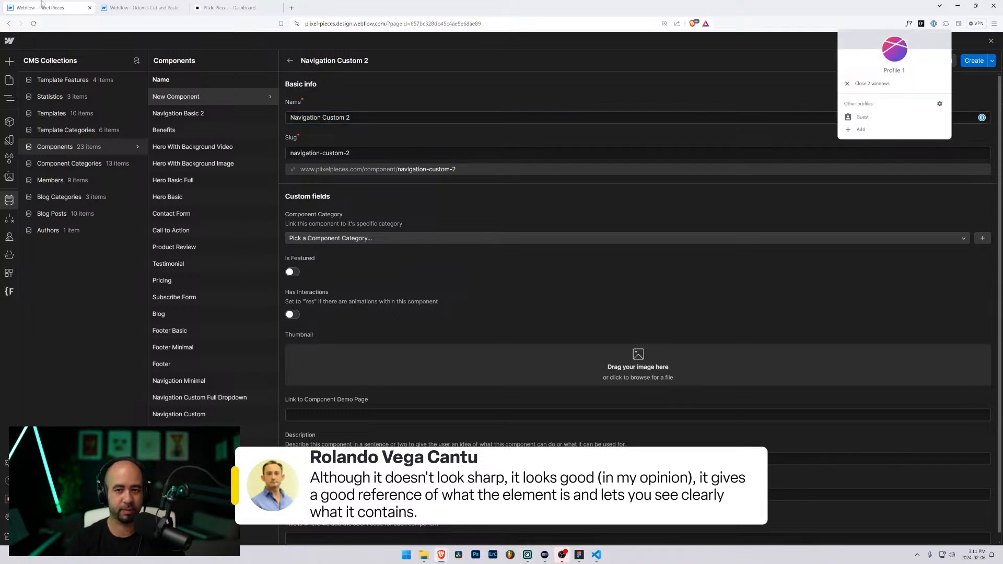
key("Escape")
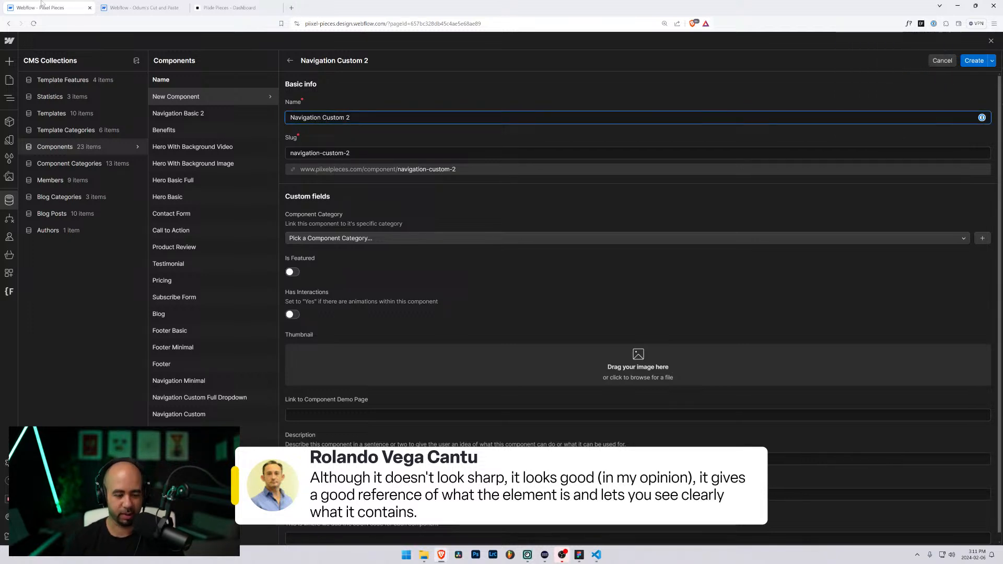
key("ctrl+shift+n")
type("piixelpieces.com")
key("Return")
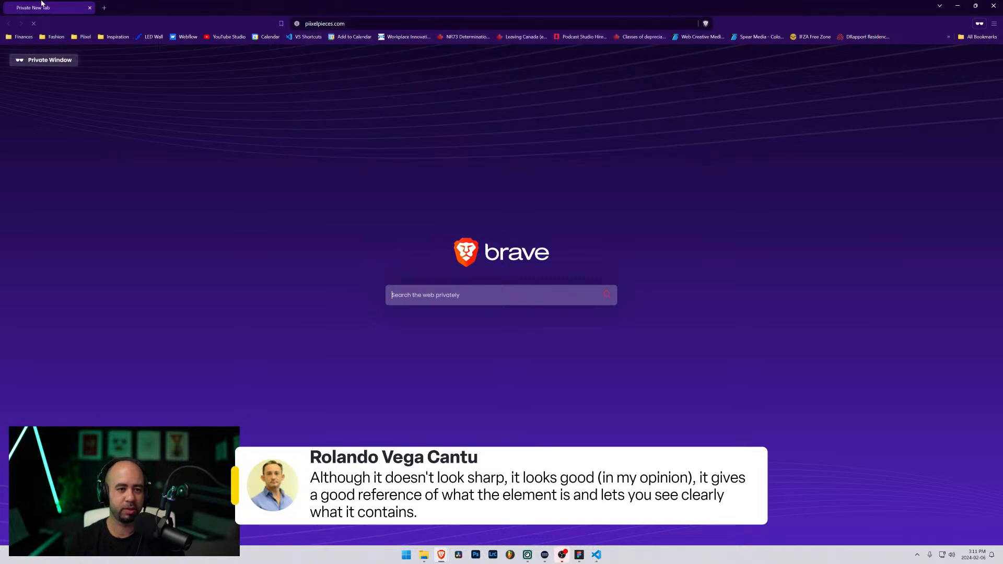
scroll(439, 213, "down", 5)
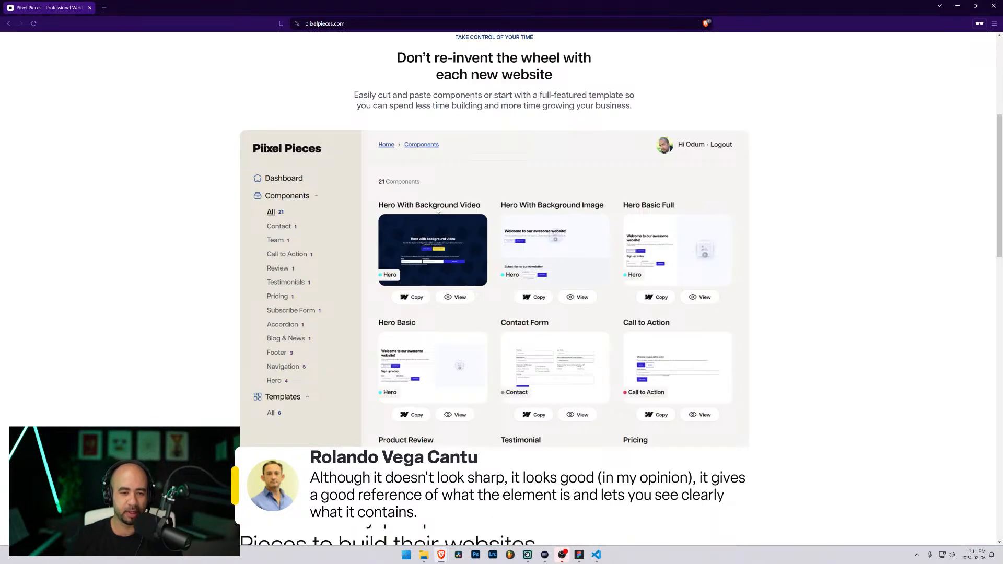
scroll(438, 212, "down", 4)
scroll(386, 212, "up", 3)
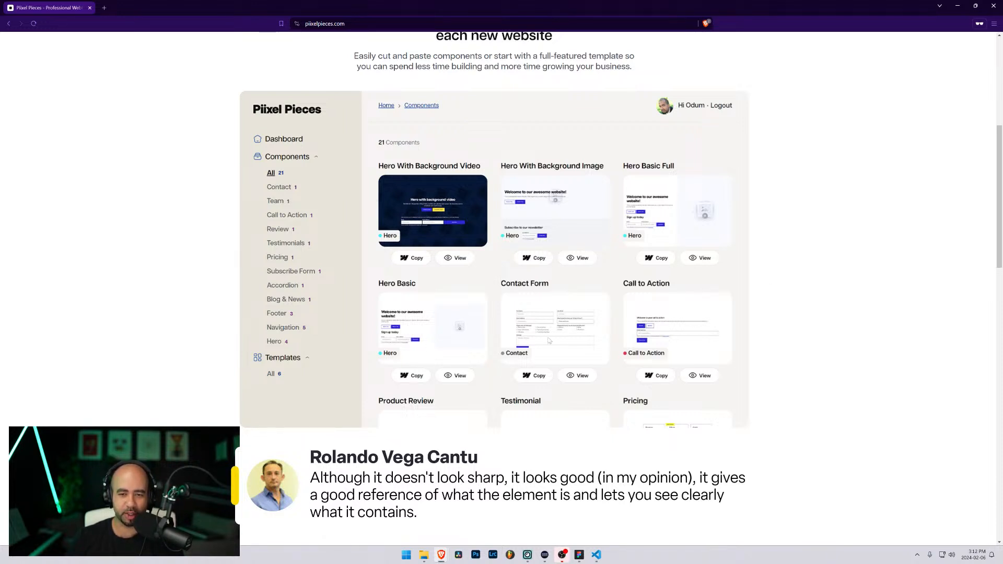
scroll(434, 324, "up", 5)
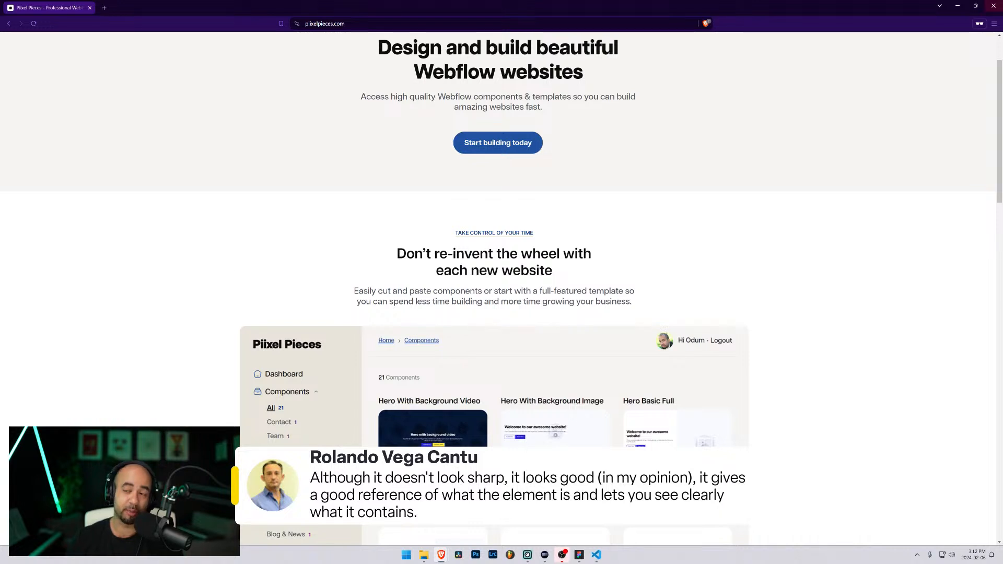
left_click(957, 6)
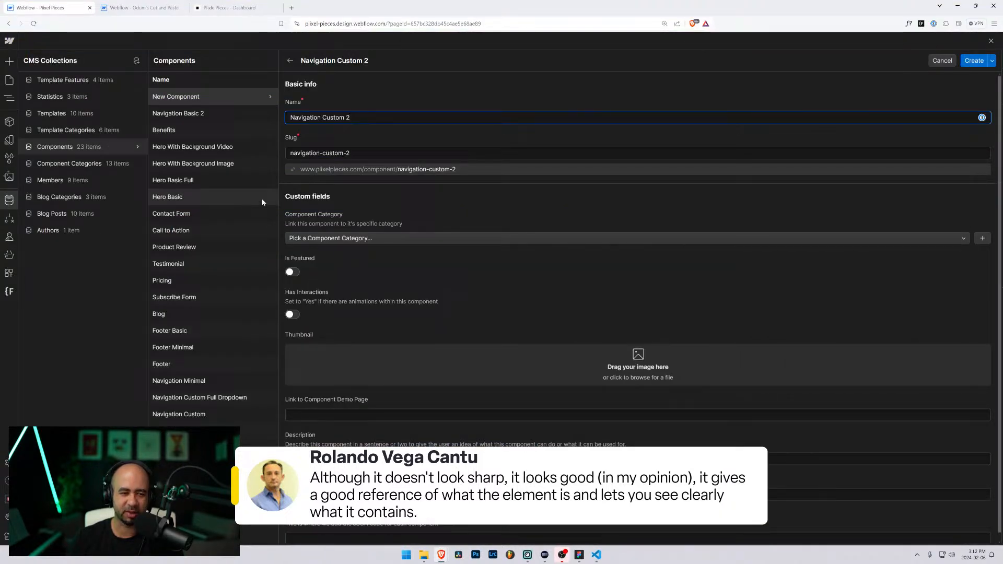
Step: Set the component category to Navigation
scroll(410, 322, "down", 1)
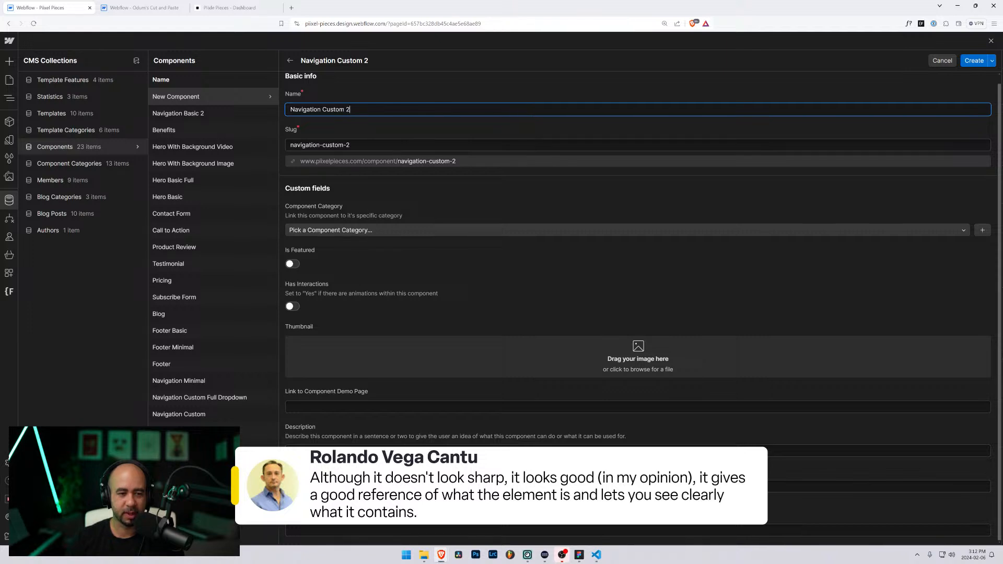
left_click(374, 230)
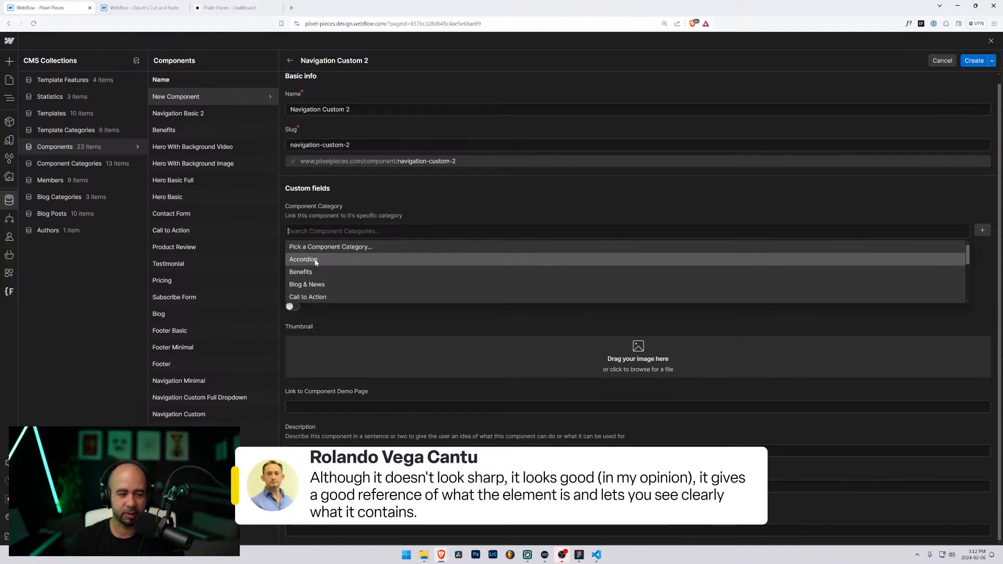
scroll(317, 263, "down", 4)
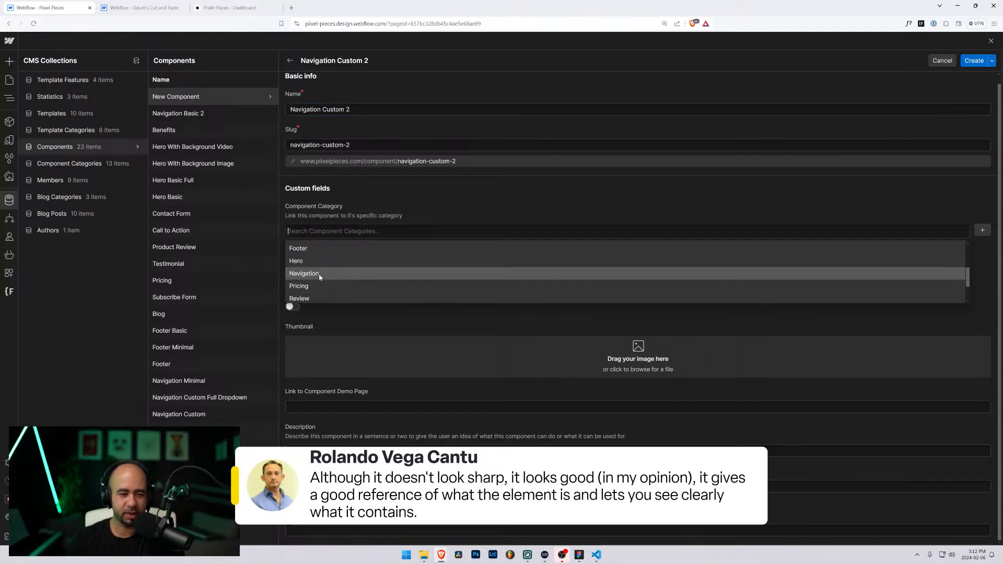
left_click(315, 274)
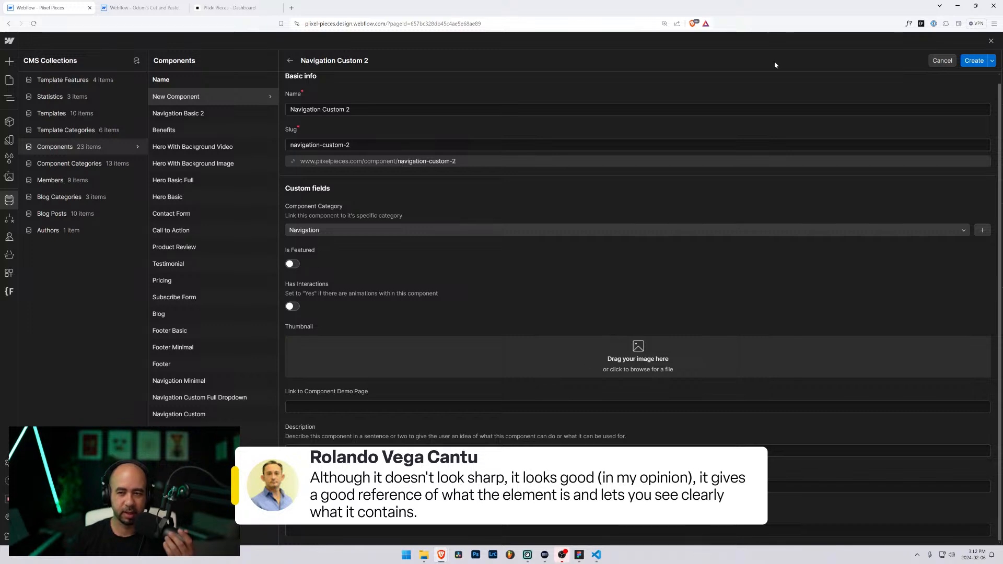
Step: Rearrange the browser window and drop menu-test.svg from the desktop in as the thumbnail
left_click_drag(699, 13, 444, 22)
left_click_drag(610, 281, 937, 281)
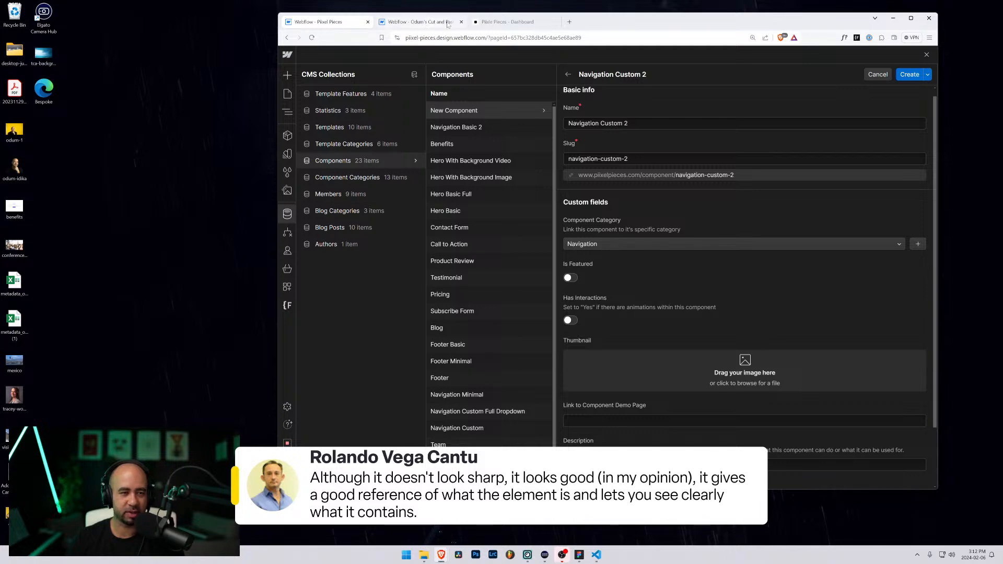
left_click_drag(592, 27, 491, 30)
left_click_drag(884, 131, 647, 377)
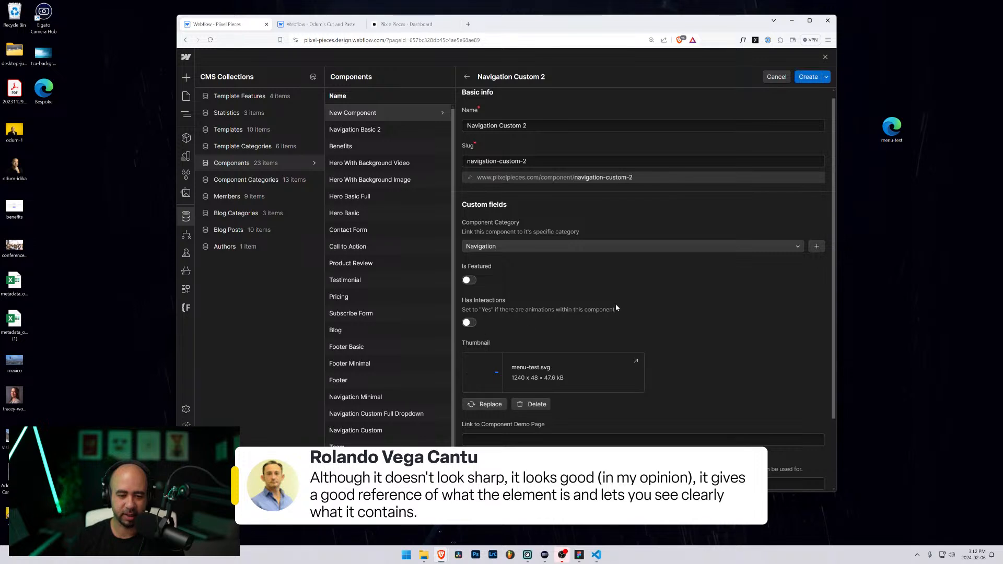
Step: Enter the description 'This is custom navigation menu 2.'
scroll(528, 334, "down", 2)
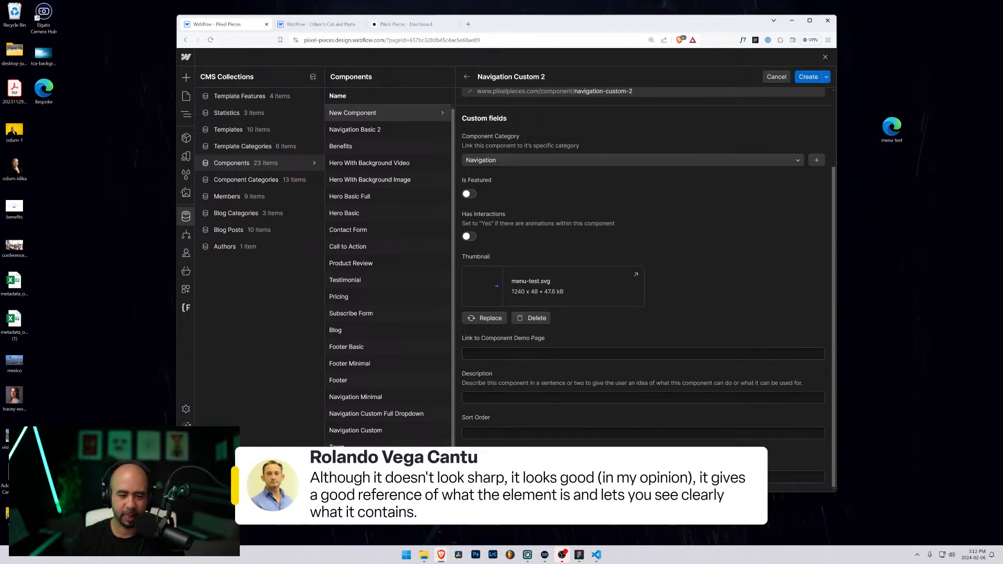
left_click(486, 397)
type("T")
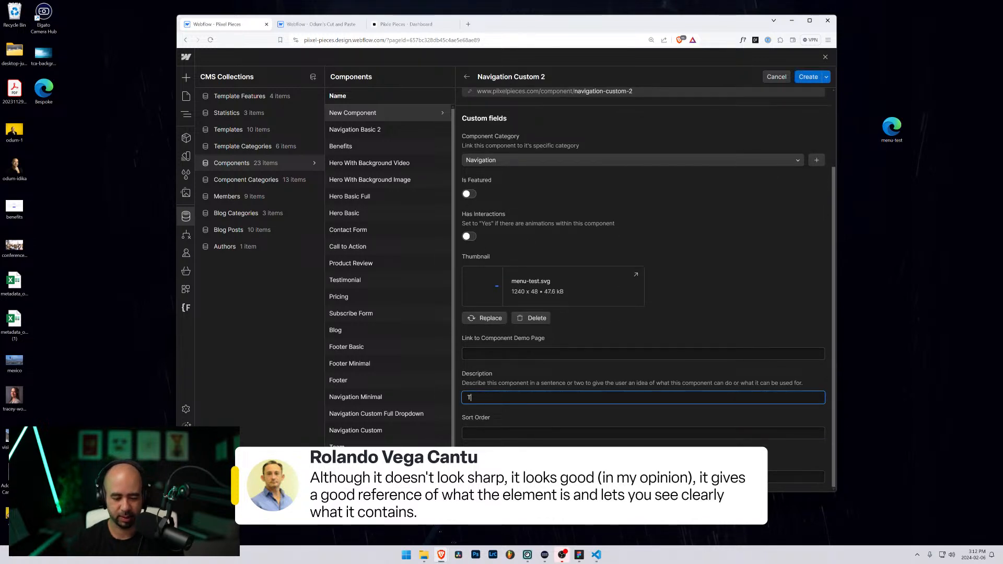
type("his is custom m")
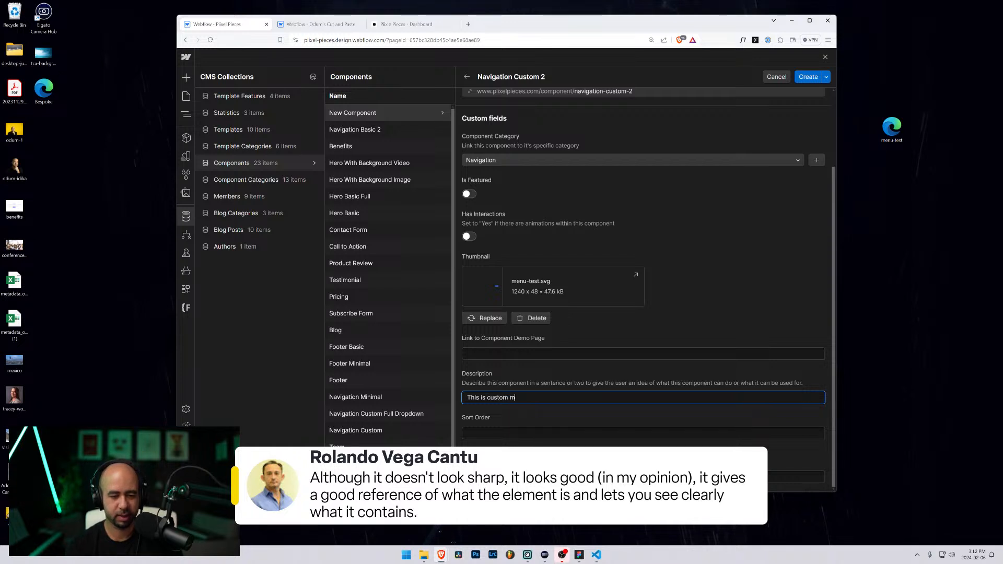
type("avigation menu 2")
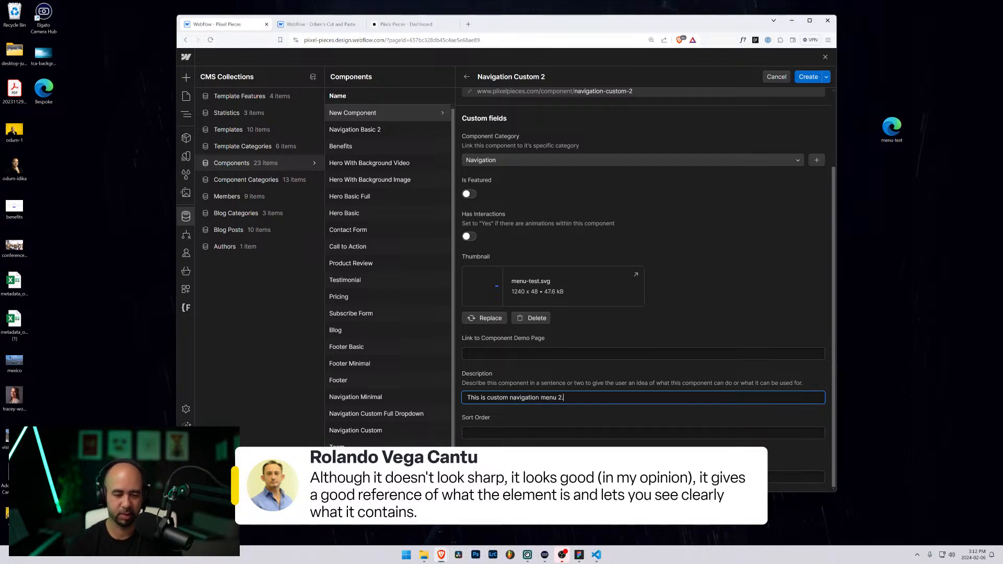
type(".")
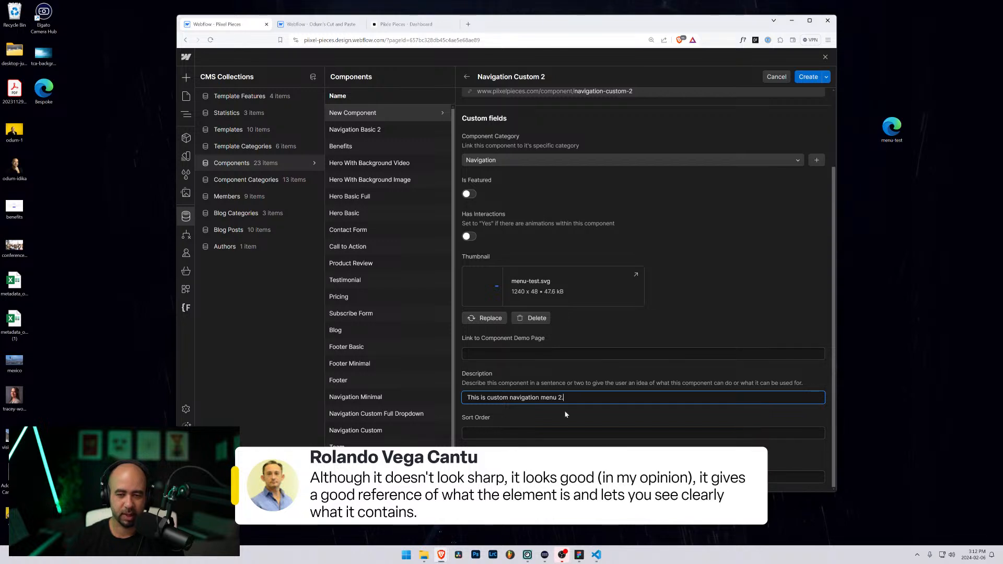
scroll(615, 371, "up", 2)
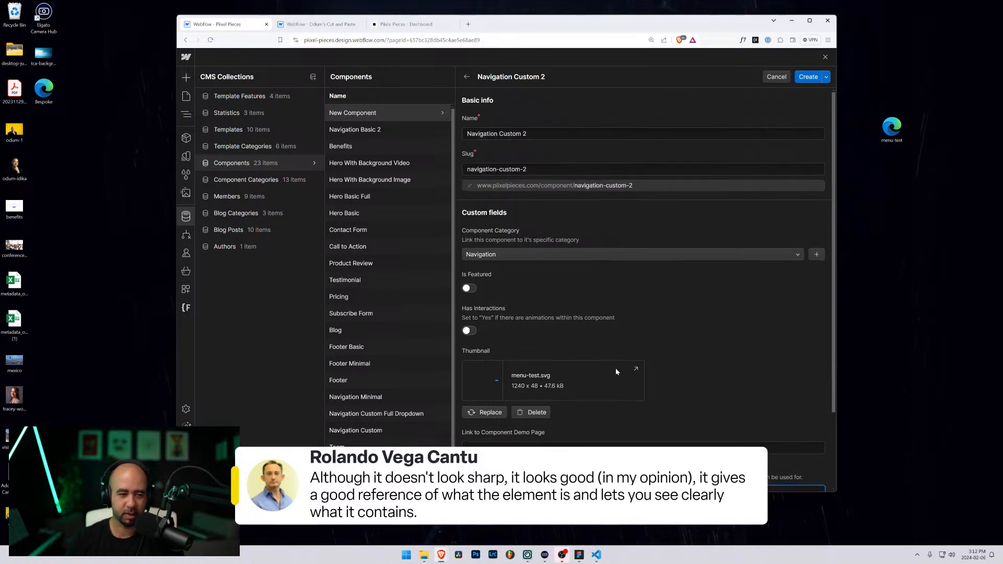
Step: Create the item, then copy Navigation Basic 2's demo page link
left_click(808, 77)
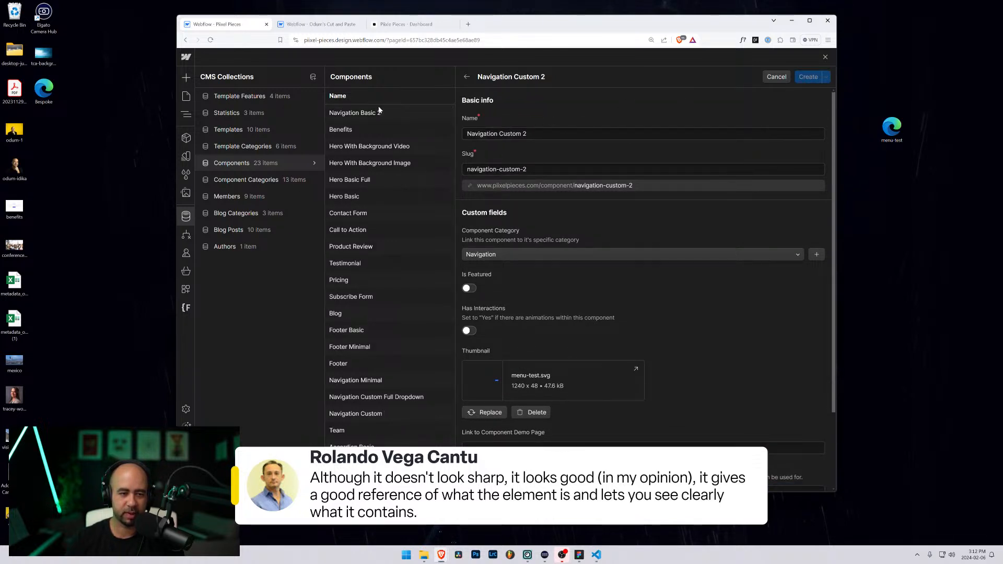
left_click(364, 130)
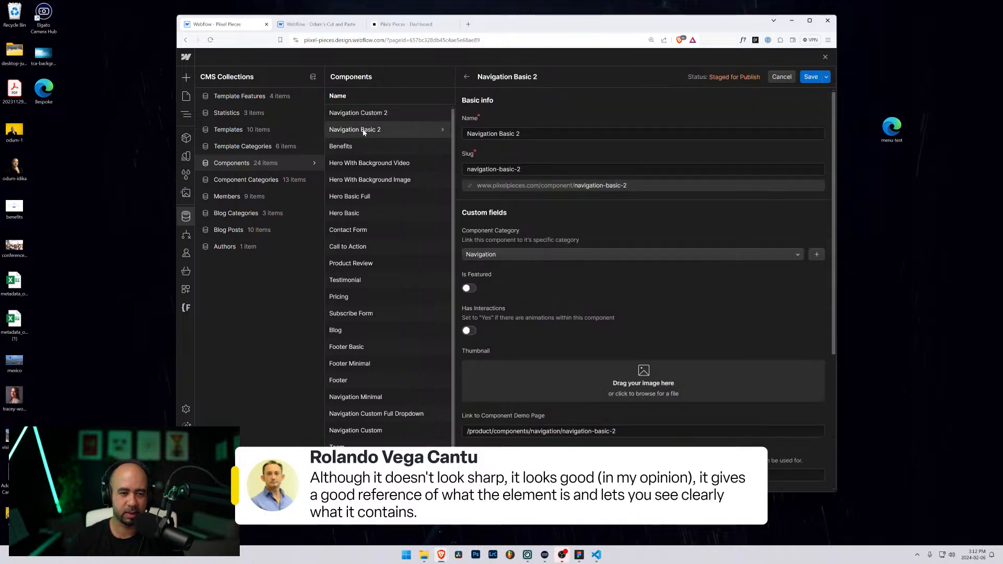
scroll(555, 312, "down", 4)
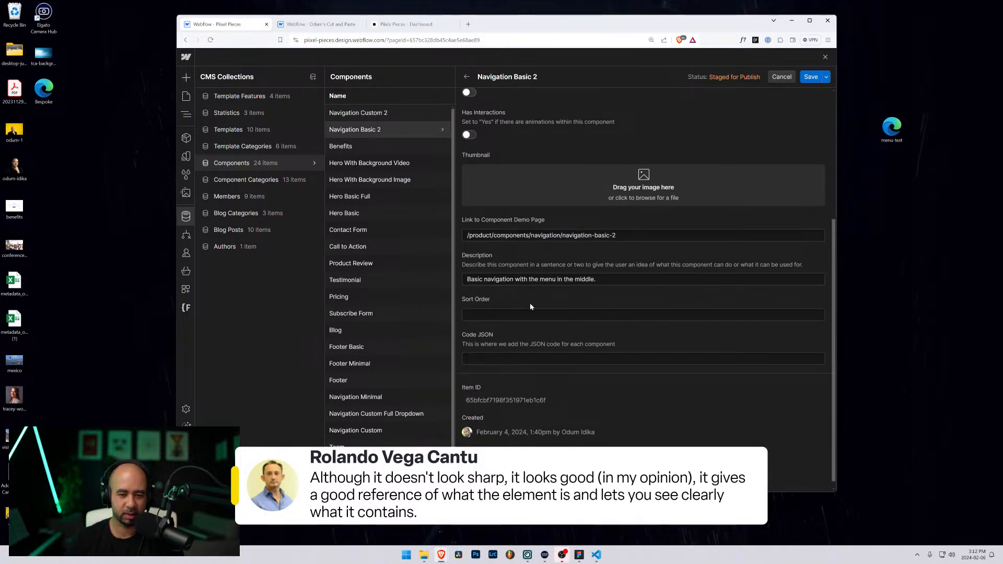
left_click_drag(617, 235, 397, 230)
key("ctrl+c")
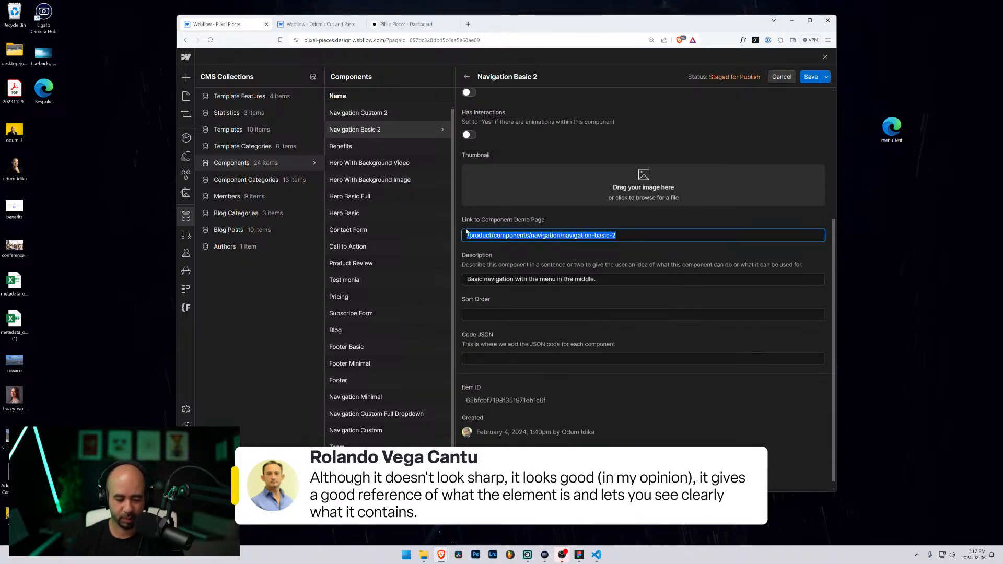
Step: Paste the demo link into Navigation Custom 2, changing basic to custom
left_click(387, 113)
scroll(514, 402, "down", 3)
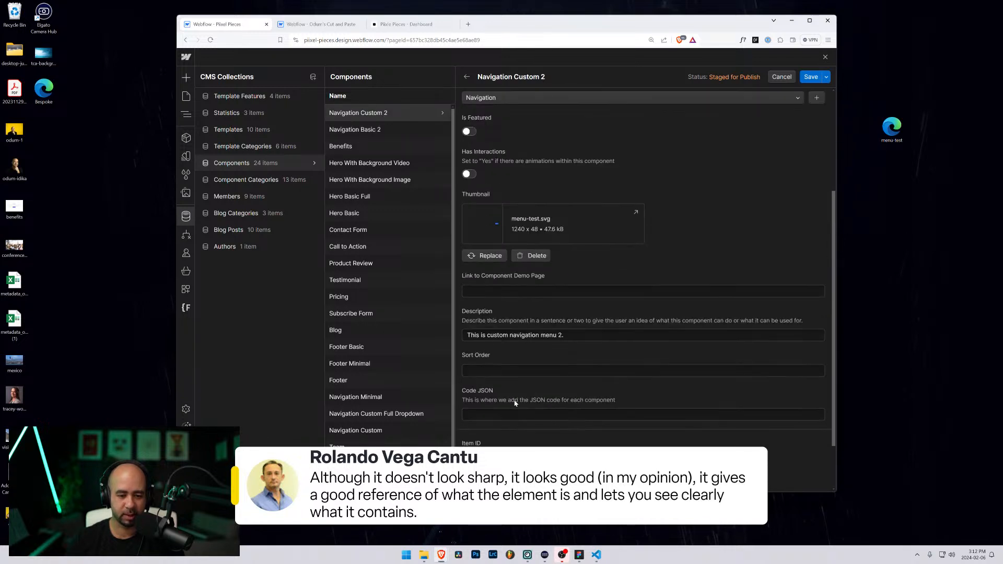
left_click(662, 291)
key("ctrl+v")
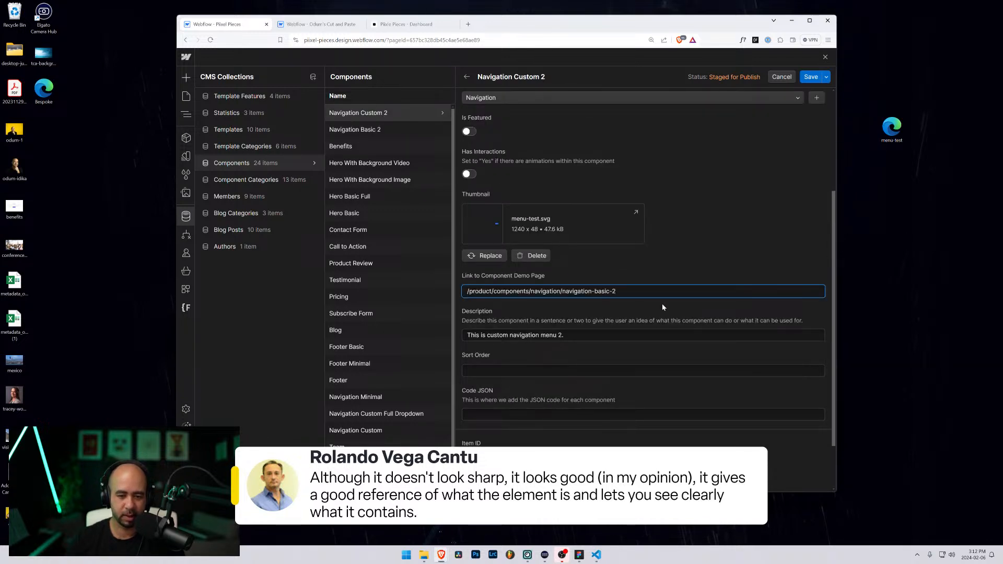
key("ctrl+shift+Left")
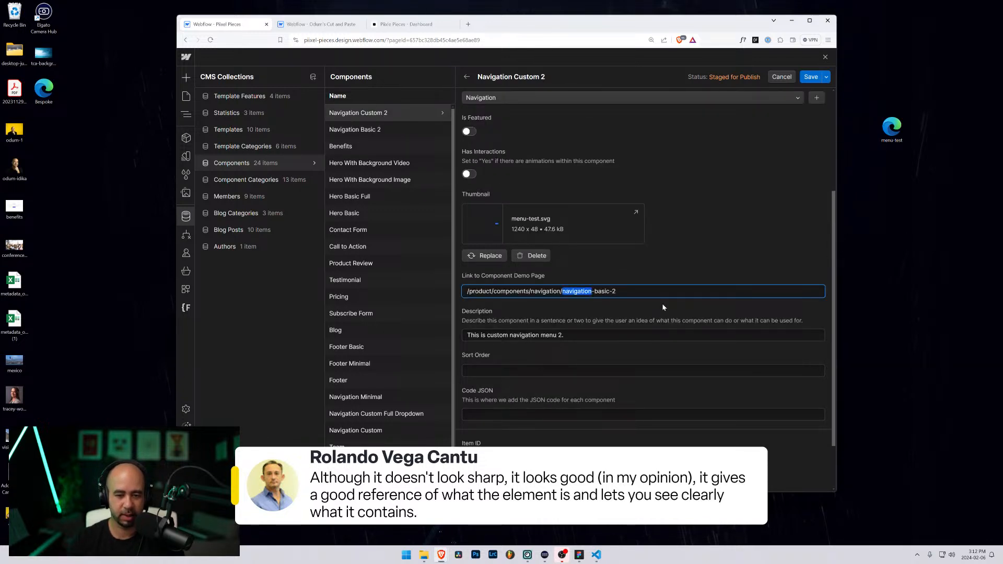
key("ctrl+Right")
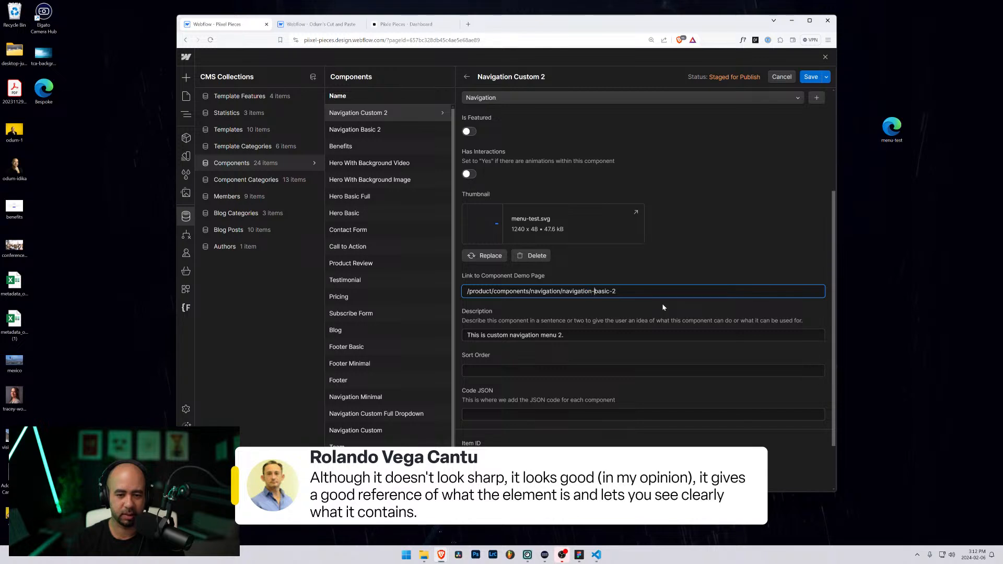
key("ctrl+shift+Right")
type("custom")
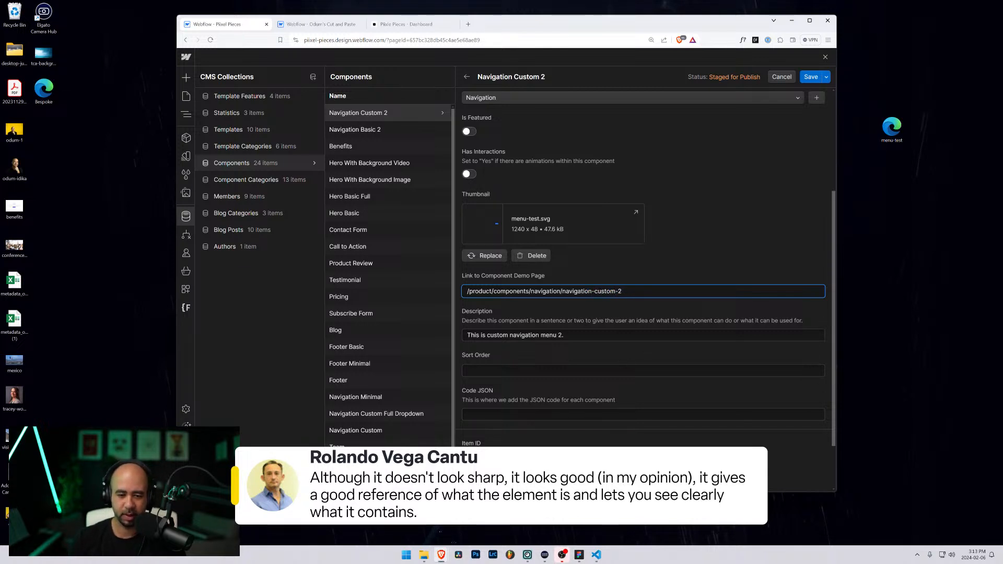
Step: Turn on Has Interactions and save the Navigation Custom 2 item
scroll(563, 371, "up", 3)
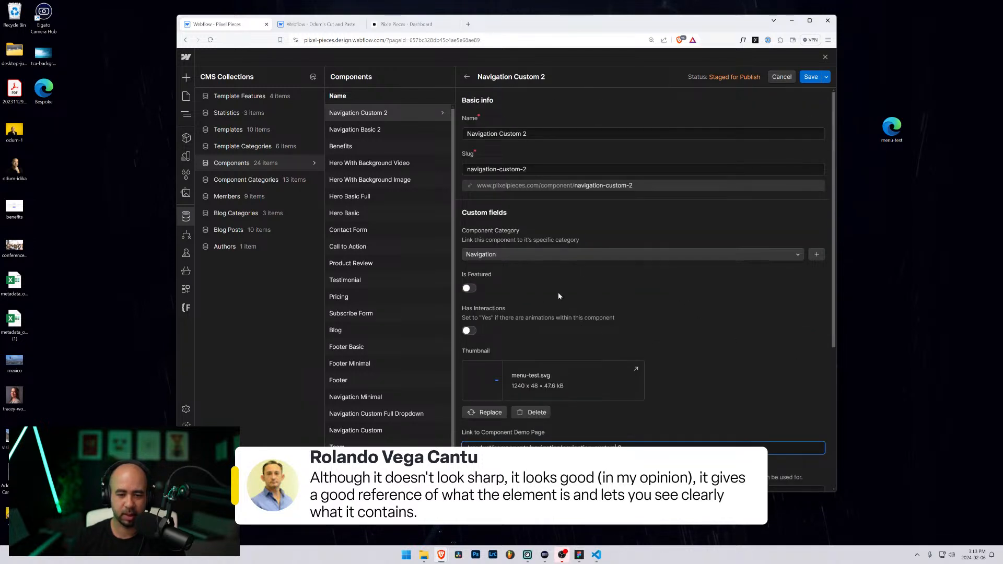
left_click(469, 332)
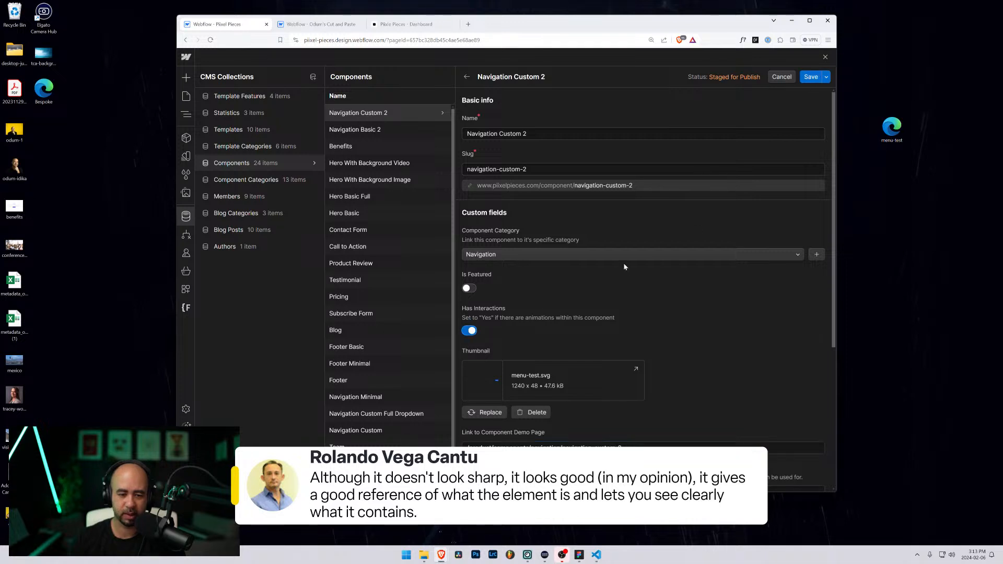
left_click(812, 79)
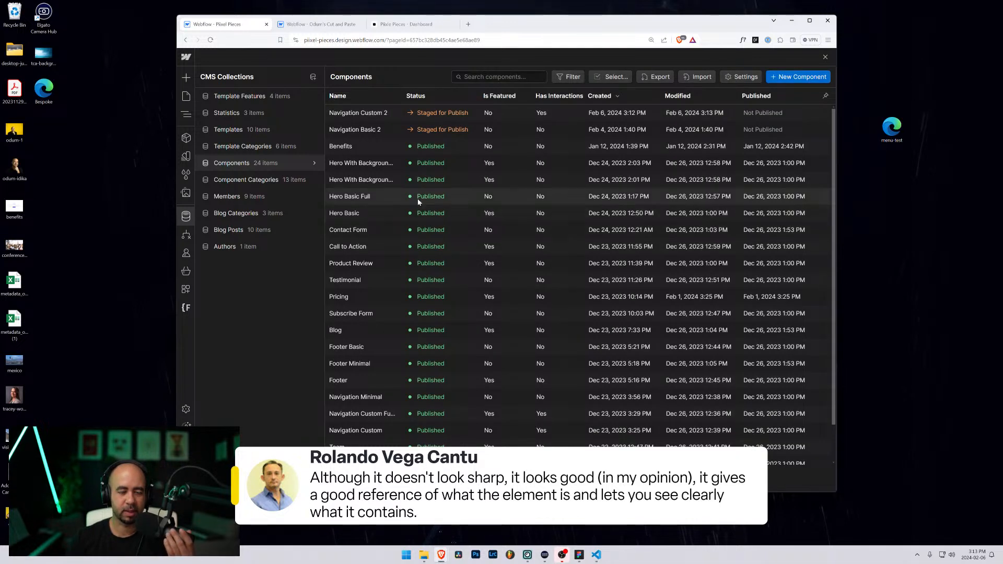
Step: Return to the Components page canvas and select the Navigation Custom 2 card image
left_click(186, 99)
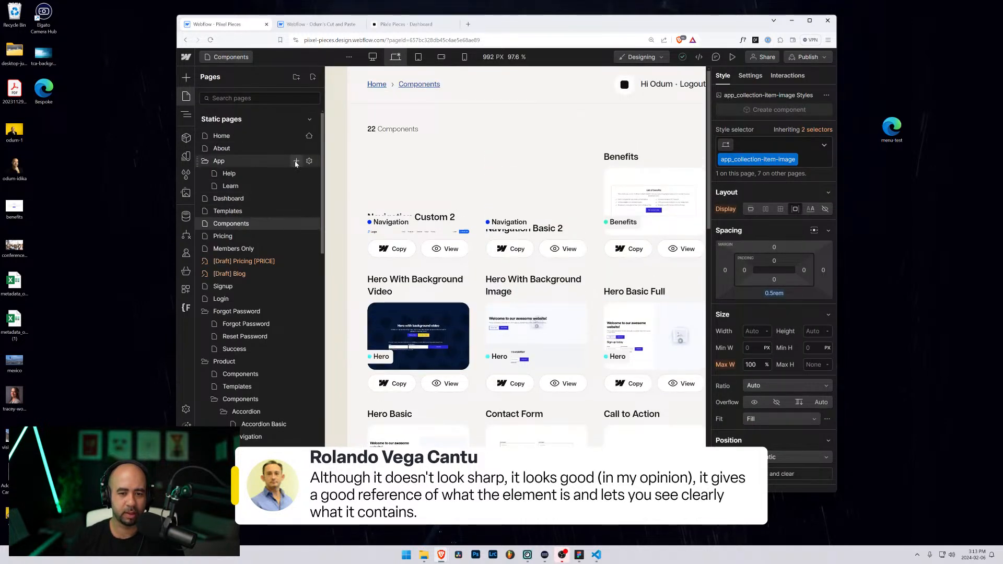
left_click(407, 235)
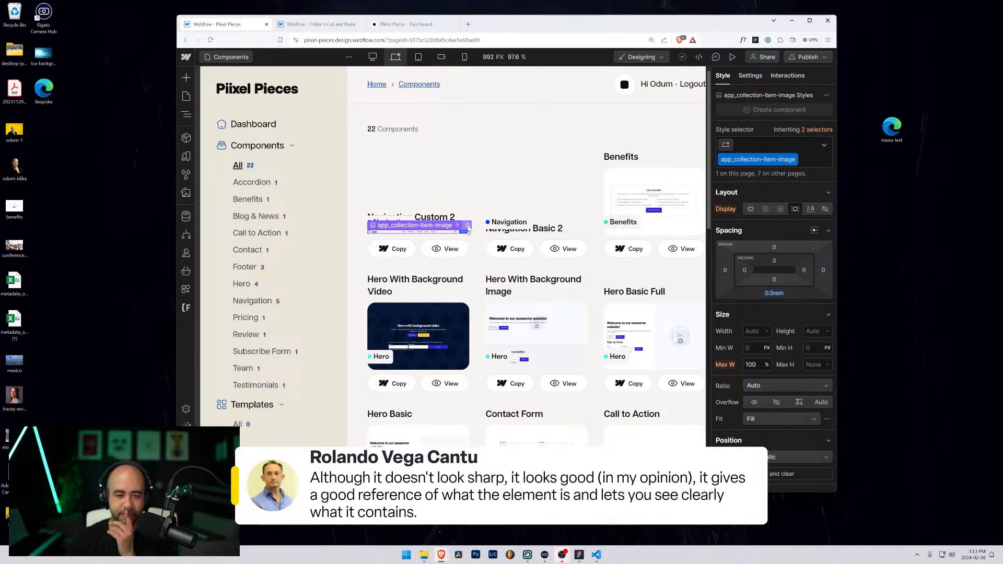
left_click(468, 230)
left_click(475, 219)
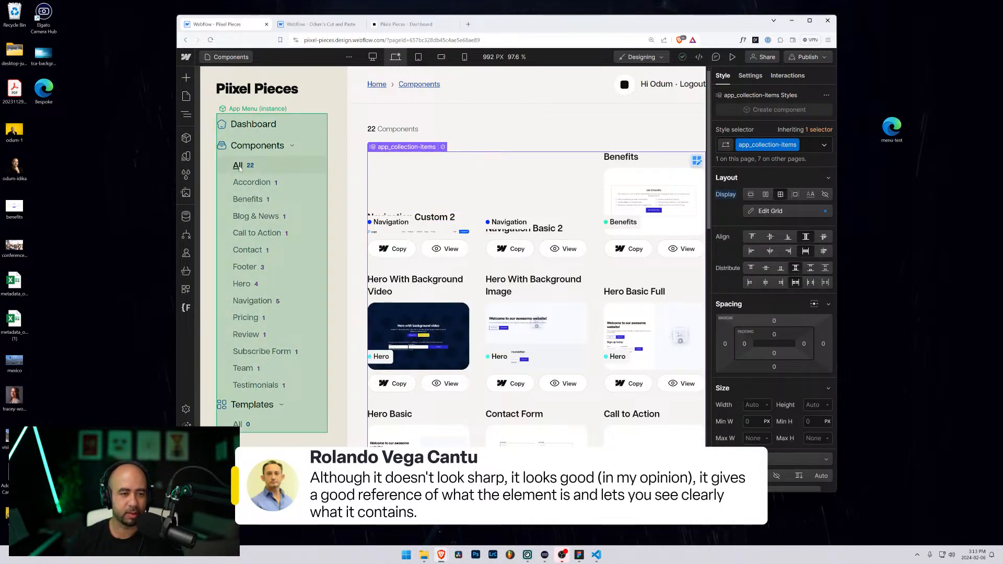
left_click(429, 233)
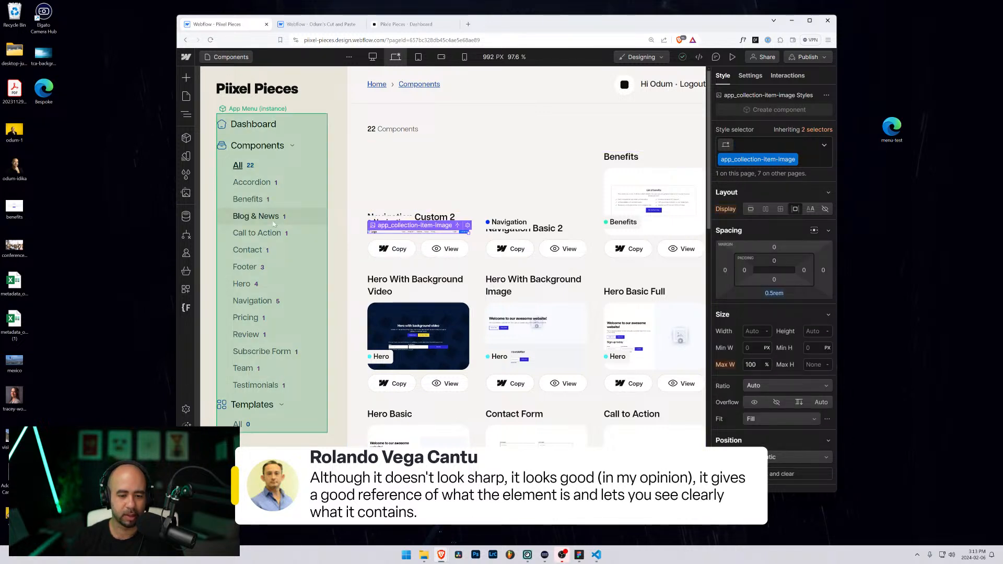
Step: Preview the Components page in a maximized browser window
scroll(441, 217, "down", 5)
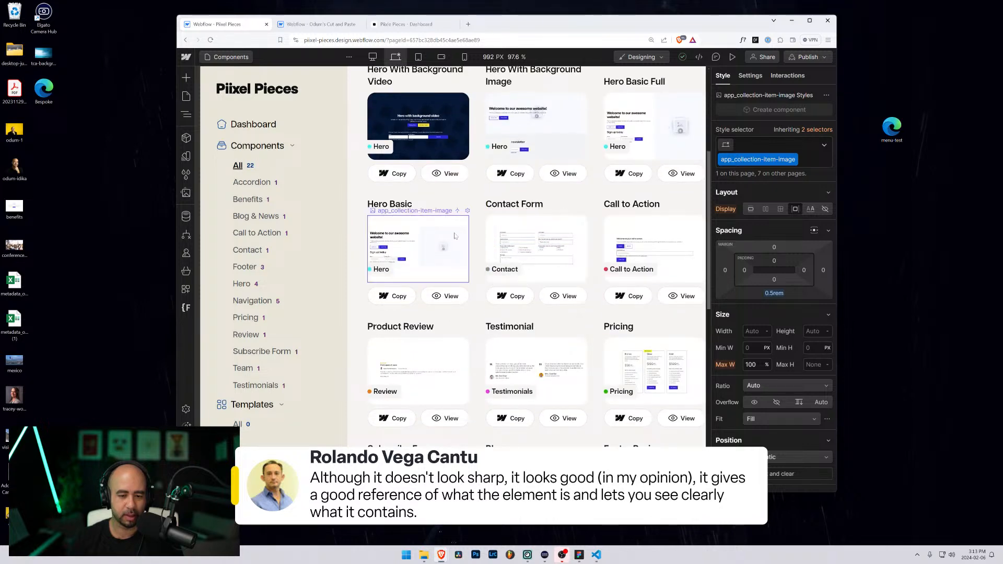
scroll(441, 218, "up", 3)
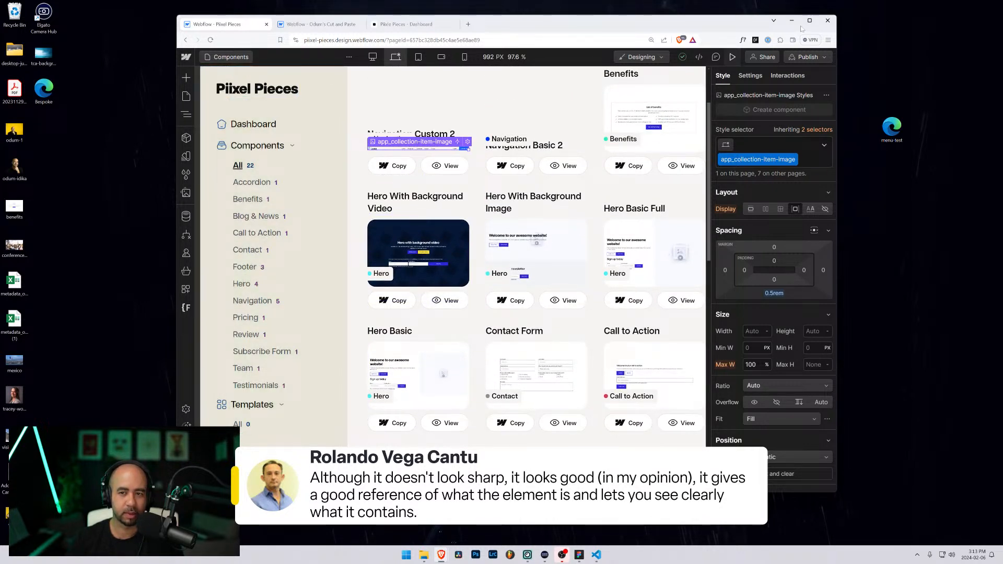
left_click(732, 57)
left_click(810, 20)
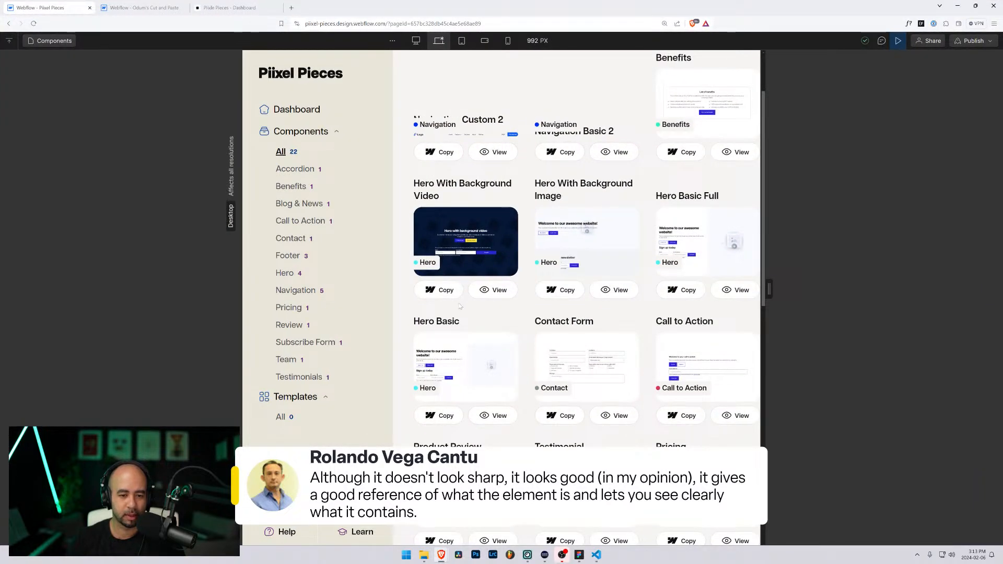
Step: Open the Navigation category page and select its first card image in the designer
left_click(292, 288)
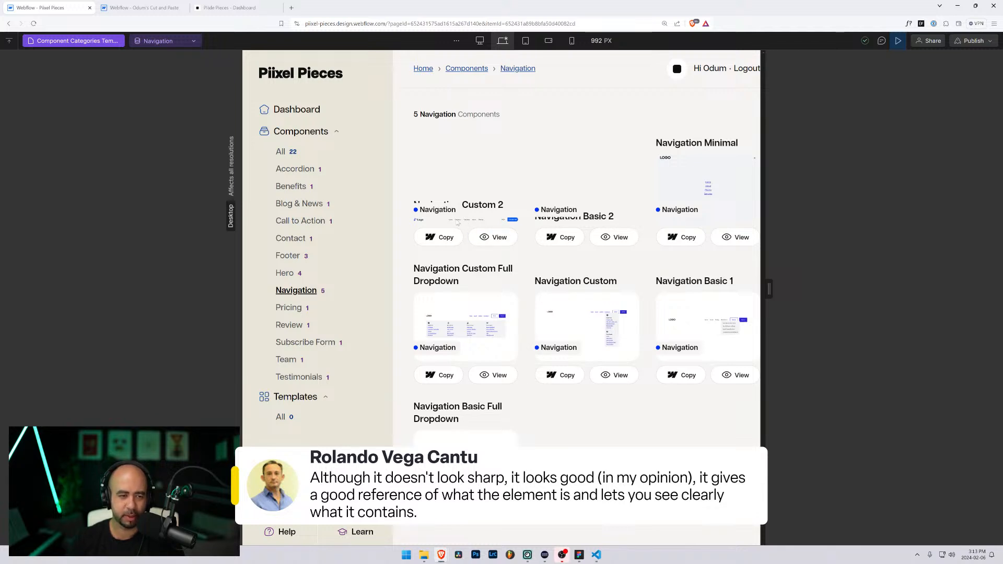
left_click(898, 40)
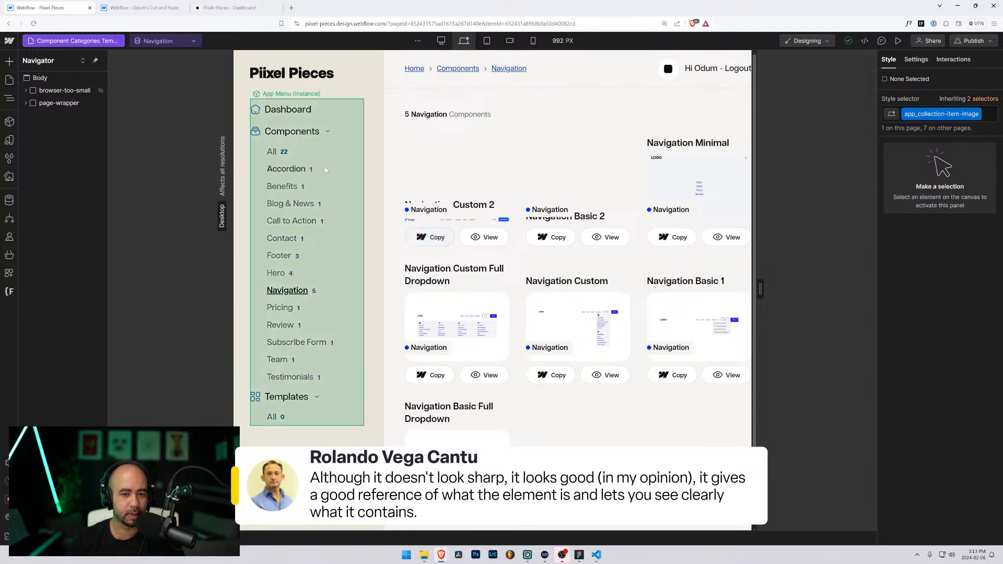
left_click(440, 219)
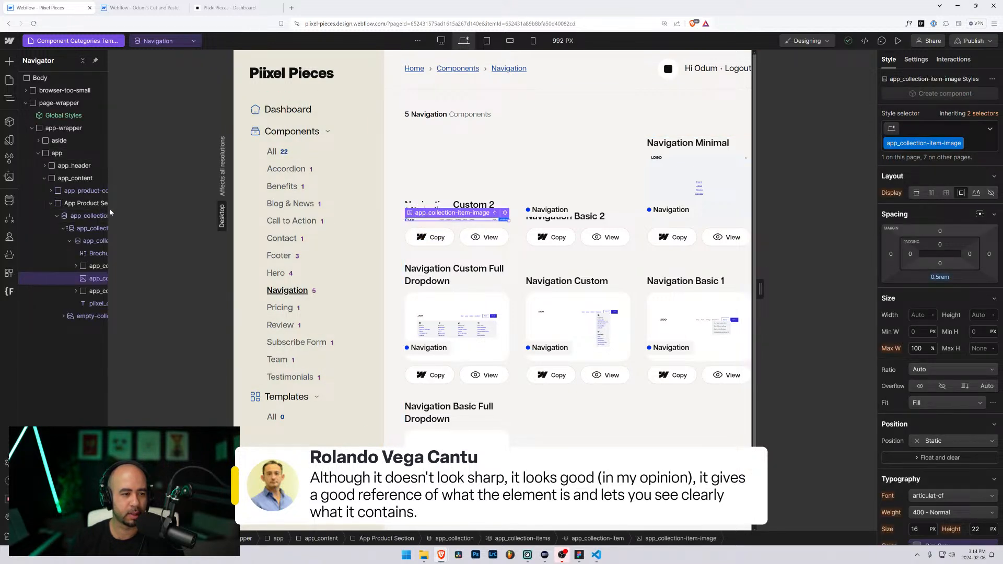
Step: Widen the Navigator to show full layer names and select the Navigation Minimal image
left_click_drag(109, 207, 189, 209)
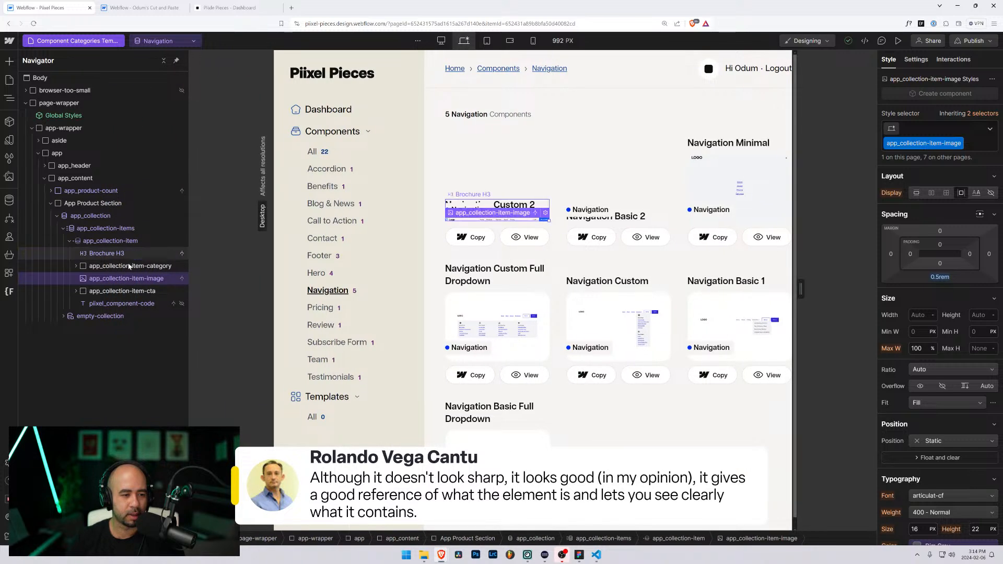
left_click(119, 279)
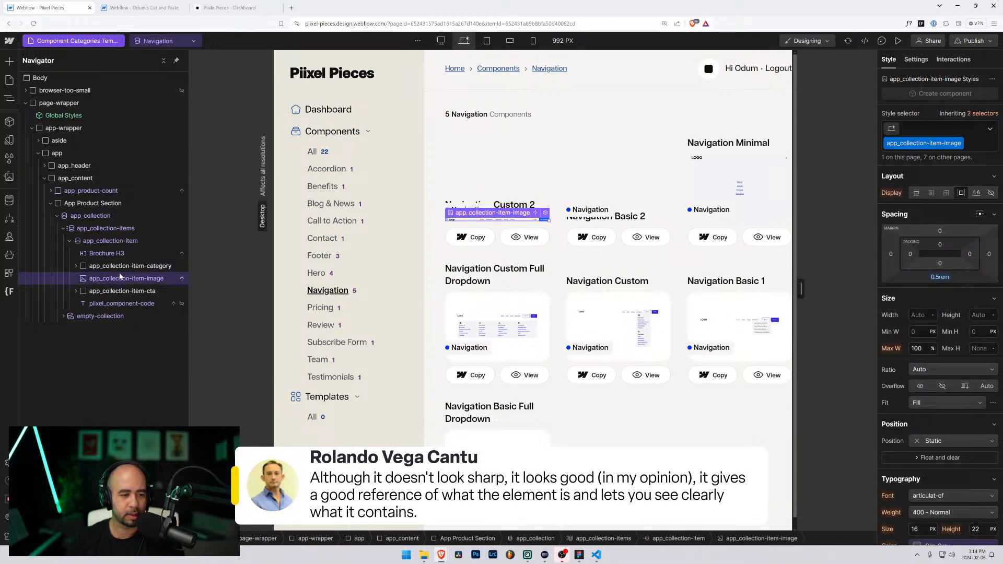
left_click(735, 218)
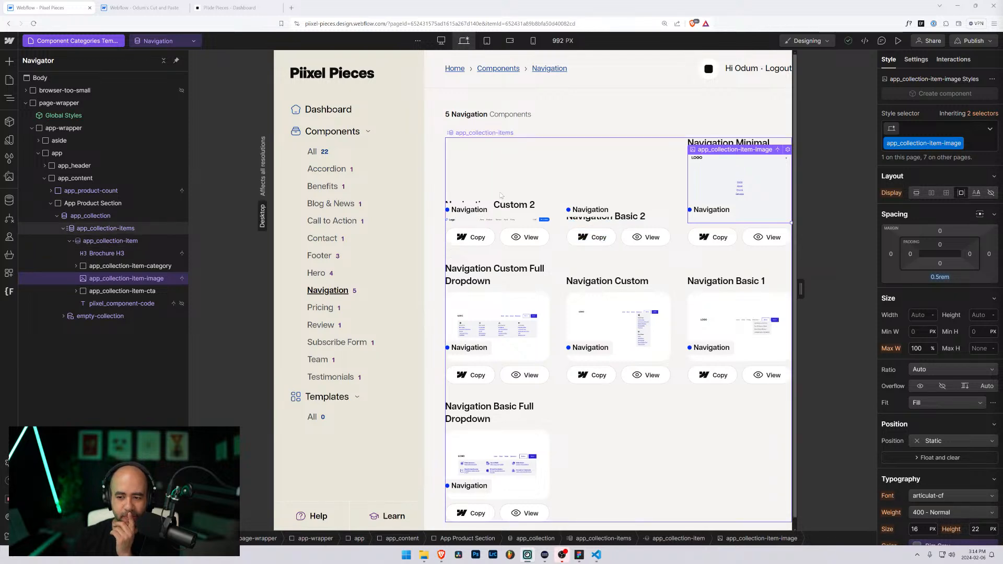
scroll(905, 368, "down", 5)
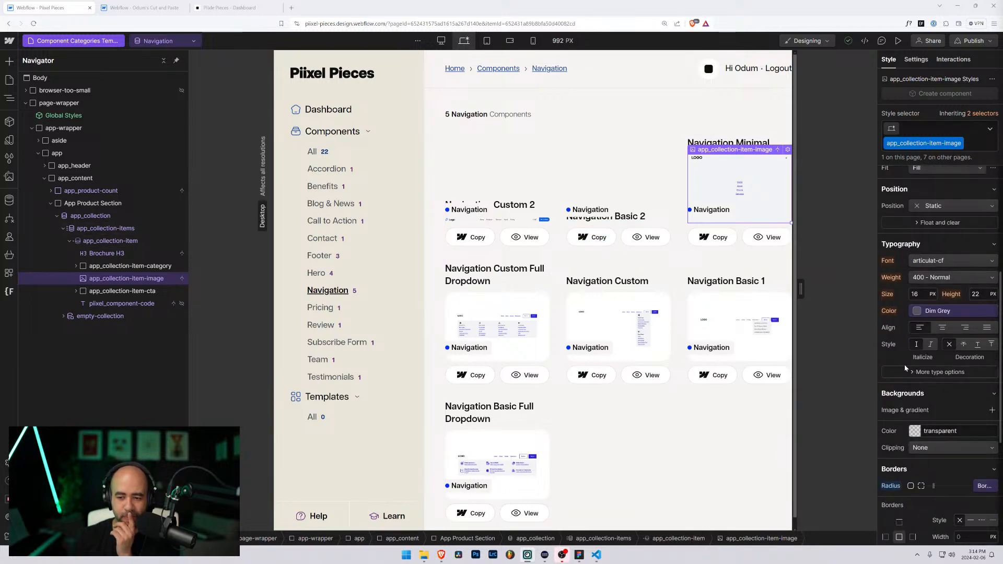
scroll(905, 368, "up", 5)
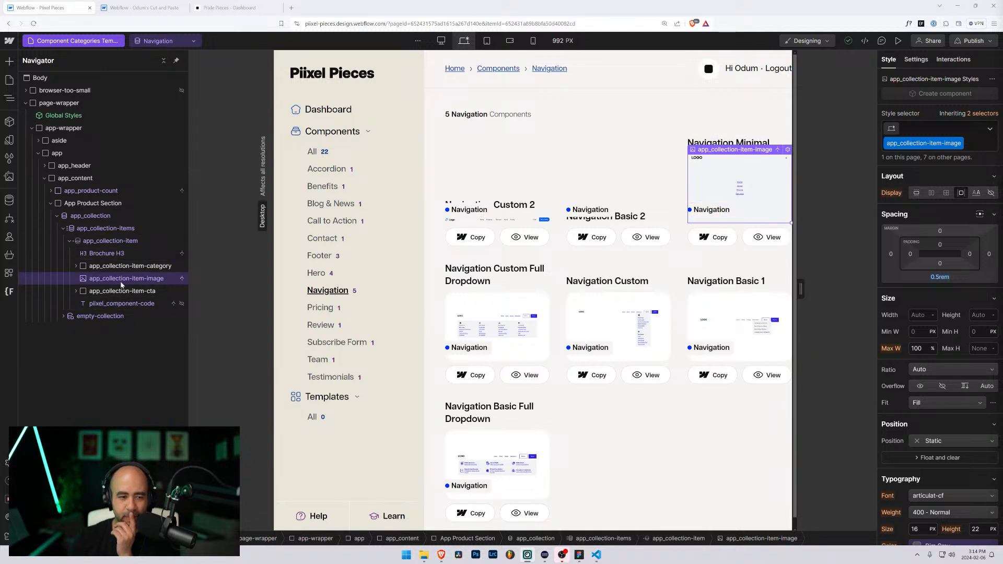
Step: Inspect the collection card's image and category layers, then switch to Odum's Cut and Paste
left_click(111, 243)
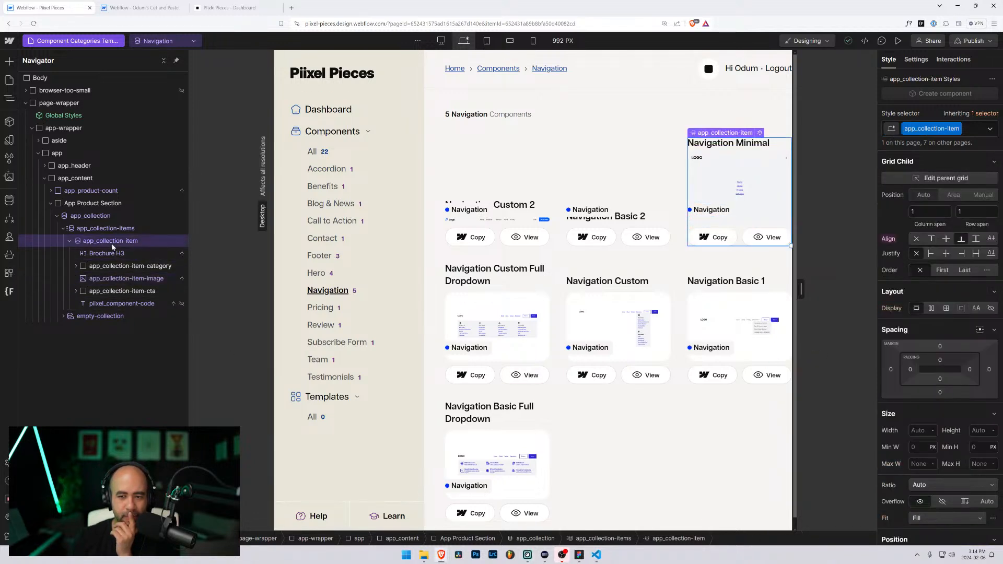
left_click(105, 280)
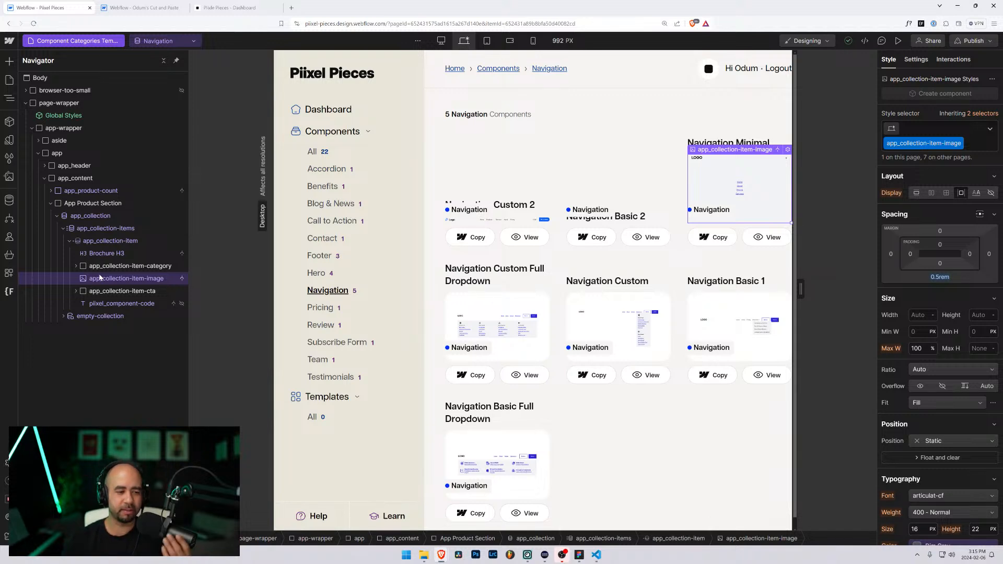
left_click(97, 268)
left_click(99, 280)
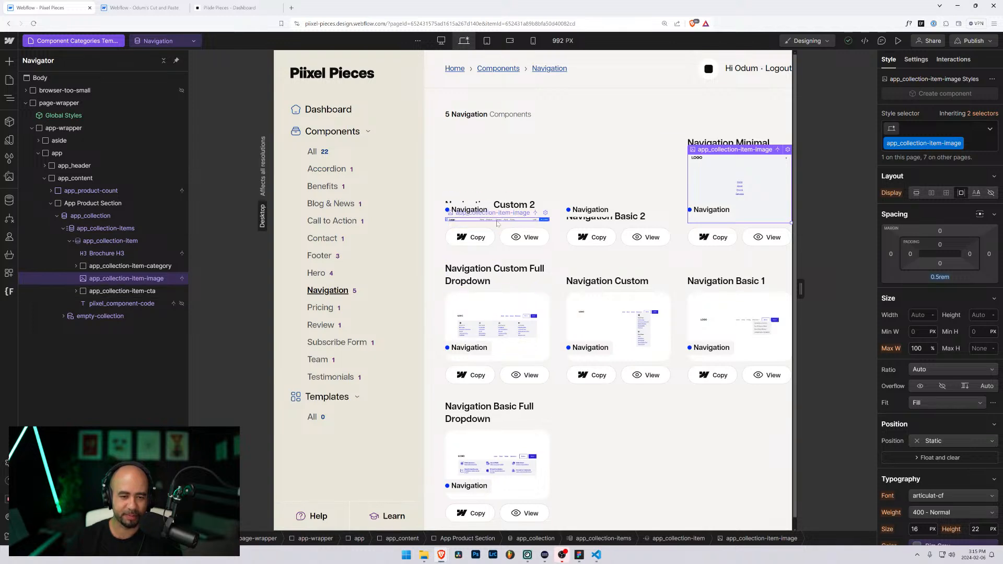
left_click(497, 219)
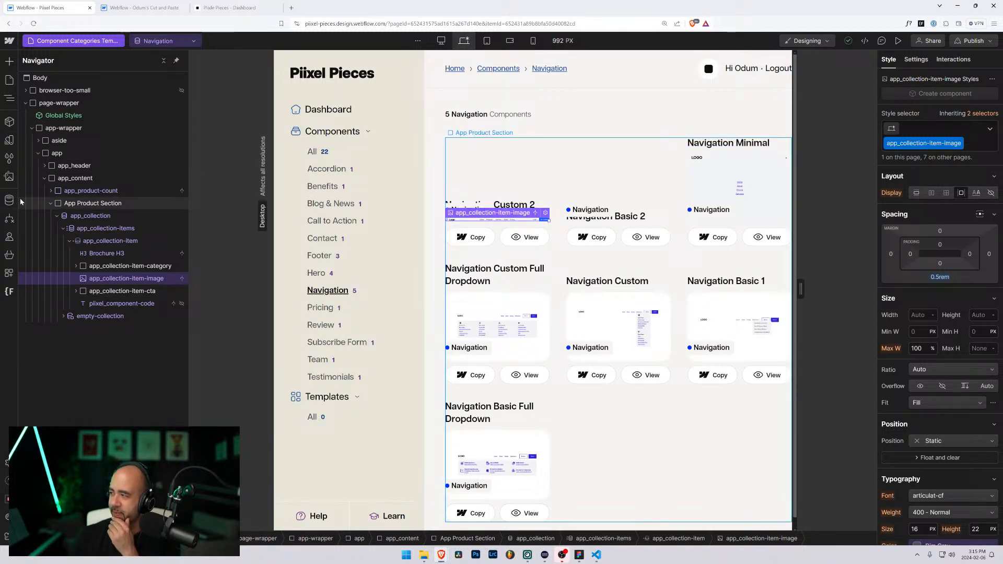
left_click(148, 7)
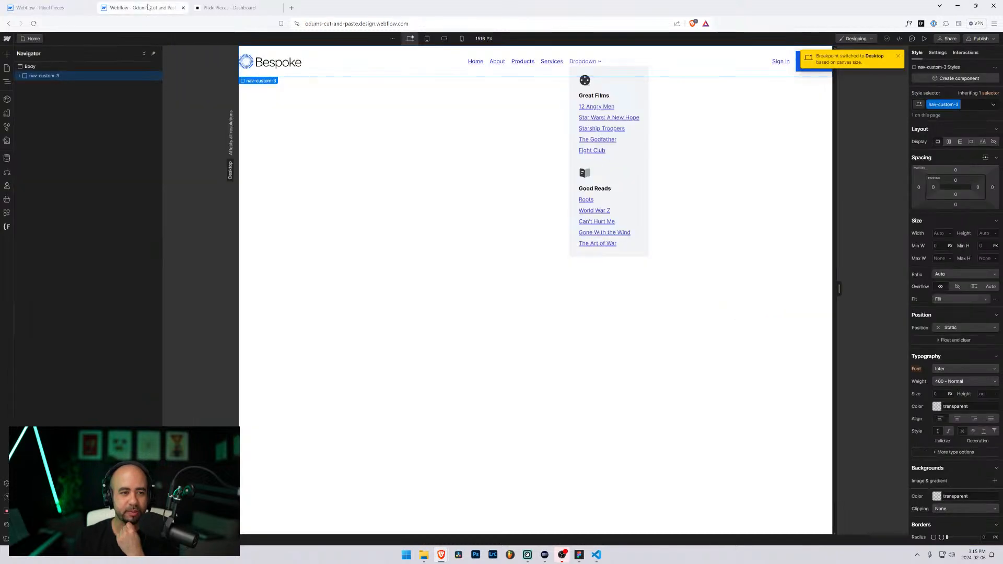
Step: Select the page Body, then bring Photoshop with component-screenshots.psd to the front
left_click(307, 150)
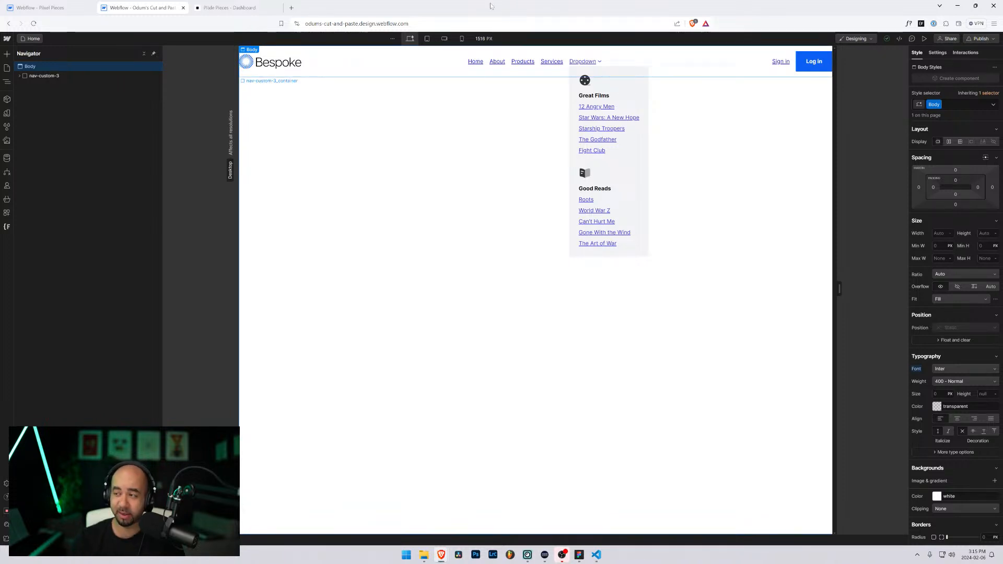
left_click(475, 554)
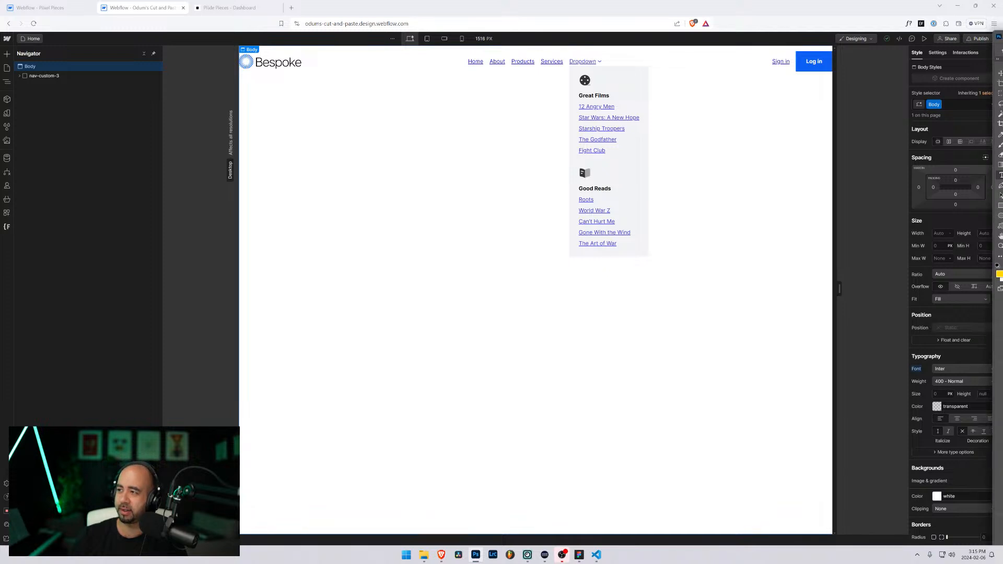
key("alt+Tab")
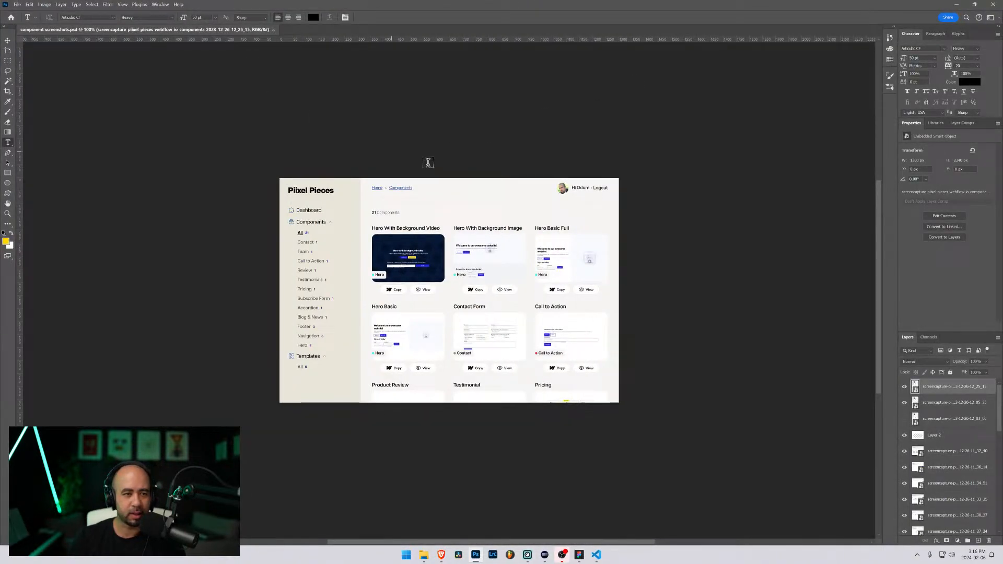
Step: Hide the top two screenshot layers and toggle the dropdown panel layer to reveal the navbar
left_click(904, 388)
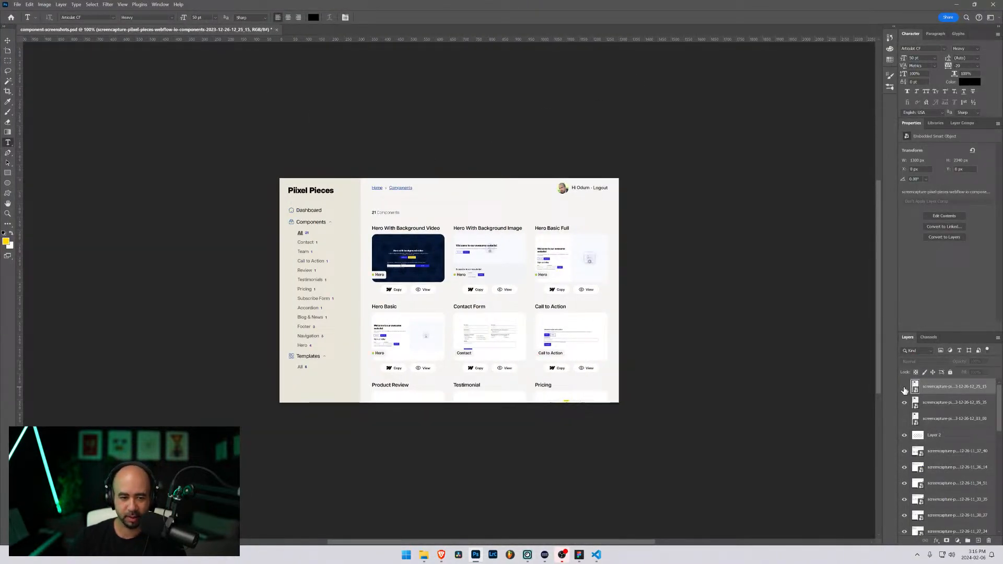
left_click(904, 403)
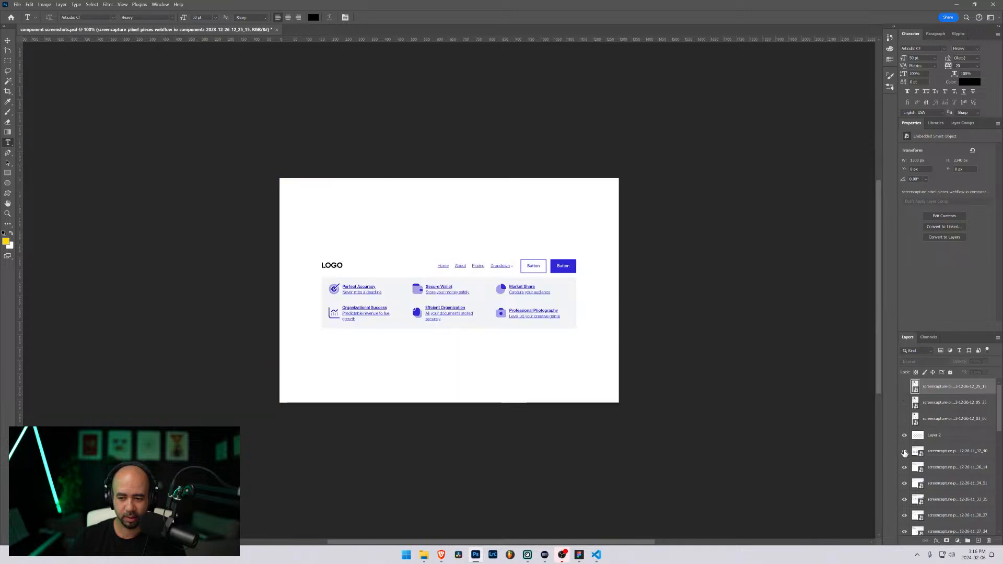
left_click(904, 451)
left_click(904, 451)
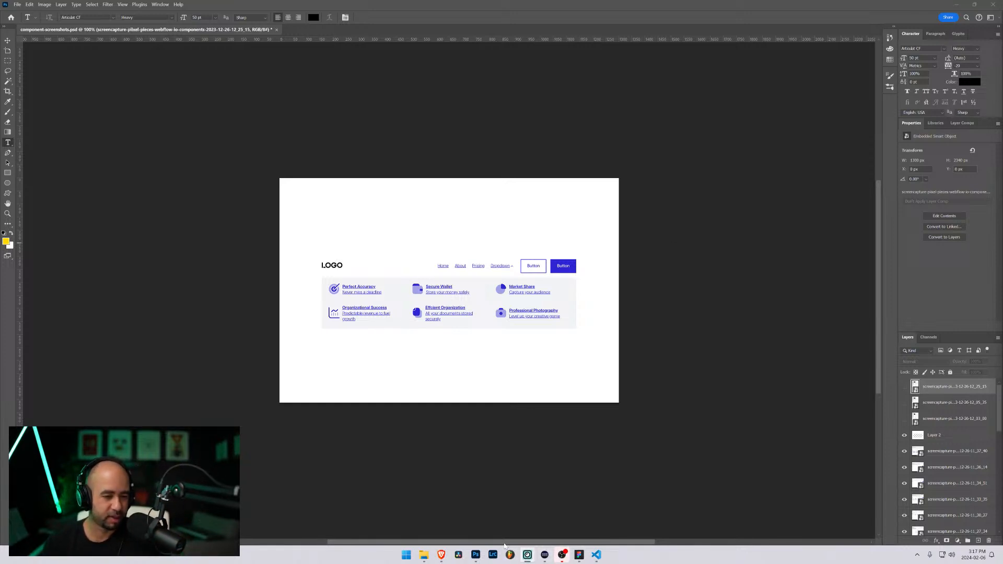
mouse_move(441, 555)
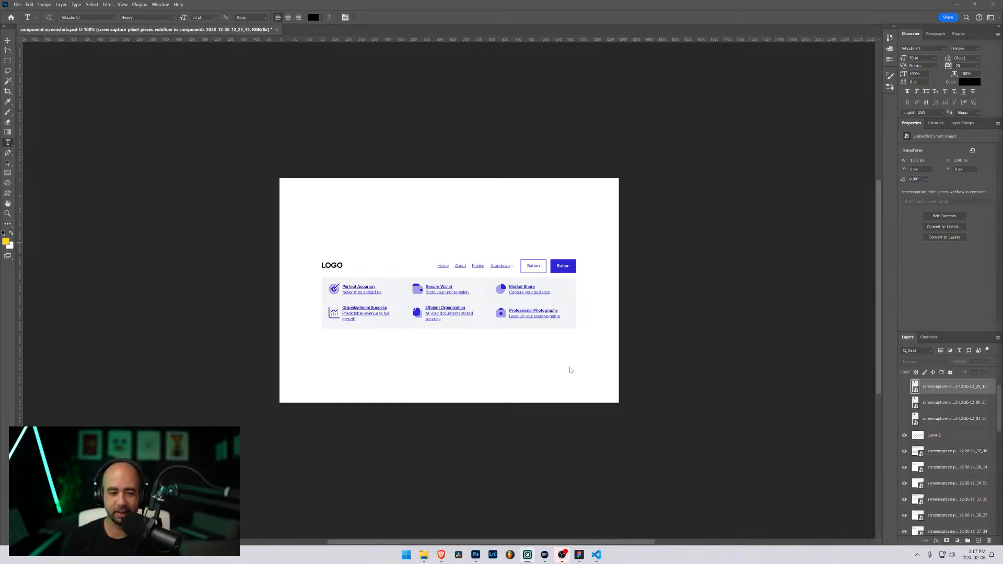
Step: Minimize File Explorer, close the Pixel Pieces website window, and return to the Webflow designer
left_click(426, 554)
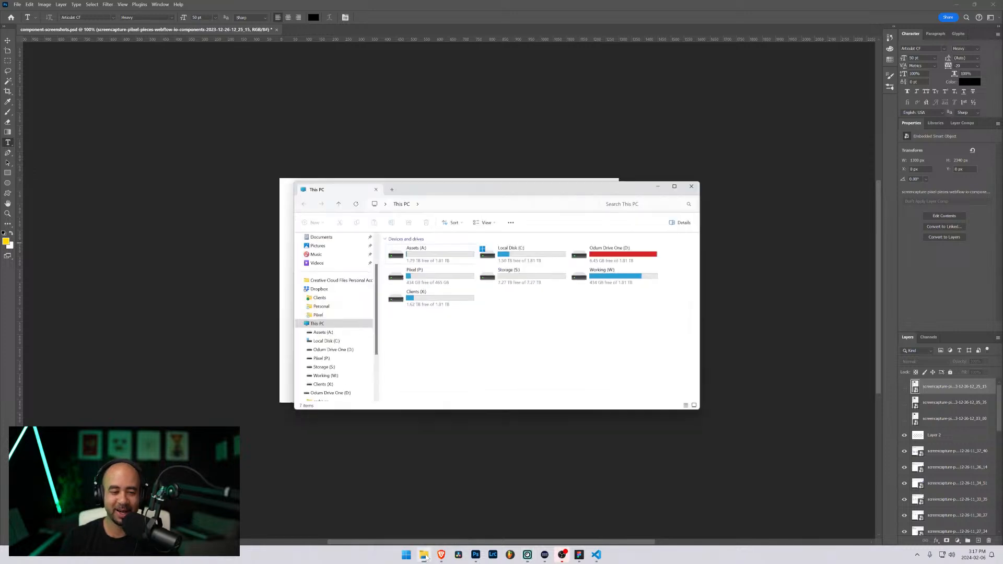
left_click(678, 155)
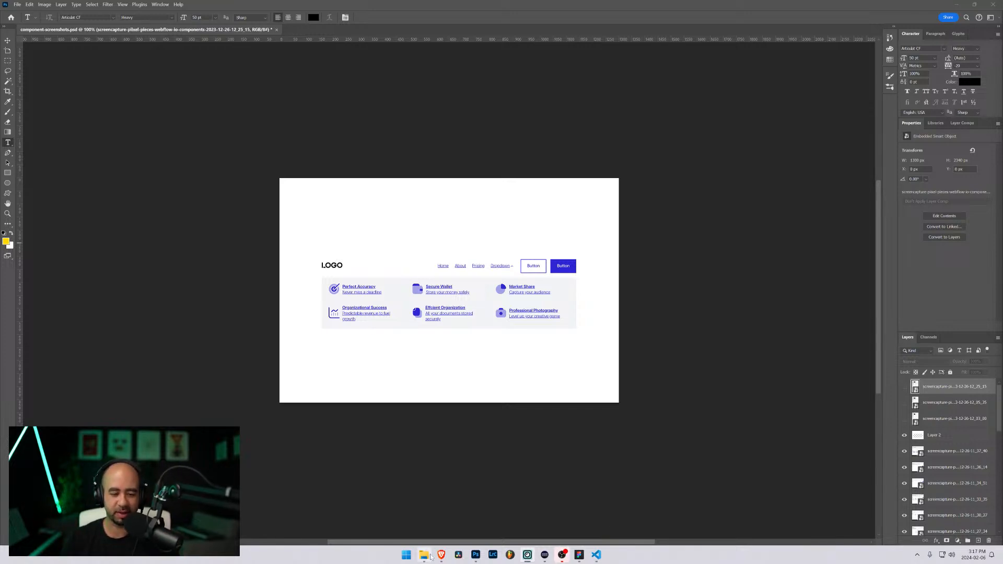
mouse_move(438, 558)
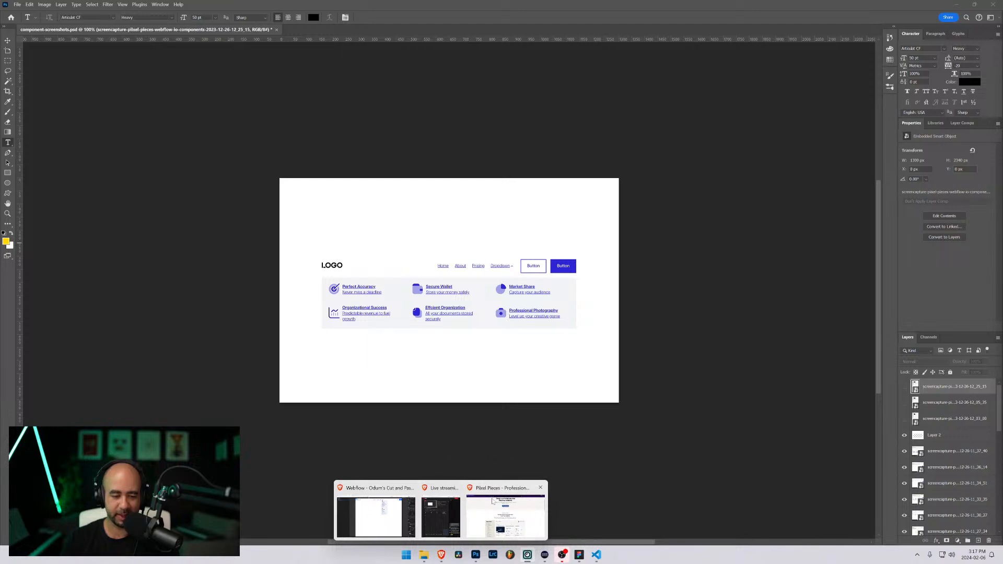
left_click(493, 498)
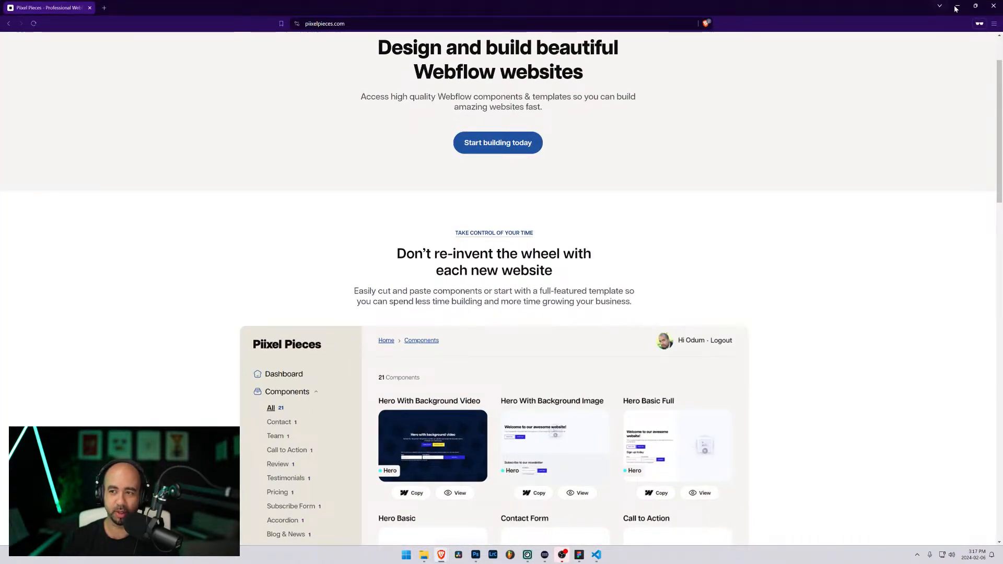
left_click(994, 5)
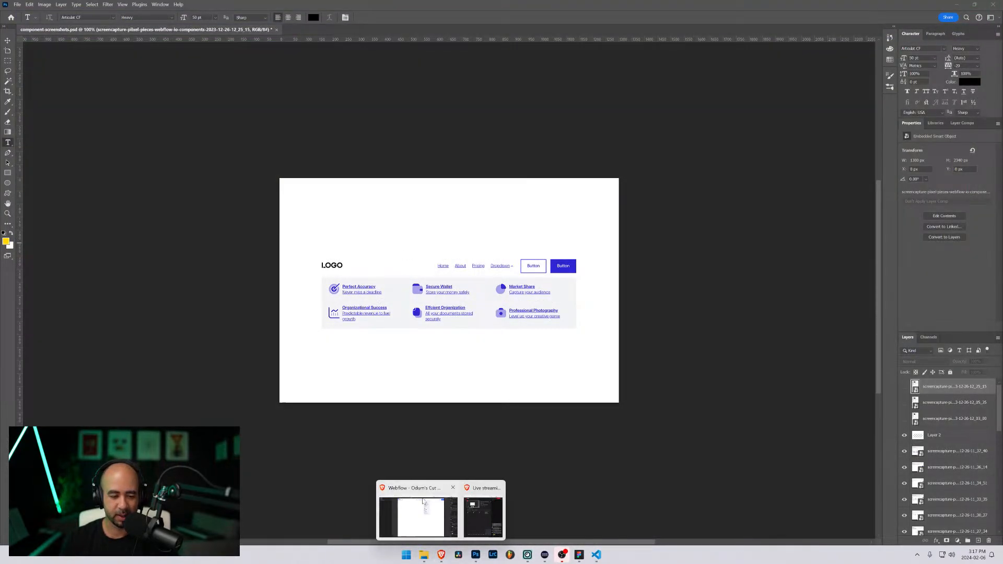
left_click(418, 509)
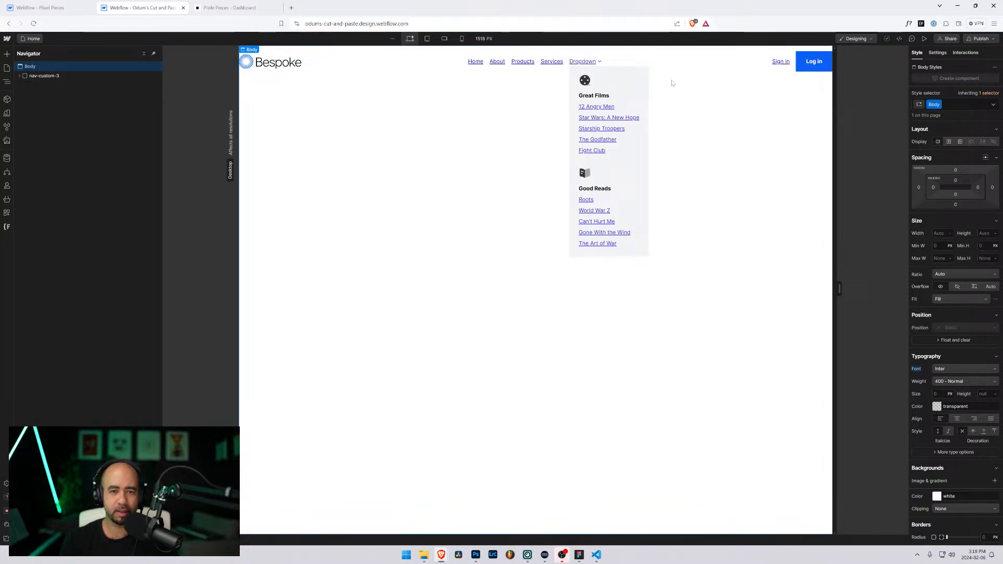
Step: Open the Navigation Custom 2 page in the Pixel Pieces designer
left_click(46, 7)
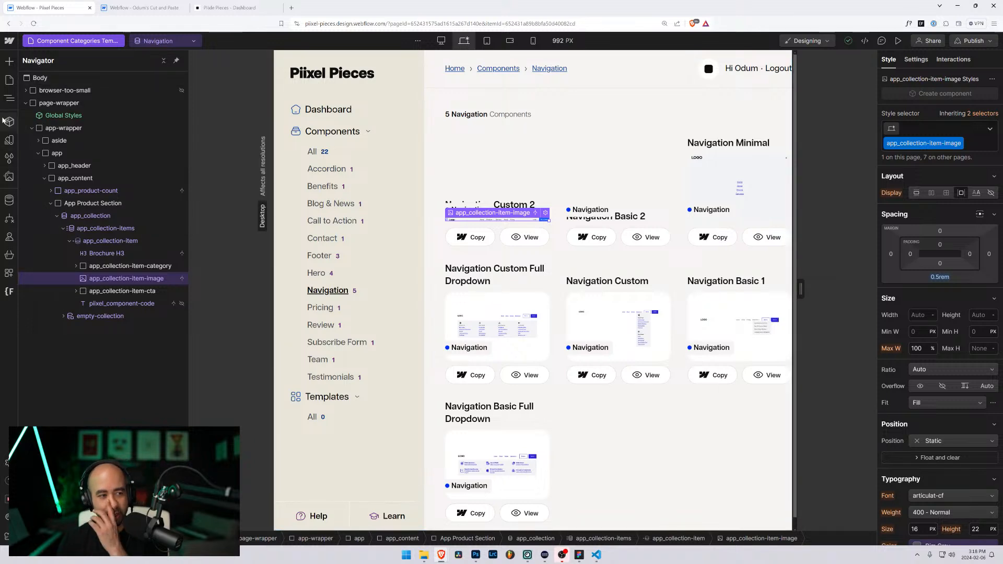
left_click(8, 85)
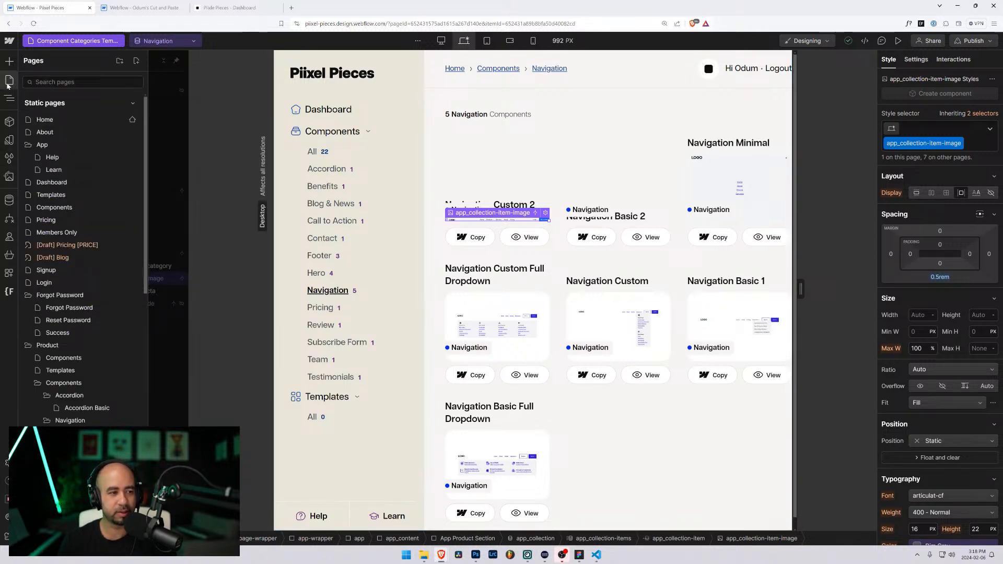
scroll(61, 271, "down", 7)
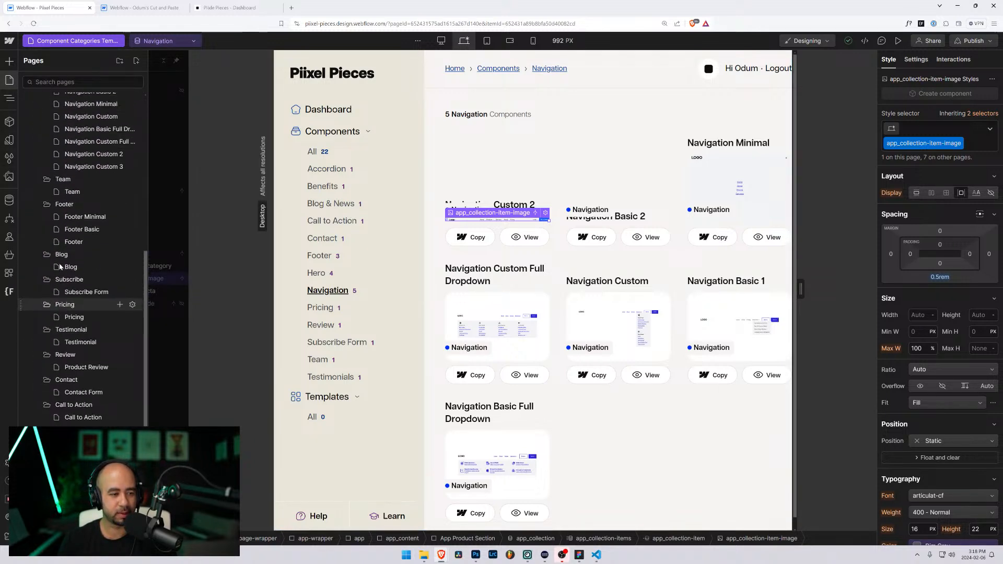
scroll(60, 267, "up", 2)
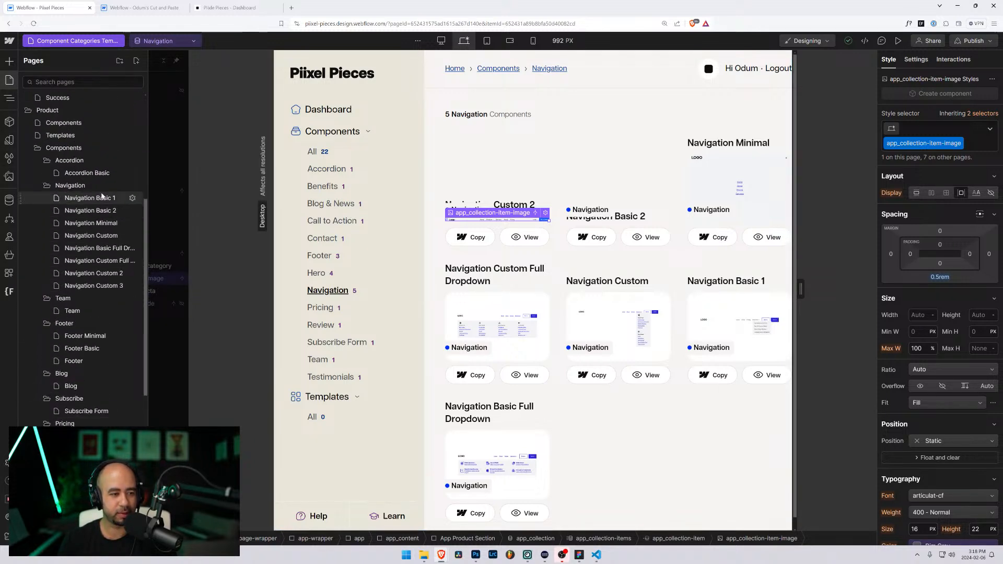
left_click(92, 273)
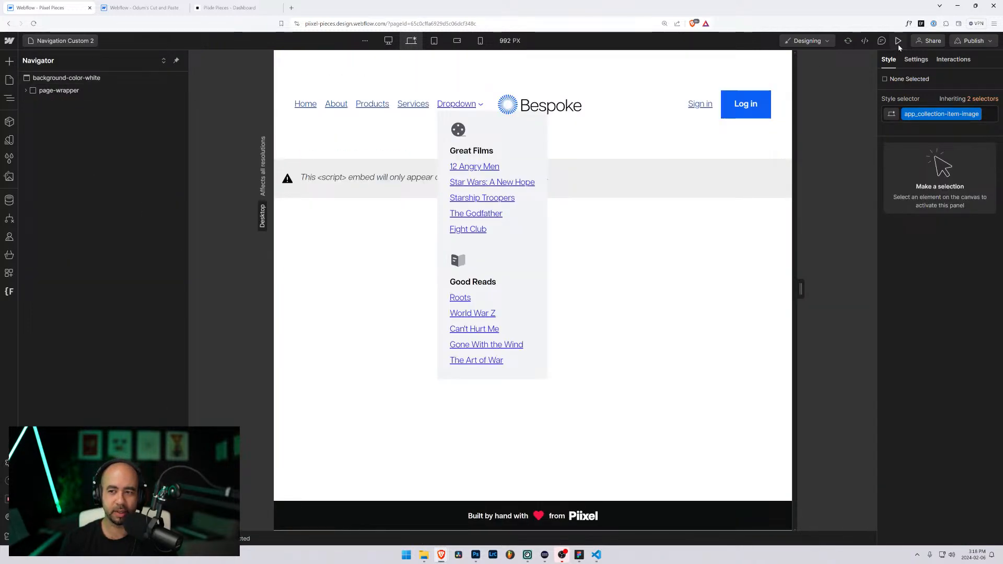
Step: Preview it at desktop width with the Dropdown menu open, then open developer tools
left_click(898, 41)
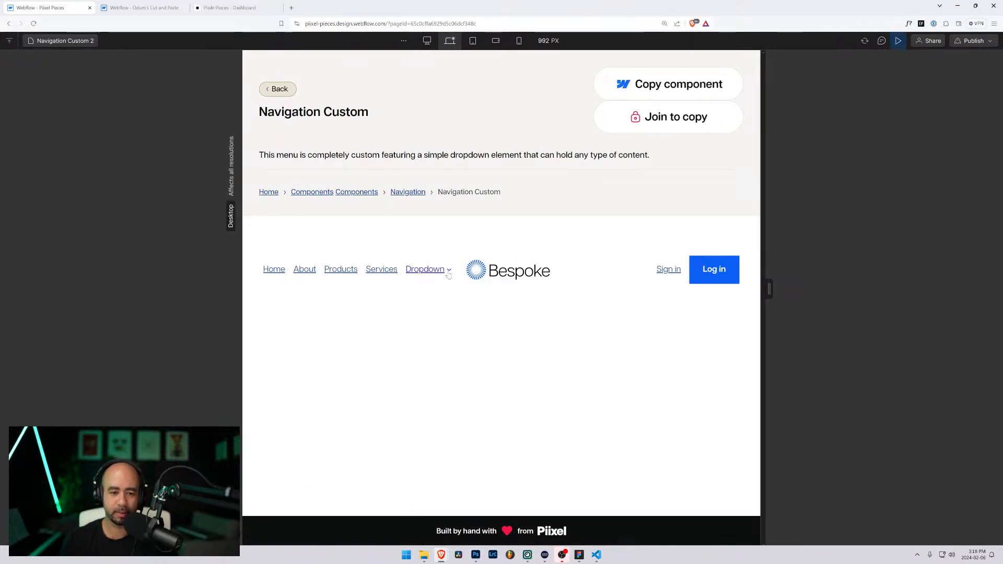
left_click(433, 271)
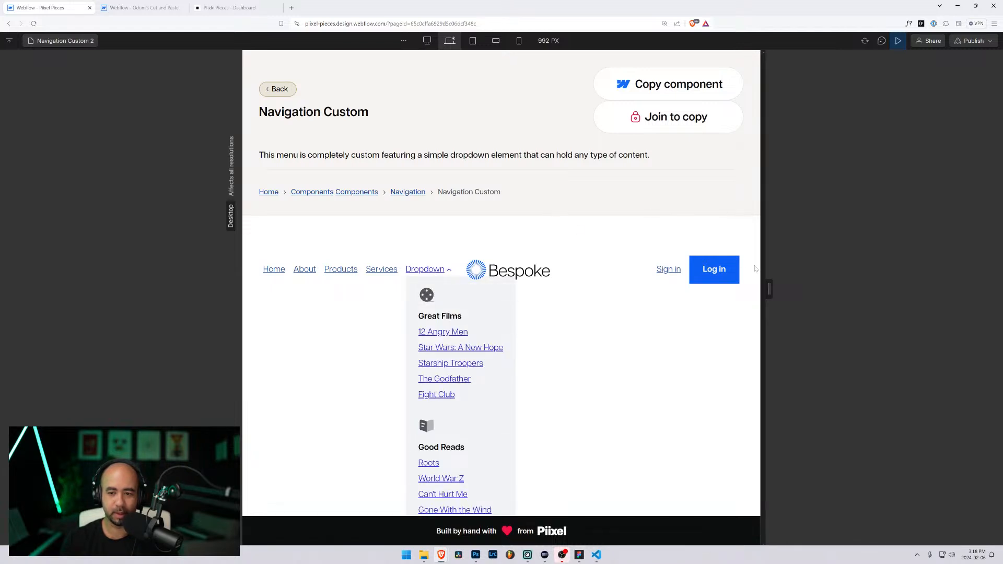
left_click_drag(769, 291, 835, 293)
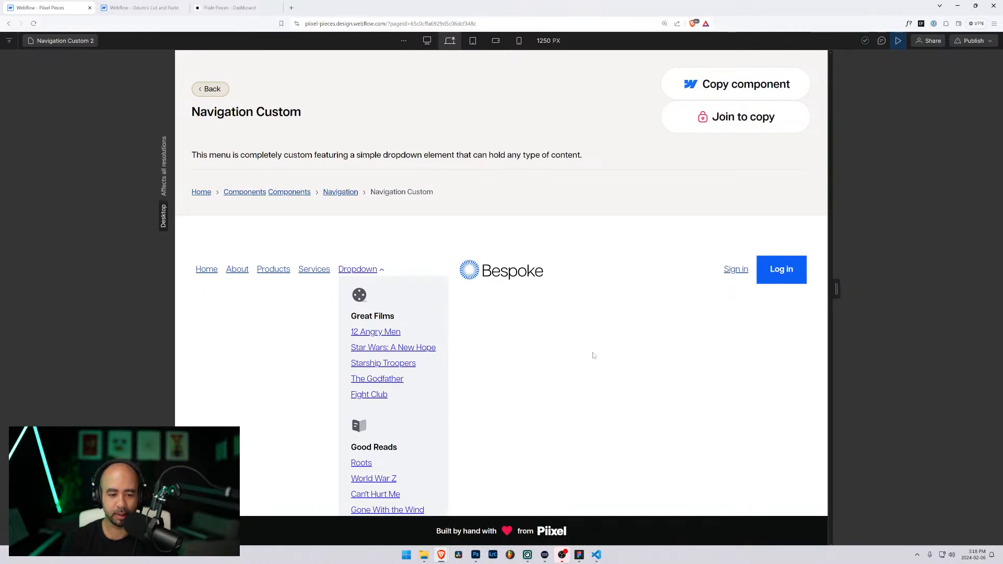
left_click(364, 272)
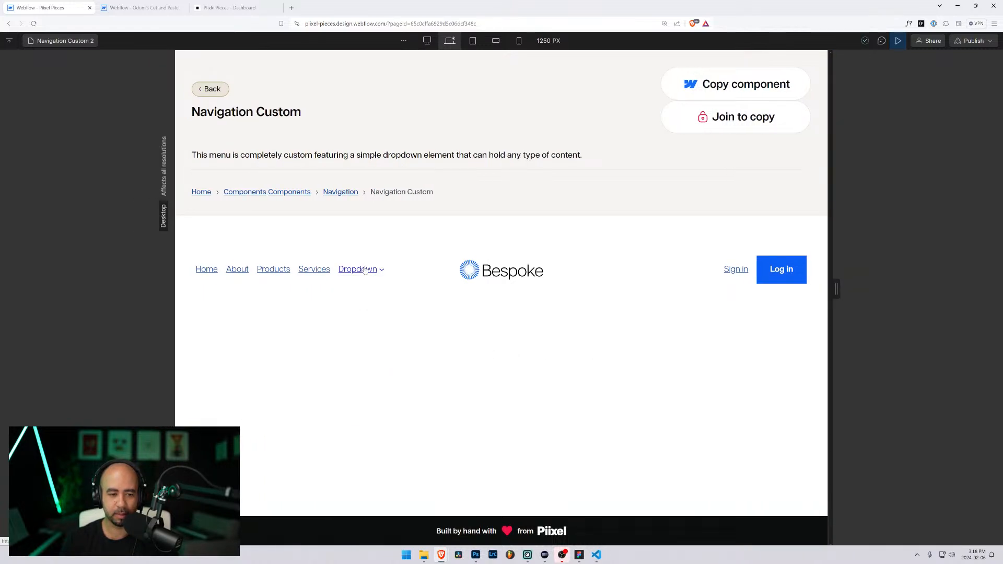
left_click(364, 272)
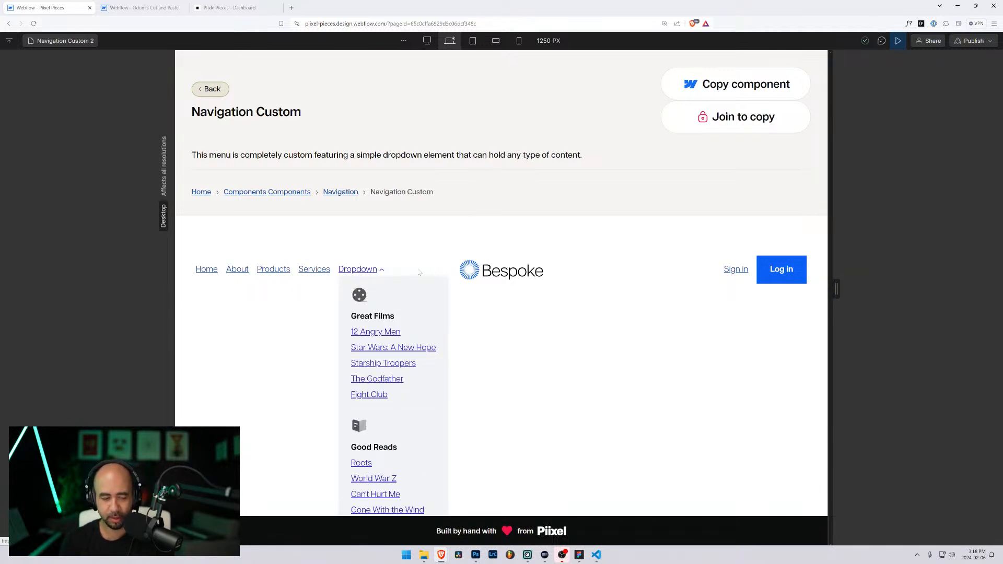
key("ctrl+shift+i")
Step: Hide the page's header section by giving its element.style display: none in DevTools
left_click(6, 403)
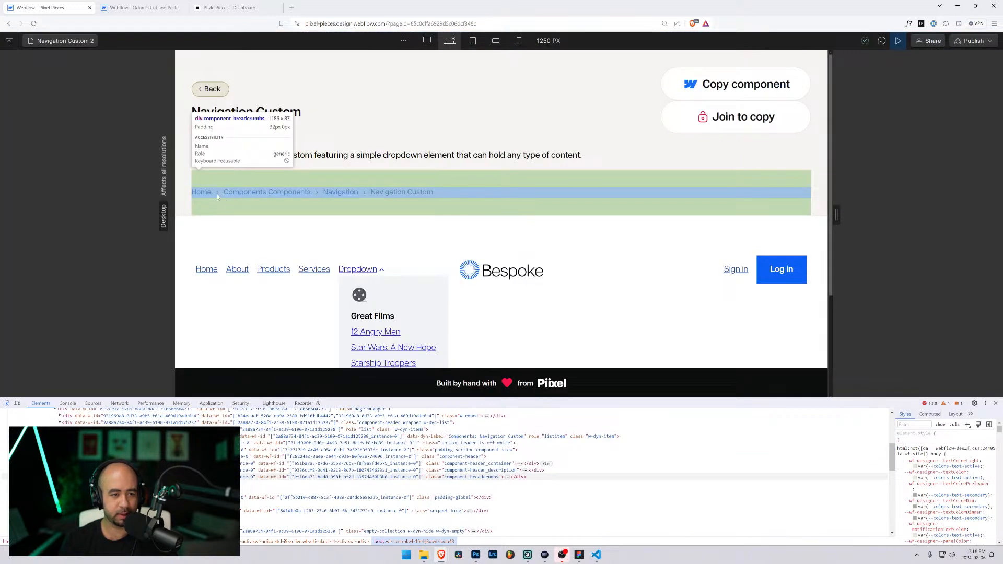
left_click(230, 235)
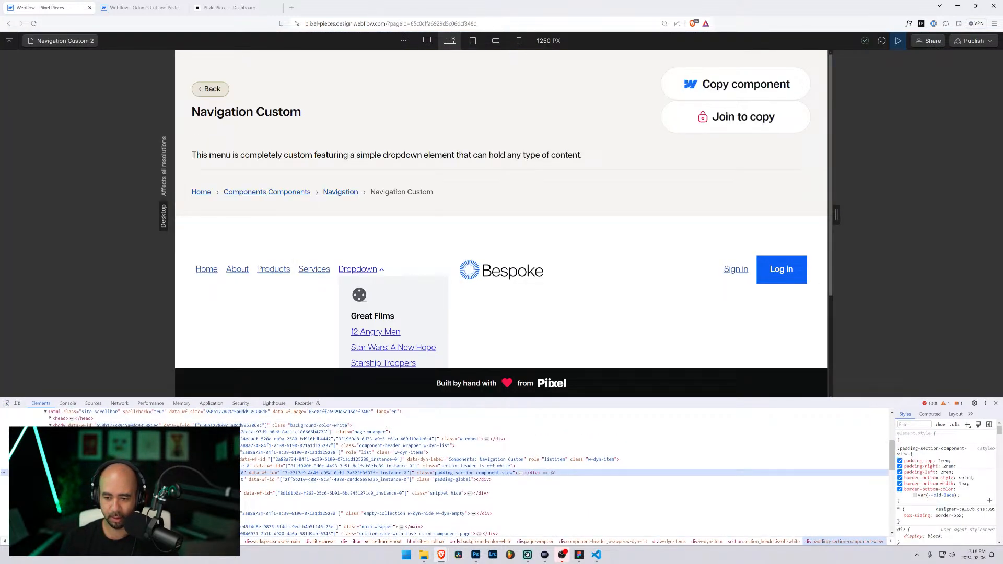
left_click(943, 441)
type("d")
key("Tab")
type("none")
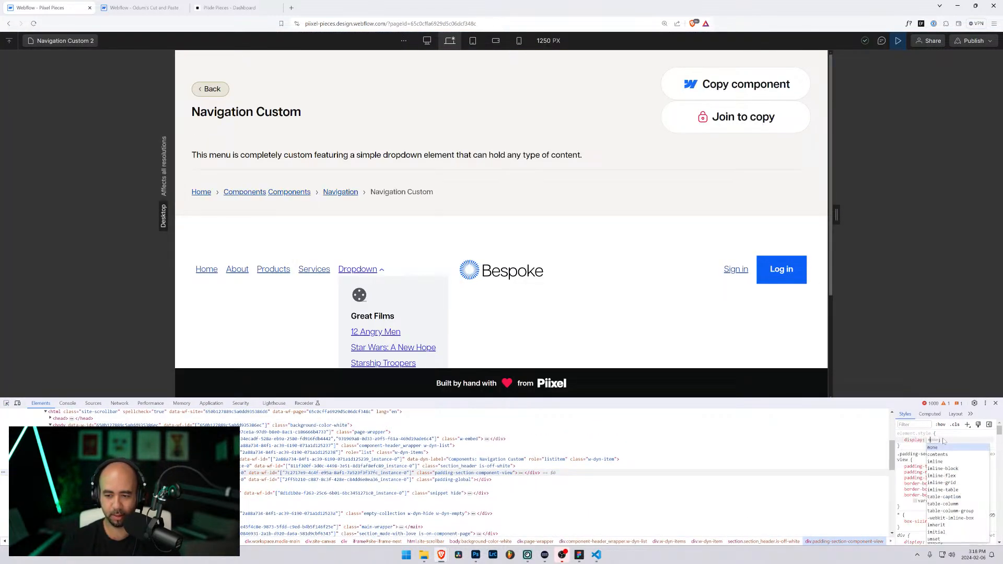
key("Return")
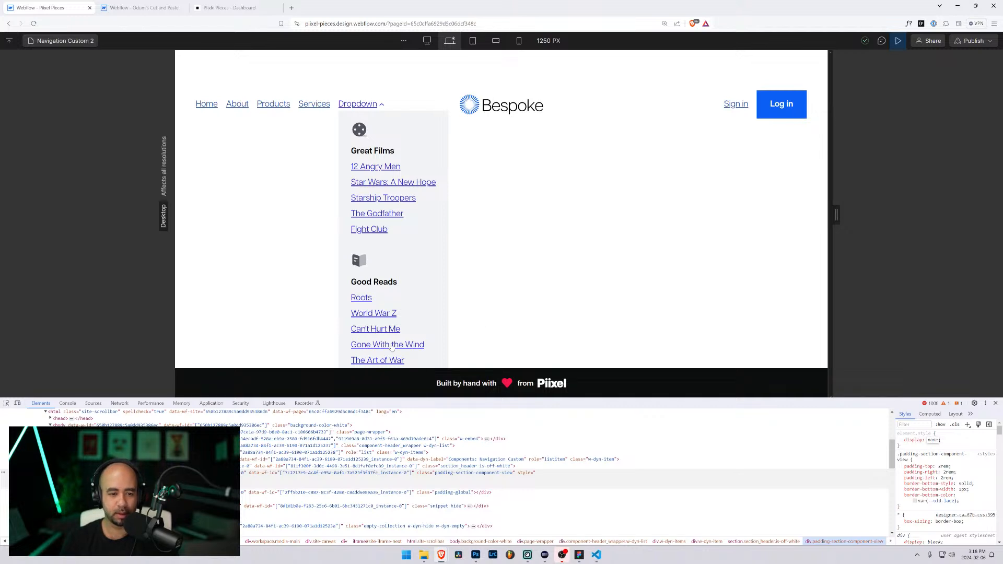
Step: Close DevTools and snip the Bespoke nav bar with its open dropdown
left_click(6, 403)
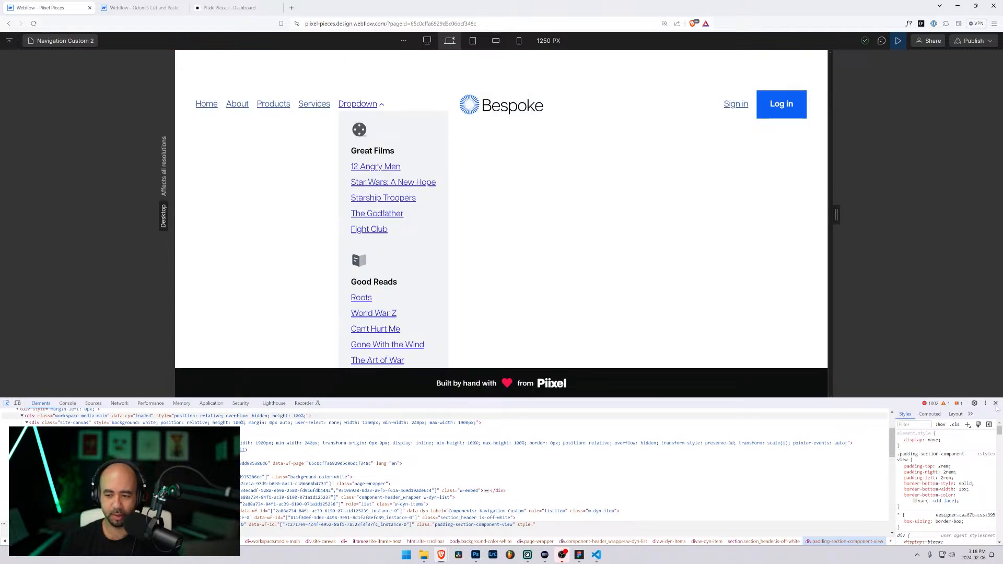
left_click(995, 403)
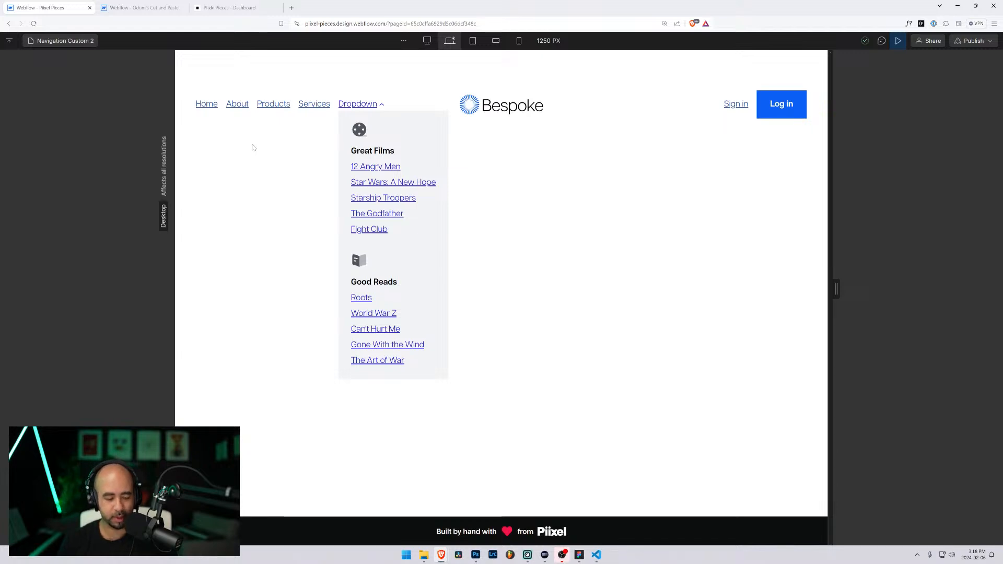
key("super+shift+s")
left_click_drag(179, 74, 816, 419)
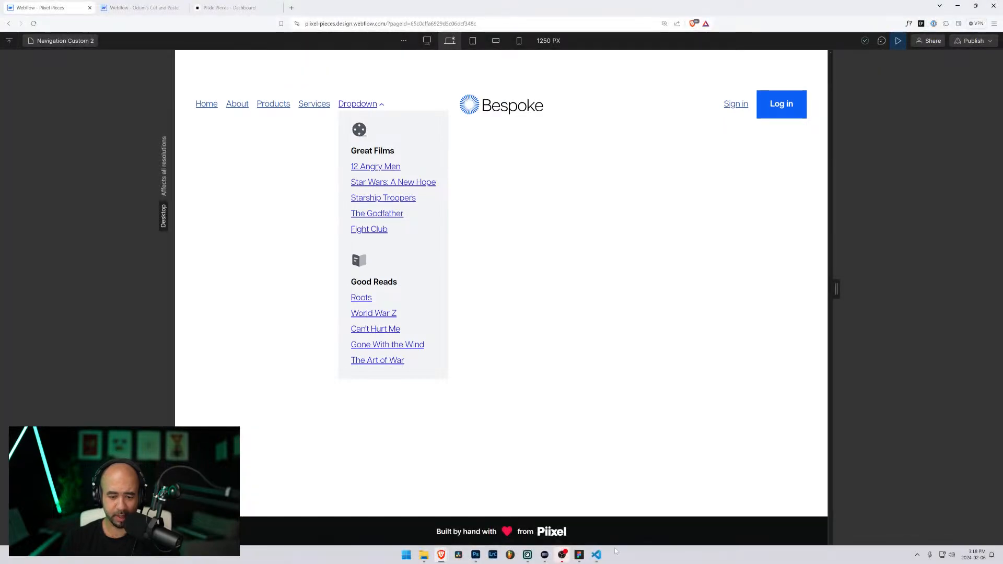
Step: Paste the snip into component-screenshots.psd as a new layer and shrink it to about 69%
left_click(476, 555)
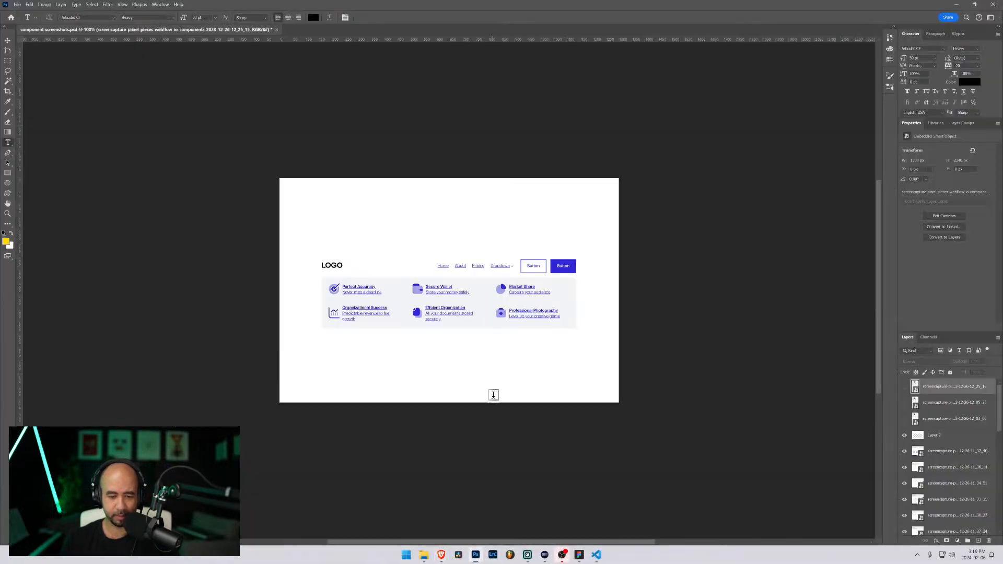
key("ctrl+v")
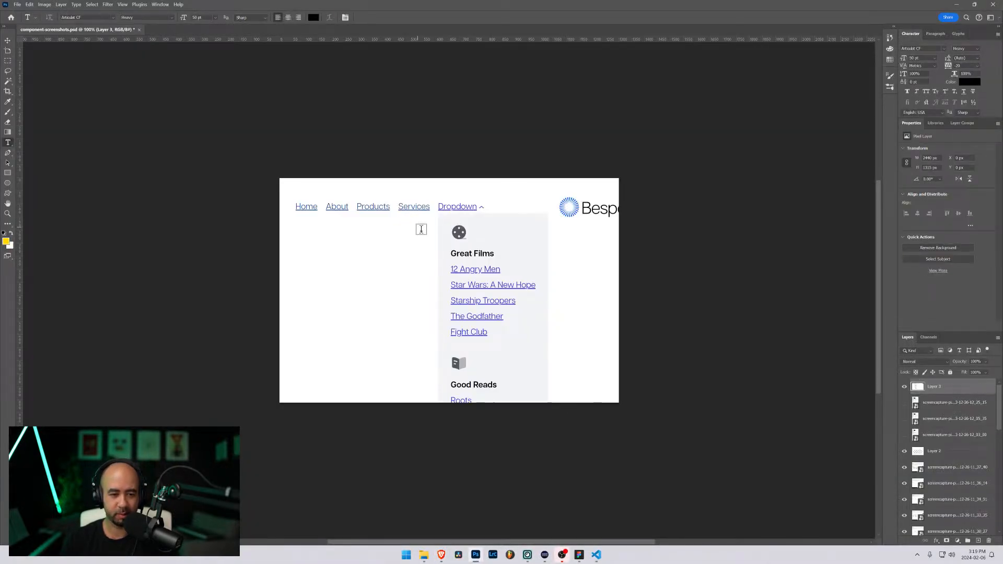
key("v")
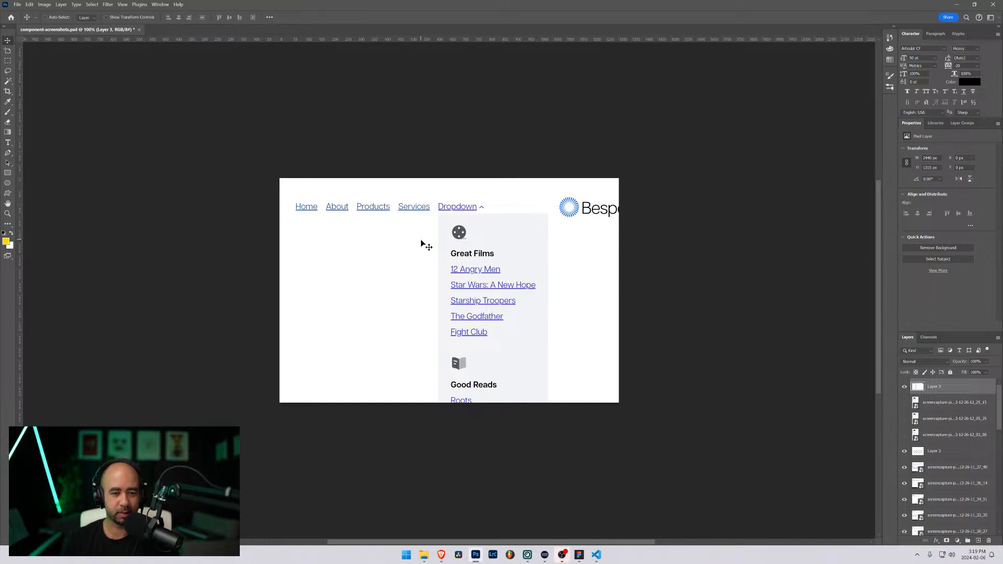
left_click(105, 19)
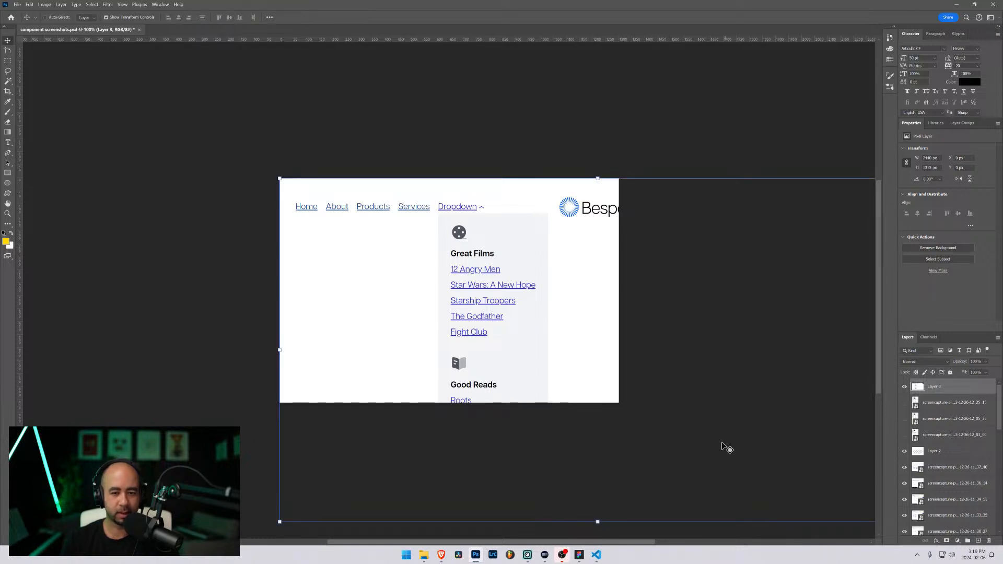
left_click_drag(280, 177, 479, 286)
left_click_drag(596, 354, 347, 261)
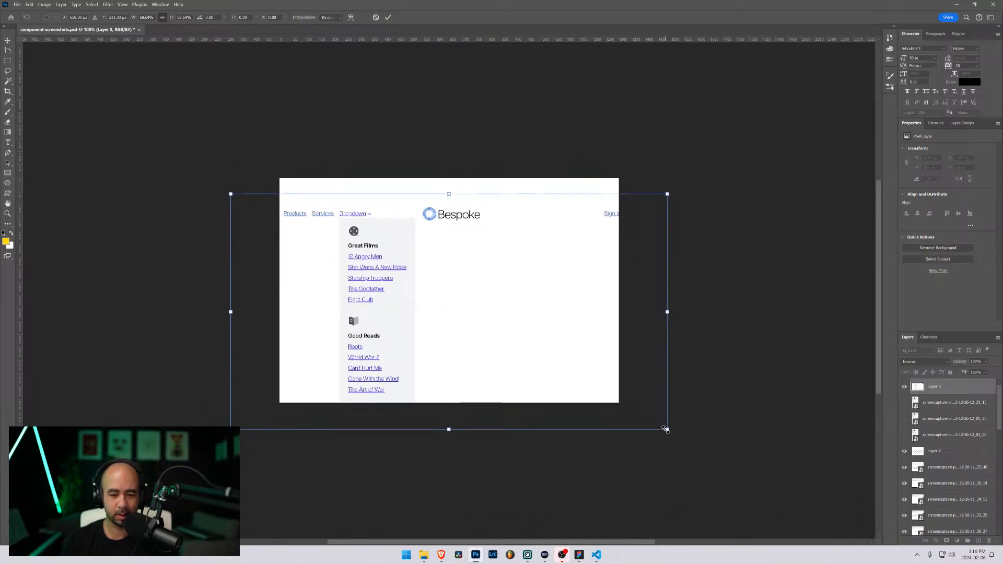
Step: Resize the pasted layer to about 50% and centre it on the white canvas
left_click_drag(665, 429, 619, 403)
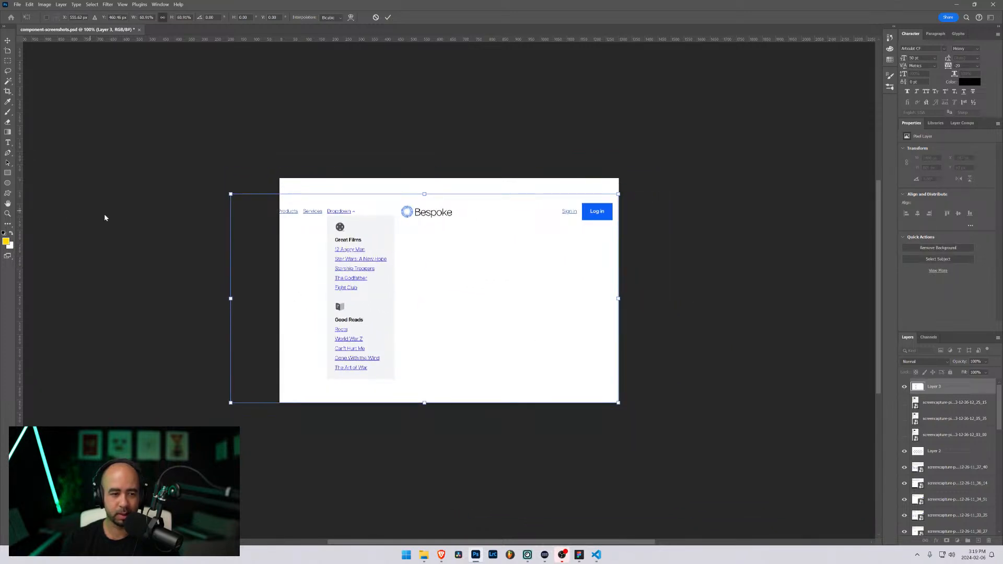
left_click_drag(230, 298, 278, 310)
left_click_drag(617, 300, 609, 299)
mouse_move(483, 286)
left_mouse_down()
mouse_move(480, 365)
mouse_move(476, 285)
mouse_move(490, 281)
mouse_move(485, 386)
mouse_move(484, 290)
left_mouse_up()
left_click_drag(281, 307, 292, 308)
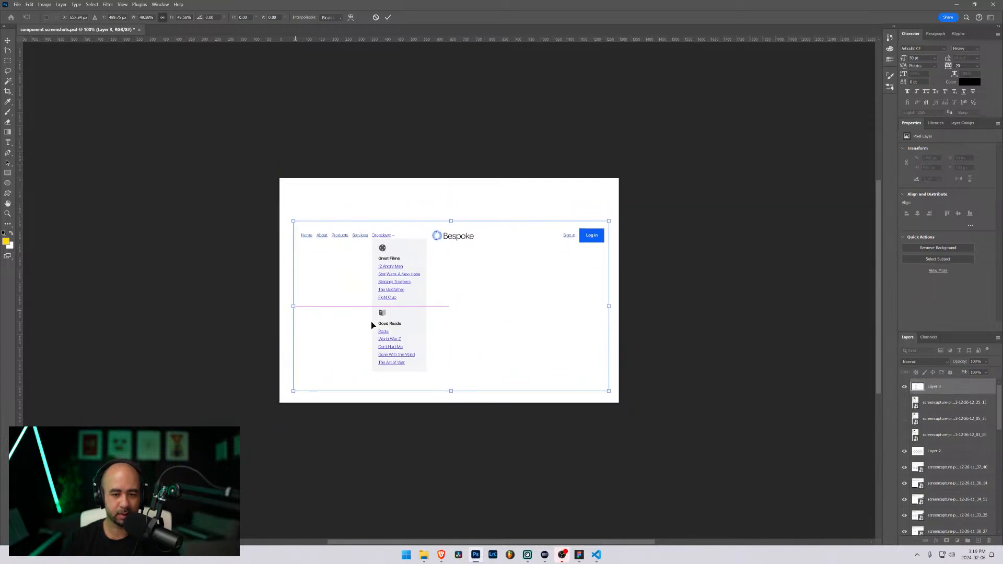
left_click_drag(371, 322, 391, 312)
key("Return")
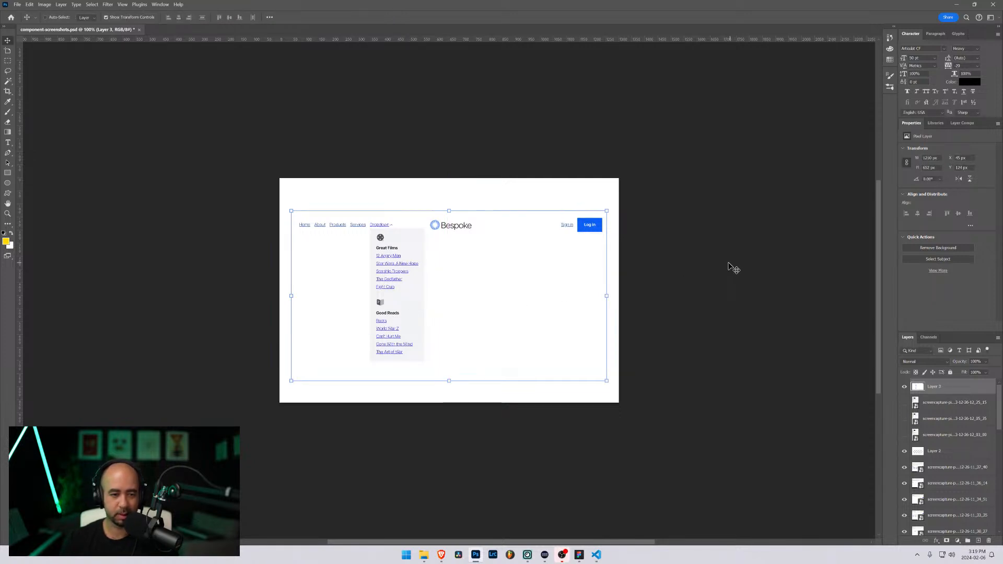
Step: Fine-tune the layer's position, hide the transform controls and bring up Export As settings
key("shift+Down")
key("shift+Up")
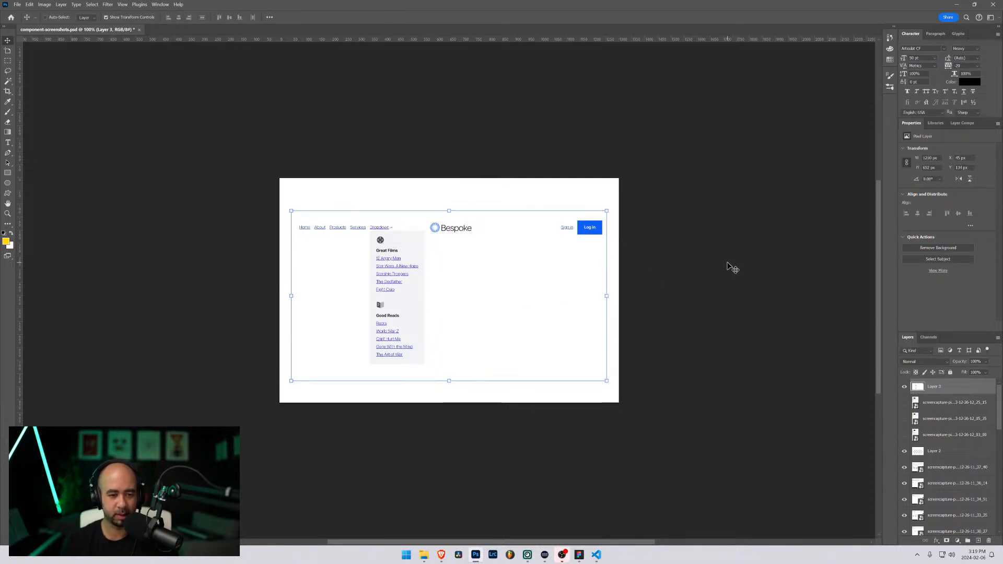
left_click(106, 18)
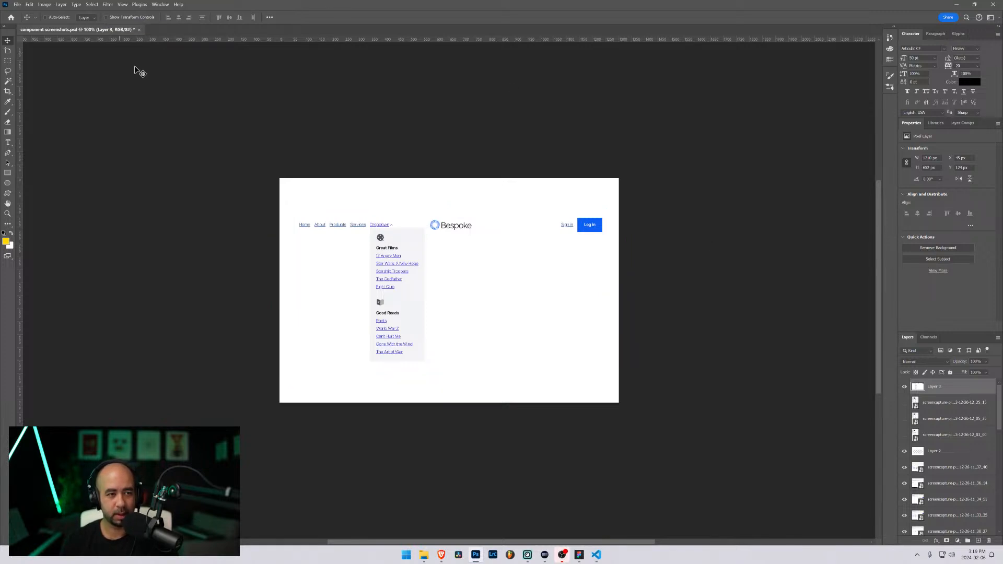
key("ctrl+alt+shift+w")
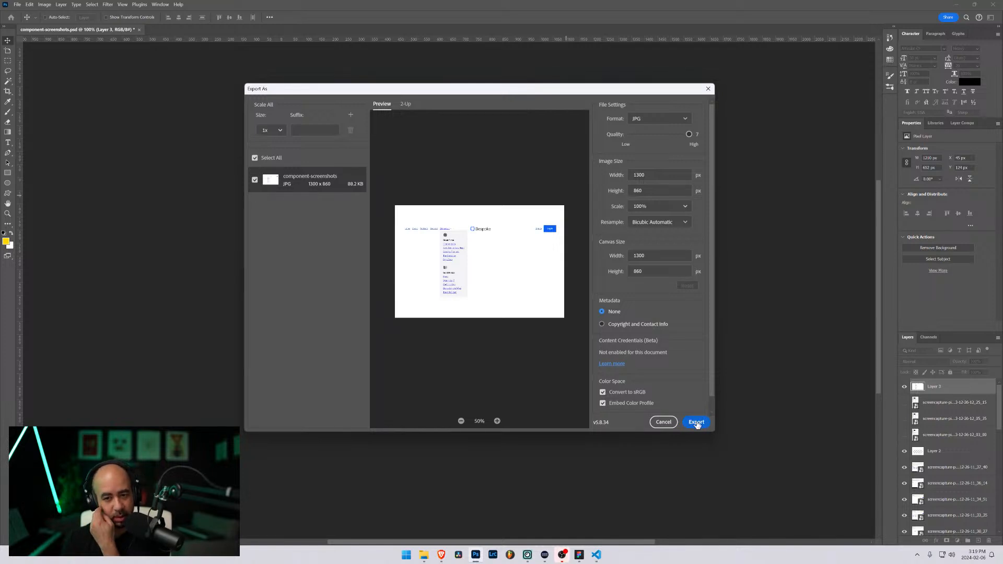
Step: Save the component-screenshots JPG export to the Desktop, then minimize Photoshop
left_click(696, 423)
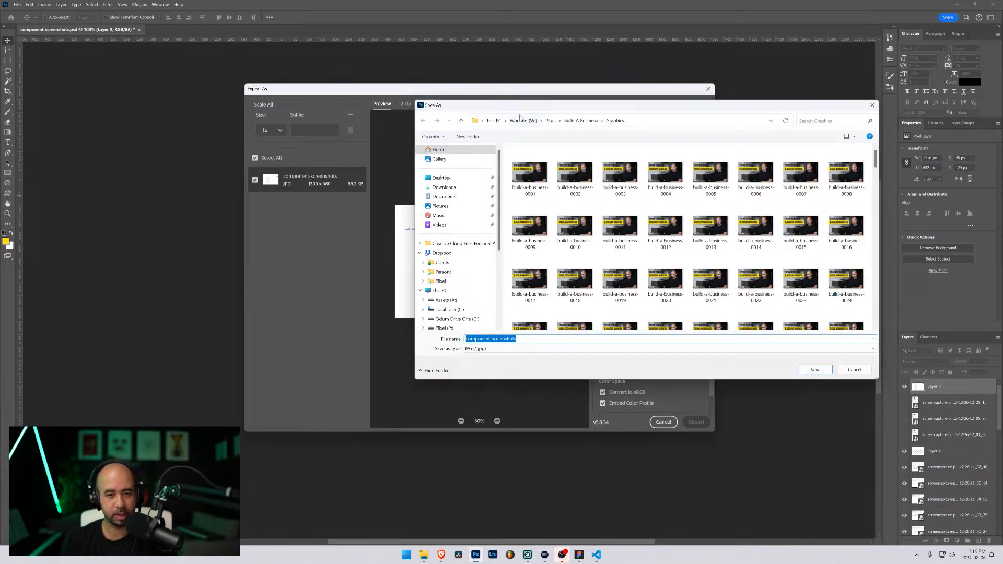
left_click(441, 177)
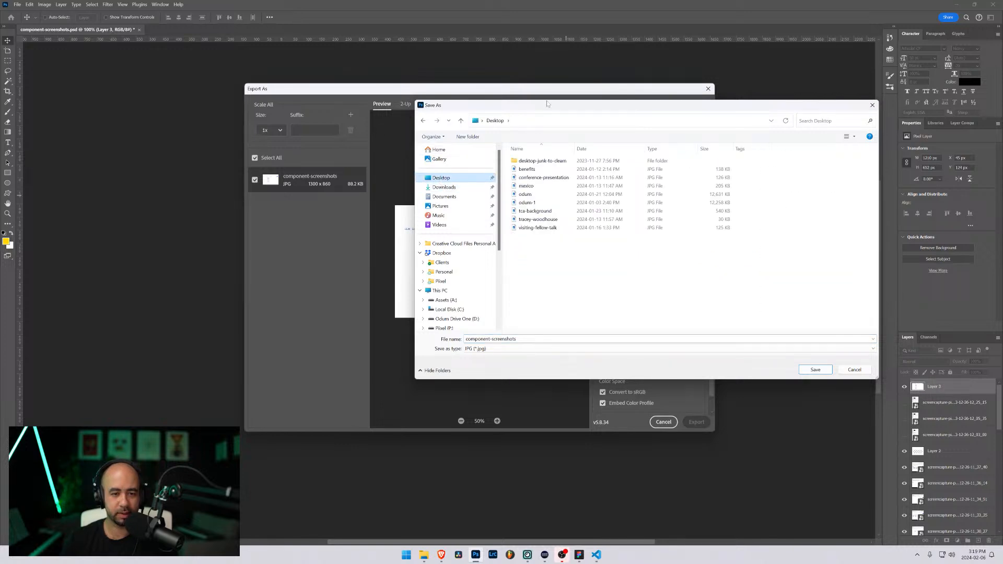
left_click_drag(552, 102, 1002, 214)
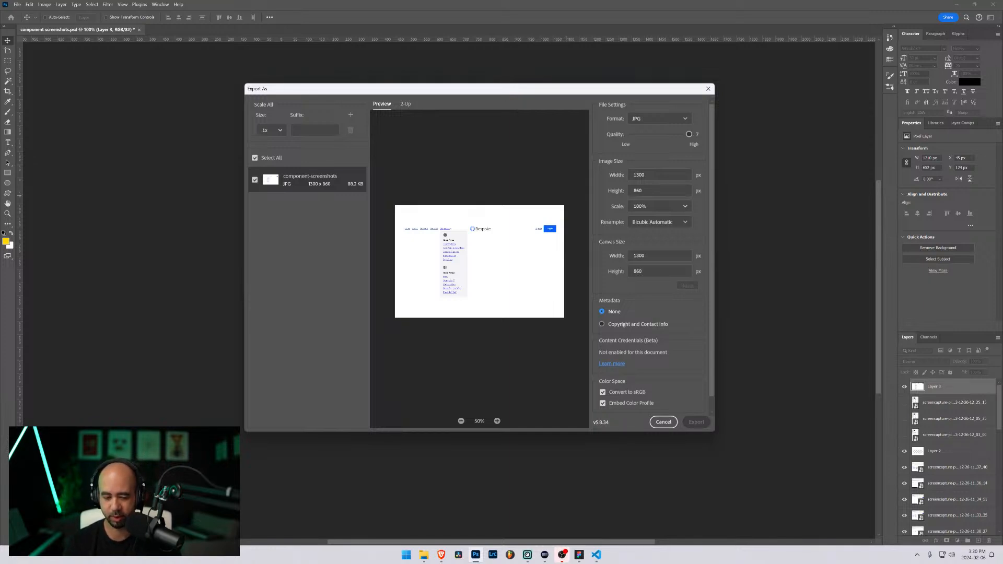
left_click(956, 5)
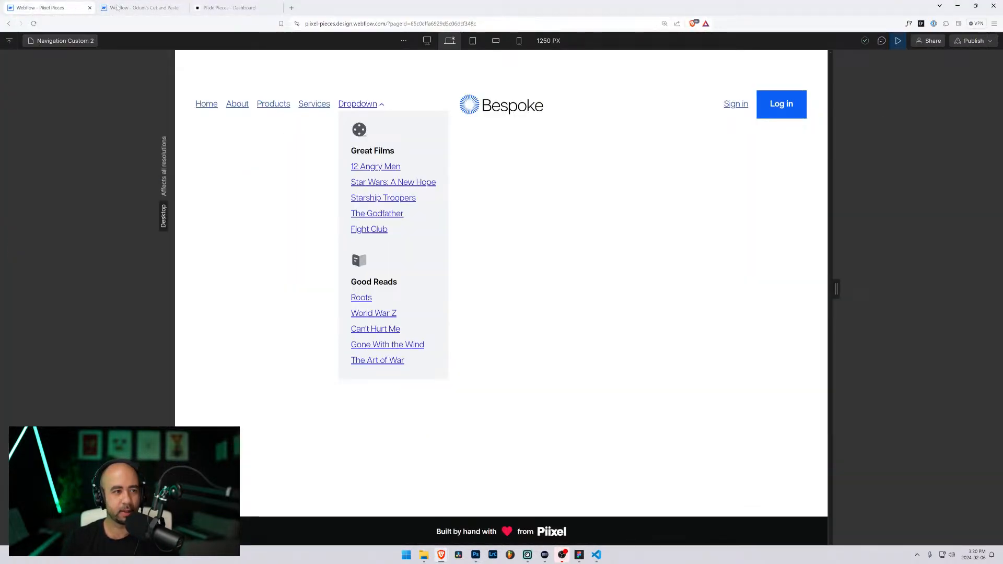
Step: Exit preview and open the Navigation Custom 2 item in the CMS Components collection
left_click(898, 41)
left_click(9, 200)
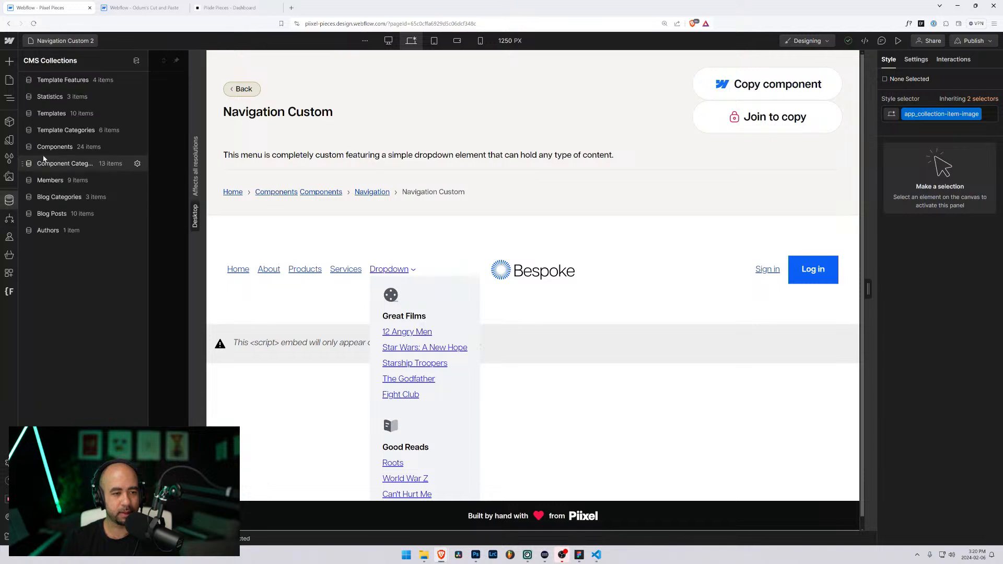
left_click(56, 147)
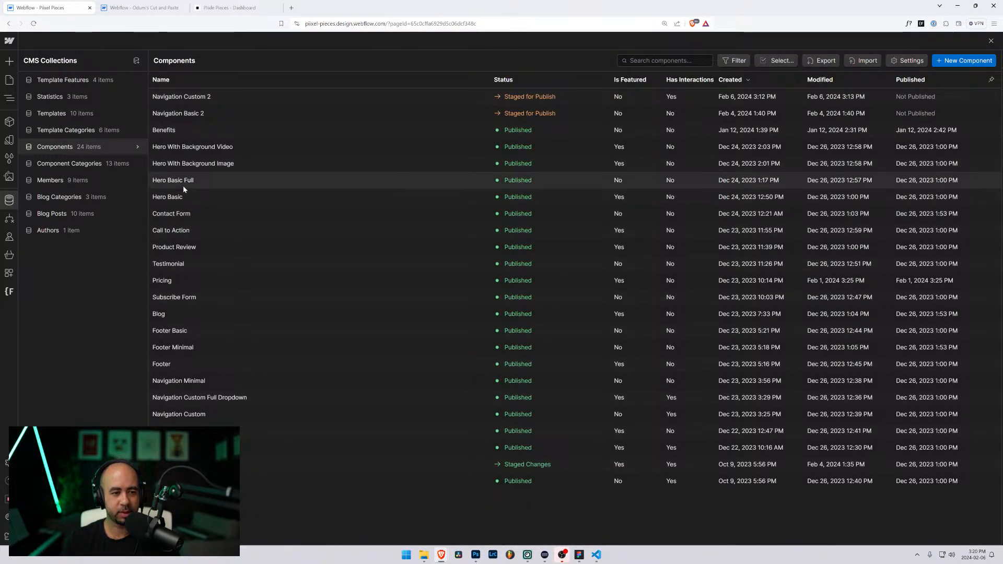
left_click(224, 98)
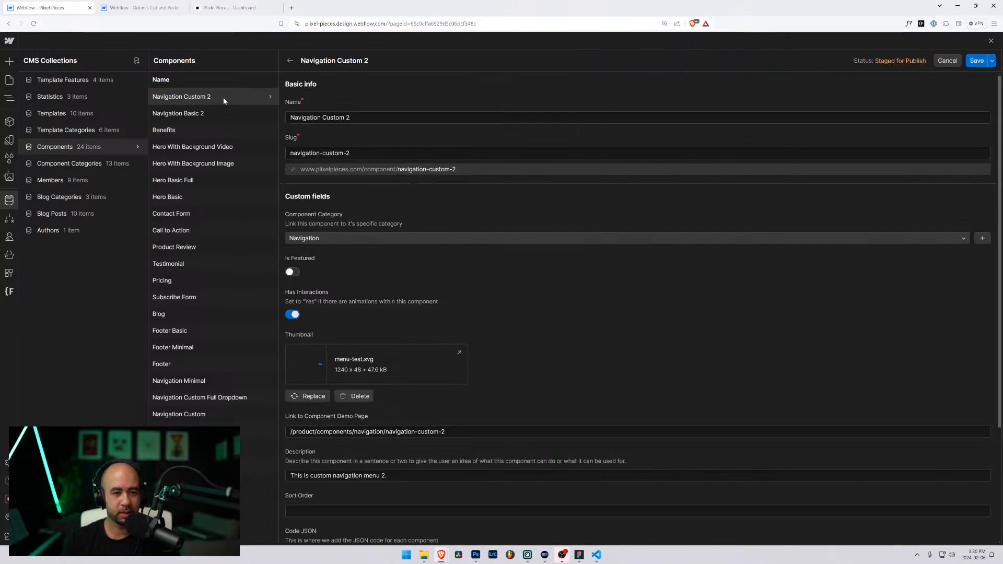
Step: Replace the item's thumbnail with menu-custom-2 from the Desktop and save it
left_click(312, 396)
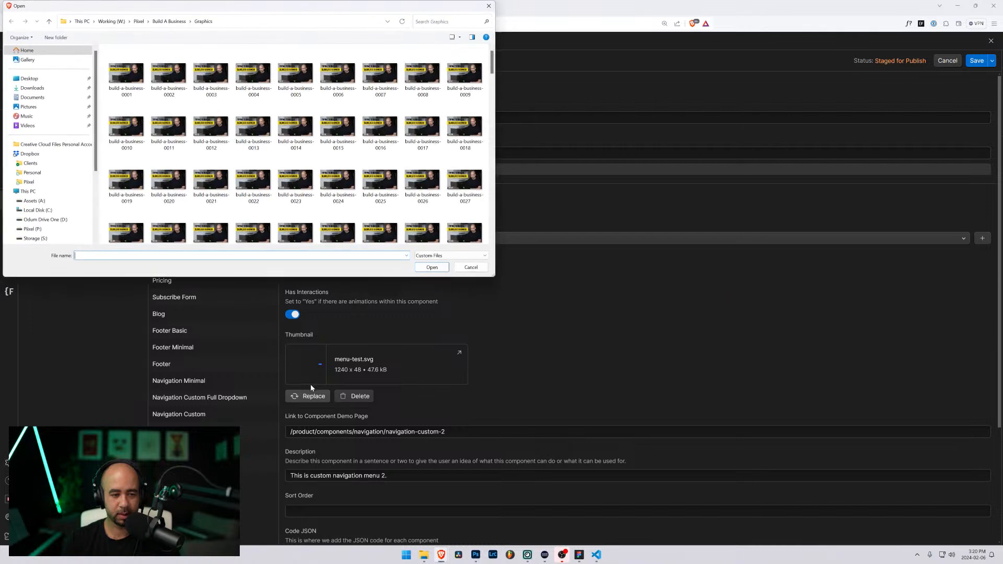
left_click(47, 79)
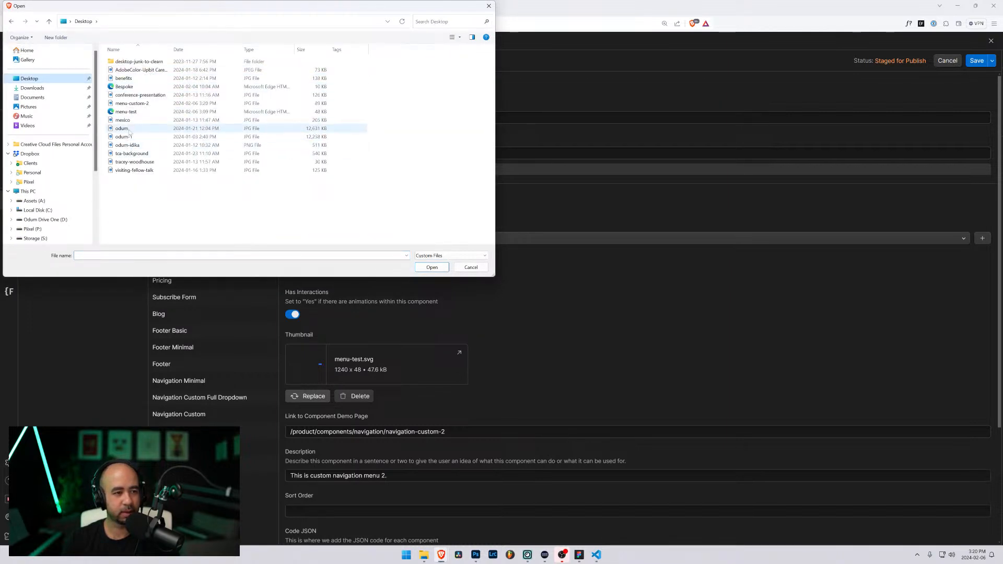
left_click(130, 104)
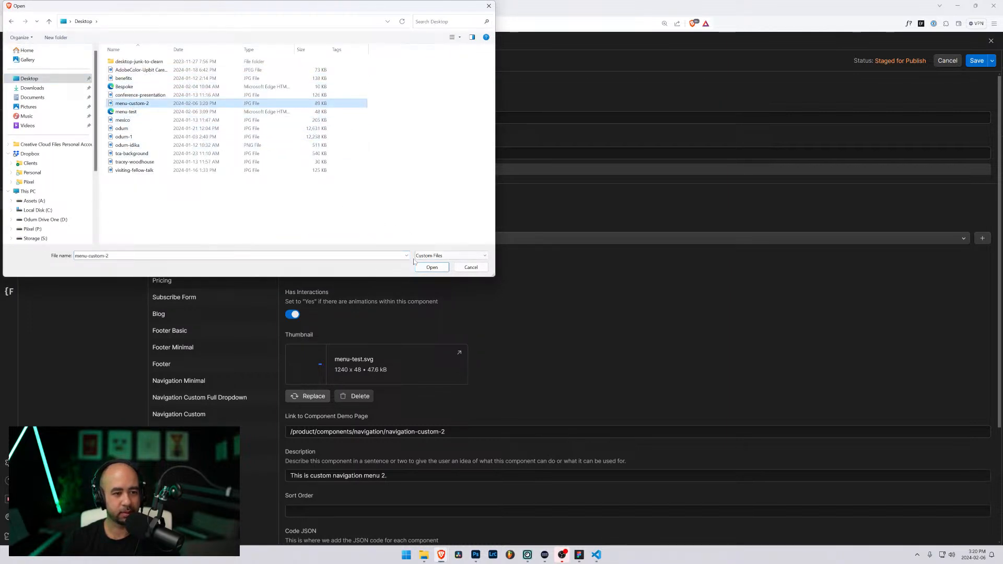
left_click(432, 267)
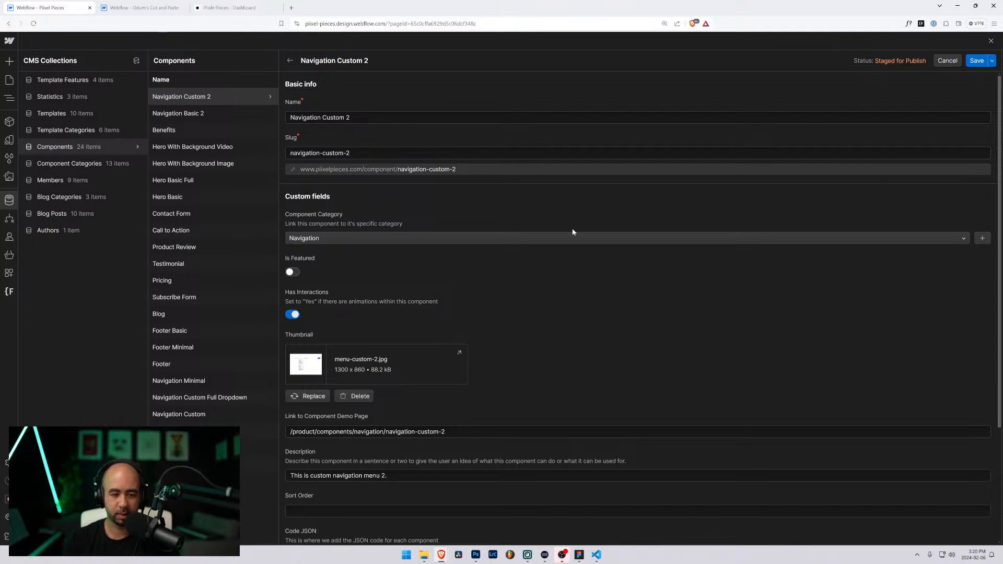
left_click(977, 60)
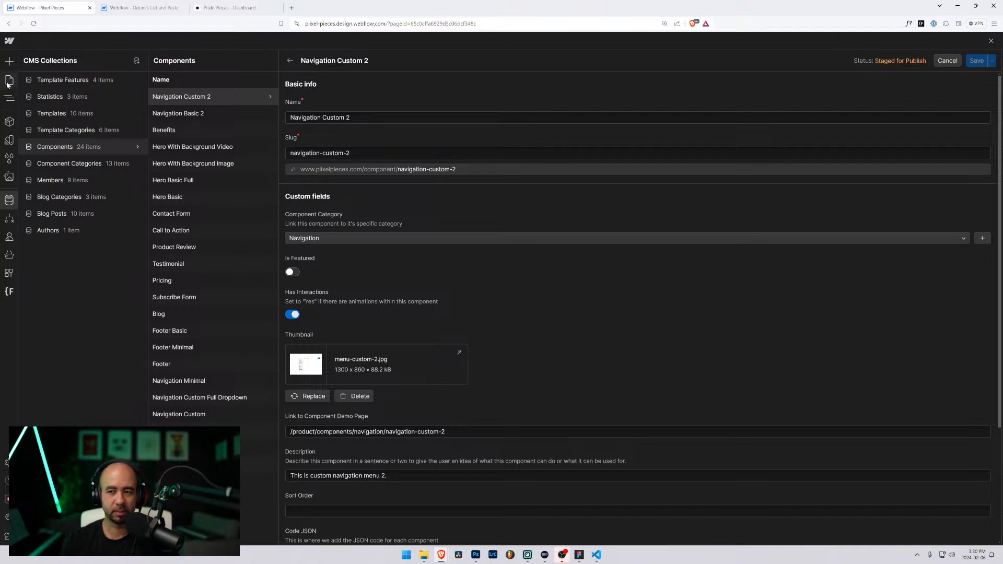
Step: Close the item editor and open the Dashboard page from the Pages panel
scroll(427, 334, "down", 3)
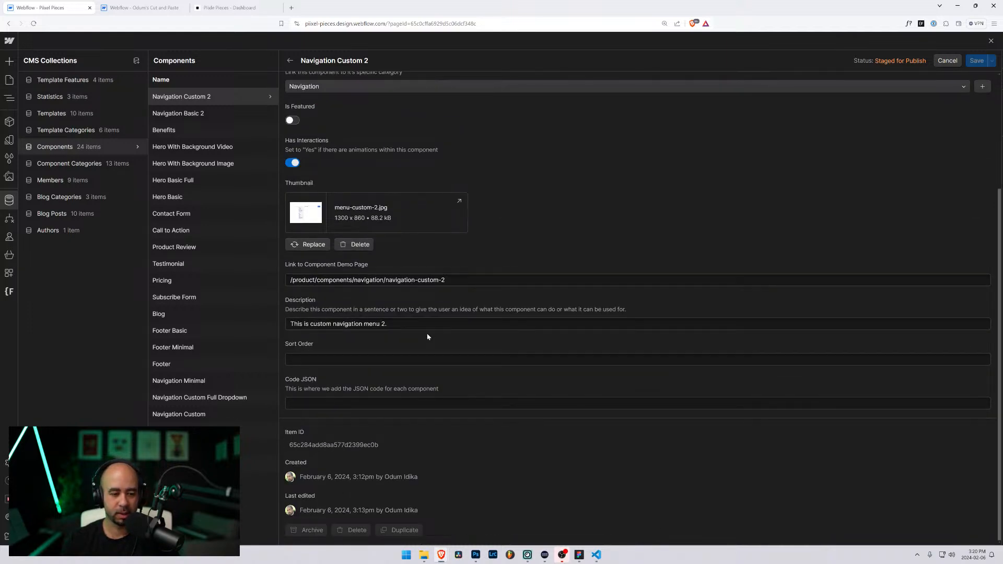
key("Escape")
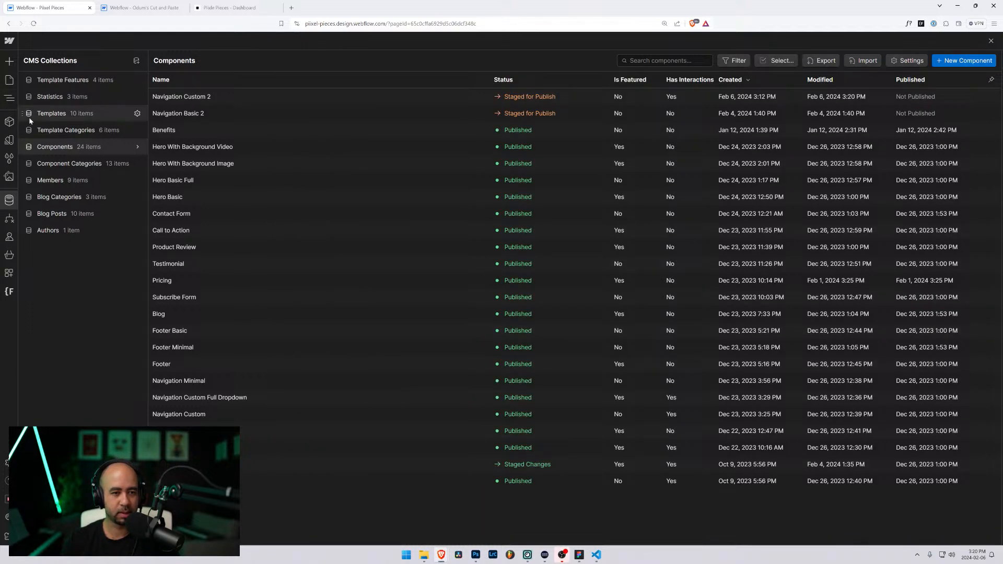
left_click(9, 80)
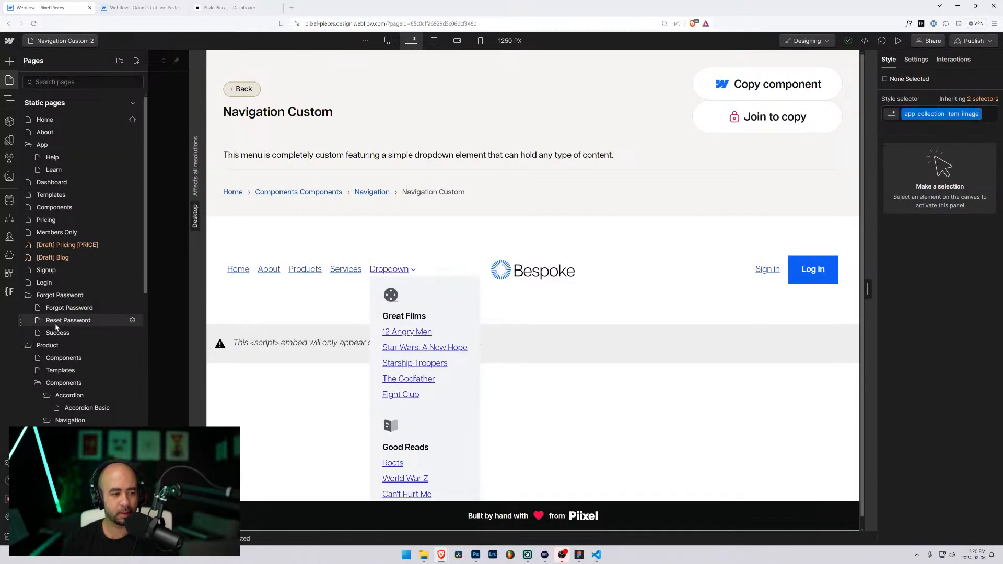
left_click(52, 182)
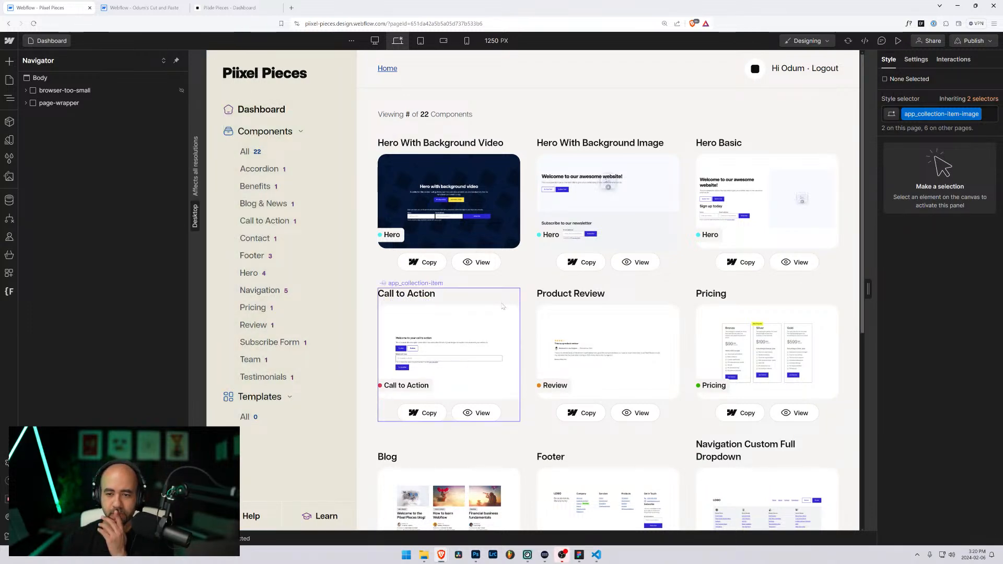
Step: Select the component card grid, then list the site pages scrolled down to Navigation
scroll(541, 308, "down", 5)
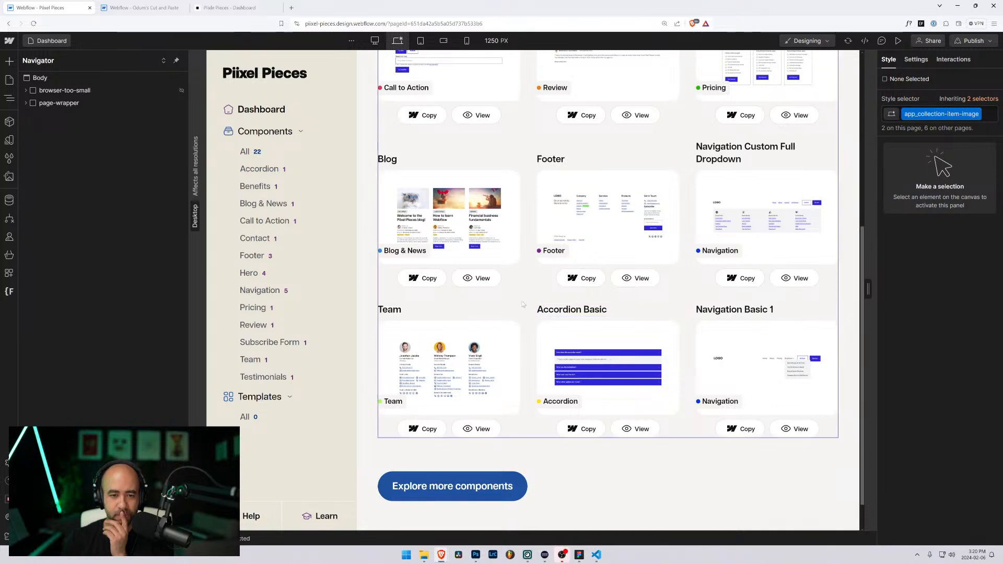
scroll(517, 303, "up", 5)
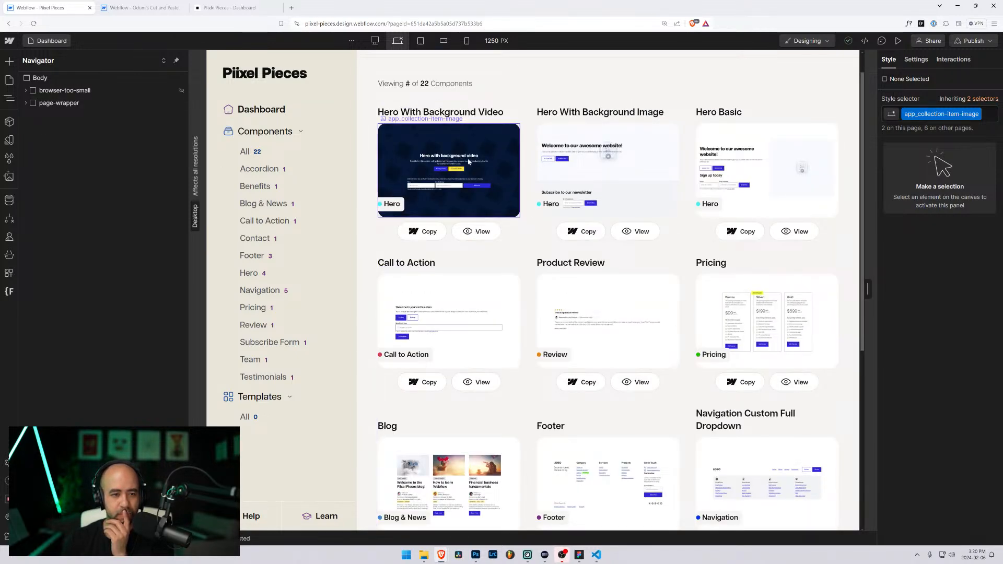
left_click(528, 151)
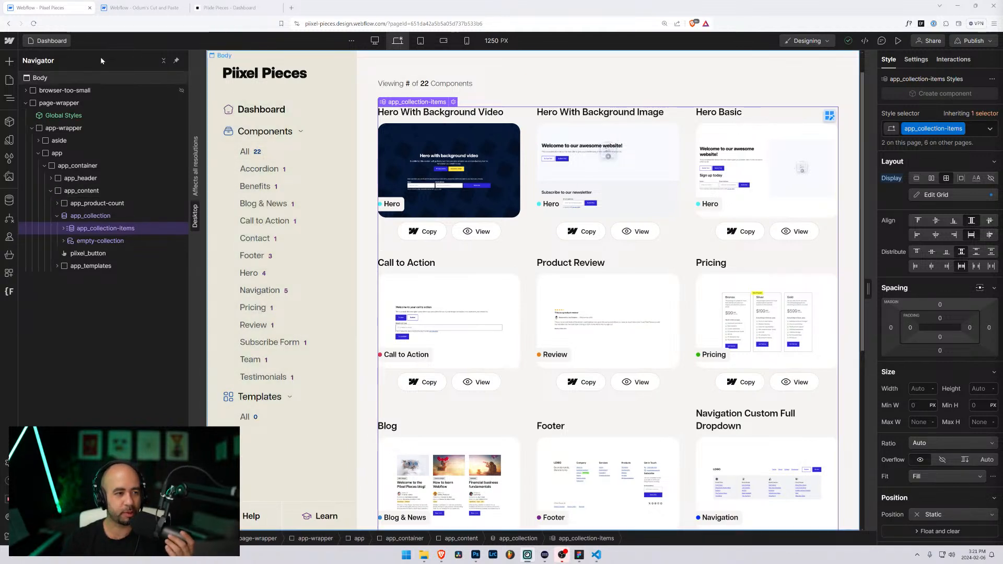
key("p")
scroll(84, 251, "down", 5)
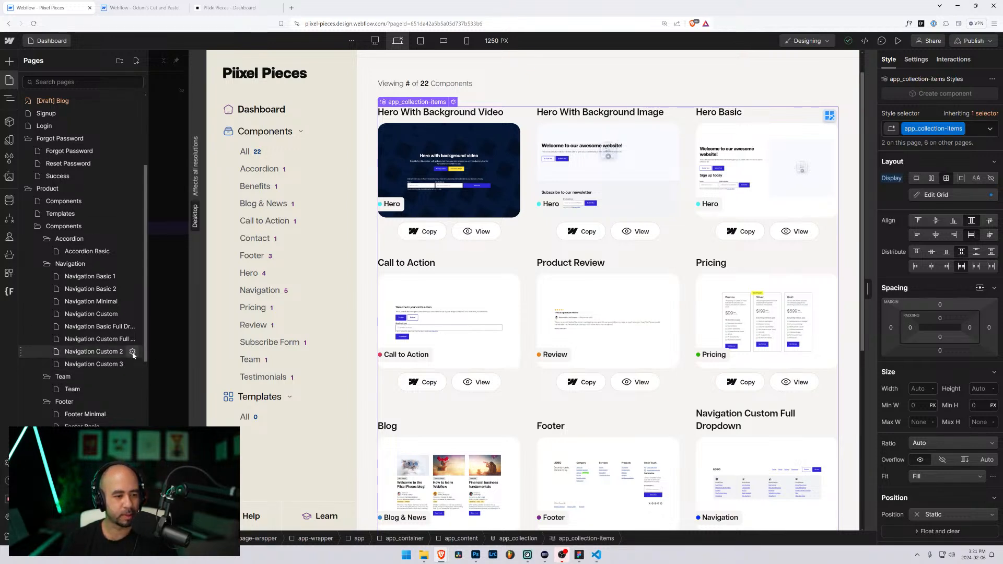
Step: Open the Navigation Basic 2 item in the CMS Components collection
left_click(9, 200)
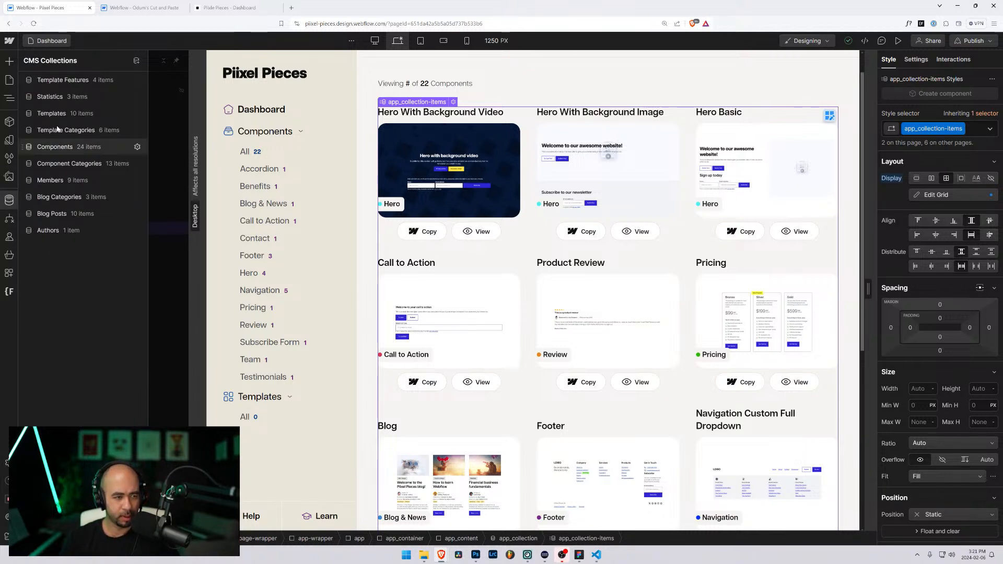
left_click(60, 148)
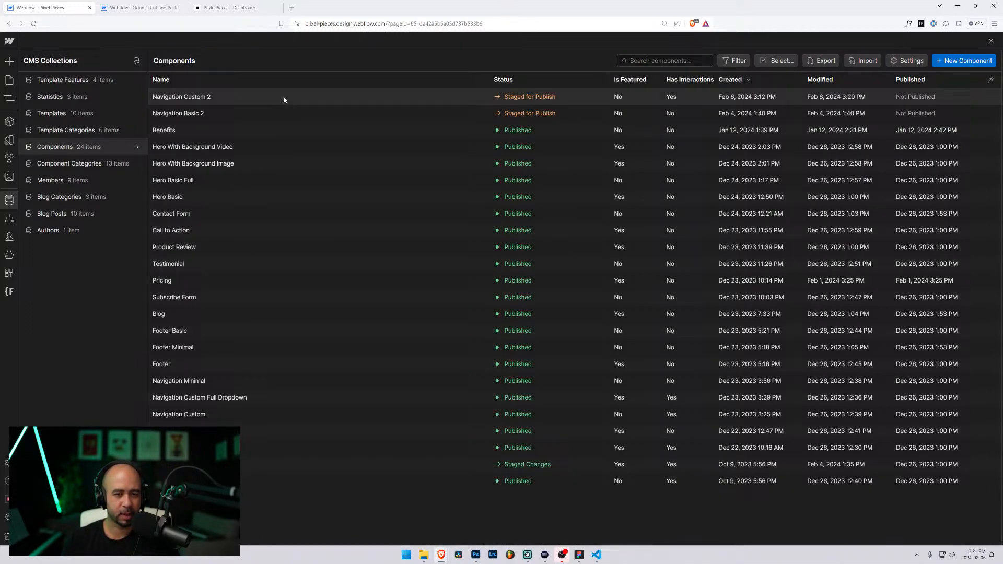
left_click(279, 113)
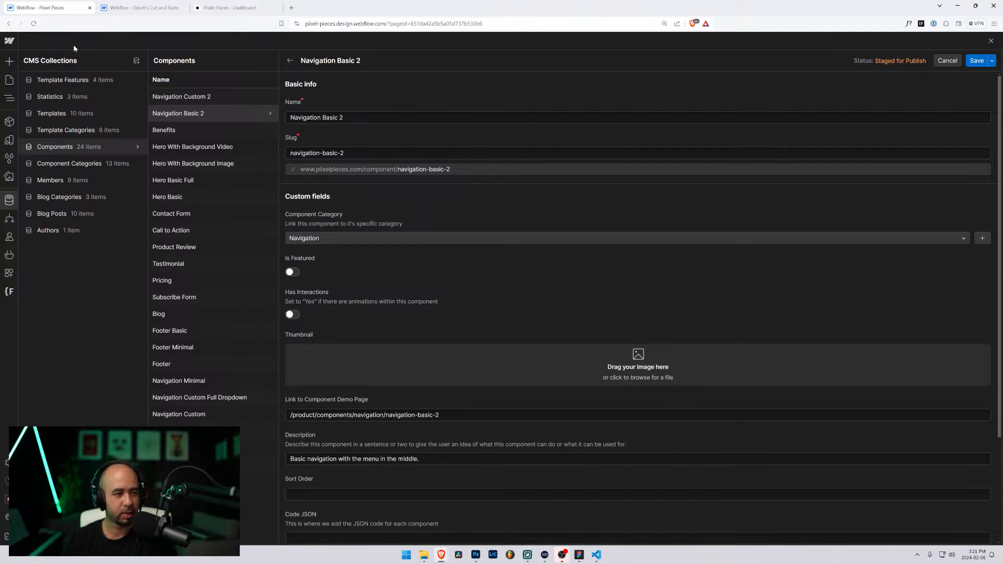
Step: Check the Navigation Basic 2 page settings, then open that page in the Designer
left_click(9, 80)
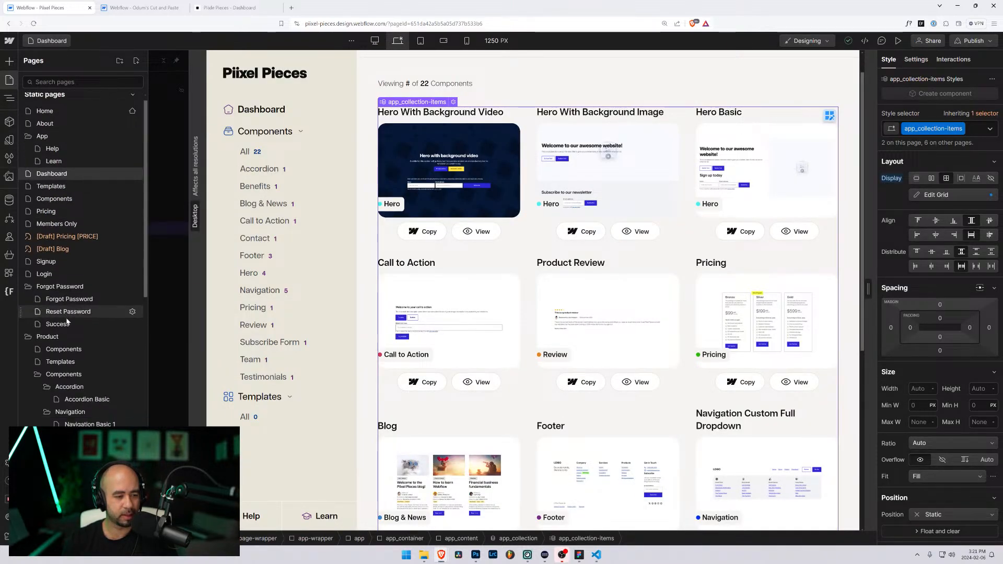
left_click(109, 291)
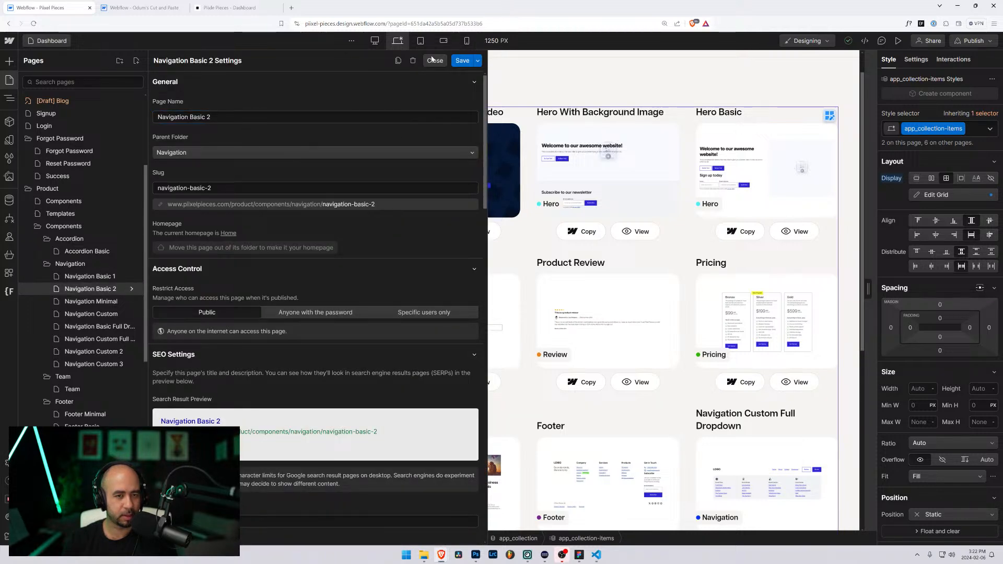
left_click(435, 61)
left_click(109, 288)
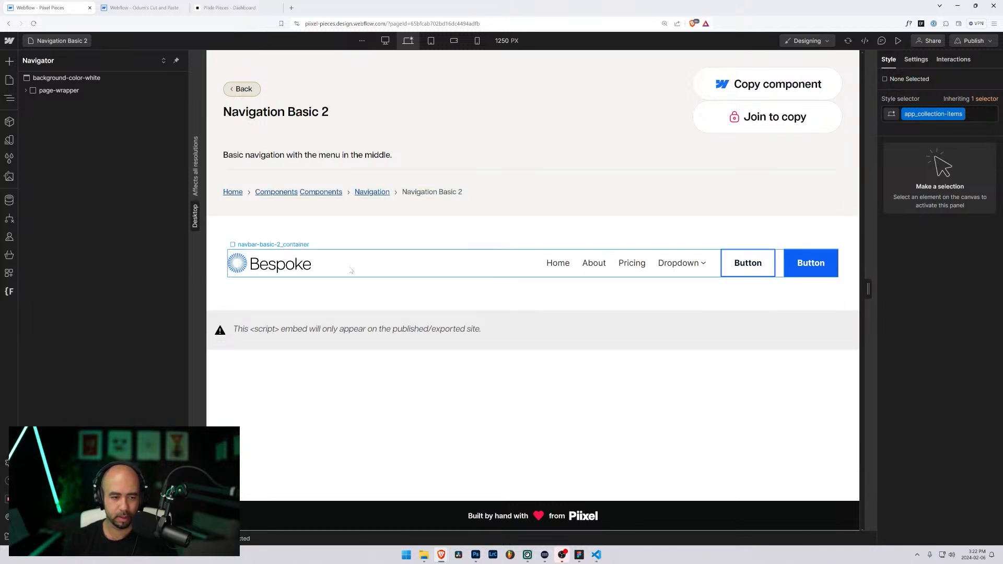
Step: Preview the page at mobile width, toggle the hamburger menu, then return to desktop width
left_click(365, 270)
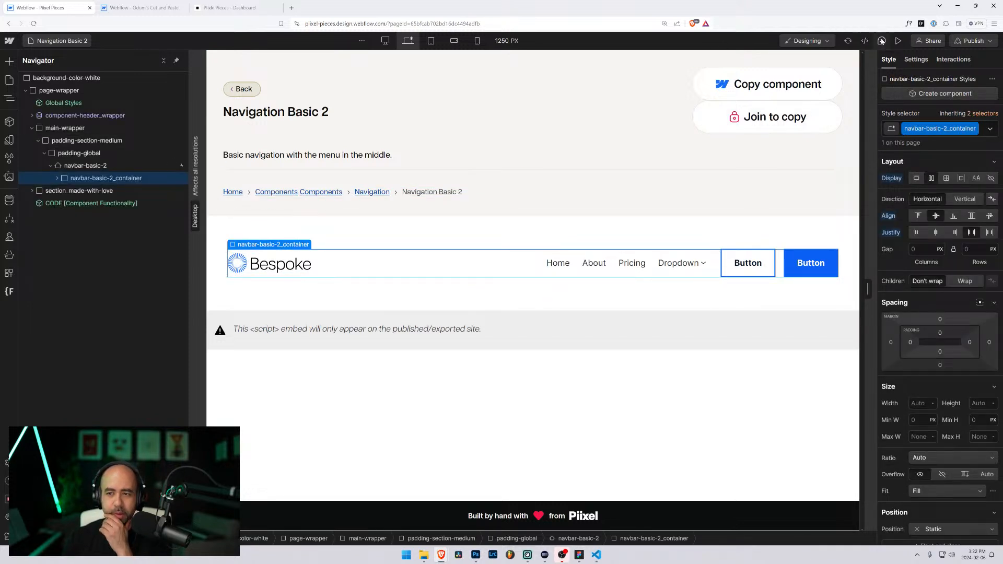
left_click(897, 40)
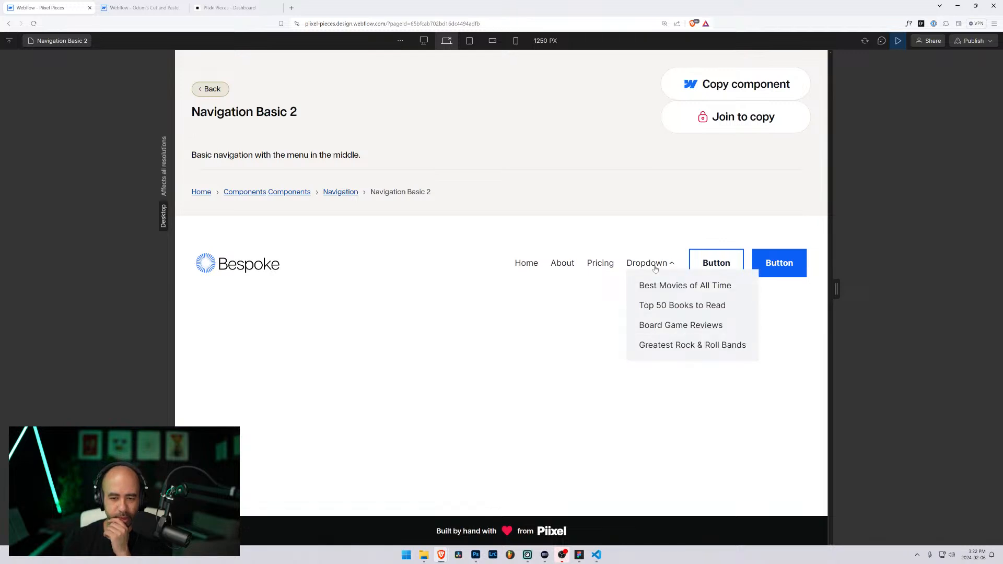
left_click_drag(836, 289, 631, 287)
left_click(606, 324)
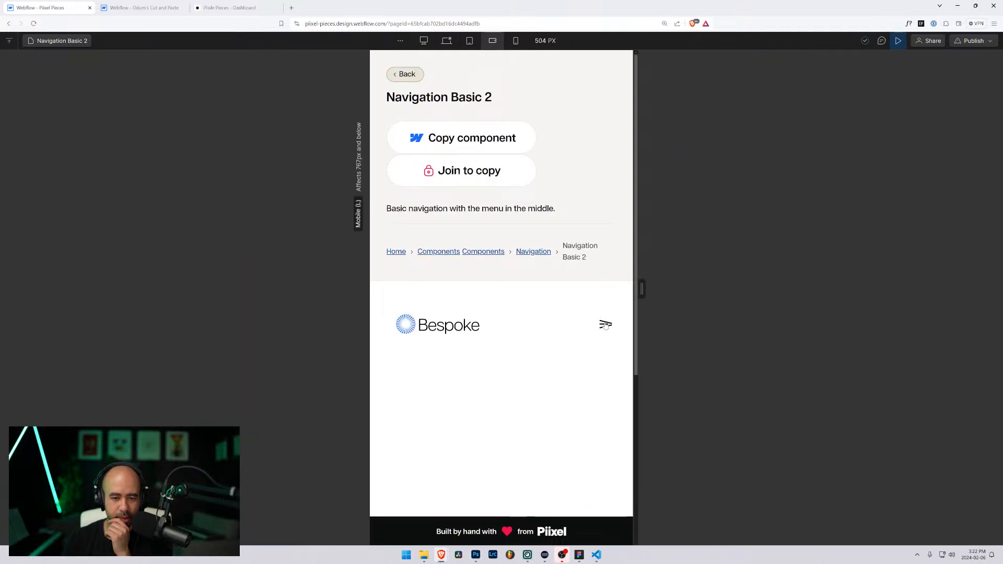
left_click(604, 325)
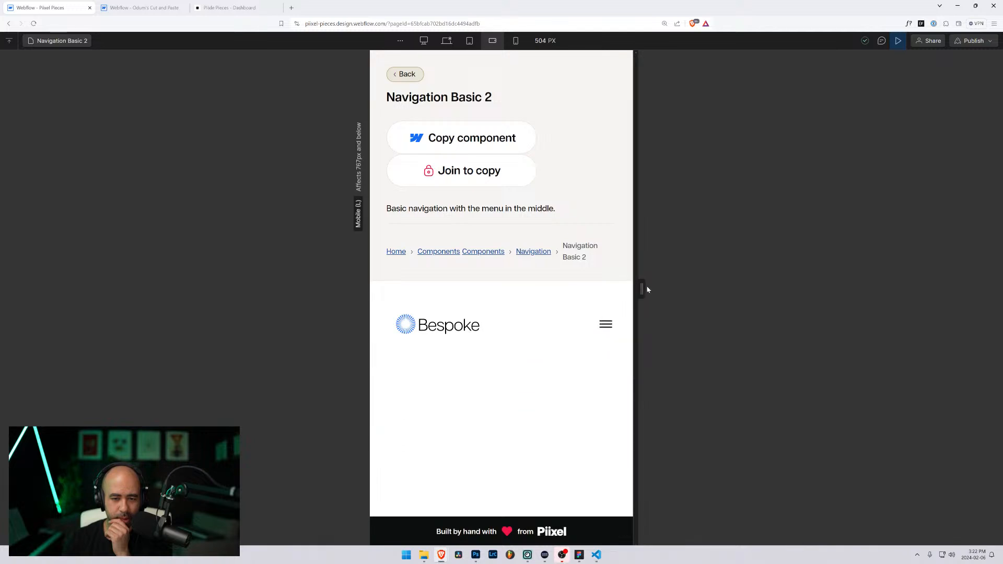
left_click_drag(646, 285, 893, 272)
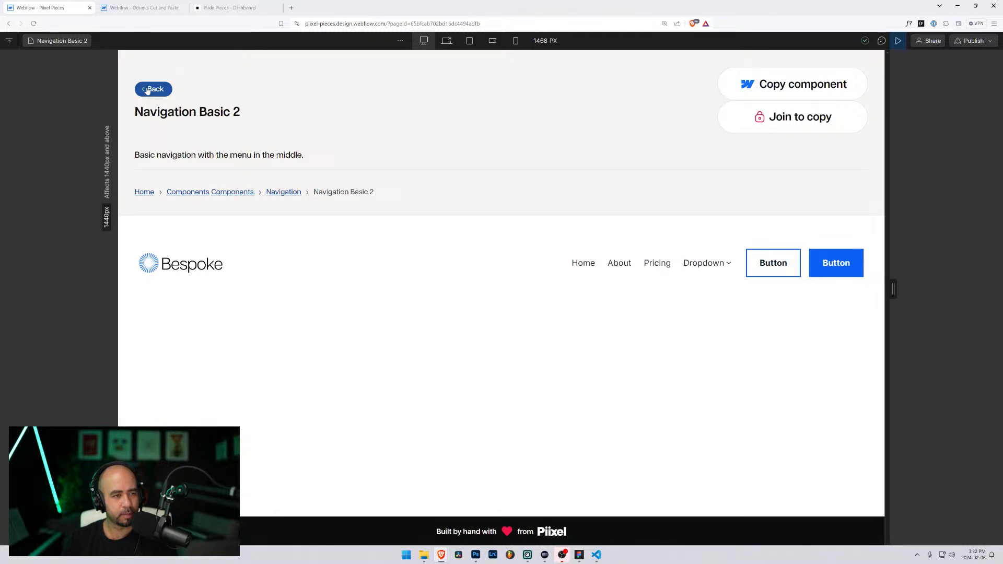
Step: On Navigation Basic 1, test the mobile menu and Dropdown at 486 px, then widen to 1280 px
left_click(47, 41)
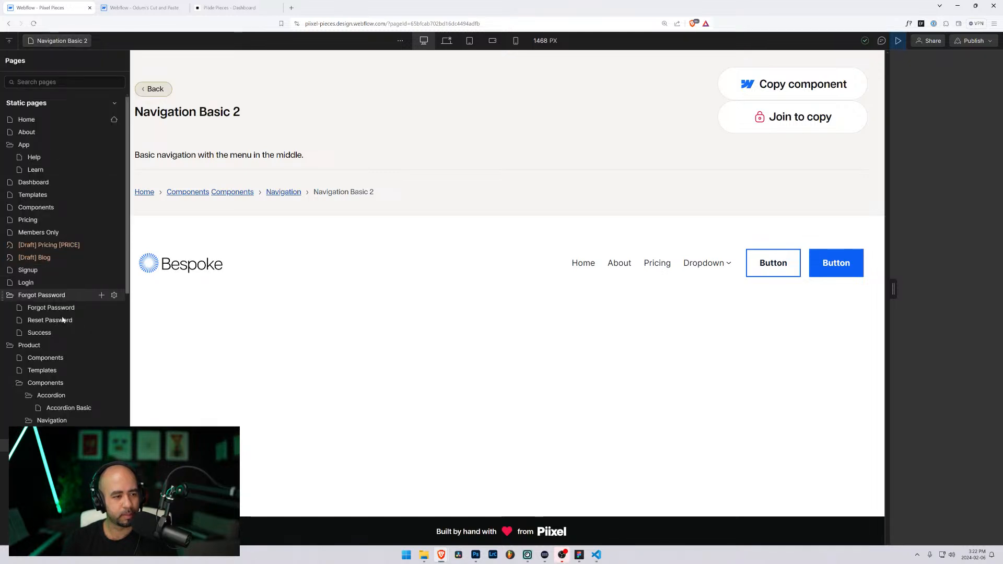
left_click(56, 432)
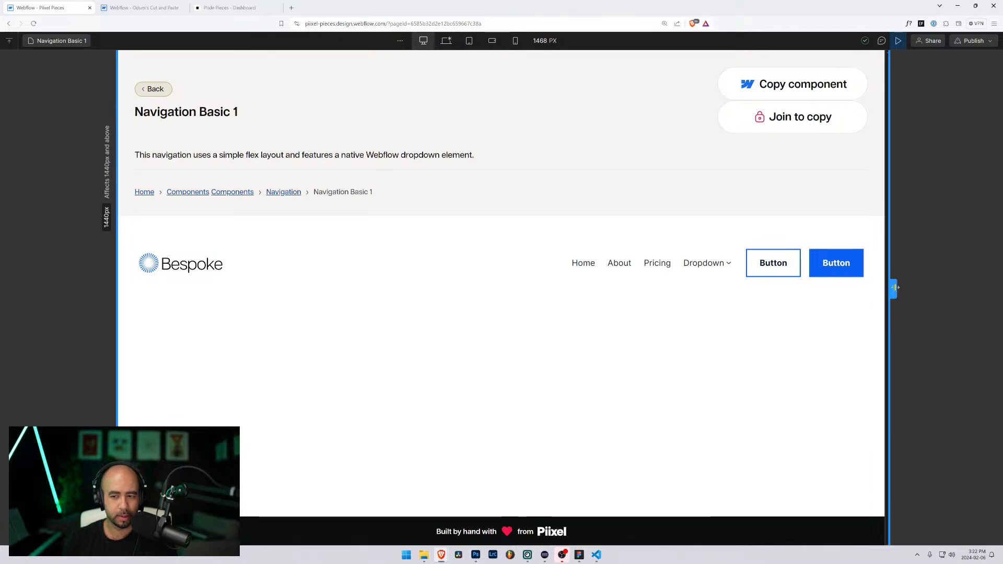
left_click_drag(894, 288, 636, 289)
left_click(602, 335)
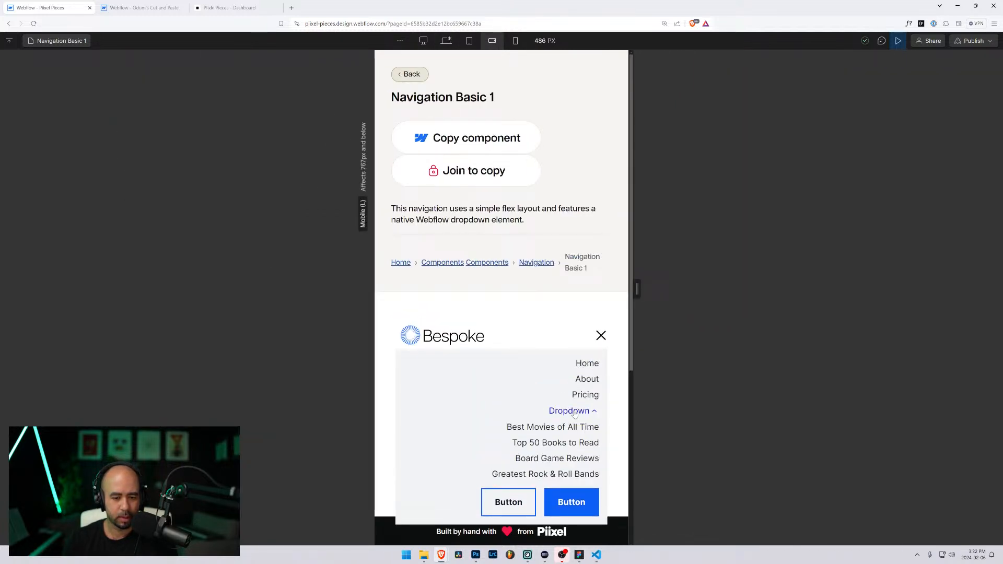
left_click(600, 335)
left_click_drag(636, 289, 847, 280)
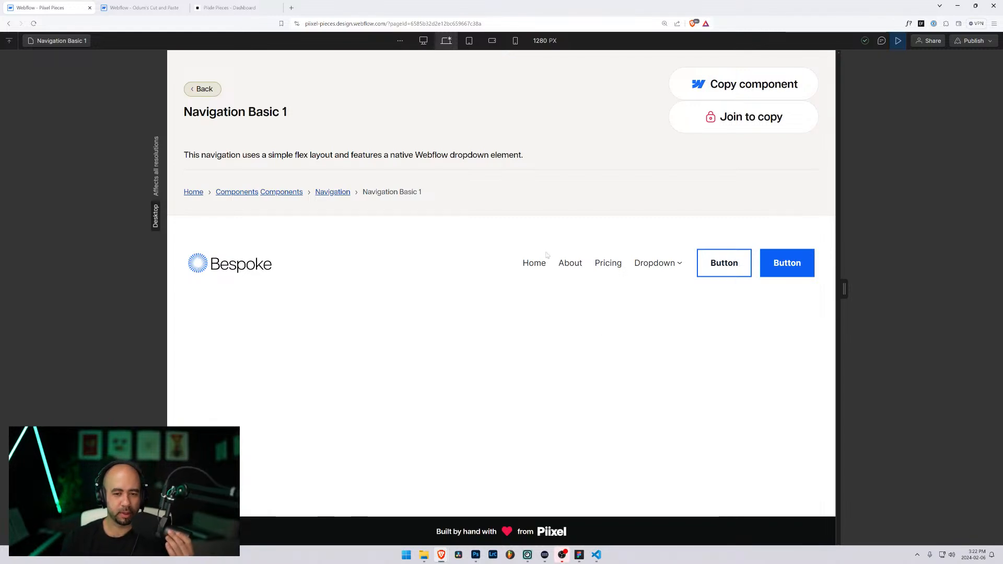
Step: Go to the Navigation Basic 2 page and reopen the pages list
left_click(61, 42)
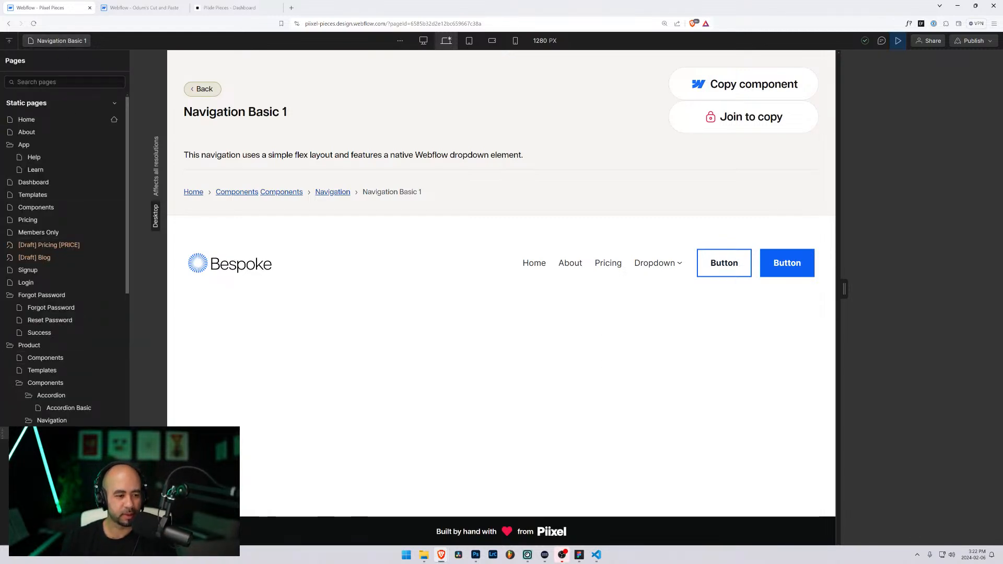
left_click(73, 446)
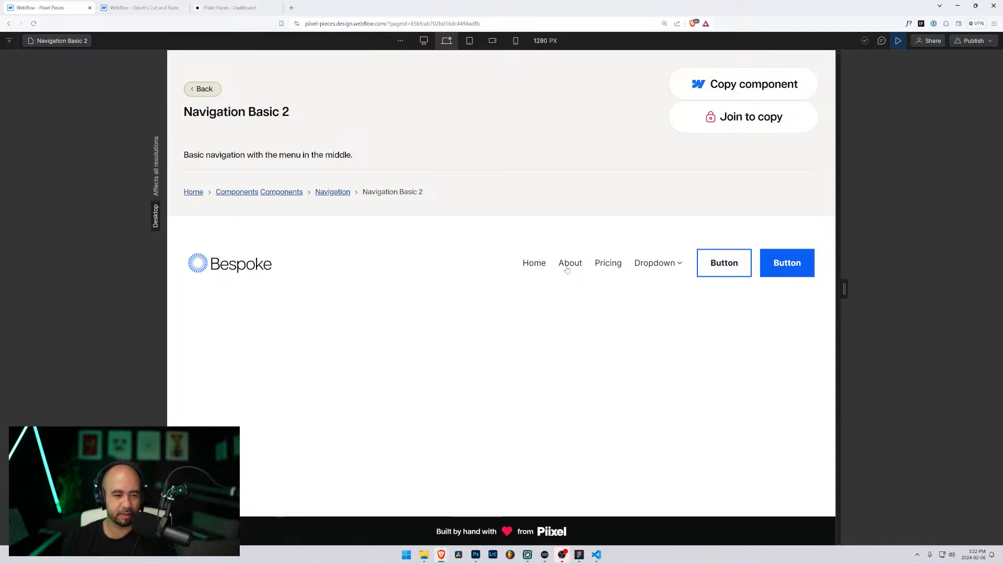
left_click(62, 41)
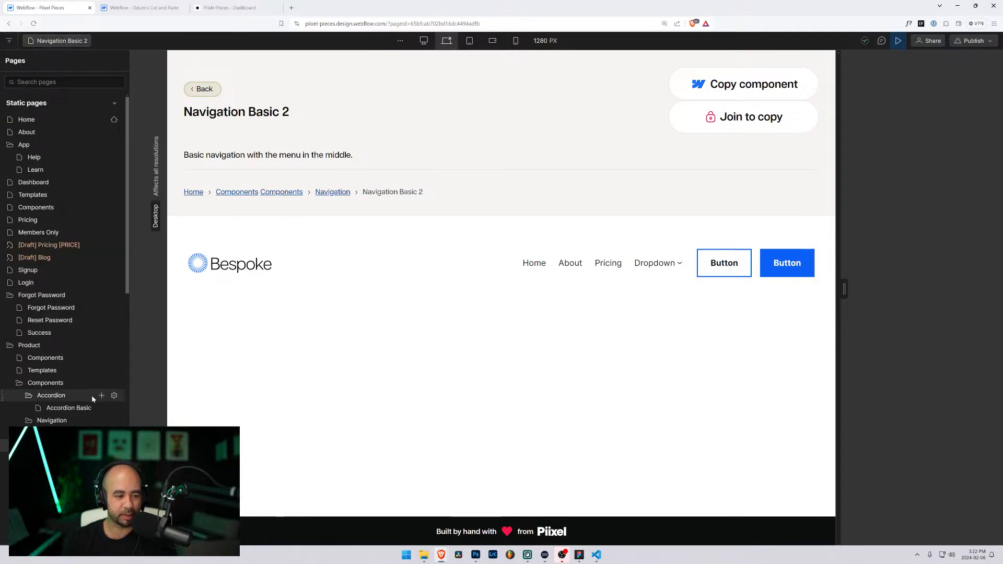
scroll(92, 396, "down", 1)
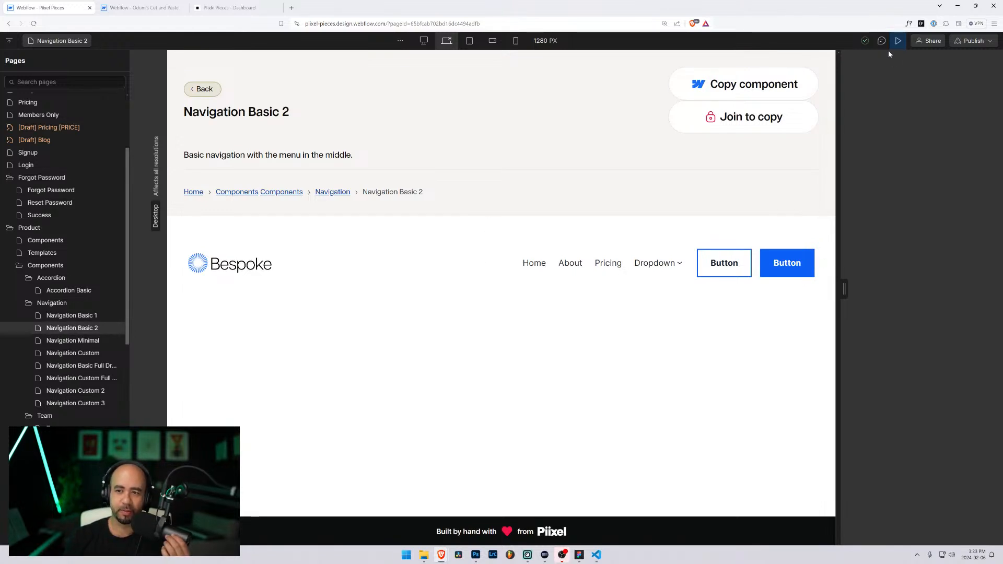
Step: Exit preview, inspect navbar-basic-2_container's interaction triggers, and widen the Navigator panel
left_click(898, 40)
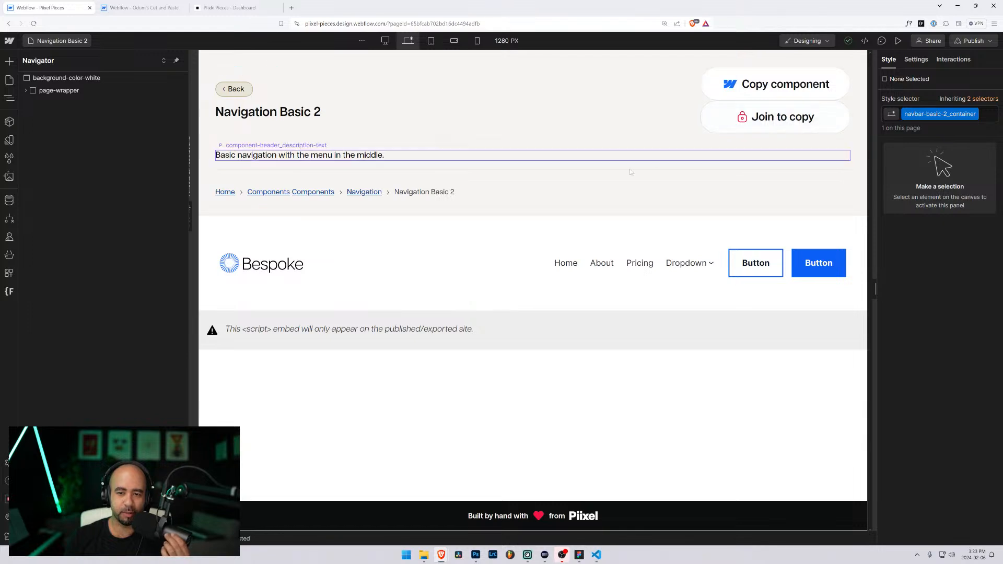
left_click(458, 262)
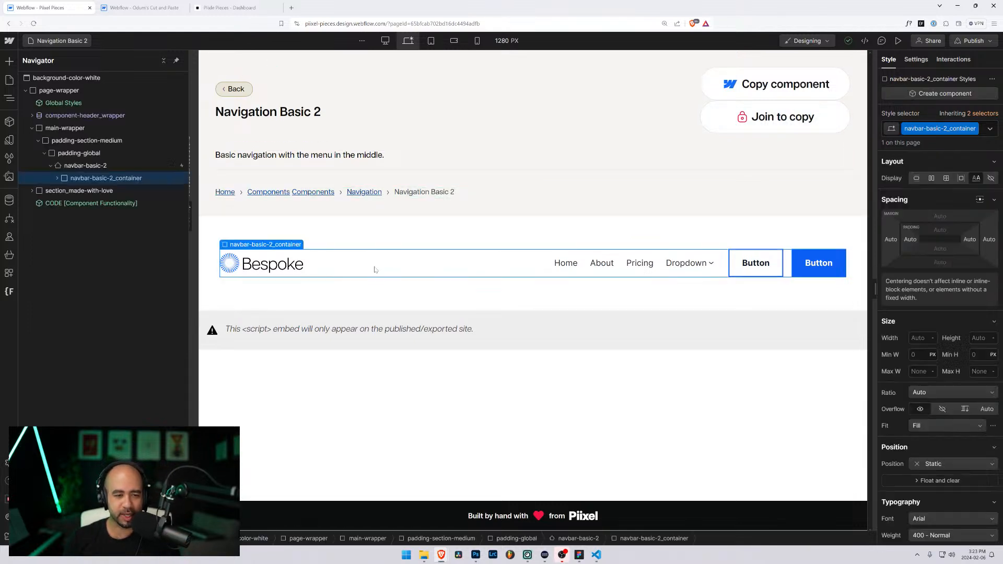
left_click(954, 60)
left_click(992, 96)
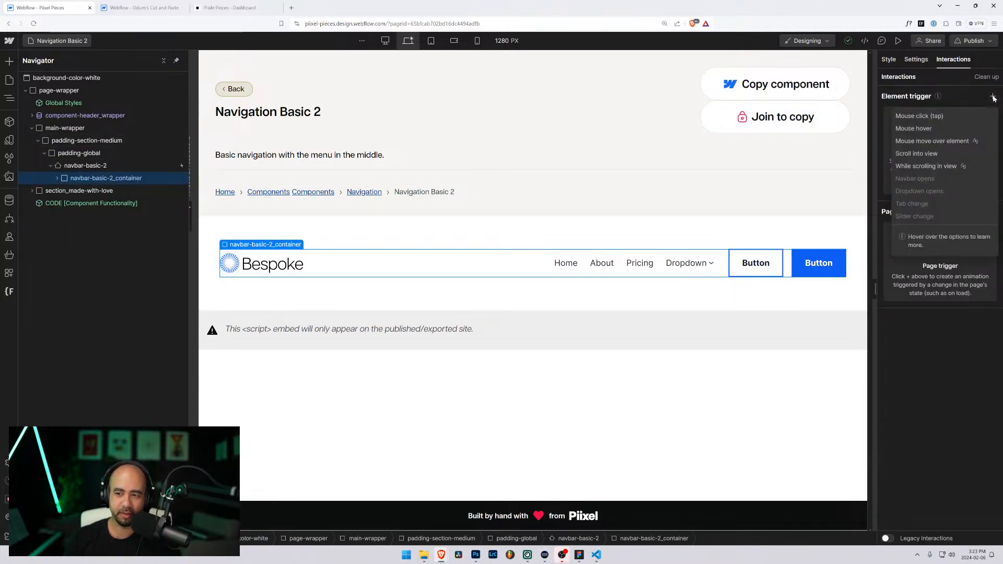
left_click(566, 263)
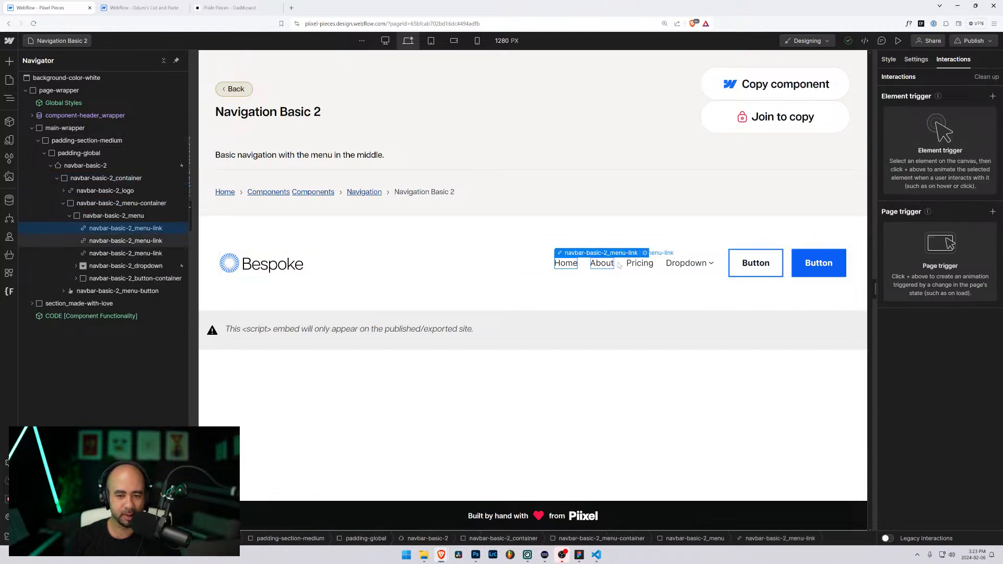
left_click(477, 263)
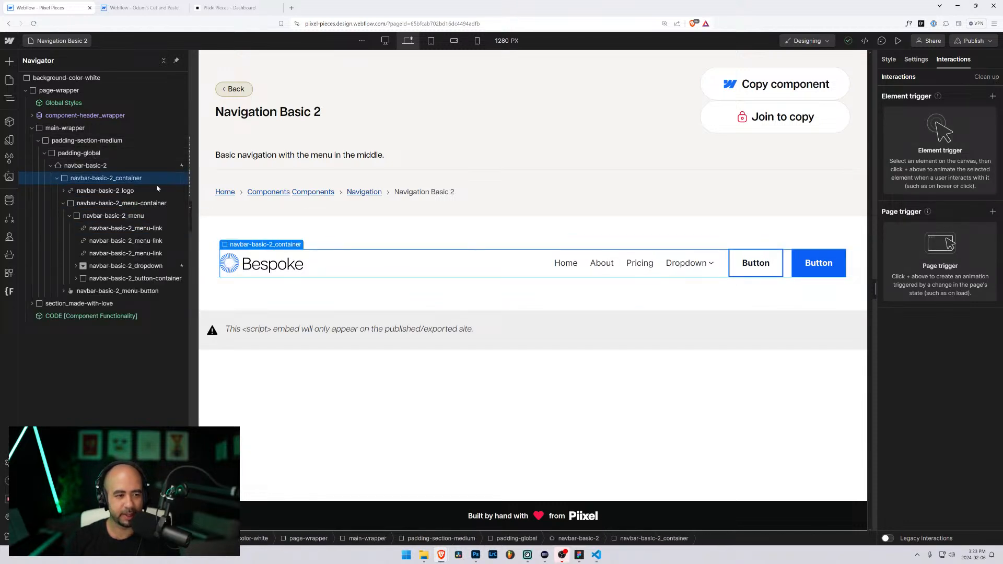
left_click_drag(187, 223, 202, 224)
Step: Open the Navigation Custom 3 page, select nav-custom-3_container, and switch to the scratch site tab
left_click(70, 40)
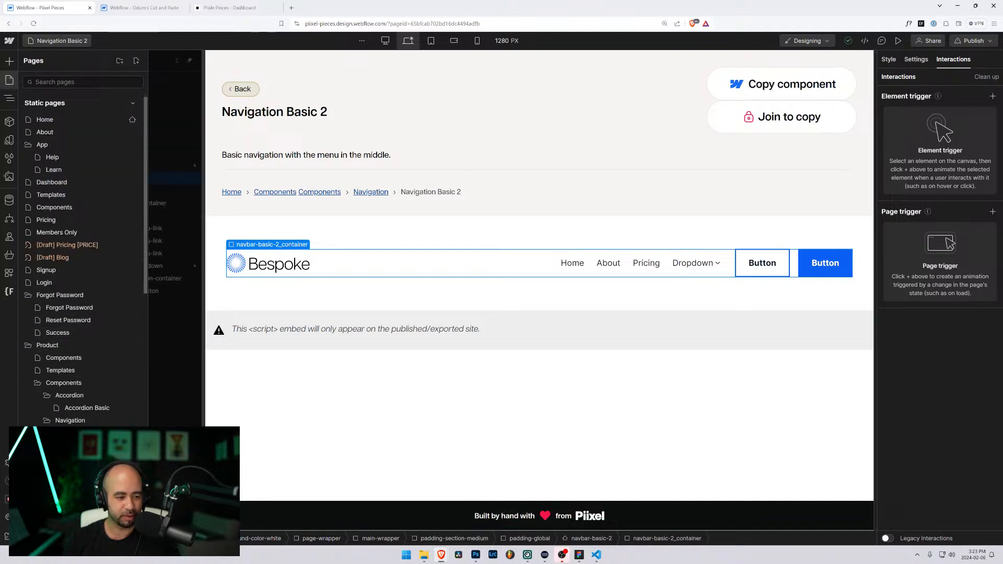
scroll(129, 289, "down", 4)
left_click(130, 324)
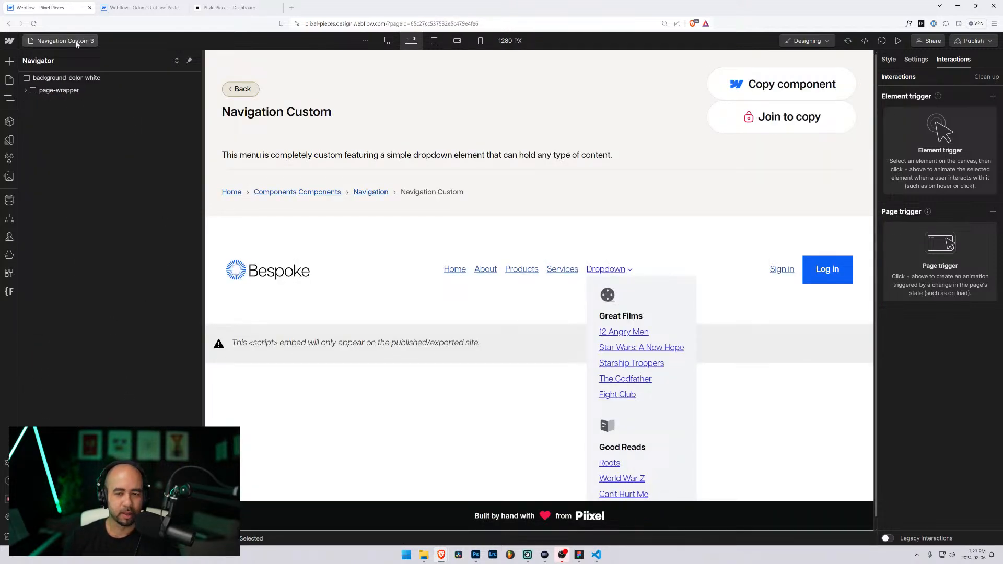
left_click(341, 284)
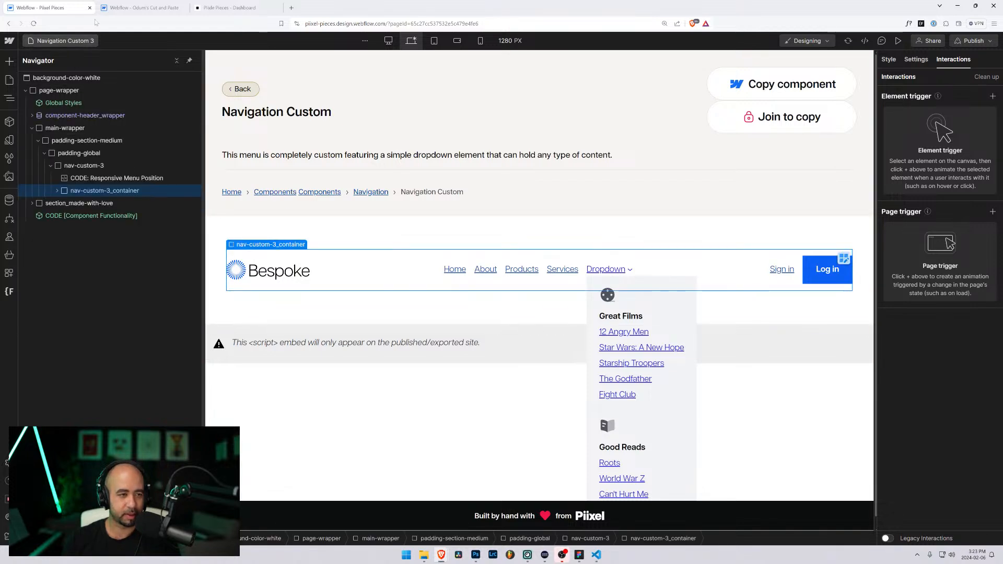
key("ctrl+Tab")
Step: Delete nav-custom-3 from the scratch site's Home page, open the CMS panel, and bring up menu-test.svg in VS Code
left_click(50, 75)
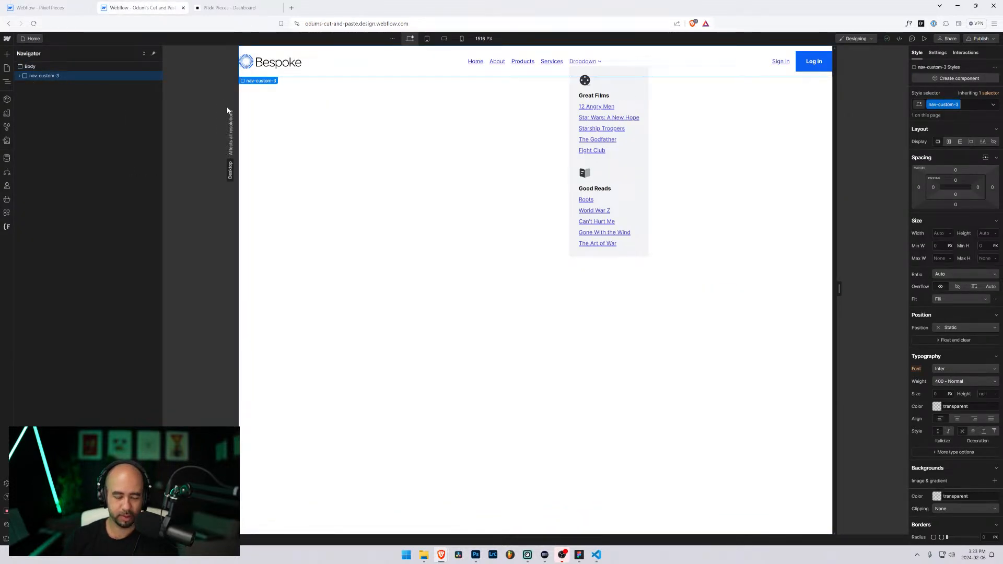
key("Delete")
left_click(6, 158)
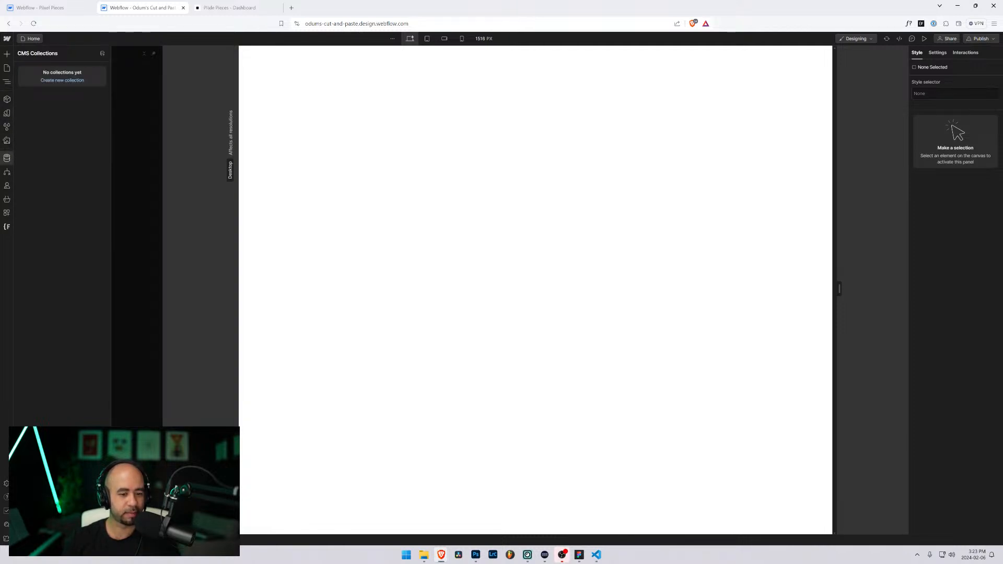
mouse_move(595, 560)
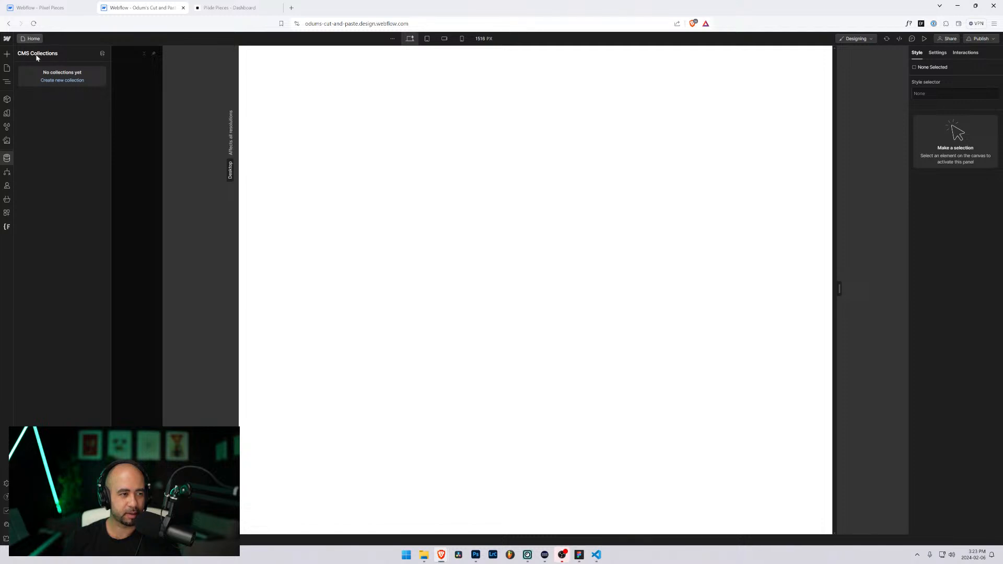
left_click(596, 555)
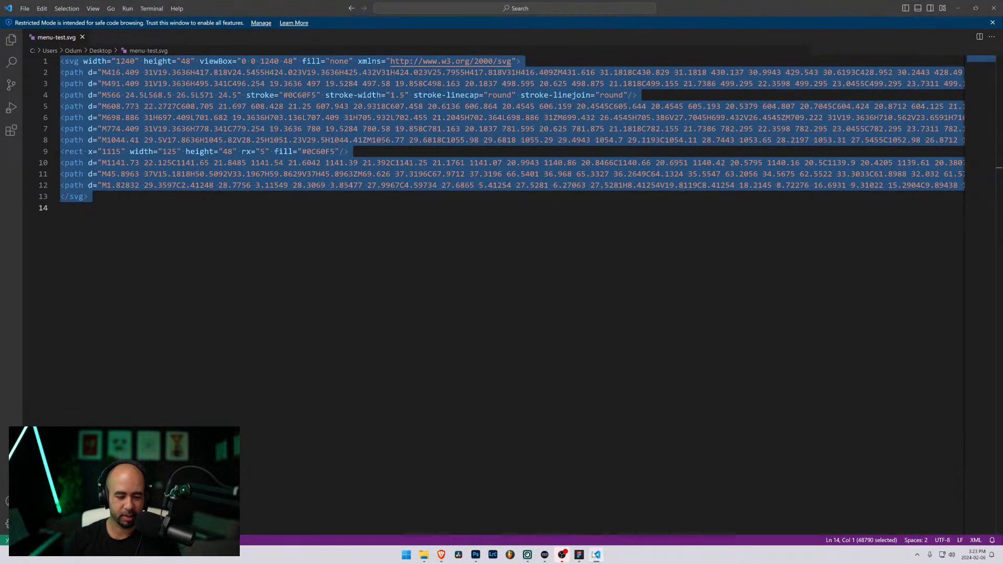
Step: Review the fourth navbar variant on Figma's NAVIGATION page, then minimize Figma
left_click(596, 555)
left_click(578, 554)
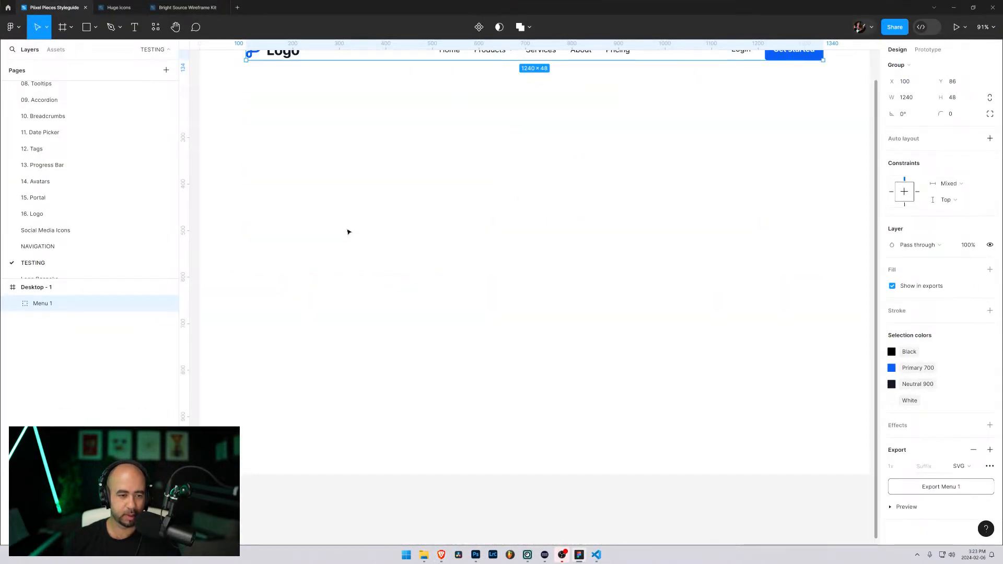
scroll(42, 263, "down", 3)
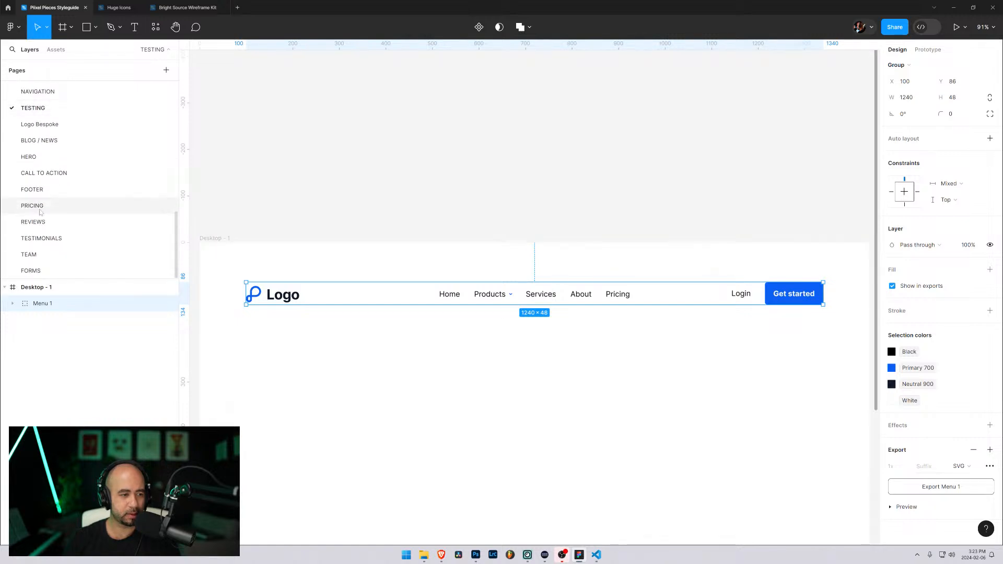
scroll(51, 199, "up", 3)
left_click(47, 170)
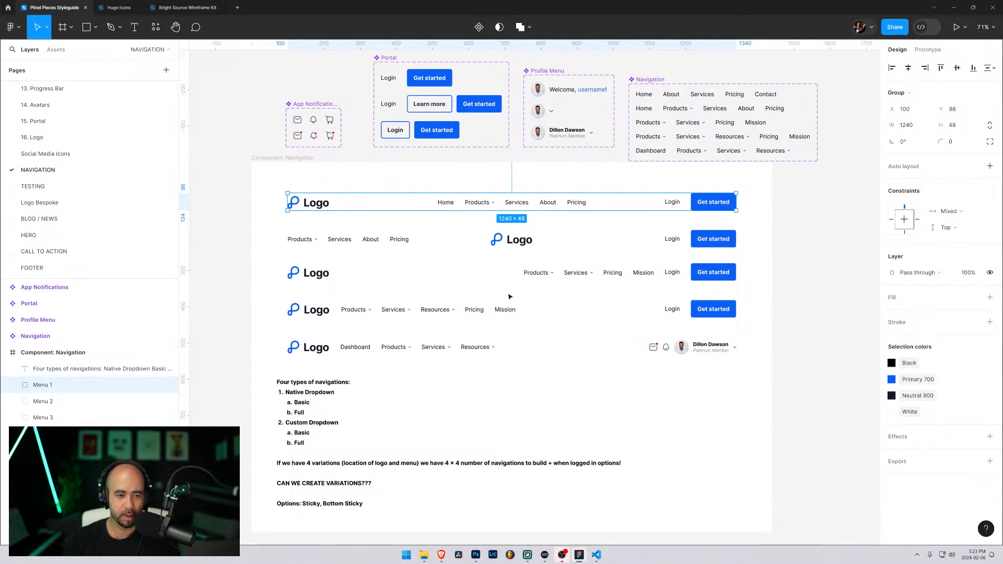
left_click(501, 313)
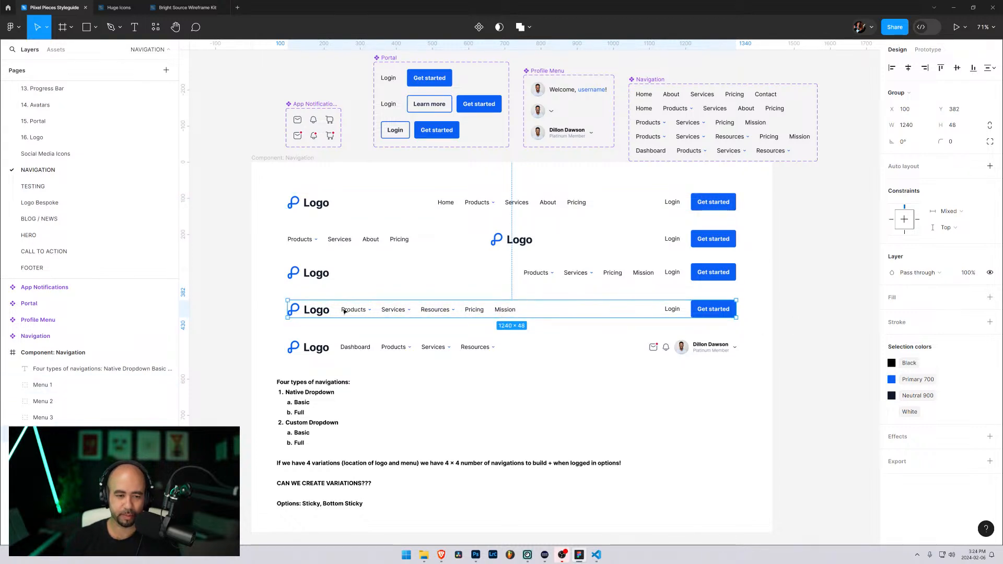
left_click(953, 10)
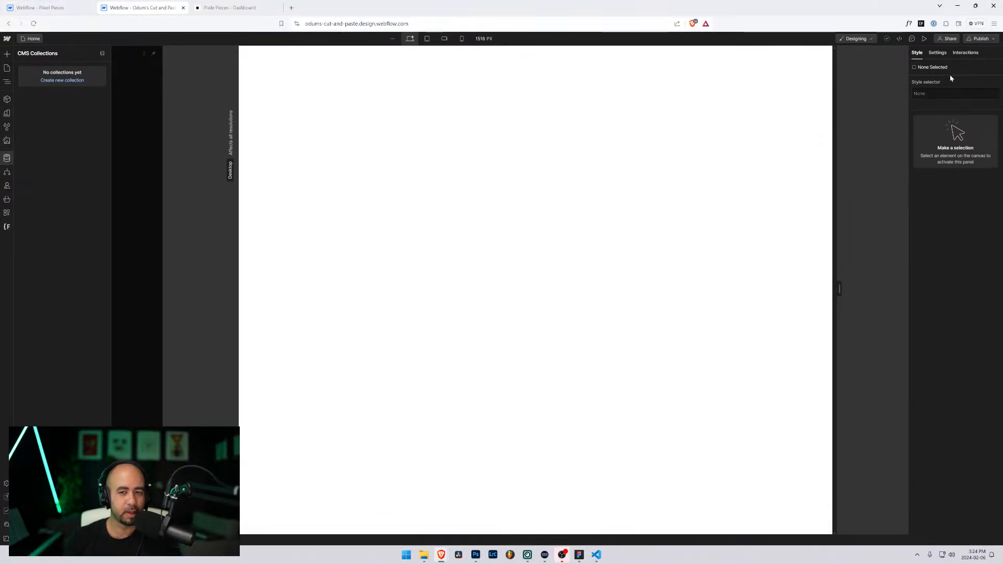
Step: Delete the 6 unused interactions and select the nav-custom-3 element in Pixel Pieces
left_click(965, 53)
left_click(989, 65)
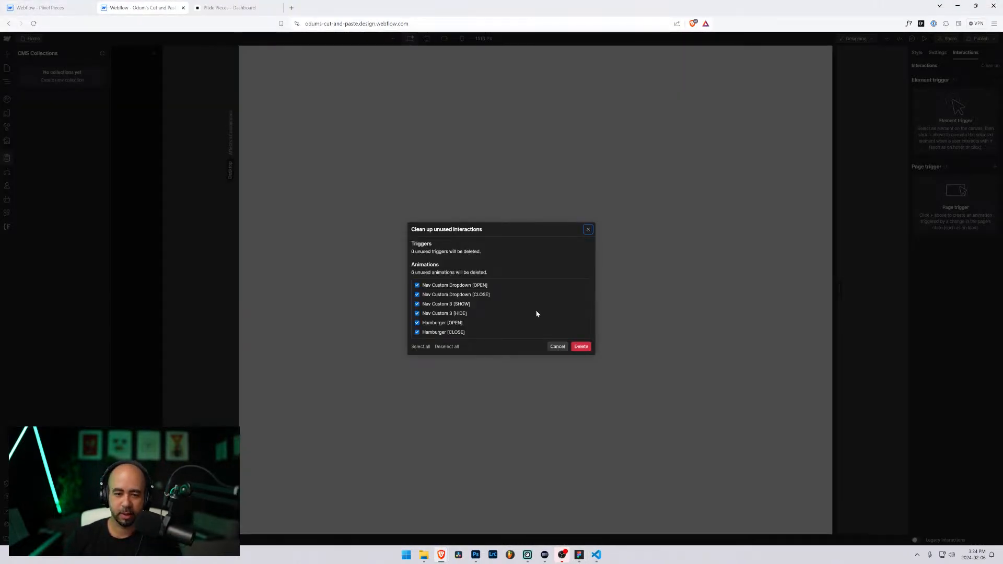
left_click(583, 347)
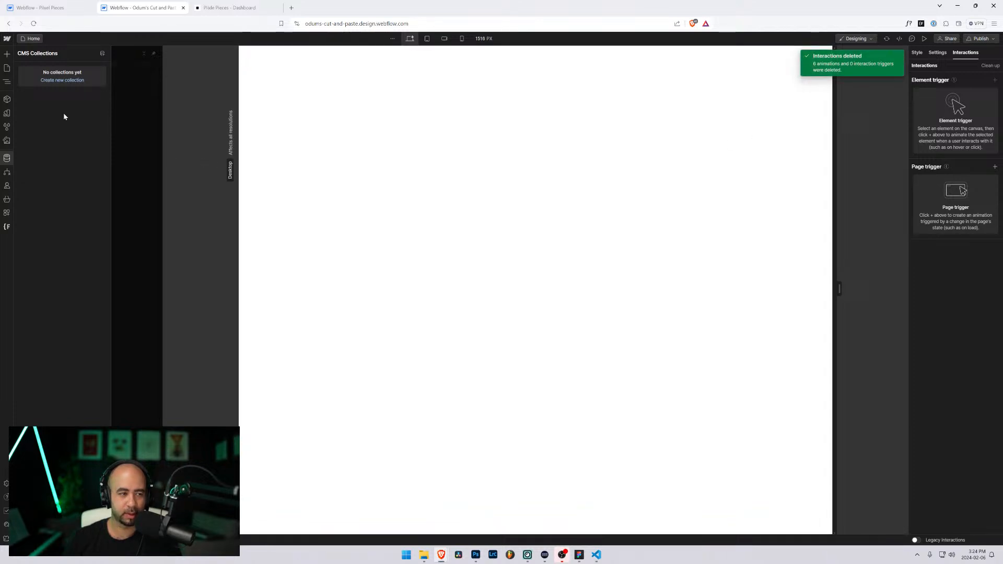
left_click(52, 7)
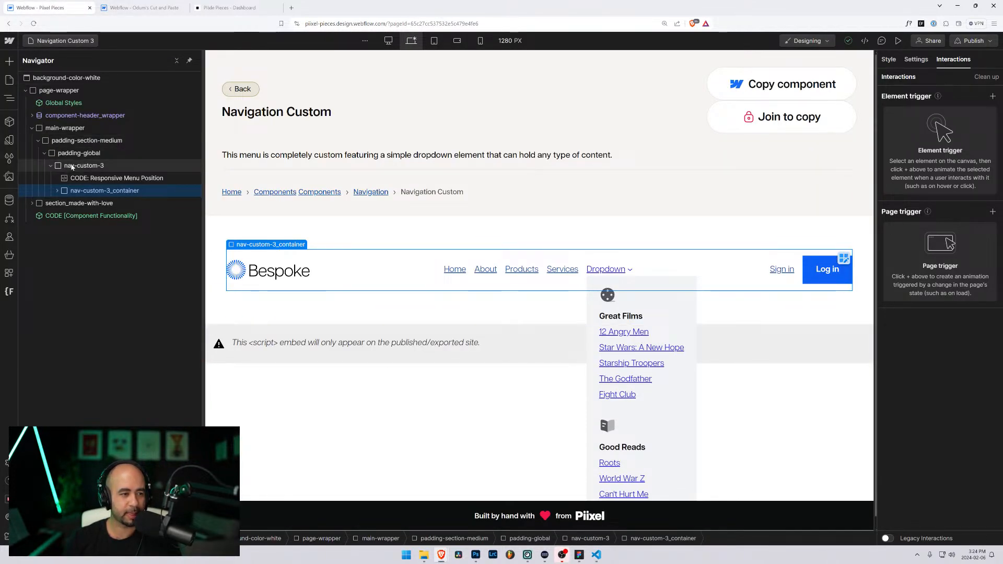
left_click(52, 166)
left_click(70, 165)
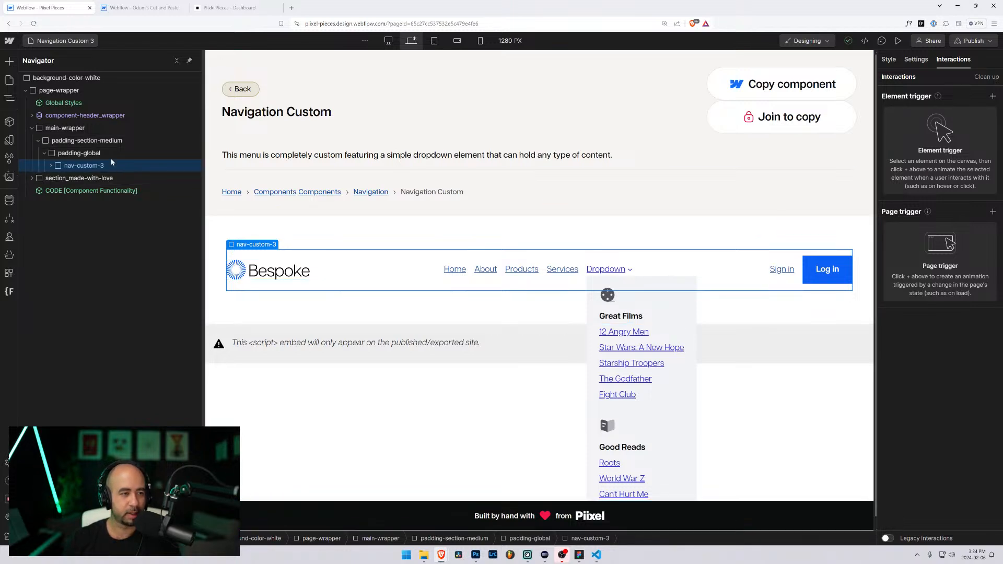
Step: Paste the nav-custom-3 navbar into the scratch site's Body, then bring up Pixel Pieces' page list
left_click(143, 8)
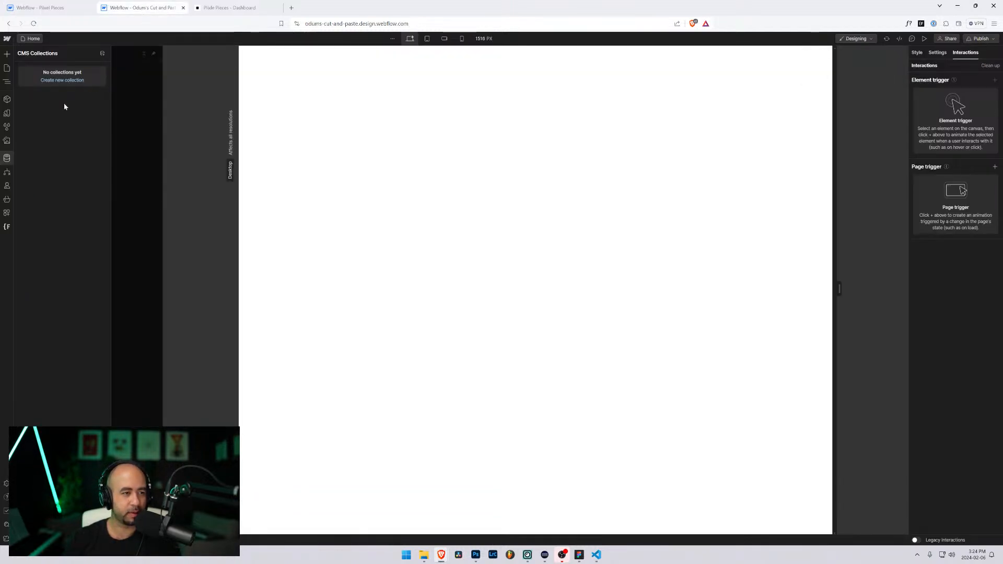
left_click(6, 74)
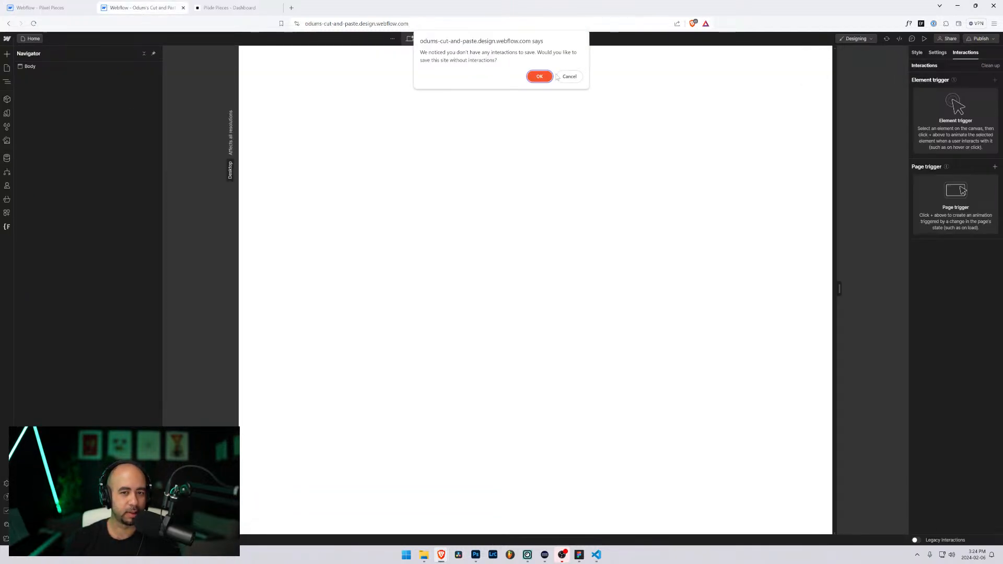
left_click(540, 76)
left_click(27, 67)
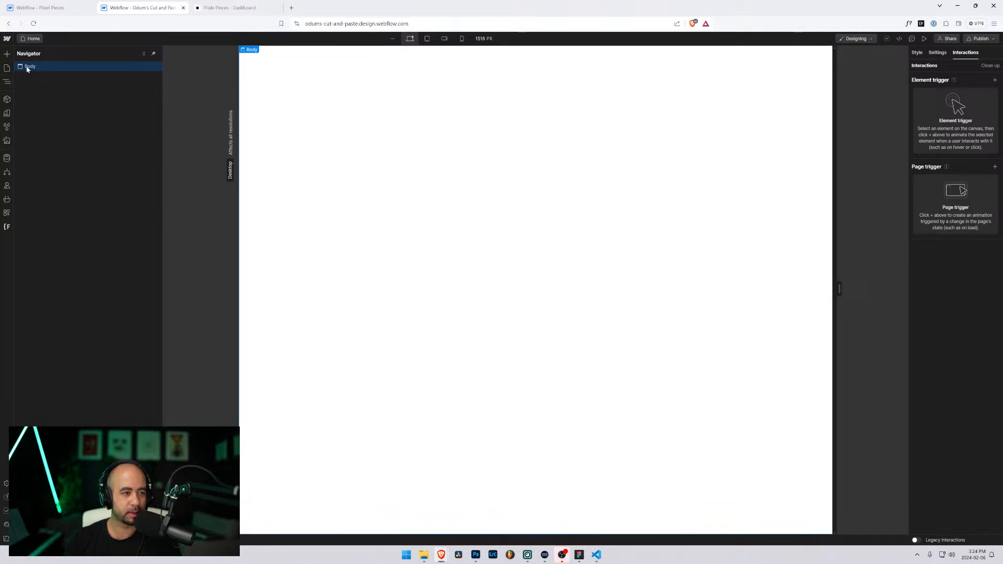
key("ctrl+v")
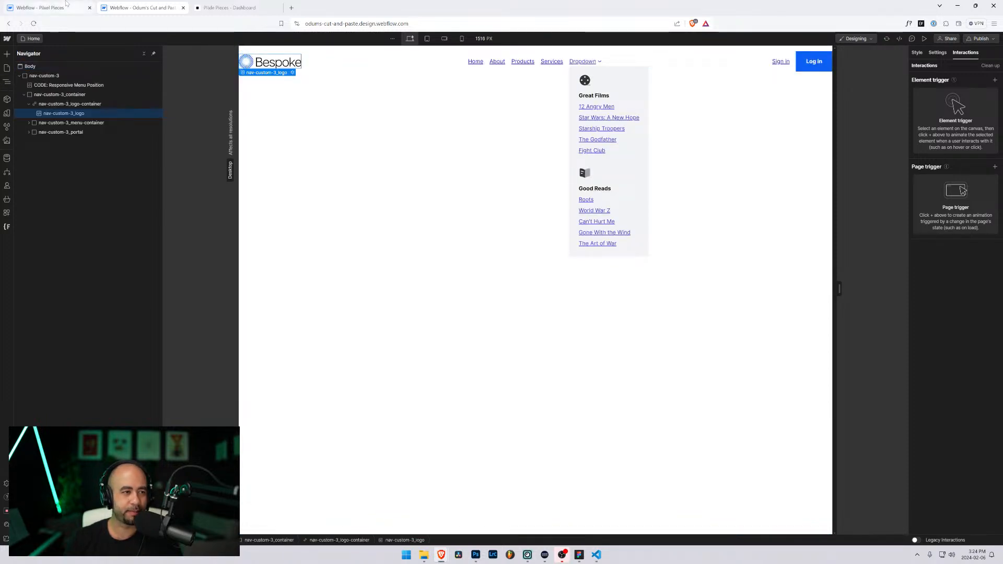
left_click(39, 7)
left_click(84, 41)
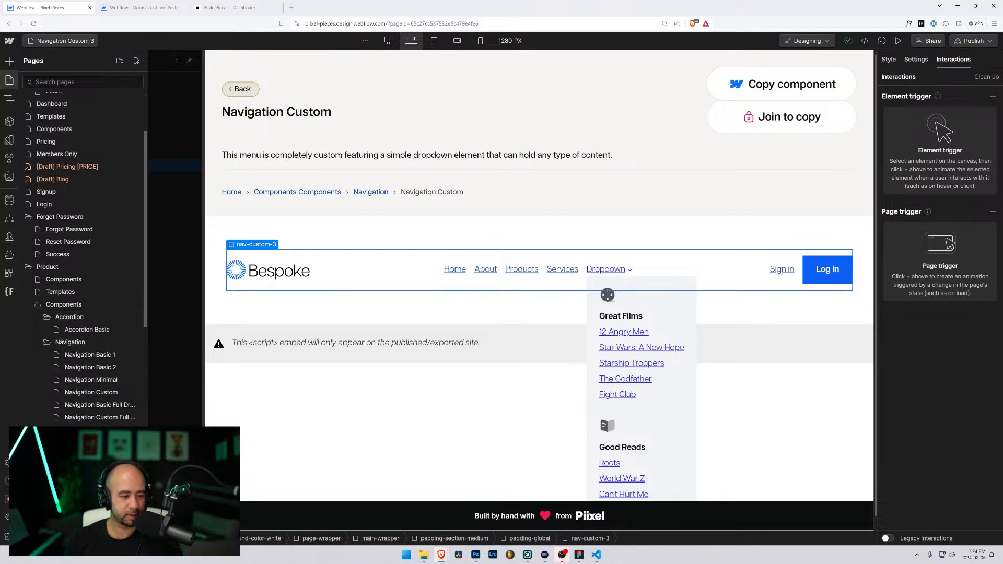
Step: Duplicate the Navigation Custom 3 page as a new page named Navigation Custom 4
left_click(135, 442)
left_click(398, 61)
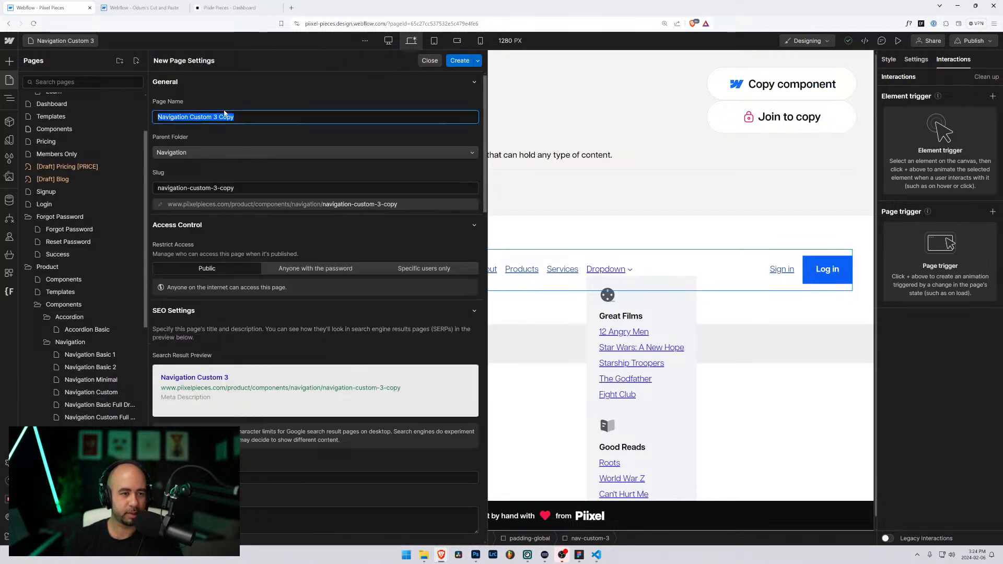
left_click(241, 117)
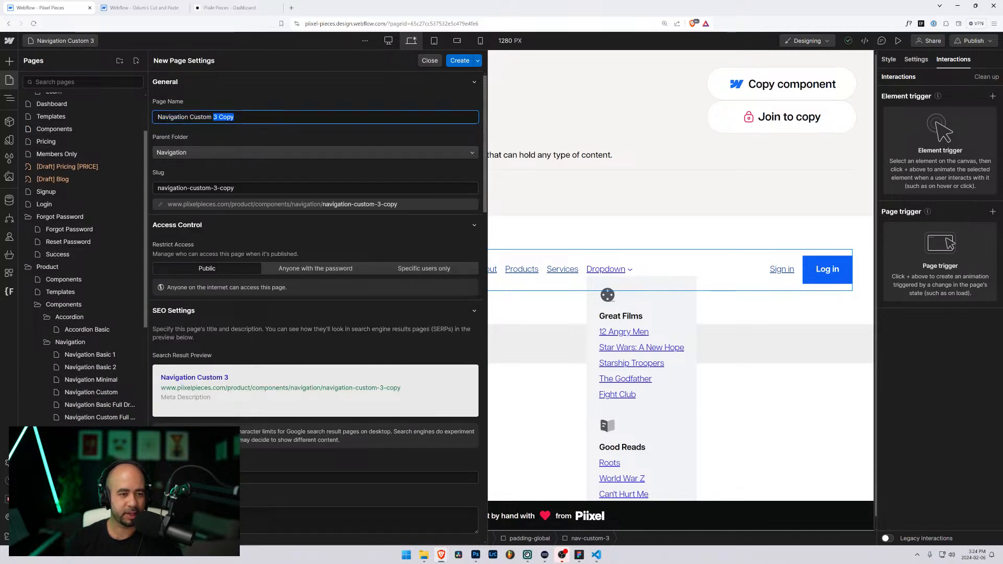
type("4")
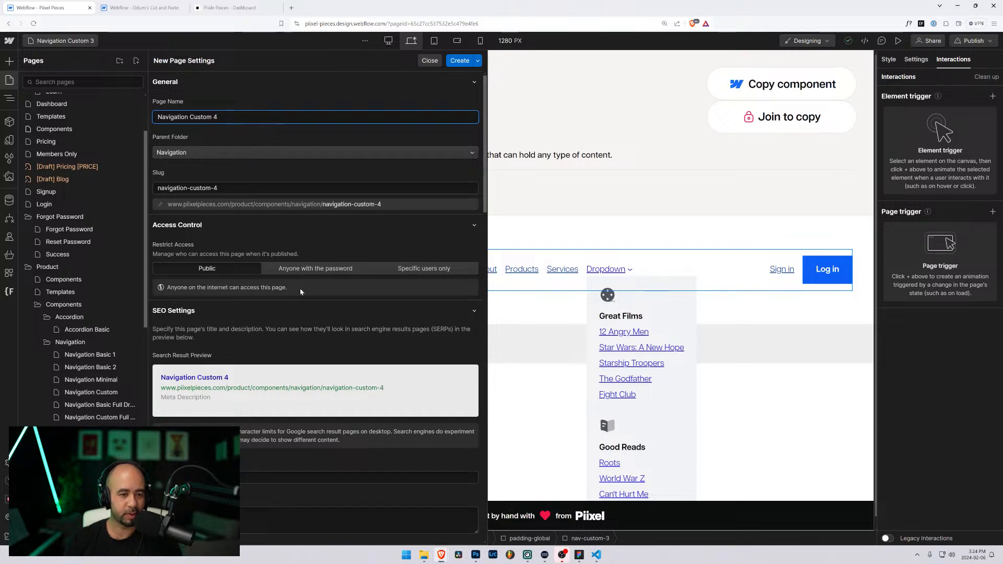
scroll(301, 292, "down", 5)
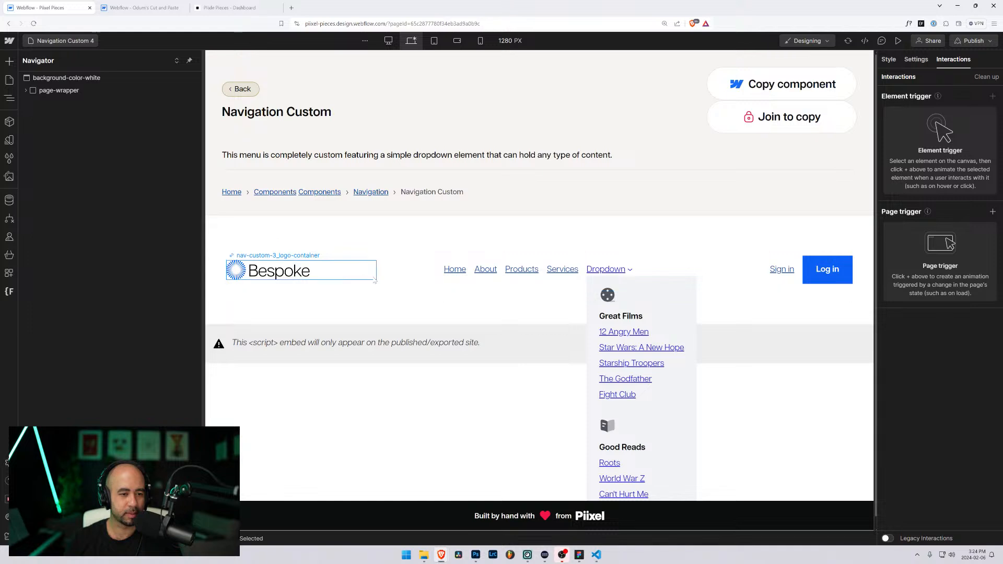
left_click(373, 280)
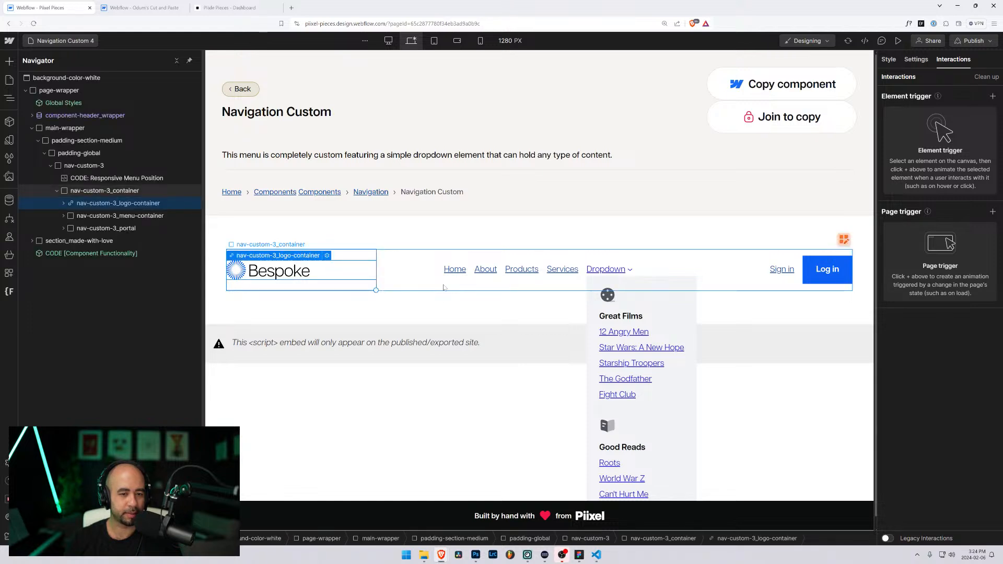
Step: Select the nav-custom-3 element and its padding-global wrapper, then return to the scratch site
left_click(57, 167)
left_click(50, 166)
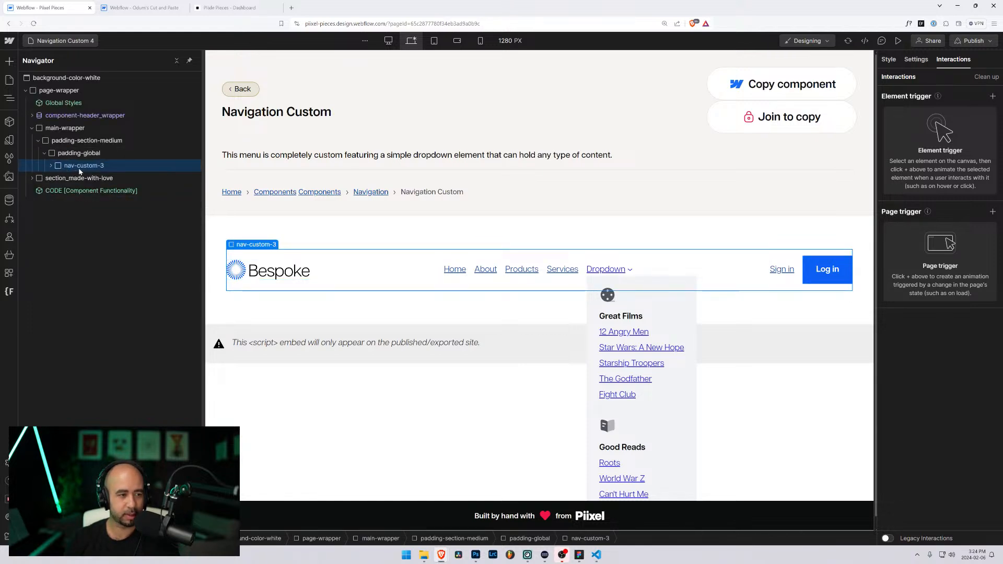
left_click(76, 153)
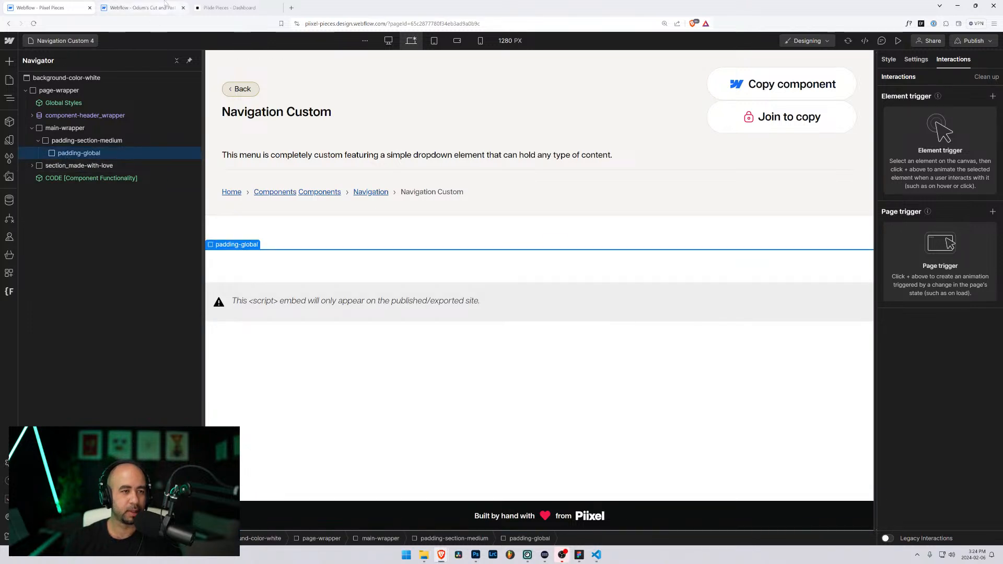
left_click(155, 5)
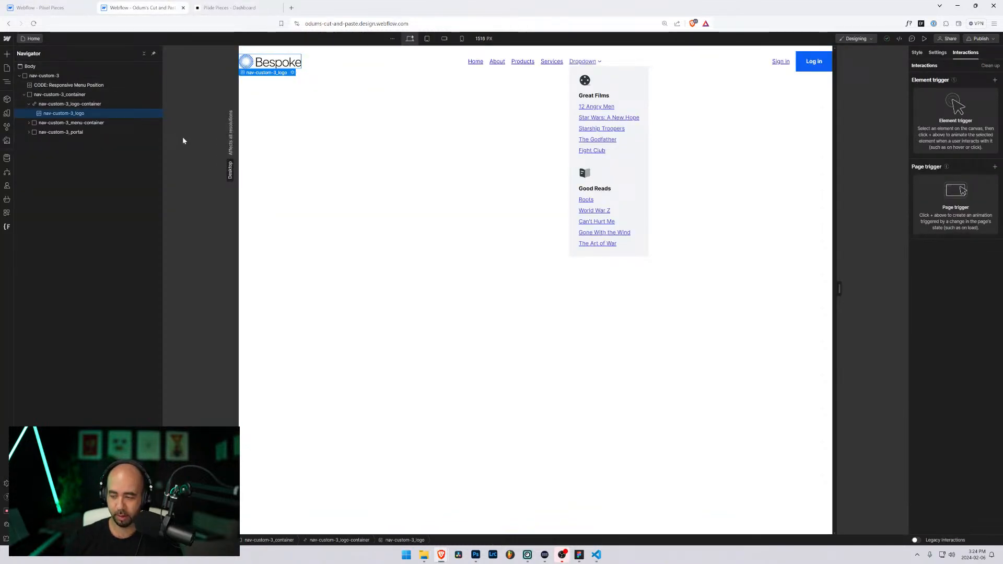
Step: Zoom the Designer in, inspect the nav-custom-3 container, logo and menu elements, and show the Finsweet apps list
key("ctrl+plus")
key("ctrl+plus")
left_click(314, 376)
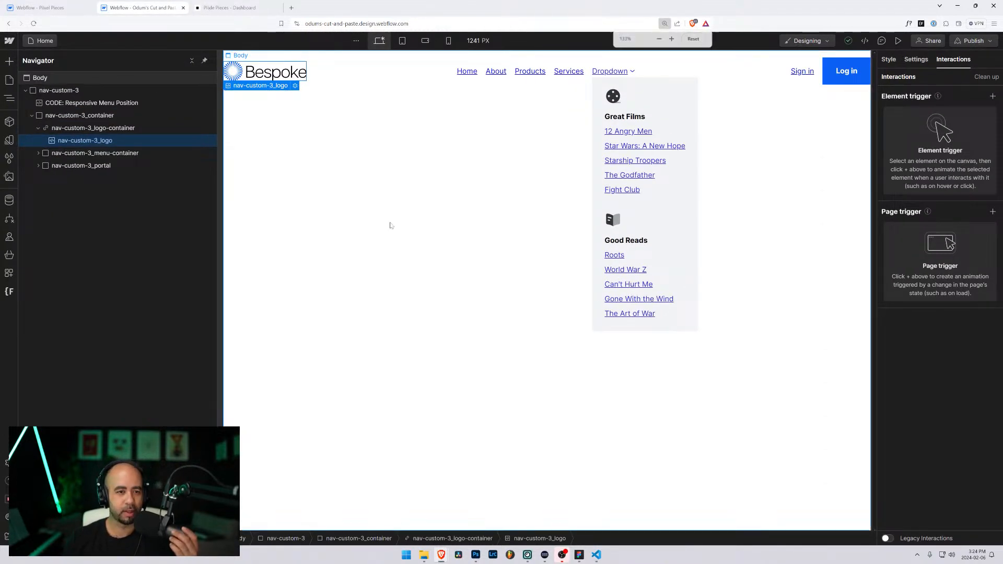
left_click(78, 128)
left_click(77, 115)
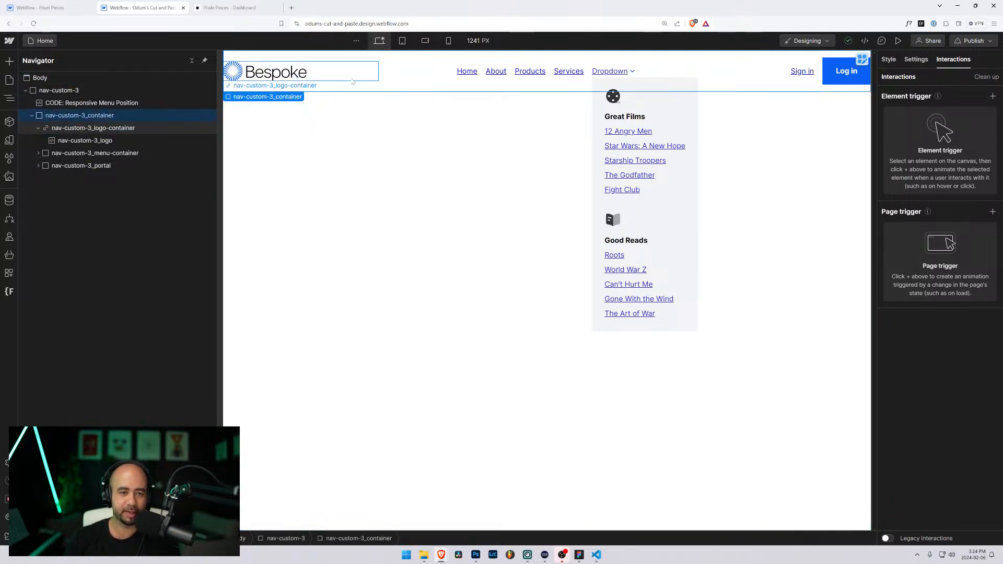
left_click(74, 92)
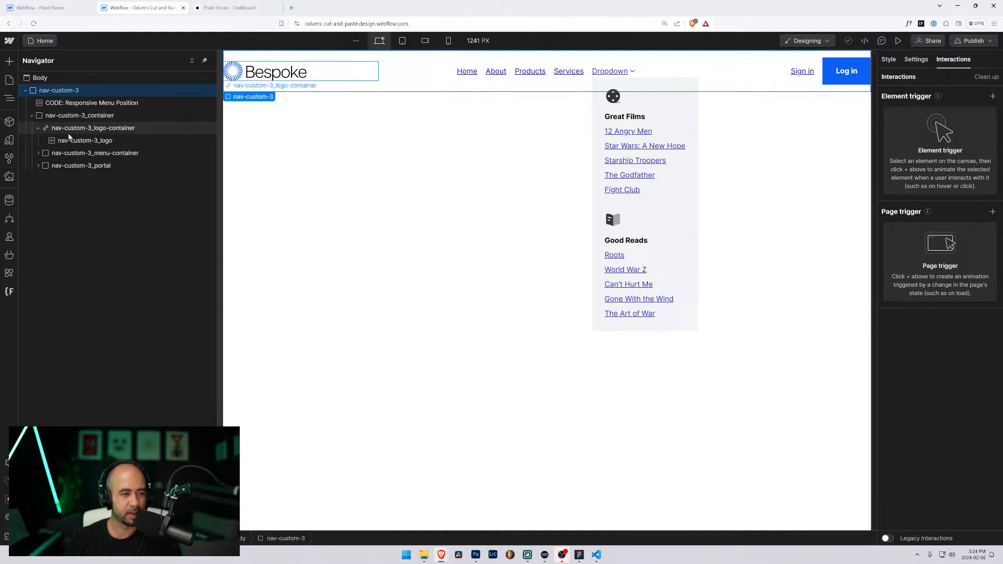
left_click(37, 129)
left_click(78, 130)
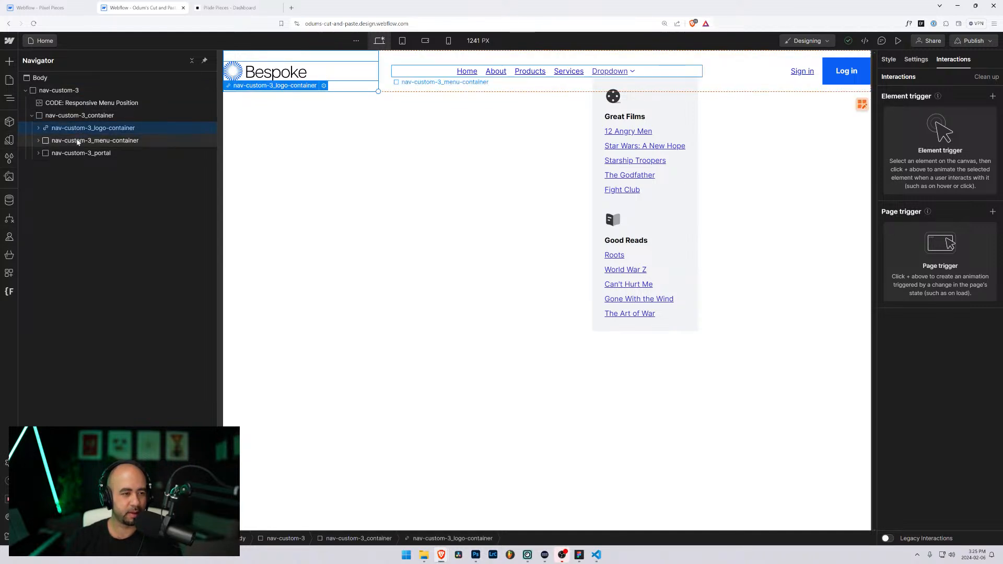
left_click(78, 141)
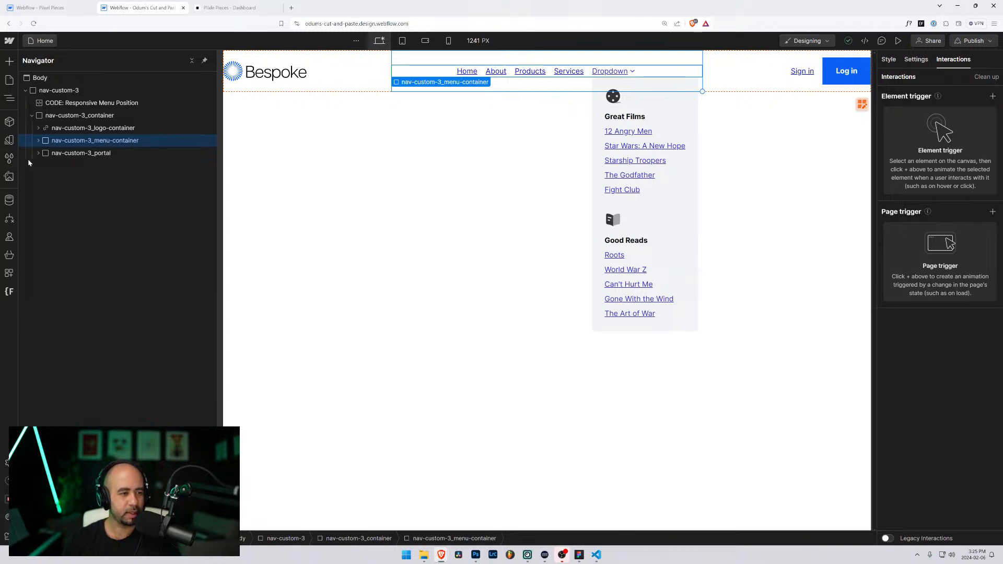
left_click(9, 291)
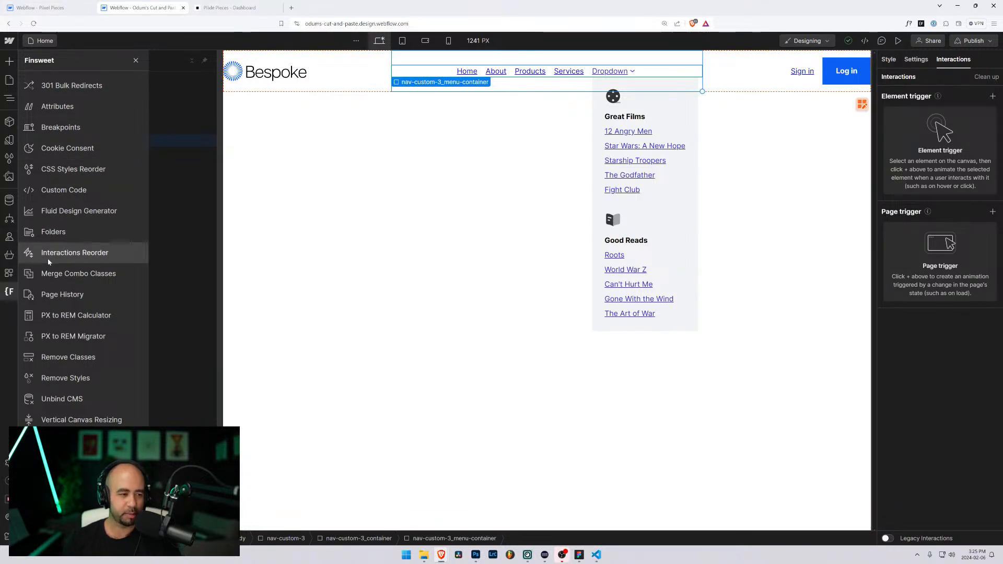
Step: Rename the nav-custom-3 class folder to nav-custom-4 in Finsweet Folders, save, and reload the Designer
left_click(32, 235)
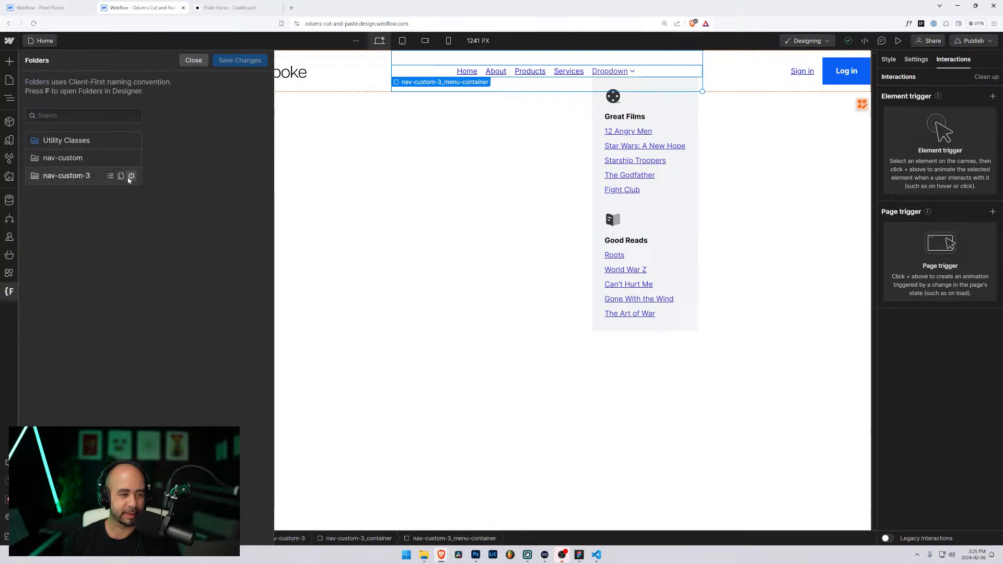
left_click(129, 179)
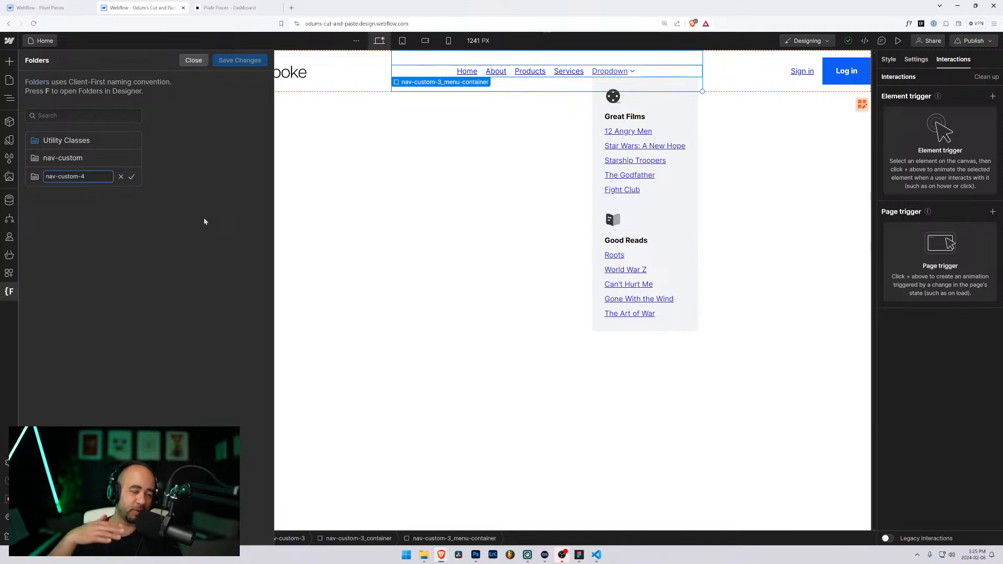
left_click(132, 178)
left_click(237, 61)
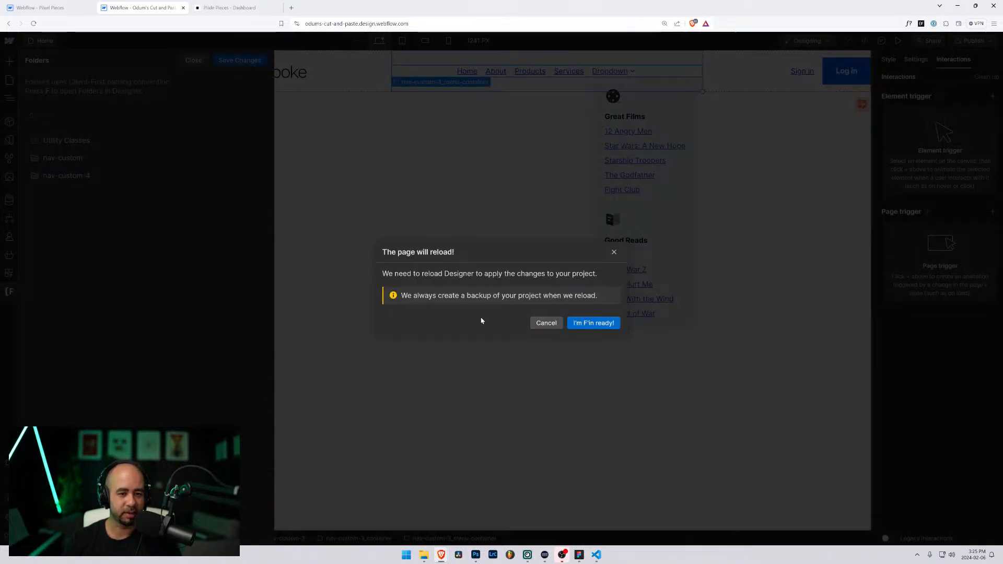
left_click(589, 324)
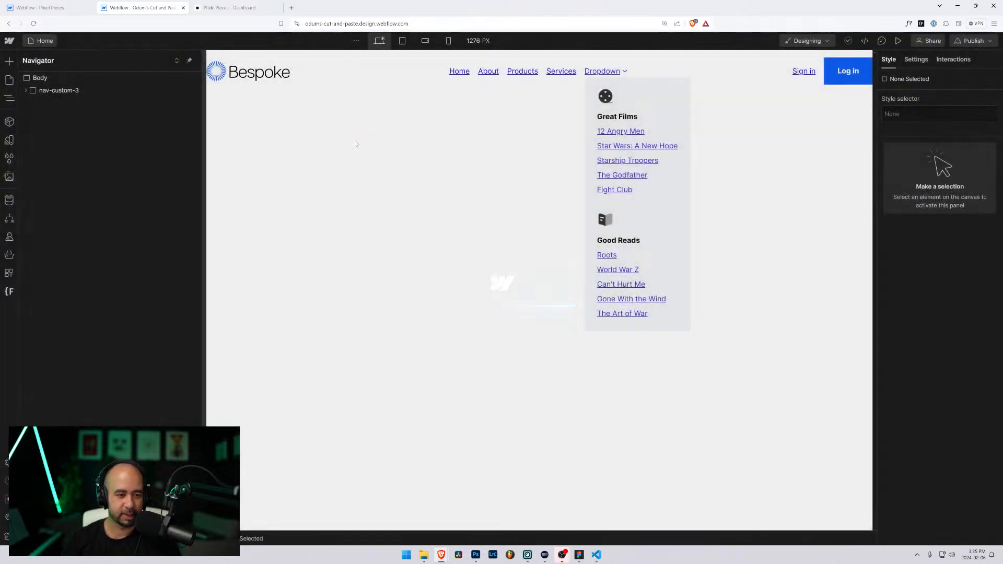
Step: Rename the navbar's top-level nav-custom-3 class to nav-custom-4 from the Style panel
left_click(26, 90)
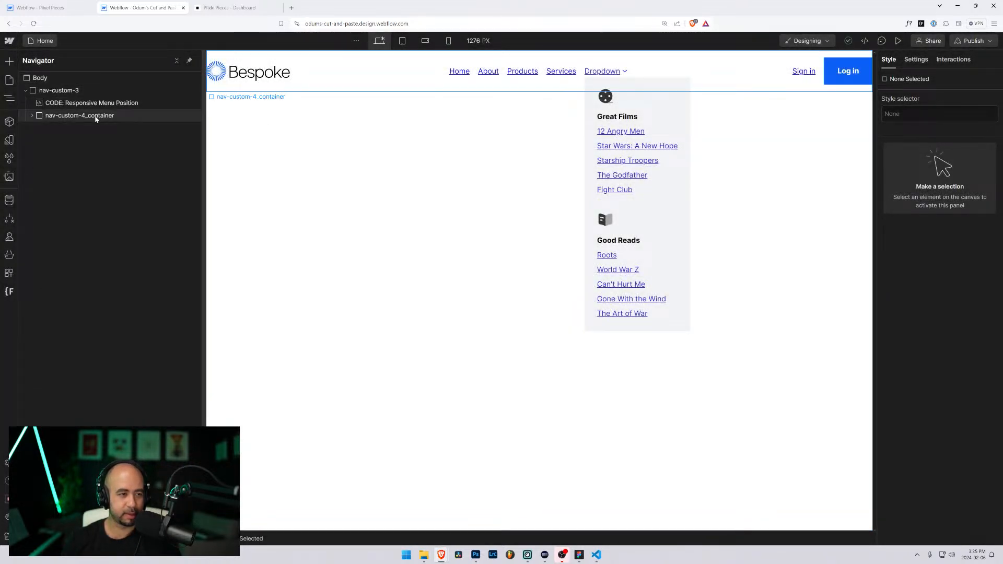
left_click(63, 90)
left_click(943, 129)
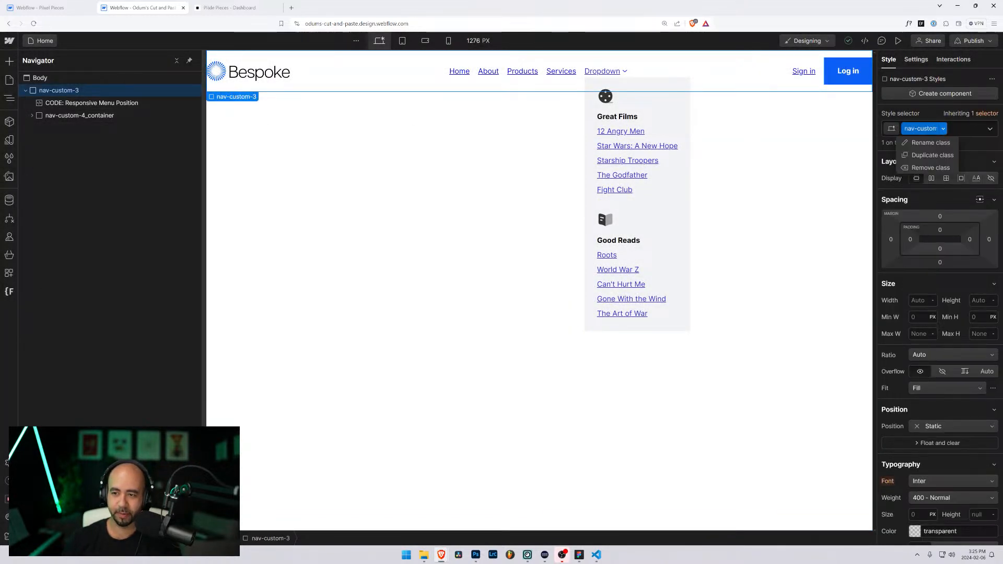
left_click(930, 142)
type("nav-custom-4")
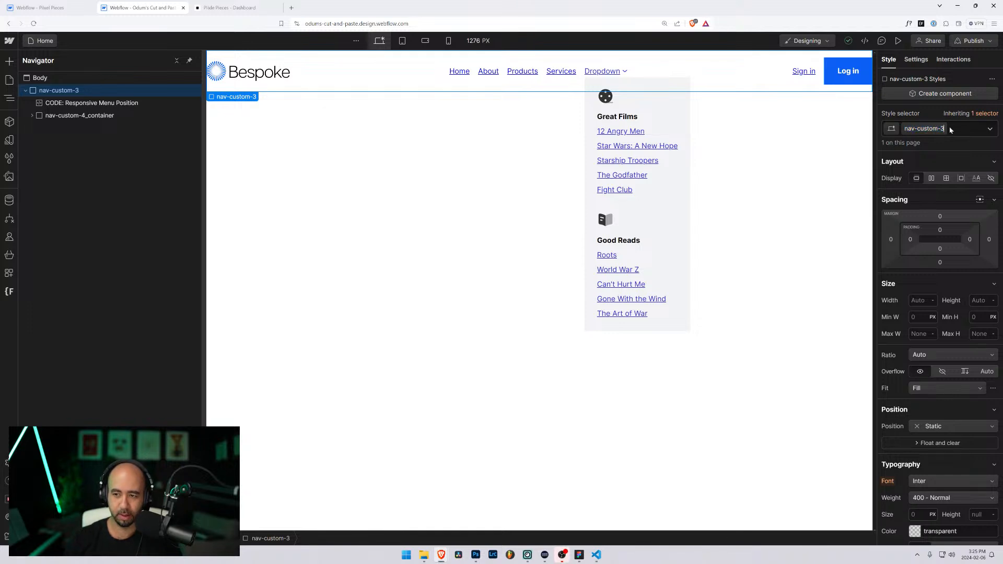
key("Return")
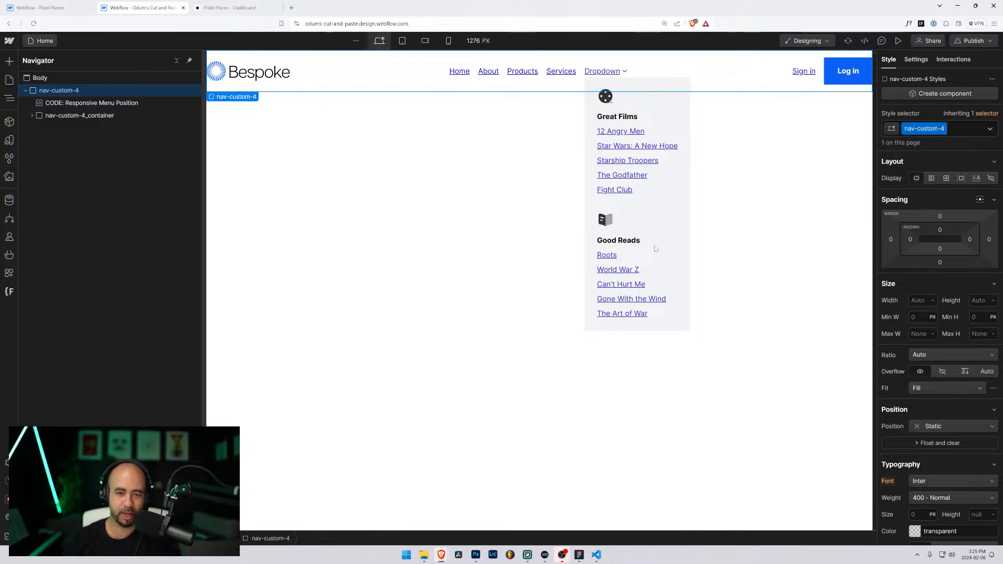
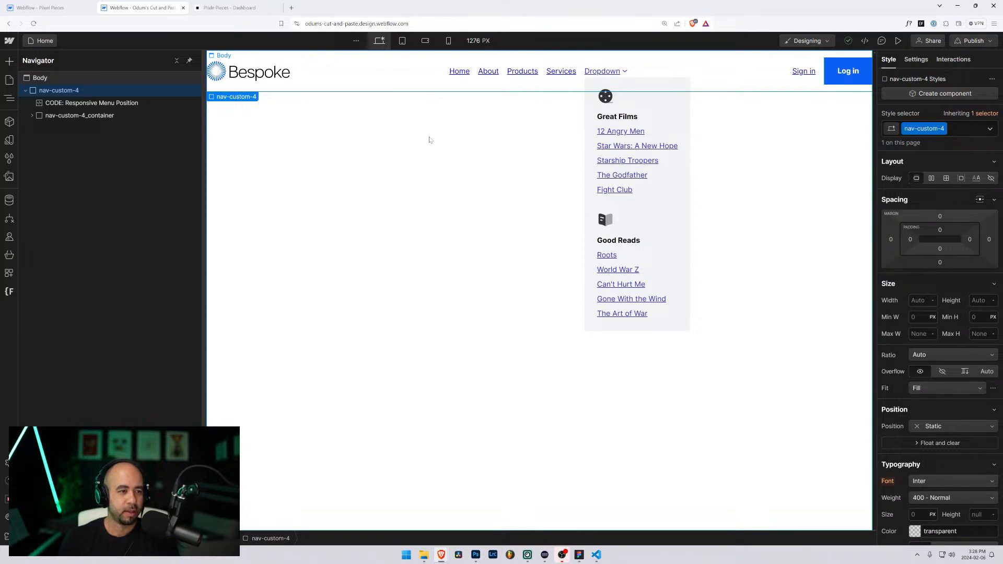
Step: Expand nav-custom-4_container and inspect the styles of its menu, logo container and the container itself
left_click(32, 116)
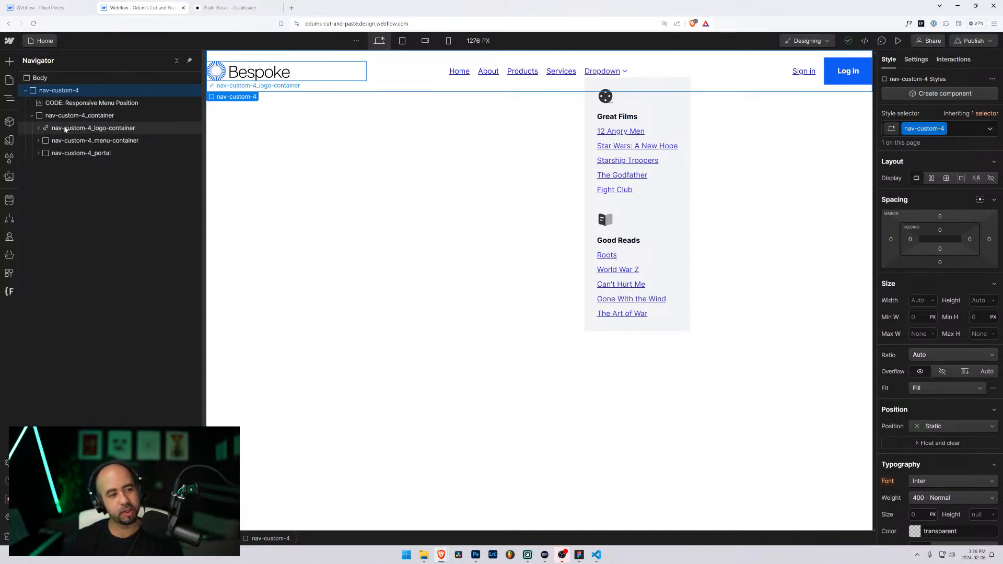
left_click(39, 141)
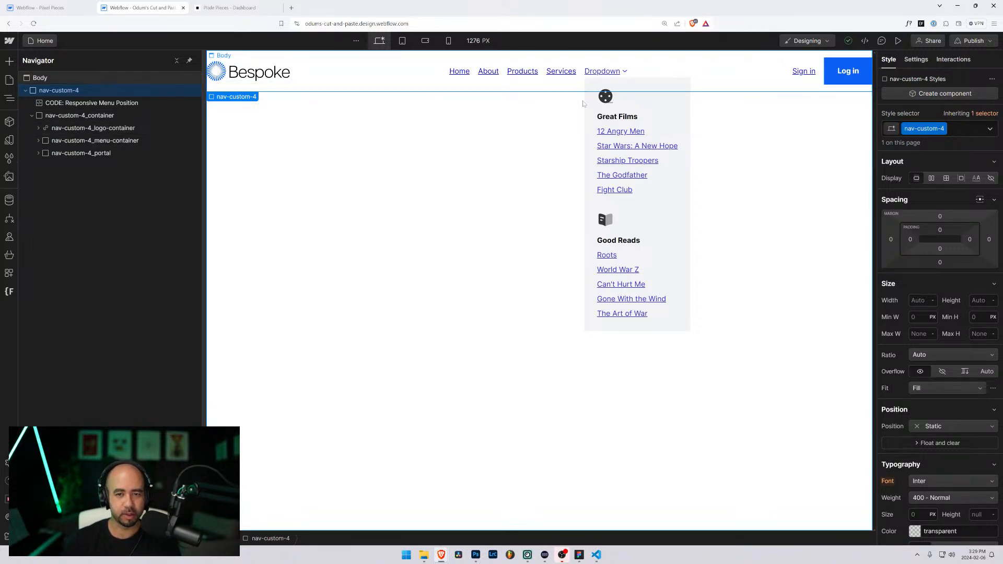
left_click(87, 153)
left_click(88, 116)
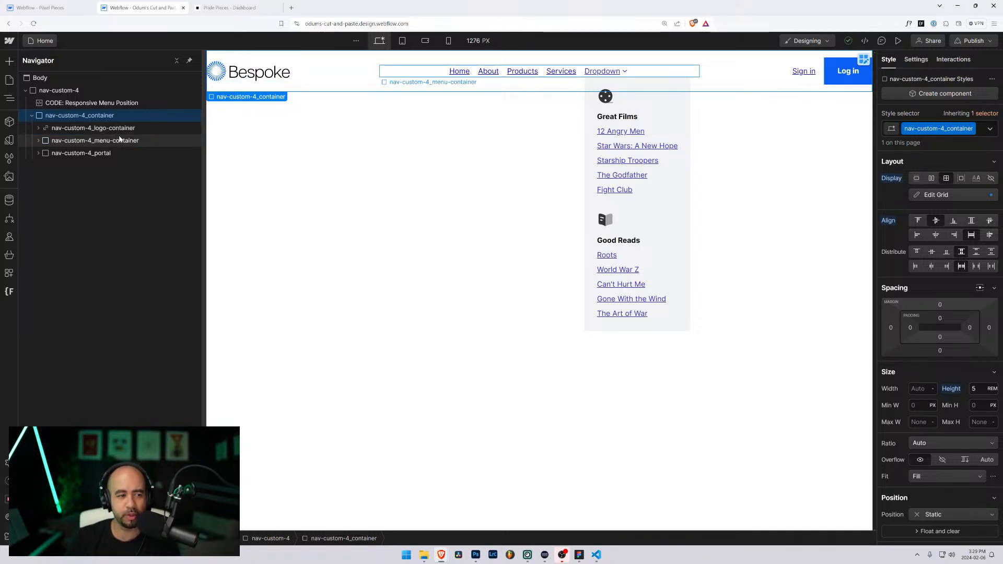
left_click(117, 127)
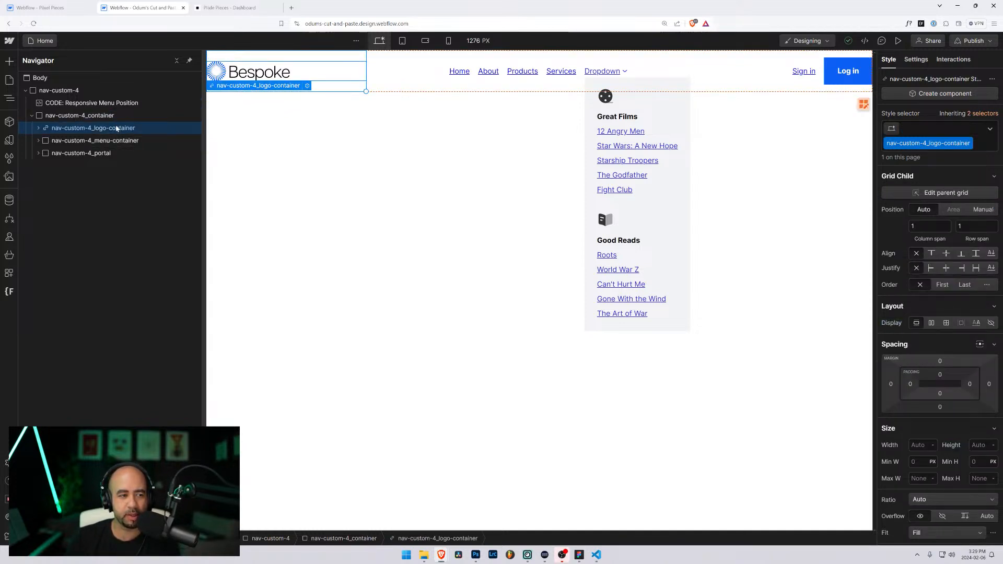
left_click(104, 116)
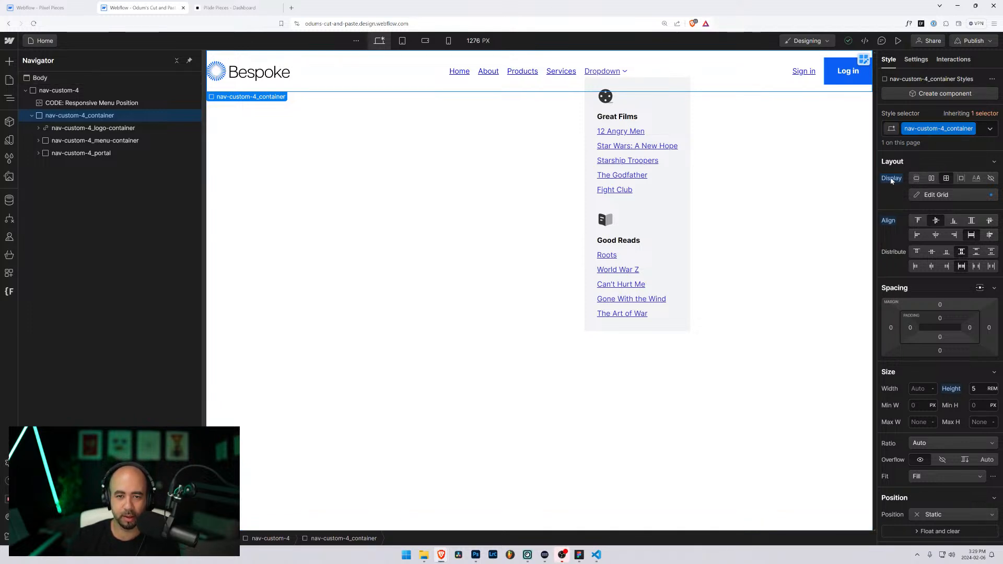
Step: Reset the nav container's Display from Grid, then inspect its logo, menu and portal children
left_click(892, 178, "alt")
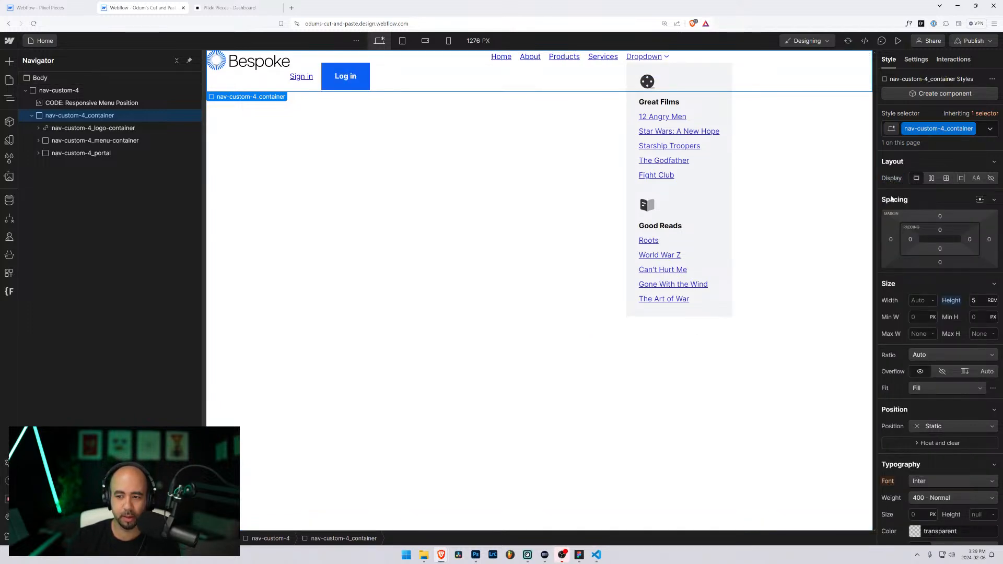
left_click(91, 130)
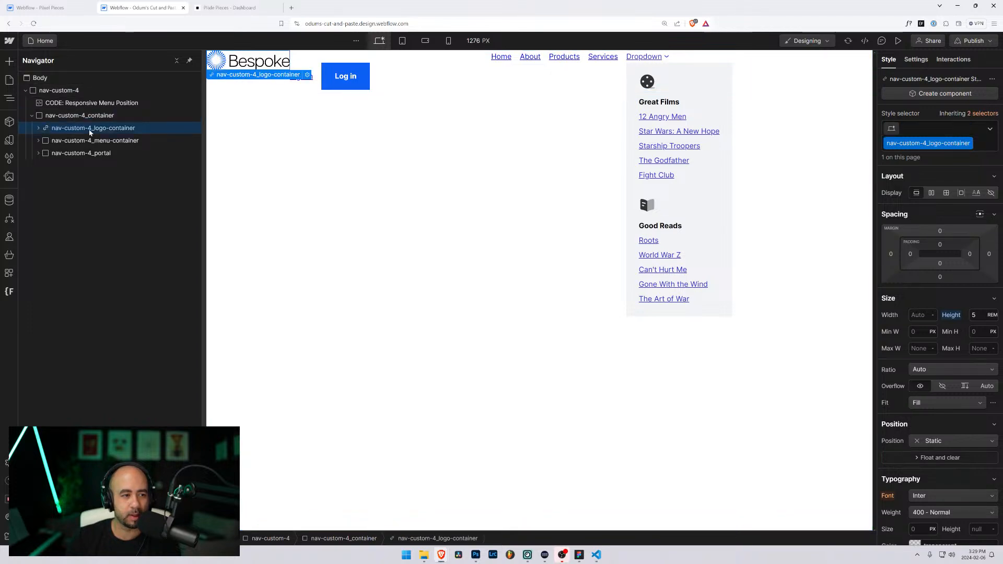
left_click(94, 142)
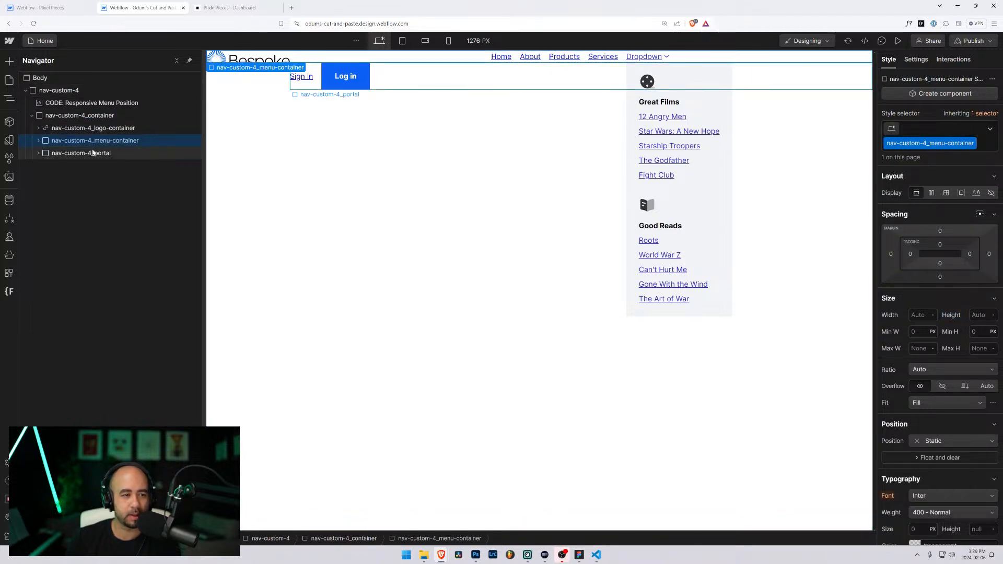
left_click(93, 154)
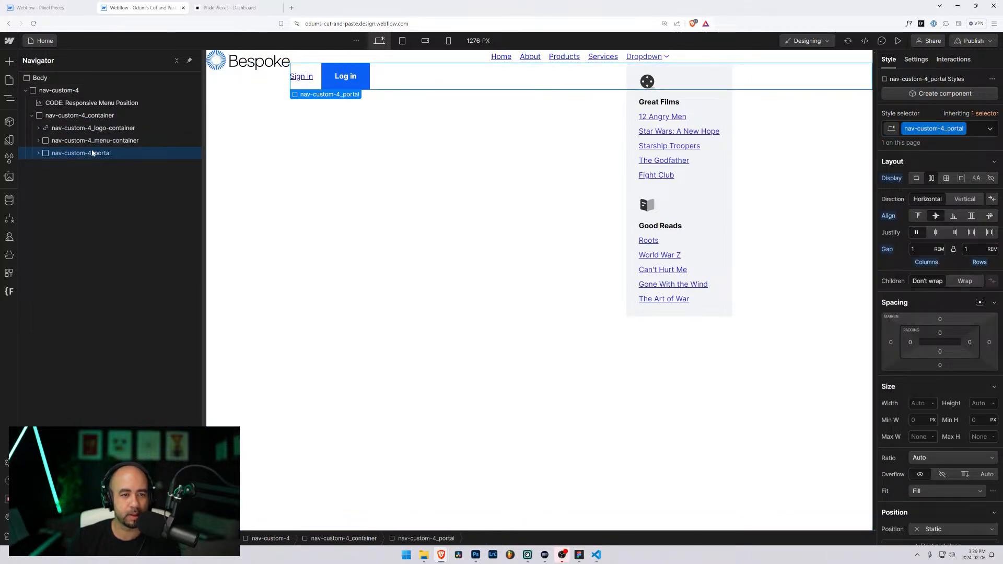
left_click(94, 128)
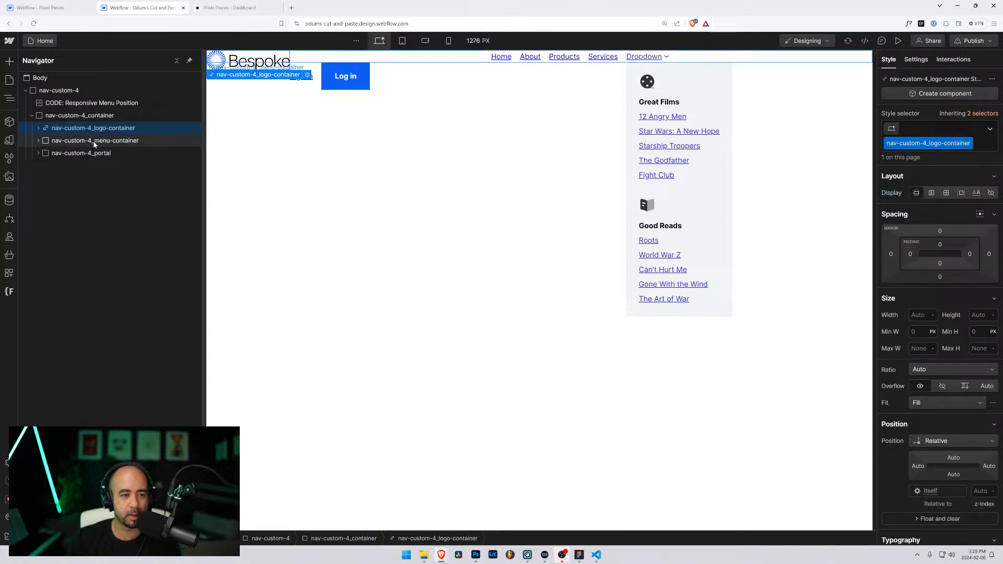
left_click(94, 144)
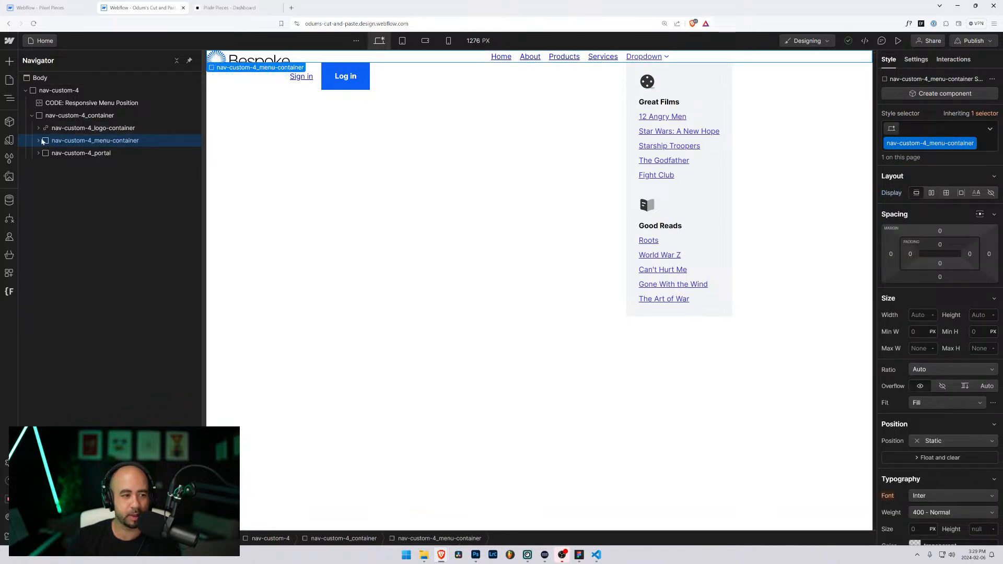
Step: Reset nav-custom-4_menu's Display from Flex to default, then reselect the menu and logo containers
left_click(39, 140)
left_click(78, 153)
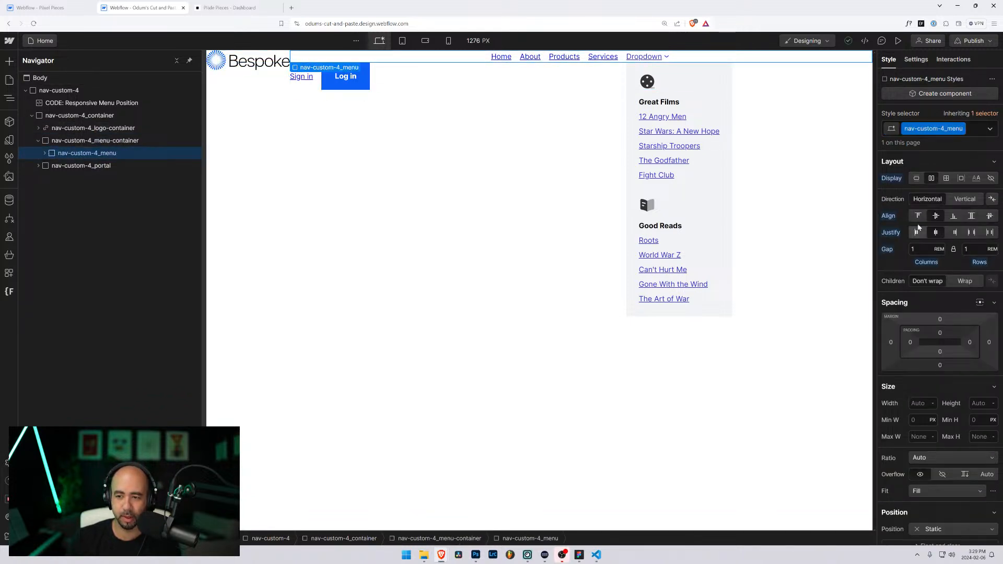
left_click(891, 179, "alt")
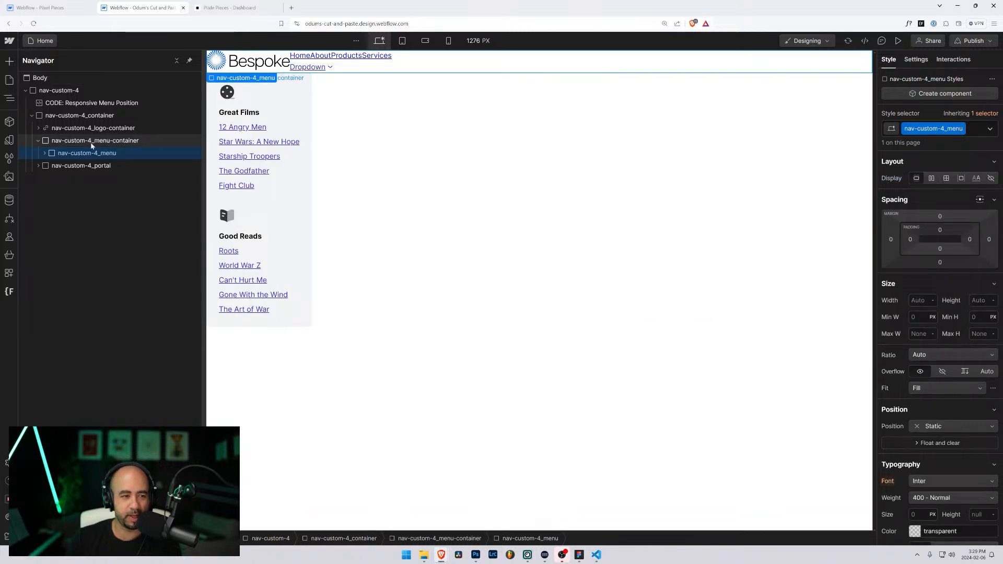
left_click(38, 141)
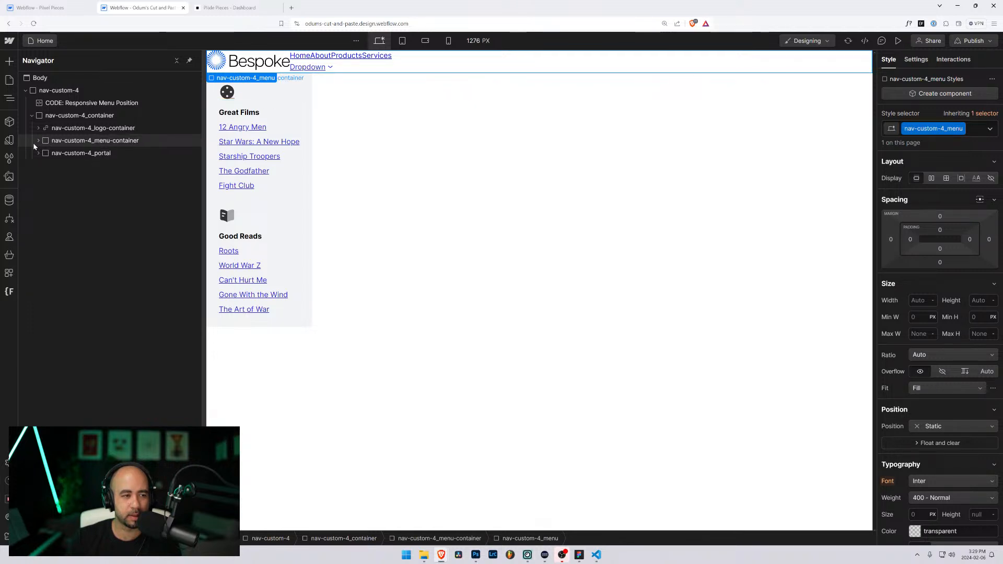
left_click(56, 138)
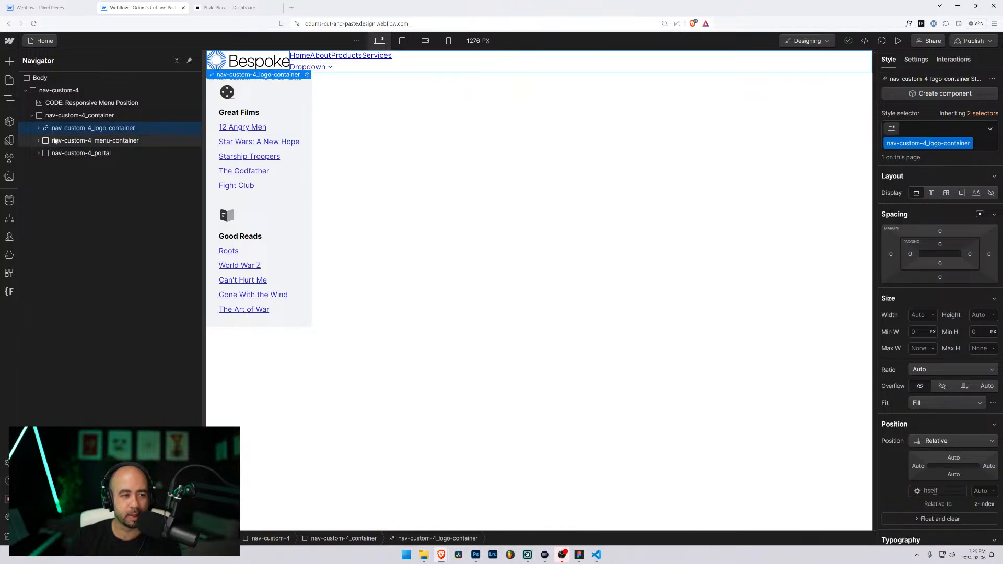
left_click(58, 132)
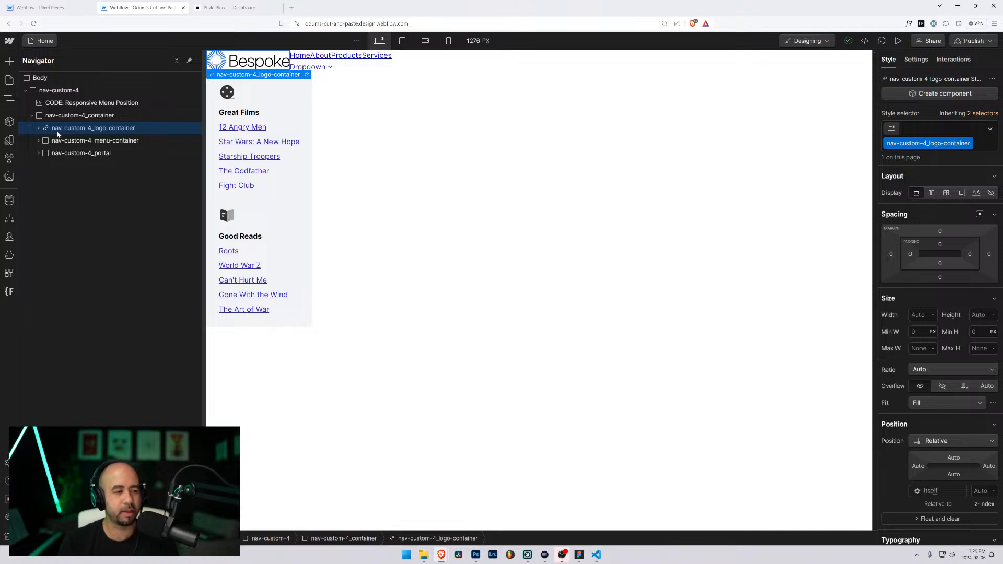
Step: Try wrapping the logo in a flex block, undo it, reselect logo-container, and open Help
left_click(68, 116)
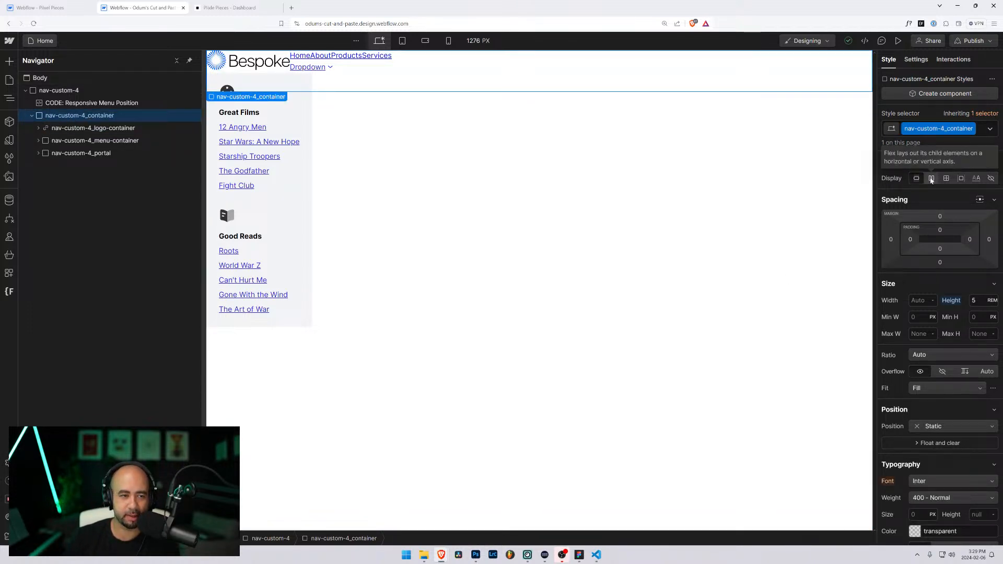
left_click(109, 129)
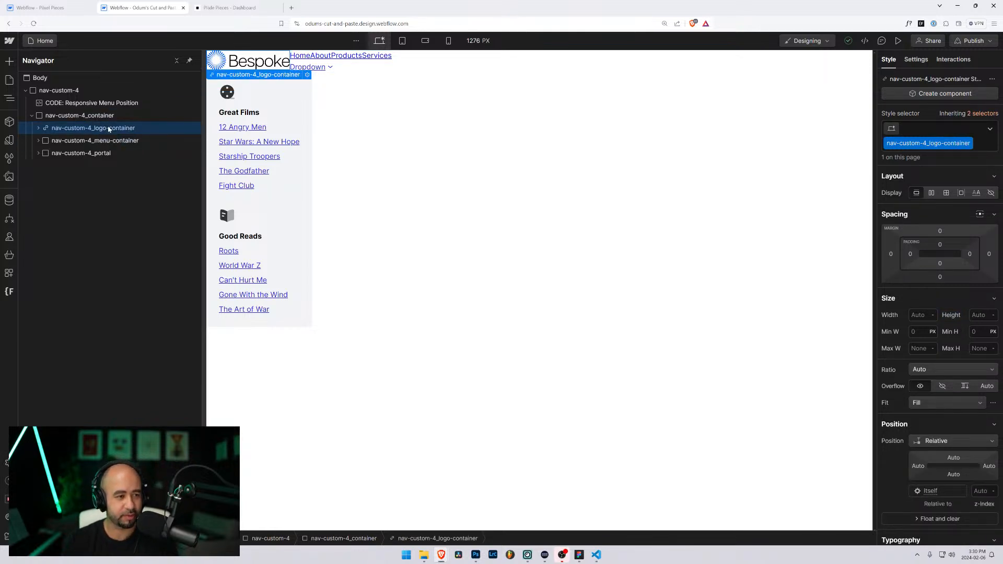
key("Down")
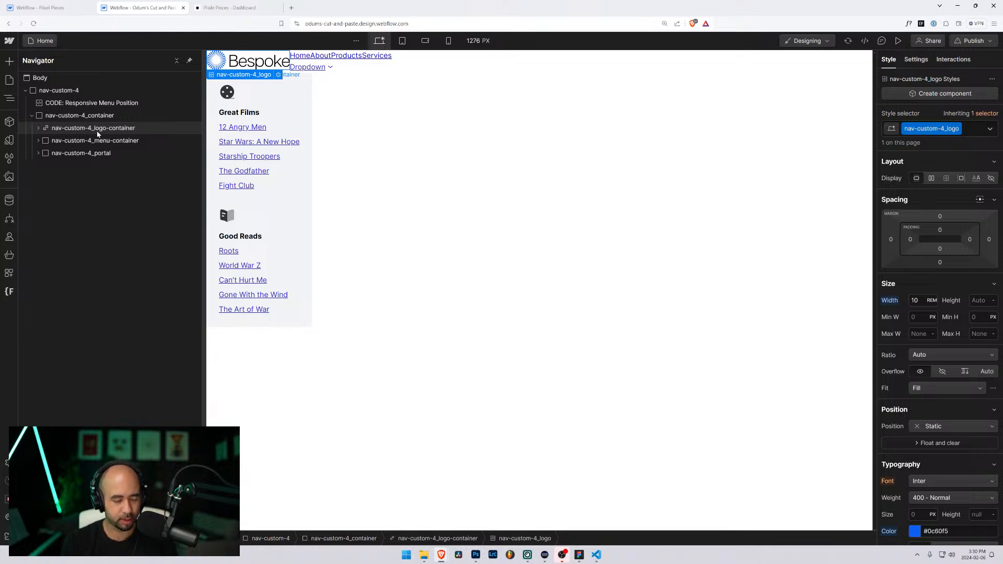
key("ctrl+v")
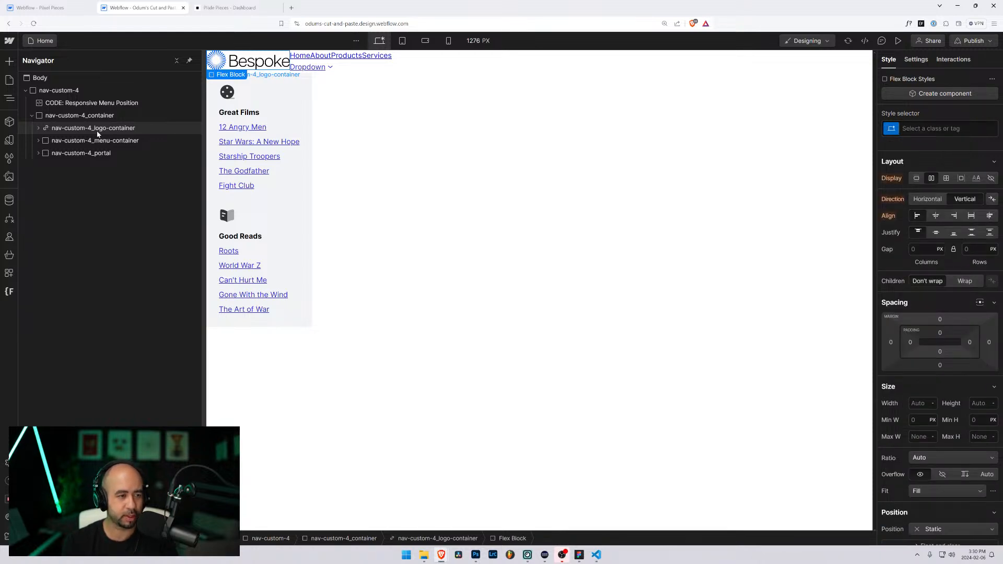
key("Delete")
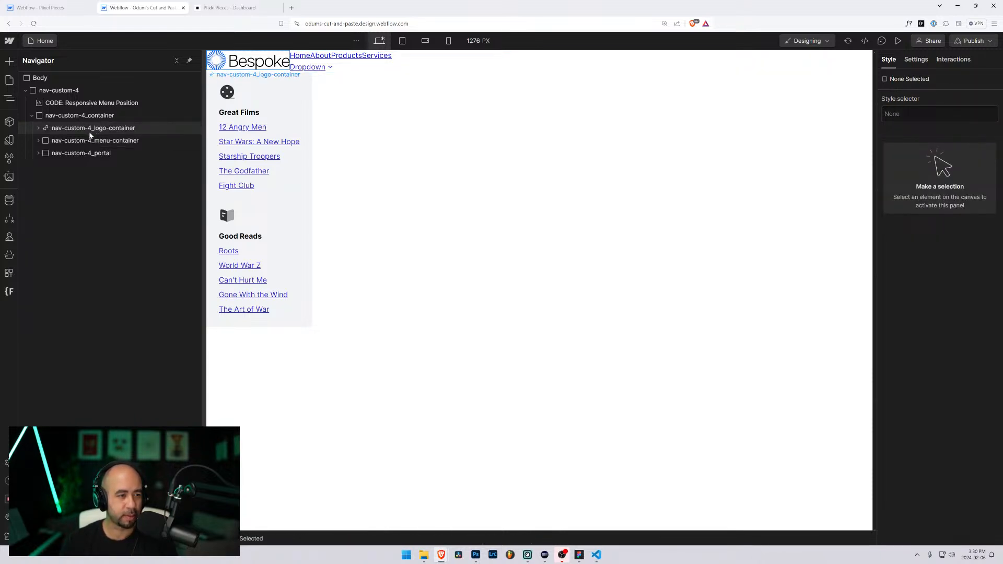
left_click(90, 132)
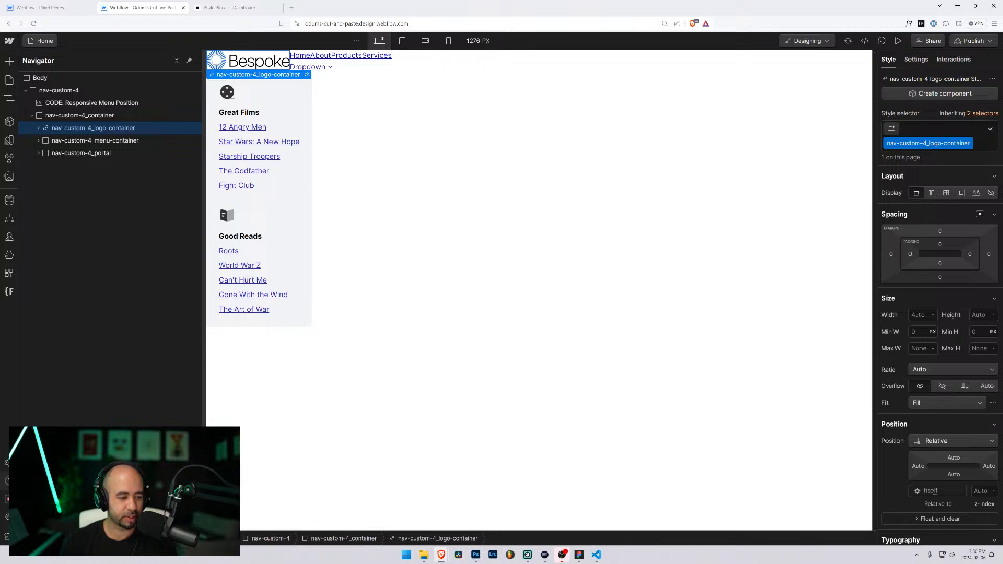
left_click(8, 480)
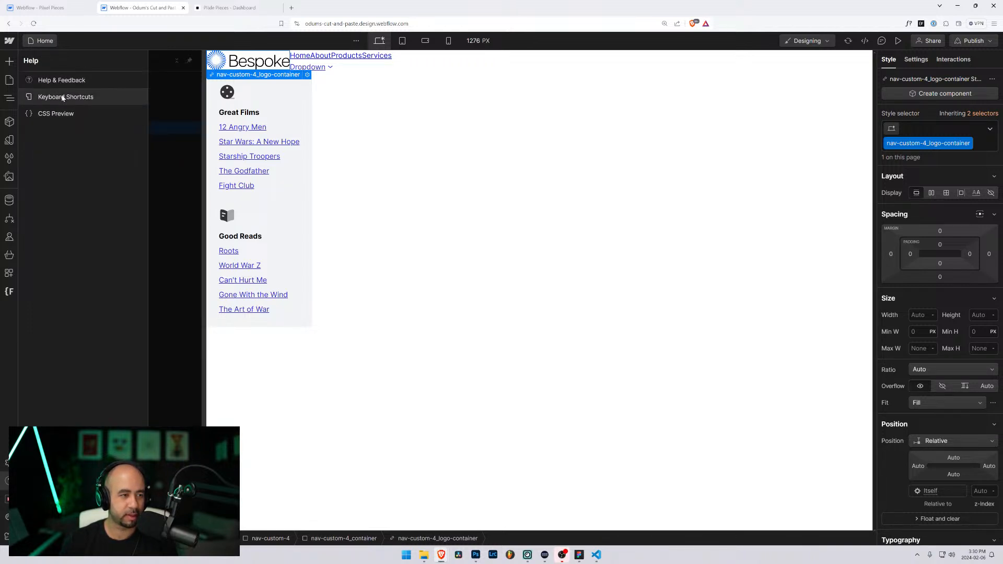
Step: Look up the Wrap element in Div block shortcut in the Keyboard Shortcuts reference, then close it
left_click(63, 98)
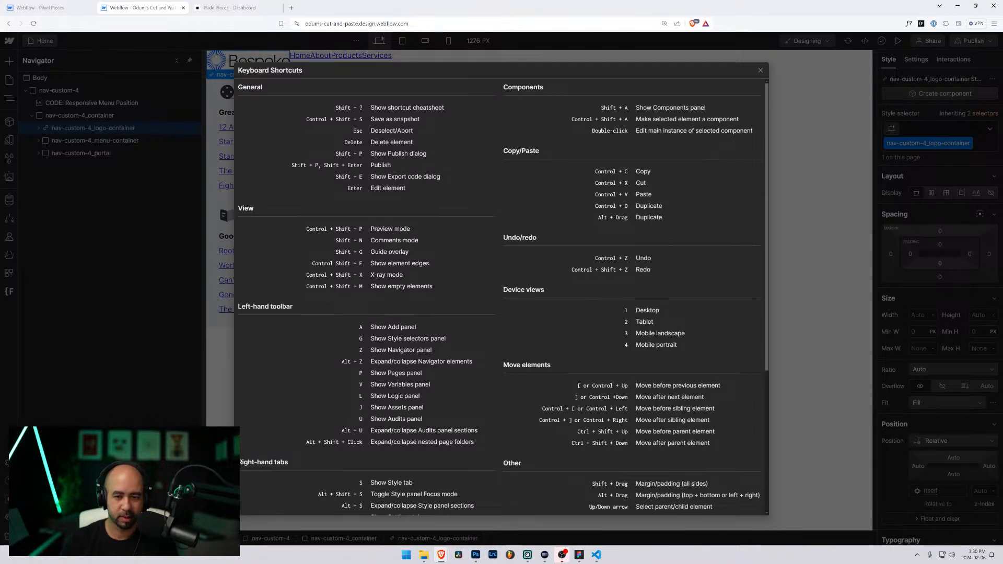
scroll(532, 396, "down", 3)
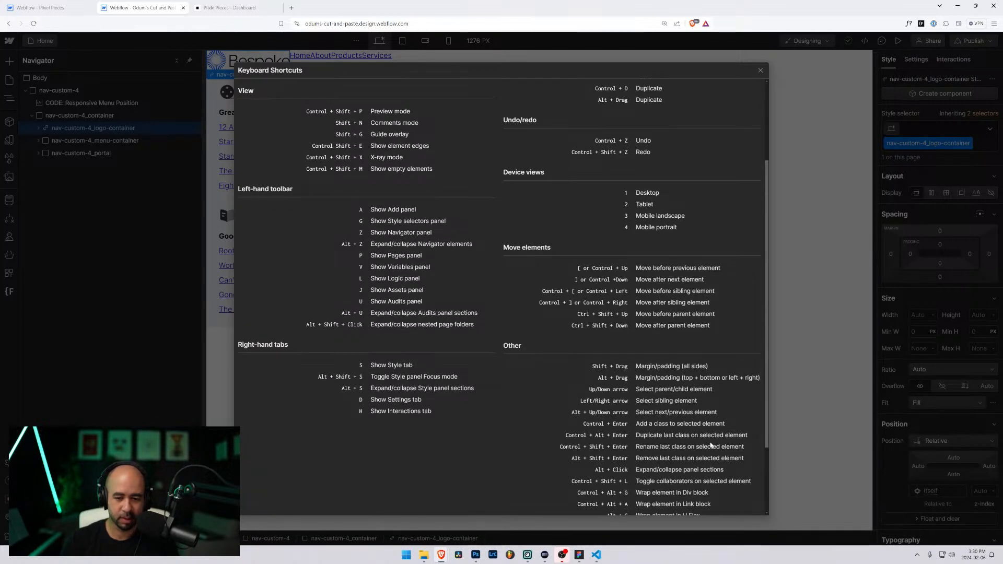
scroll(622, 397, "down", 2)
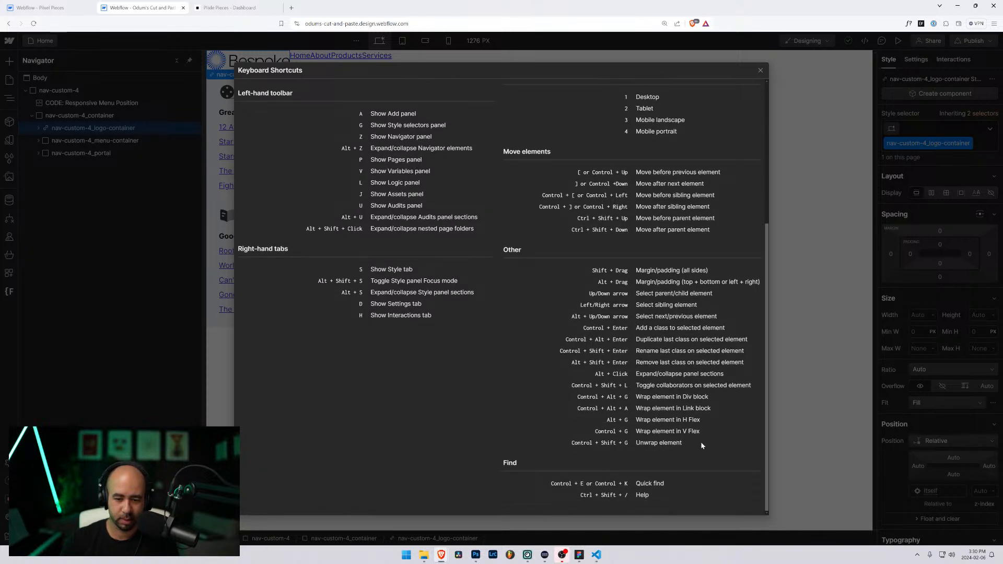
left_click_drag(709, 397, 598, 398)
left_click(598, 398)
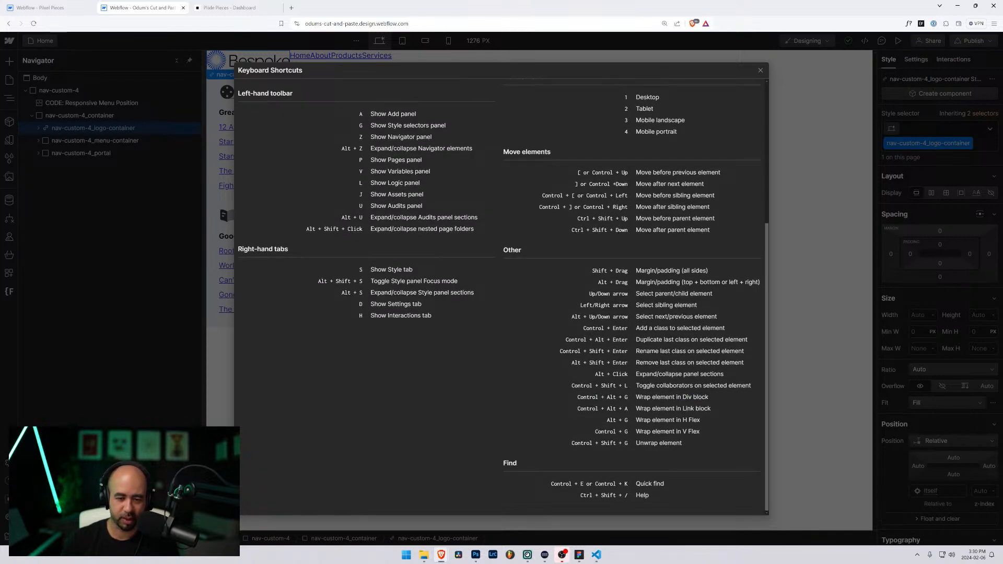
left_click(760, 70)
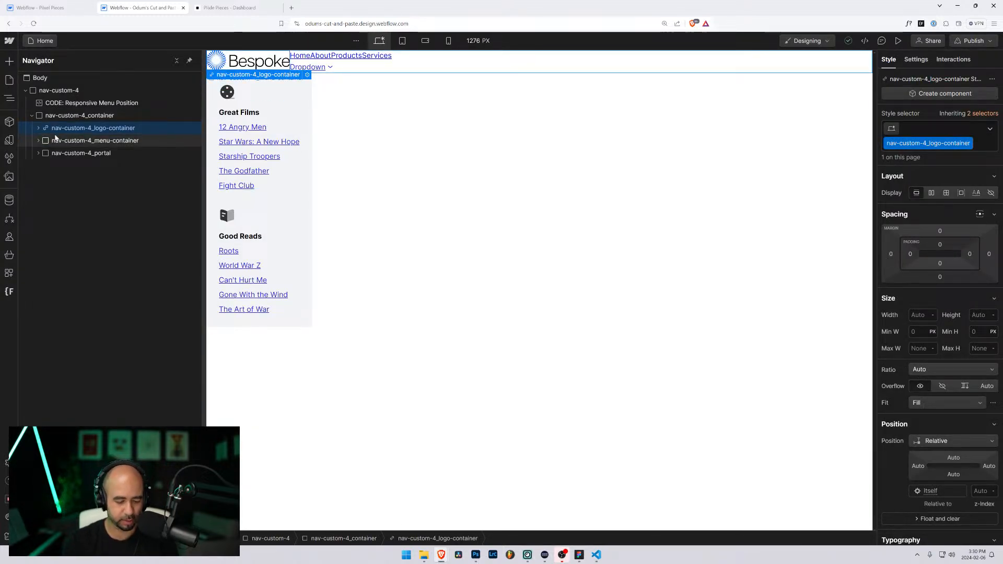
Step: Wrap the logo and menu containers together in a new Div Block, logo above menu
key("ctrl+alt+g")
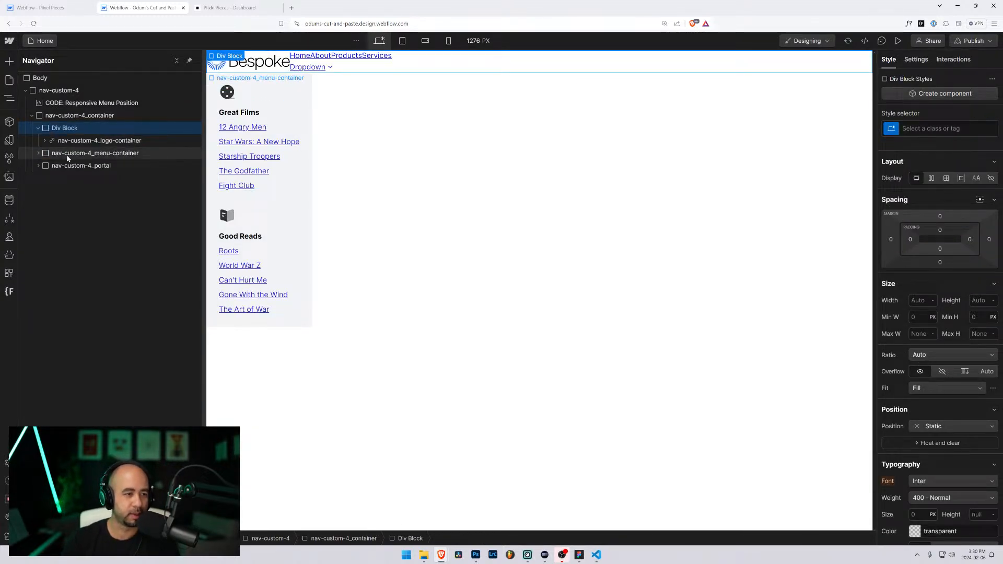
left_click_drag(67, 156, 69, 136)
left_click(39, 128)
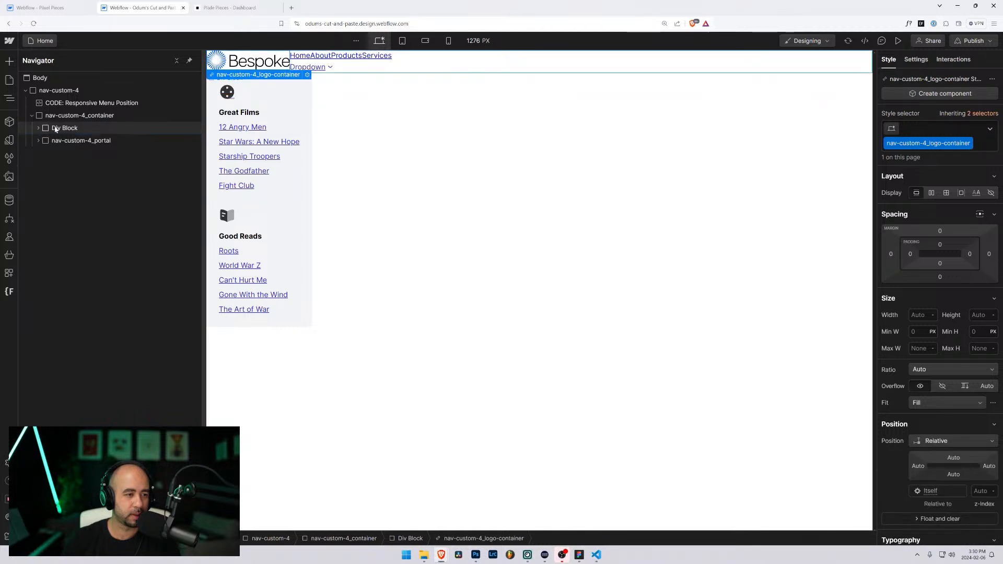
Step: Set nav-custom-4_container to Display Flex with Justify Space Between
left_click(55, 128)
left_click(47, 116)
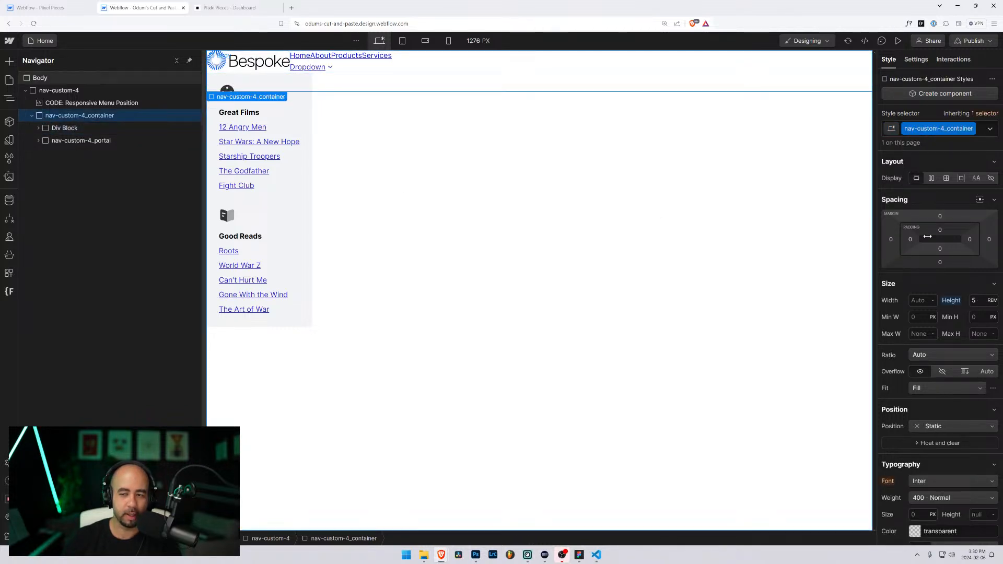
left_click(931, 179)
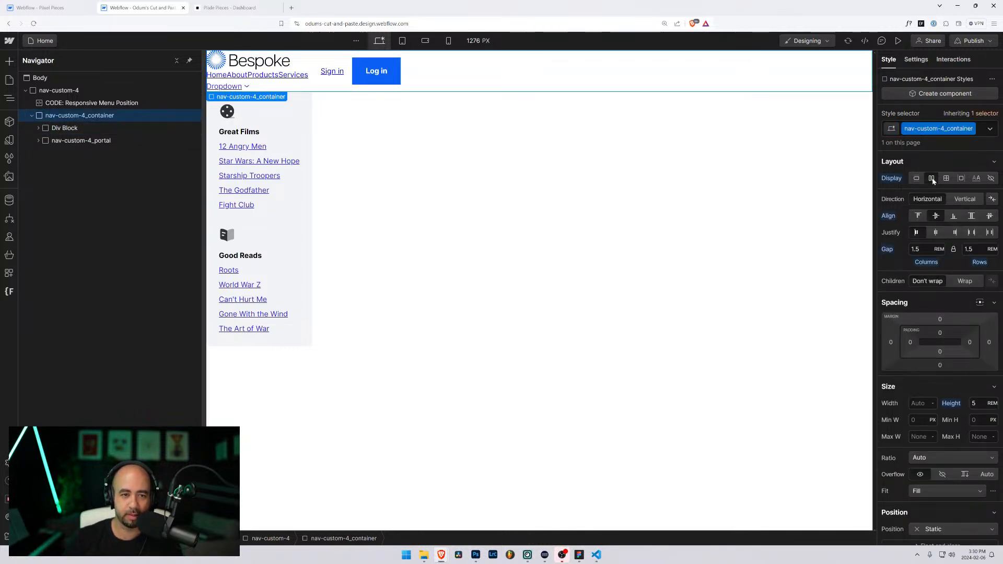
left_click(971, 233)
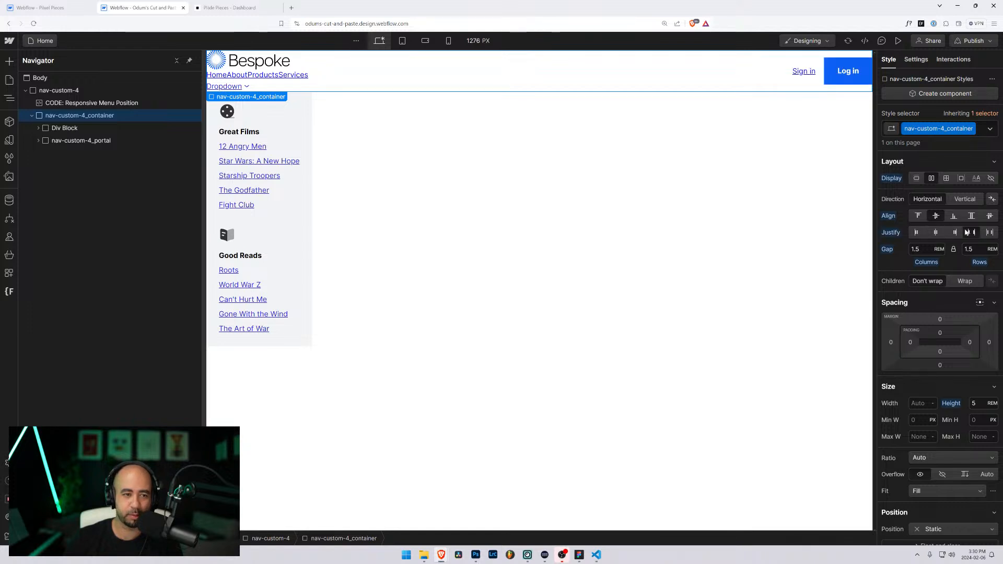
left_click(143, 128)
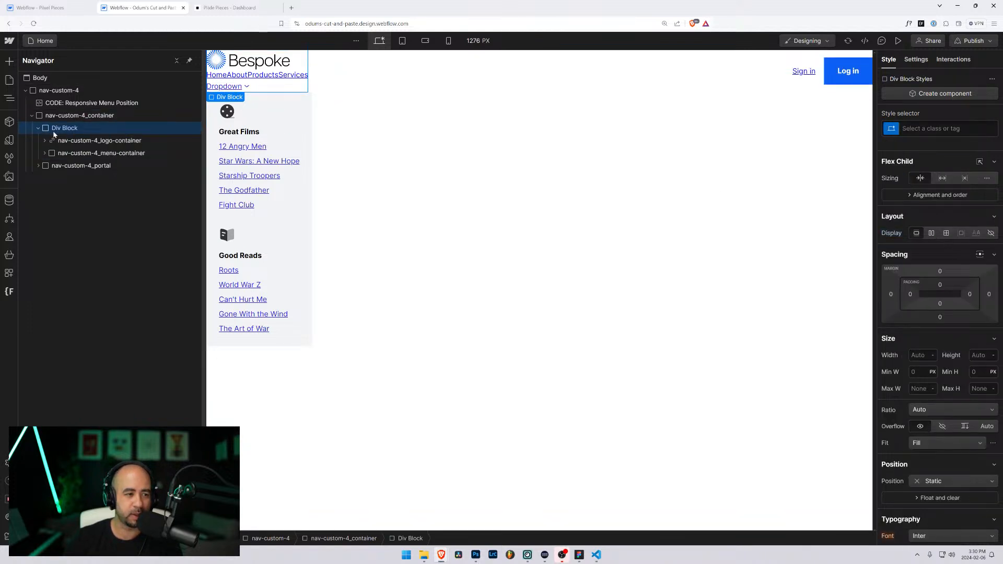
Step: Give the Div Block the class nav-custom-4_logo-menu and make it a flex row aligned center
left_click(935, 128)
type("na")
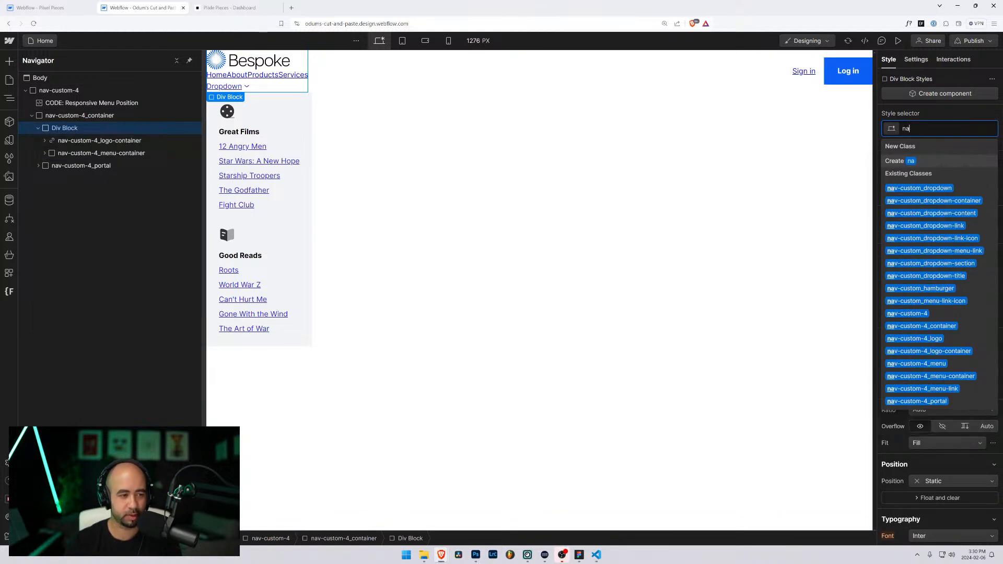
type("v-custom")
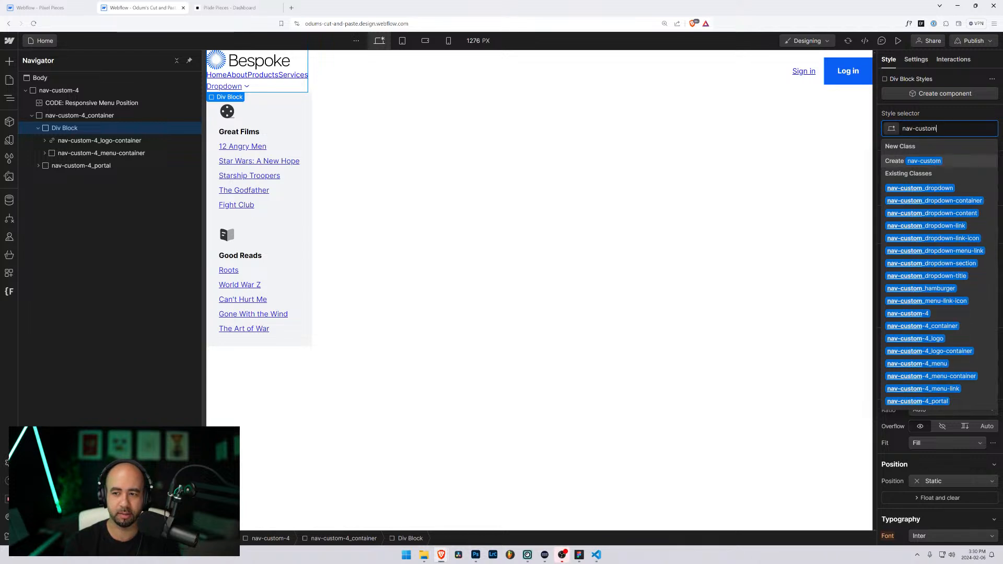
type("-4")
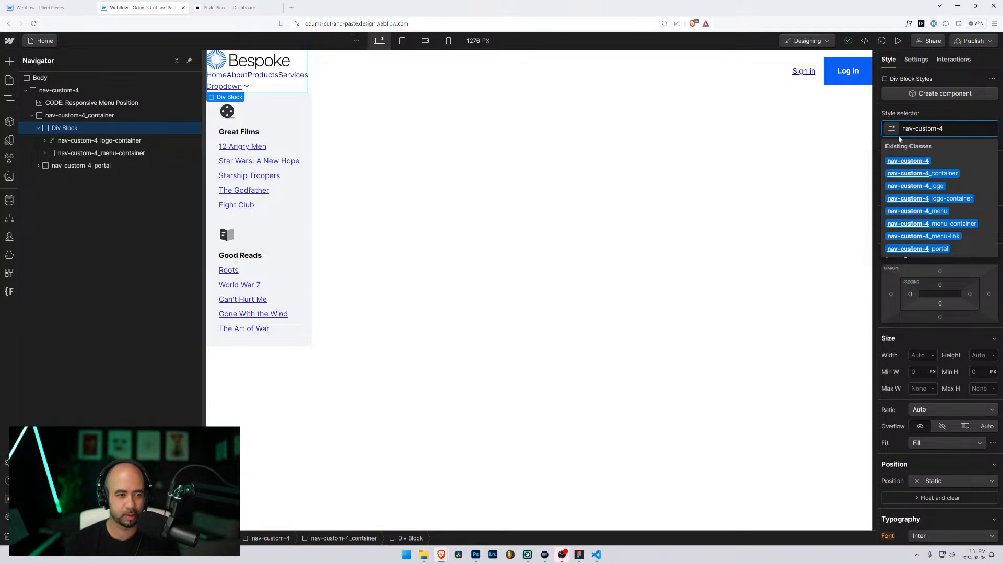
type("_lo")
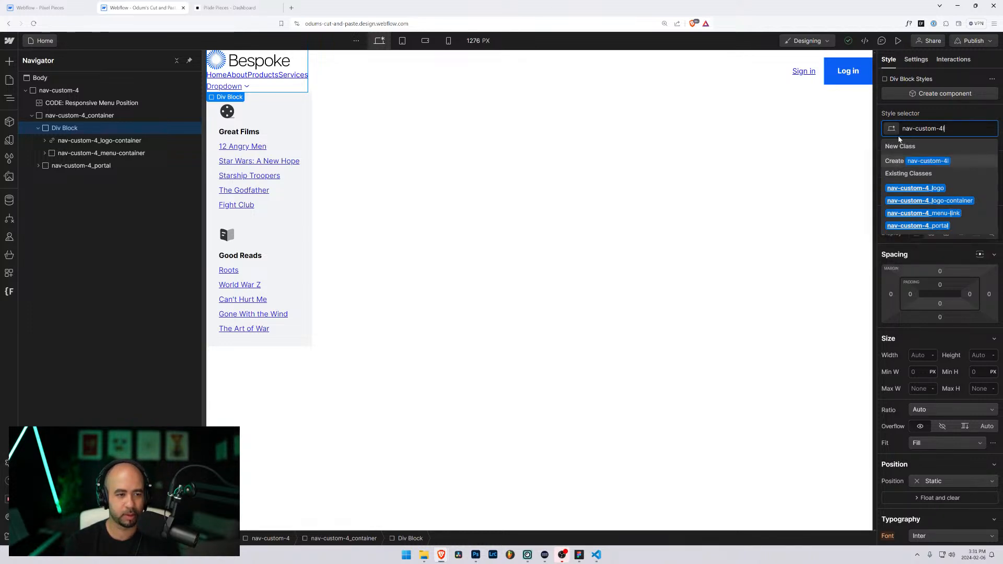
key("BackSpace")
key("BackSpace")
key("BackSpace")
key("BackSpace")
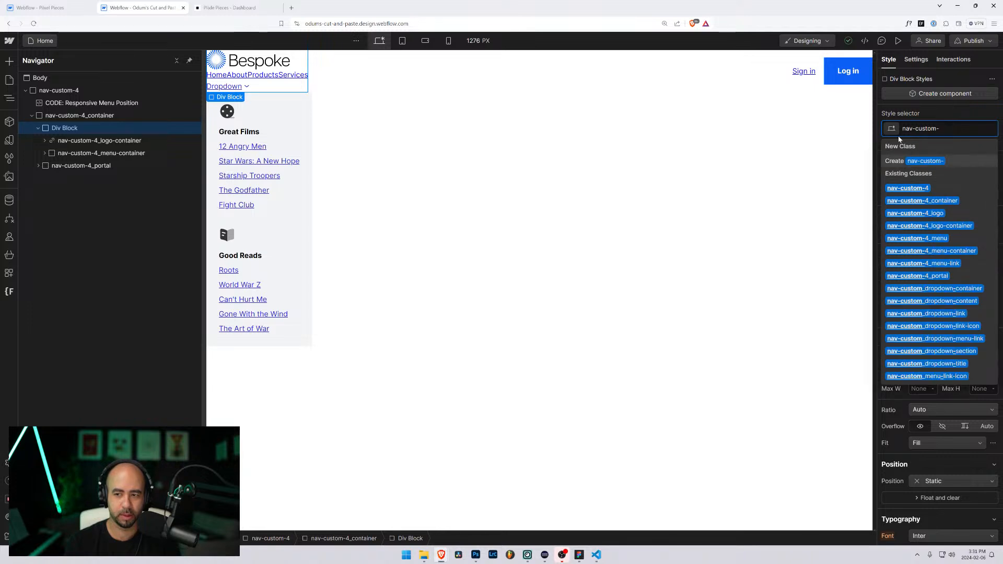
type("4_logo-=")
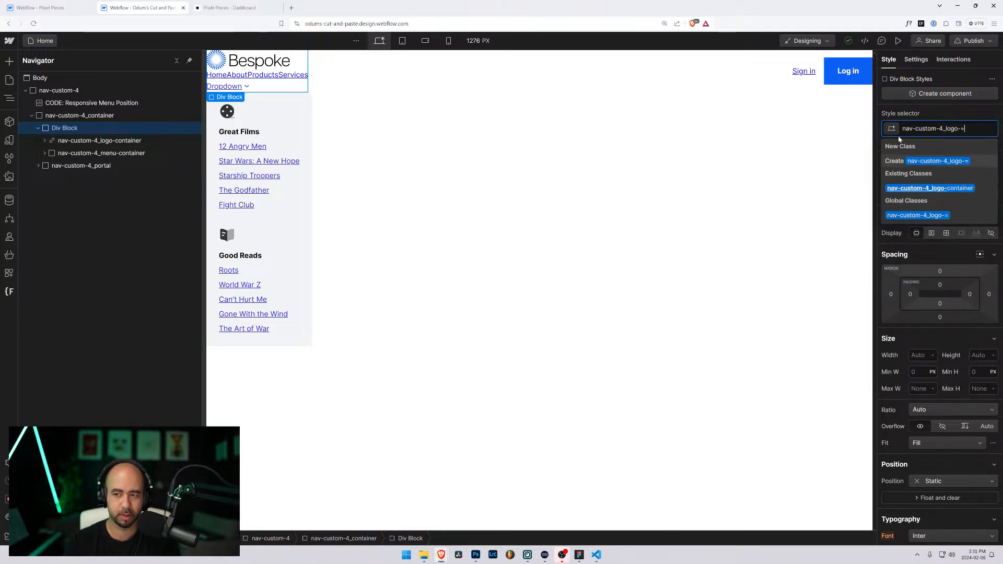
key("BackSpace")
type("menu")
key("Return")
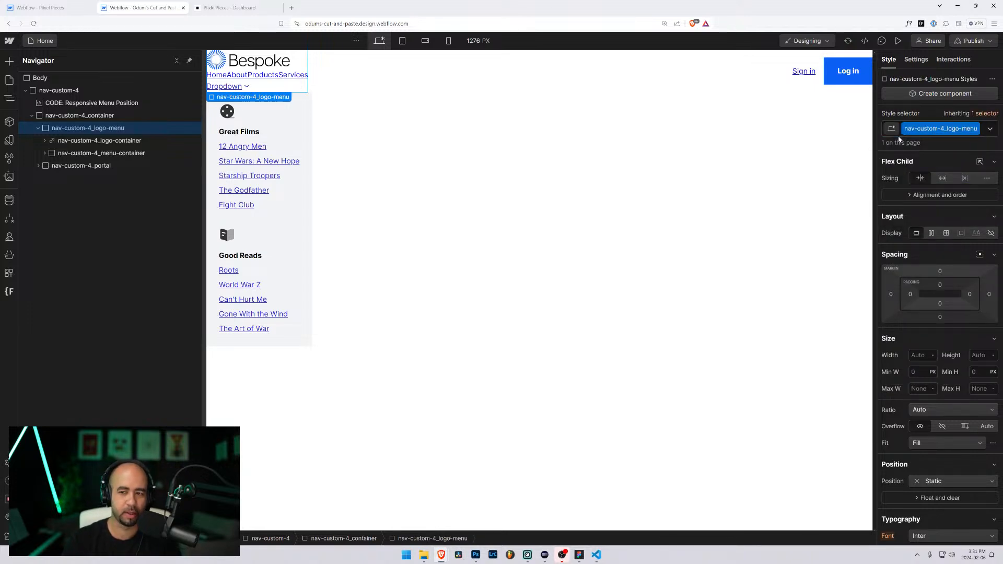
left_click(931, 234)
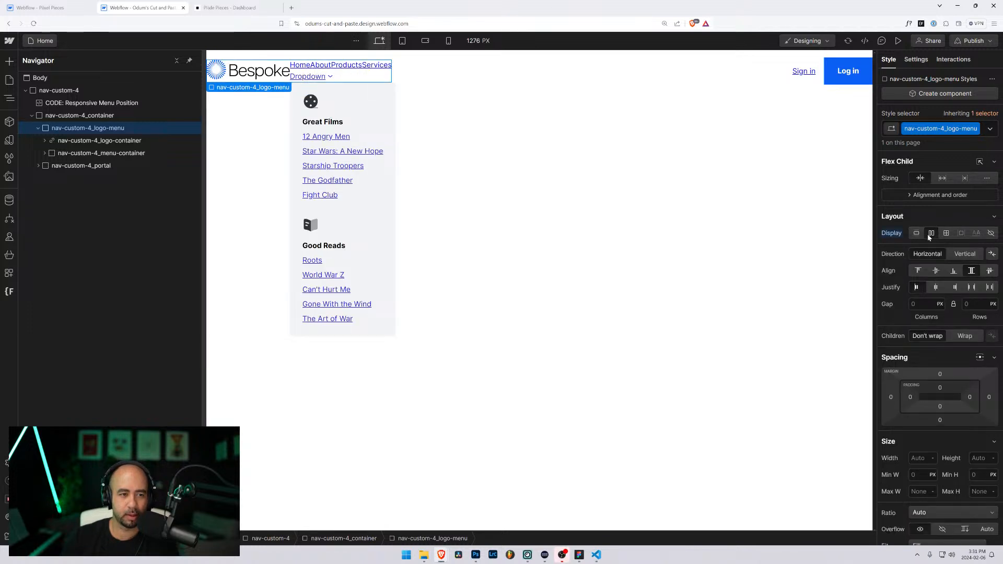
left_click(935, 270)
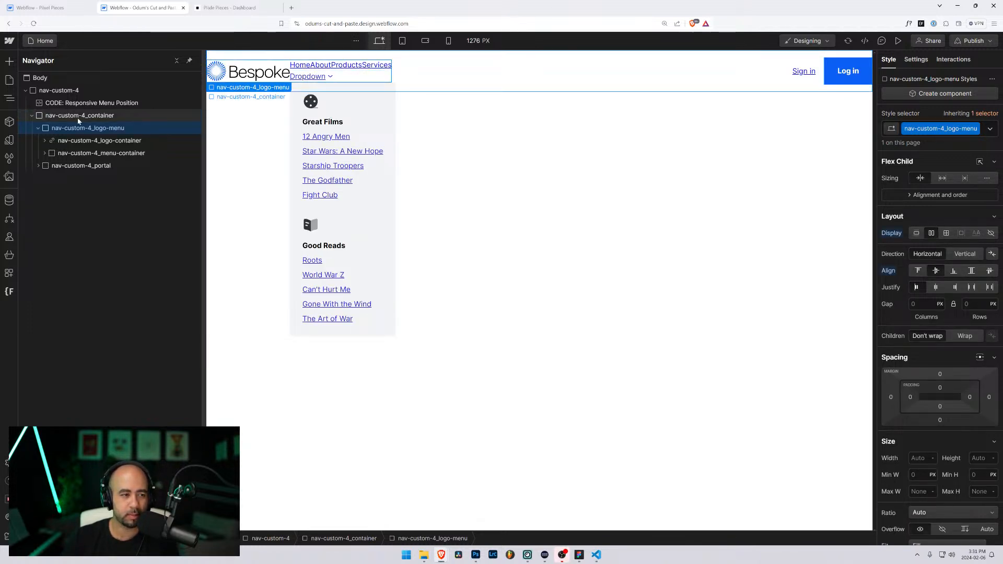
Step: Set nav-custom-4_menu to Display Flex so the menu links run horizontally
left_click(75, 152)
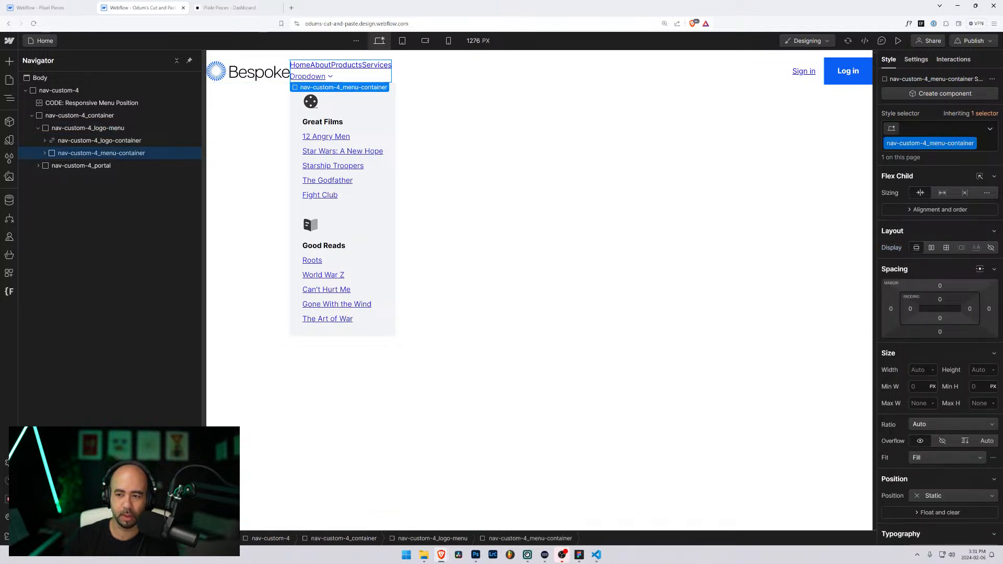
left_click(44, 153)
left_click(74, 166)
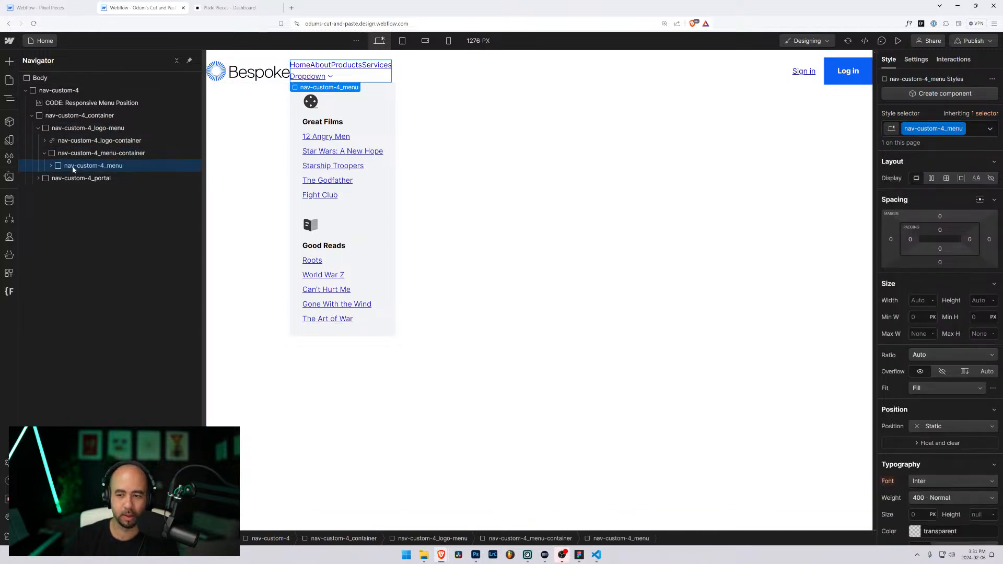
scroll(916, 464, "down", 5)
scroll(916, 464, "up", 5)
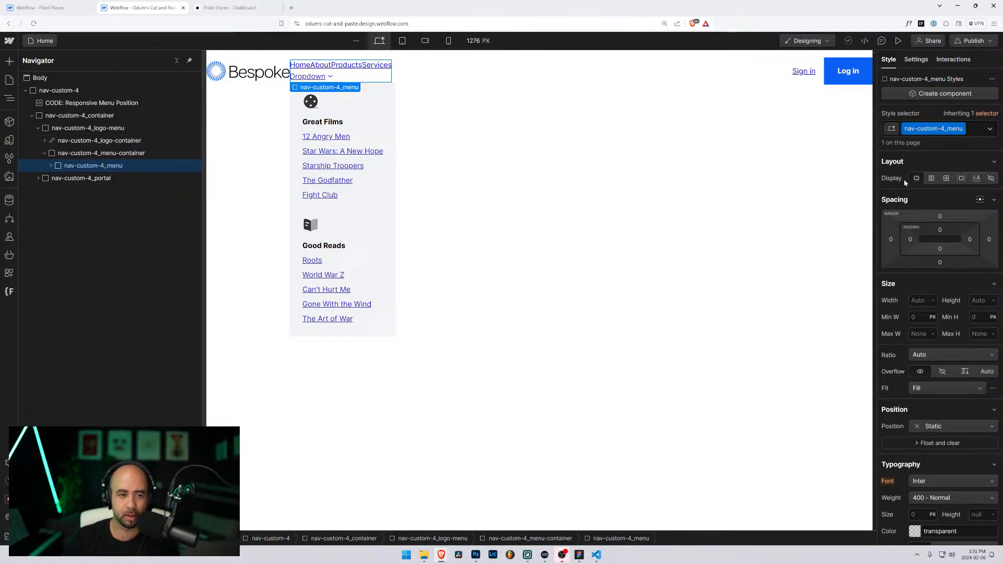
left_click(931, 178)
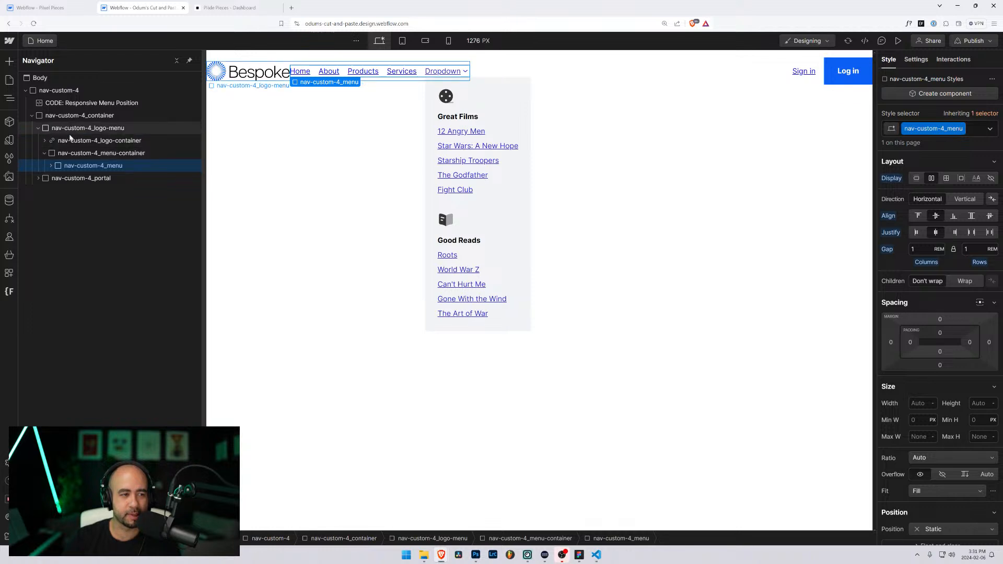
Step: Set the nav-custom-4_logo-menu wrapper's Gap to 2rem
left_click(52, 130)
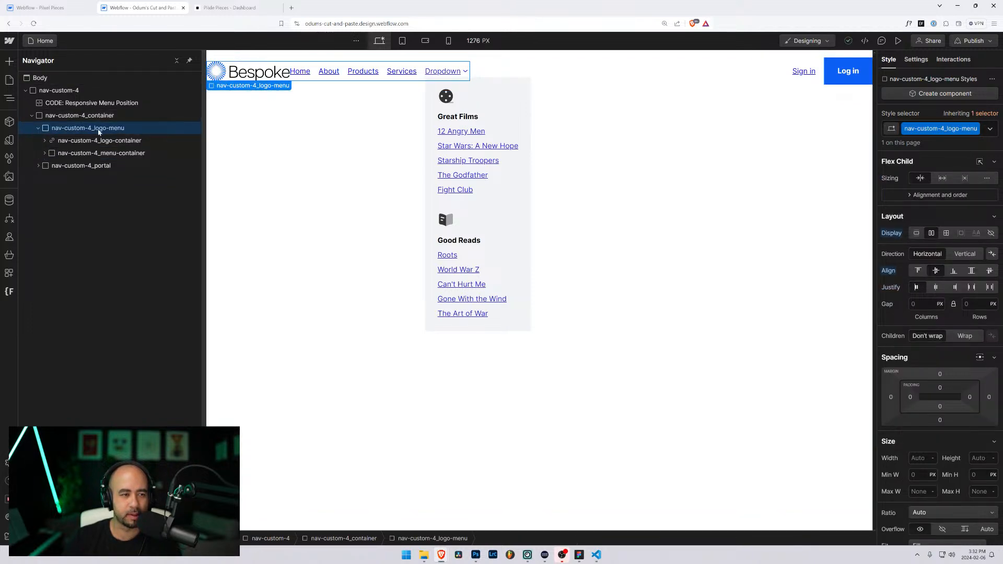
left_click(922, 304)
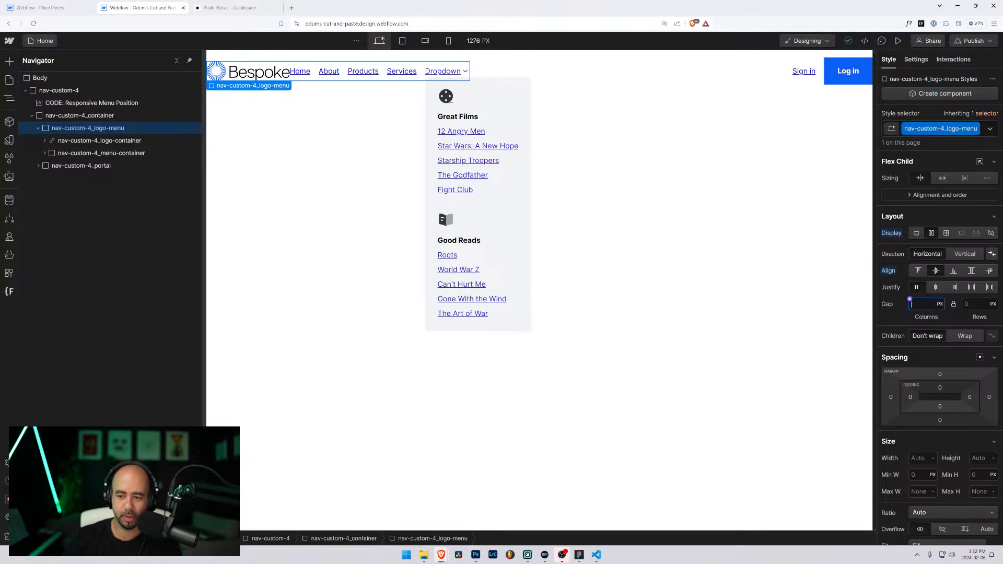
type("2")
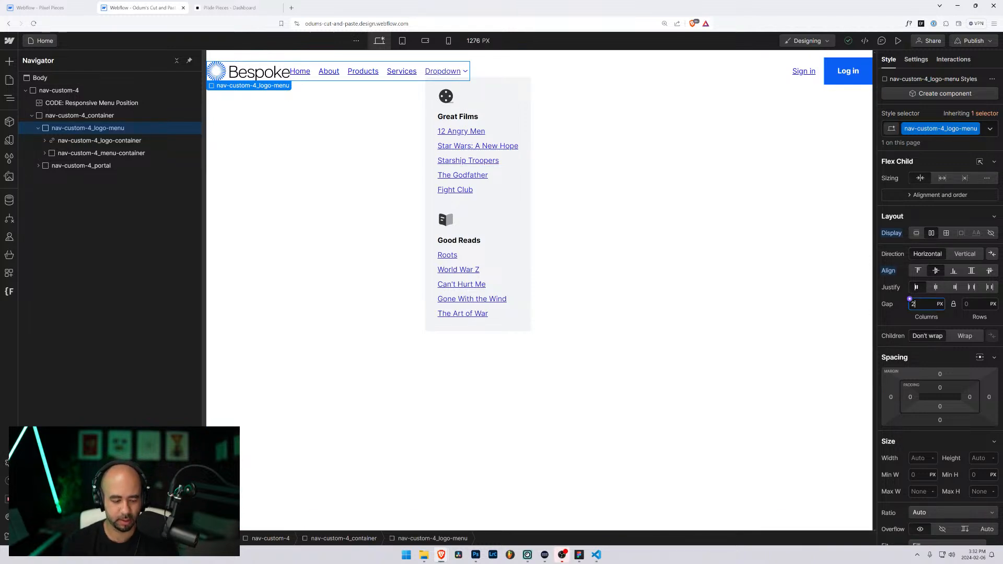
type("rem")
key("Return")
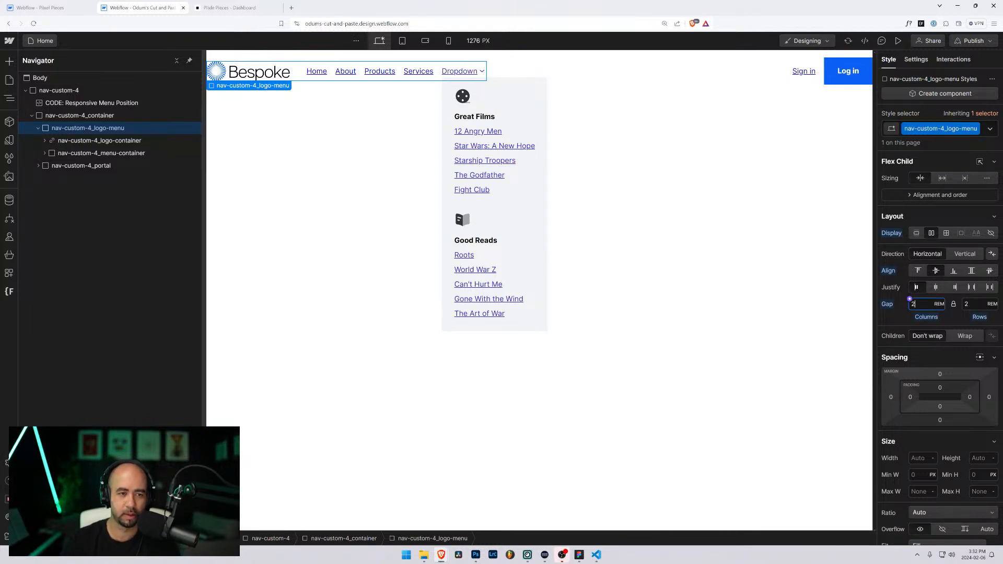
left_click(636, 270)
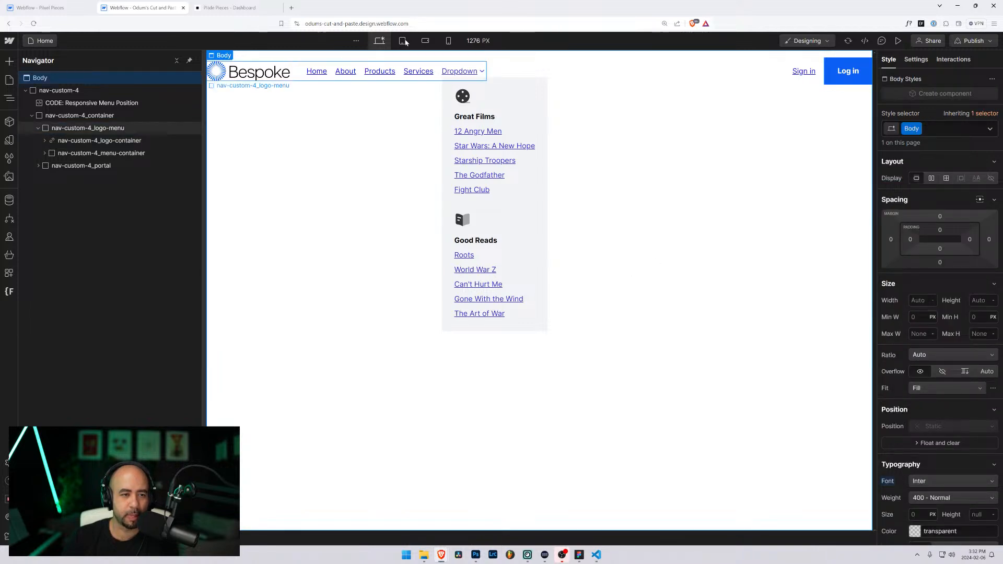
Step: Switch to the 768 px Tablet breakpoint and select nav-custom-4_menu-container under nav-custom-4_logo-menu
left_click(403, 41)
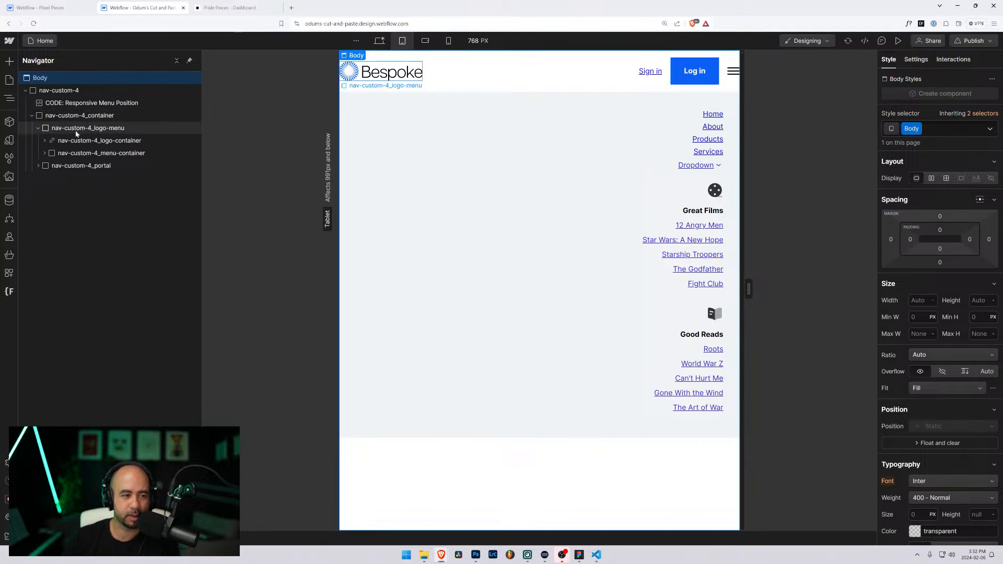
left_click(37, 128)
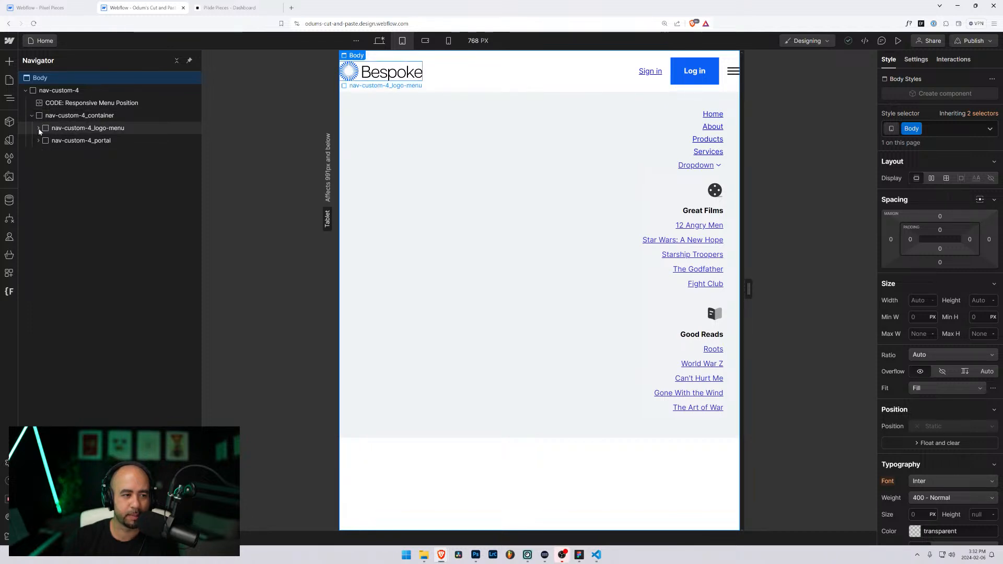
left_click(38, 128)
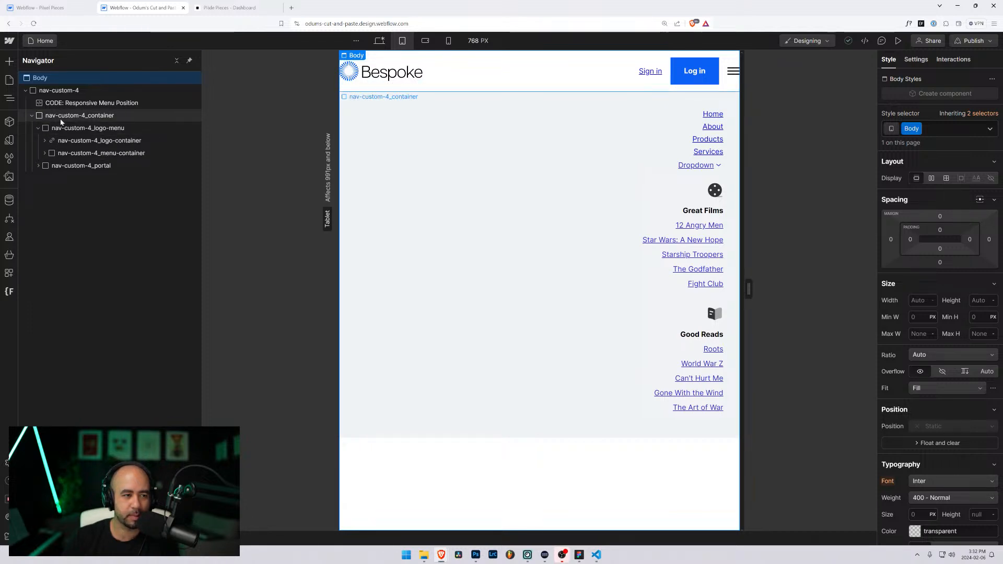
left_click(68, 140)
left_click(67, 154)
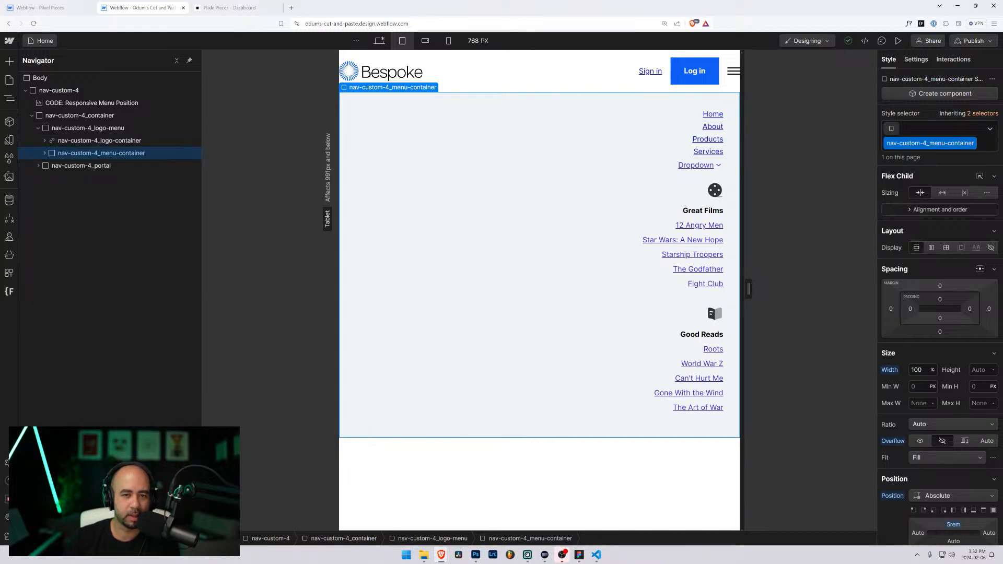
Step: In Preview, test the hamburger menu and films-and-books dropdown at mobile and tablet widths, then exit
left_click(898, 41)
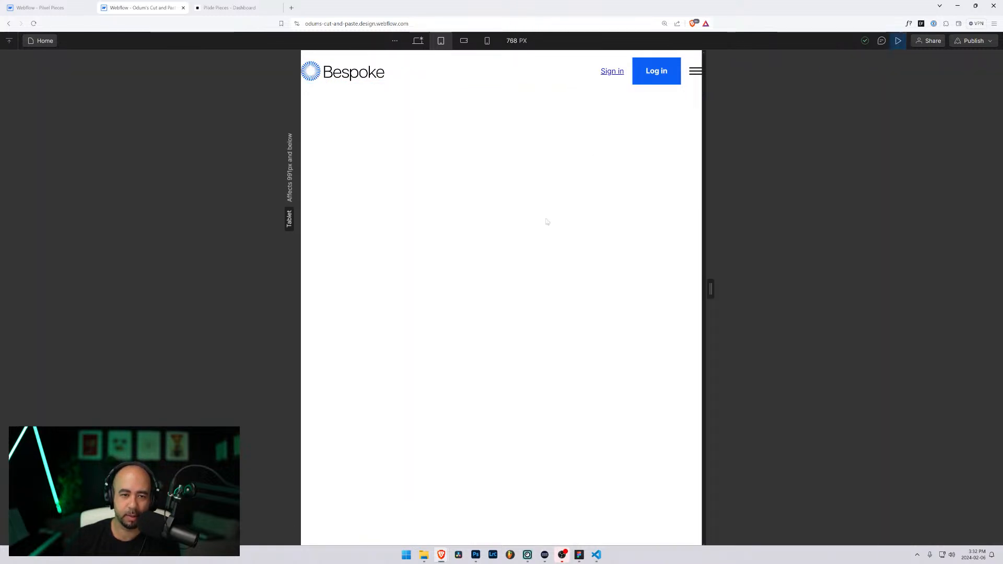
left_click(695, 72)
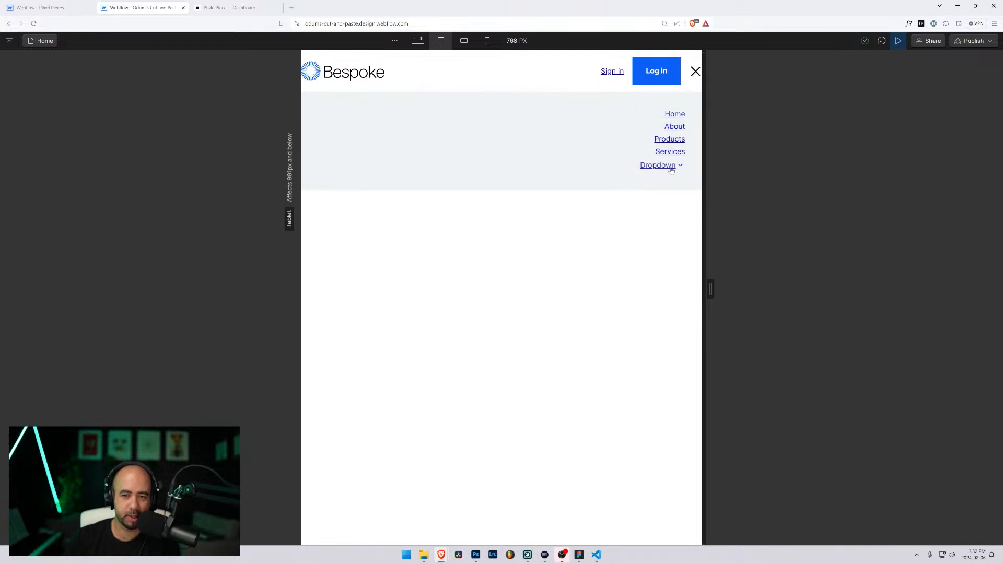
left_click(672, 166)
left_click_drag(711, 288, 638, 290)
left_click(623, 72)
left_click(623, 73)
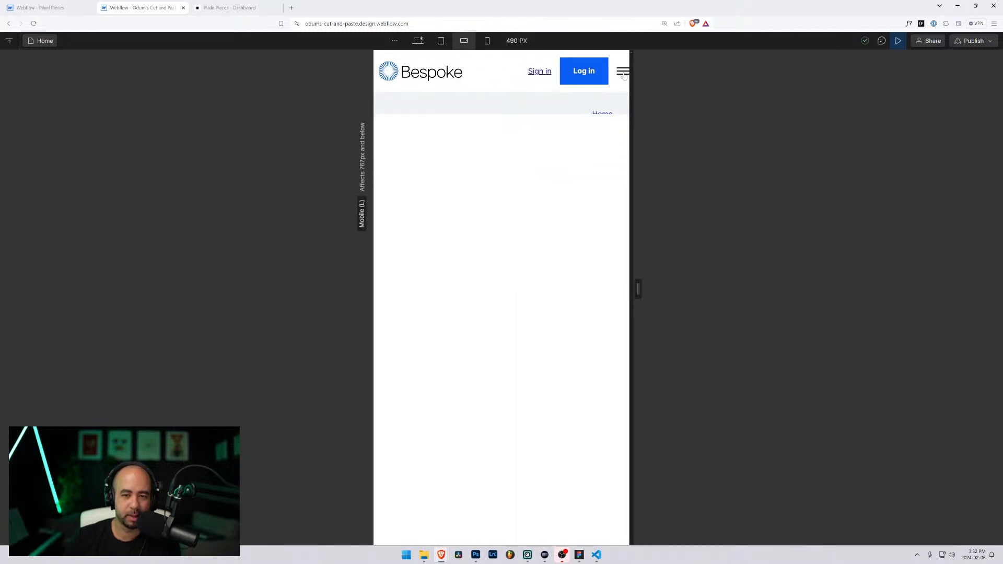
left_click(623, 73)
left_click(601, 166)
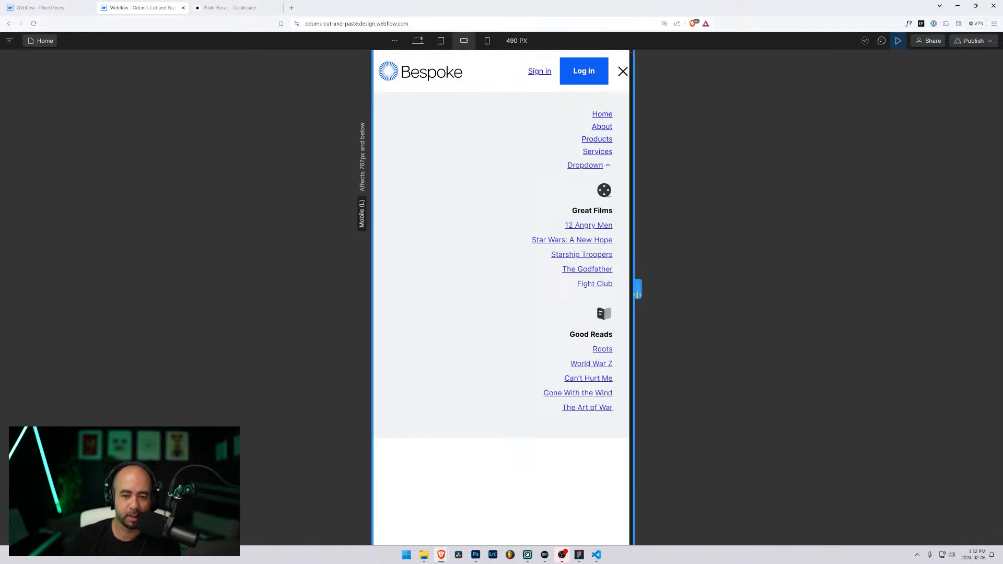
left_click_drag(637, 293, 773, 293)
left_click(898, 40)
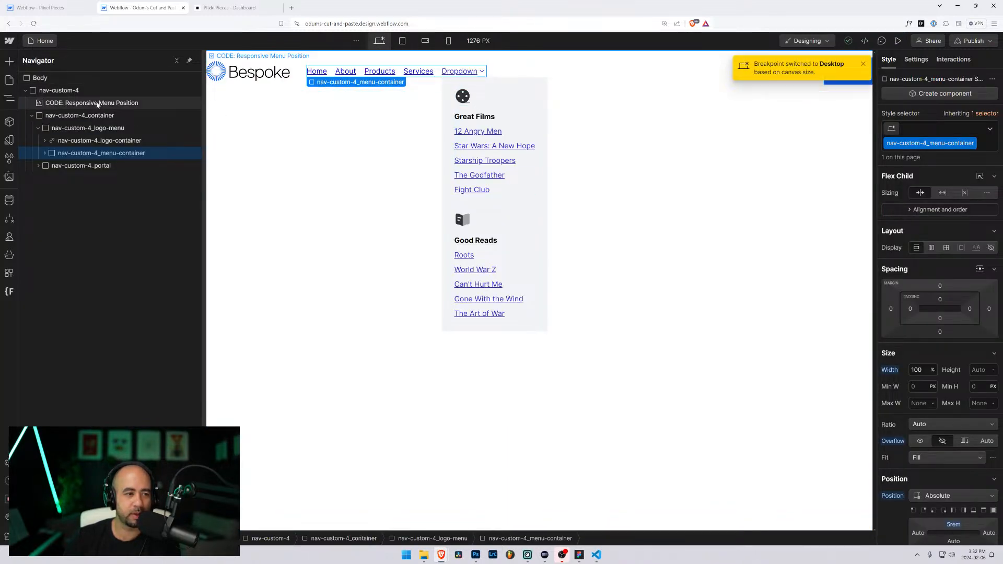
Step: Open and save-close the CODE: Responsive Menu Position embed, select Body, and dismiss the breakpoint notice
left_click(99, 104)
left_click(315, 55)
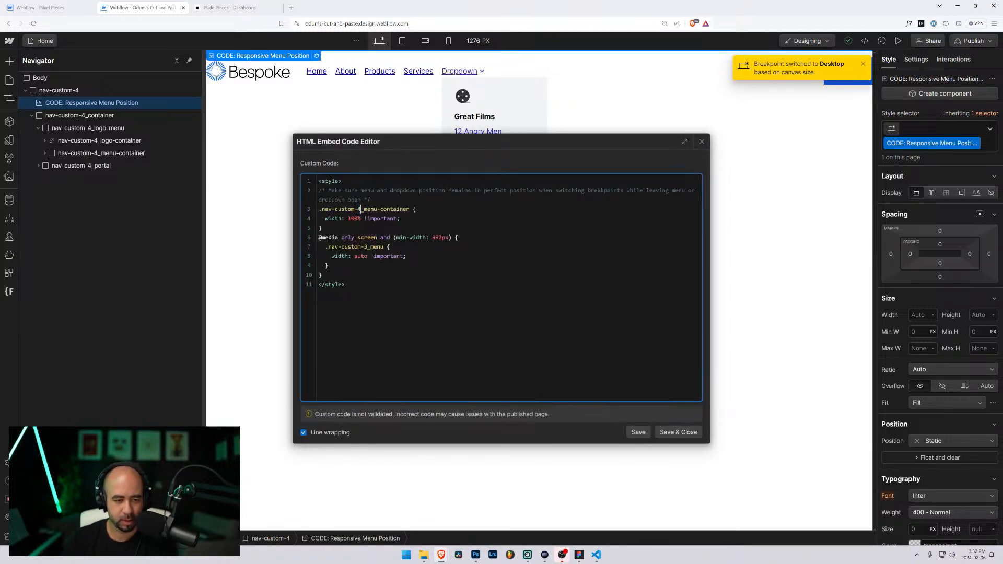
left_click(678, 431)
left_click(661, 135)
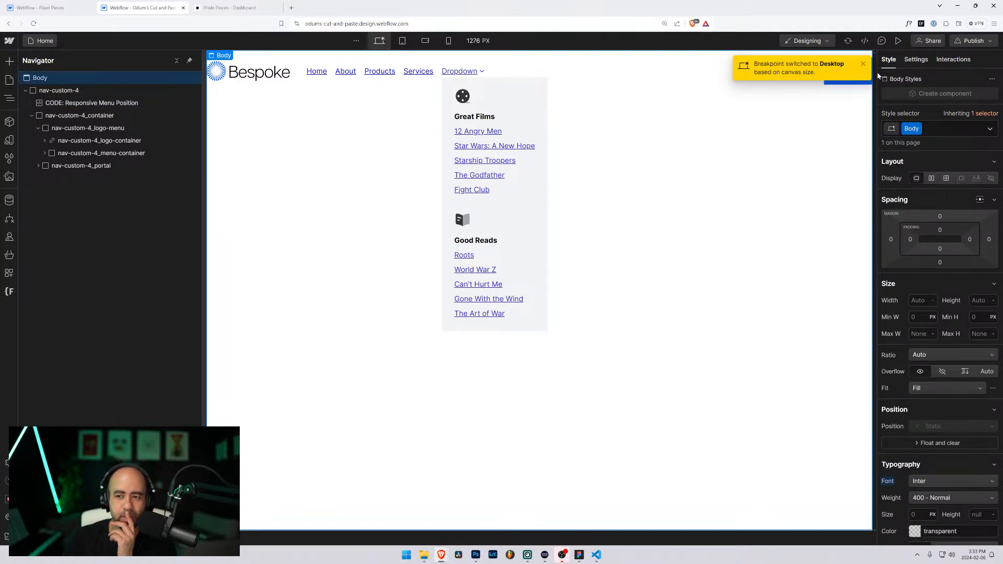
left_click(864, 64)
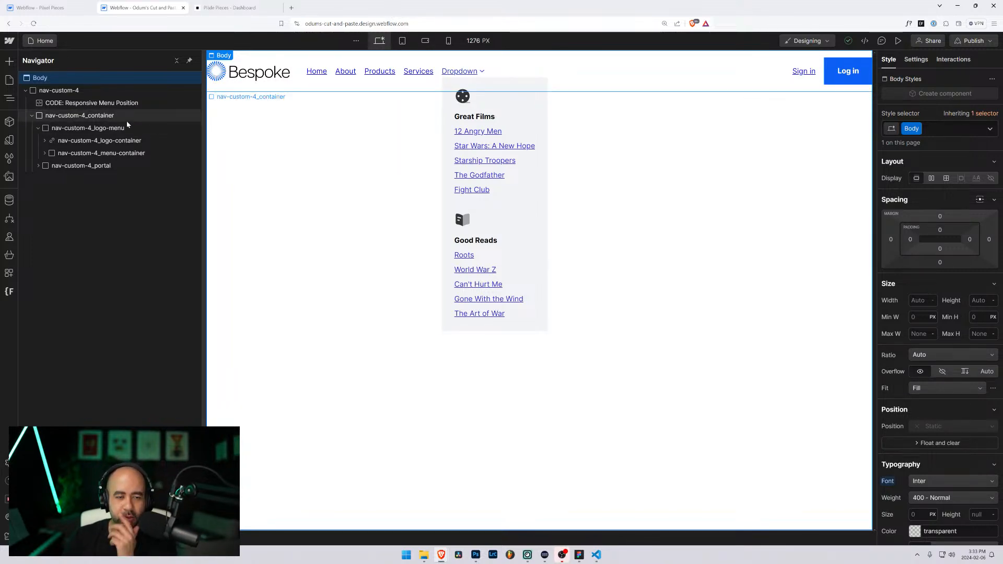
Step: Preview the Bespoke hamburger menu at several mobile and tablet widths, then exit and open the Pages list
left_click(898, 41)
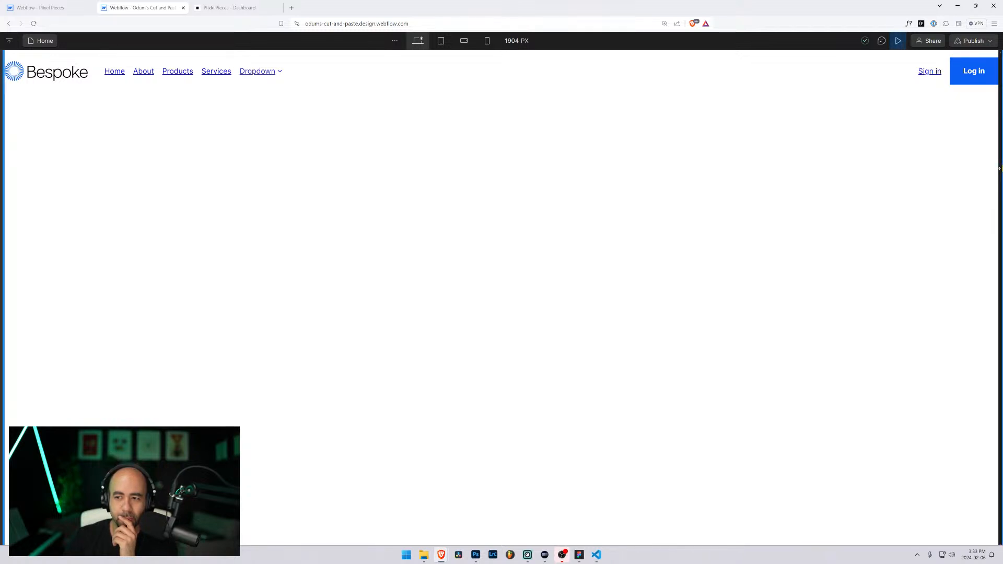
left_click_drag(999, 168, 682, 168)
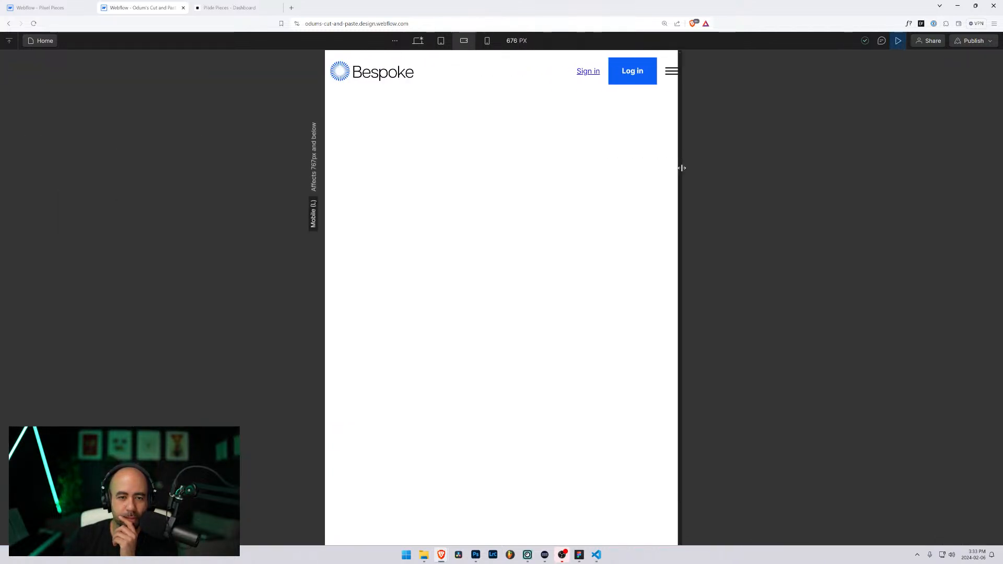
left_click(674, 76)
left_click_drag(686, 289, 716, 289)
left_click(670, 74)
left_click(744, 77)
left_click(713, 71)
left_click(661, 74)
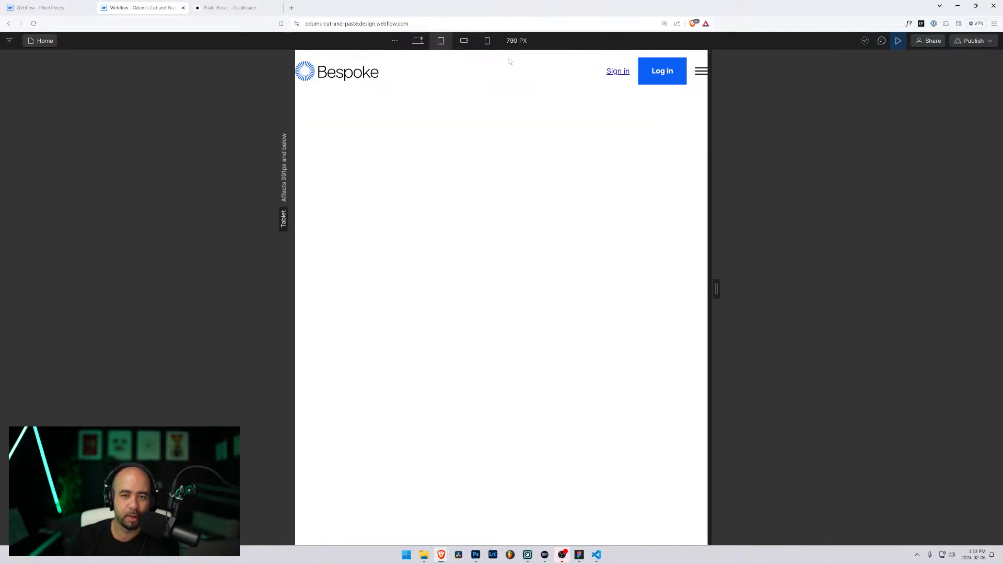
left_click(898, 41)
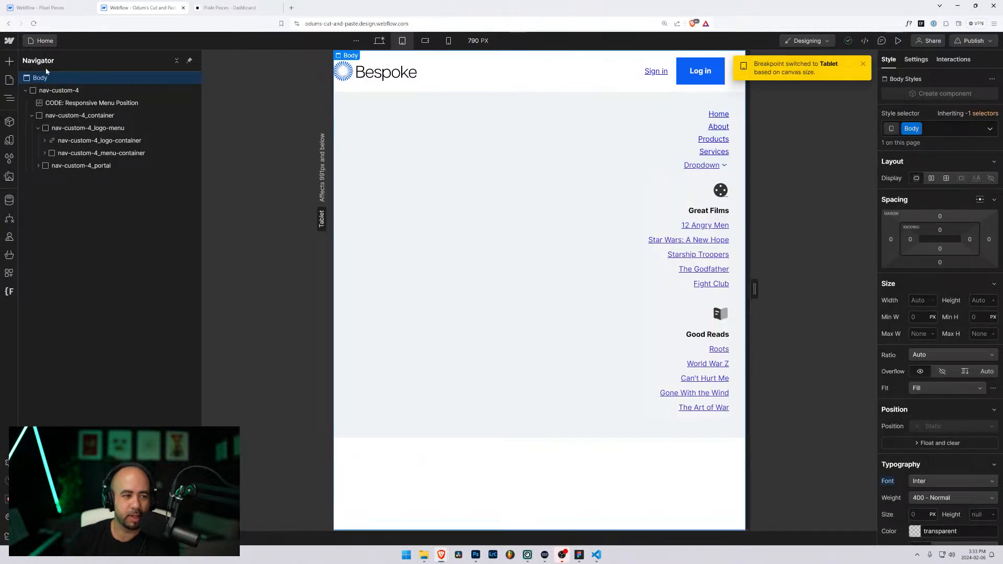
left_click(42, 41)
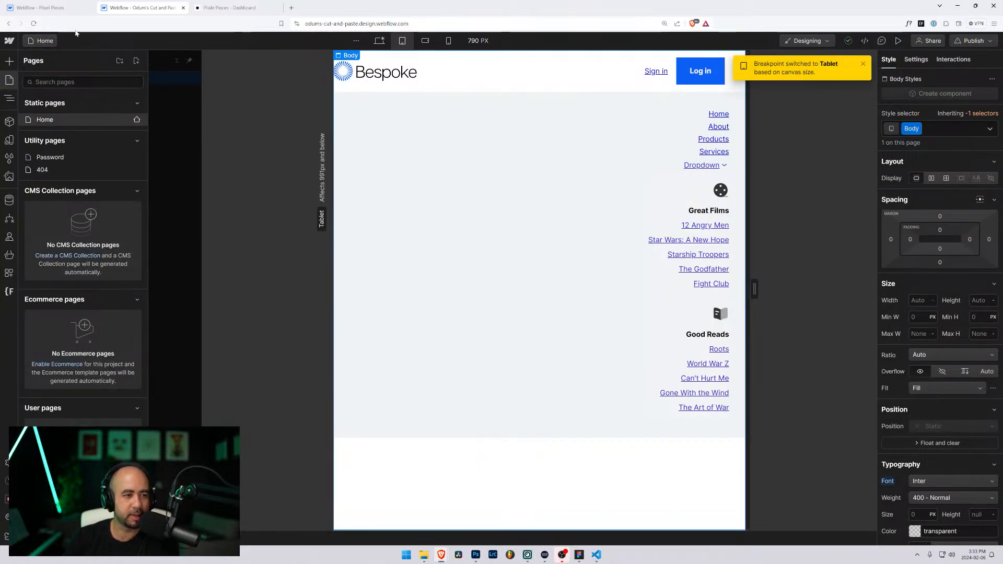
Step: Switch to the Pixel Pieces project and preview the Navigation Custom 3 page
left_click(39, 6)
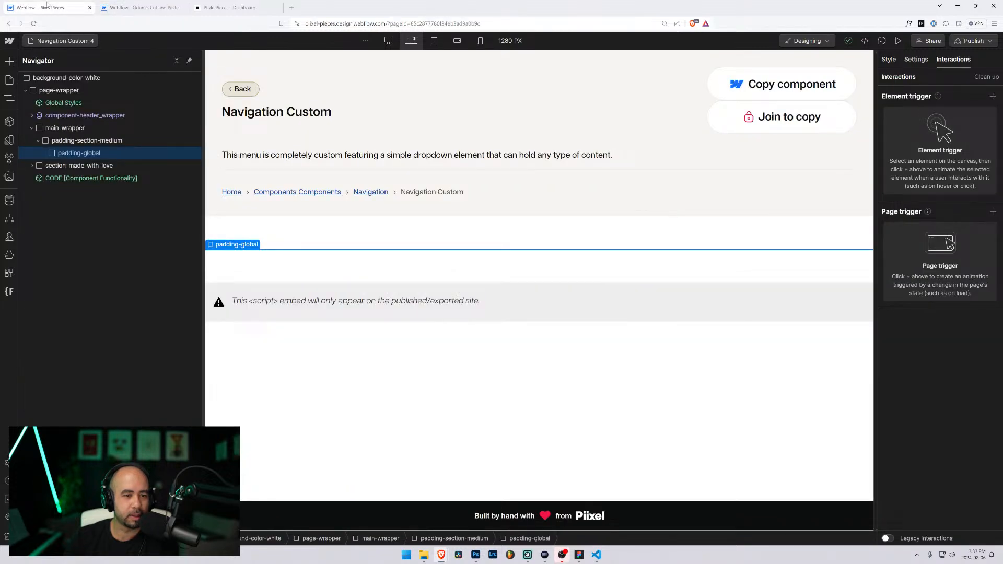
left_click(66, 40)
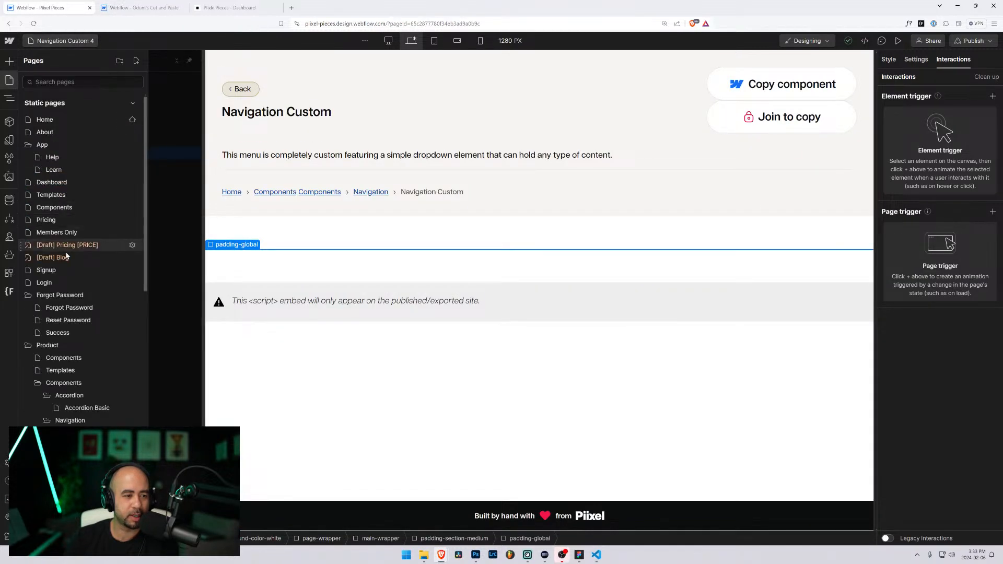
scroll(78, 391, "down", 1)
left_click(88, 431)
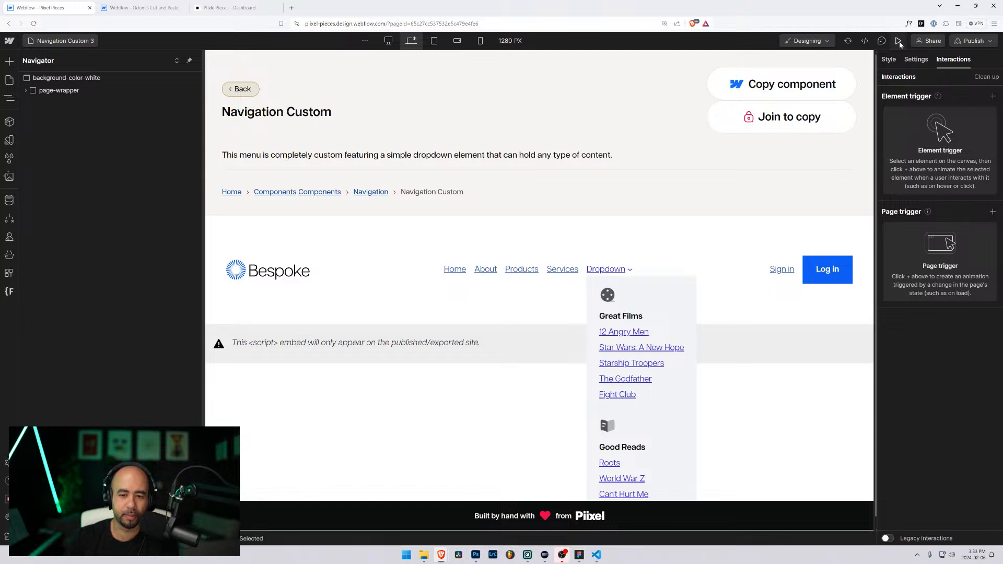
left_click(898, 41)
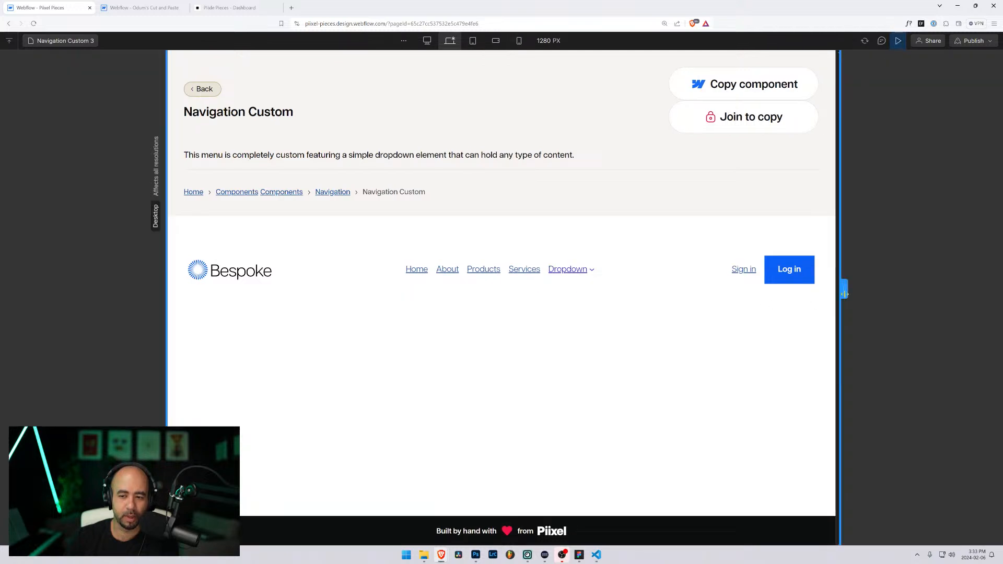
Step: Narrow the canvas and test the hamburger dropdown at several widths
left_click_drag(838, 300, 819, 289)
left_click(676, 338)
left_click(685, 334)
left_click(673, 339)
left_click(653, 337)
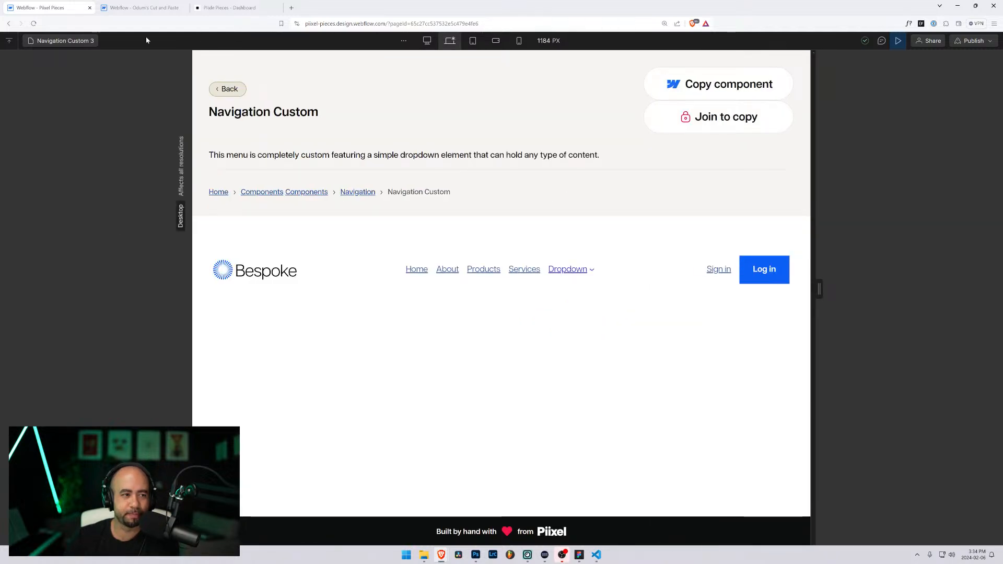
left_click(78, 40)
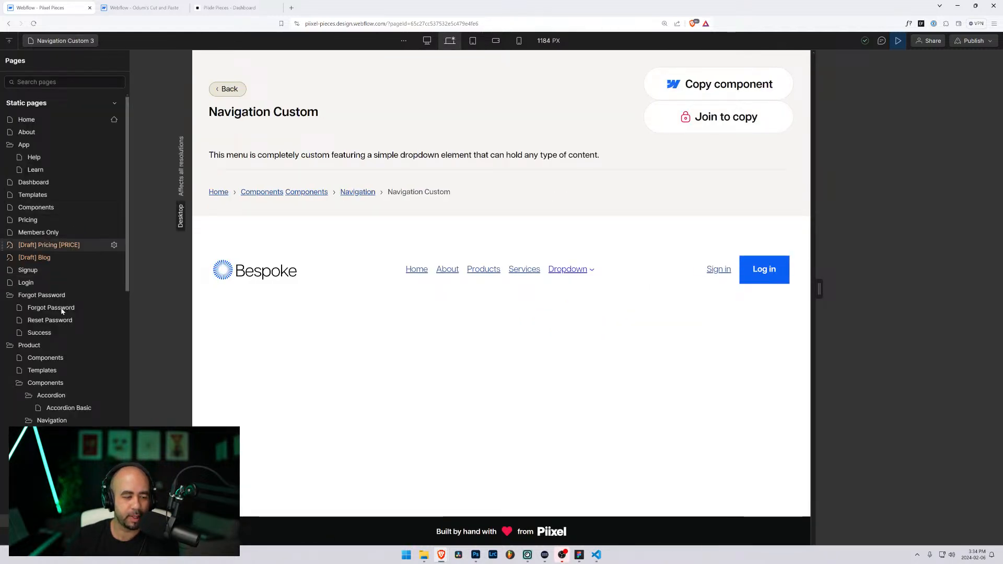
Step: Preview Navigation Custom Full Dropdown below desktop width, opening and closing its full-width mobile menu
left_click(78, 496)
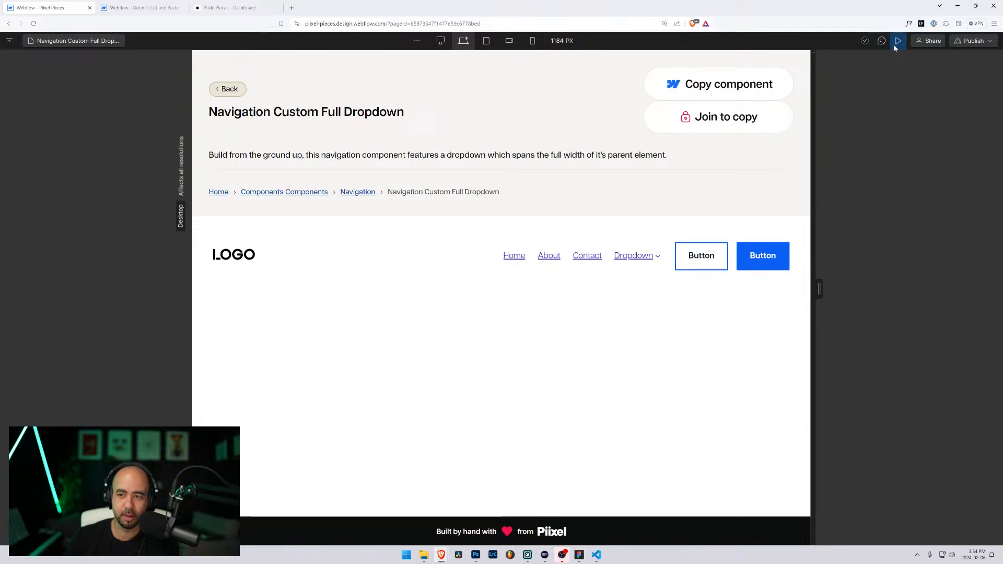
left_click(896, 42)
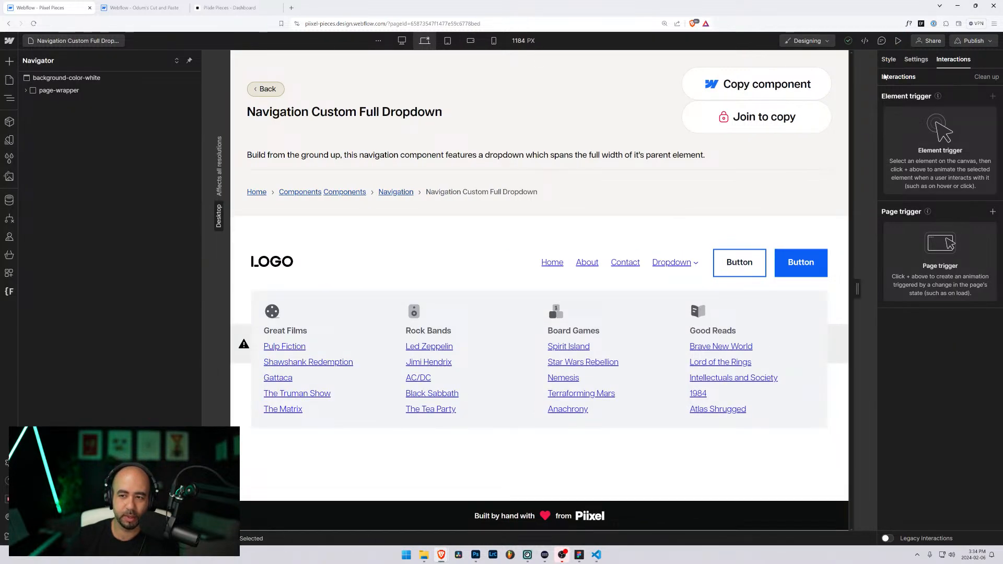
left_click(897, 42)
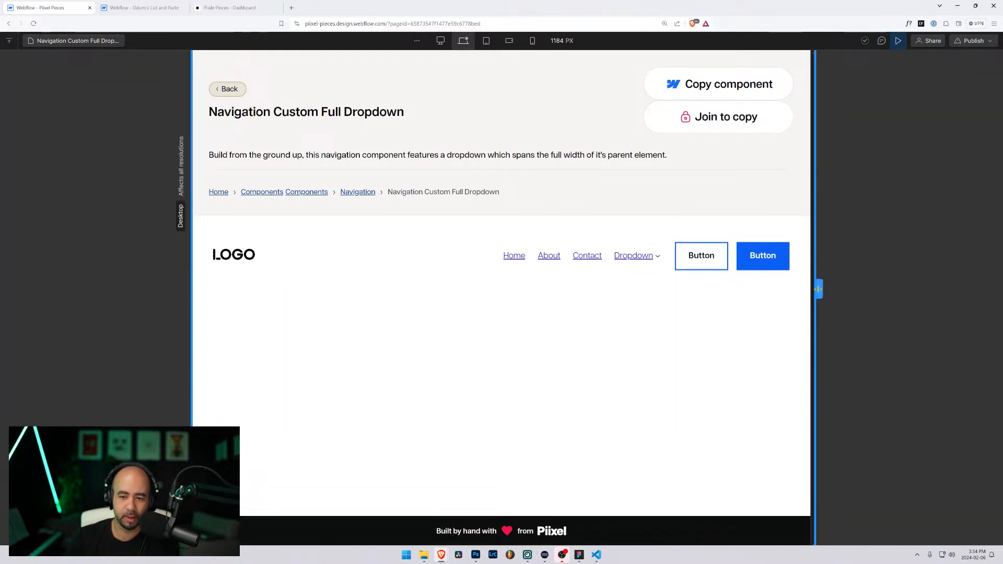
left_click_drag(819, 290, 716, 288)
left_click(624, 339)
left_click(661, 321)
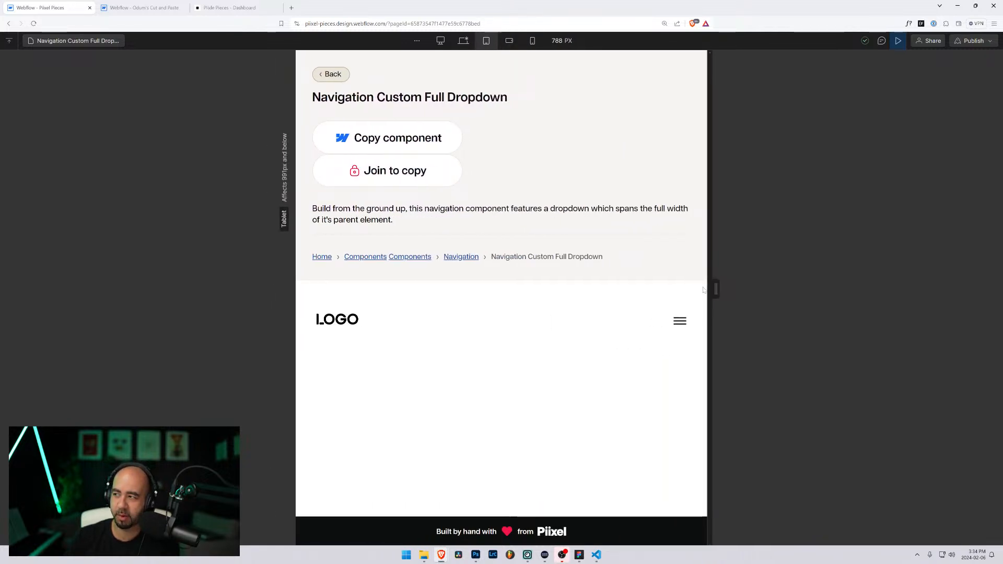
left_click(465, 41)
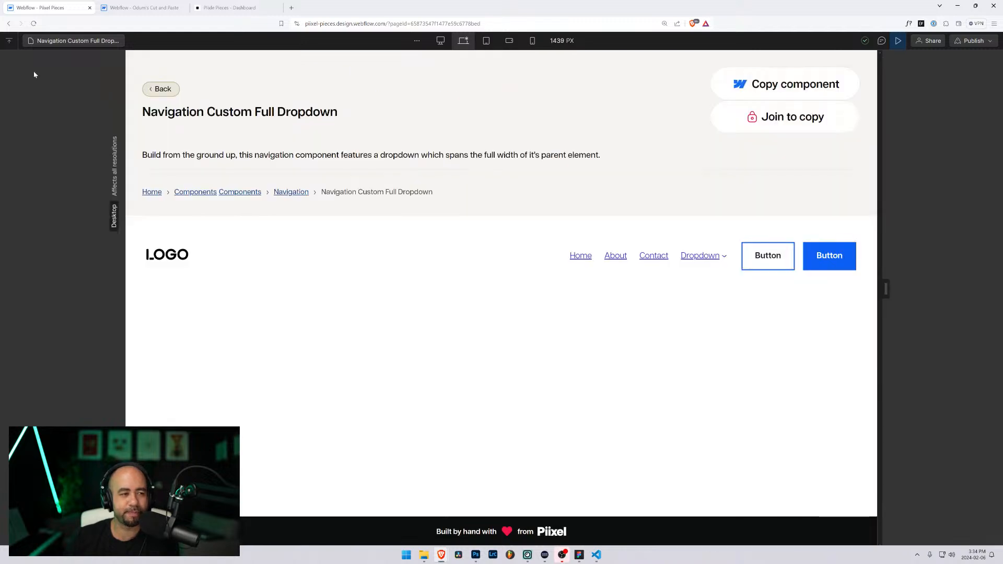
Step: Open Navigation Custom 2 and test its Bespoke nav menu at a mobile width
left_click(78, 41)
scroll(78, 334, "down", 3)
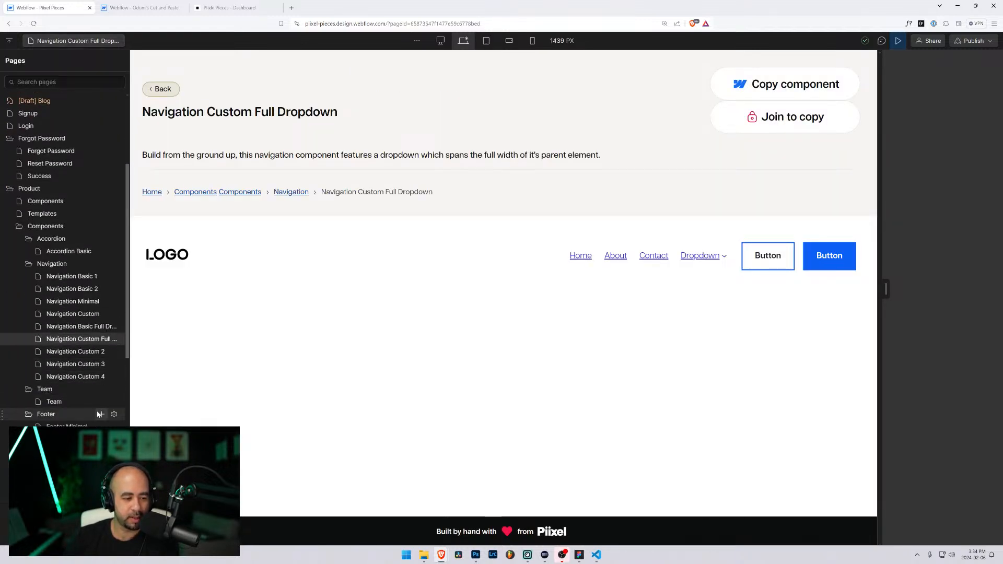
left_click(91, 354)
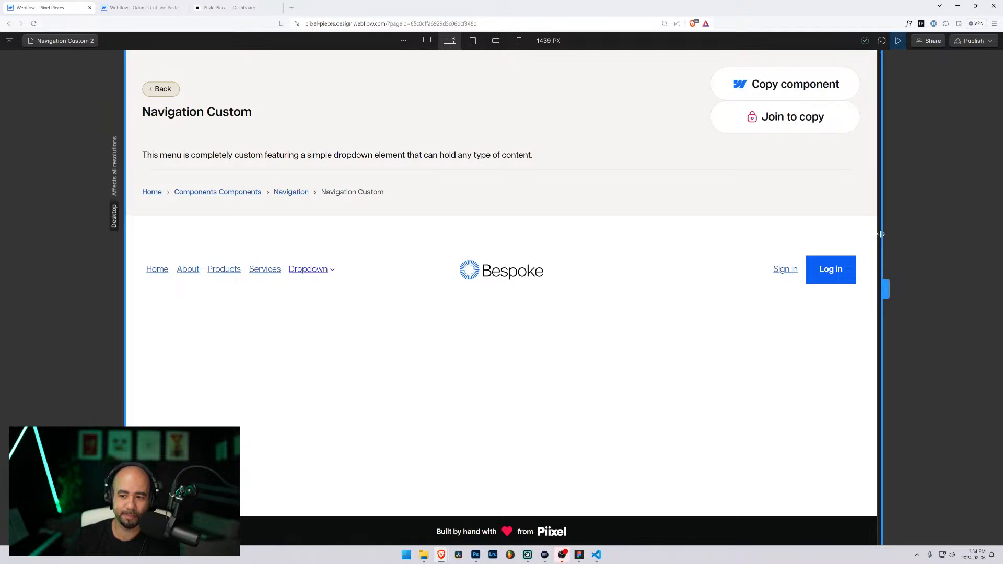
left_click_drag(886, 289, 689, 295)
left_click(646, 337)
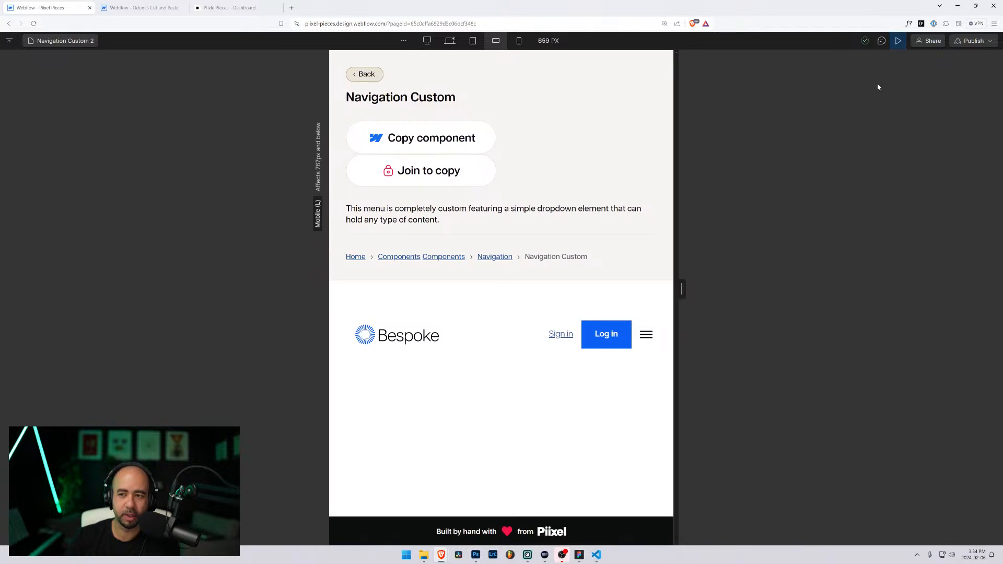
Step: Back in the designer, return to the Desktop breakpoint and select nav-custom-2_container
left_click(899, 43)
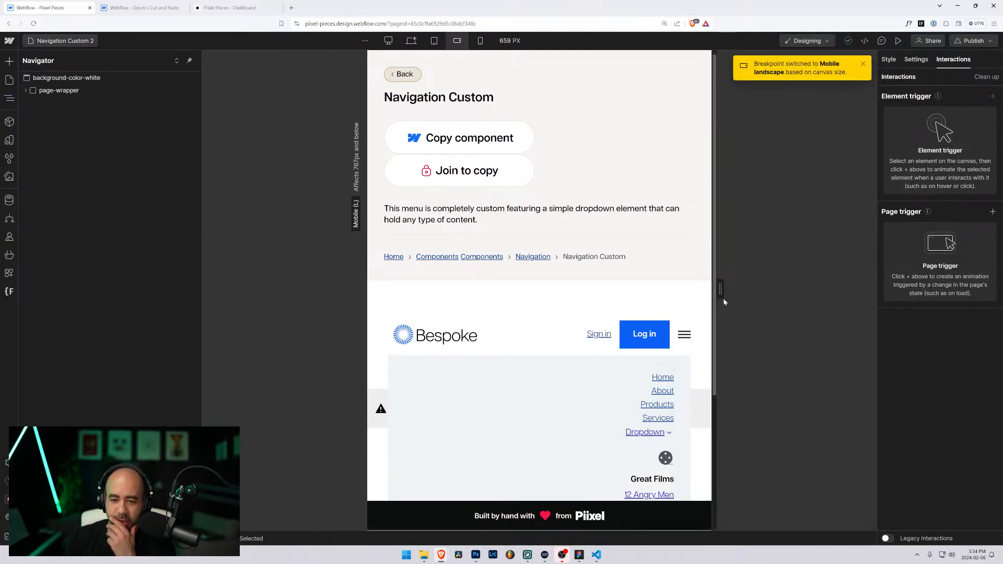
left_click_drag(717, 288, 762, 287)
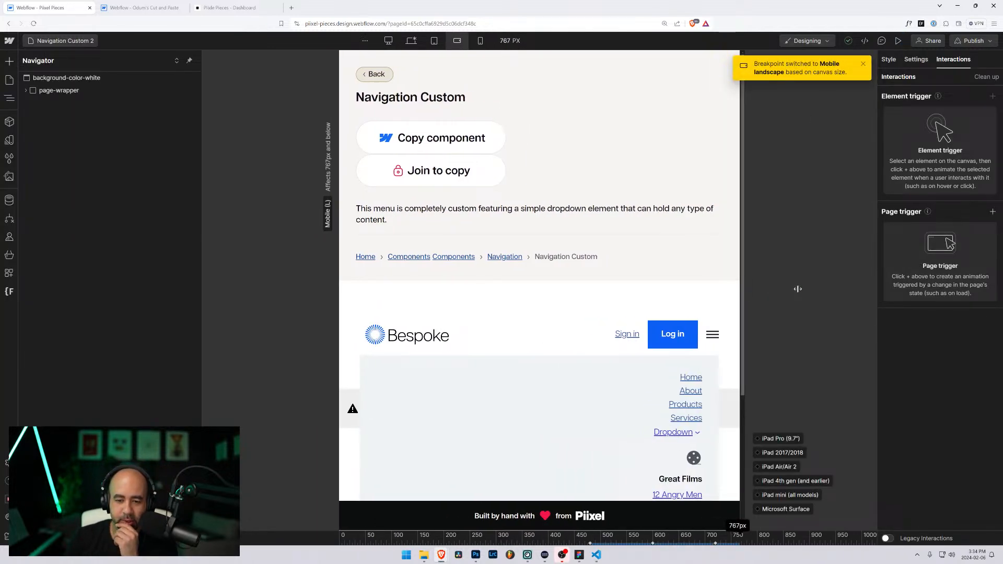
left_click(427, 42)
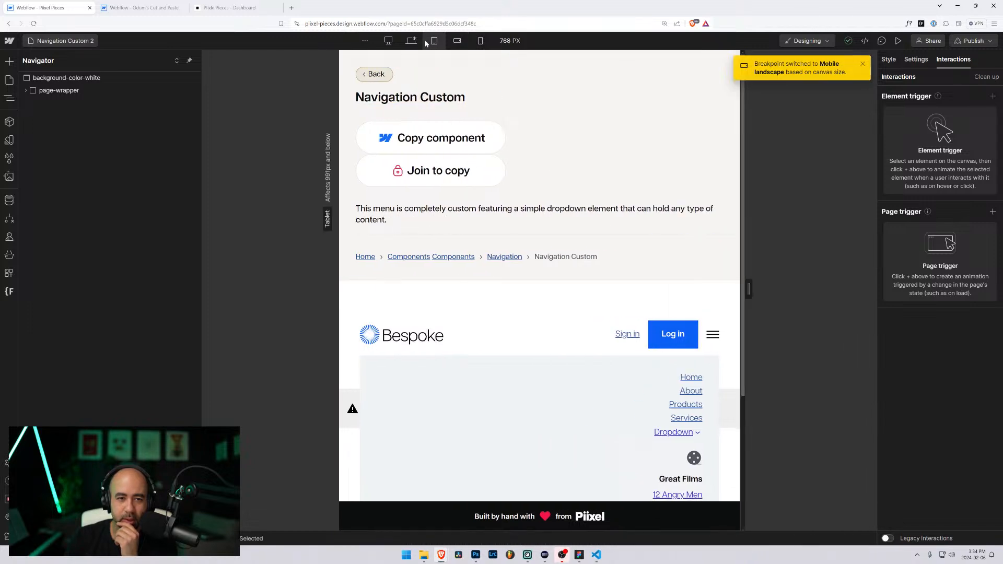
left_click(411, 41)
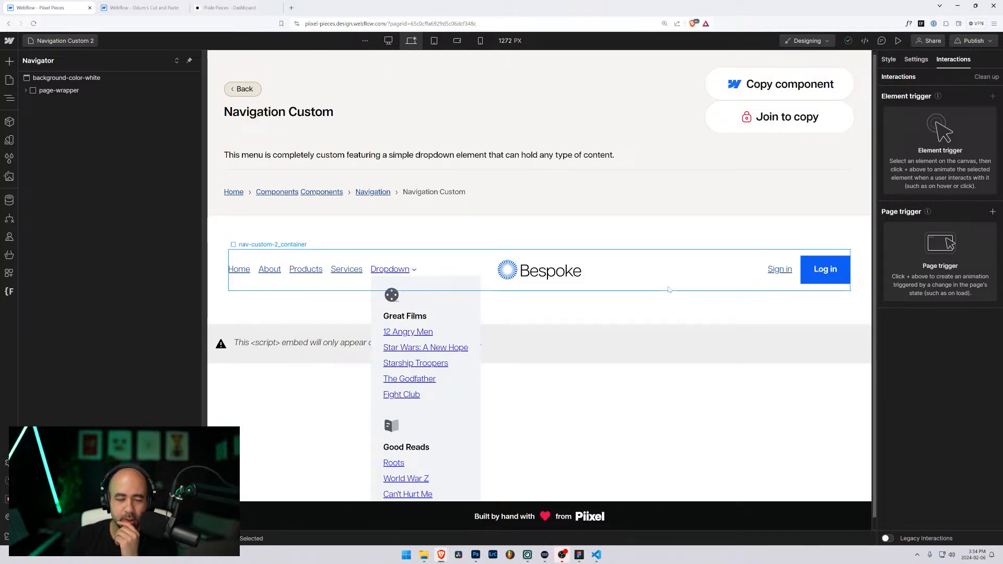
left_click(669, 289)
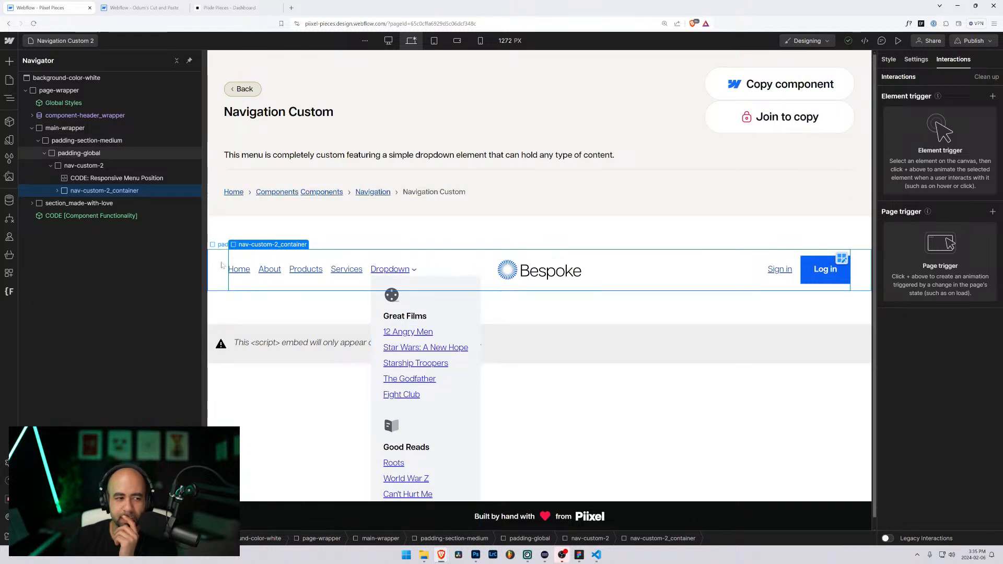
left_click(81, 181)
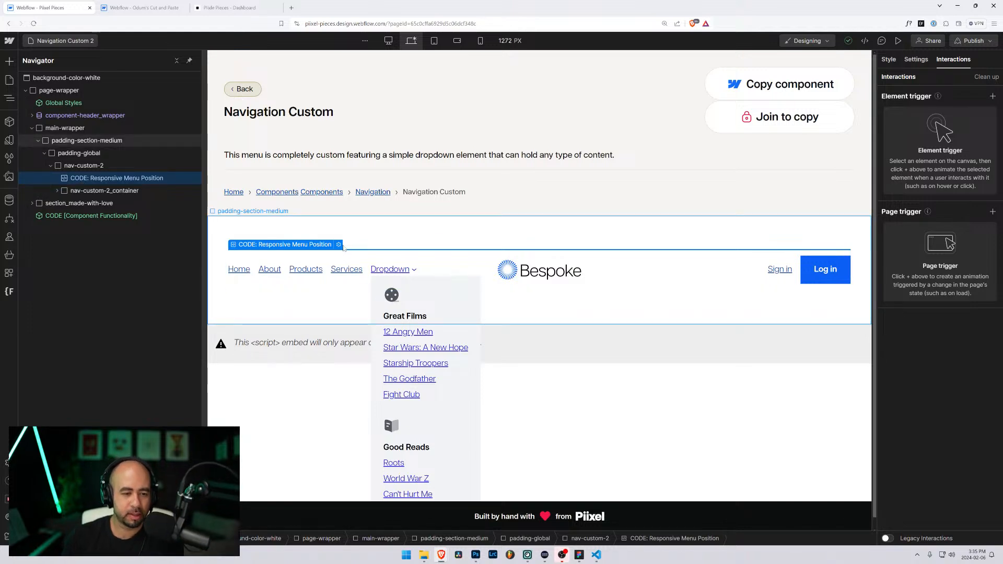
key("Return")
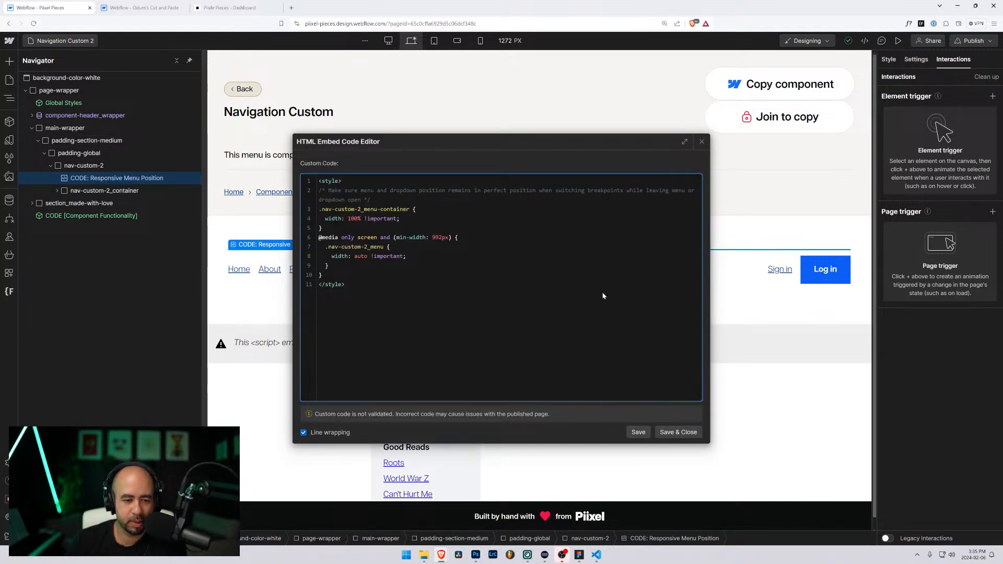
left_click(701, 142)
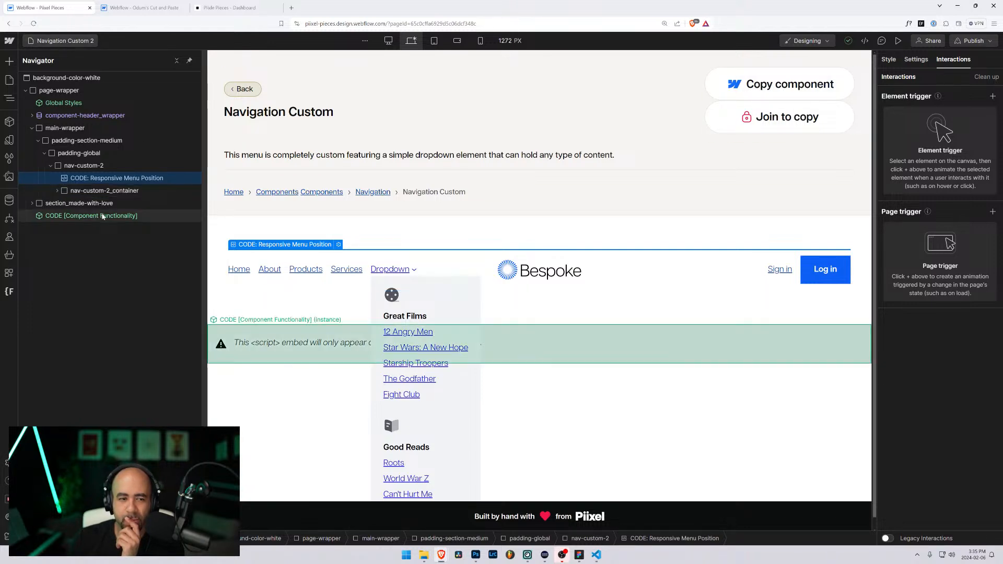
Step: Select the nav-custom hamburger and open its first Mouse click interaction's settings
left_click(734, 284)
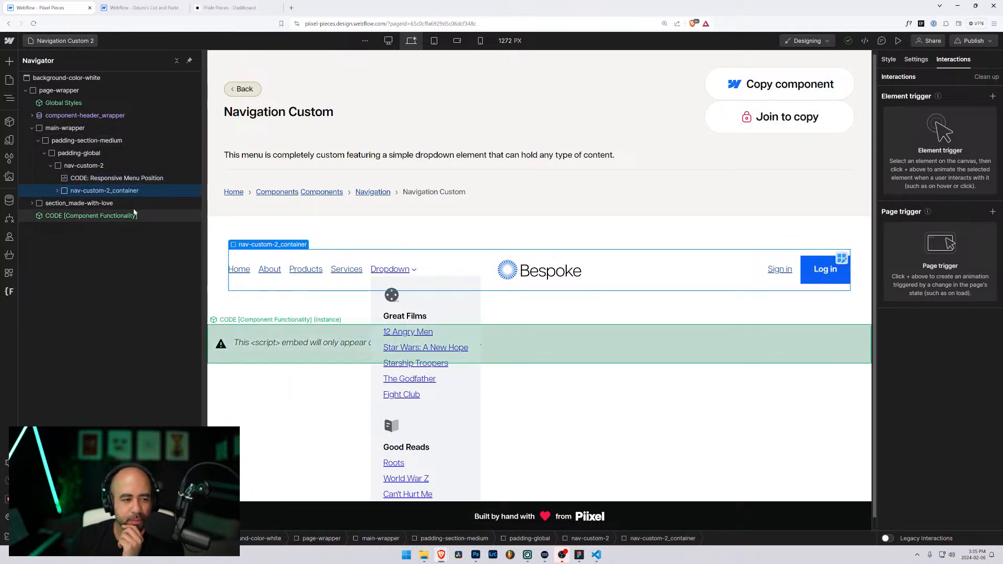
left_click(826, 273)
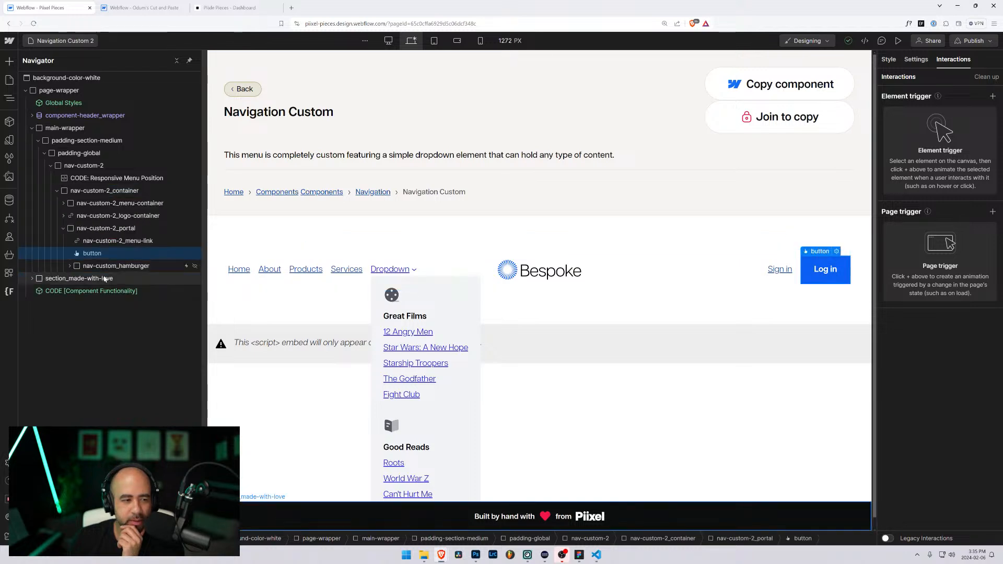
left_click(116, 266)
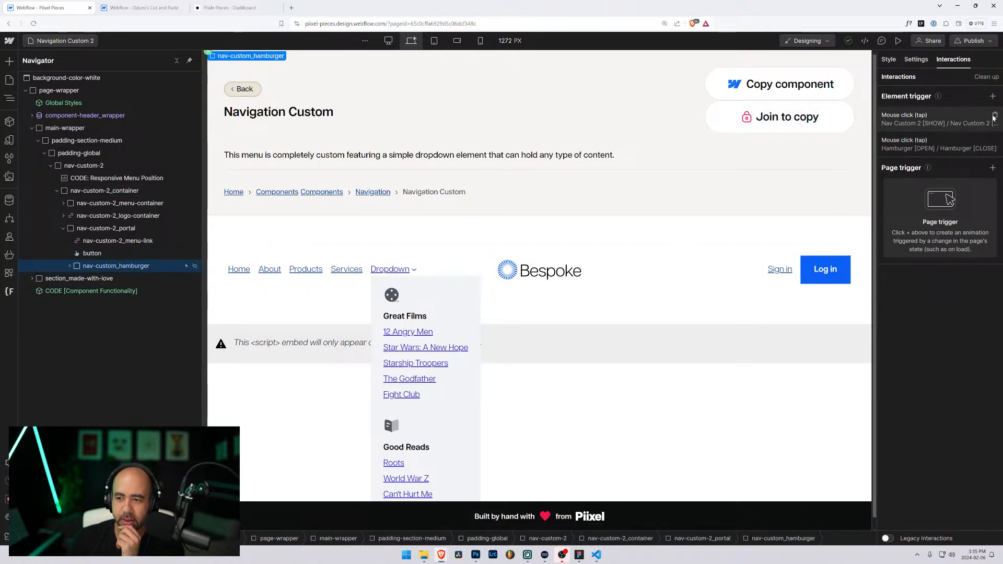
left_click(949, 120)
scroll(930, 365, "down", 6)
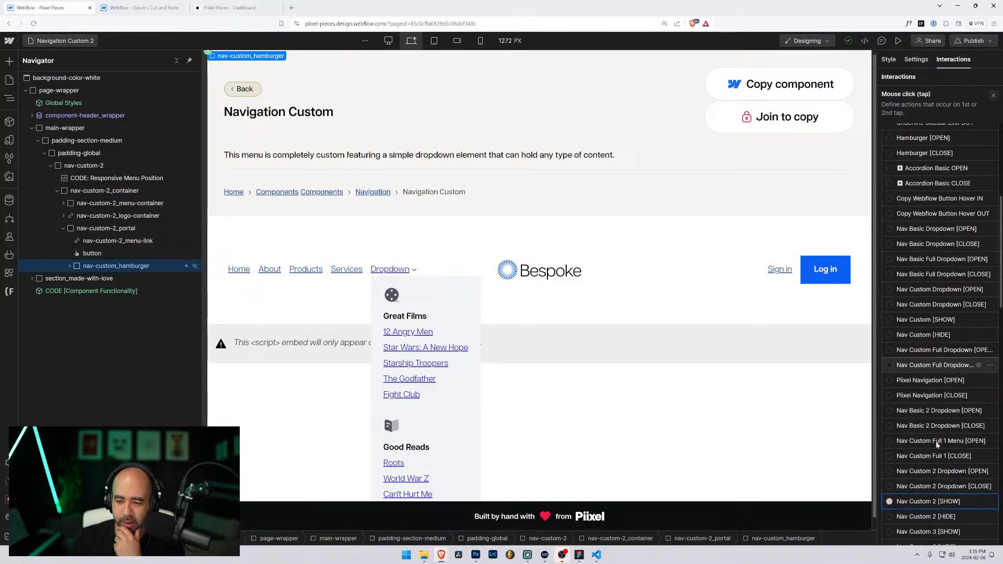
scroll(926, 439, "down", 4)
scroll(935, 451, "down", 10)
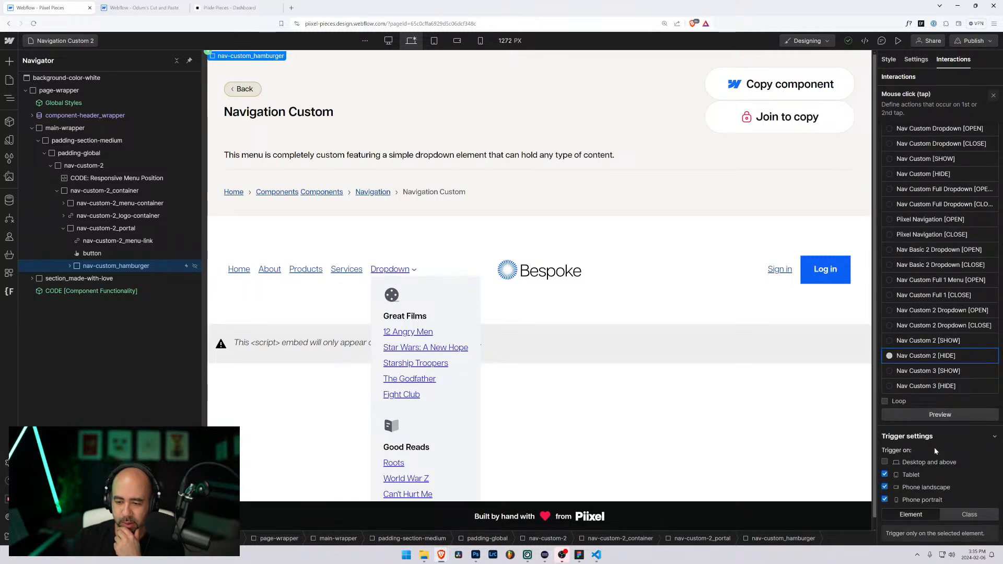
scroll(934, 451, "up", 12)
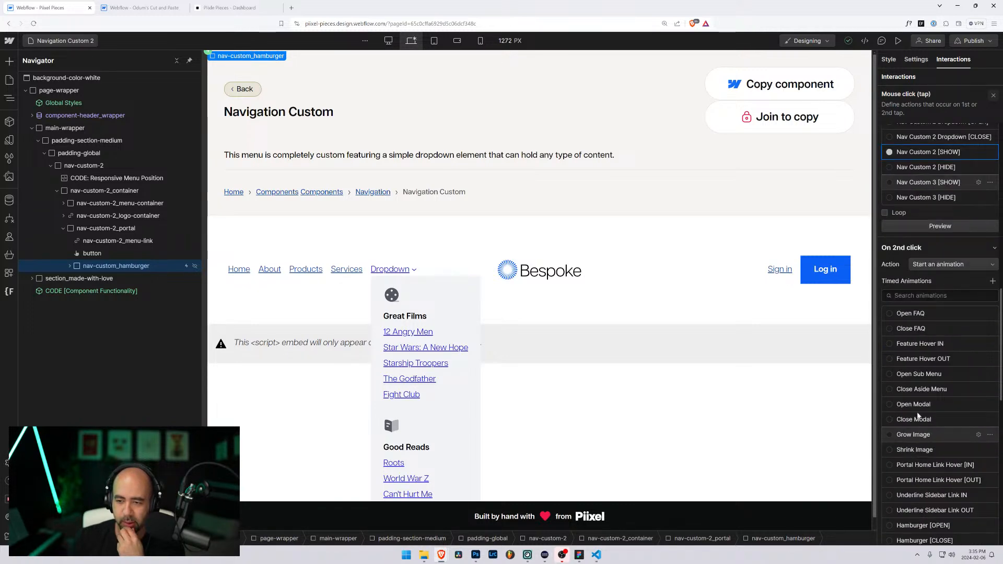
Step: Open Nav Custom 2 [SHOW] and inspect its two Size actions on the menu container
left_click(978, 152)
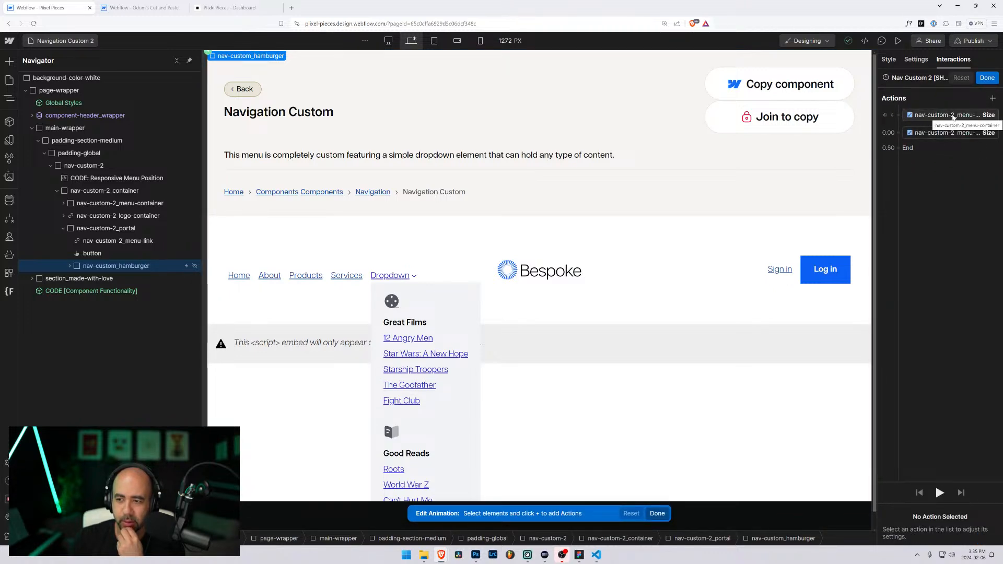
left_click(949, 134)
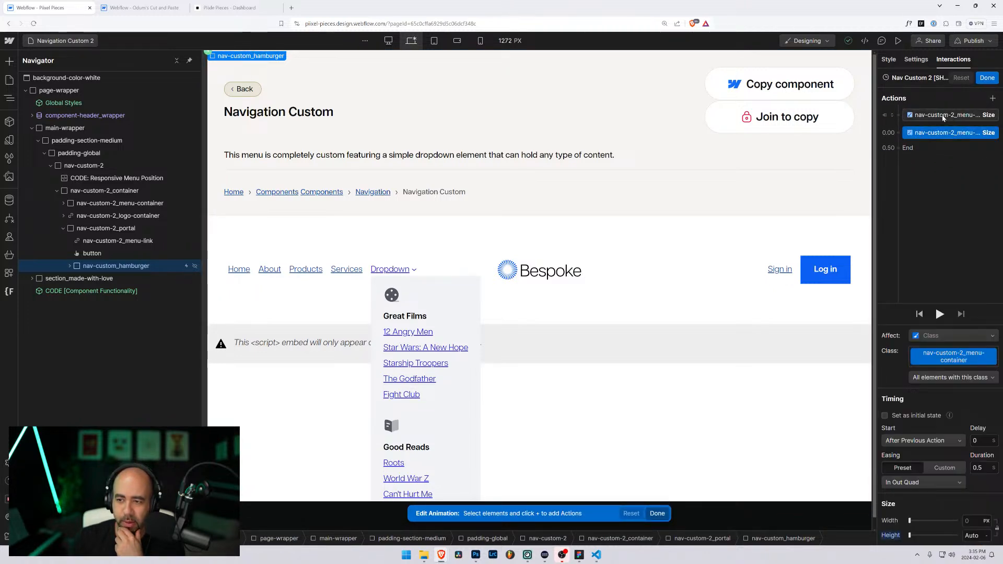
left_click(935, 115)
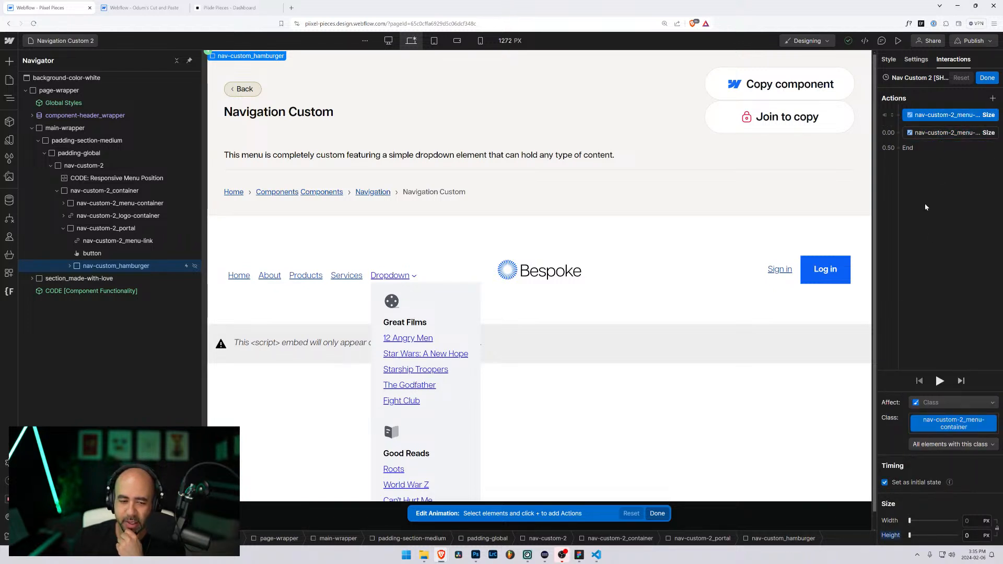
left_click(930, 134)
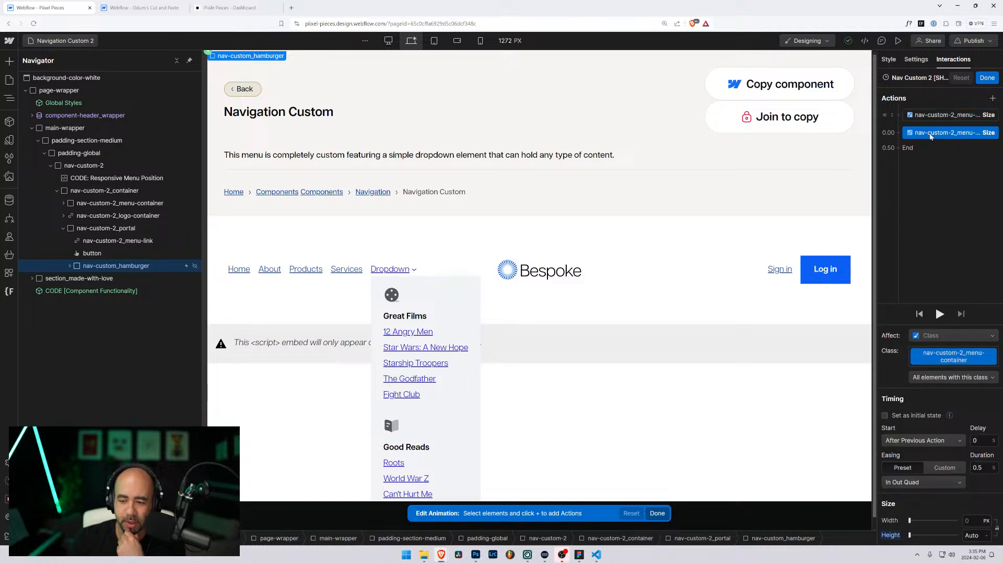
left_click_drag(942, 137, 935, 134)
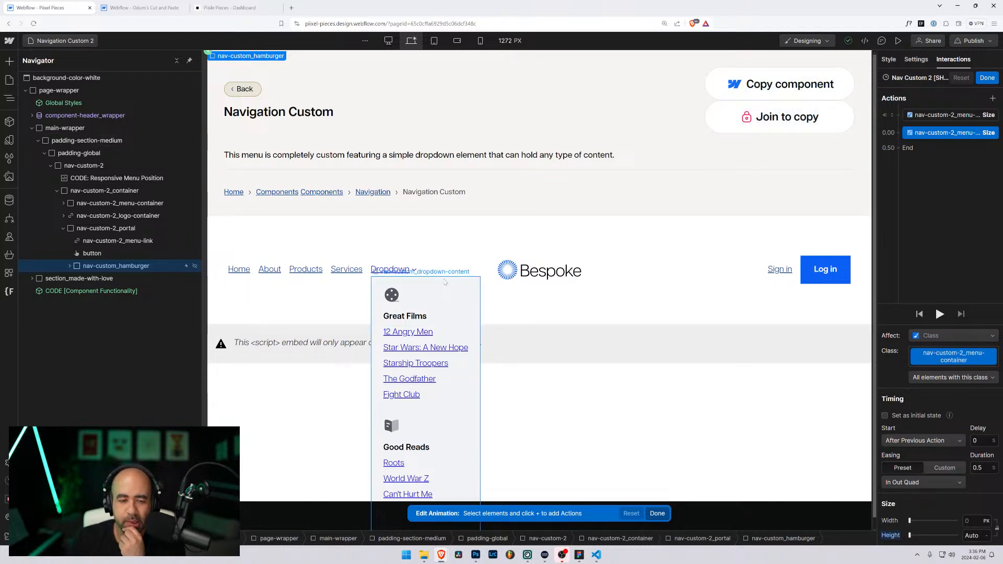
left_click(60, 40)
scroll(113, 384, "down", 1)
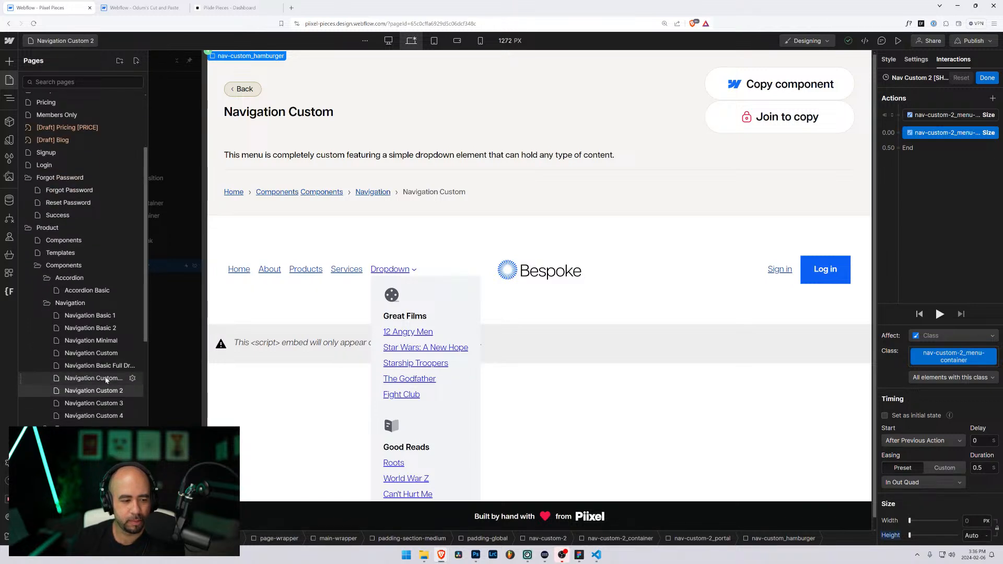
Step: On Navigation Custom Full Dropdown, select the hamburger and open its Mouse click interaction
left_click(107, 378)
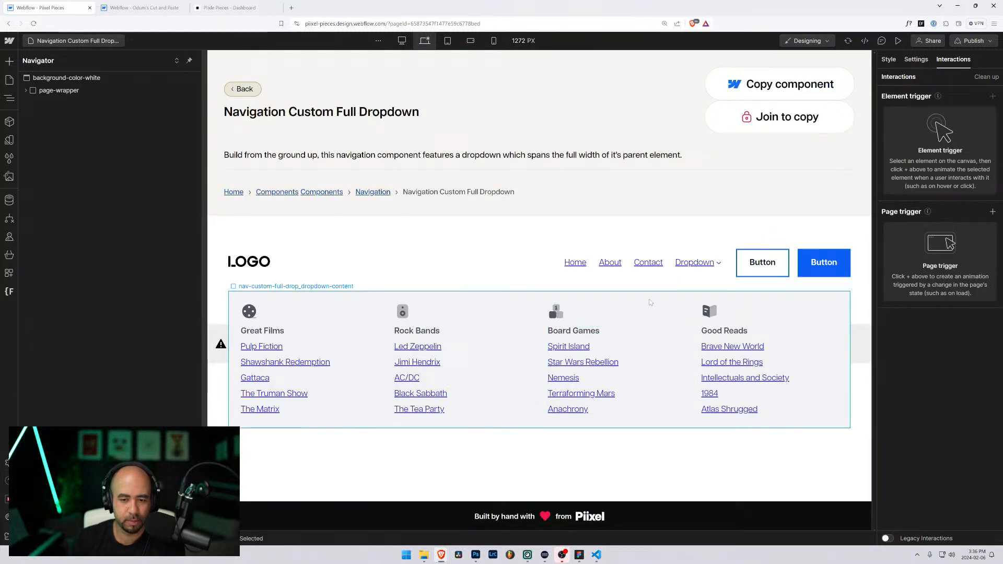
left_click(650, 302)
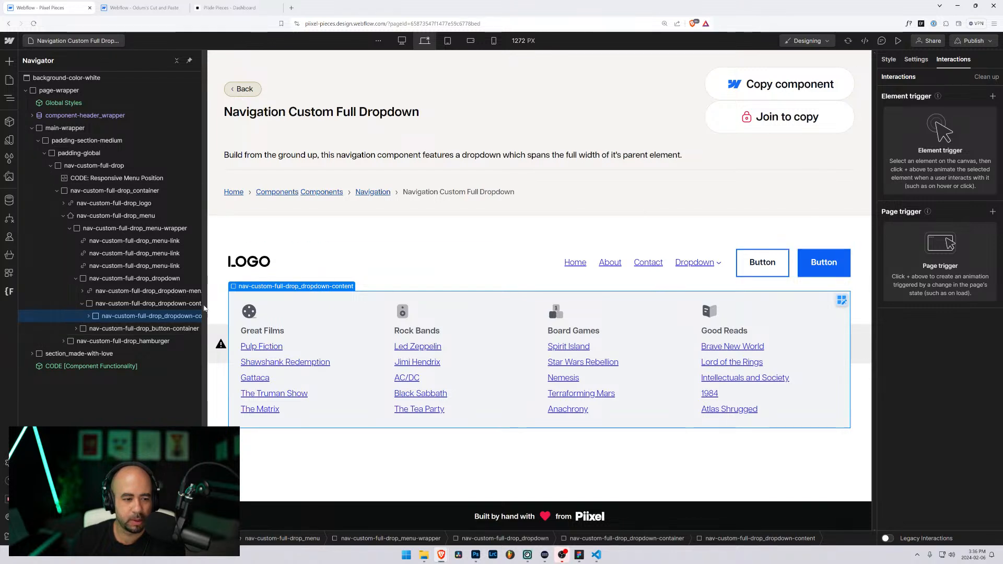
left_click_drag(200, 303, 268, 303)
left_click(123, 341)
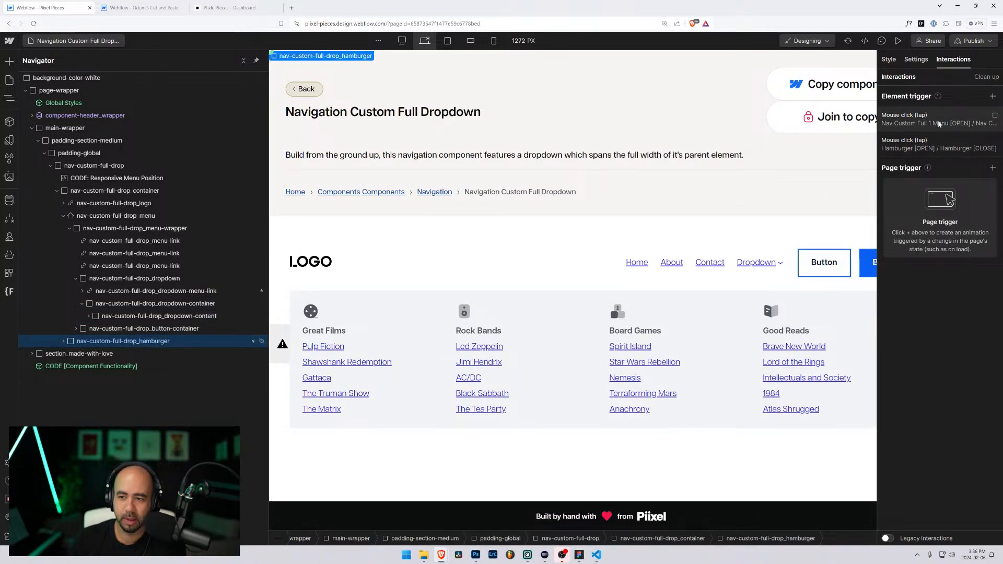
left_click(981, 119)
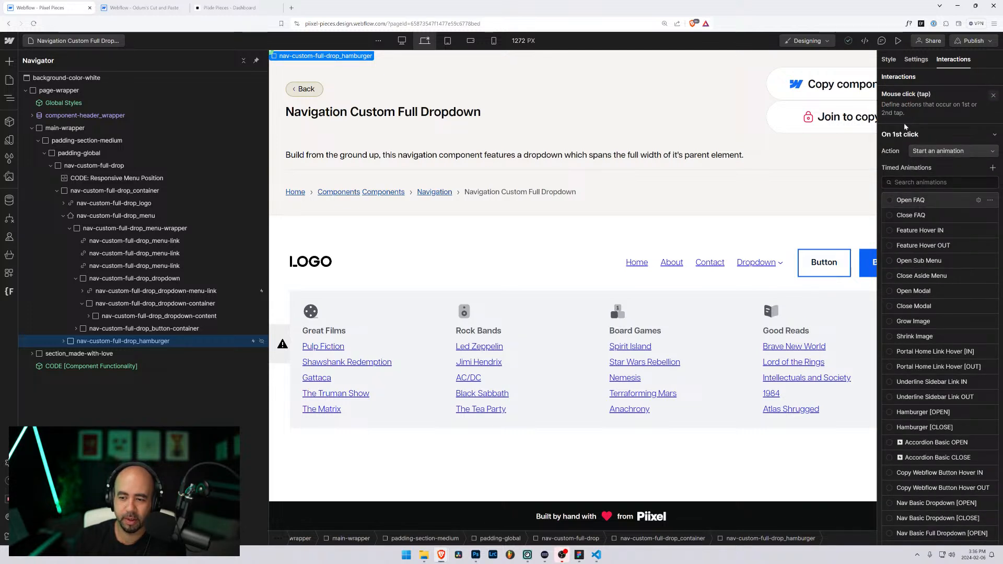
scroll(940, 313, "down", 8)
Step: Edit Nav Custom Full 1 Menu, inspecting its collapsed and expanding Size actions
left_click(970, 323)
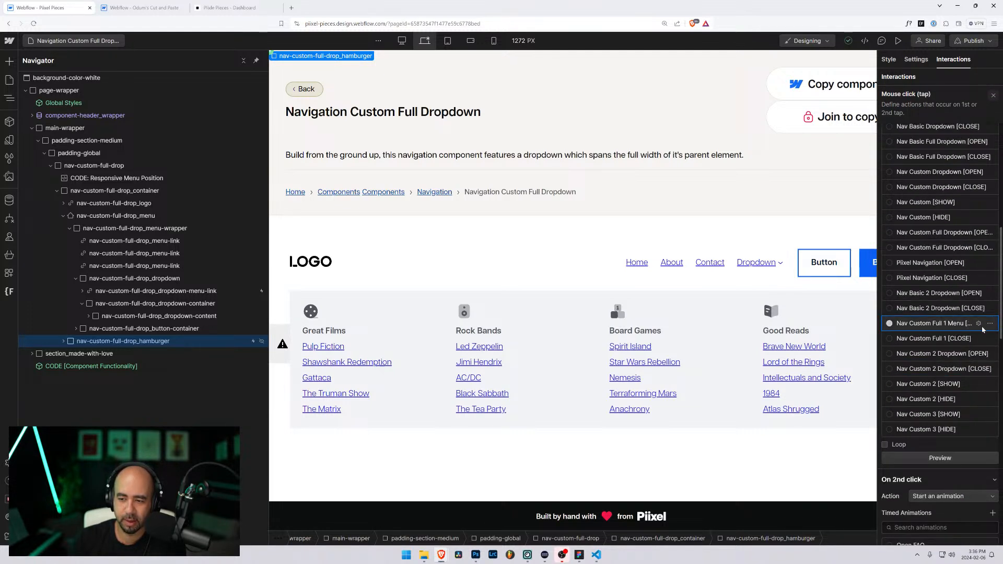
left_click(980, 324)
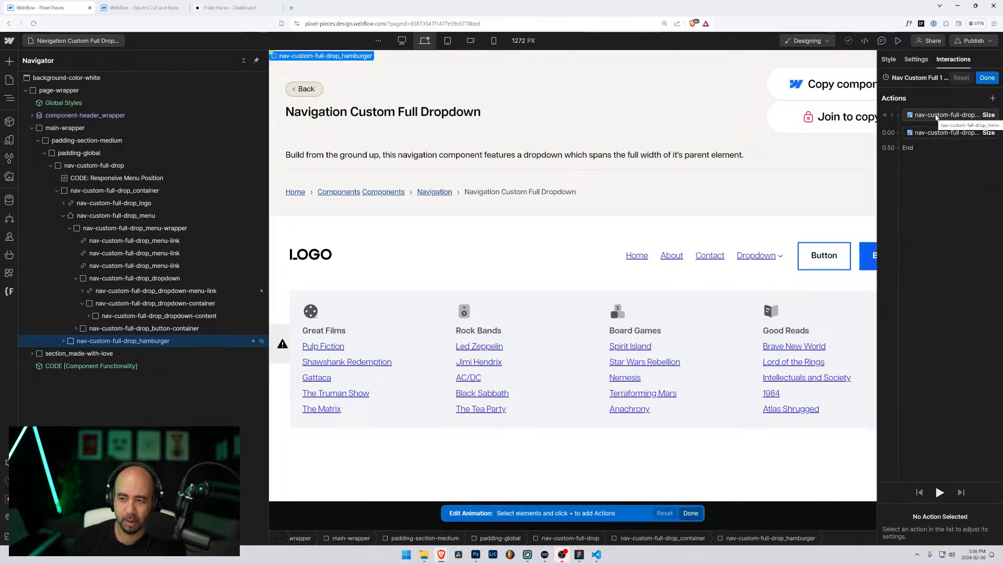
left_click(933, 117)
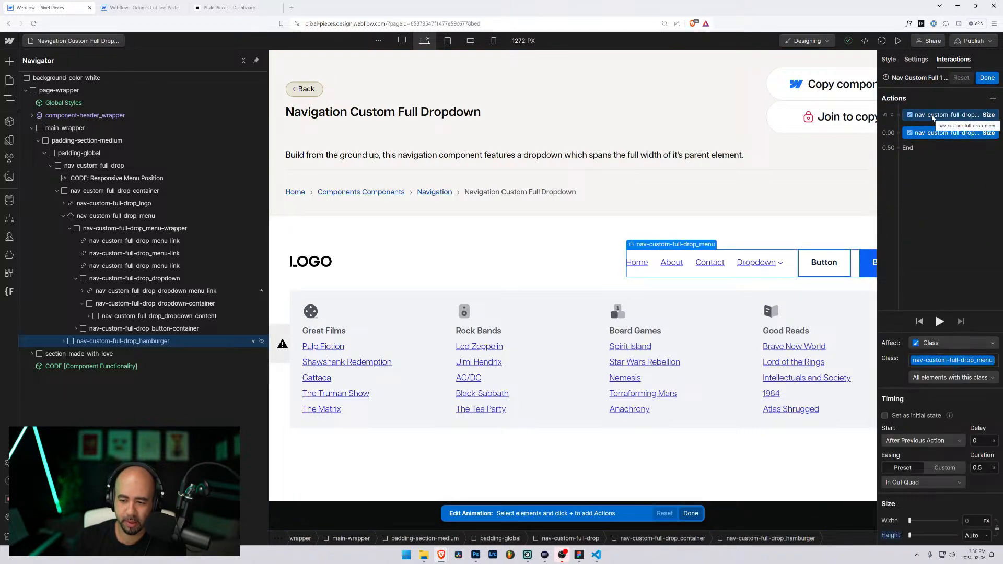
left_click(933, 117)
left_click(935, 132)
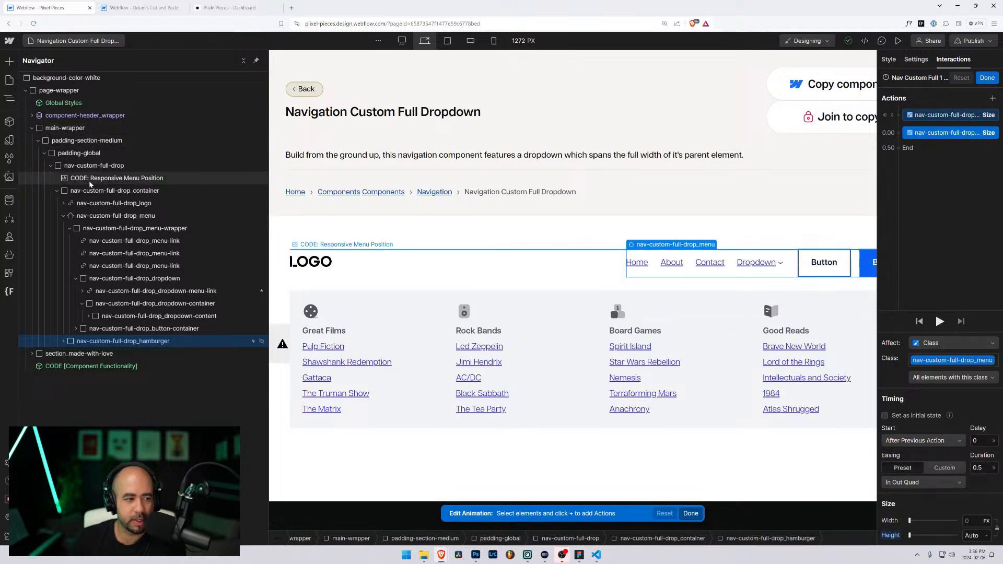
left_click(117, 178)
Step: View the Responsive Menu Position embed's CSS, then close the code editor
left_click(400, 245)
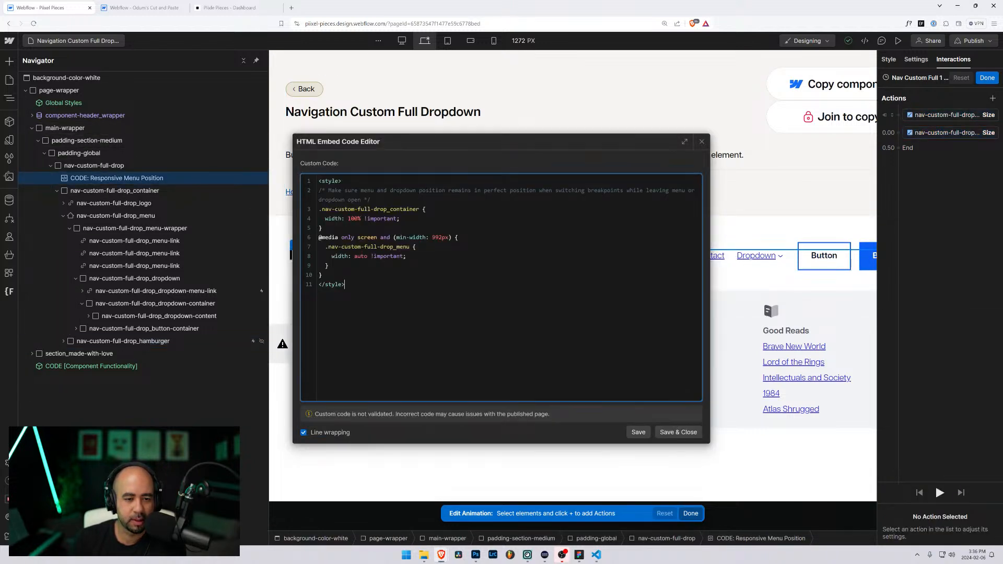
left_click(701, 142)
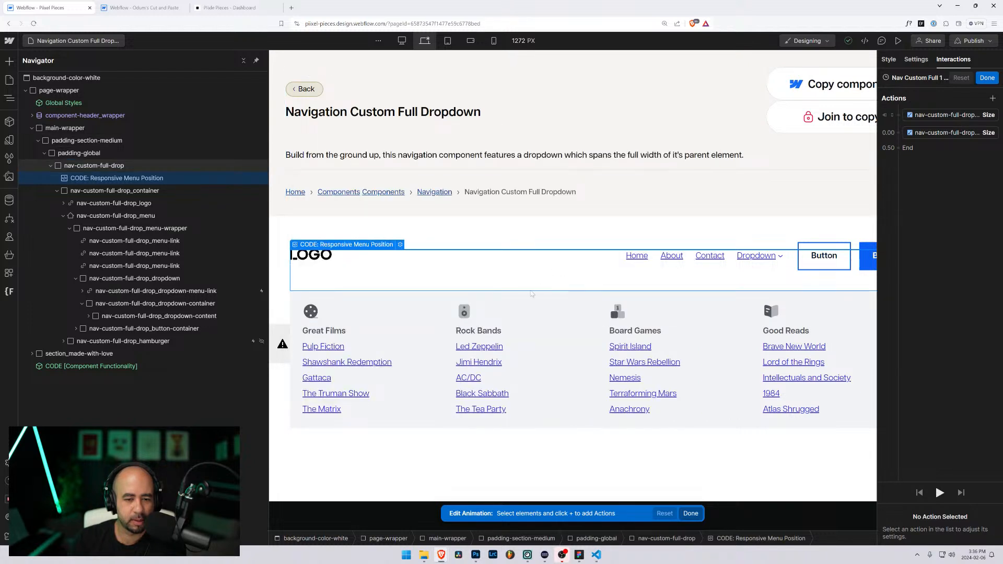
left_click(505, 302)
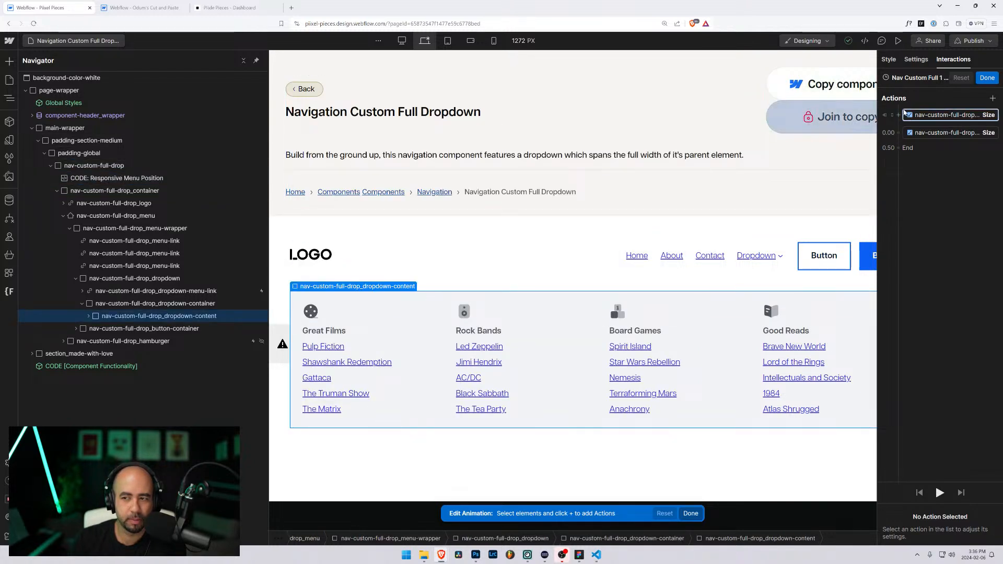
Step: Finish editing Nav Custom Full 1 Menu, reopen its configuration, and exit again
left_click(987, 77)
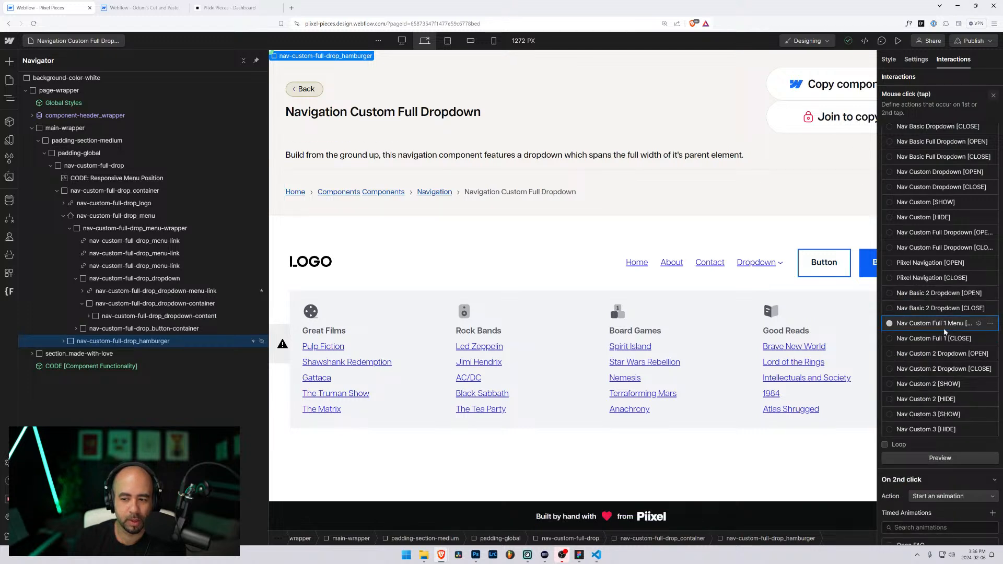
left_click(991, 324)
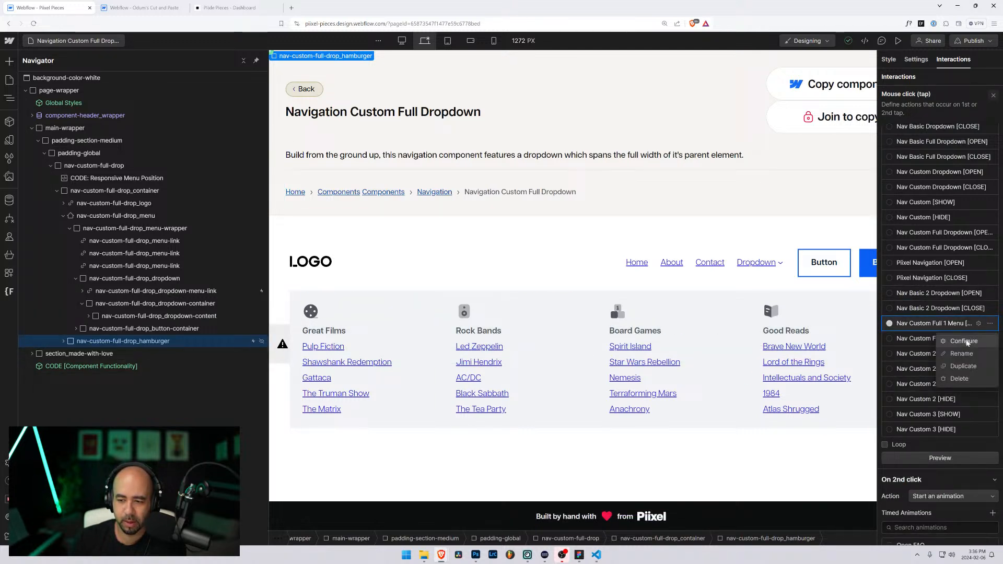
left_click(964, 341)
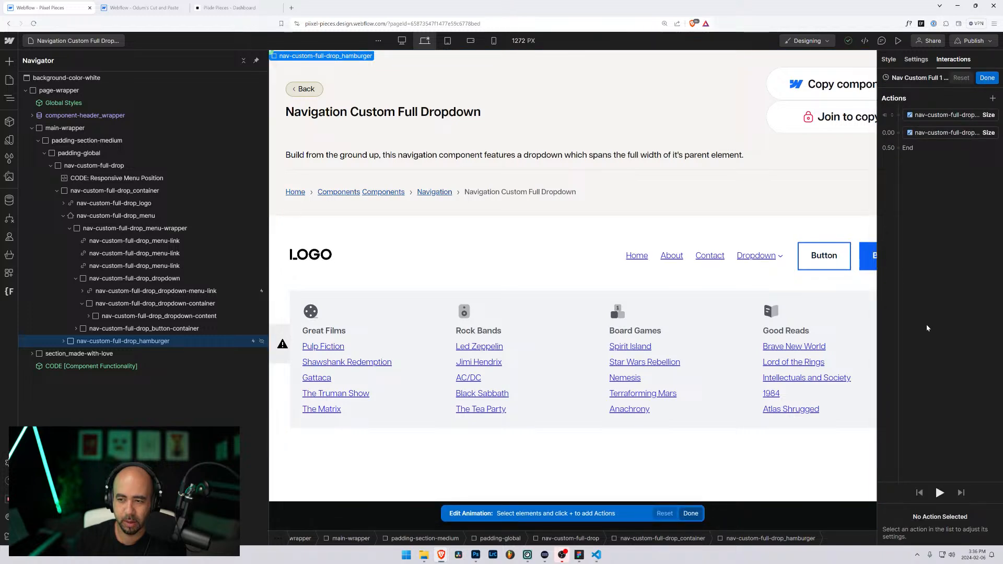
left_click(987, 78)
scroll(924, 365, "down", 5)
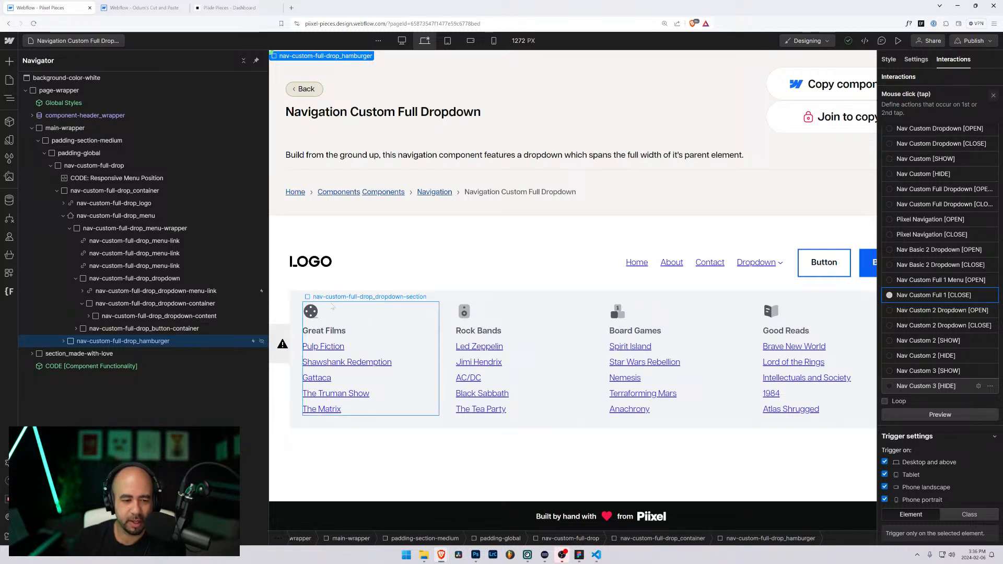
Step: Select the dropdown content, dropdown link and hamburger to review their triggers
left_click(315, 299)
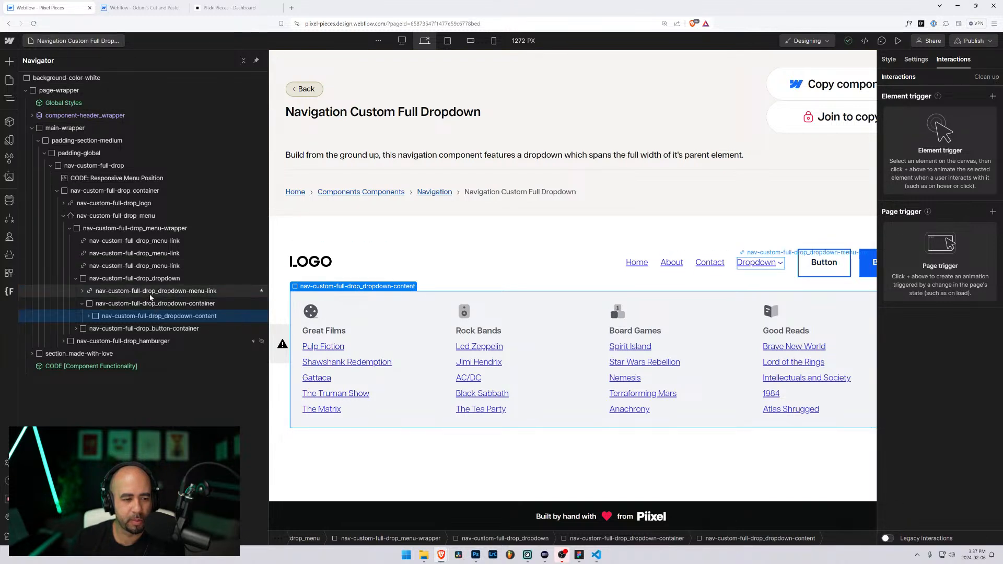
left_click(150, 293)
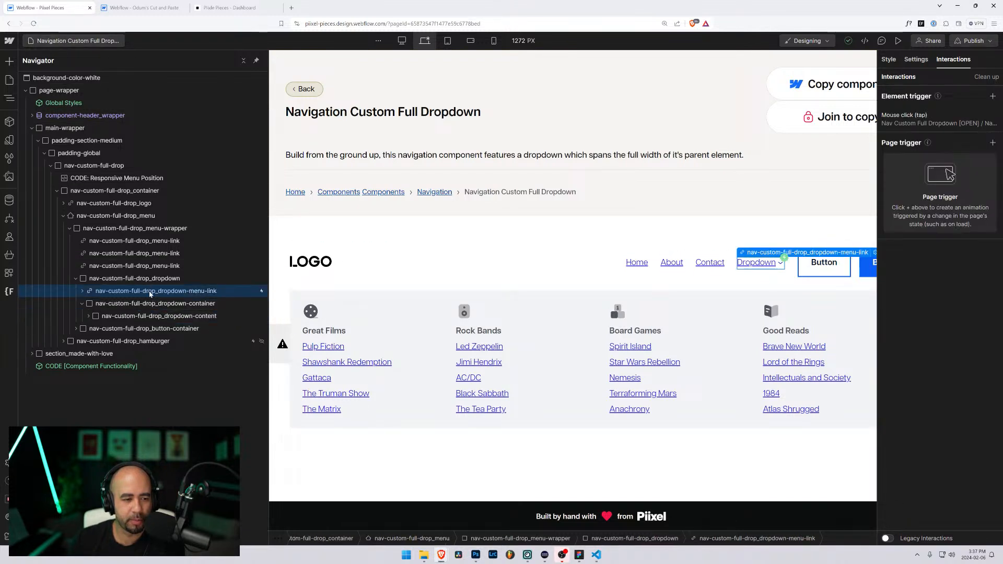
left_click(145, 342)
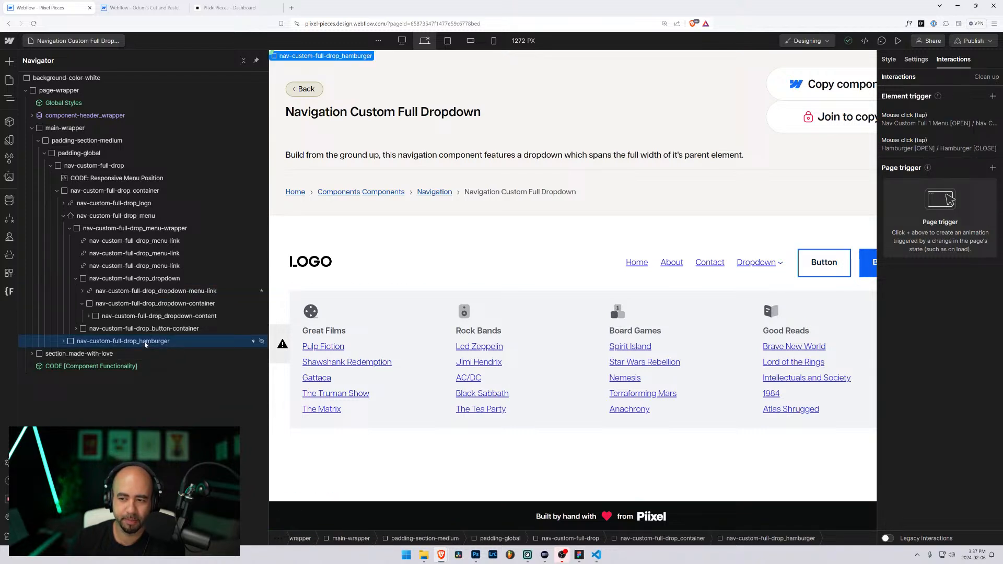
left_click(76, 41)
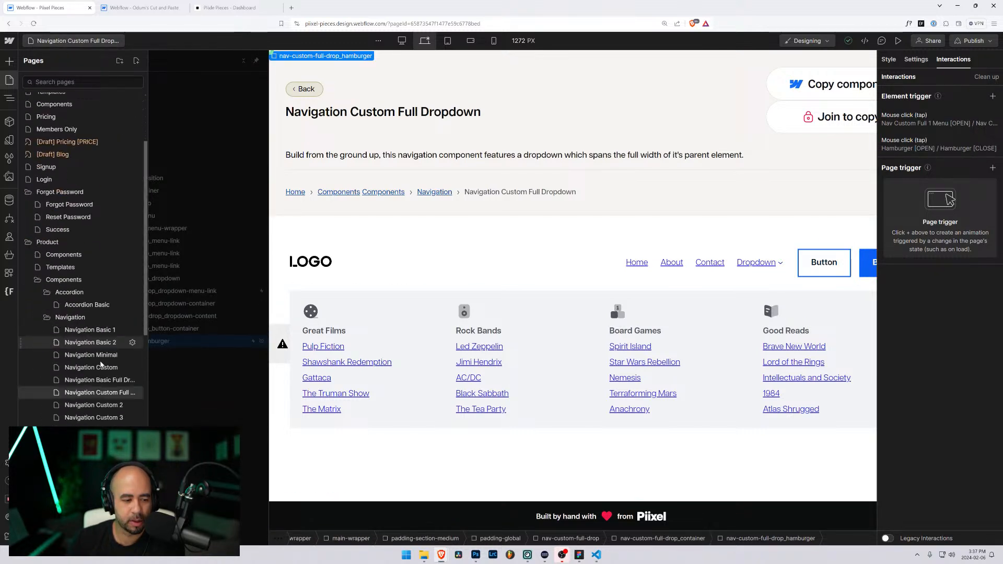
scroll(101, 364, "down", 2)
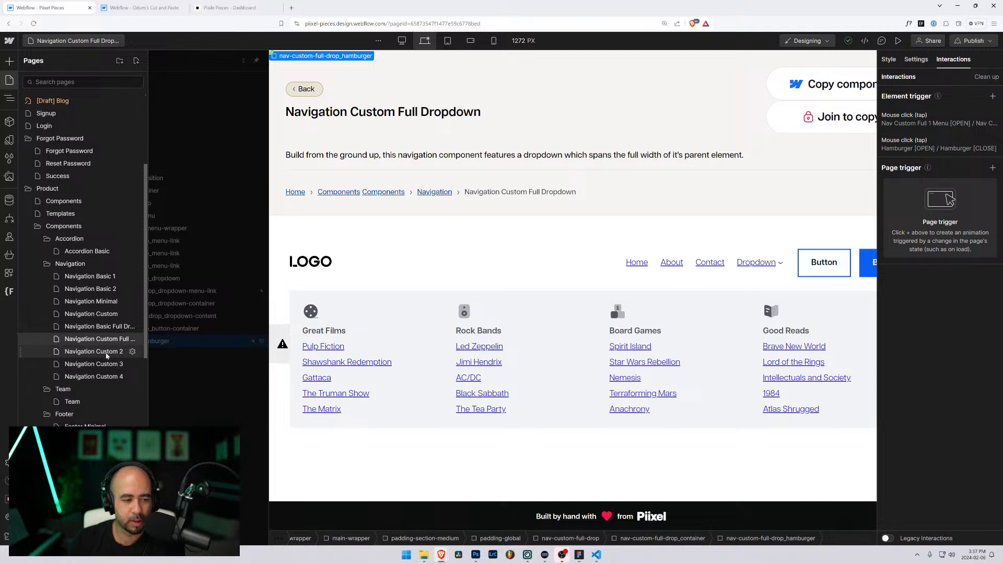
Step: Show Navigation Custom 3 at 768 px tablet width and inspect nav-custom-3_menu's Settings and Style
left_click(94, 364)
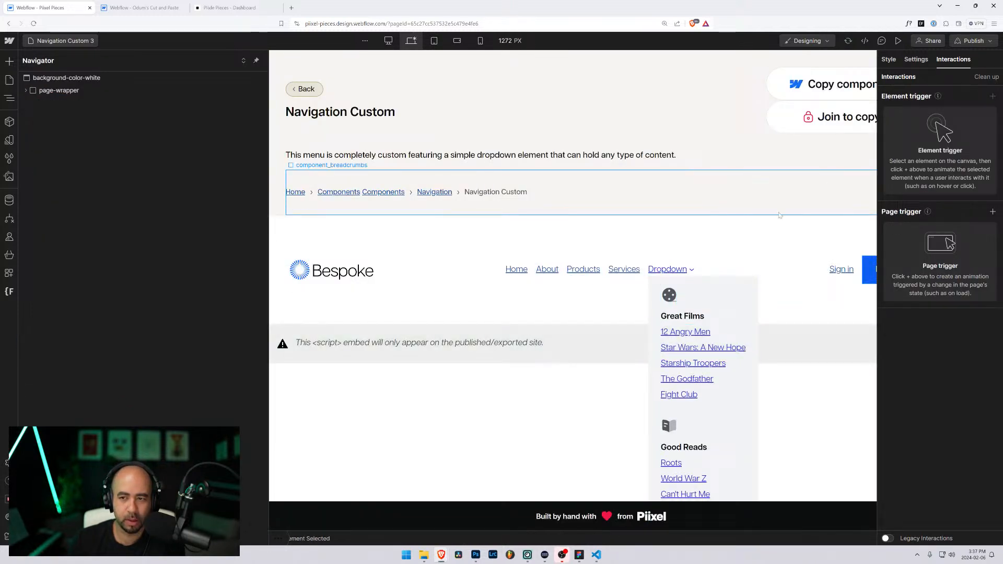
left_click(434, 41)
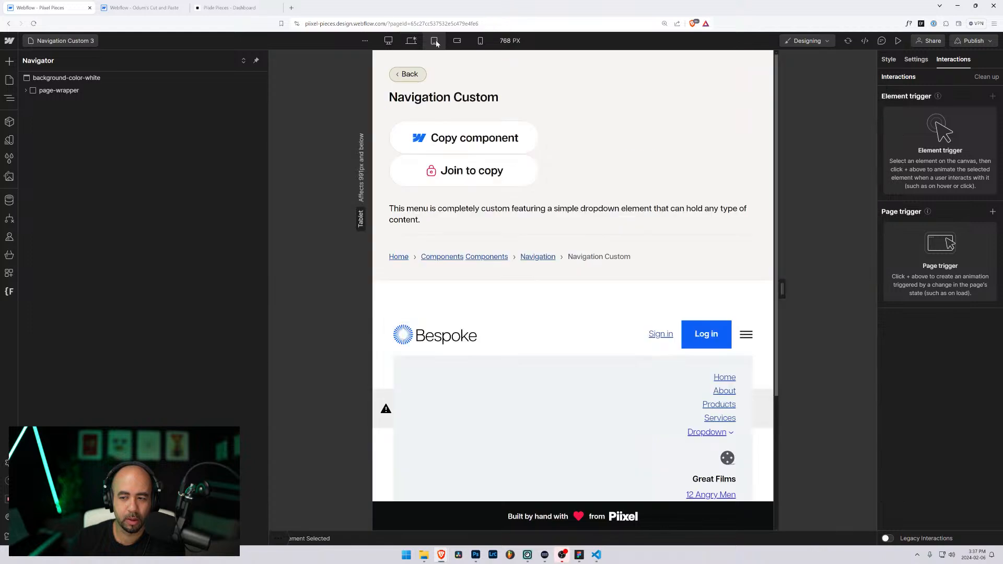
left_click(533, 362)
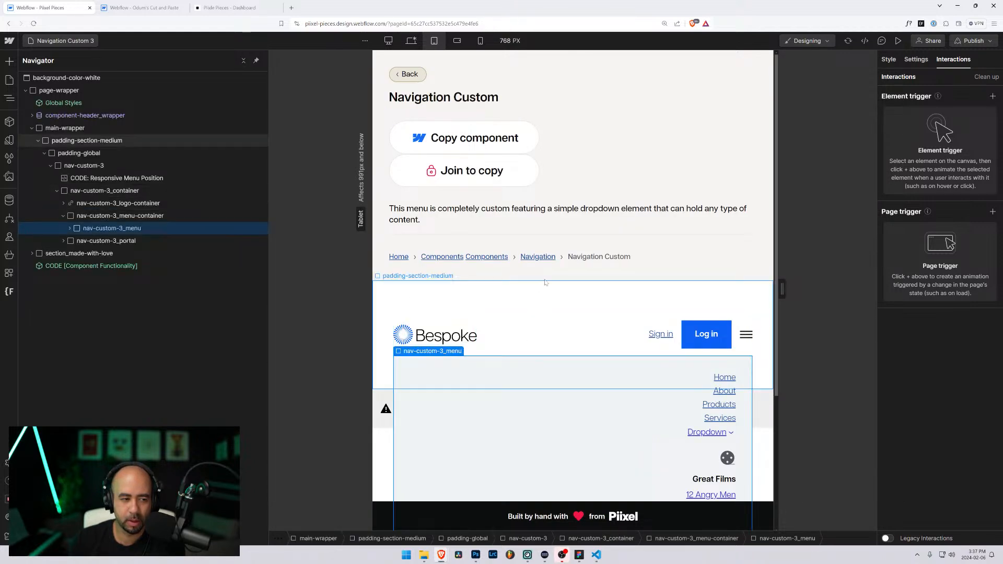
left_click(915, 60)
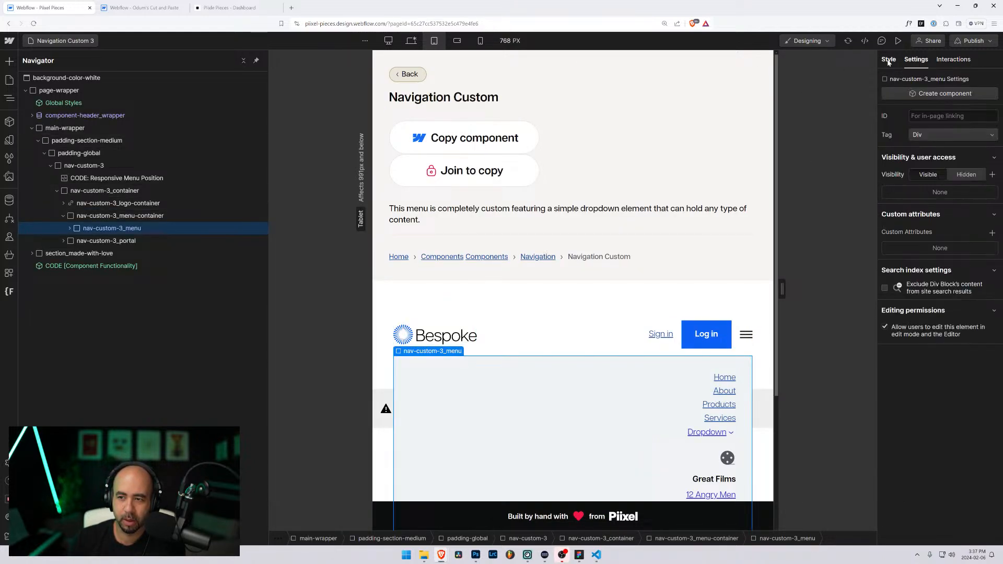
left_click(888, 60)
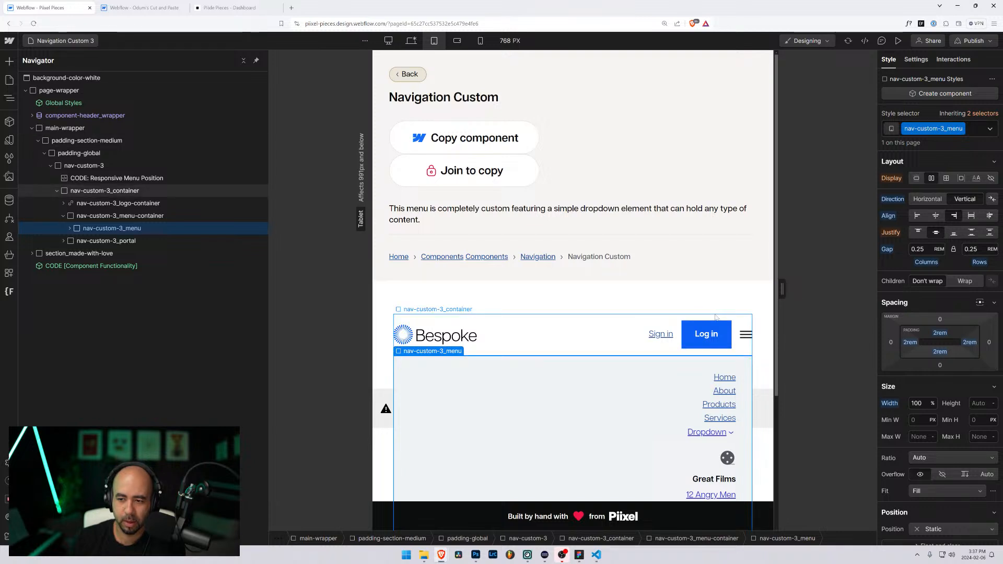
scroll(928, 396, "down", 5)
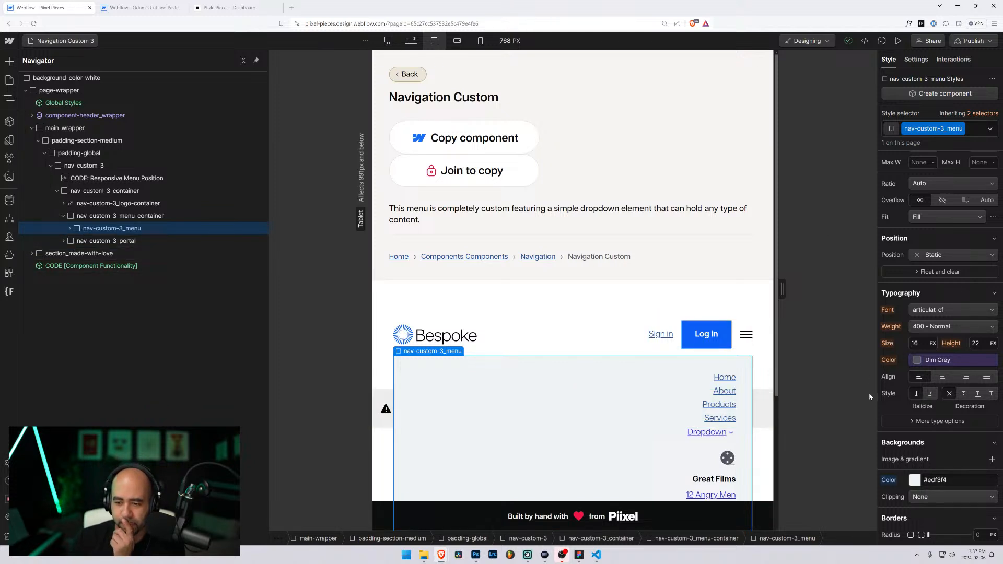
scroll(899, 397, "up", 5)
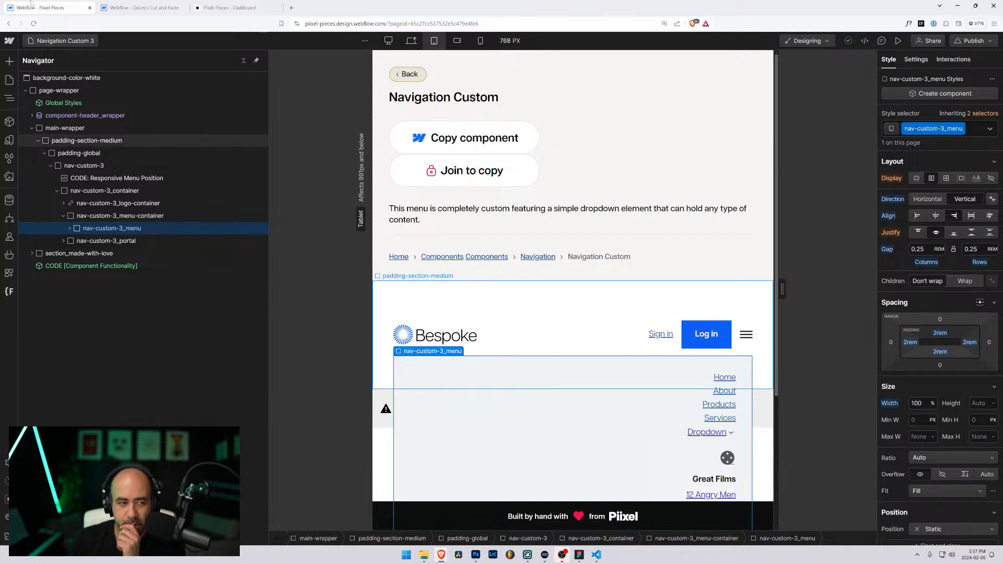
left_click(60, 41)
Step: Open Navigation Custom Full Dropdown and inspect nav-custom-full-drop_menu's Settings and Style
scroll(79, 366, "down", 3)
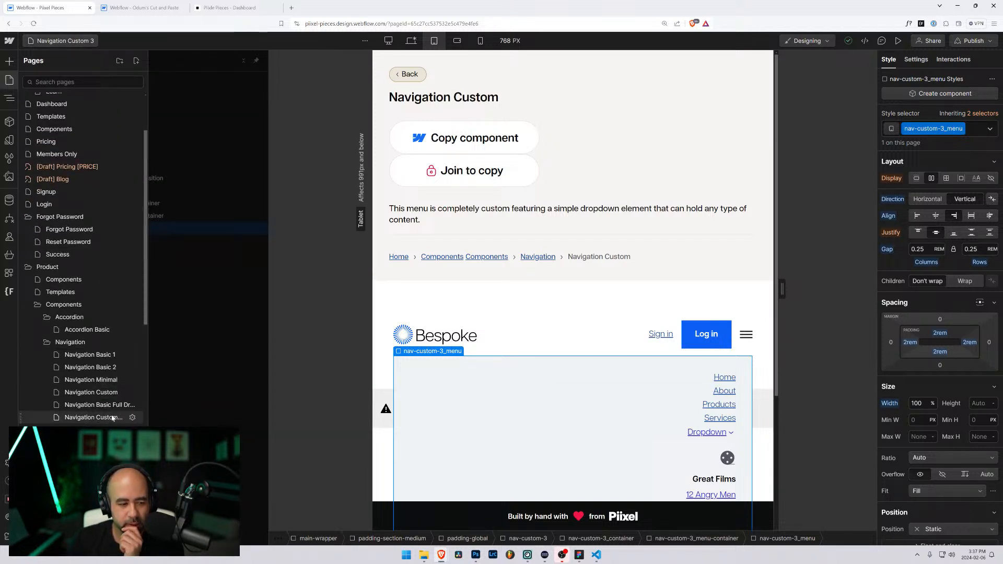
left_click(78, 417)
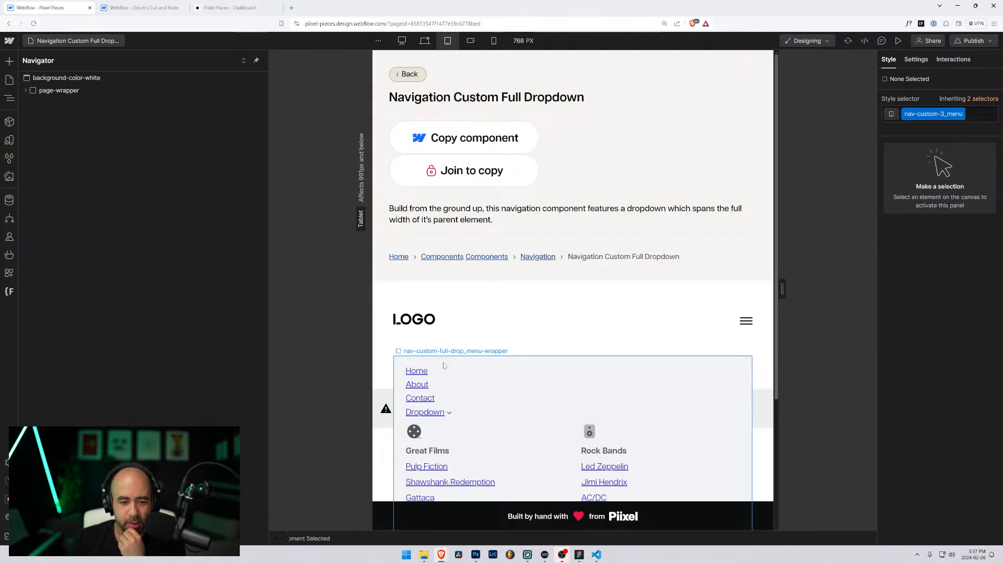
left_click(444, 366)
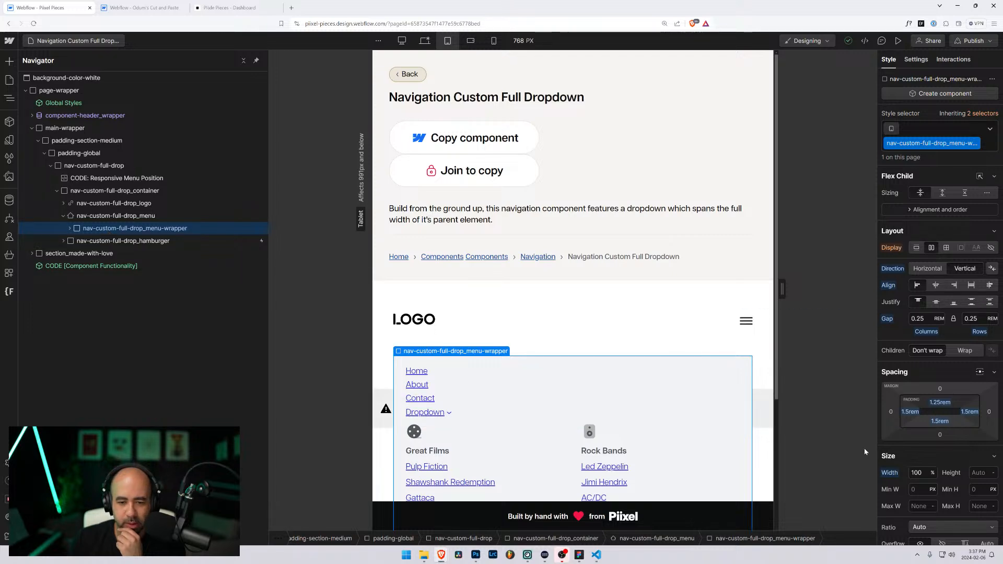
scroll(923, 466, "down", 10)
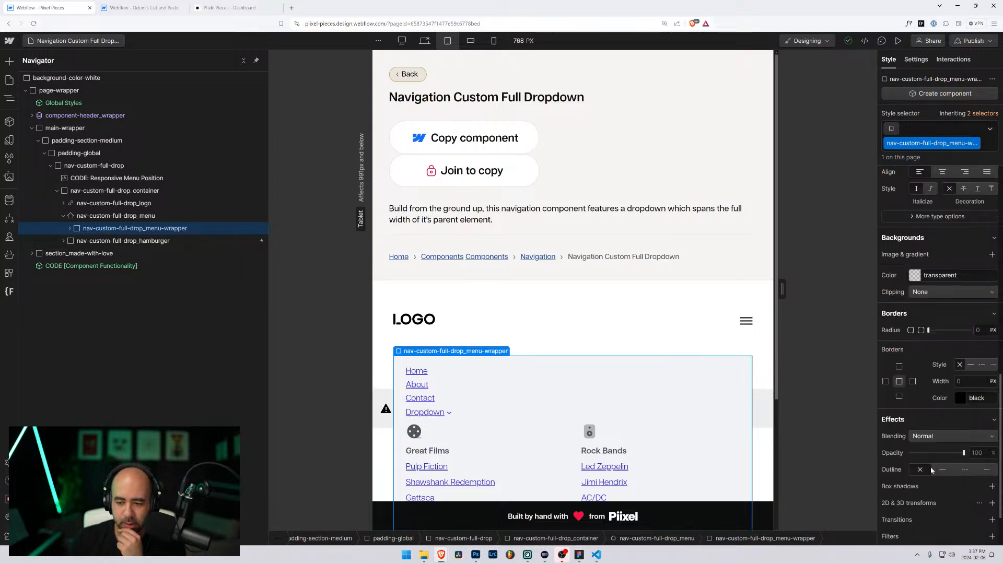
scroll(928, 470, "up", 10)
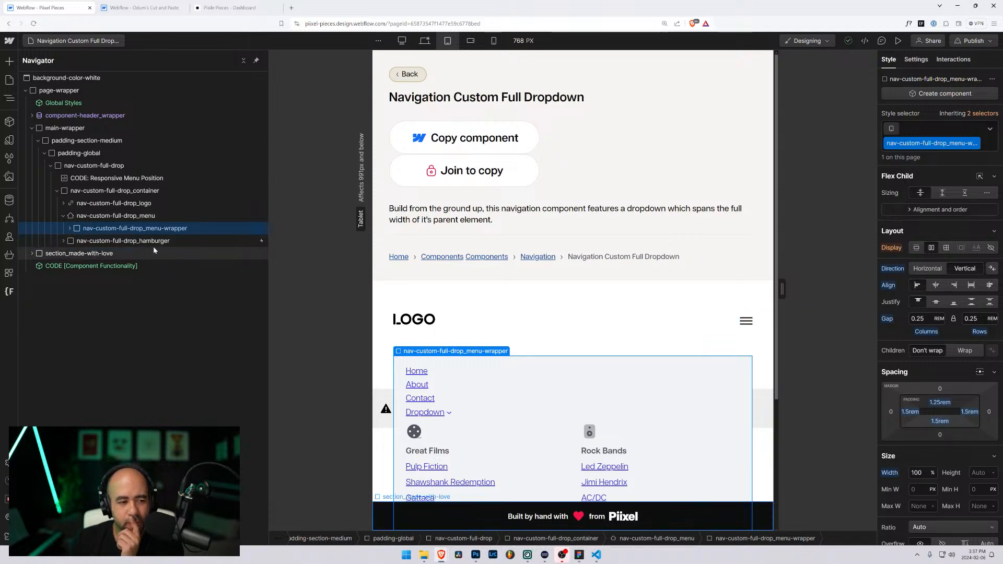
left_click(140, 216)
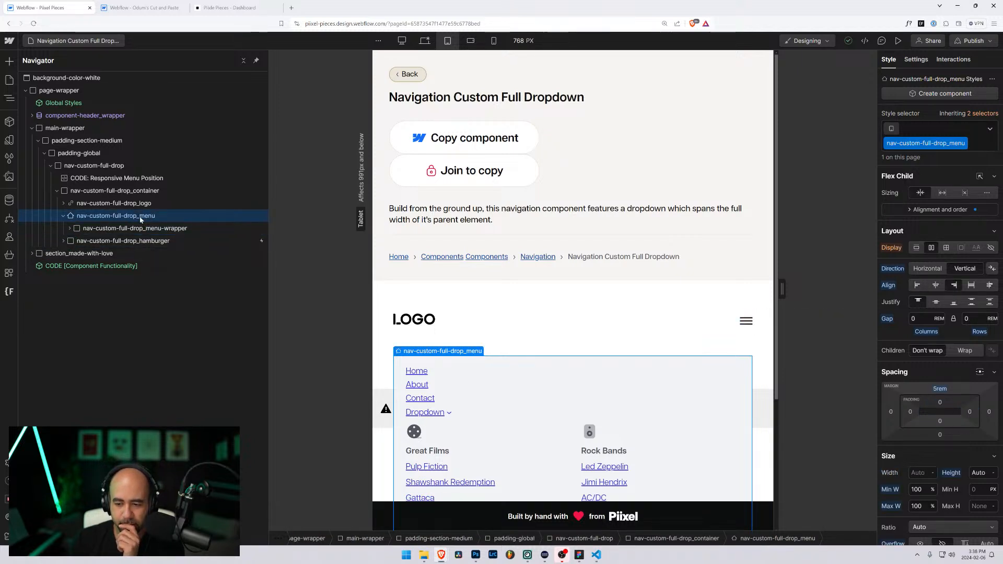
scroll(914, 456, "down", 1)
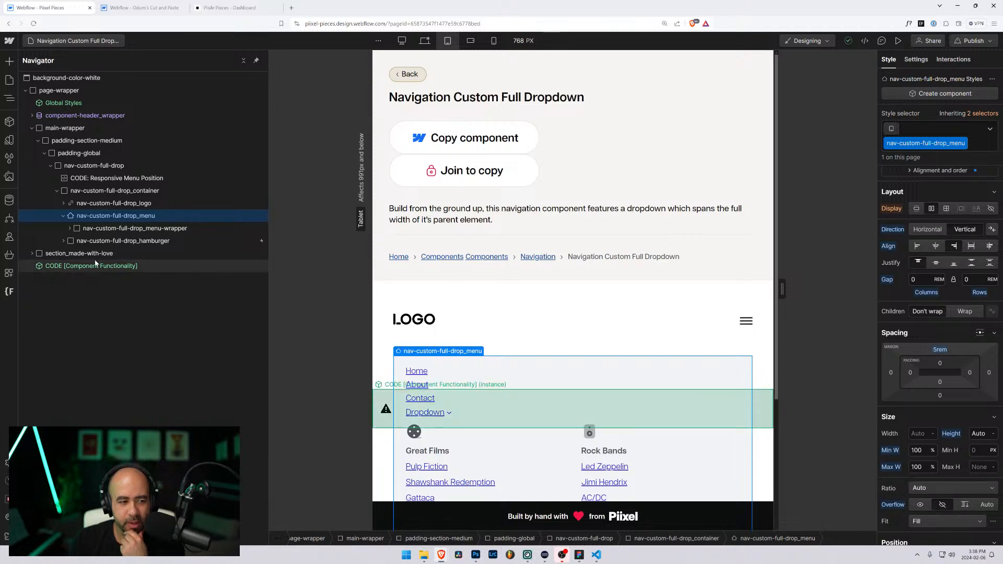
left_click(919, 62)
left_click(890, 60)
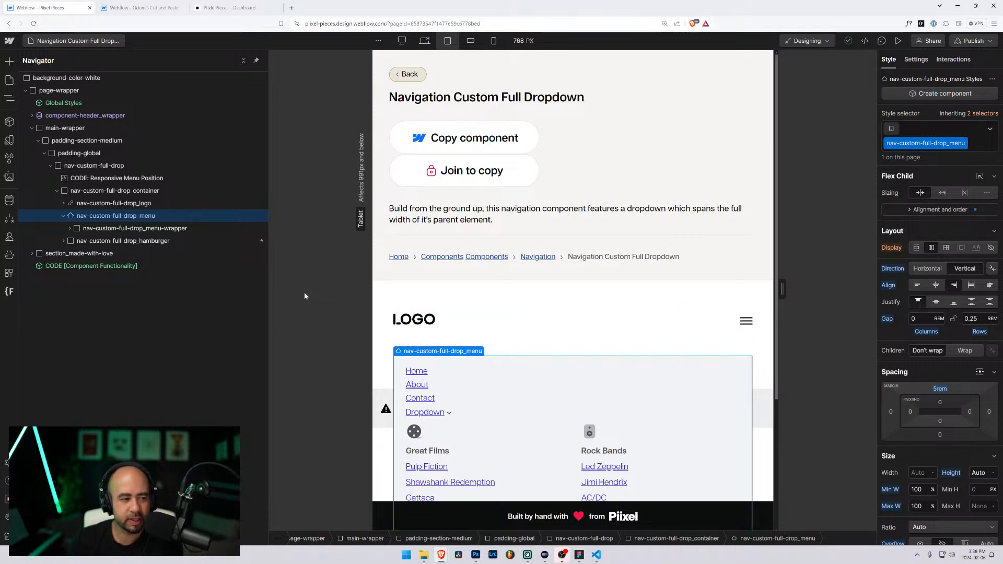
Step: Select nav-custom-full-drop and compare it at Desktop and Tablet breakpoints
left_click(486, 333)
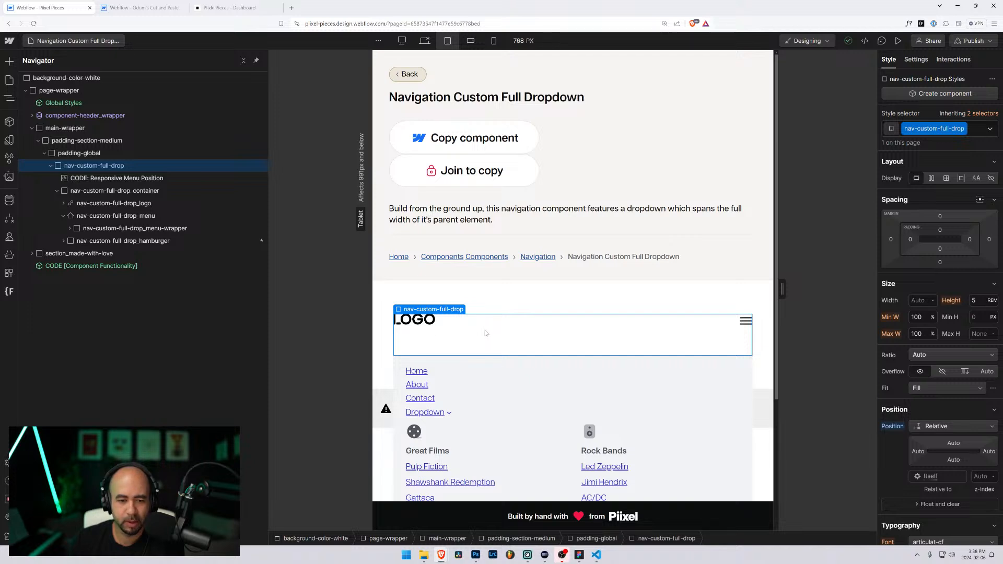
left_click(425, 40)
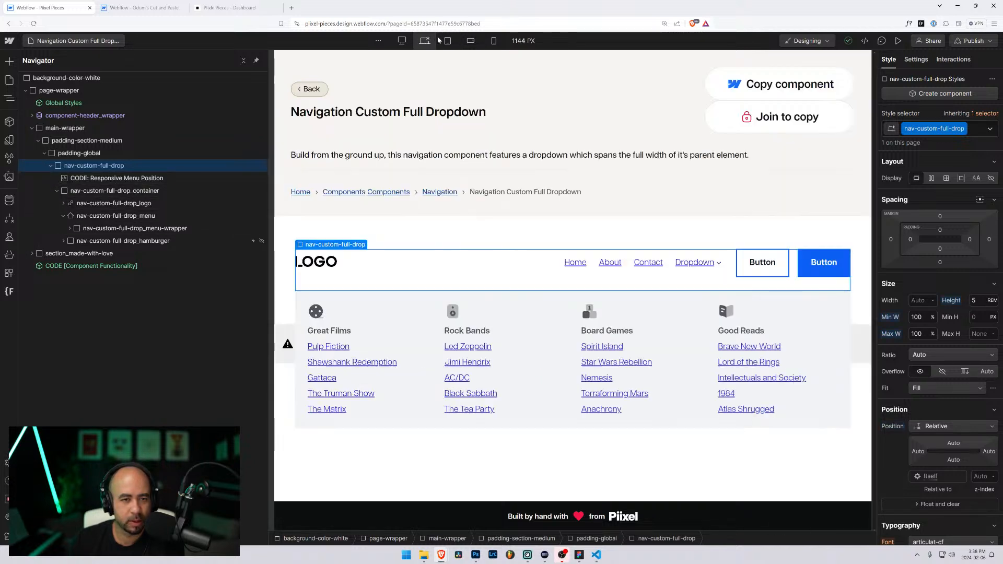
left_click(448, 41)
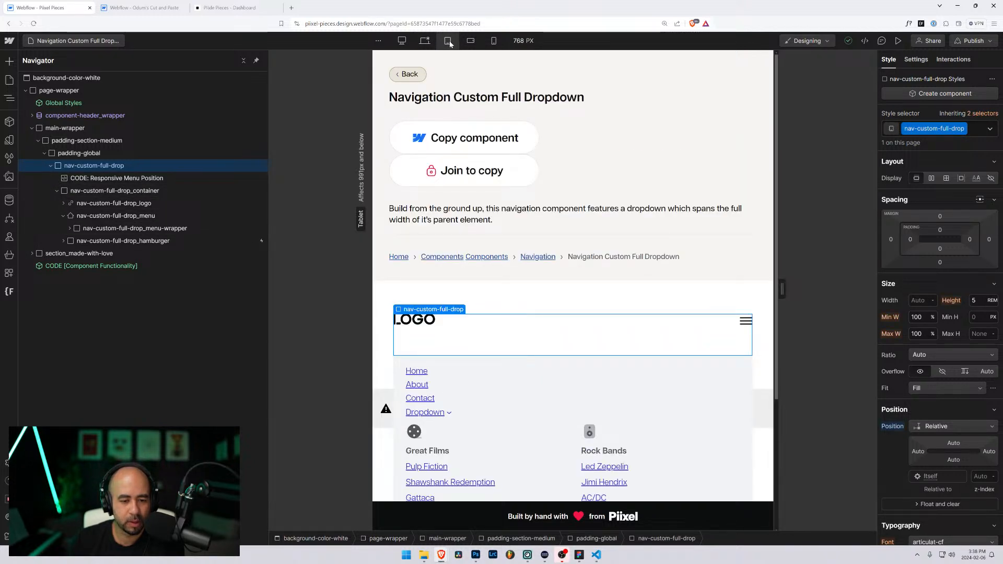
left_click(425, 42)
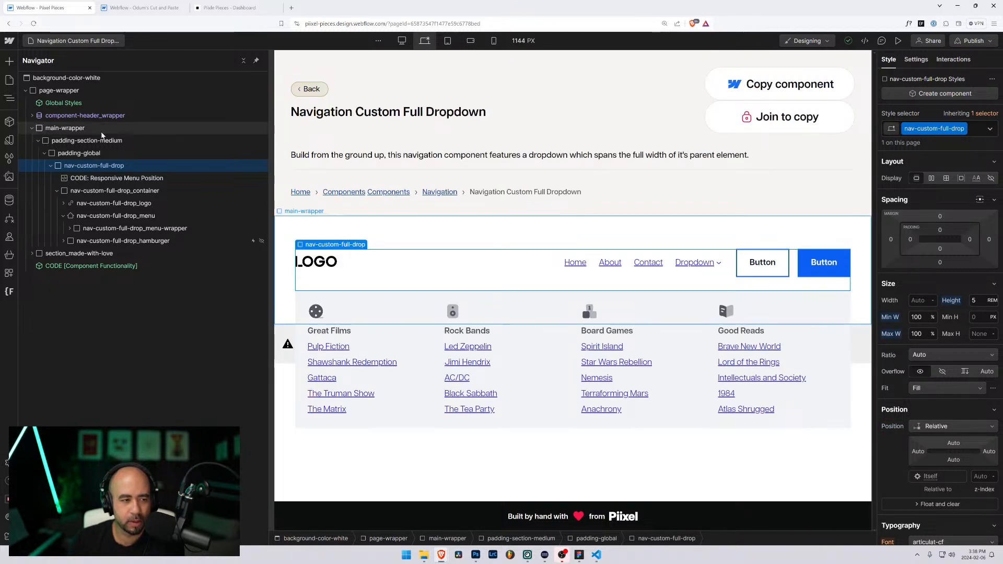
left_click(89, 40)
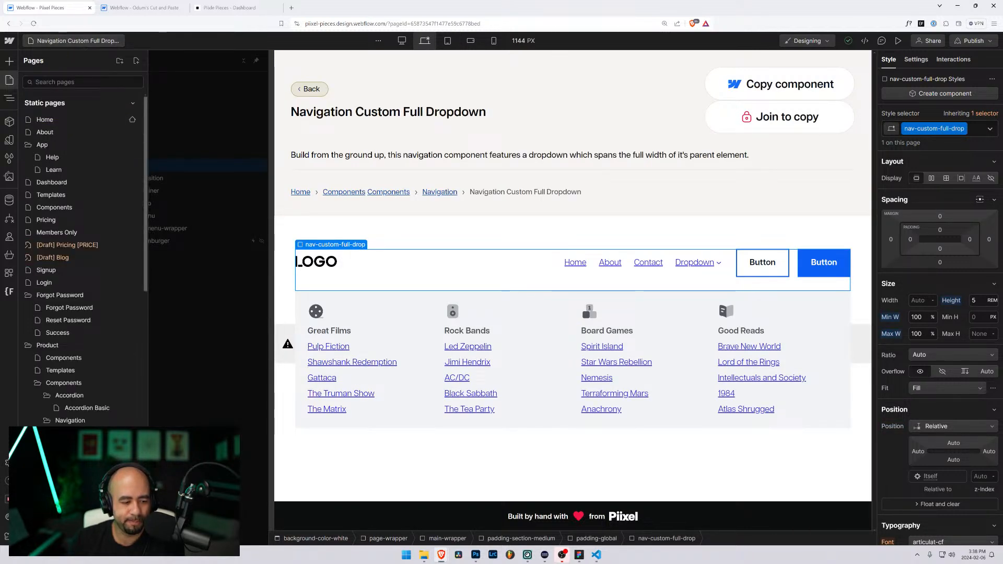
Step: At tablet width, inspect Navigation Custom 2's menu, container and menu-container styles and settings
left_click(92, 445)
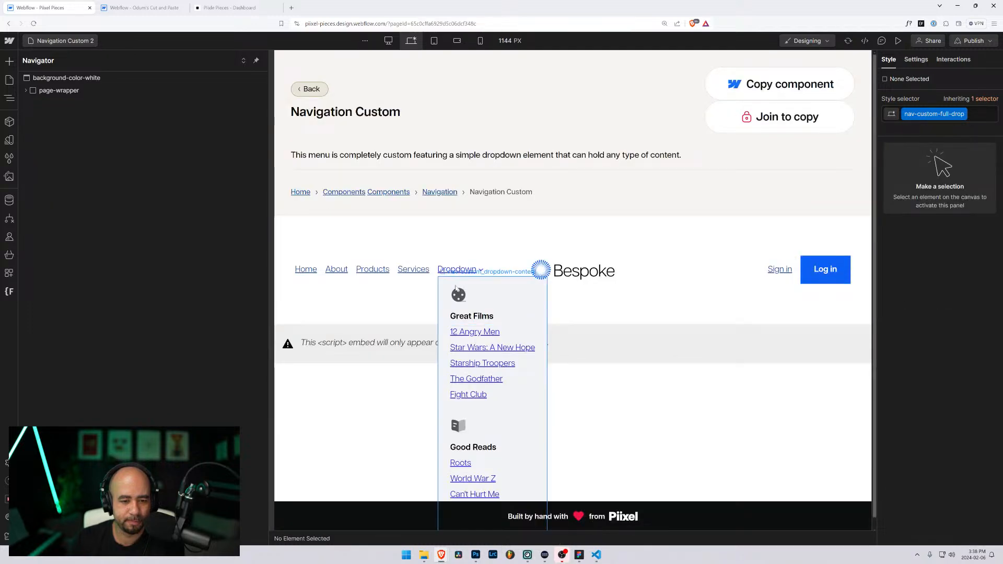
left_click(434, 41)
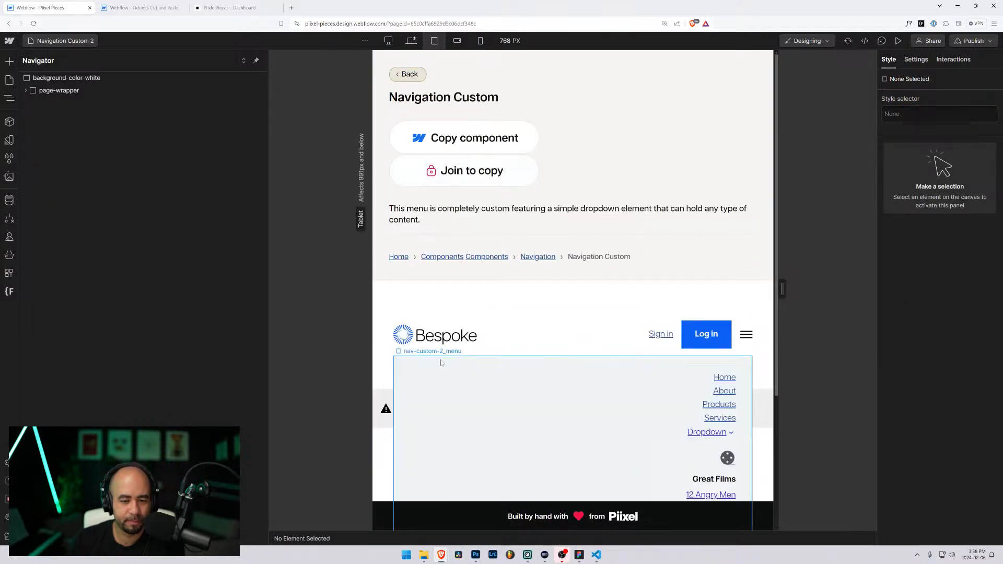
left_click(409, 366)
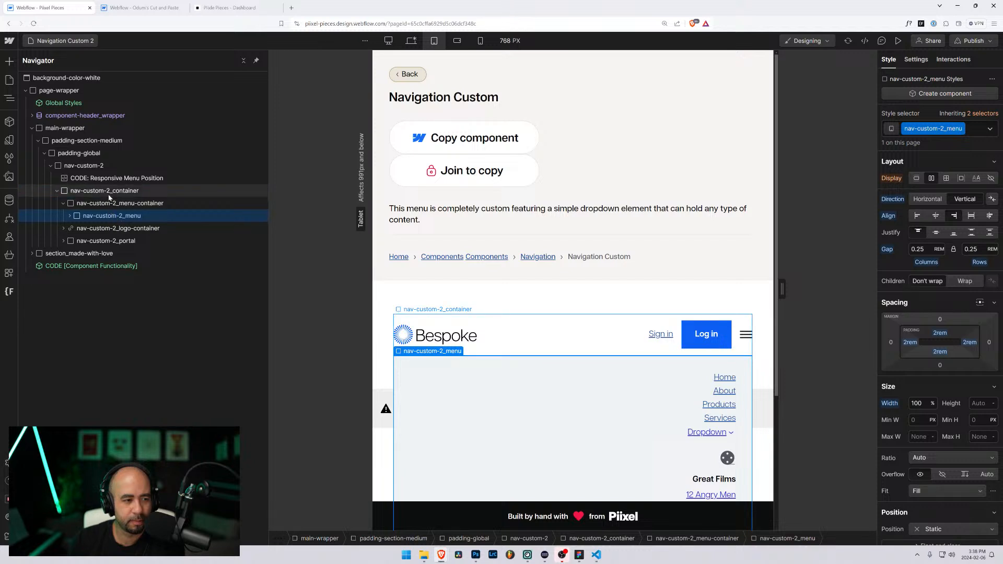
left_click(108, 197)
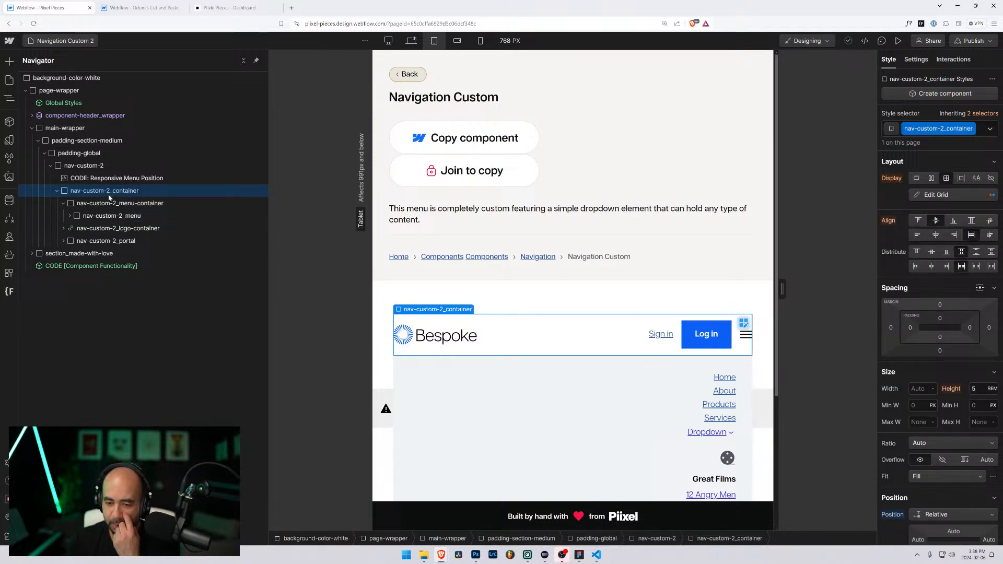
left_click(109, 206)
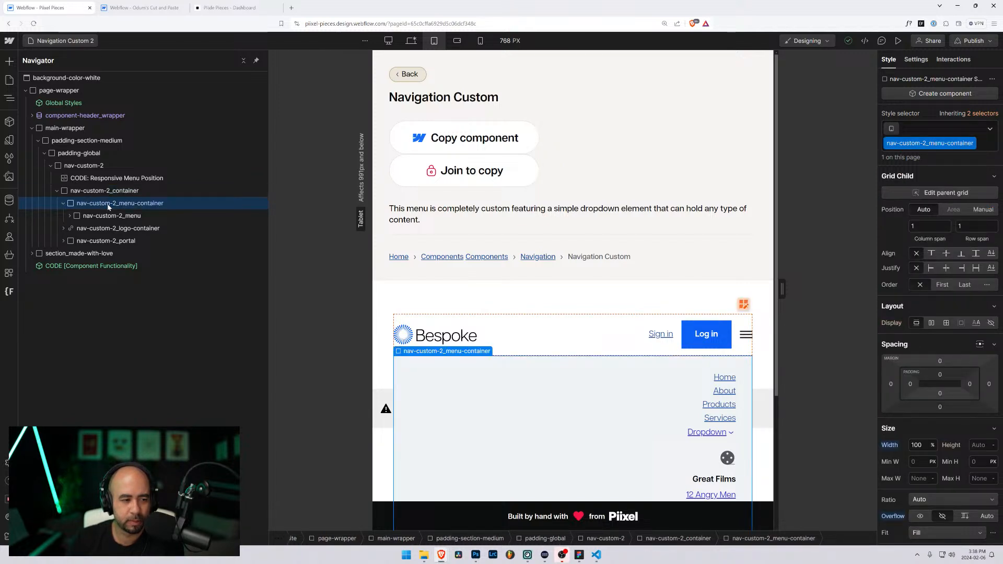
left_click(914, 59)
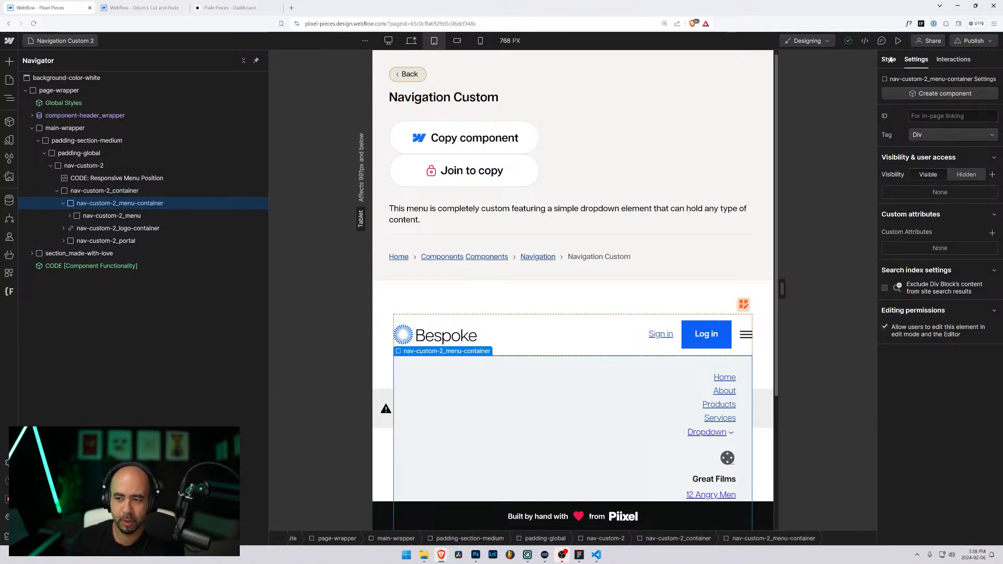
left_click(887, 60)
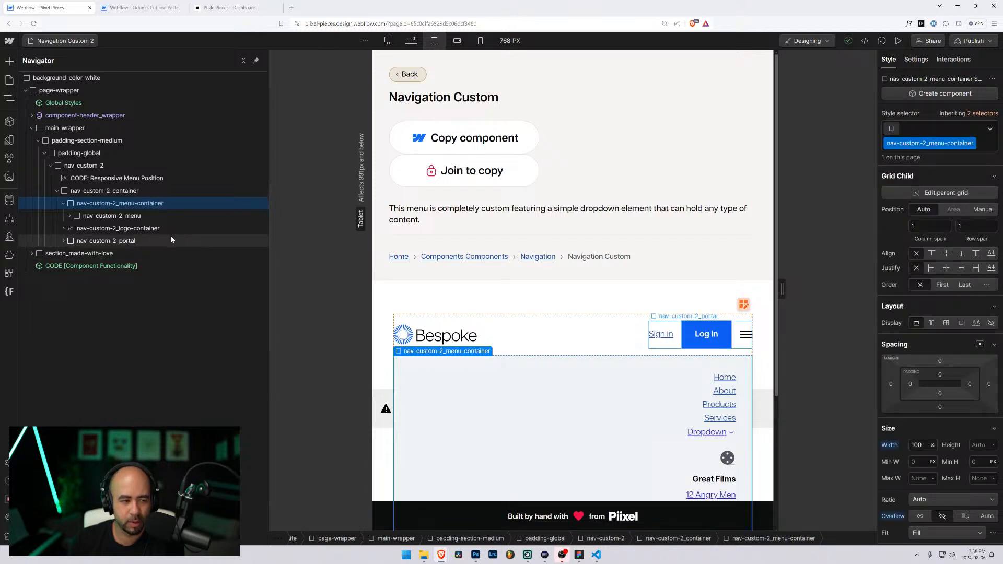
scroll(896, 411, "down", 3)
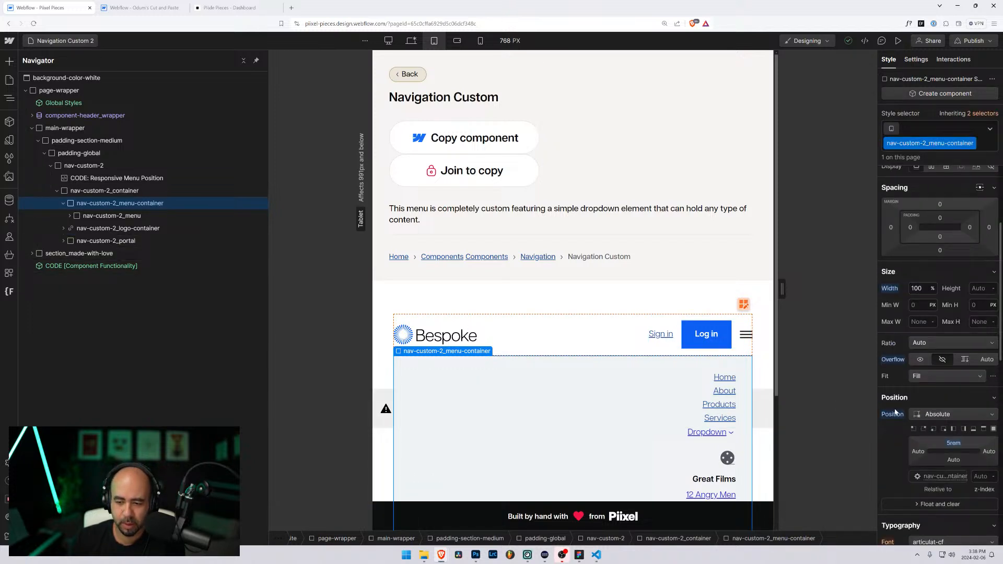
scroll(887, 413, "down", 2)
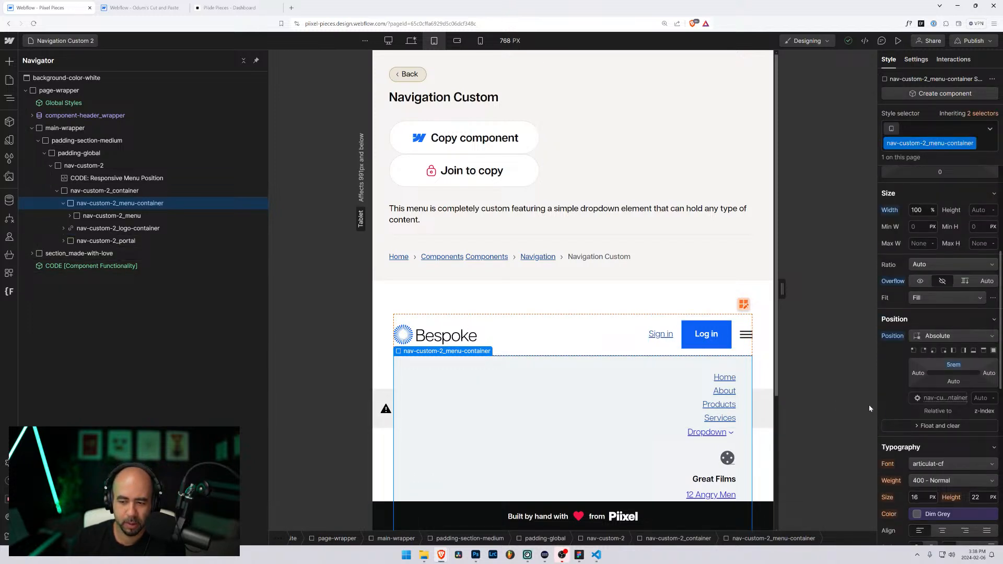
scroll(876, 412, "down", 1)
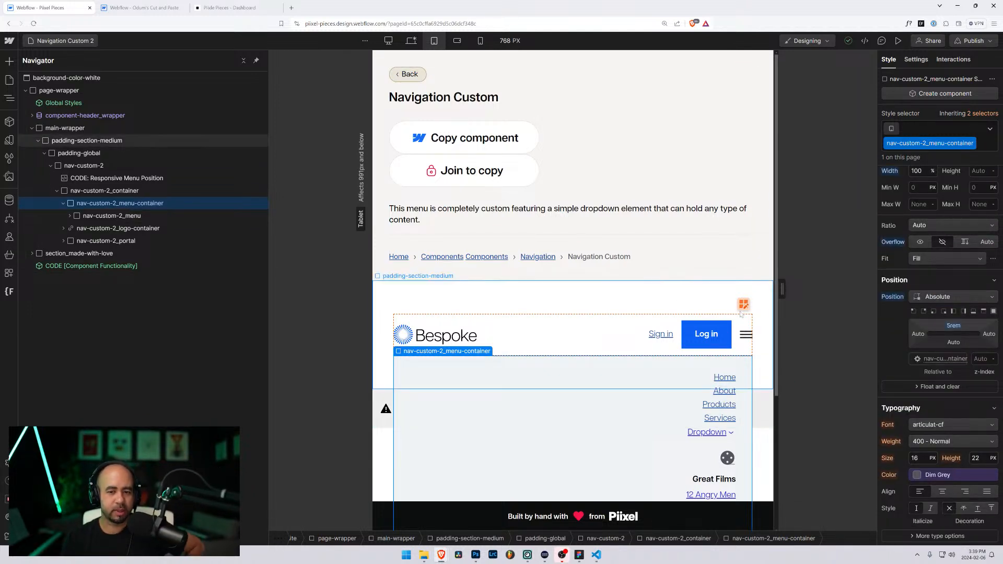
Step: Preview the page and resize the canvas between desktop, full 1439 px and tablet widths
left_click(898, 41)
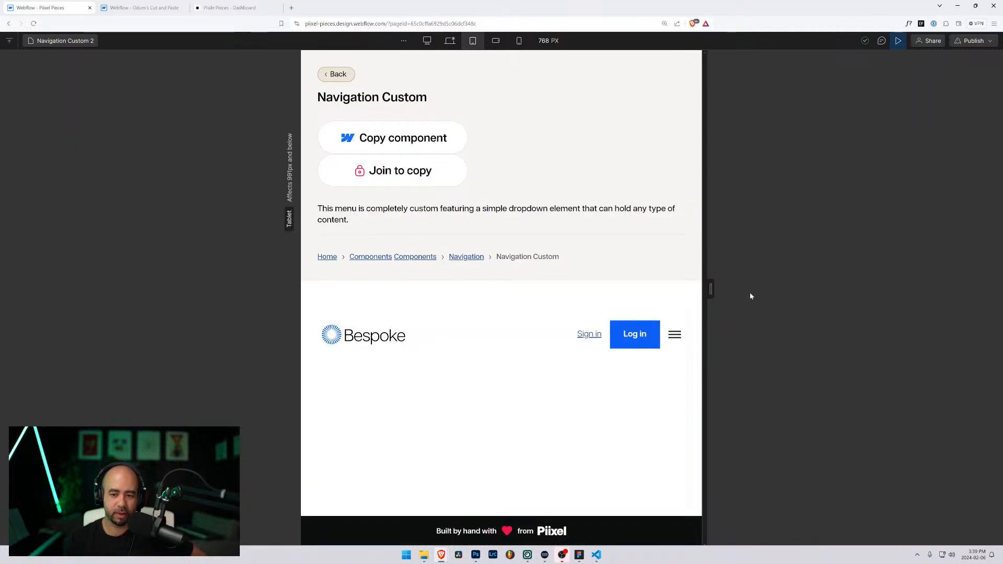
left_click_drag(710, 292, 770, 303)
double_click(768, 303)
double_click(769, 302)
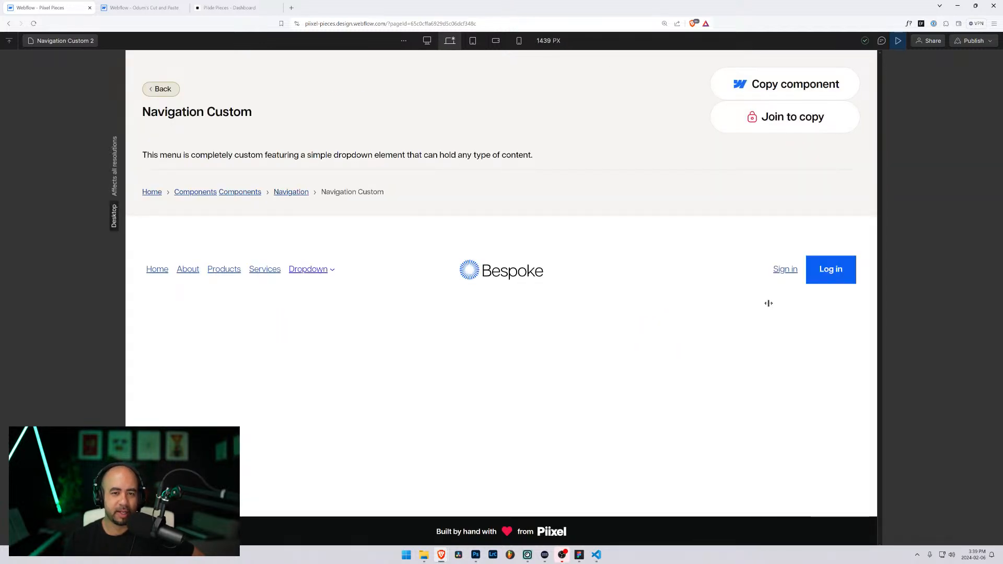
left_click_drag(768, 303, 877, 325)
double_click(768, 303)
double_click(768, 303)
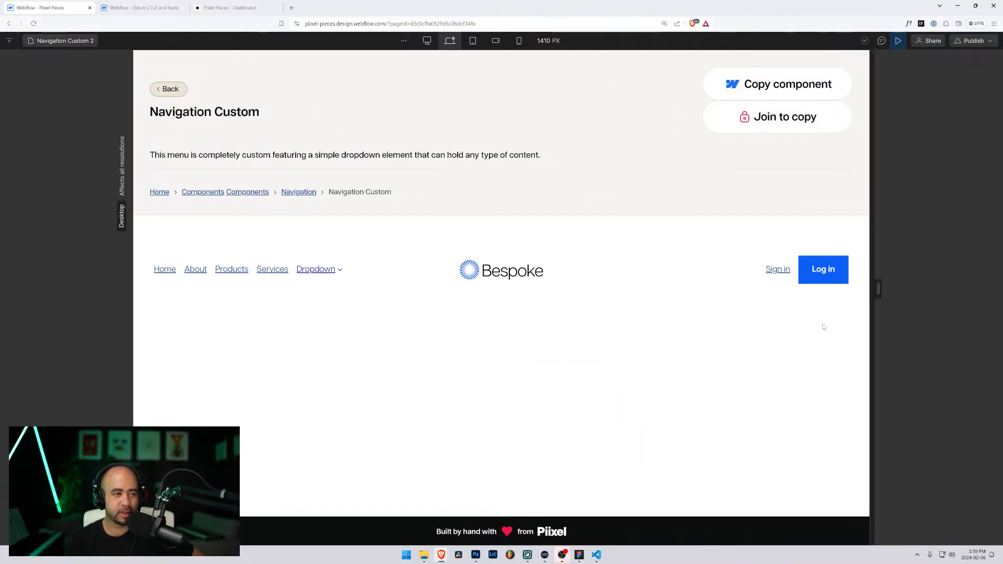
Step: Open the Navigation Custom Full Dropdown page and adjust the canvas width
left_click(65, 41)
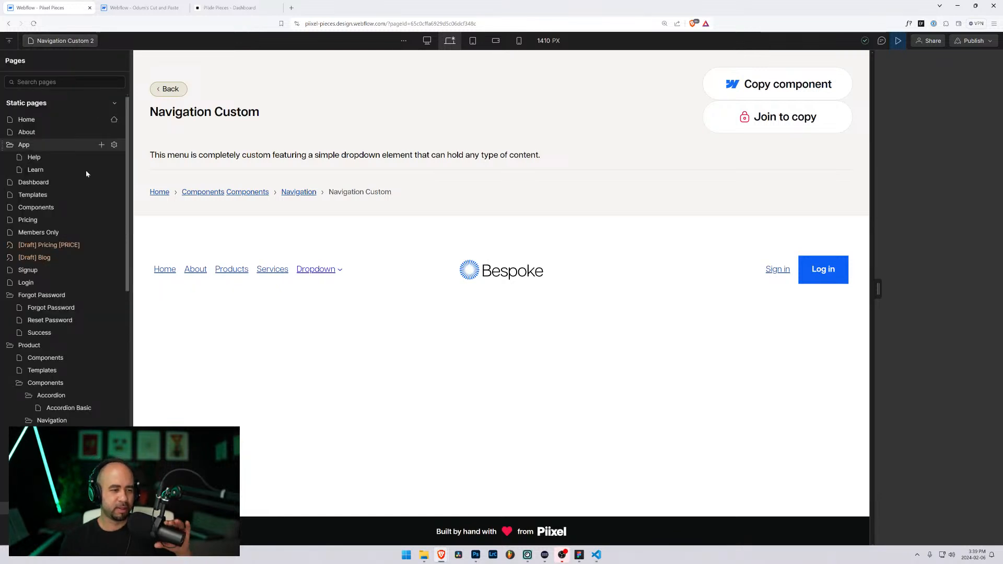
scroll(95, 281, "down", 3)
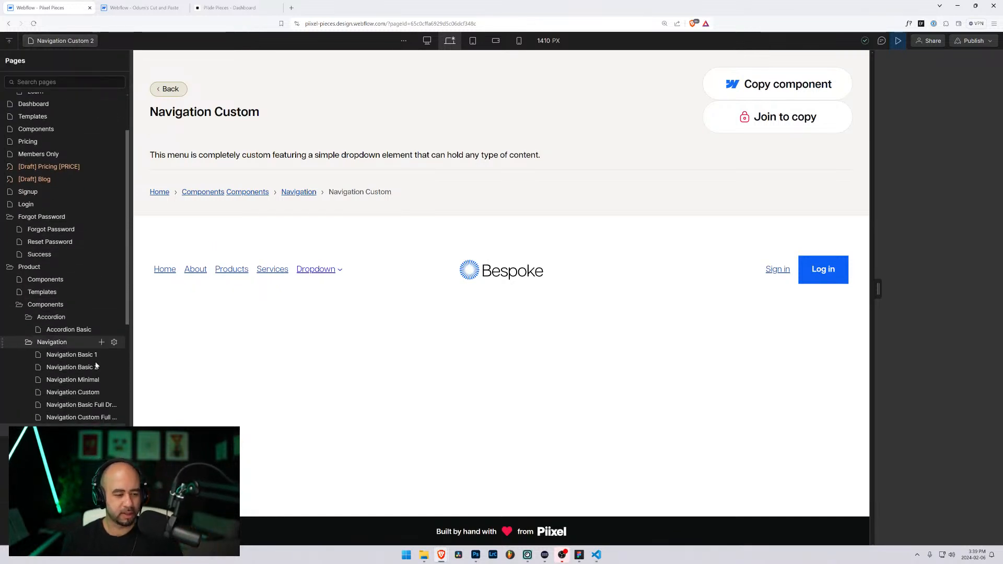
left_click(85, 417)
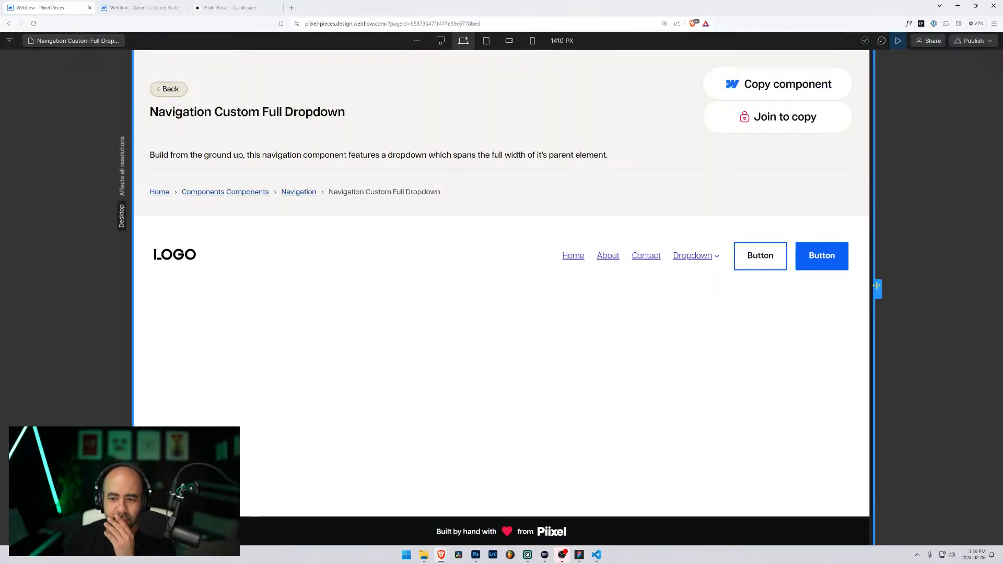
mouse_move(877, 289)
left_mouse_down()
mouse_move(641, 275)
mouse_move(804, 289)
mouse_move(759, 293)
mouse_move(770, 296)
mouse_move(862, 289)
left_mouse_up()
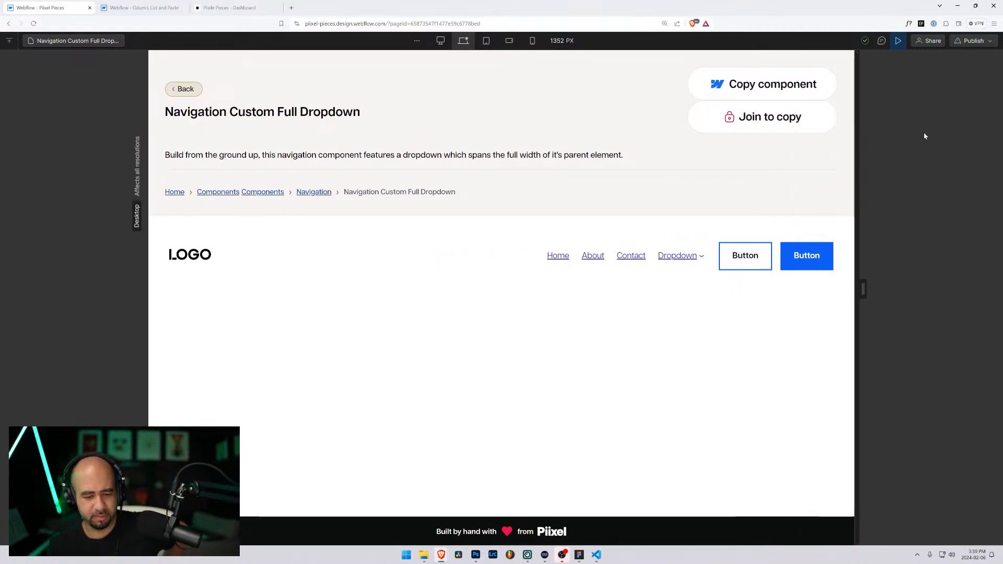
Step: Re-enter Preview, narrow the canvas to 666 px and open DevTools element inspection
left_click(898, 42)
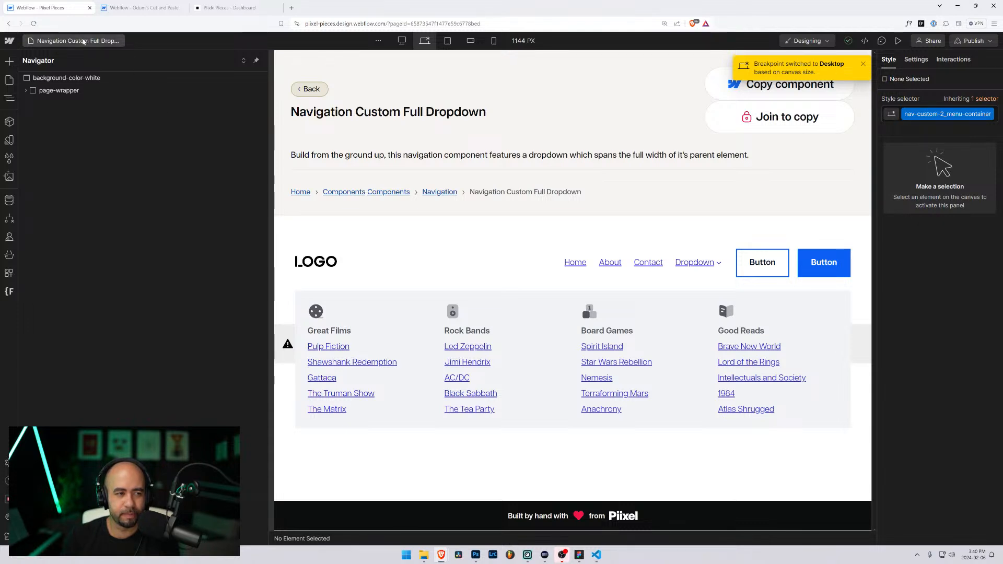
left_click(898, 40)
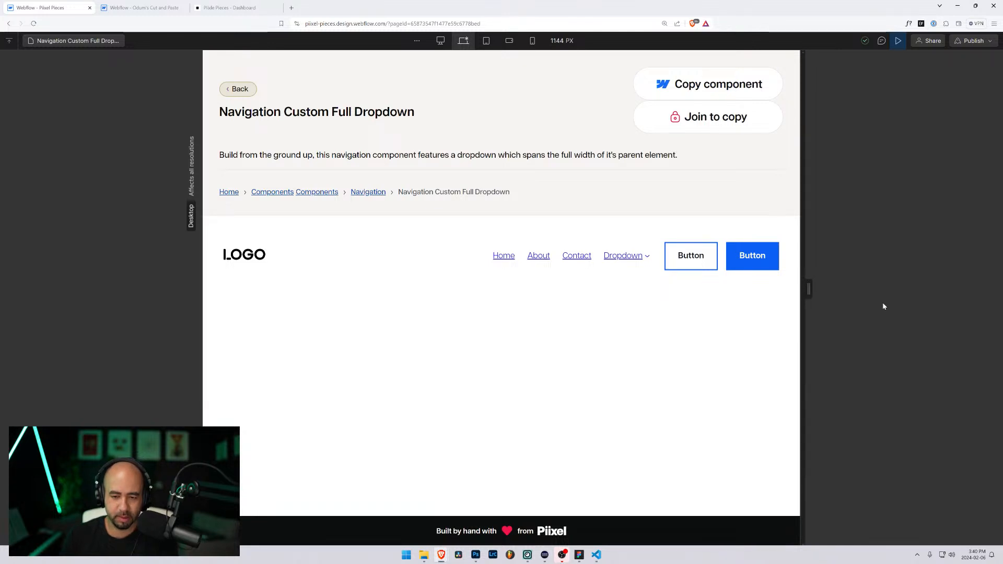
left_click_drag(809, 289, 682, 288)
key("F12")
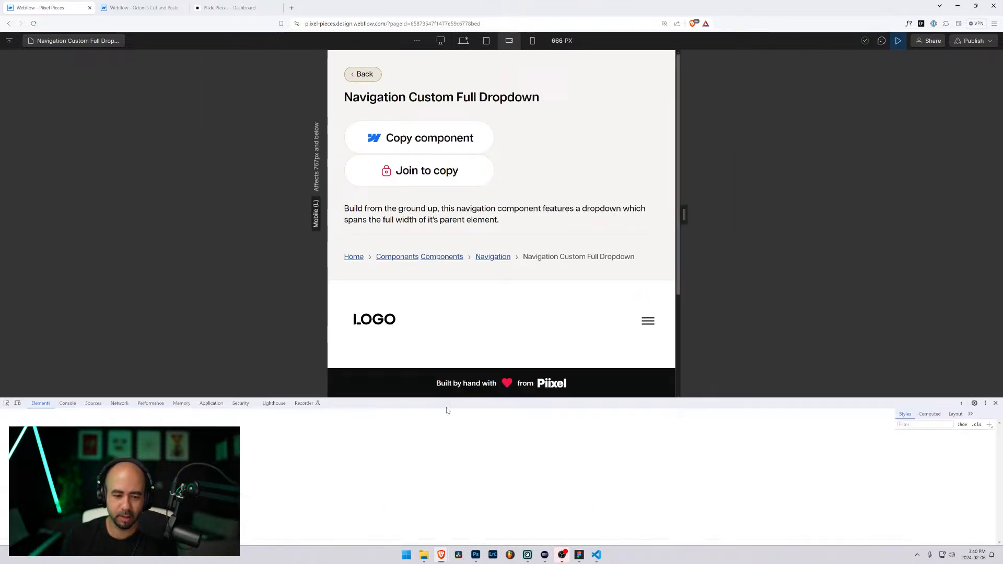
left_click(7, 403)
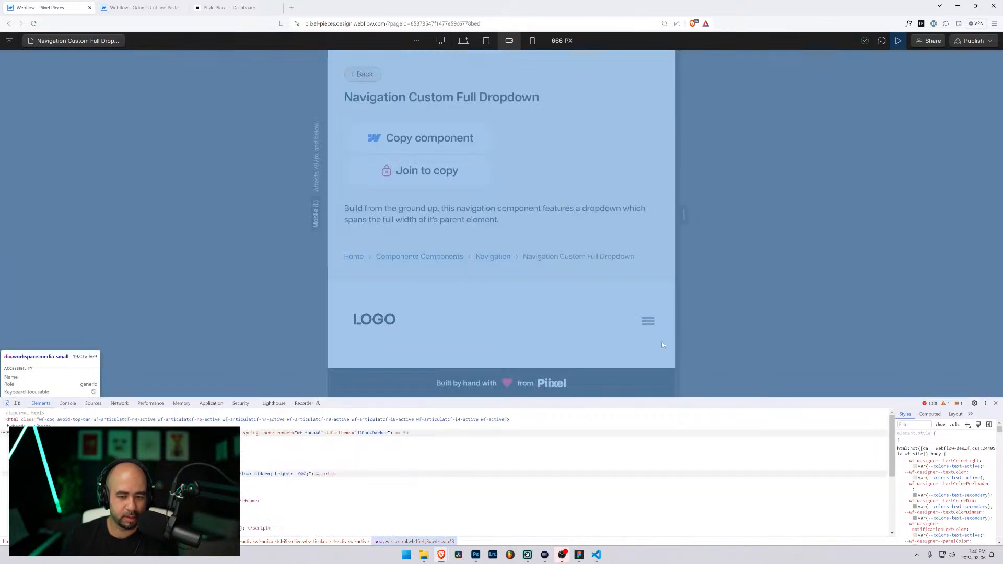
Step: Inspect the hamburger in DevTools and open the mobile menu
left_click(648, 321)
left_click(6, 404)
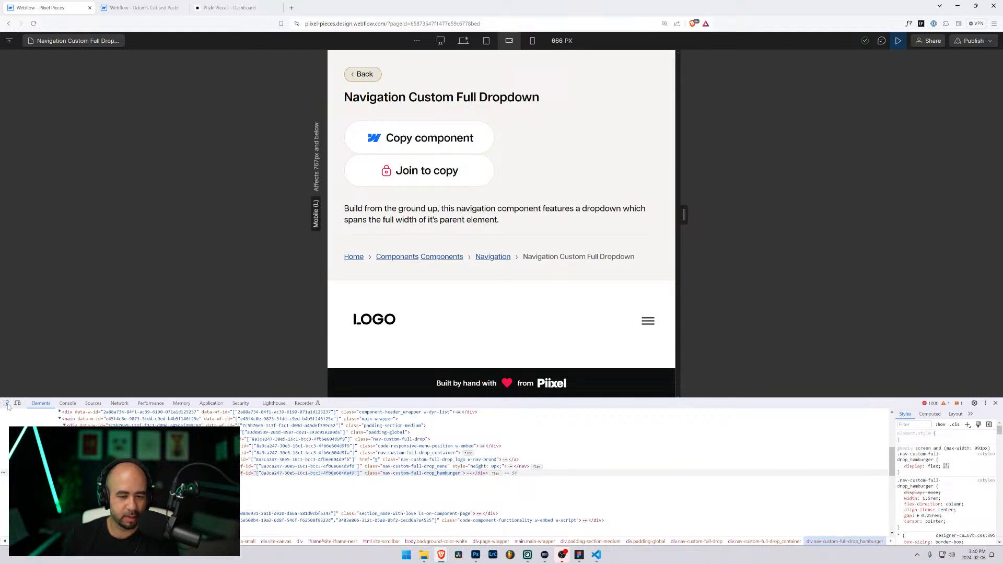
left_click(649, 321)
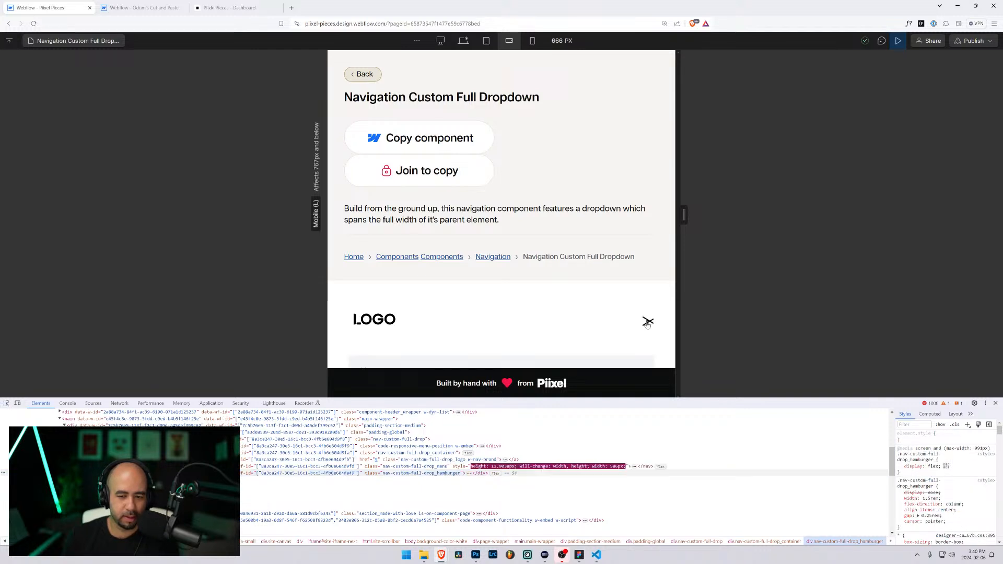
scroll(648, 323, "down", 1)
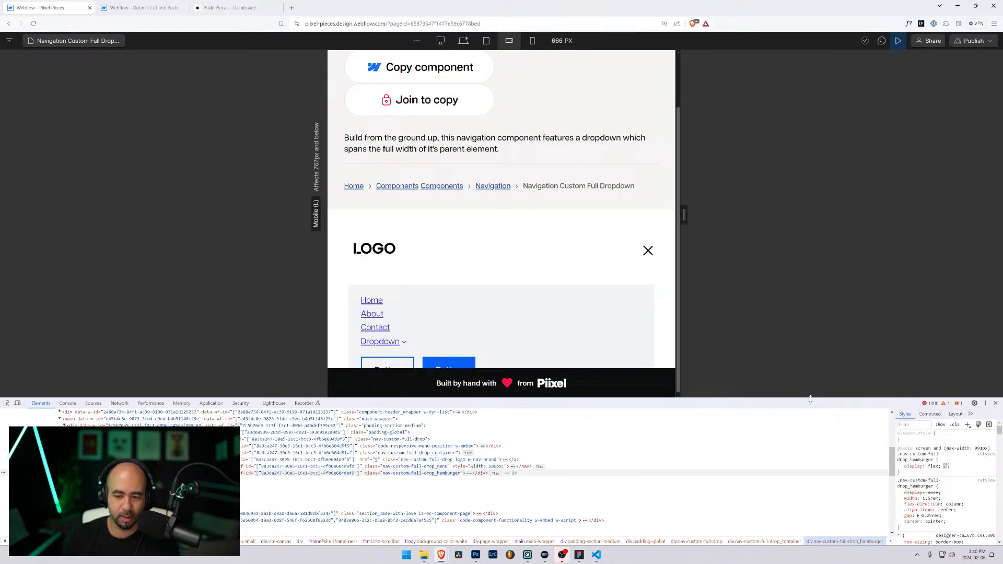
left_click_drag(811, 401, 810, 421)
Step: Inspect the menu wrapper and nav.nav-custom-full-drop_menu, then widen the canvas to 1024 px
left_click(6, 424)
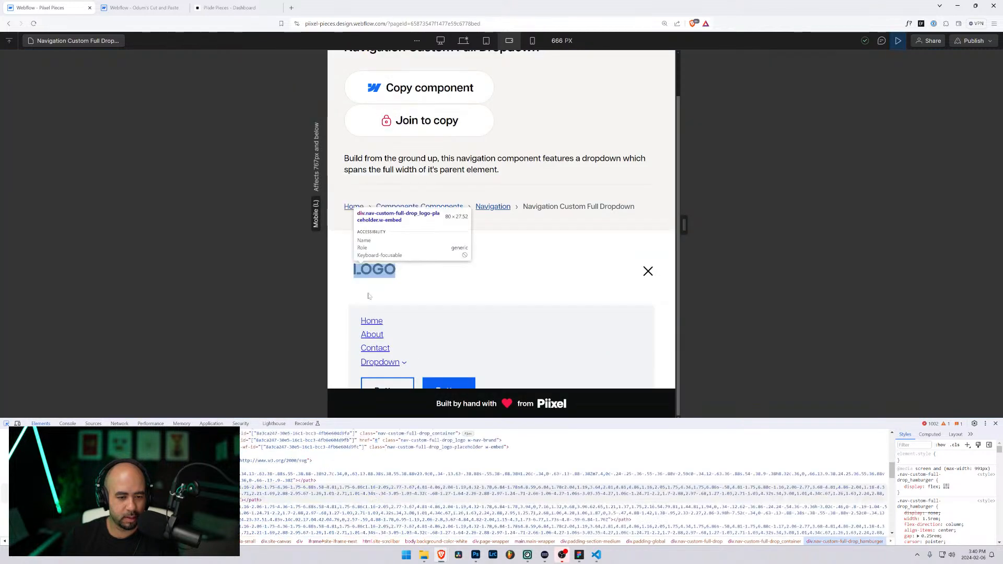
left_click(402, 322)
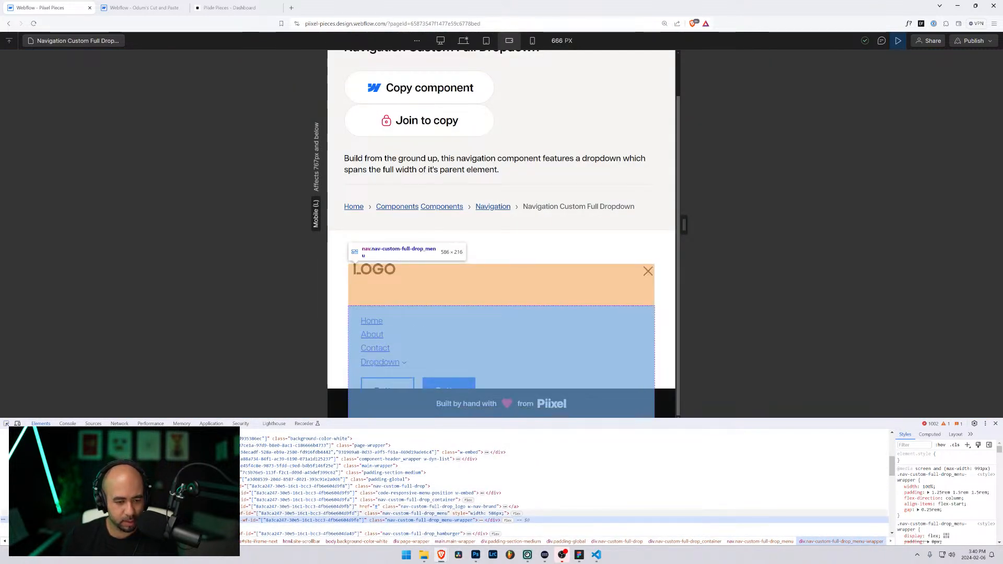
left_click(407, 513)
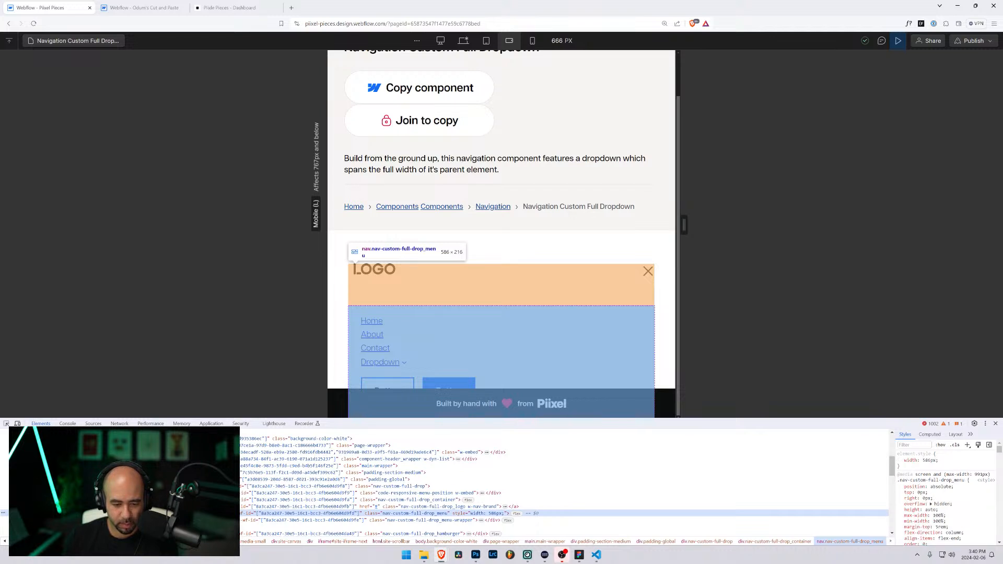
left_click_drag(684, 225, 778, 234)
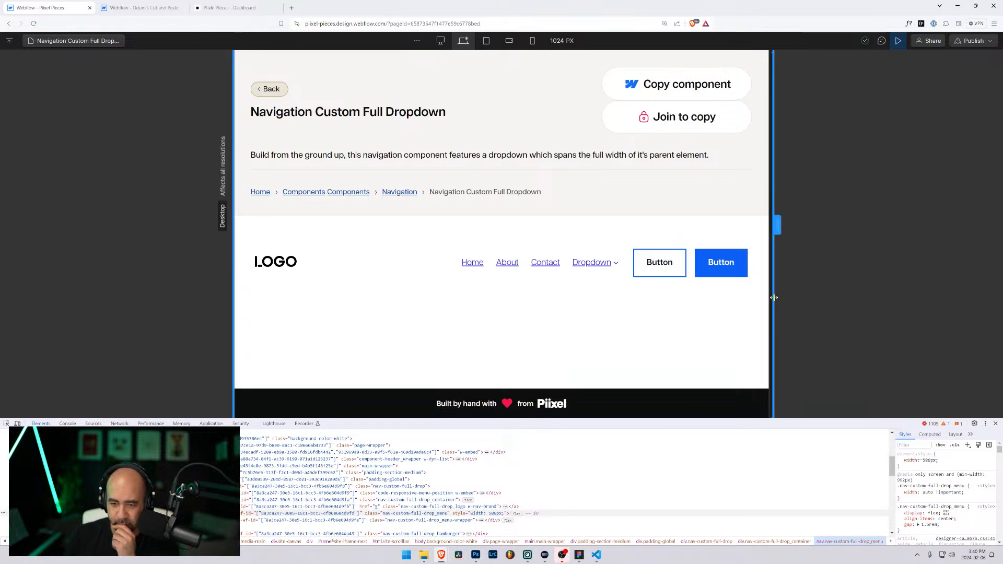
Step: Resize the Full Dropdown preview between desktop and tablet widths, settling at 924 px
mouse_move(774, 297)
left_mouse_down()
mouse_move(725, 295)
mouse_move(775, 294)
mouse_move(760, 295)
left_mouse_up()
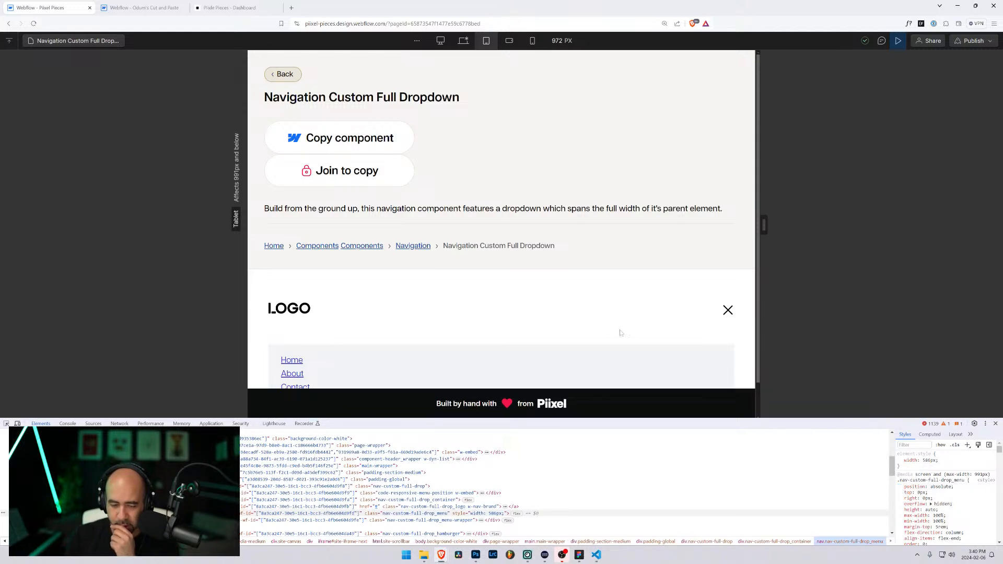
scroll(594, 340, "down", 1)
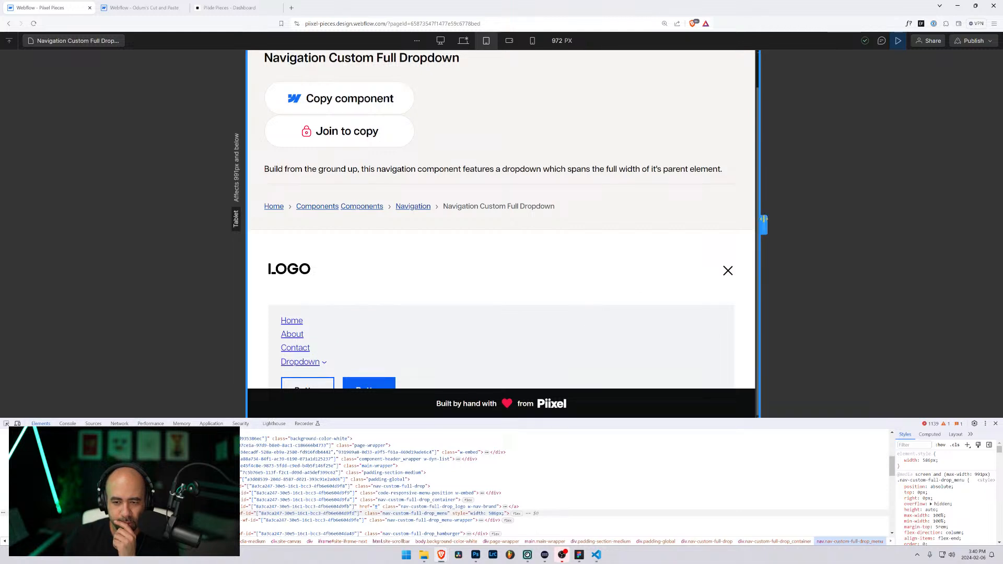
left_click_drag(763, 224, 787, 224)
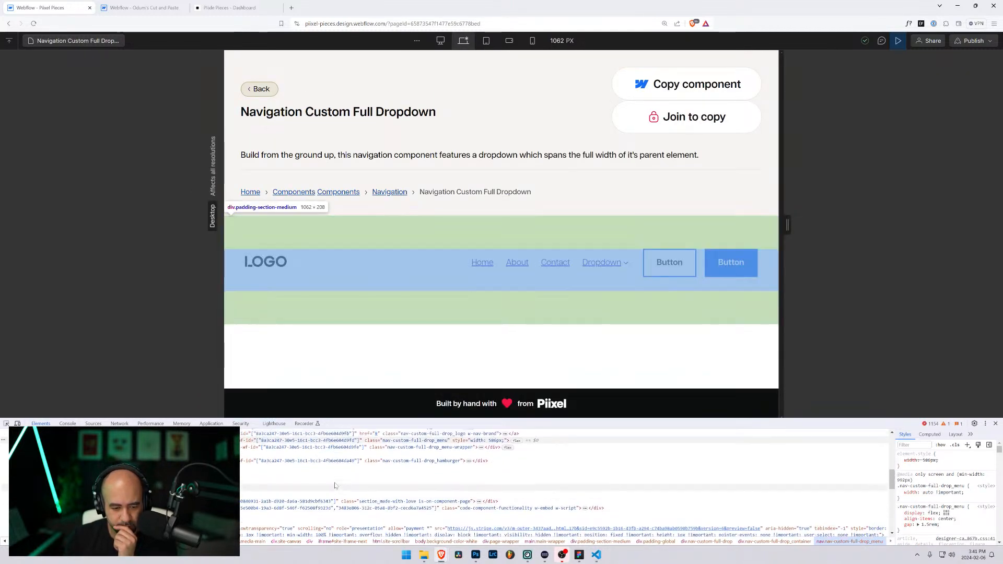
scroll(331, 490, "up", 2)
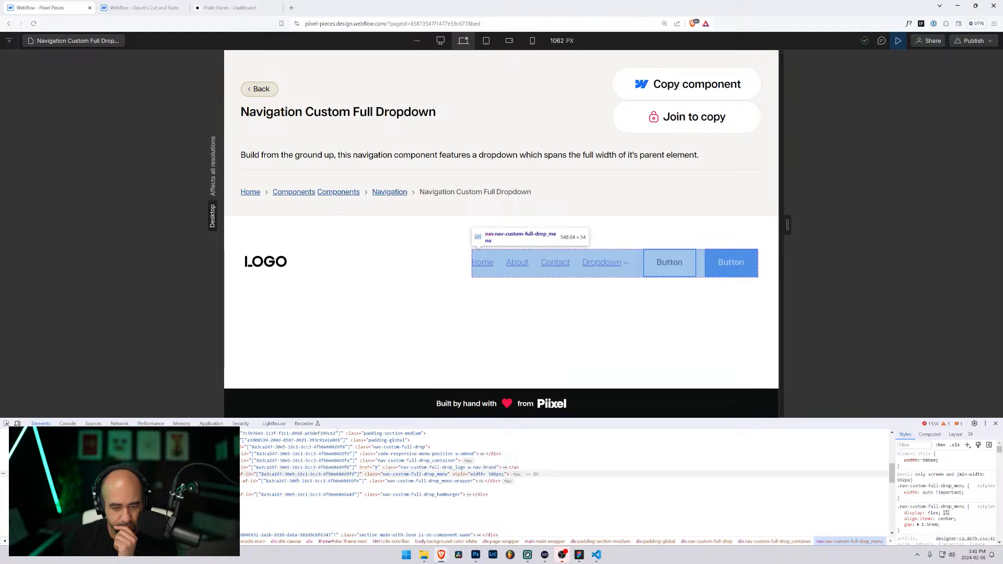
left_click_drag(787, 225, 751, 227)
scroll(547, 370, "down", 1)
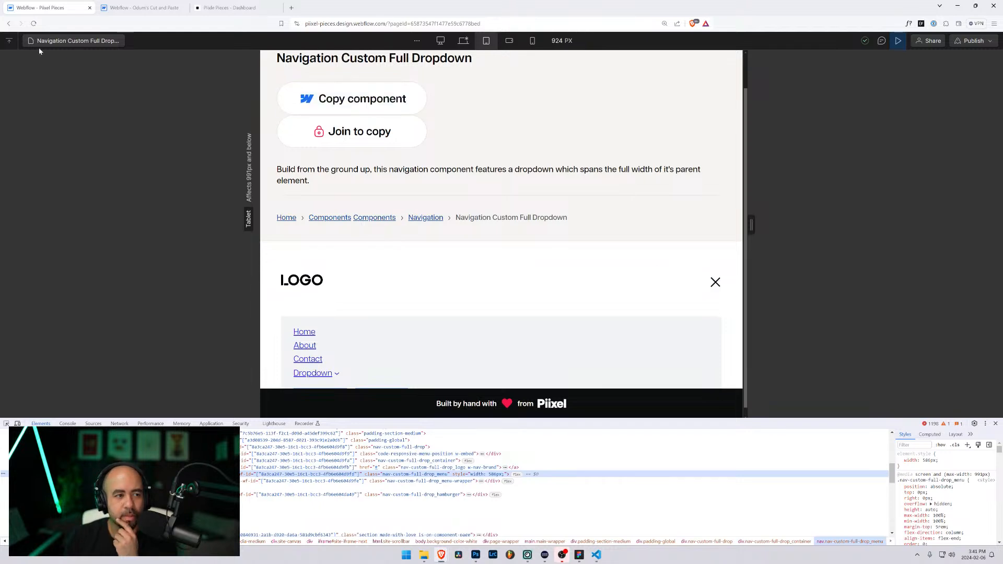
Step: Open the Navigation Custom 4 page and narrow the canvas to 866 px
left_click(56, 42)
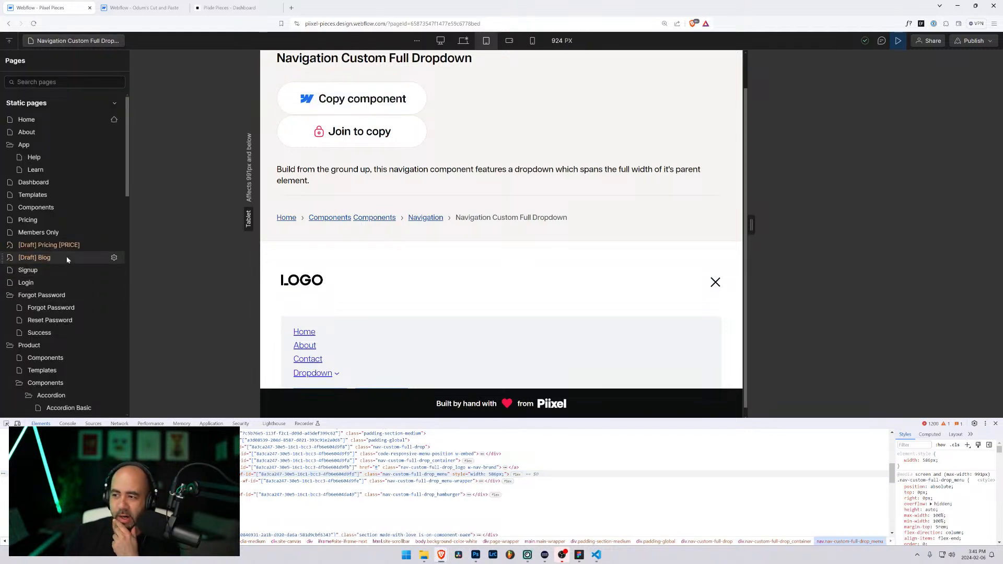
scroll(63, 261, "down", 5)
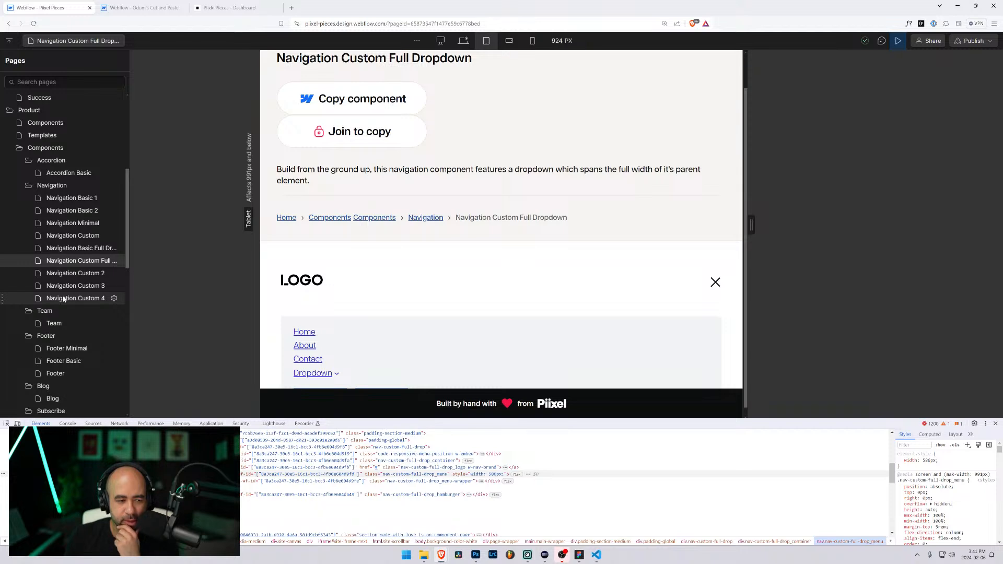
left_click(64, 298)
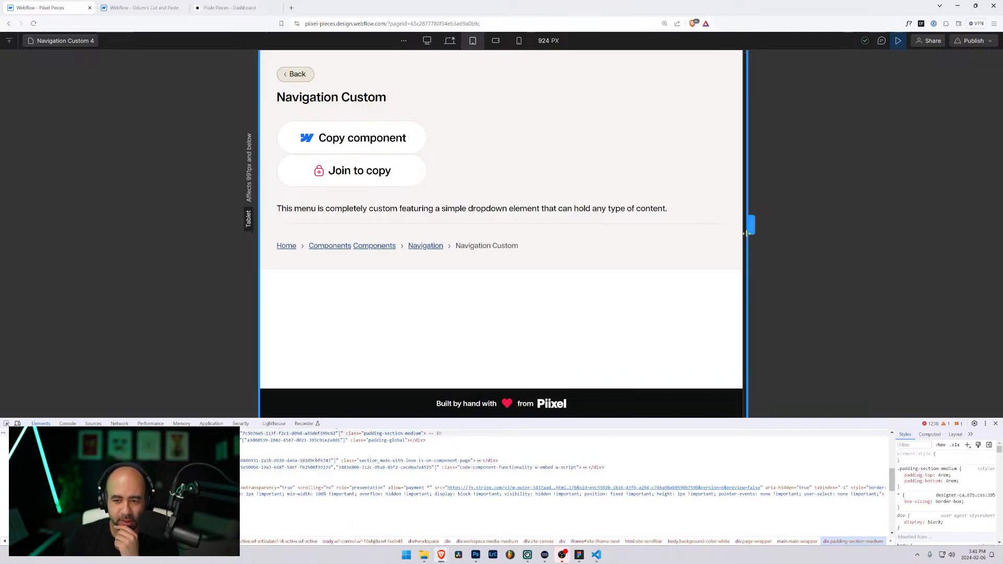
mouse_move(750, 230)
left_mouse_down()
mouse_move(801, 230)
mouse_move(736, 227)
left_mouse_up()
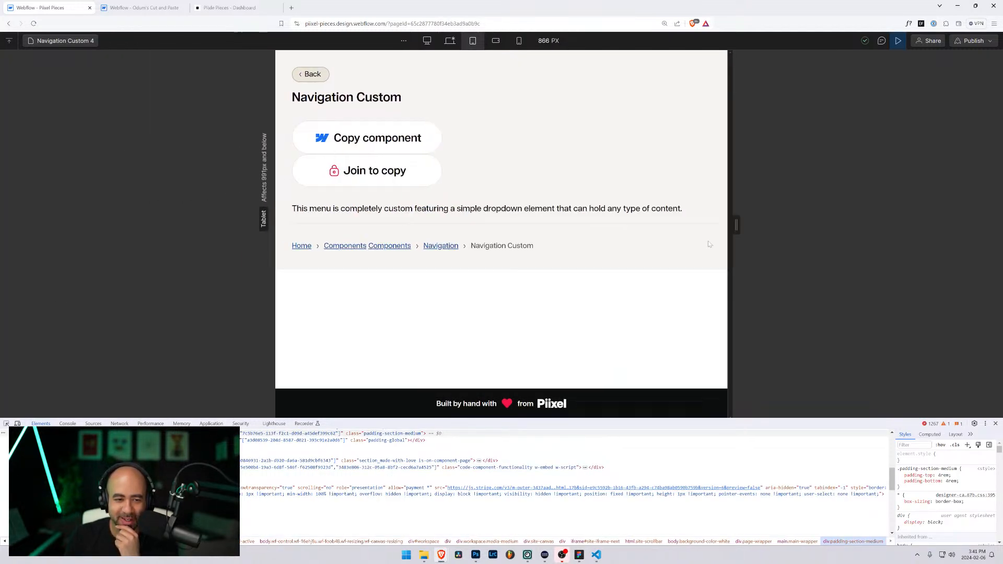
Step: Glance at the other site, then reopen the Navigation Custom Full Dropdown page in Pixel Pieces
left_click(140, 8)
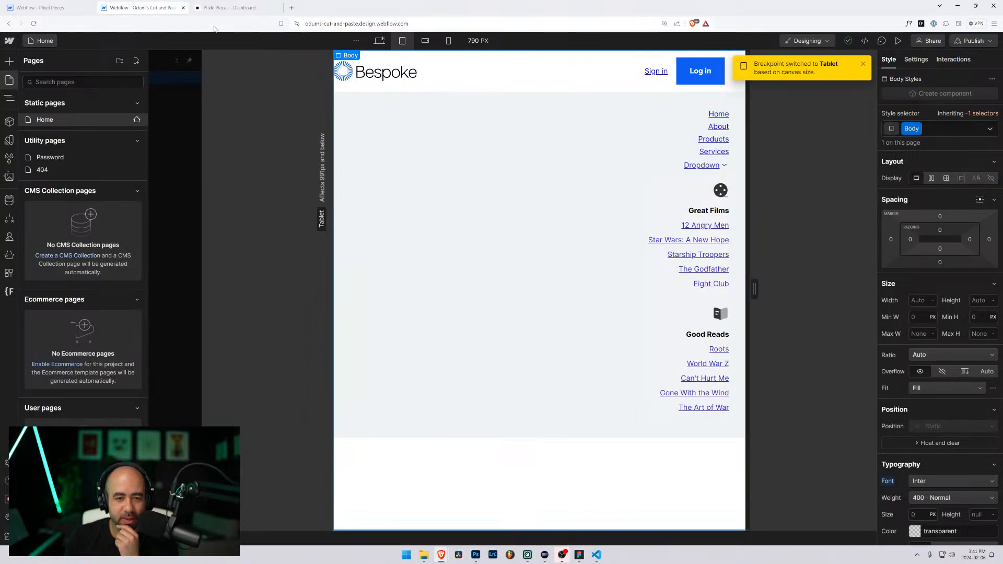
left_click(69, 4)
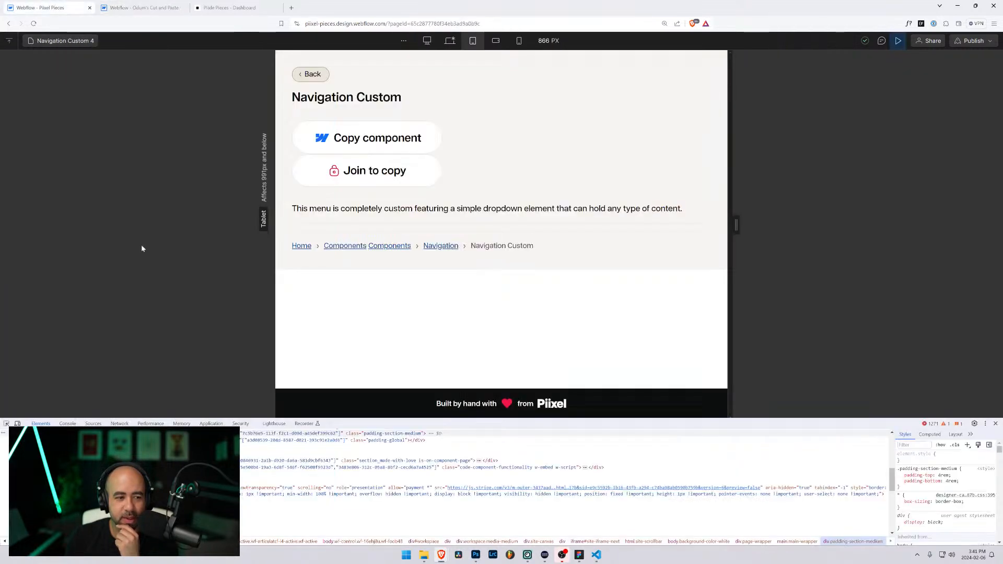
left_click(71, 43)
scroll(65, 309, "down", 3)
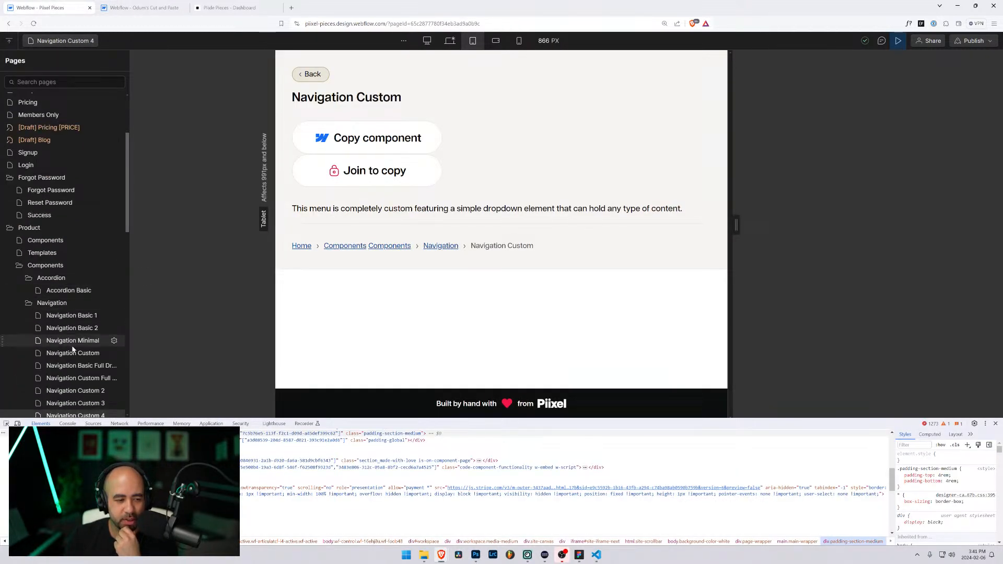
scroll(73, 350, "down", 2)
left_click(80, 302)
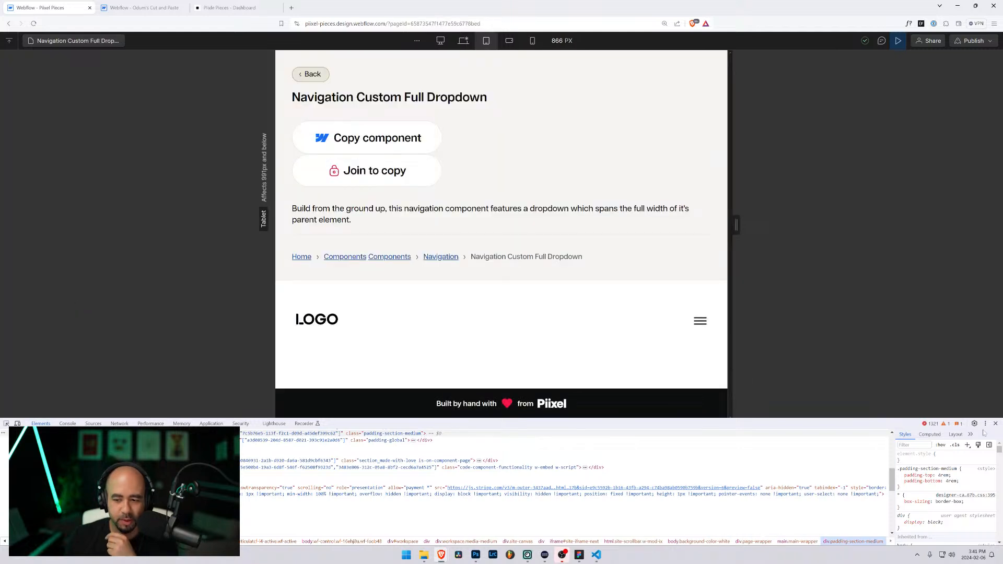
Step: Switch to the Bespoke site, enter Preview mode, and zoom the page in and back out
left_click(173, 5)
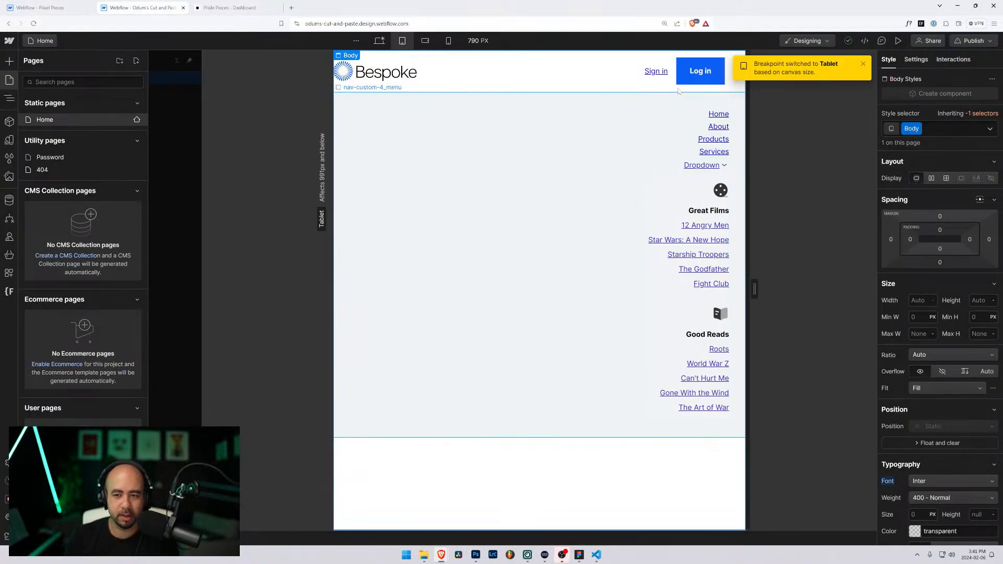
left_click(898, 41)
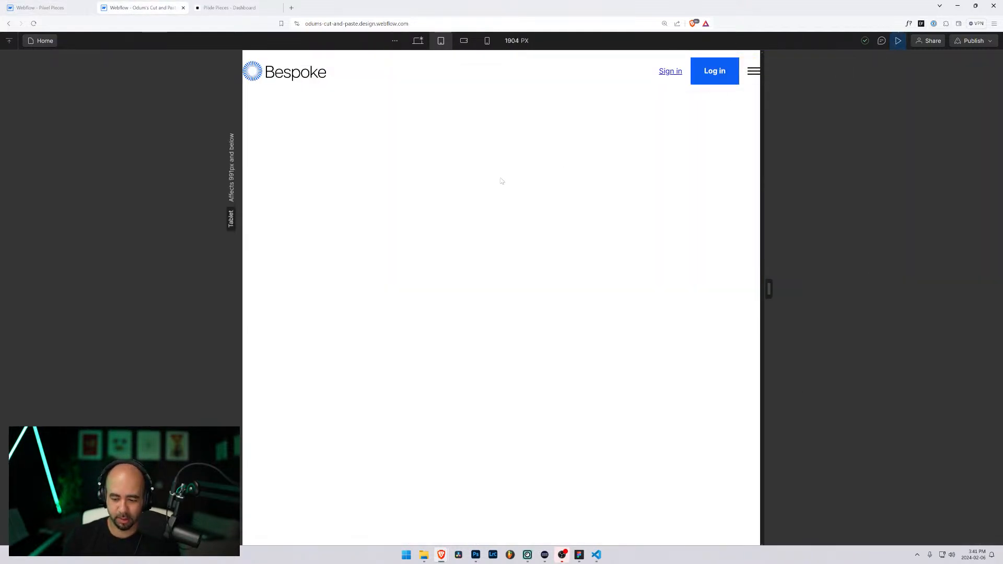
key("ctrl+plus")
key("ctrl+minus")
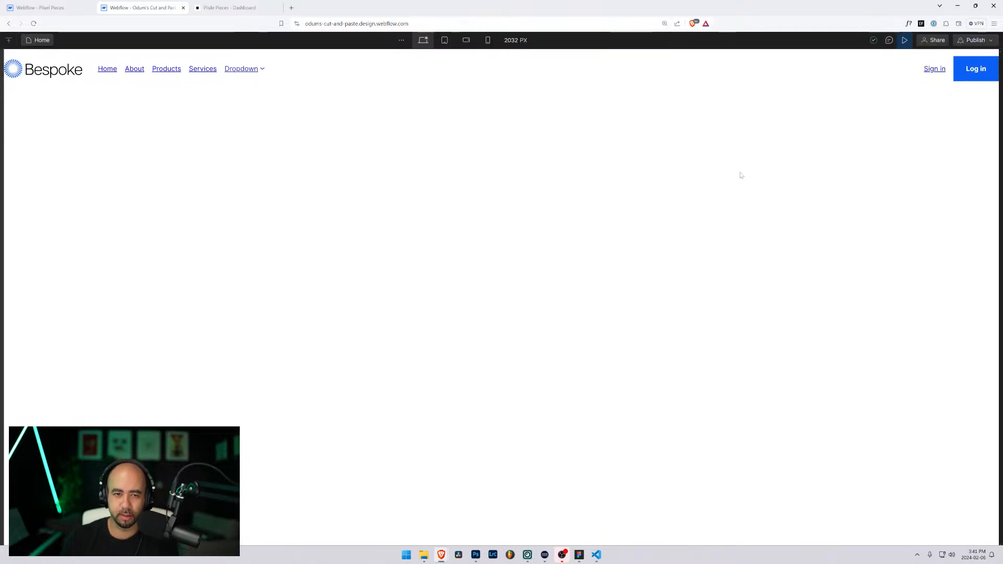
Step: Set the Tablet breakpoint, narrow the canvas to 584 px with the menu open, and open DevTools
left_click(444, 40)
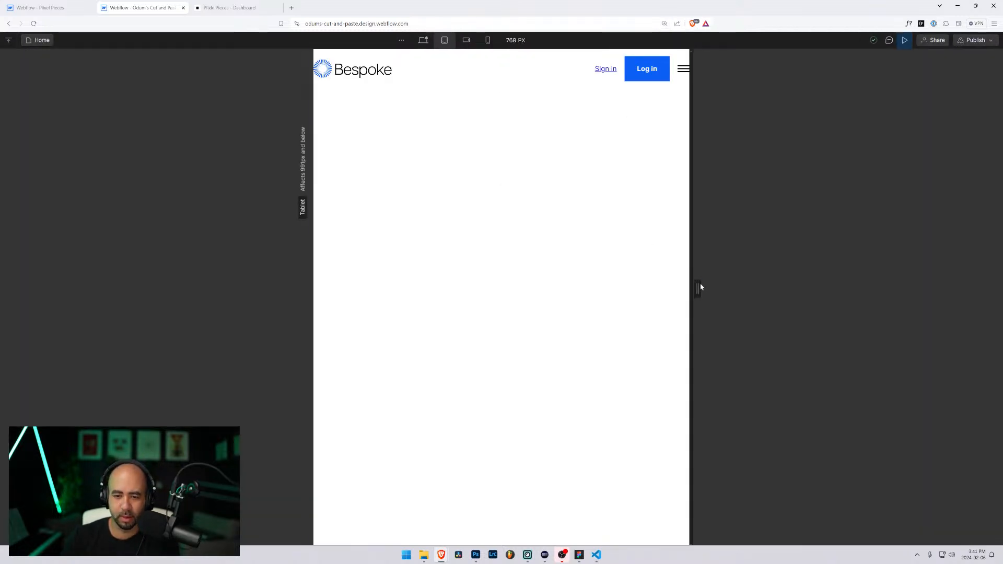
mouse_move(700, 288)
left_mouse_down()
mouse_move(799, 285)
mouse_move(691, 295)
left_mouse_up()
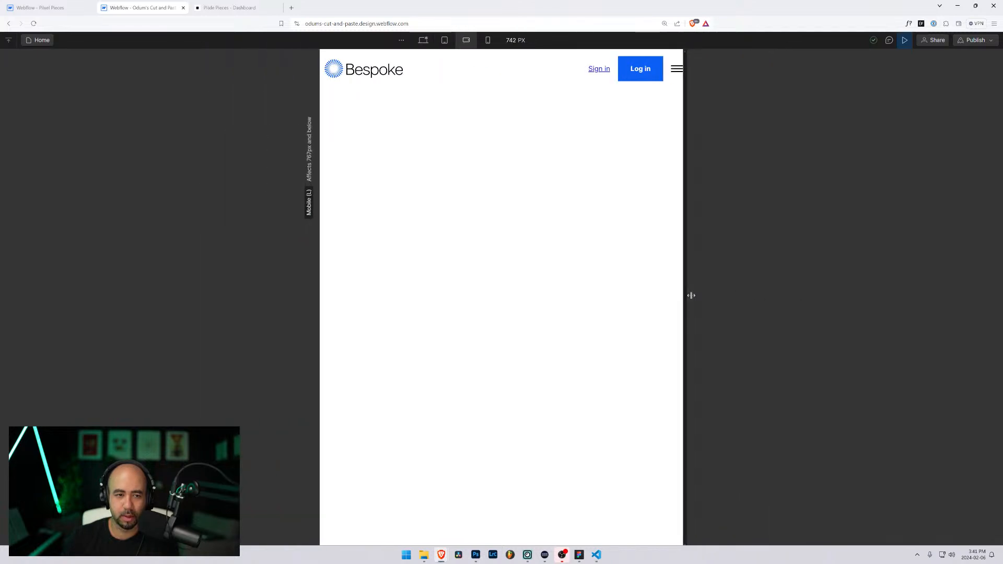
left_click(675, 69)
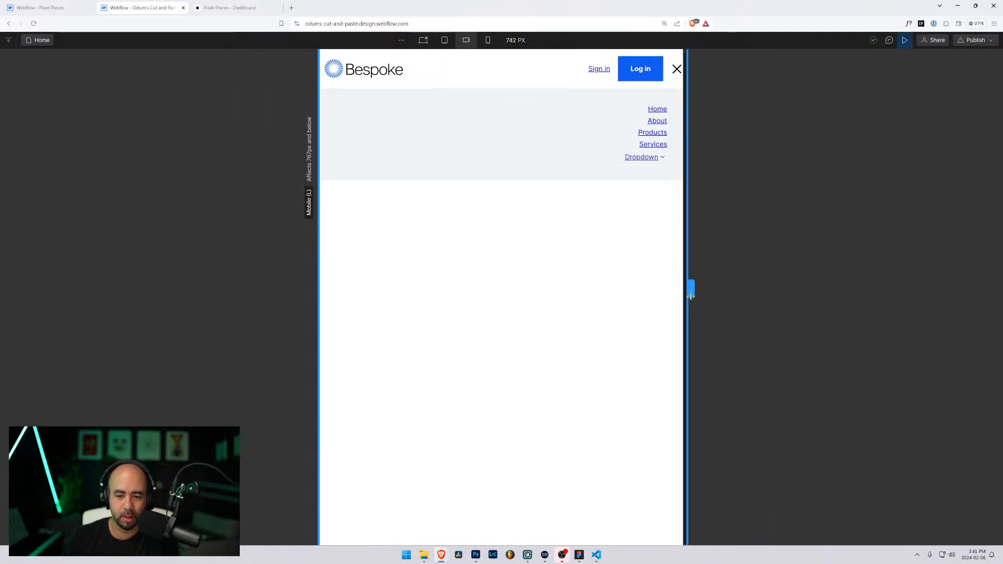
left_click_drag(691, 290, 653, 291)
left_click(639, 69)
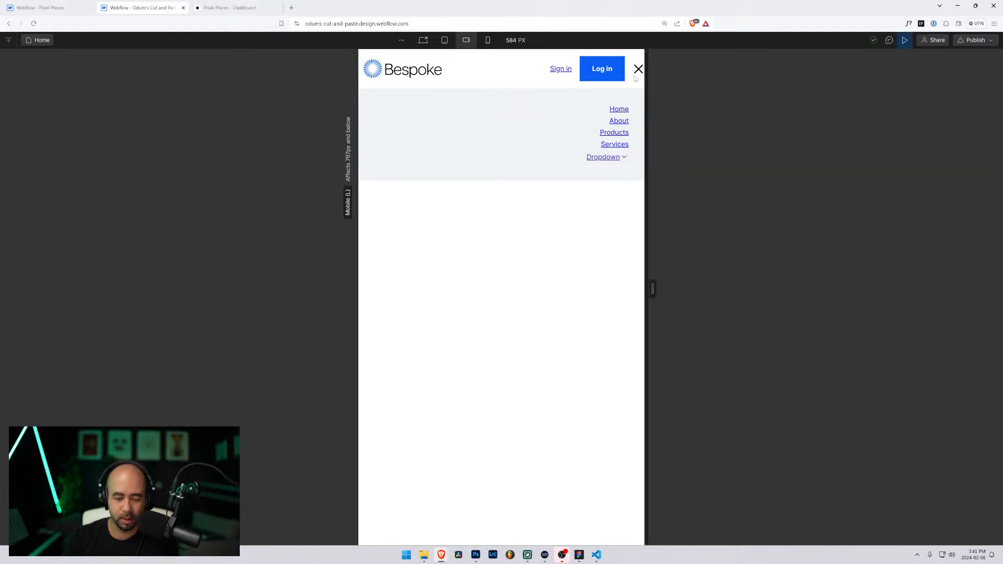
key("ctrl+shift+i")
Step: Inspect nav-custom-4_menu-container at 498 px, toggling its height: 0px style off and on
left_click(6, 423)
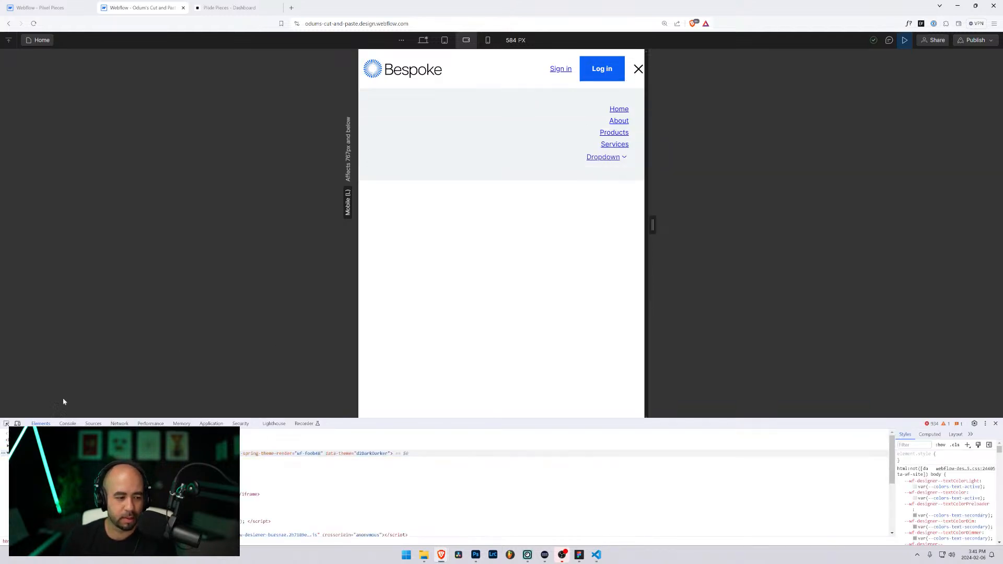
left_click(383, 99)
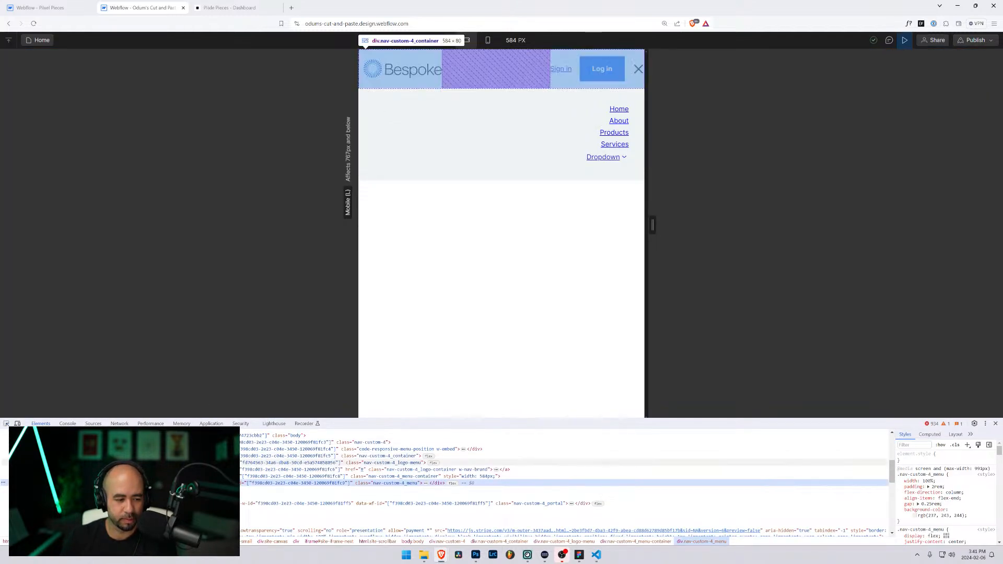
left_click(397, 480)
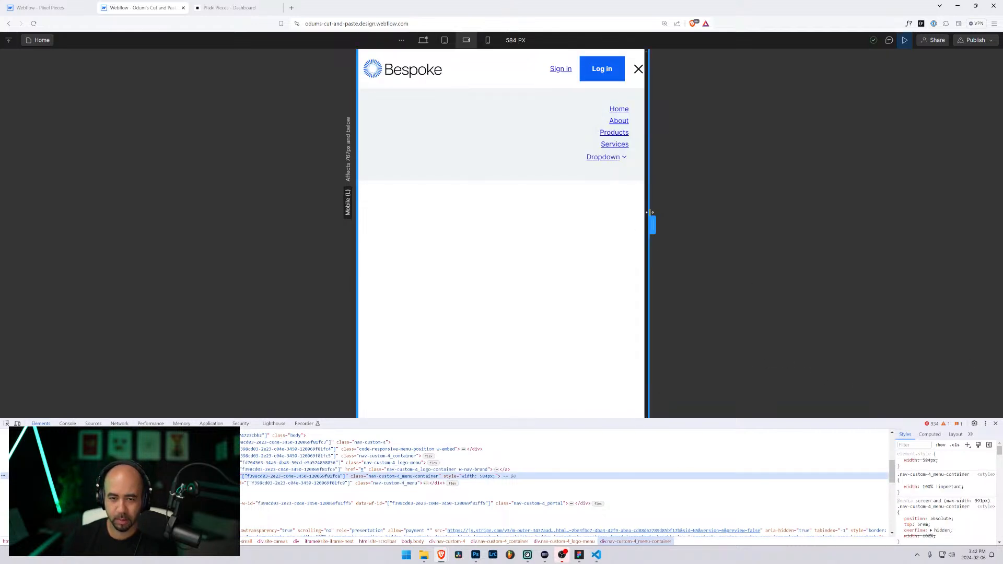
left_click_drag(652, 222, 631, 224)
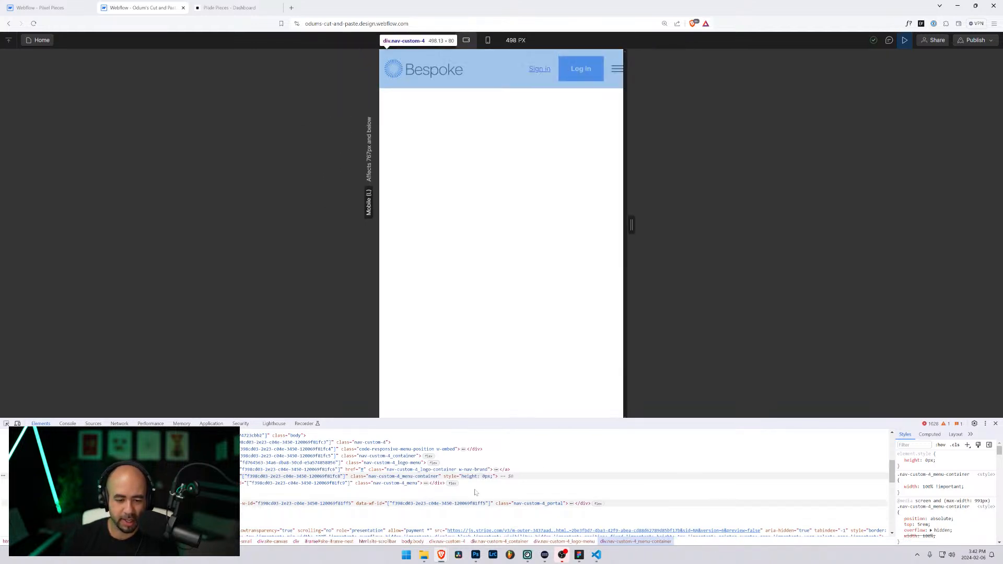
left_click(472, 477)
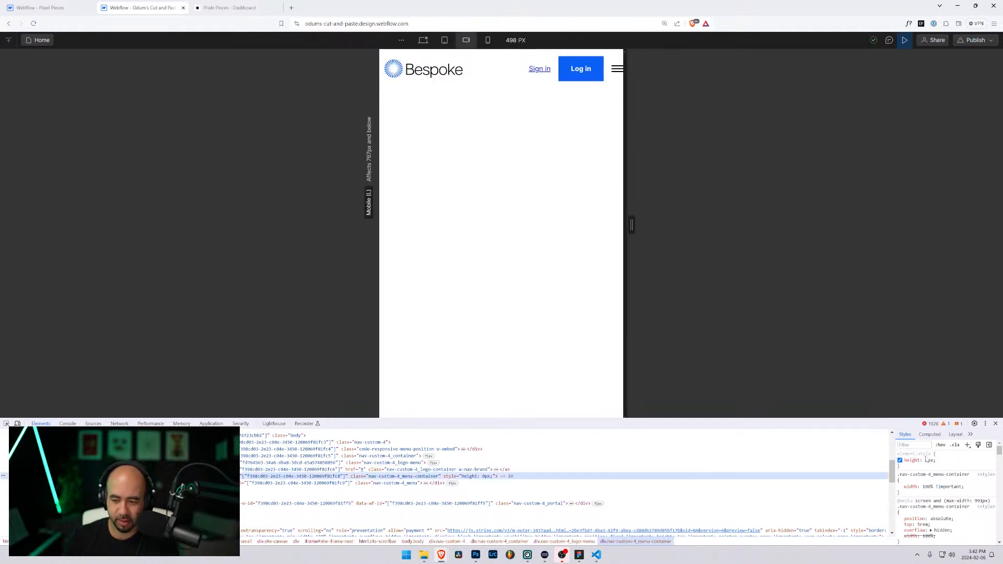
left_click(900, 461)
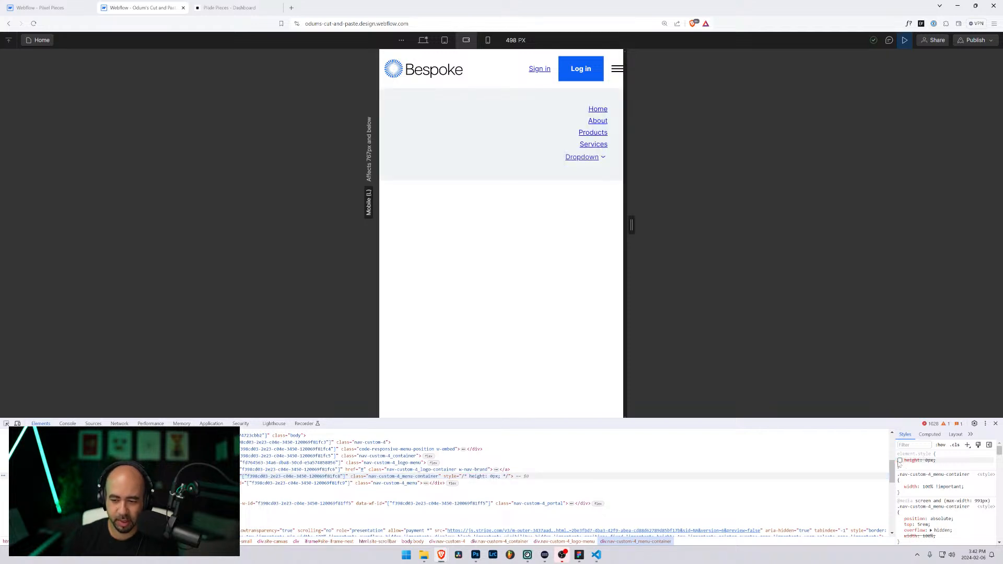
left_click(900, 460)
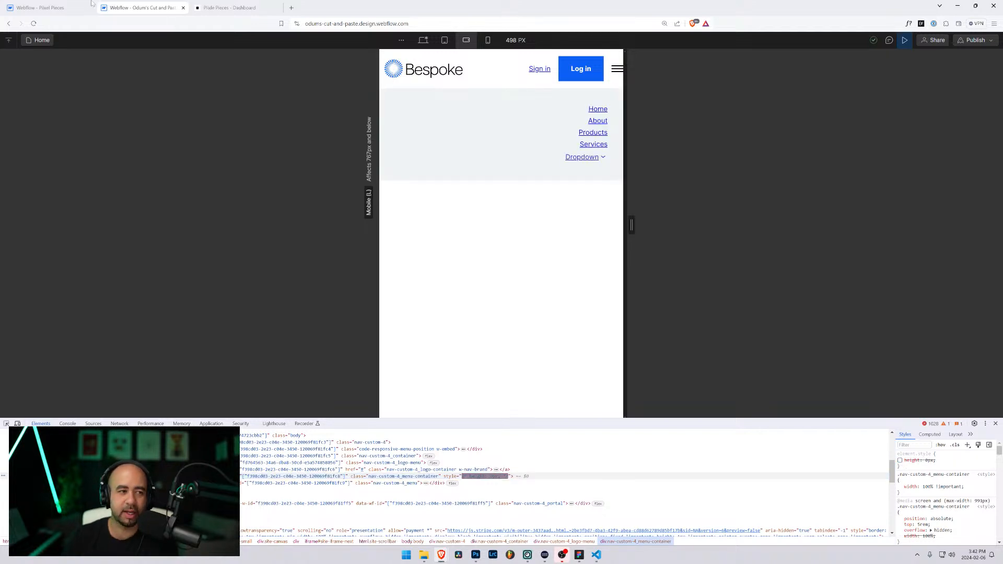
Step: Glance at the Pixel Pieces tab, return to the Bespoke site, and exit Preview
left_click(62, 6)
left_click(131, 7)
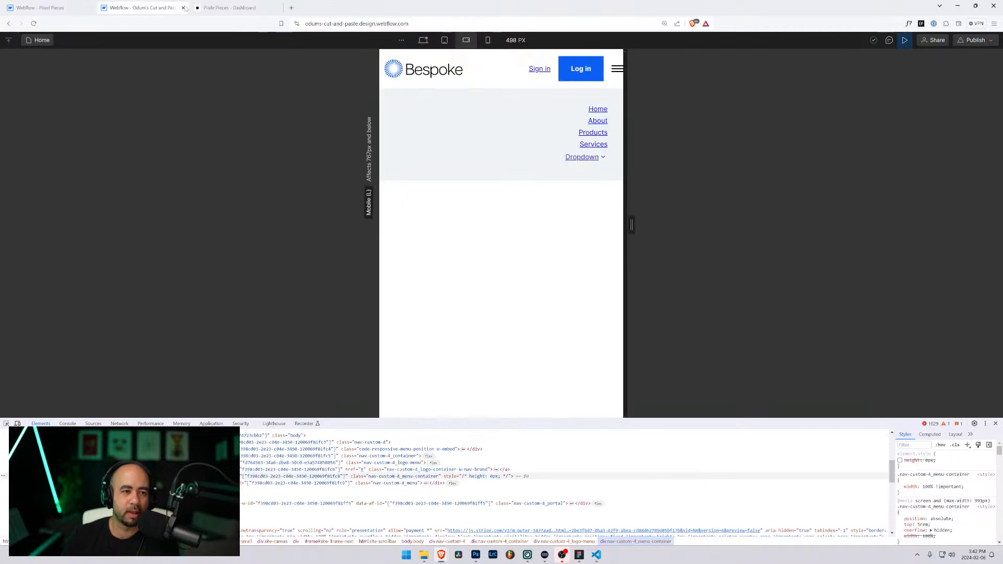
left_click(230, 8)
left_click(141, 7)
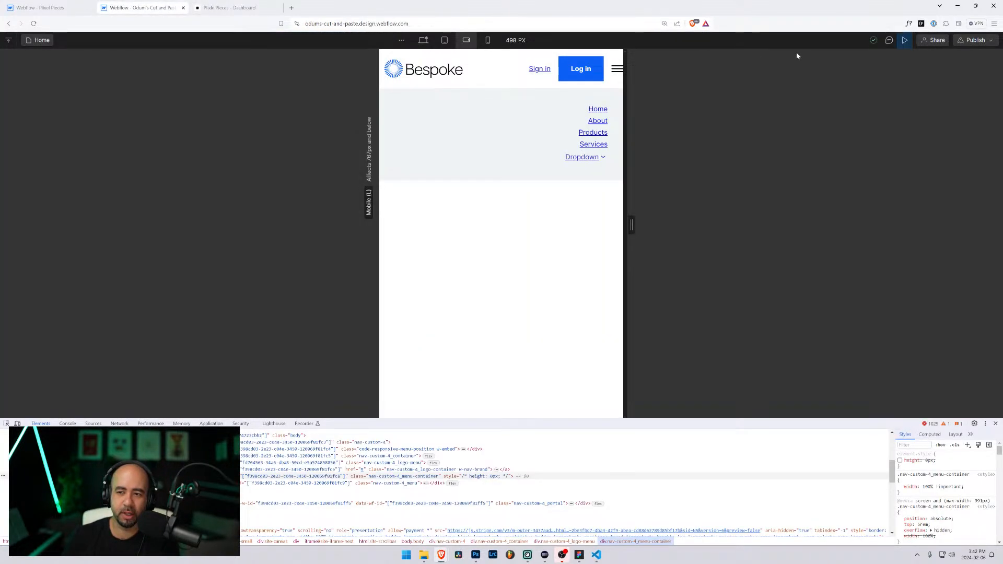
left_click(905, 40)
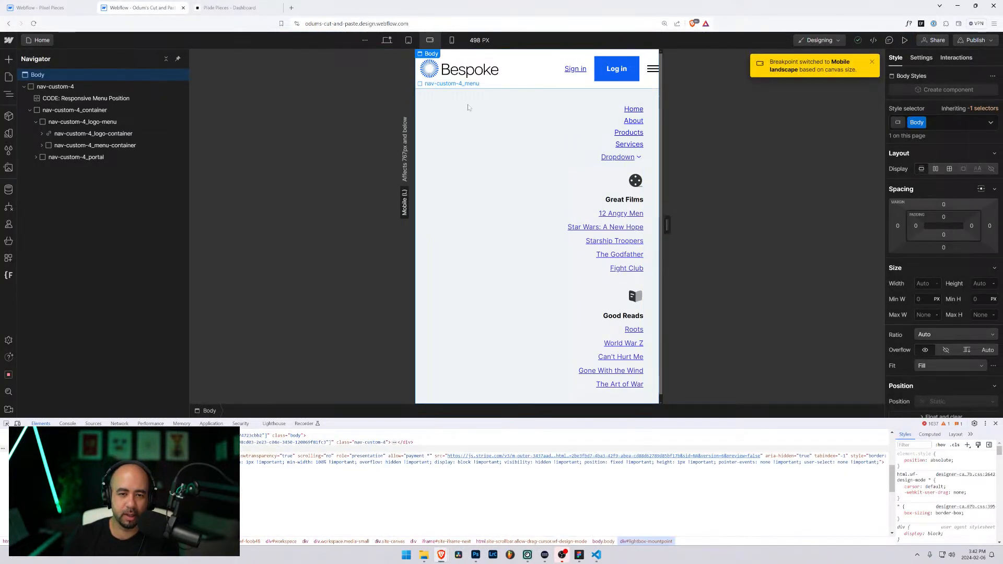
Step: Select nav-custom-4_menu at the Tablet breakpoint, then preview the page with the menu open
left_click(409, 40)
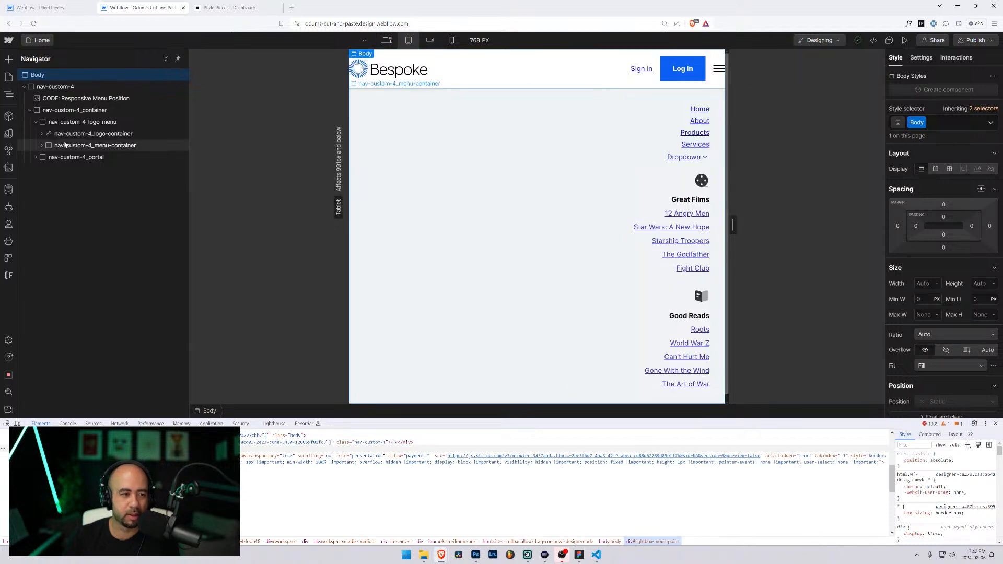
left_click(473, 100)
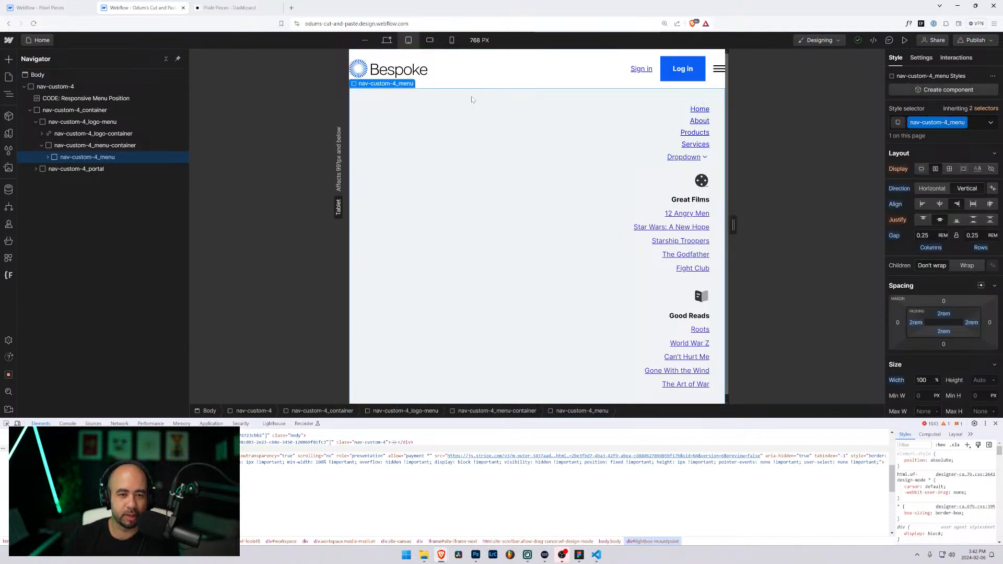
left_click(236, 7)
left_click(144, 7)
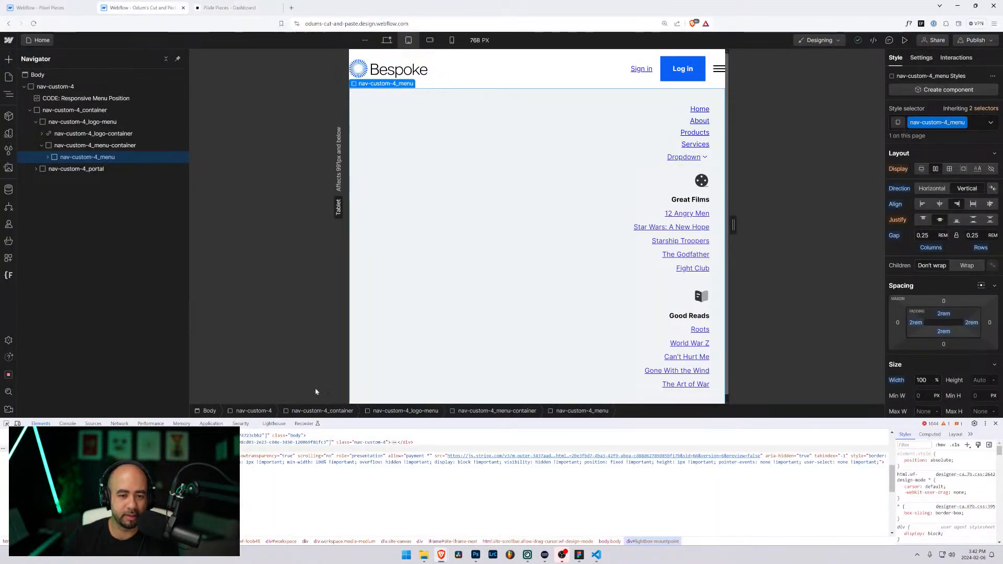
left_click(904, 41)
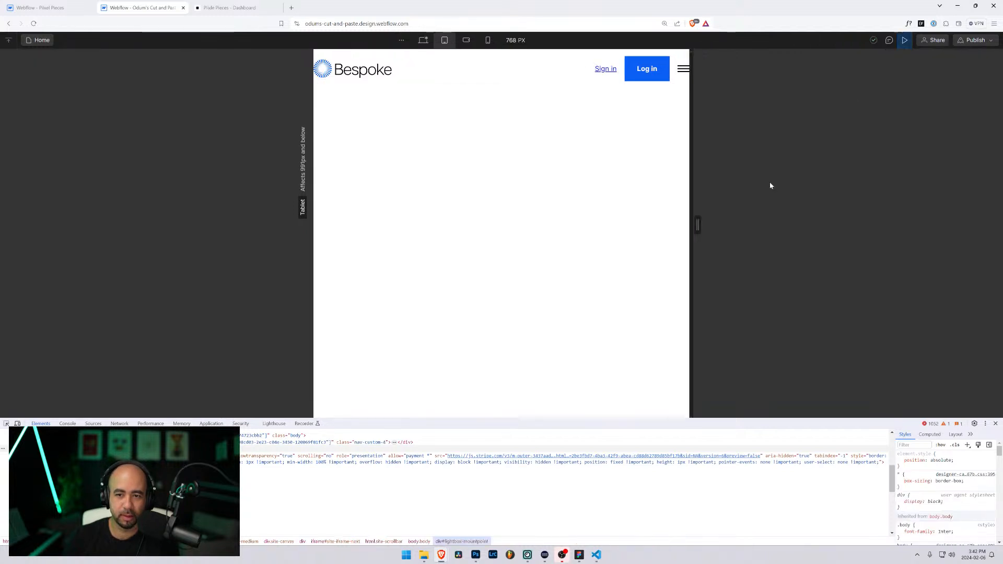
left_click(684, 70)
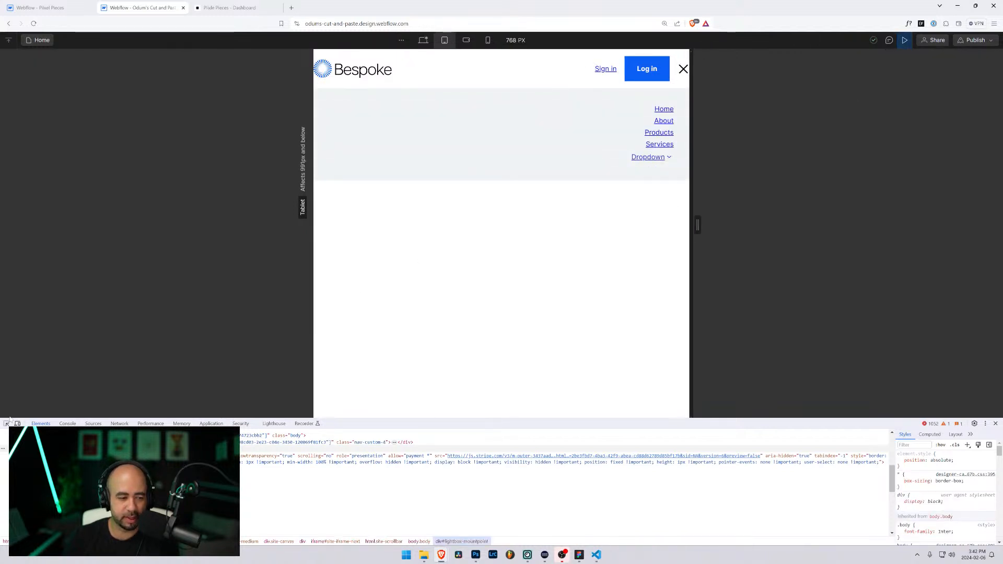
Step: Inspect nav-custom-4_menu-container at 618 px and disable its height: 0px to reveal the links
left_click(6, 423)
left_click(398, 95)
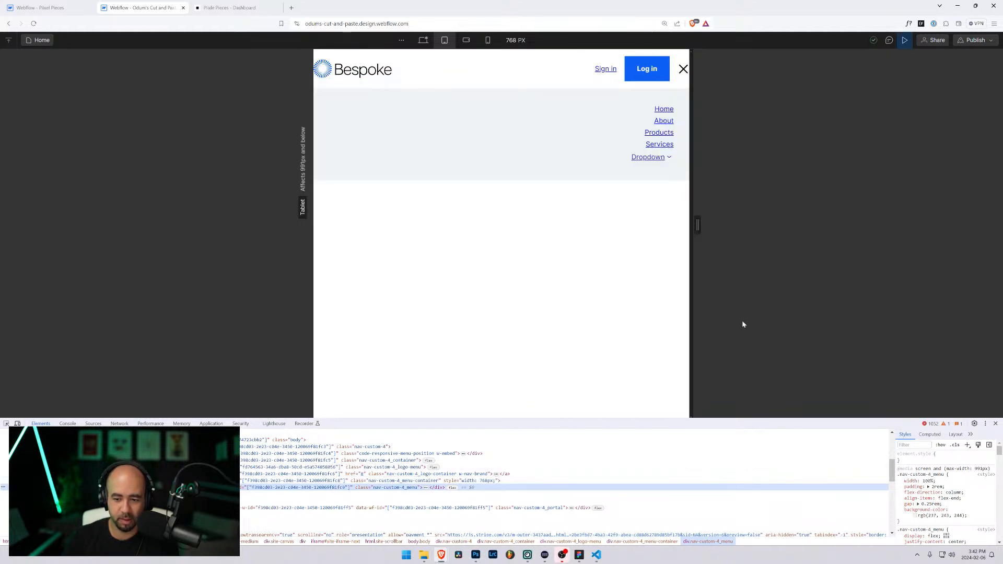
left_click_drag(697, 225, 662, 227)
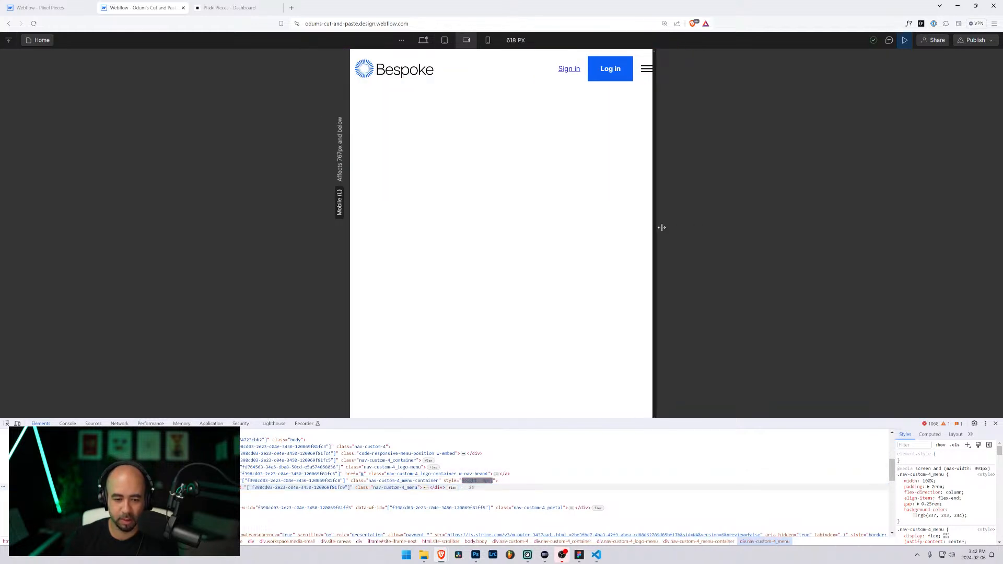
left_click(402, 480)
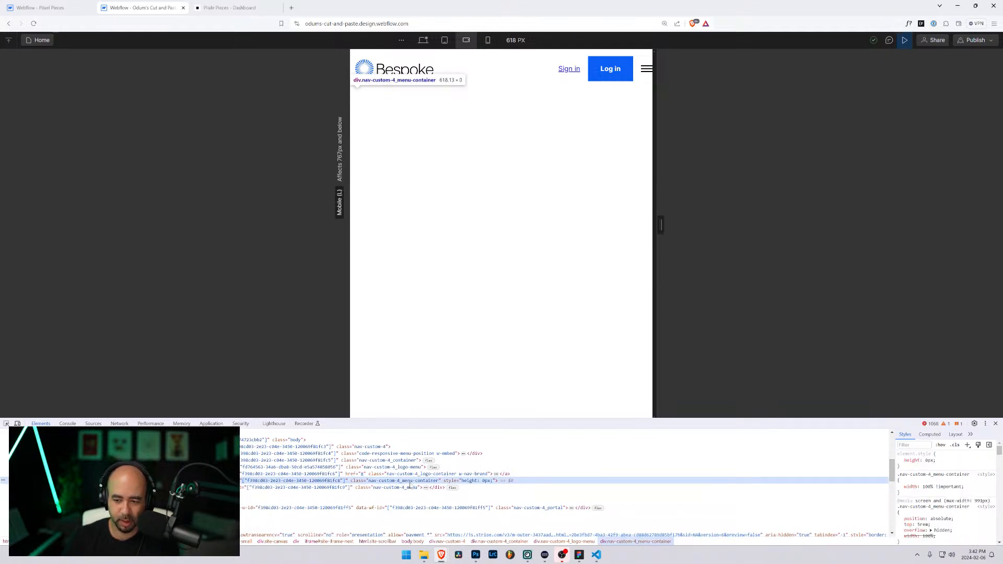
left_click(414, 487)
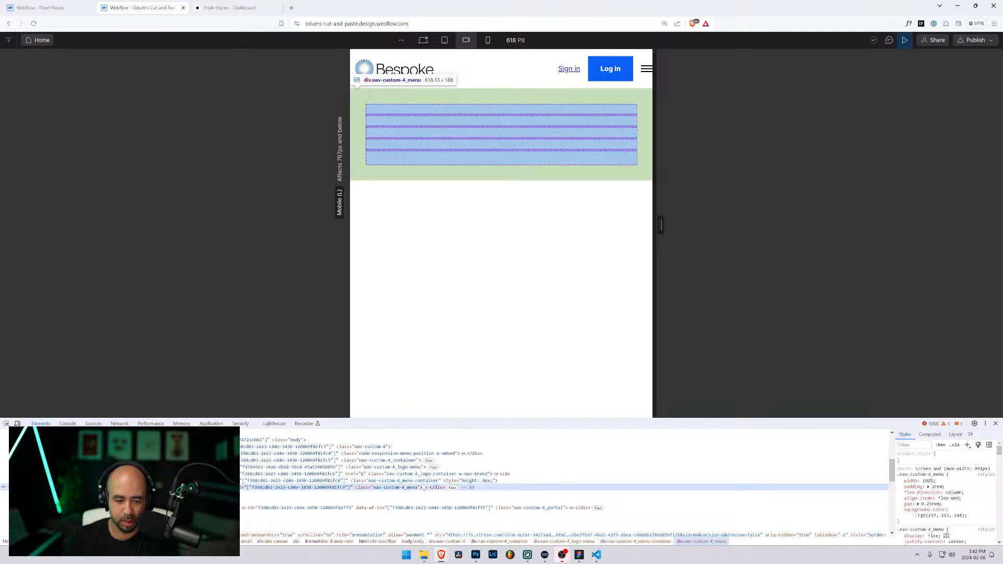
key("Right")
key("Up")
key("Up")
key("Down")
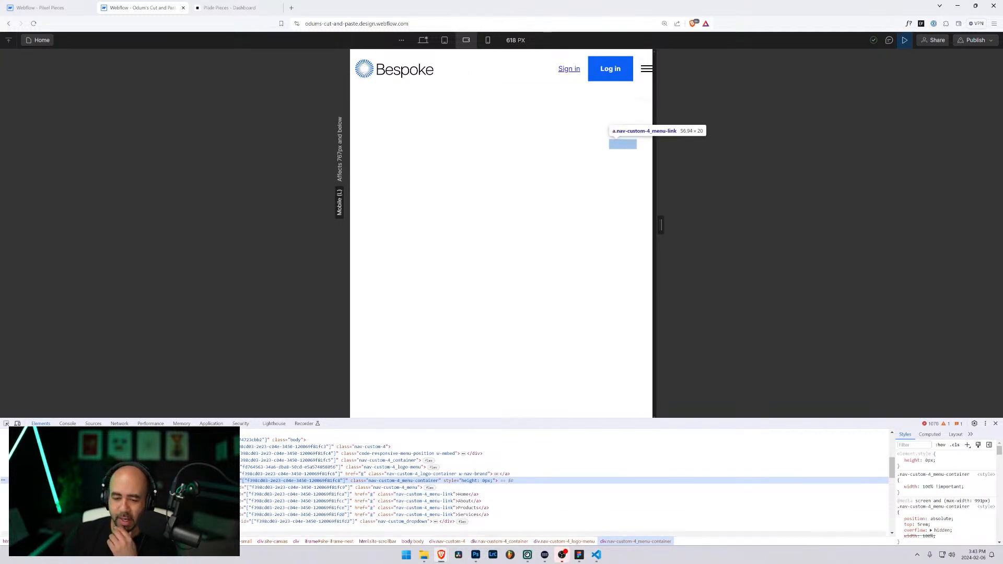
left_click(900, 461)
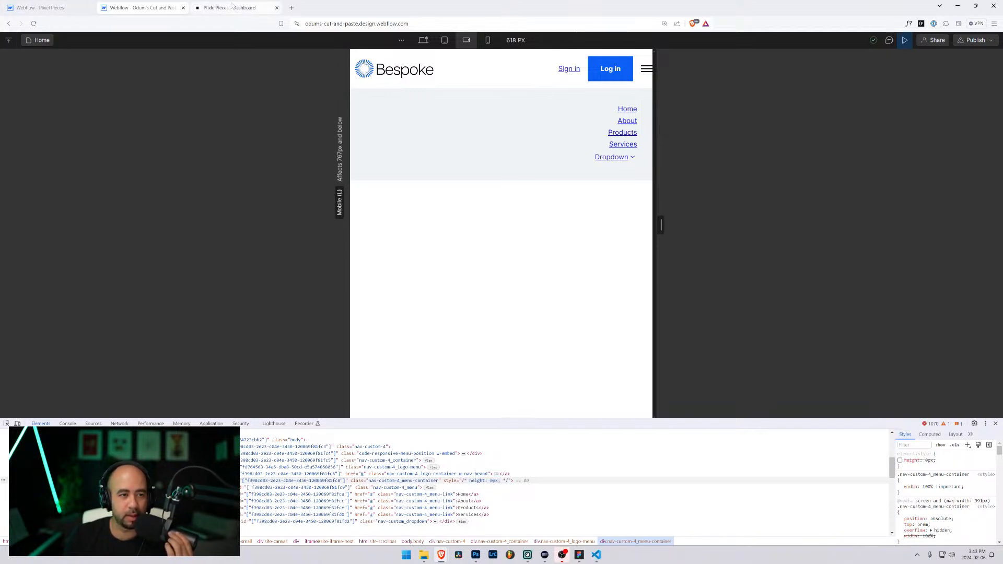
Step: On Pixel Pieces at 882 px, open the full dropdown and inspect nav-custom-full-drop_menu
key("ctrl+shift+Tab")
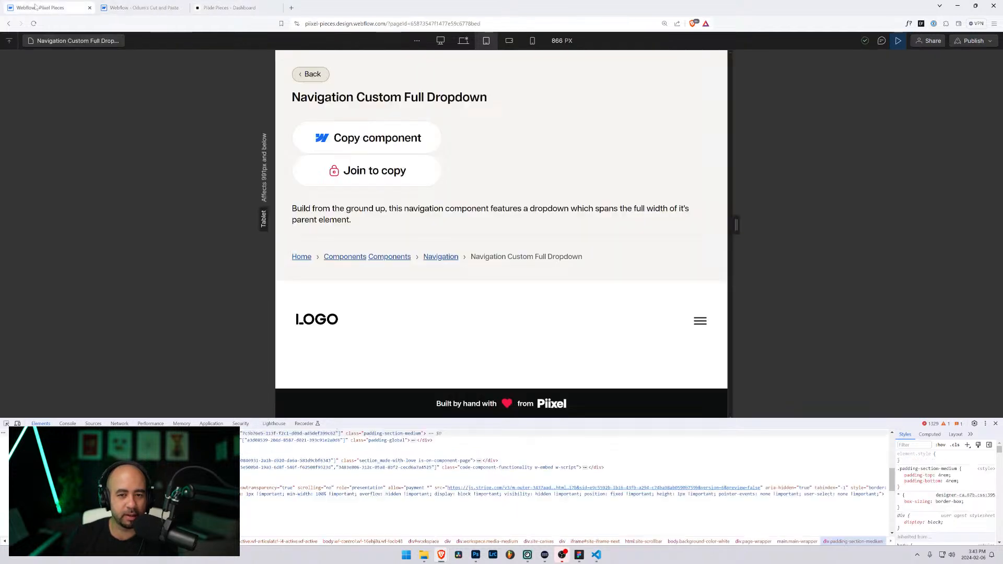
mouse_move(735, 224)
left_mouse_down()
mouse_move(773, 224)
mouse_move(739, 225)
left_mouse_up()
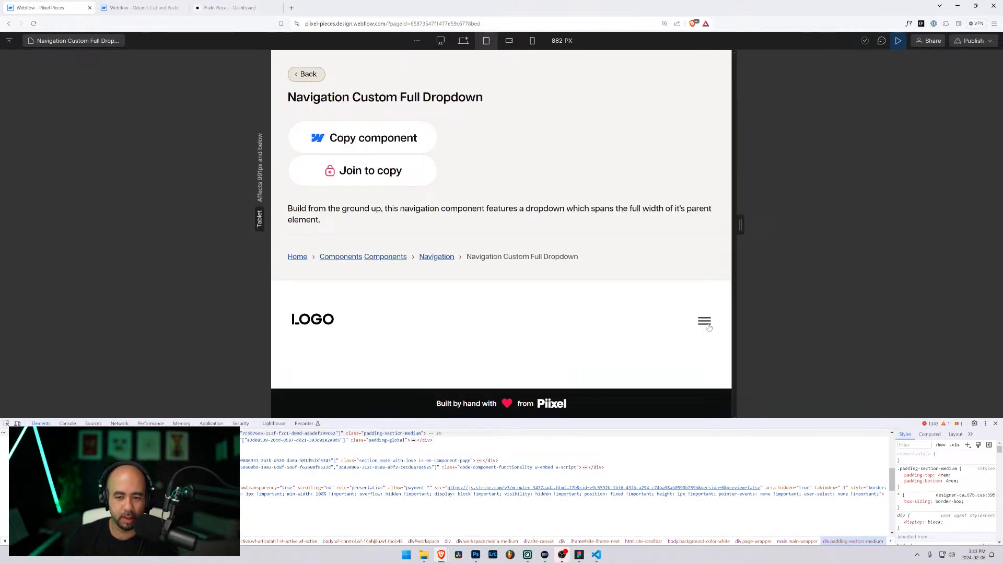
left_click(705, 322)
scroll(708, 327, "down", 1)
key("ctrl+shift+c")
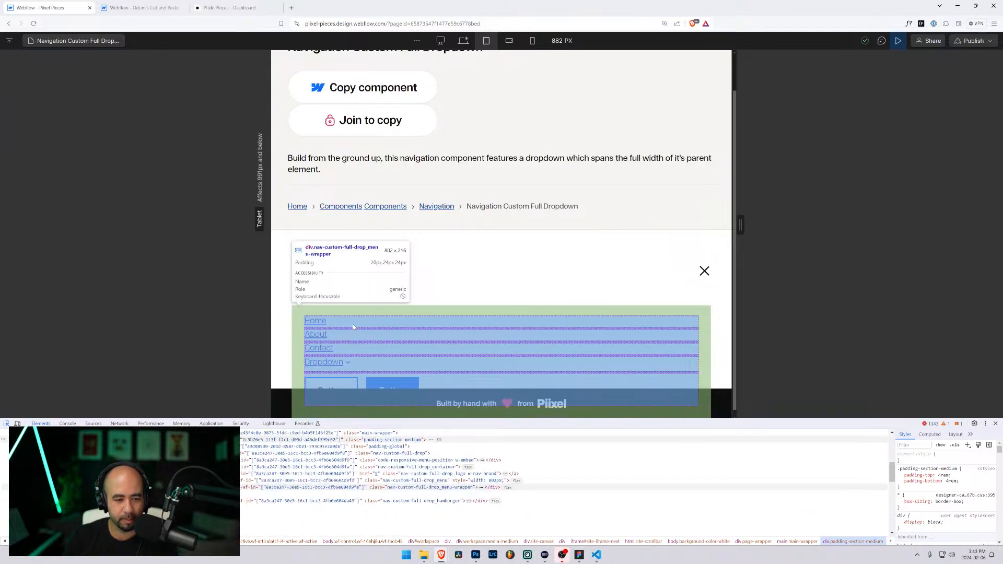
left_click(353, 327)
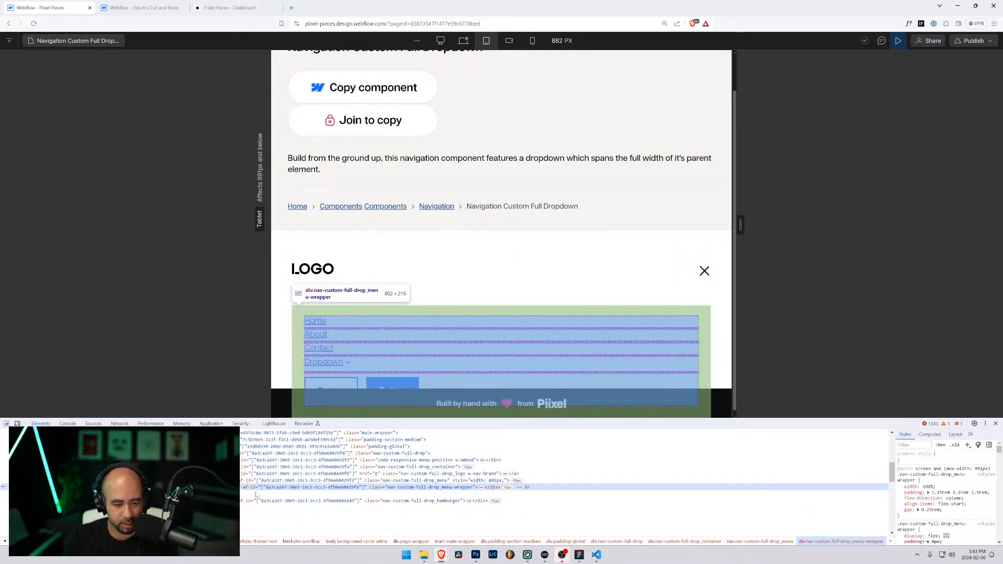
left_click(393, 481)
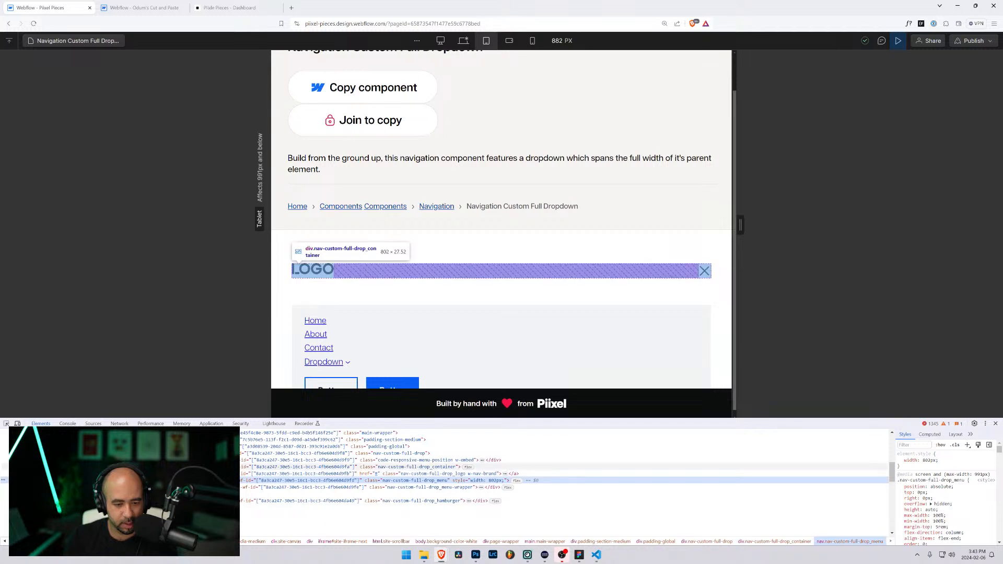
Step: Inspect the nav container, LOGO link, menu and menu-wrapper styles while widening the canvas
left_click(407, 467)
left_click(407, 474)
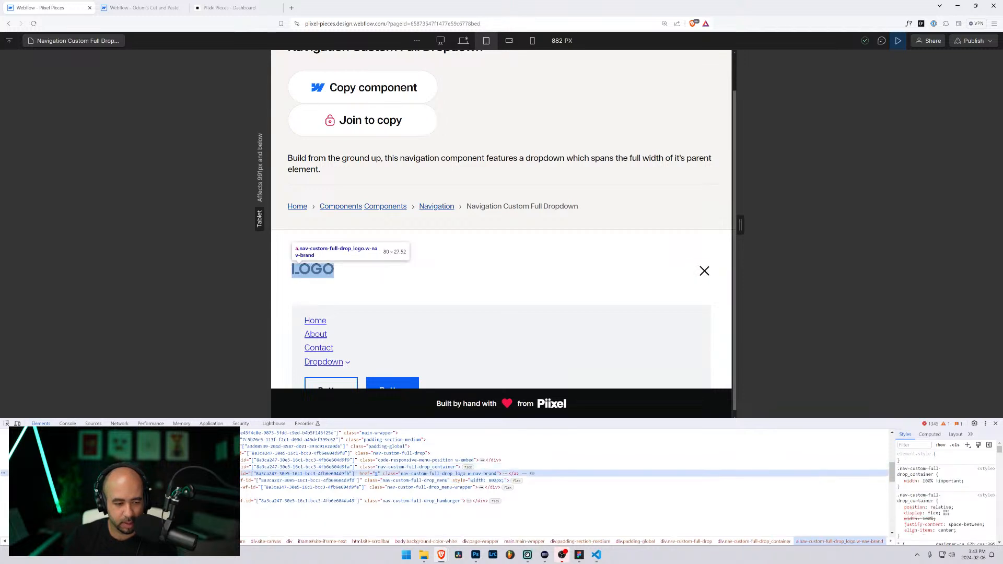
left_click(408, 481)
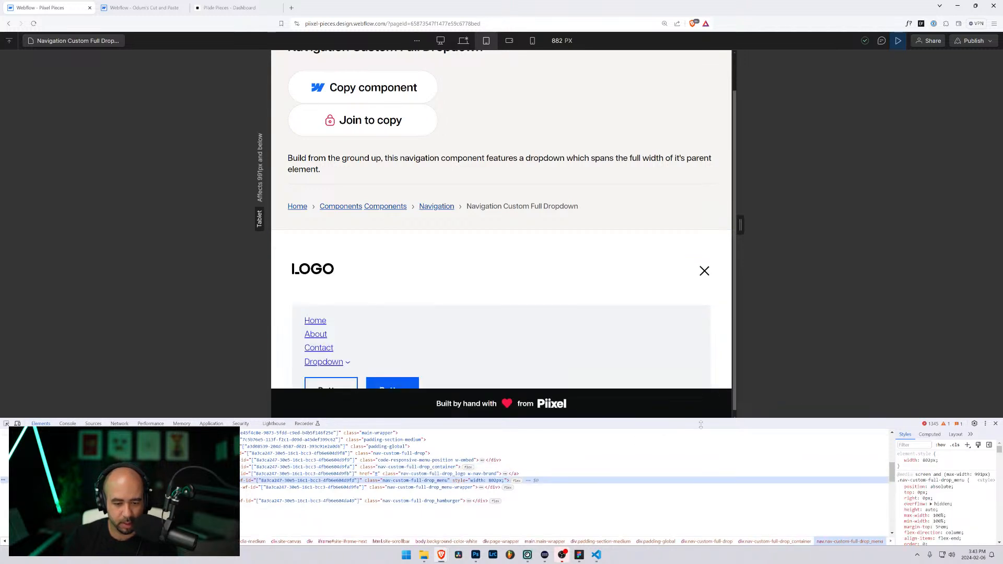
mouse_move(740, 226)
left_mouse_down()
mouse_move(712, 226)
mouse_move(809, 236)
mouse_move(751, 229)
left_mouse_up()
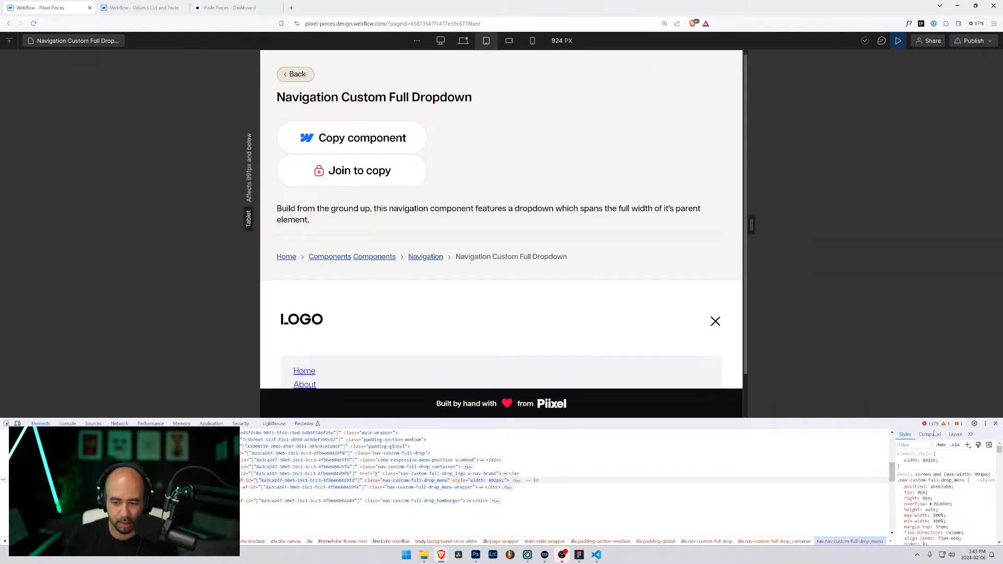
scroll(940, 497, "down", 2)
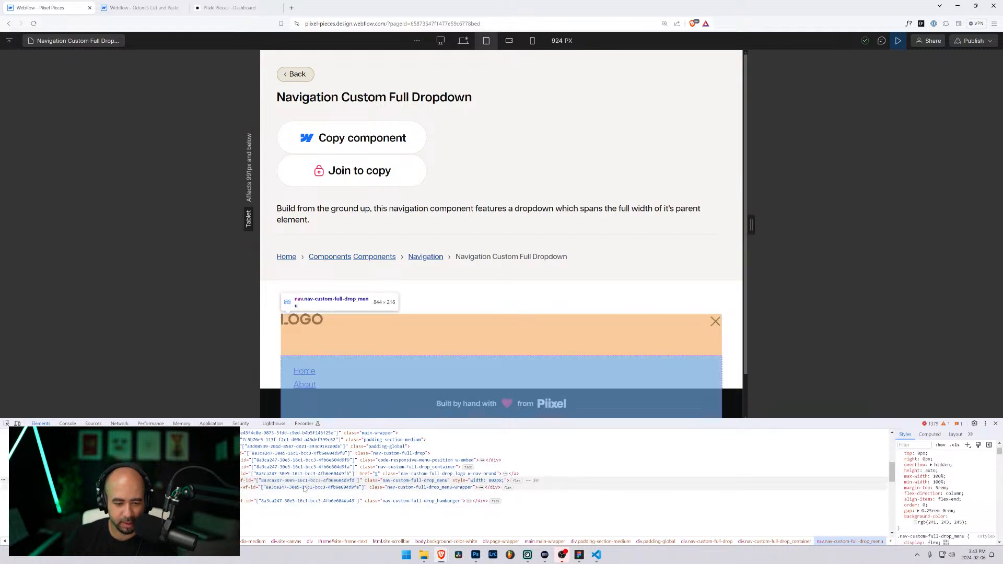
left_click(302, 488)
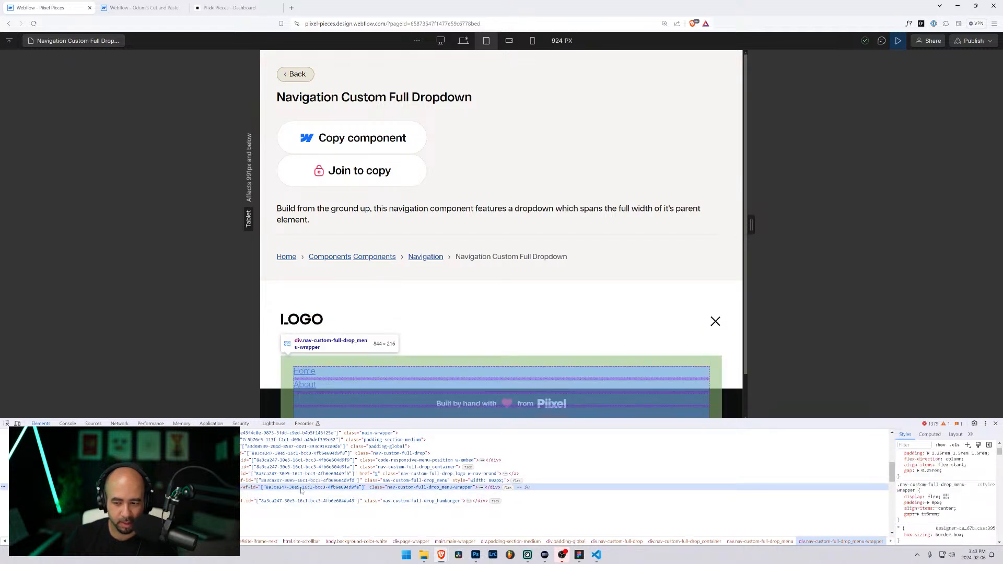
scroll(842, 491, "up", 2)
scroll(940, 493, "up", 1)
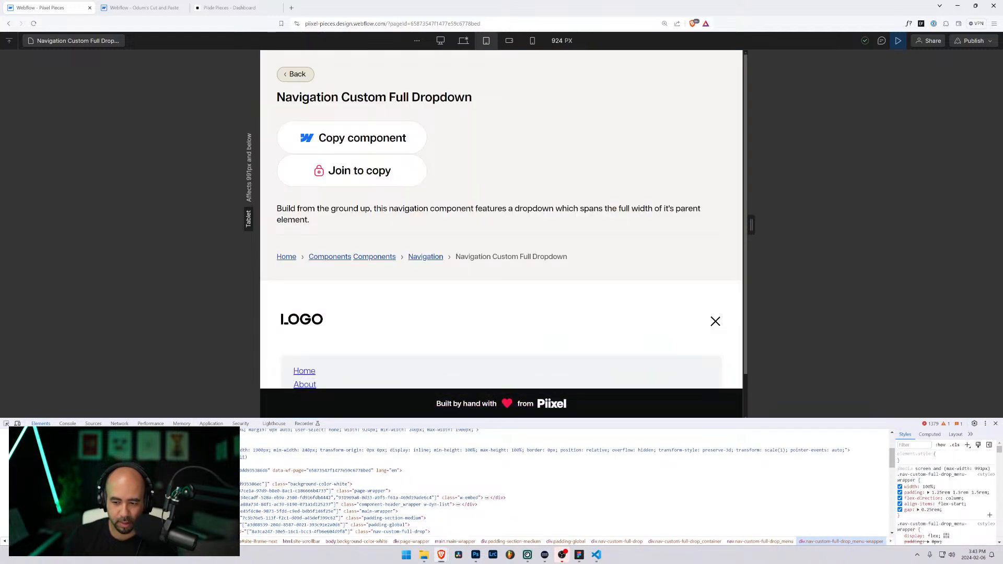
Step: Narrow the canvas to 912 px, glance at Bespoke, and exit Preview on Pixel Pieces
mouse_move(750, 226)
left_mouse_down()
mouse_move(799, 226)
mouse_move(747, 227)
left_mouse_up()
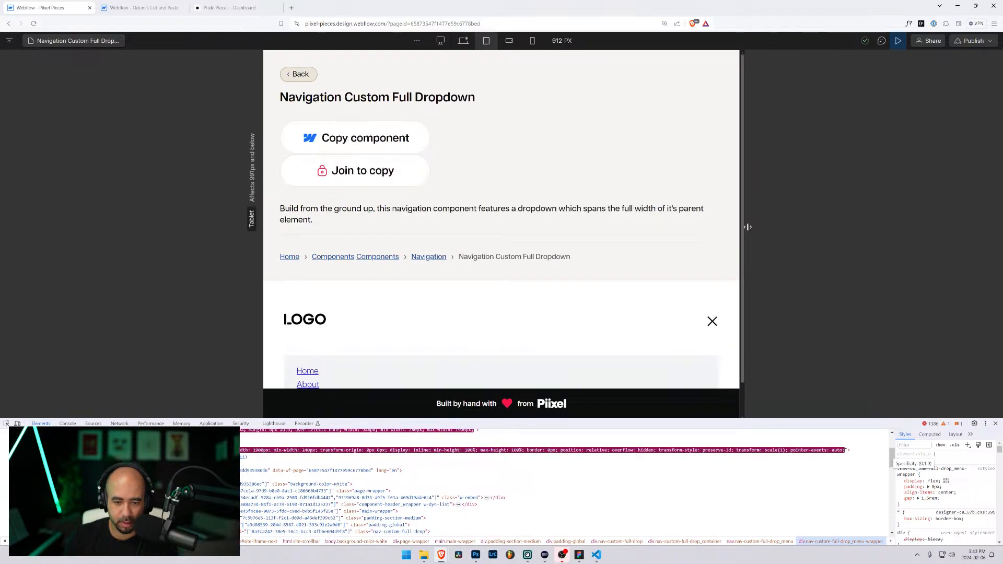
scroll(564, 491, "up", 3)
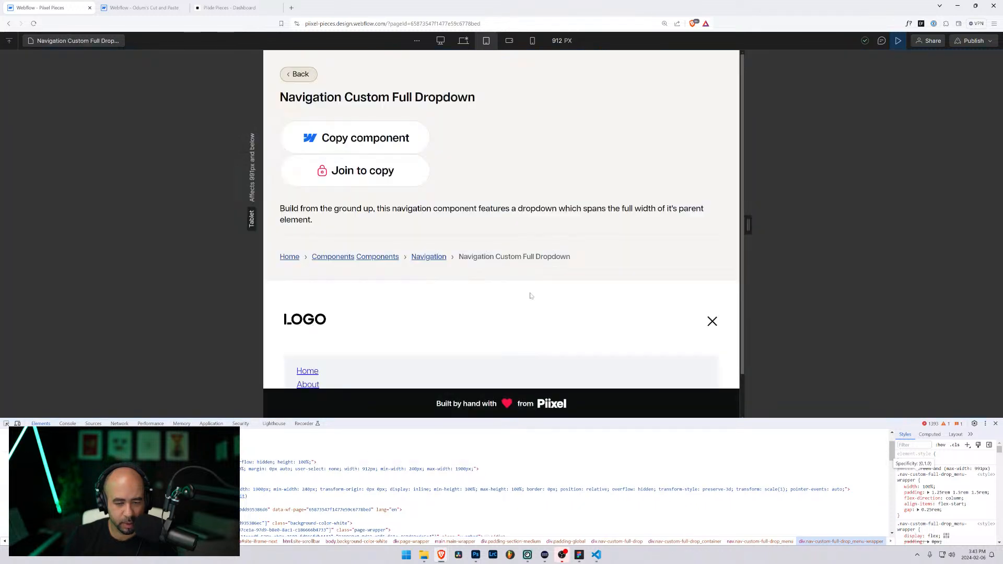
scroll(532, 294, "down", 1)
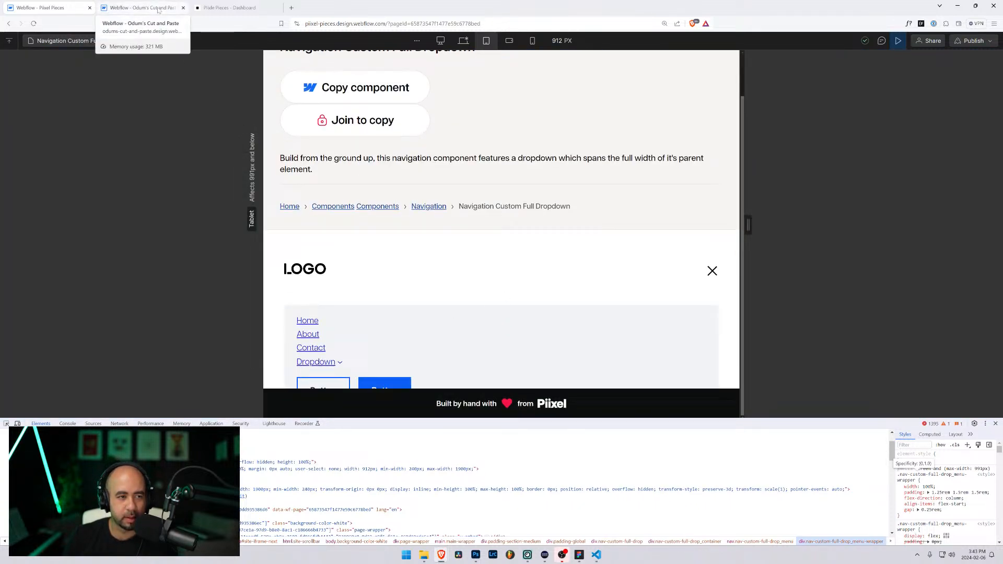
left_click(158, 8)
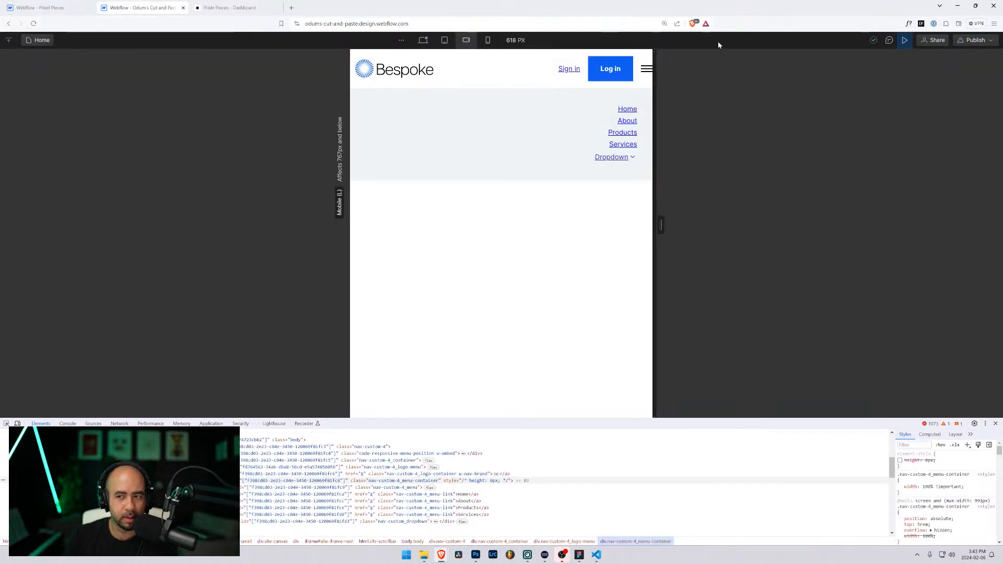
left_click(41, 6)
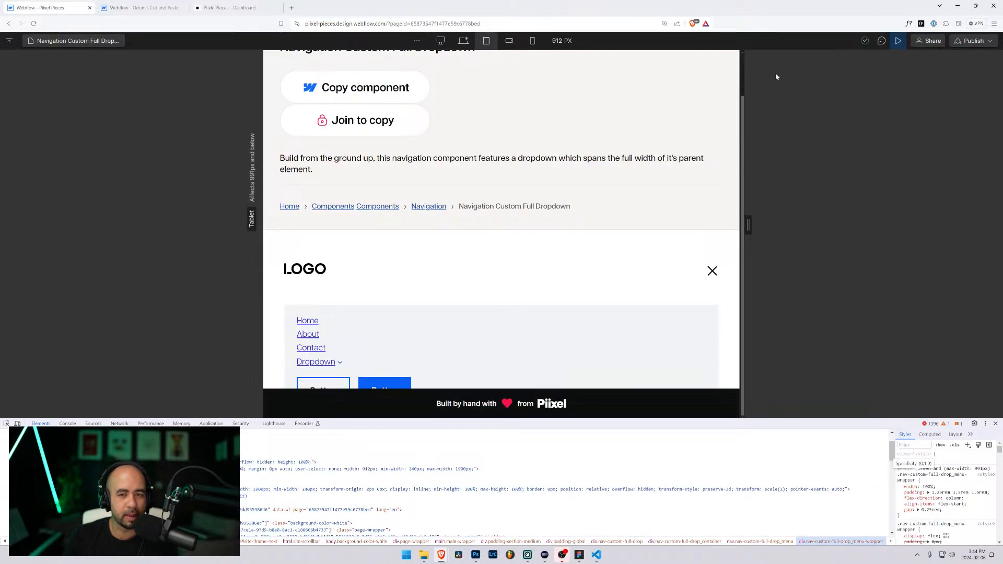
left_click(897, 41)
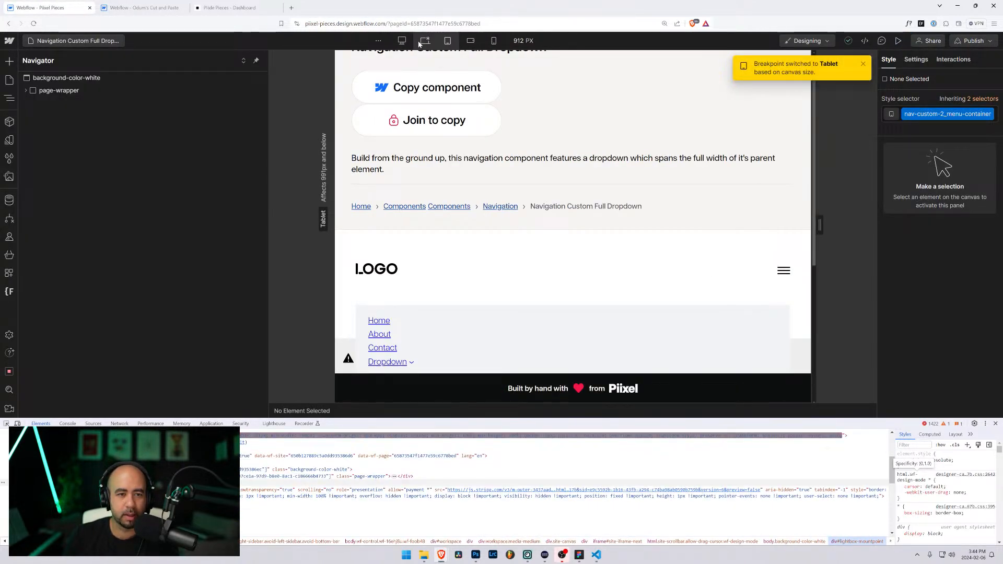
Step: Compare the Bespoke nav at desktop and tablet widths, then return to Pixel Pieces
left_click(421, 42)
left_click(157, 8)
left_click(386, 41)
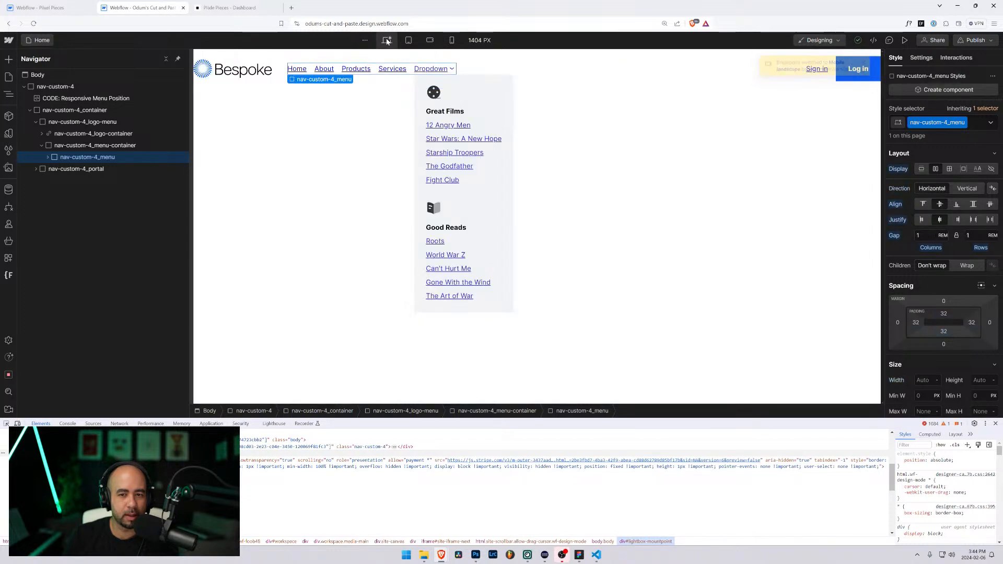
left_click(408, 40)
left_click(47, 8)
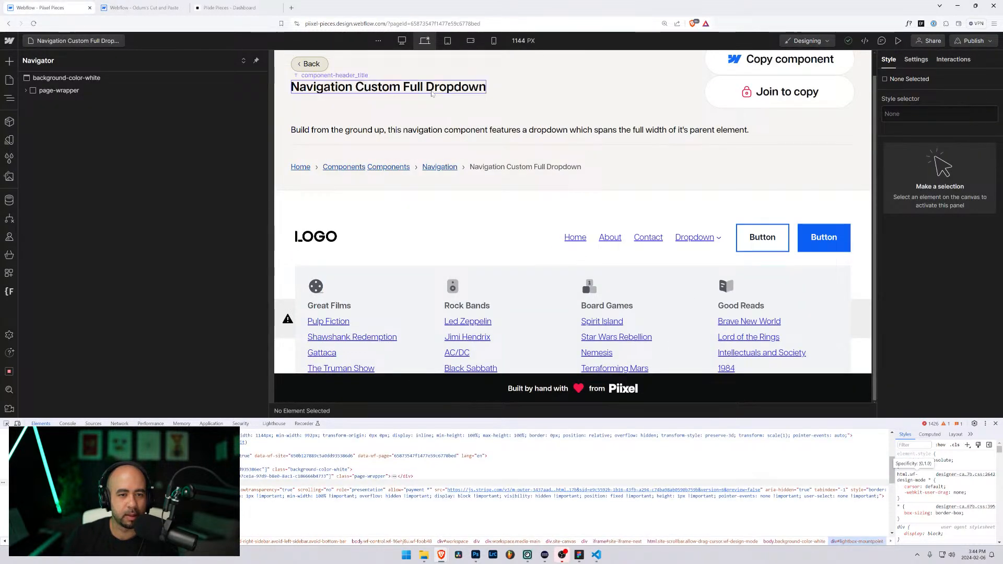
Step: Set the 768 px tablet view and expand nav-custom-full-drop_menu-wrapper in the Navigator
left_click(448, 42)
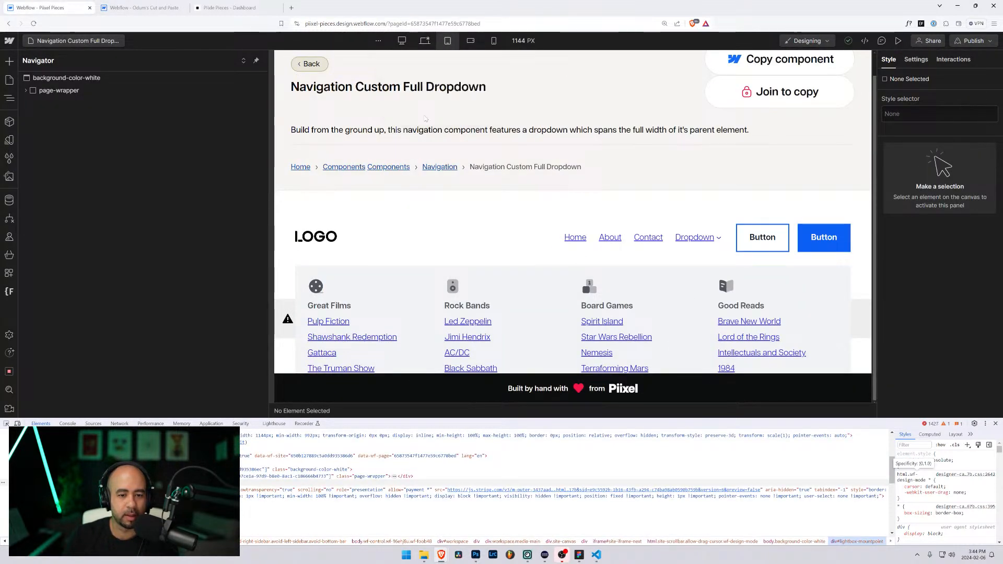
left_click(415, 339)
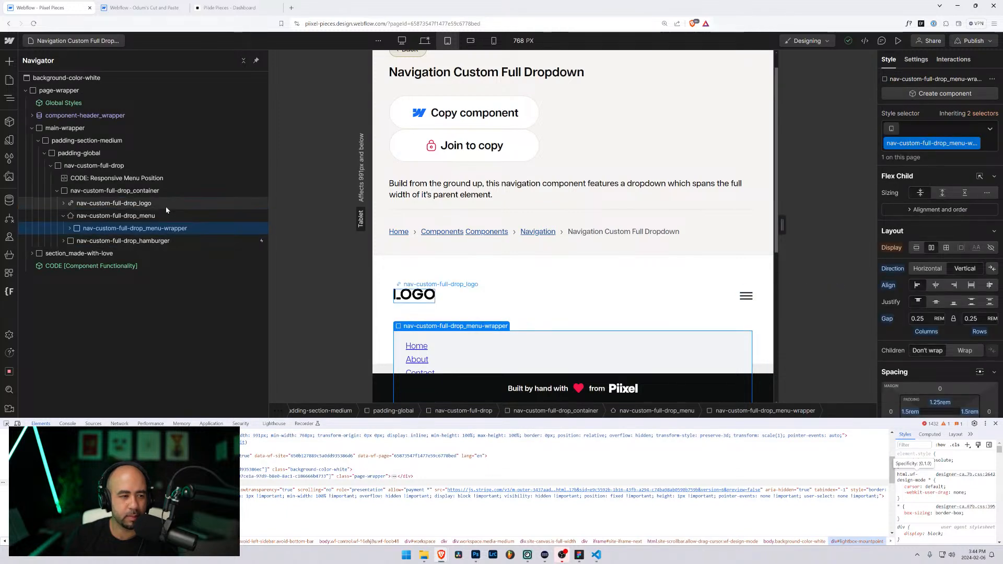
left_click(107, 217)
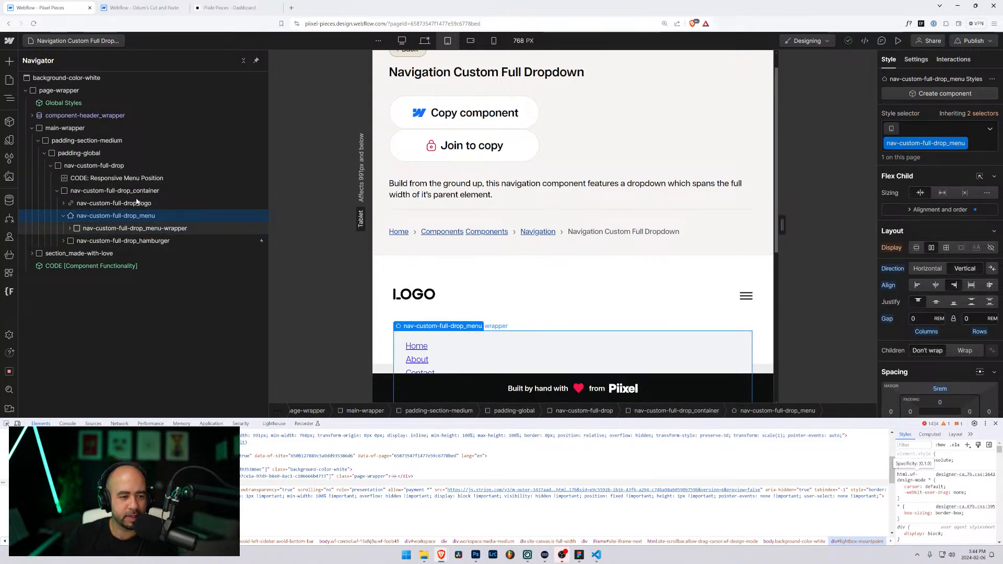
left_click(69, 228)
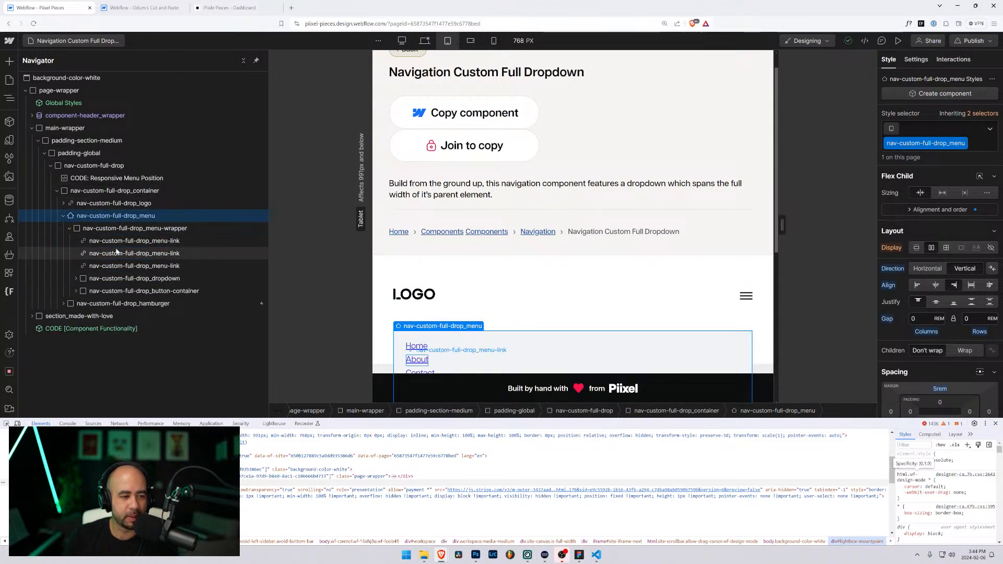
Step: In Bespoke, expand nav-custom-4_menu and alternate between it and nav-custom-4_menu-container
left_click(157, 6)
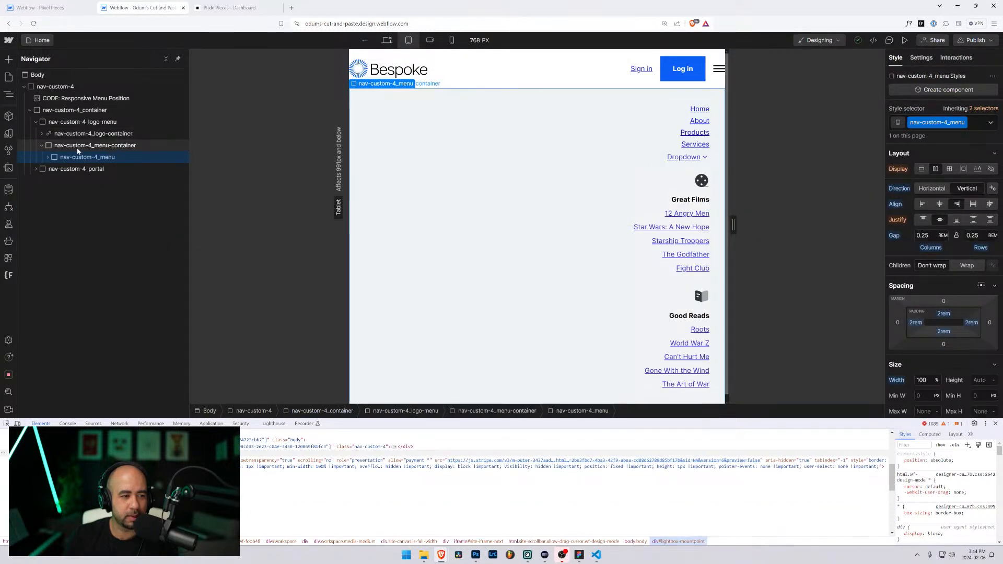
left_click(77, 148)
left_click(47, 157)
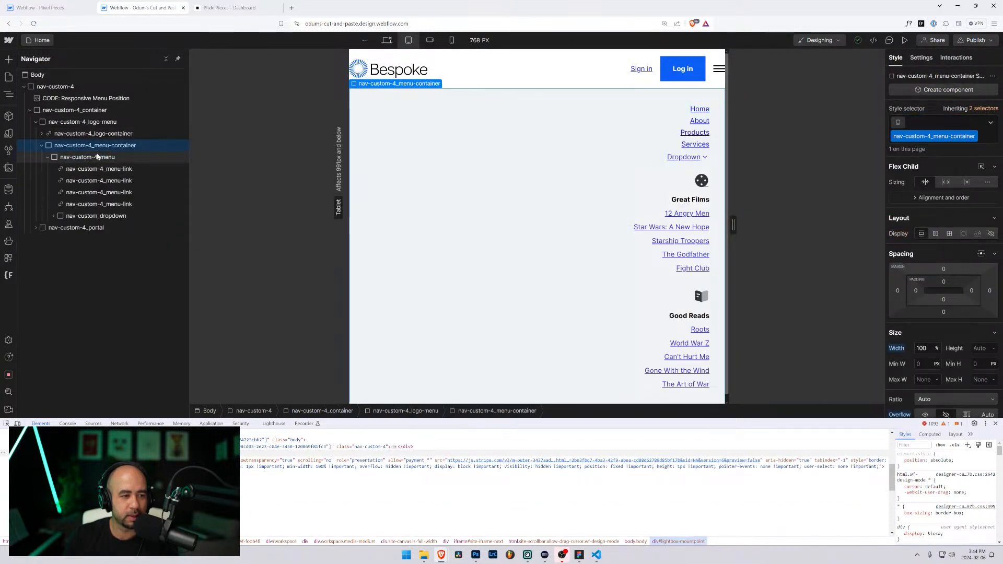
left_click(63, 7)
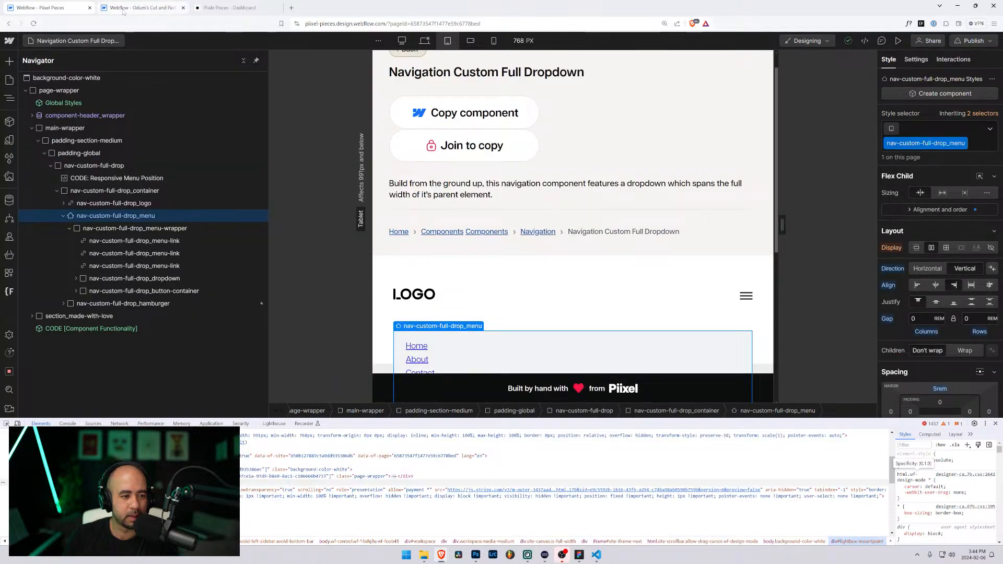
left_click(124, 10)
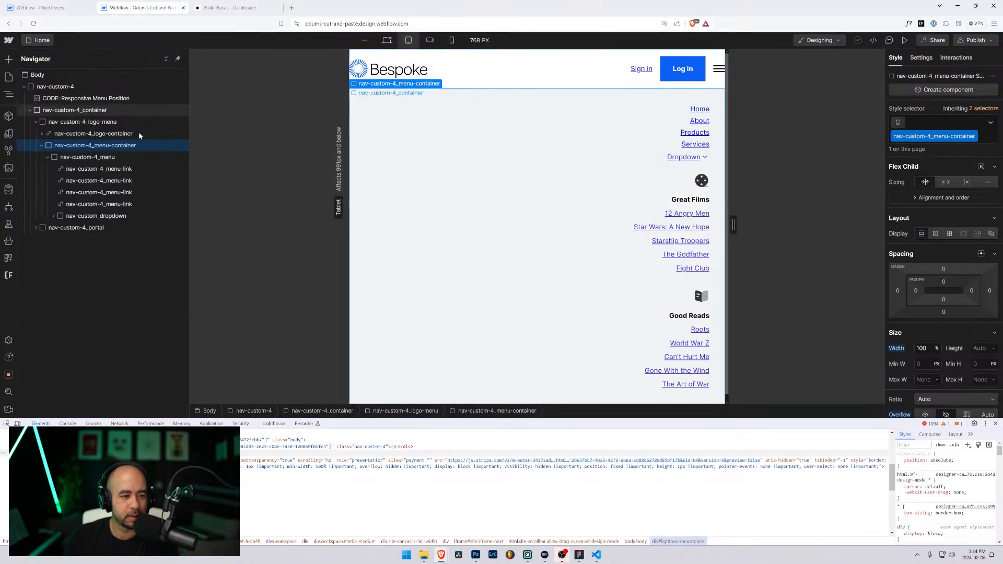
left_click(107, 157)
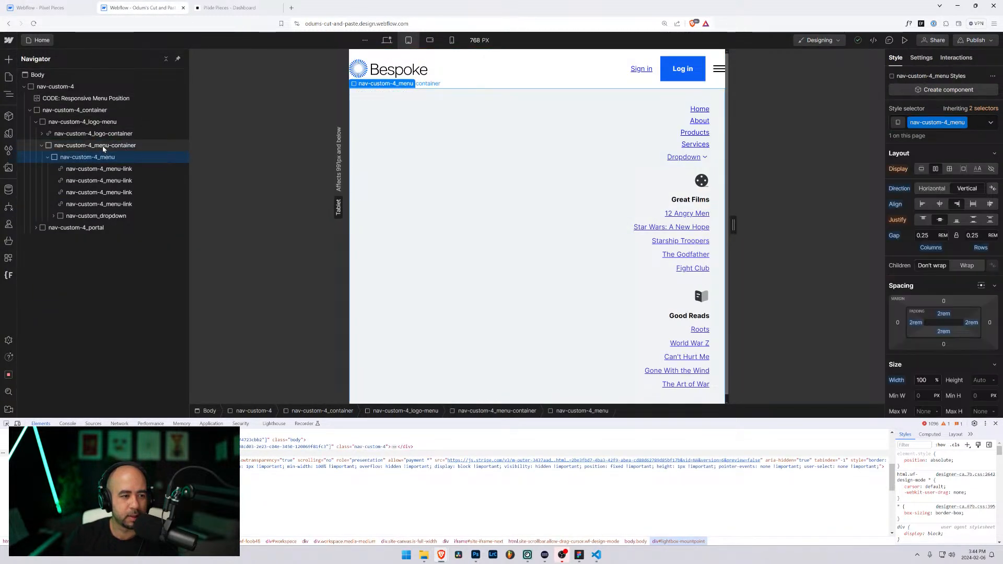
left_click(105, 145)
left_click(102, 158)
left_click(100, 146)
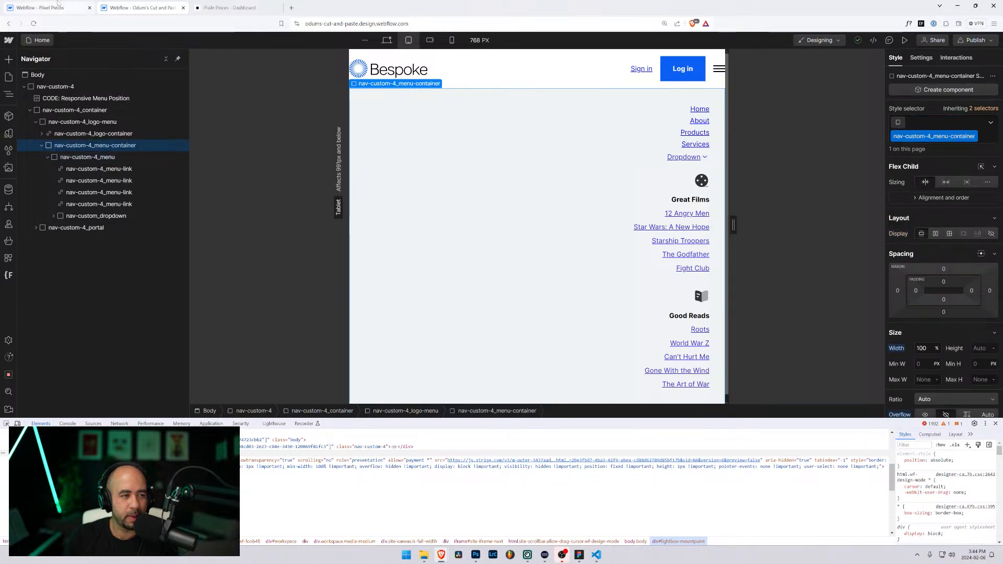
Step: Back in Pixel Pieces, select nav-custom-full-drop_menu-wrapper and then nav-custom-full-drop_menu
key("ctrl+shift+Tab")
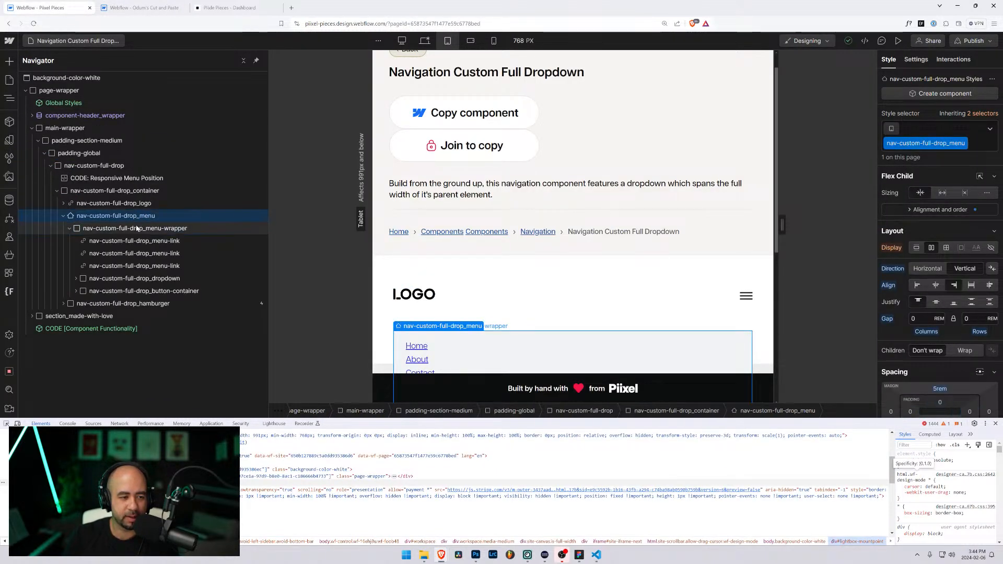
left_click(137, 228)
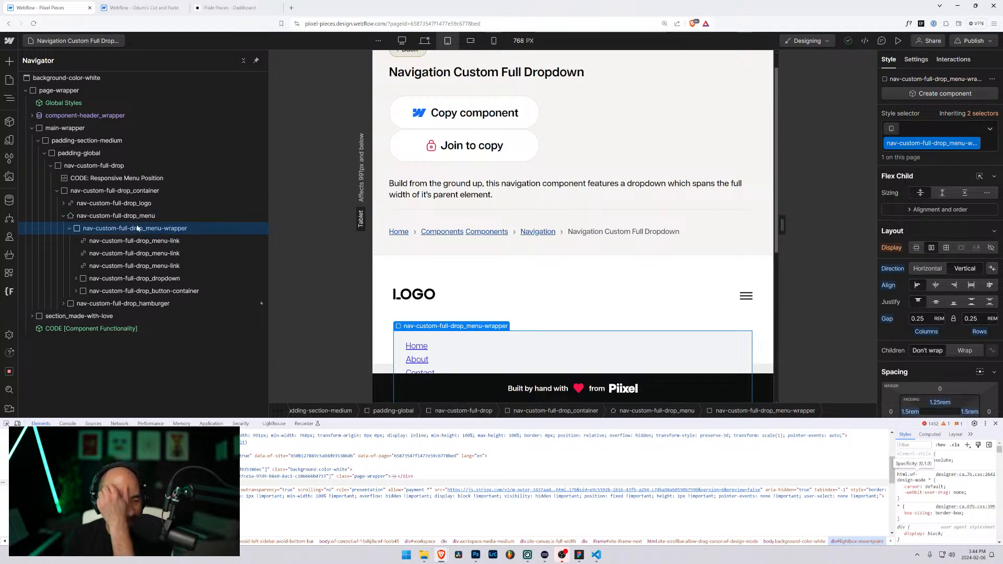
left_click(134, 218)
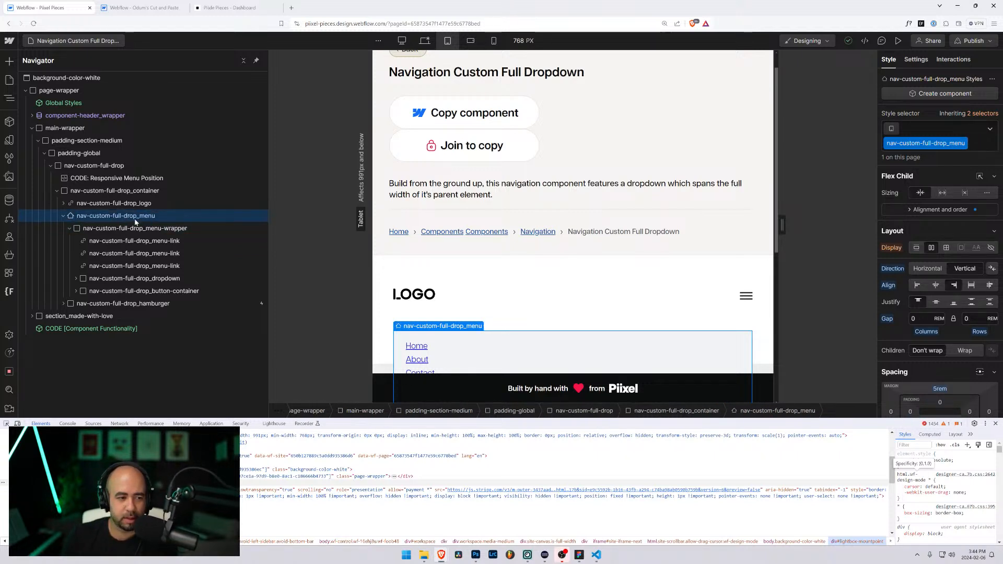
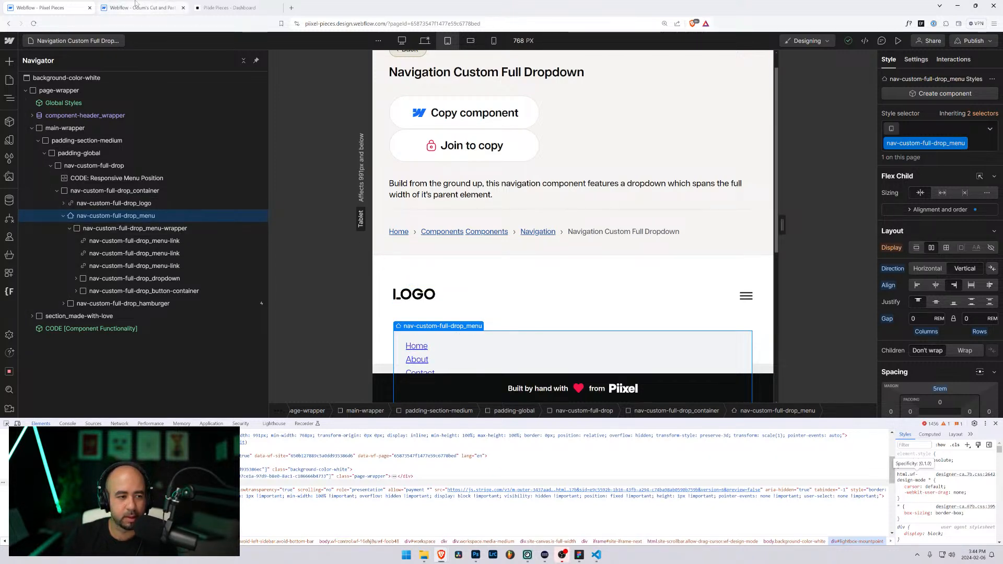
Step: Inspect the Responsive Menu Position embed code in both Pixel Pieces and Odum's Cut and Paste
left_click(177, 178)
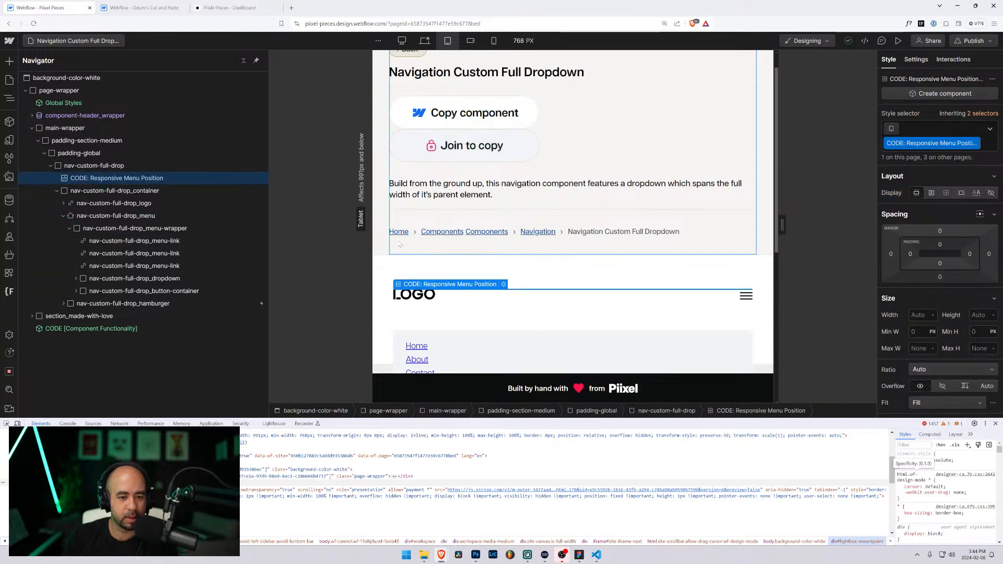
double_click(177, 178)
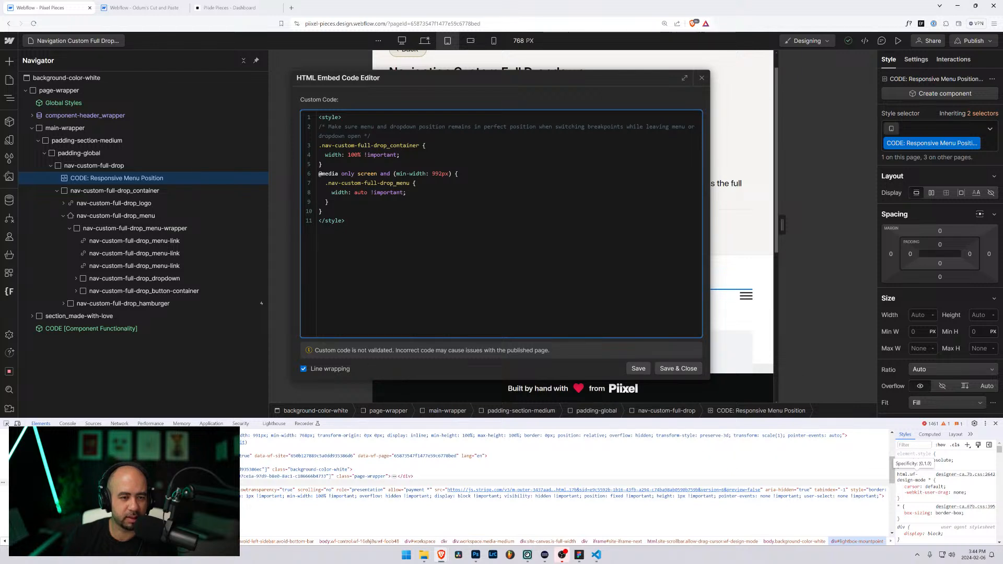
key("Escape")
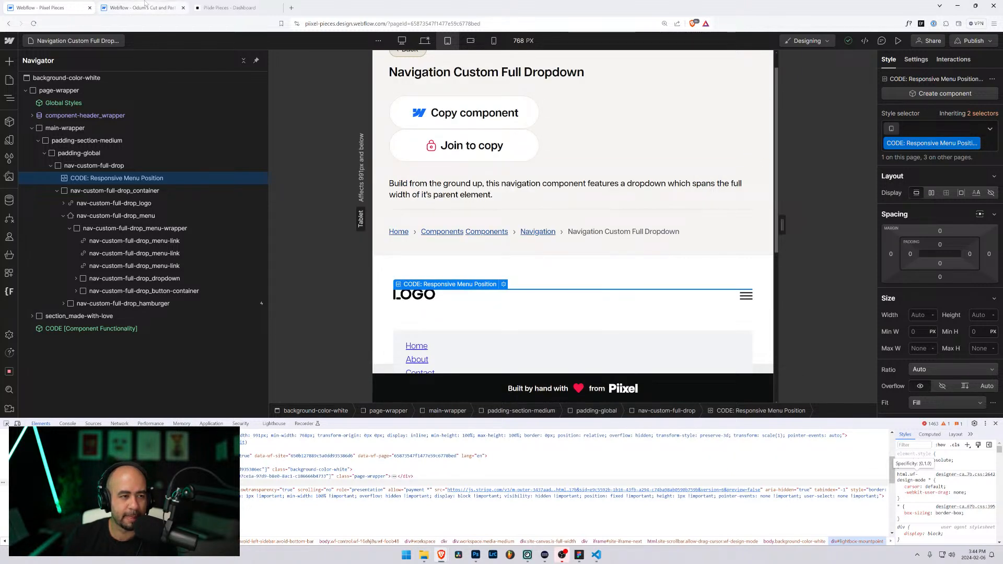
left_click(125, 8)
left_click(83, 98)
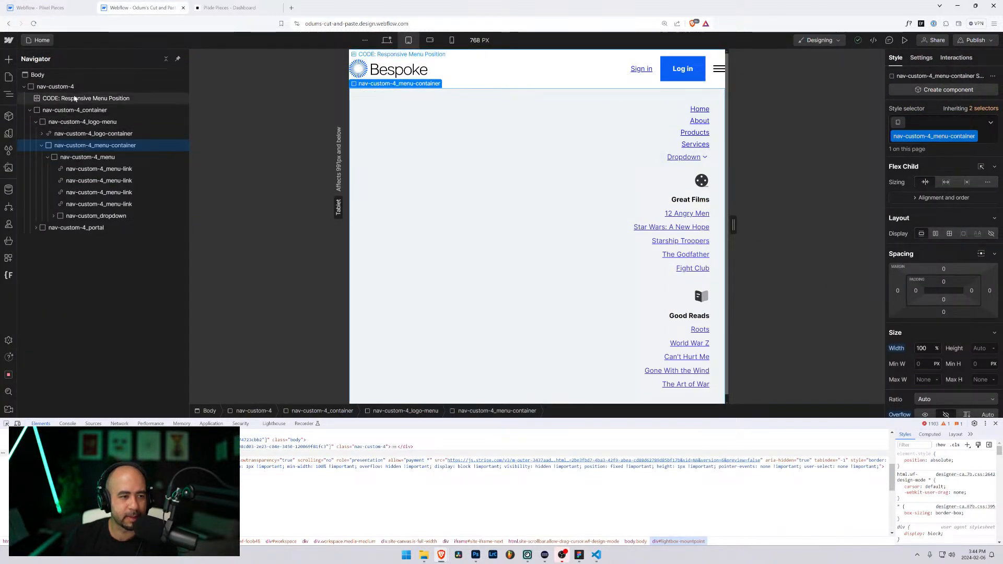
left_click(453, 55)
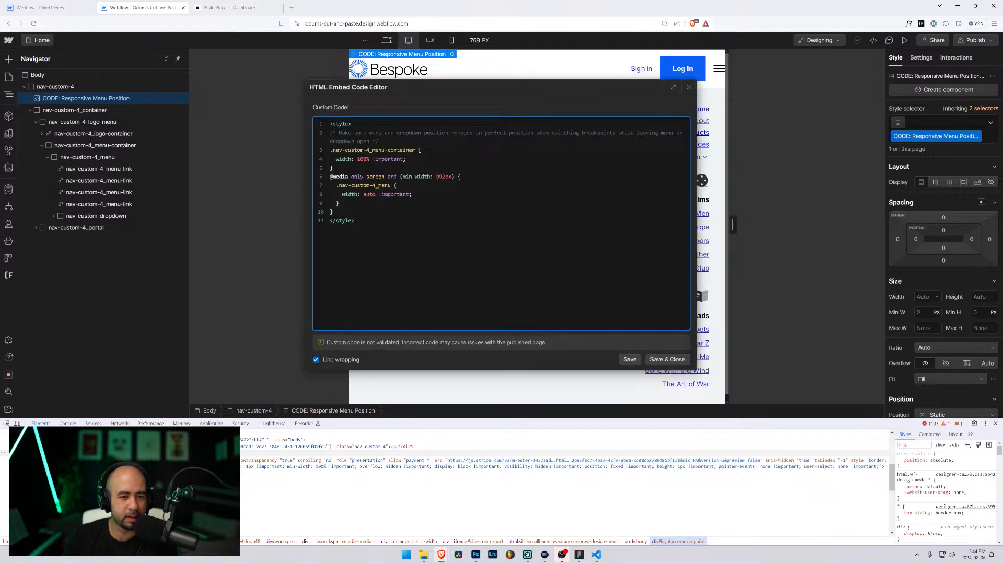
left_click(690, 87)
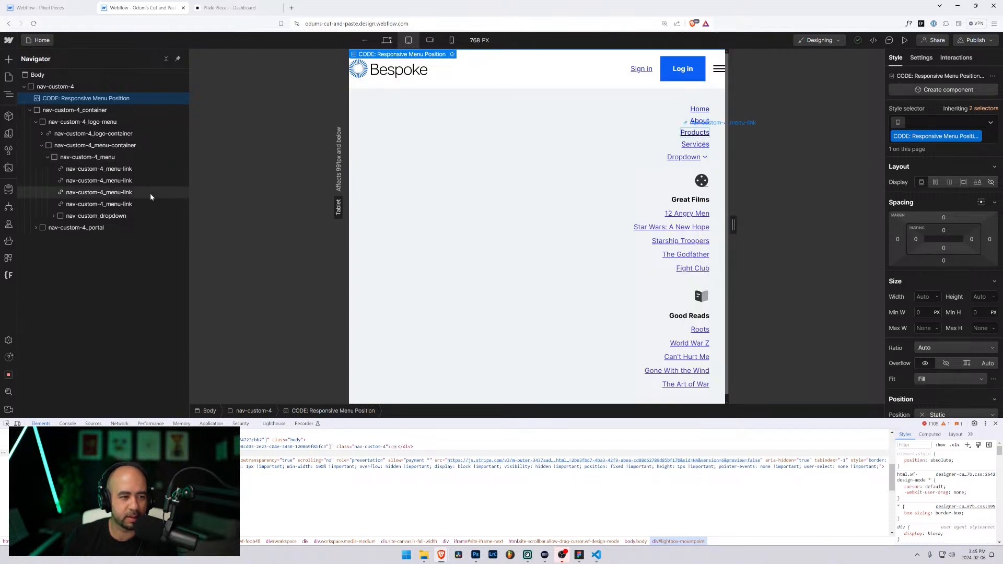
Step: Select the navigation's hamburger element and show its interactions
left_click(179, 157)
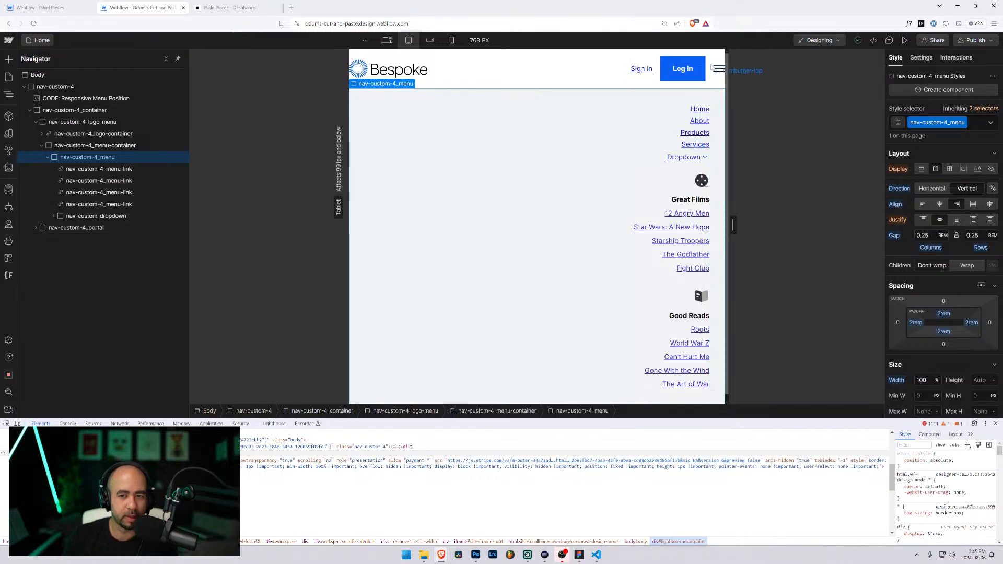
left_click(718, 69)
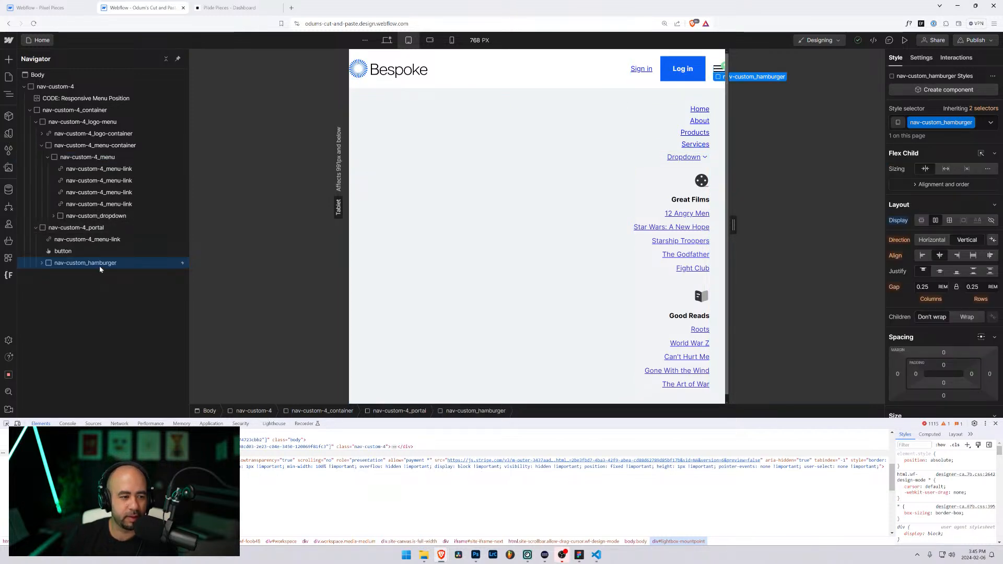
left_click(965, 61)
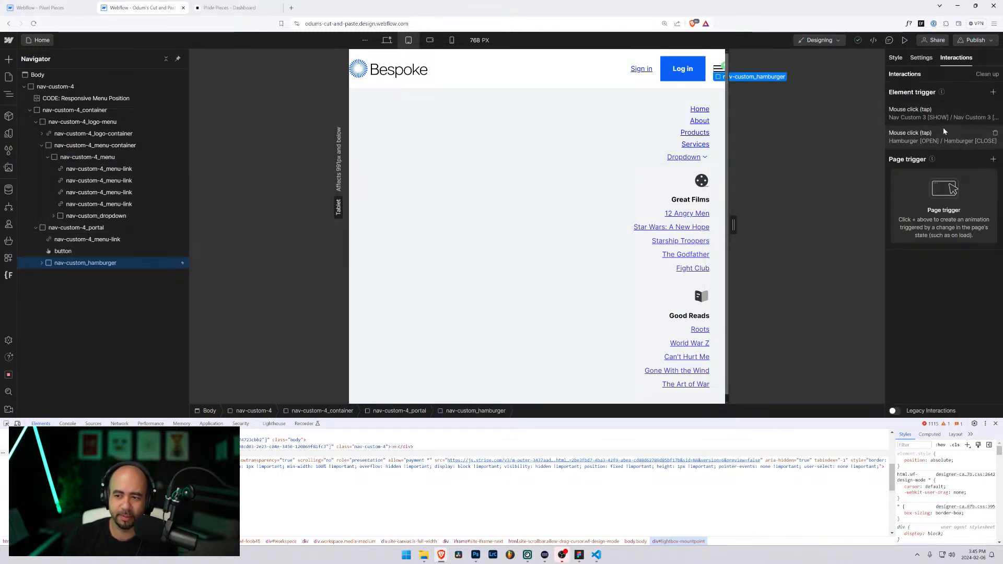
Step: Edit the Nav Custom 3 [SHOW] animation and inspect its first size action
left_click(933, 118)
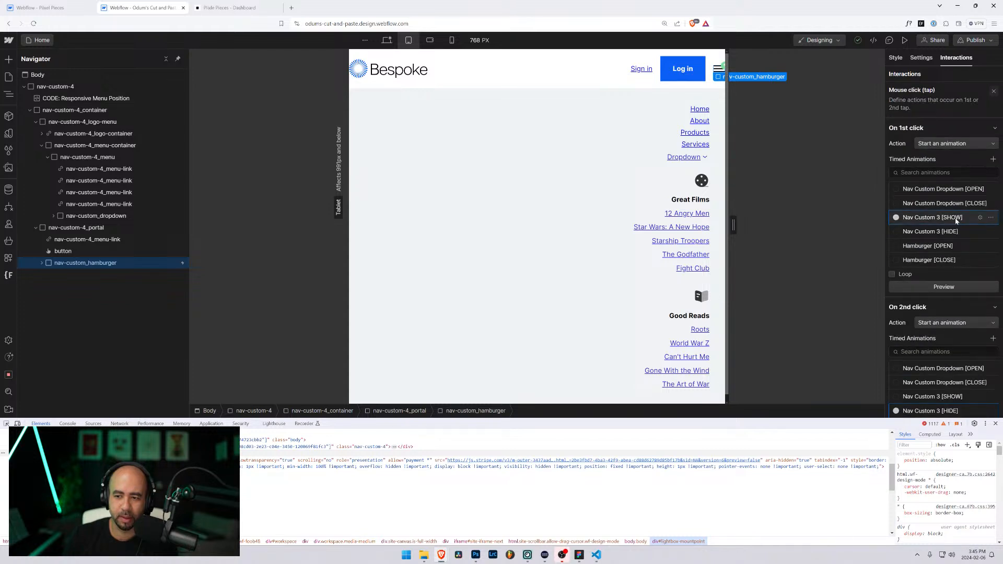
left_click(991, 219)
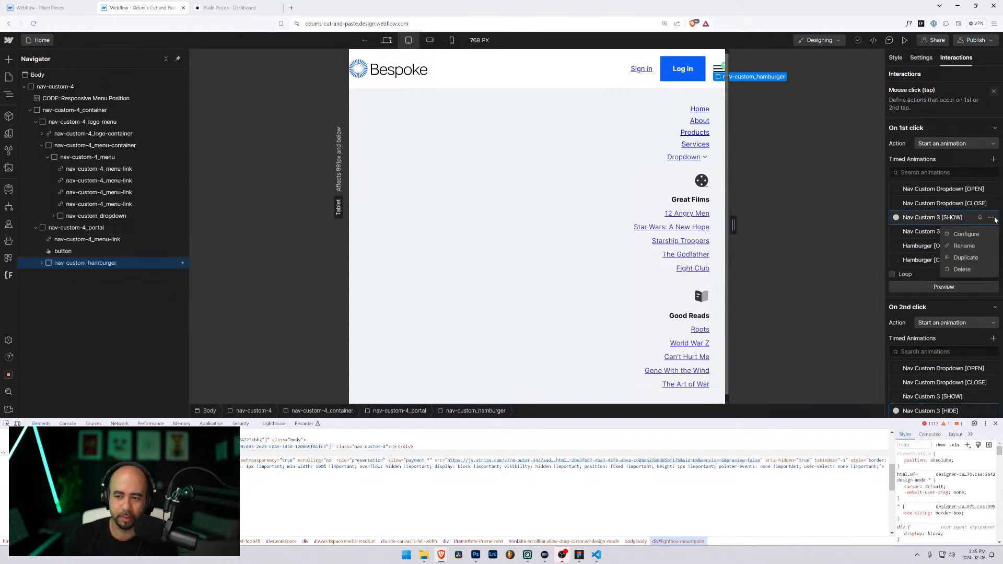
left_click(966, 234)
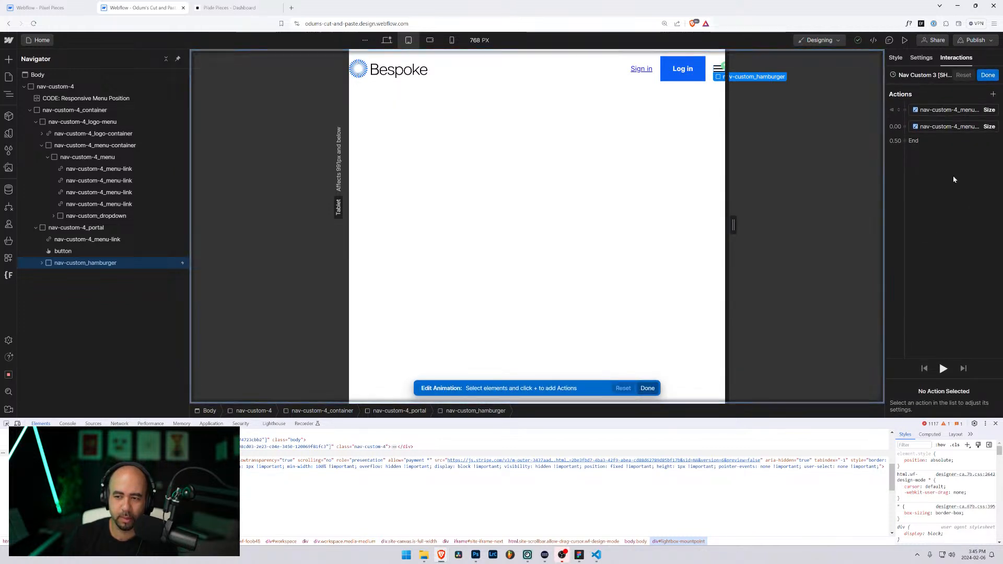
left_click(955, 110)
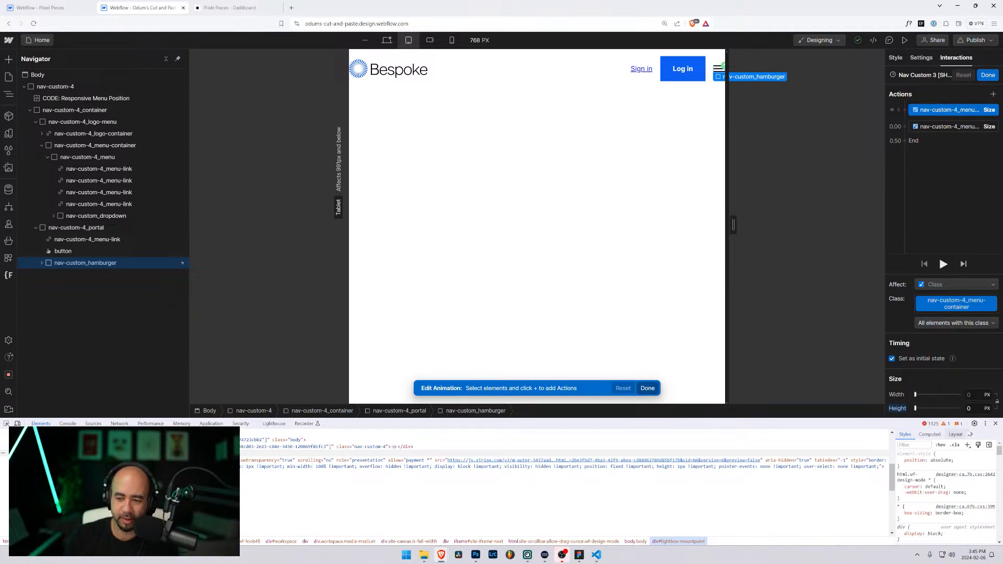
left_click(995, 423)
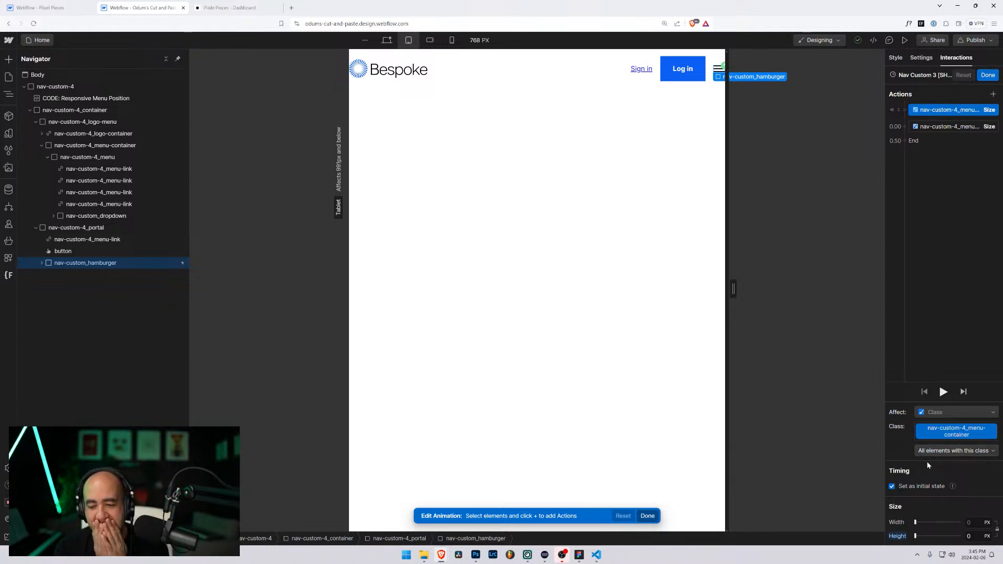
Step: In Pixel Pieces, select the full-drop navigation's hamburger and view its mouse click trigger
left_click(51, 8)
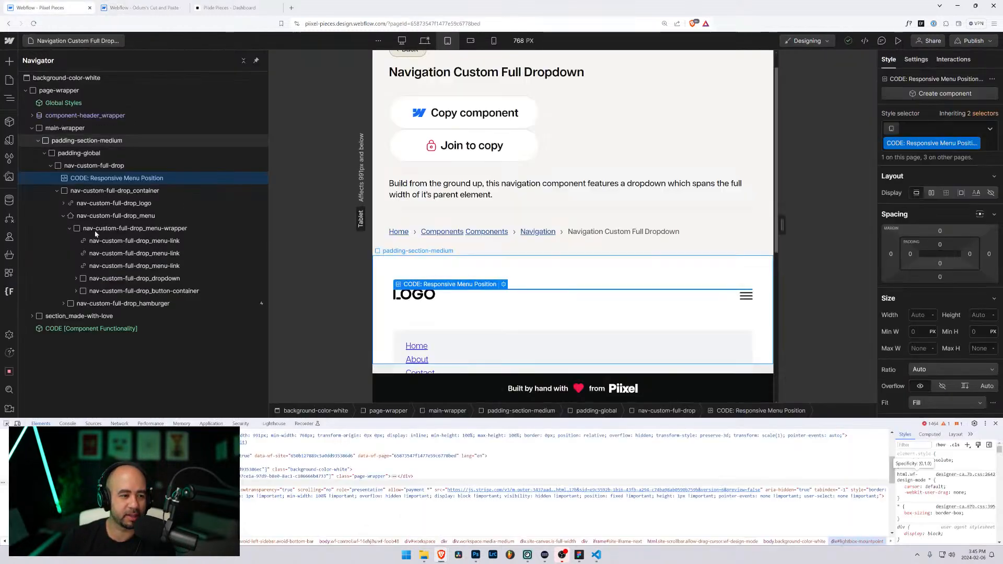
left_click(127, 306)
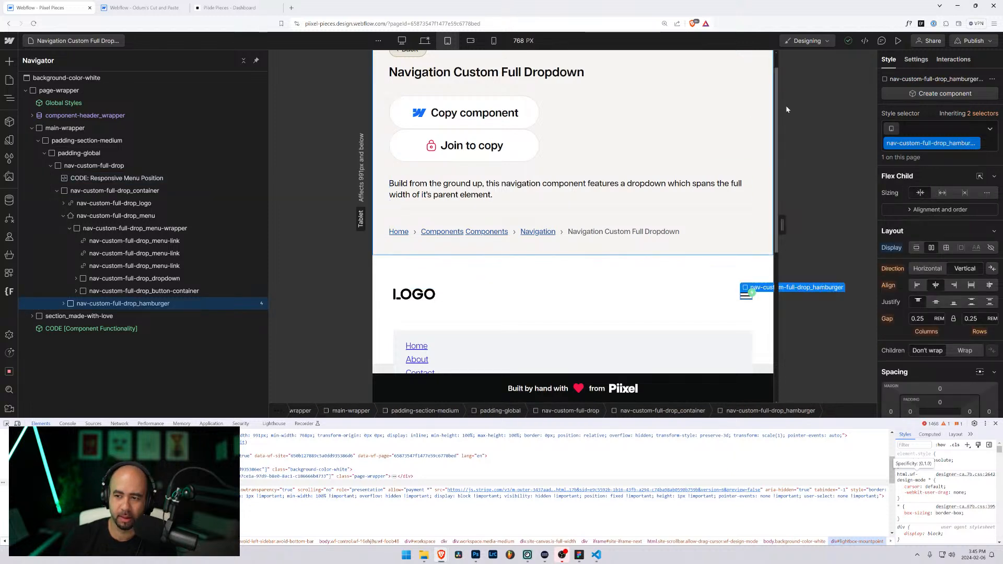
scroll(903, 276, "down", 2)
scroll(904, 276, "up", 2)
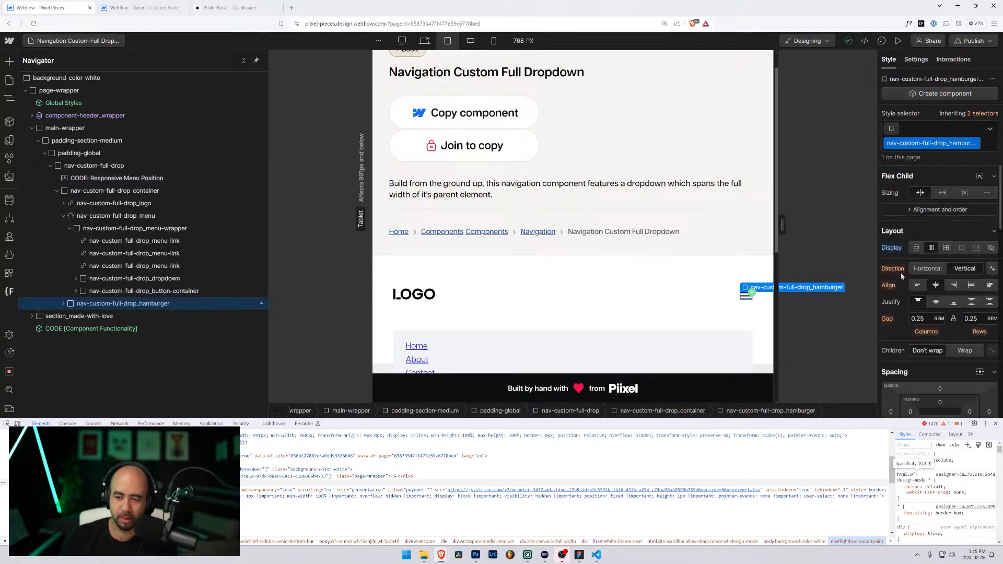
left_click(954, 60)
left_click(941, 119)
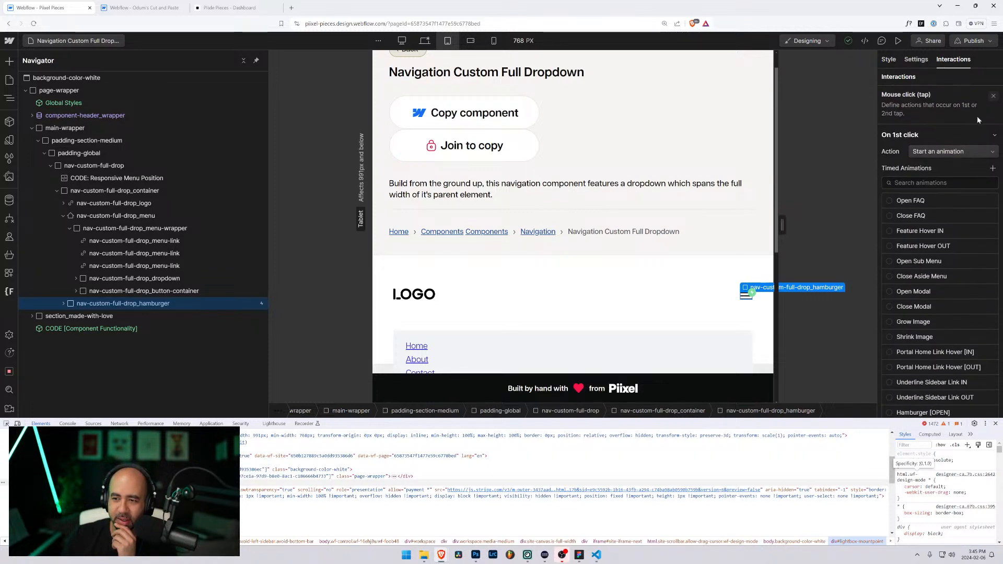
scroll(945, 250, "down", 5)
scroll(949, 287, "down", 5)
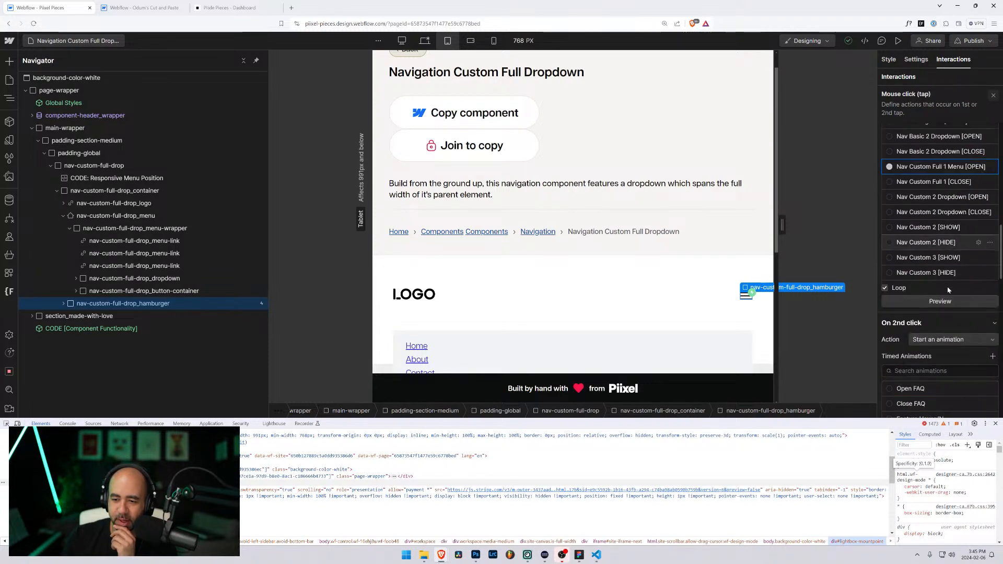
Step: Inspect the Nav Custom Full 1 Menu [OPEN] first size action, then return to Odum's project
left_click(978, 166)
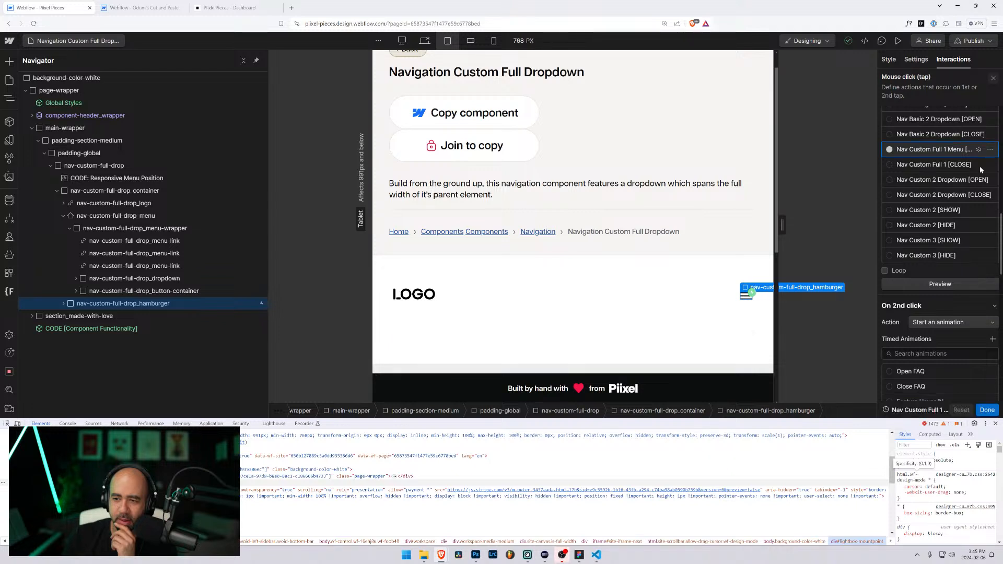
left_click(946, 115)
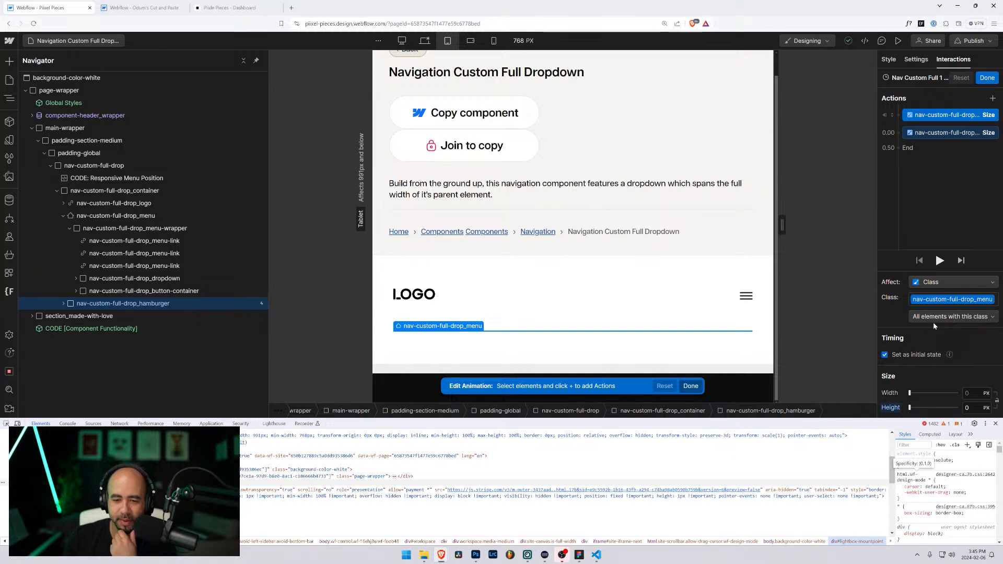
left_click(986, 77)
scroll(897, 293, "down", 5)
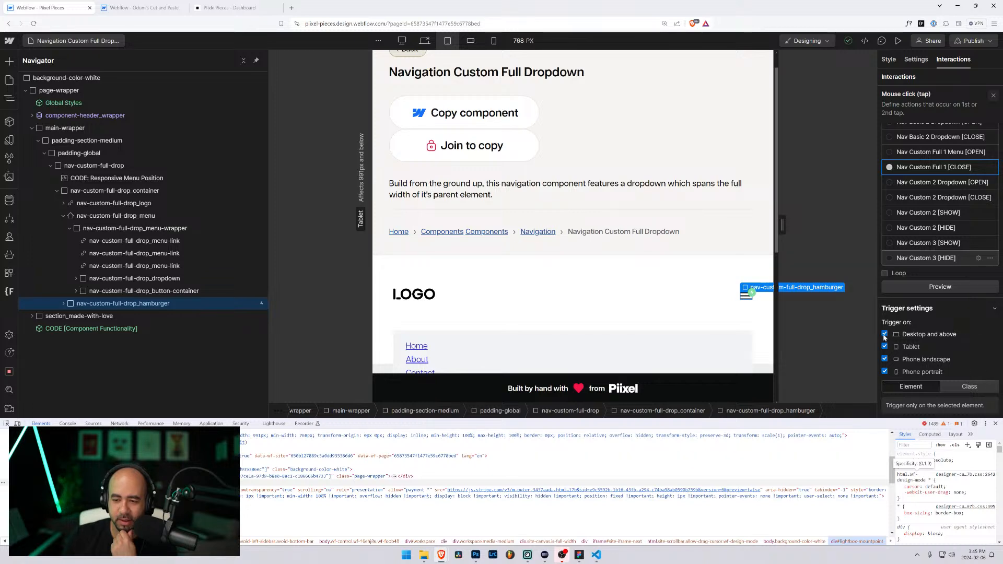
left_click(137, 5)
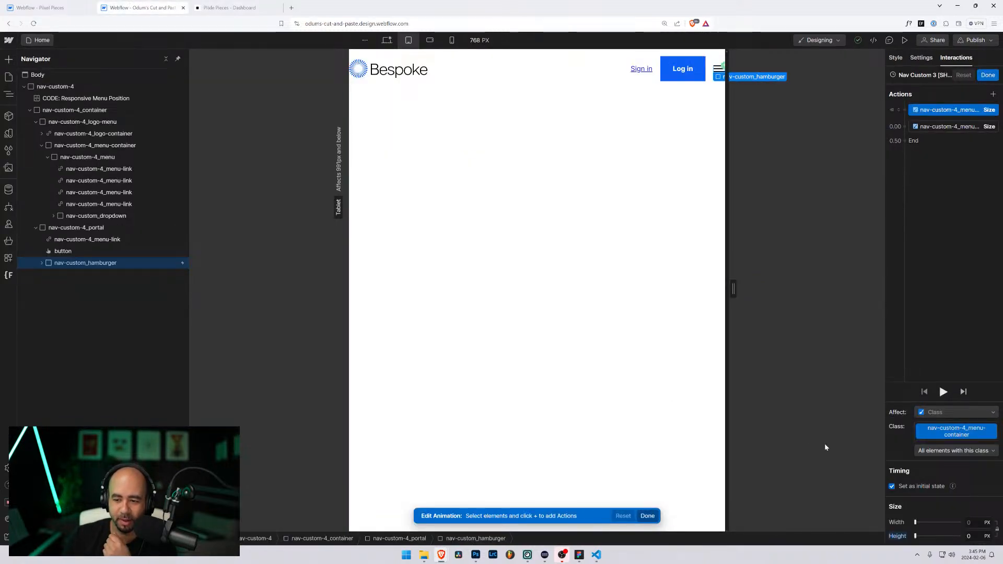
Step: Finish the Nav Custom 3 [SHOW] animation and preview the menu at phone and tablet widths
left_click(987, 75)
scroll(911, 376, "down", 3)
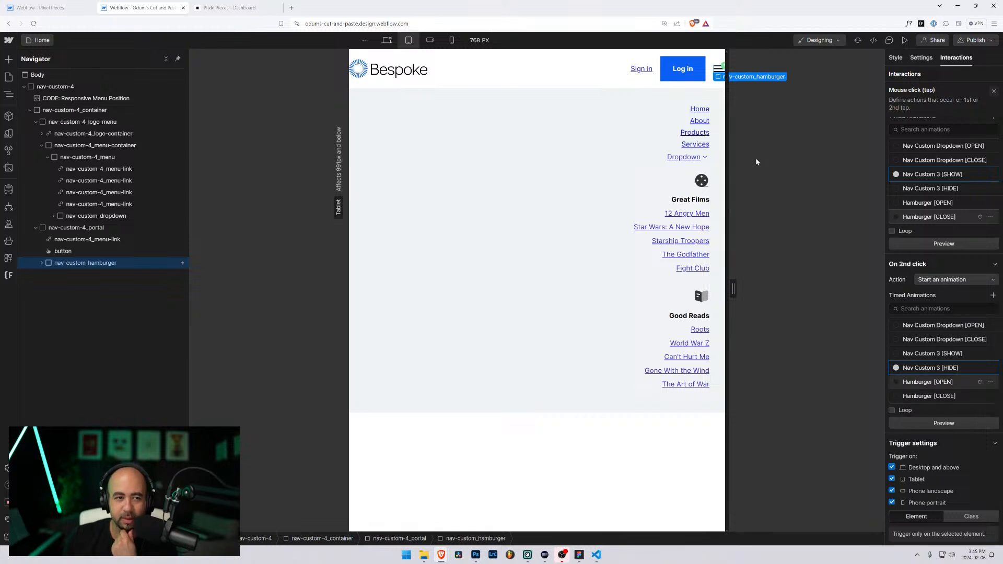
left_click(904, 41)
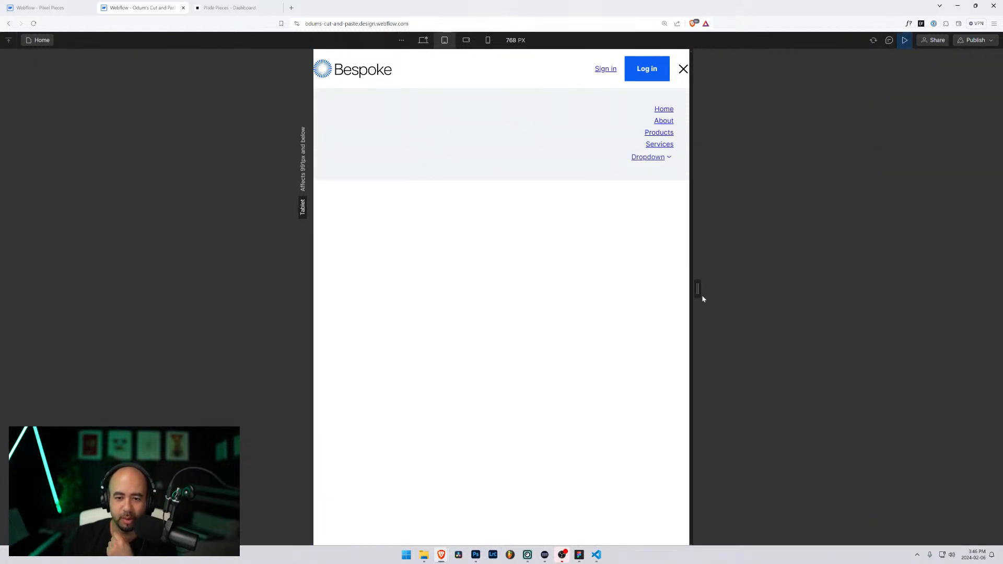
left_click_drag(696, 289, 783, 306)
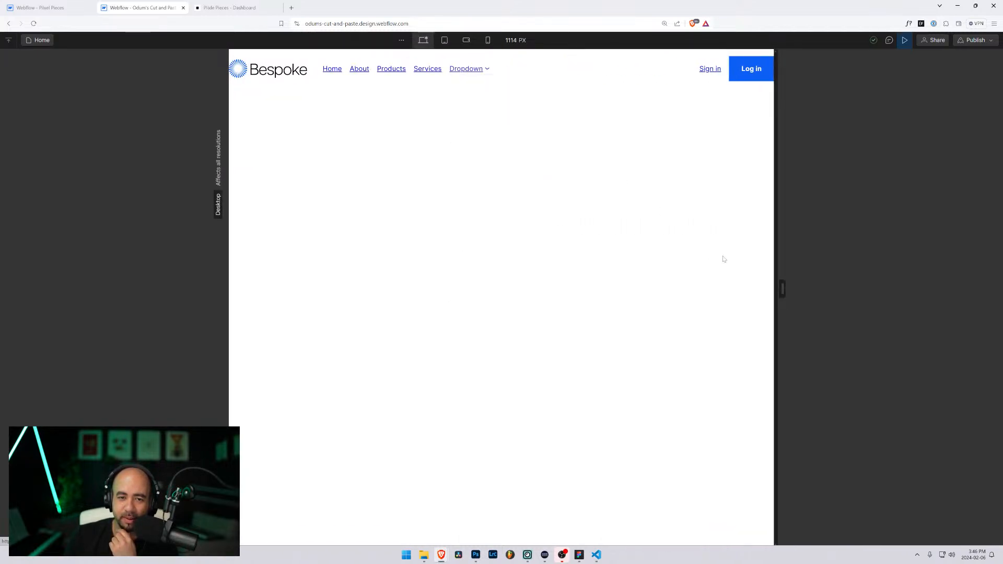
left_click_drag(776, 290, 695, 280)
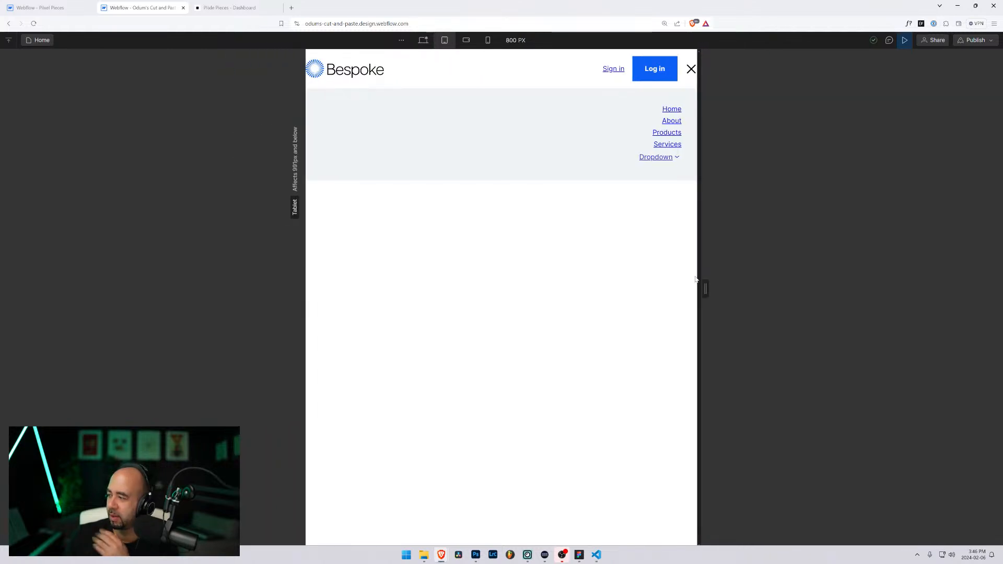
Step: Exit preview back to the designer and bring up the site pages list
left_click(58, 2)
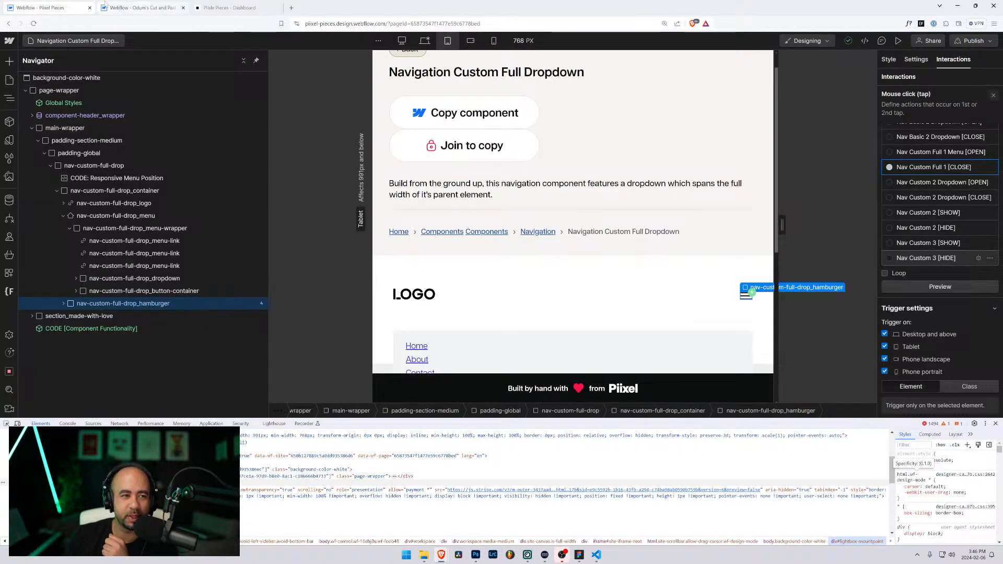
left_click(133, 7)
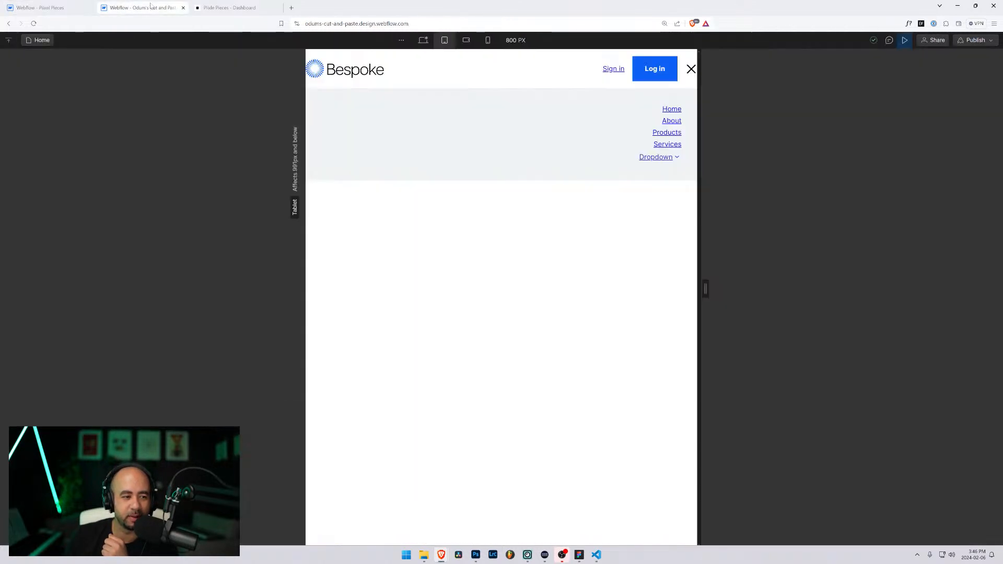
left_click(905, 40)
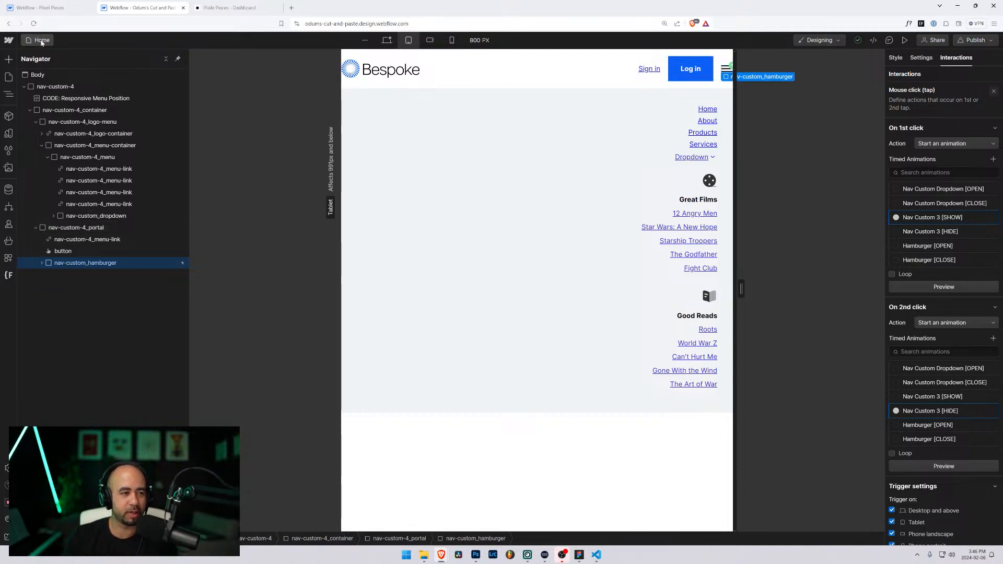
left_click(41, 41)
Step: In Pixel Pieces, open Navigation Custom 2 and check its hamburger's first click interaction
left_click(47, 8)
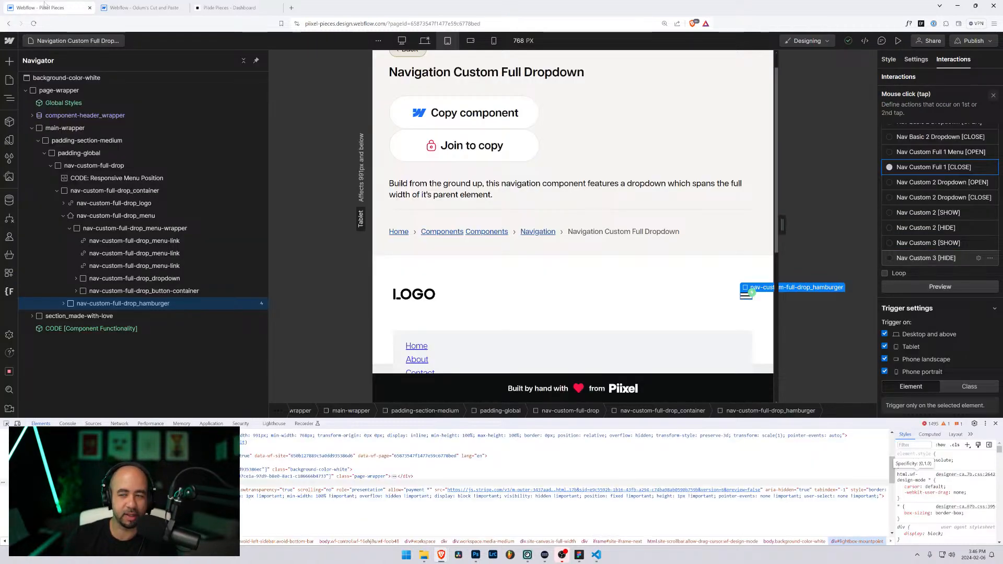
left_click(63, 41)
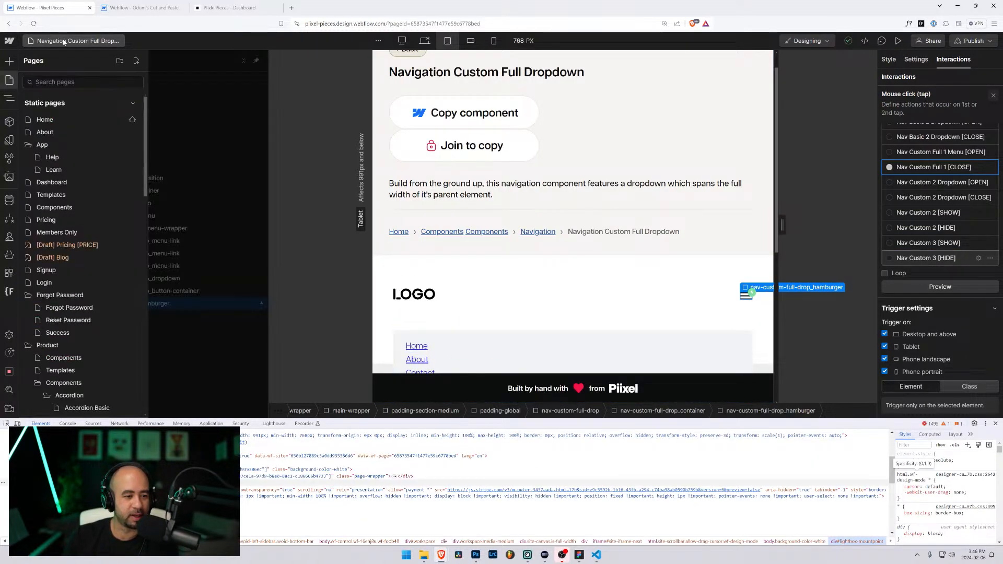
scroll(81, 239, "down", 10)
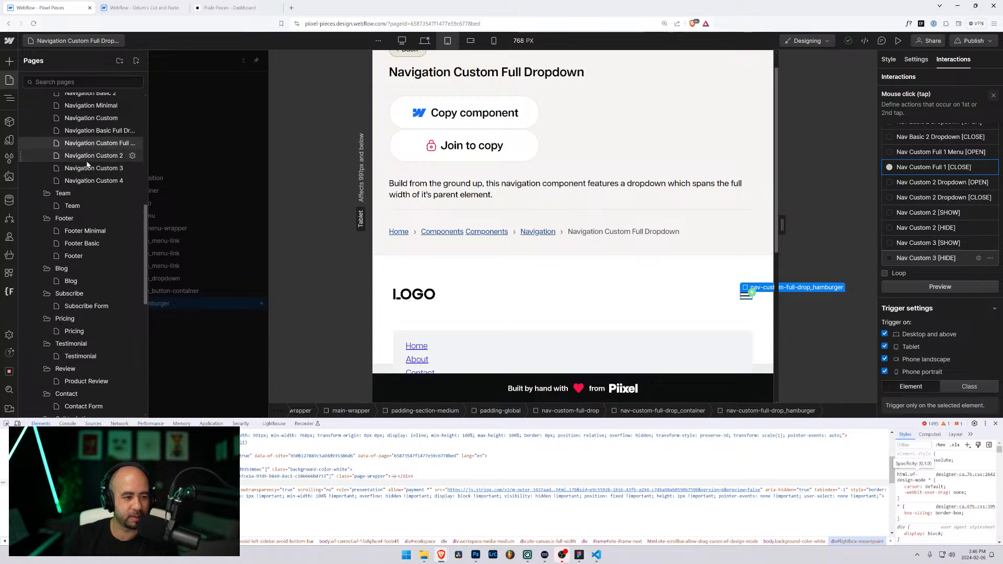
left_click(87, 158)
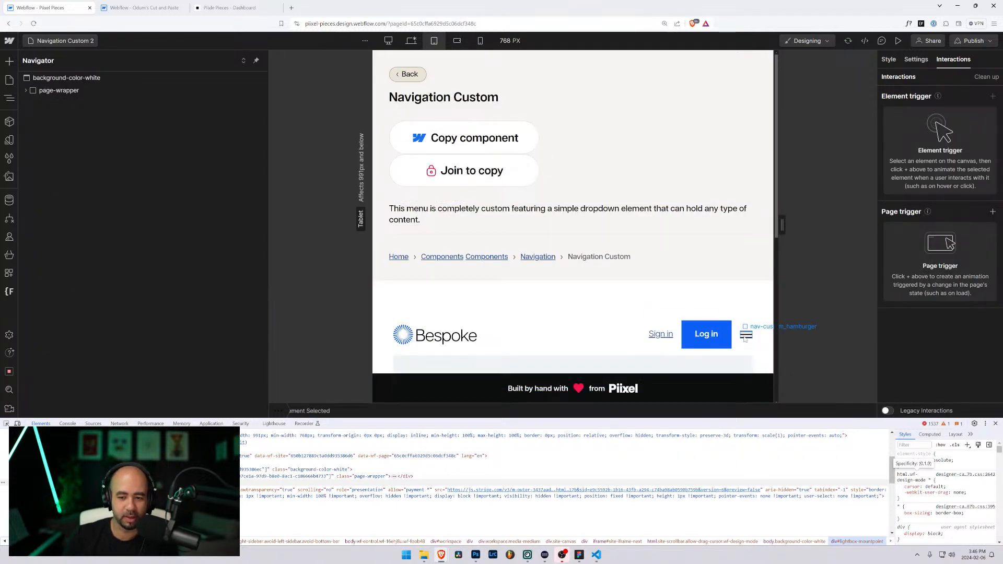
left_click(745, 335)
left_click(936, 126)
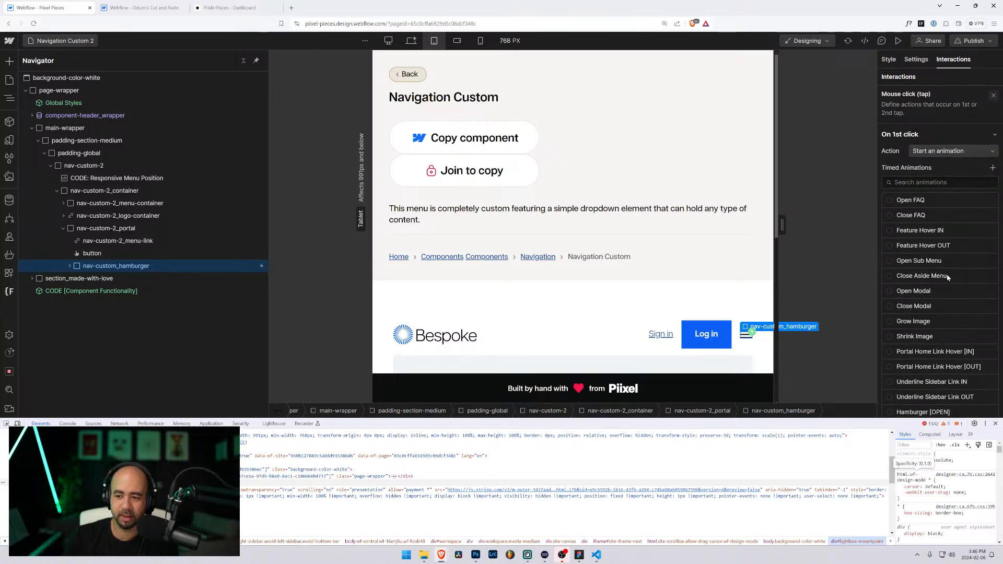
scroll(940, 314, "down", 10)
scroll(951, 353, "down", 15)
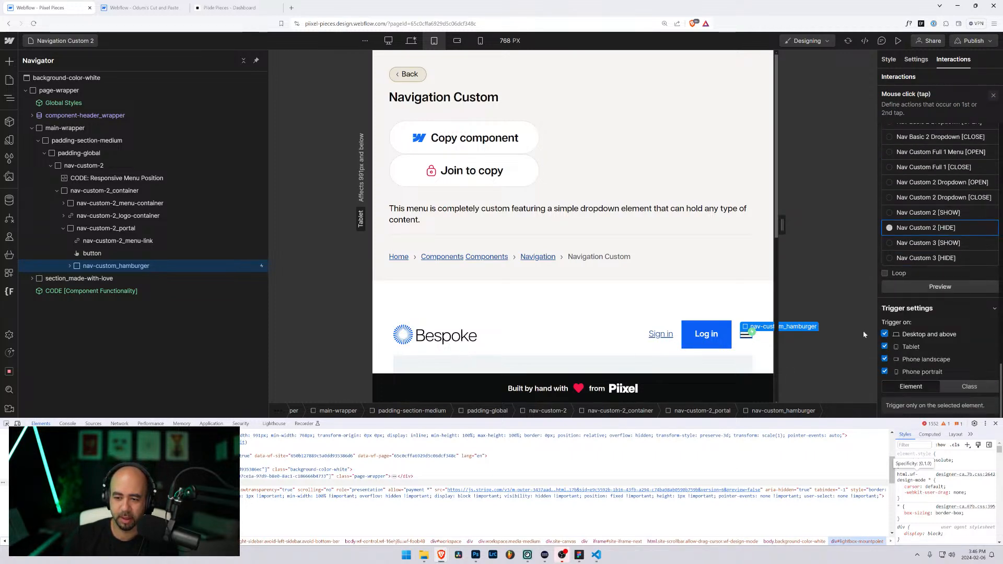
Step: Open Navigation Custom 3 and check the nav-custom_hamburger's first click interaction
left_click(62, 41)
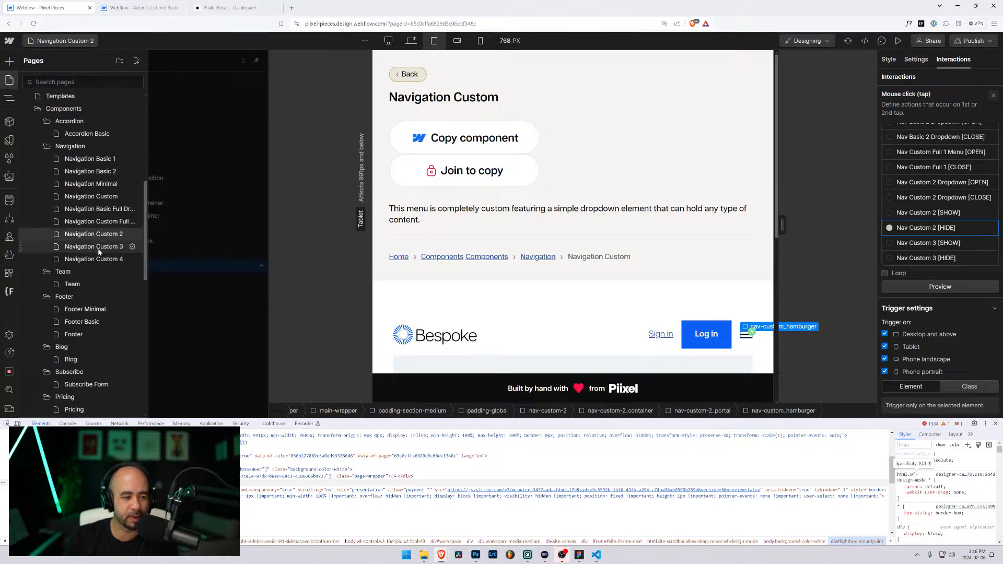
scroll(99, 253, "down", 5)
scroll(99, 199, "up", 2)
left_click(98, 130)
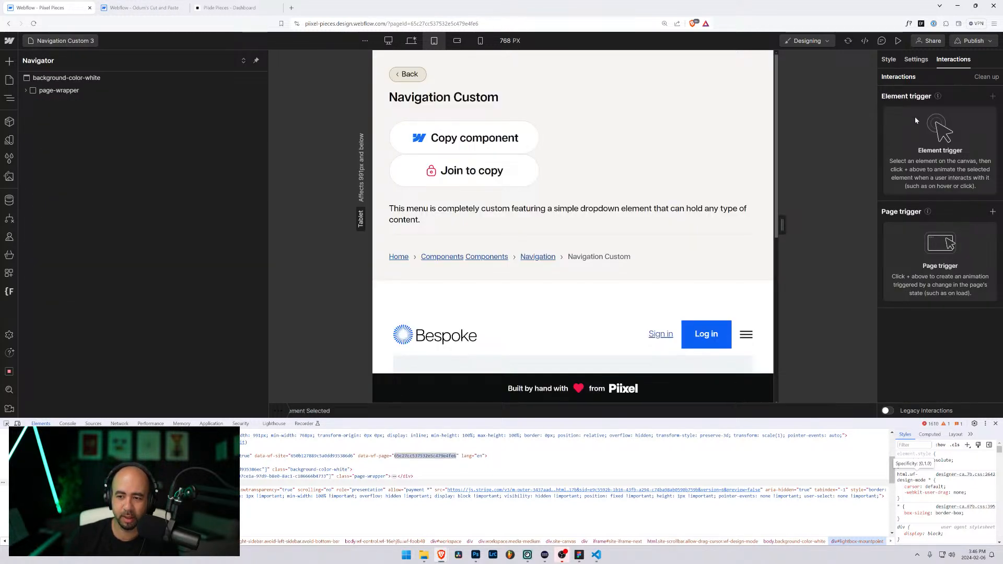
left_click(743, 336)
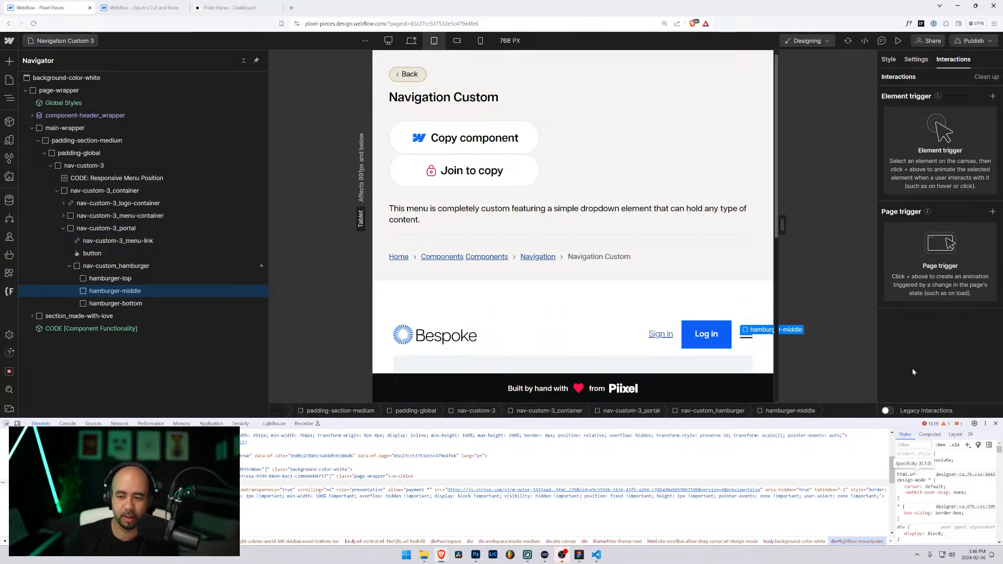
left_click(131, 266)
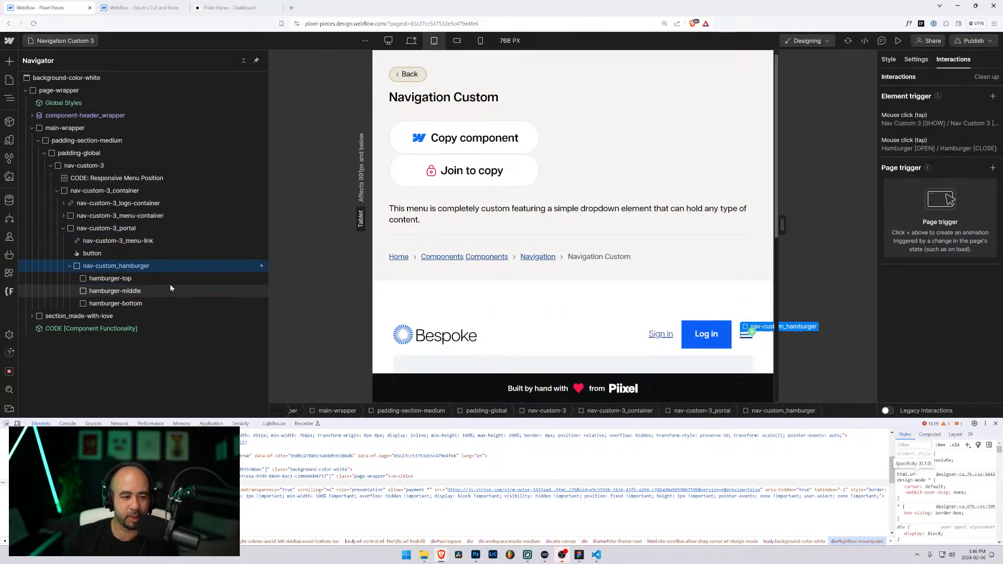
left_click(922, 122)
scroll(925, 297, "down", 10)
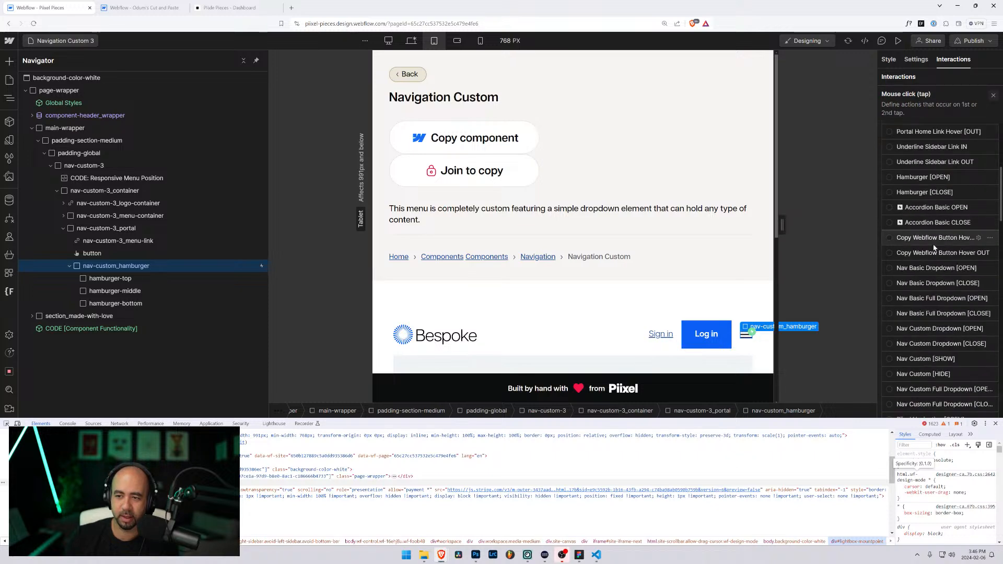
scroll(926, 297, "down", 5)
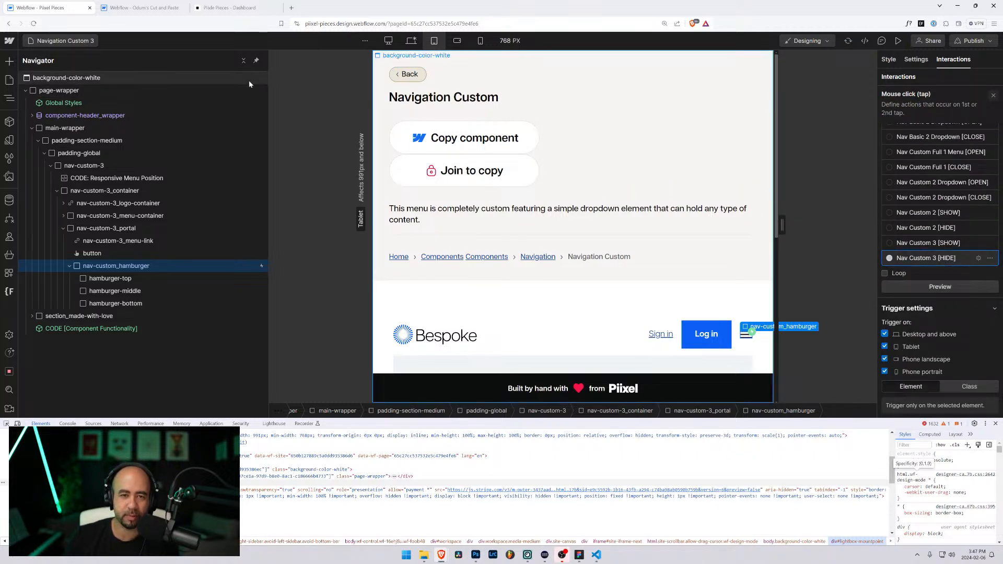
Step: In Odum's project, collapse nav-custom-4_menu-container and select the Responsive Menu Position embed
left_click(138, 7)
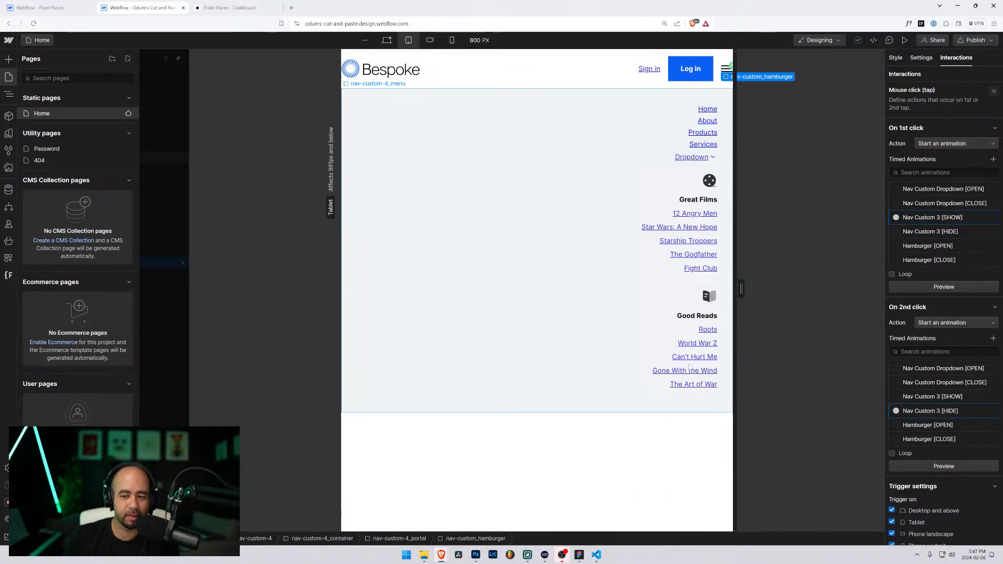
left_click(347, 113)
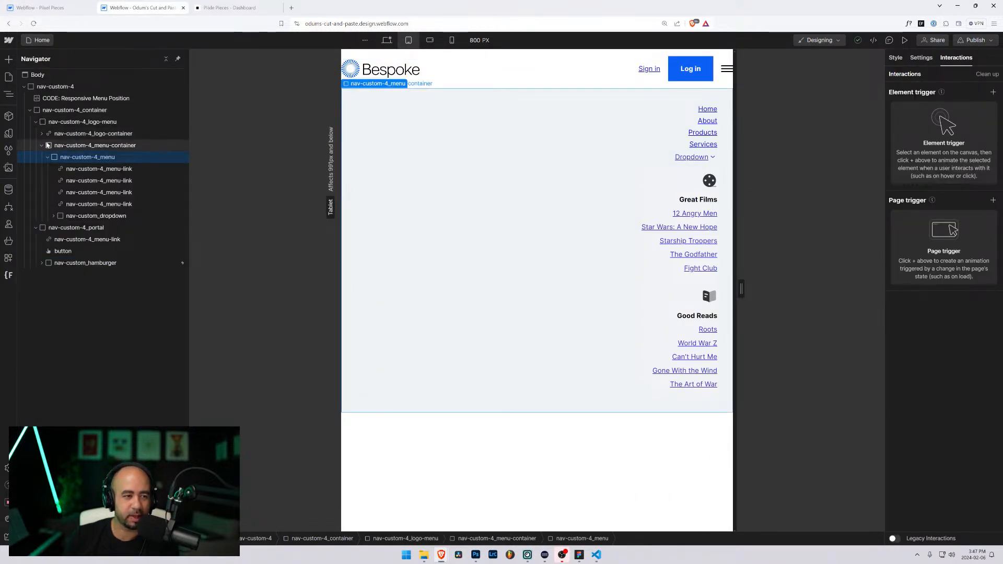
left_click(41, 146)
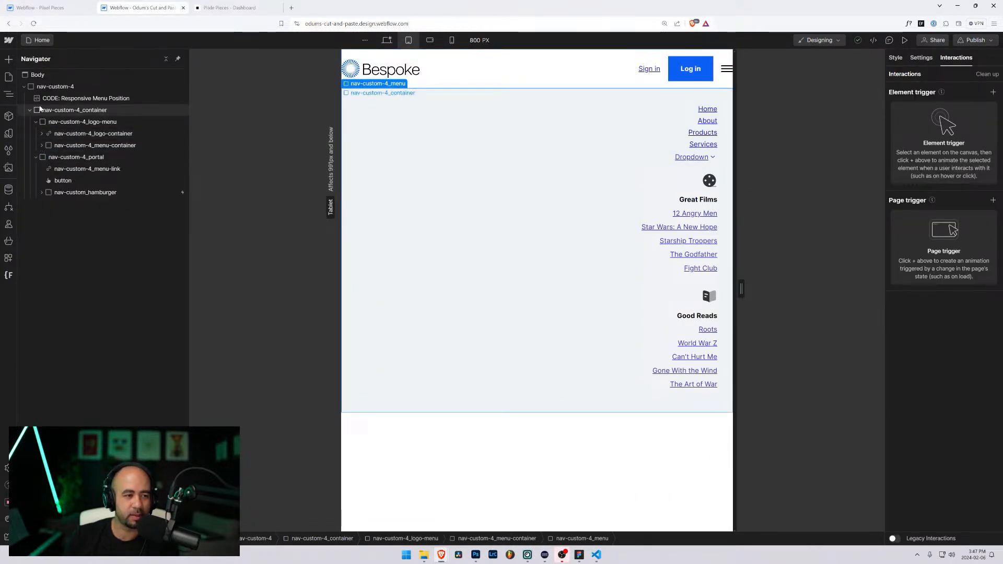
left_click(43, 99)
Step: Close the embed code editor and select the nav-custom-4 component
left_click(444, 55)
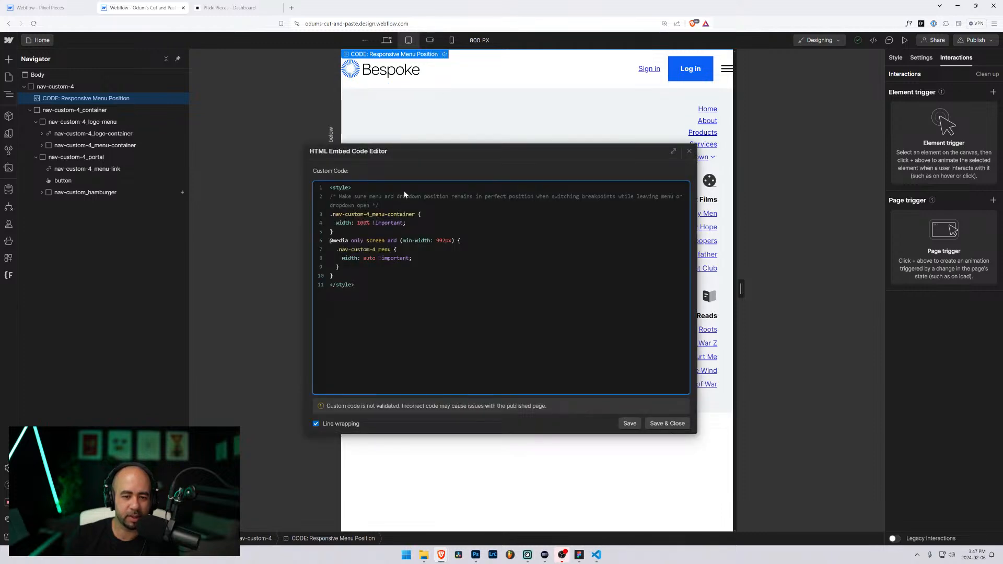
left_click(689, 151)
left_click(56, 87)
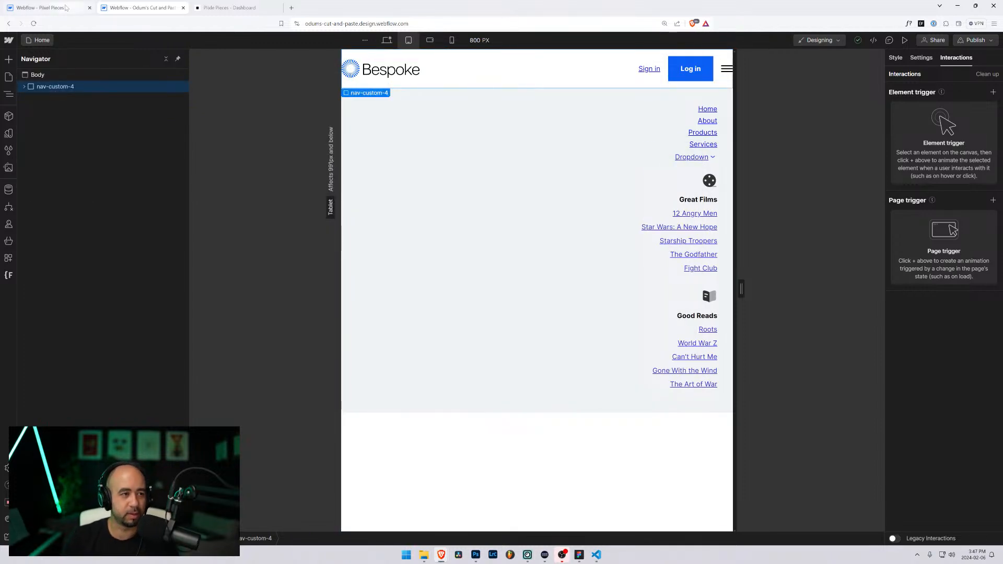
Step: Open the Navigation Custom 4 page in the Pixel Pieces project
key("ctrl+1")
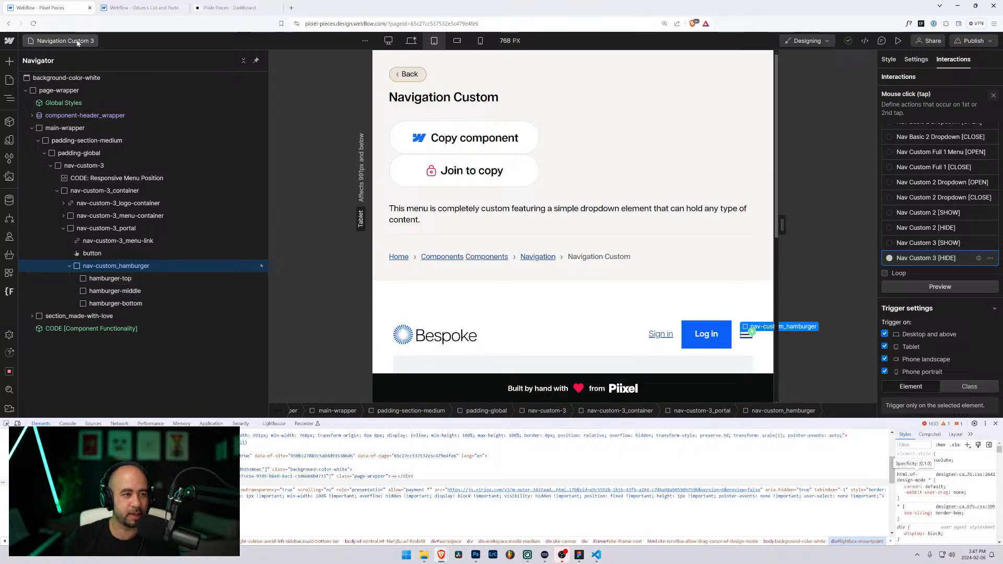
left_click(76, 41)
scroll(95, 358, "down", 3)
scroll(118, 204, "up", 1)
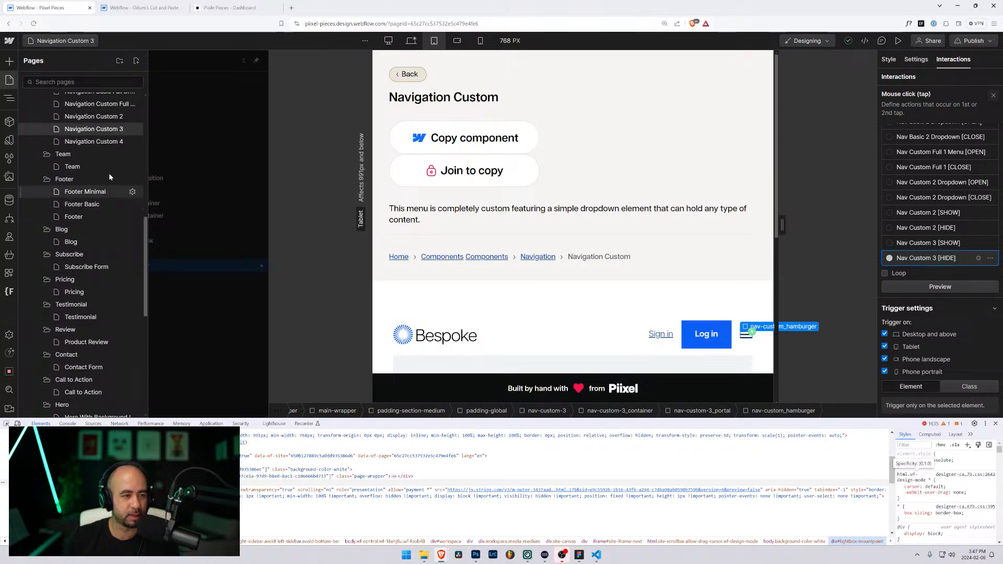
left_click(99, 144)
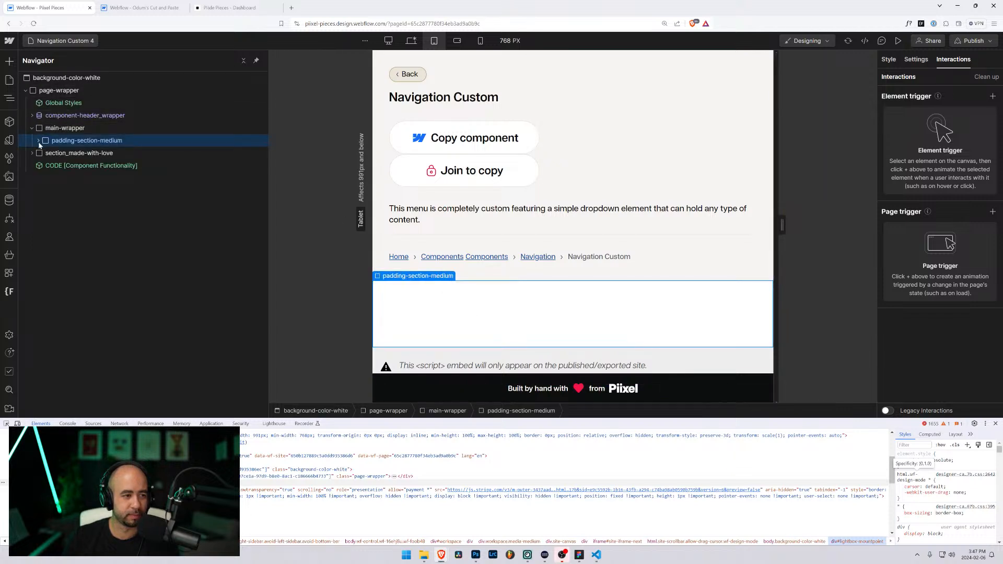
Step: Trial-paste the navigation into padding-global, undo it, and return to Odum's project
left_click(39, 141)
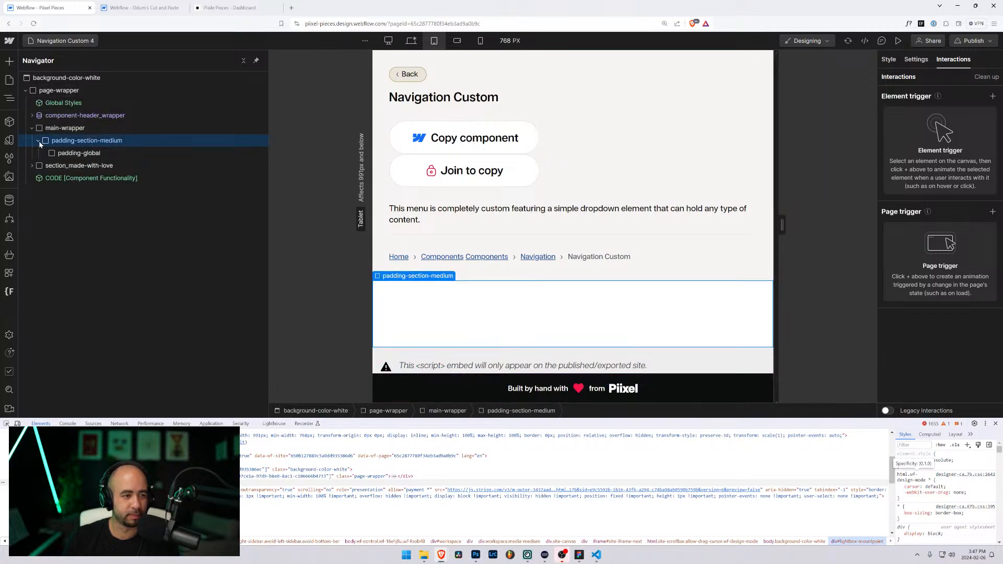
left_click(63, 155)
key("ctrl+v")
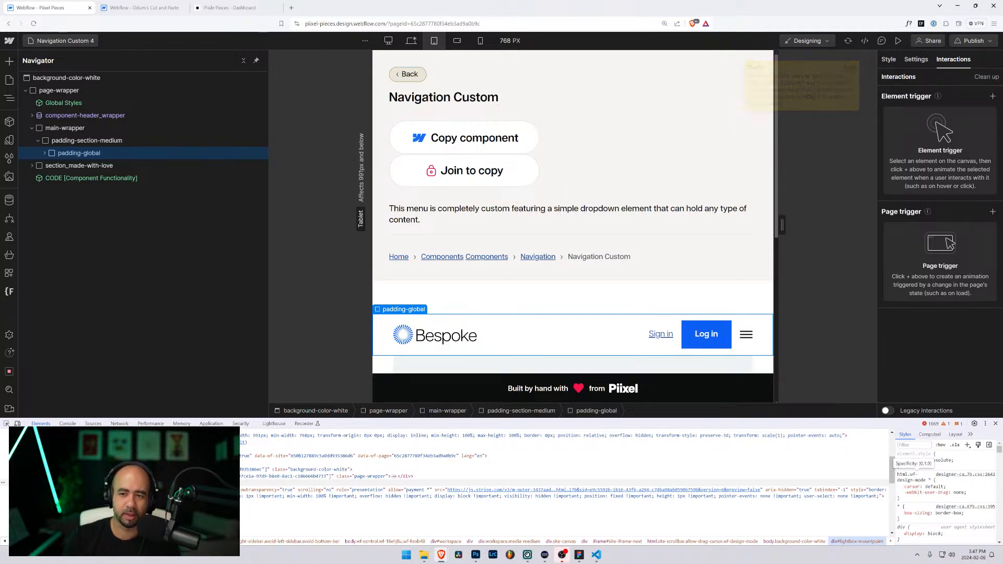
key("ctrl+z")
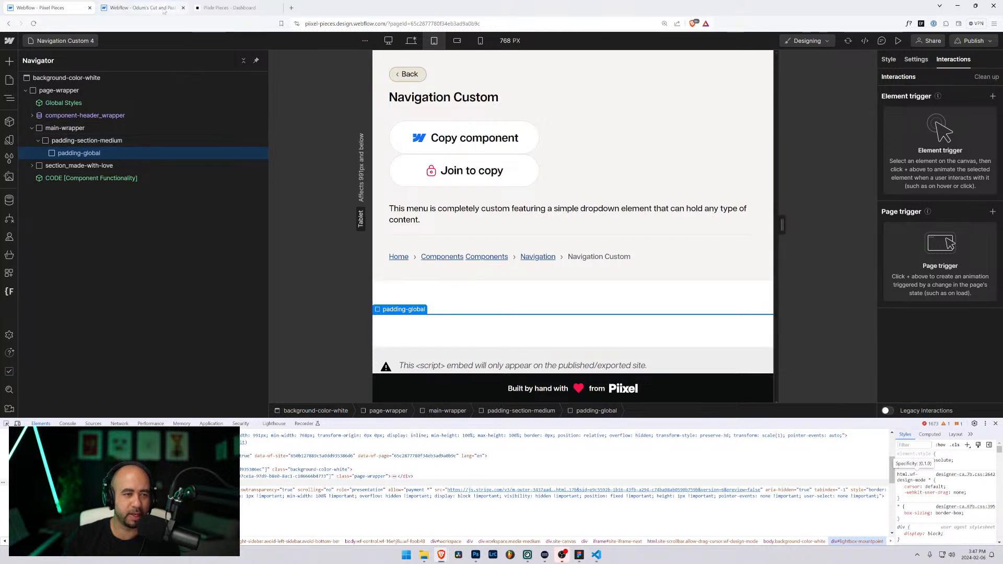
left_click(160, 8)
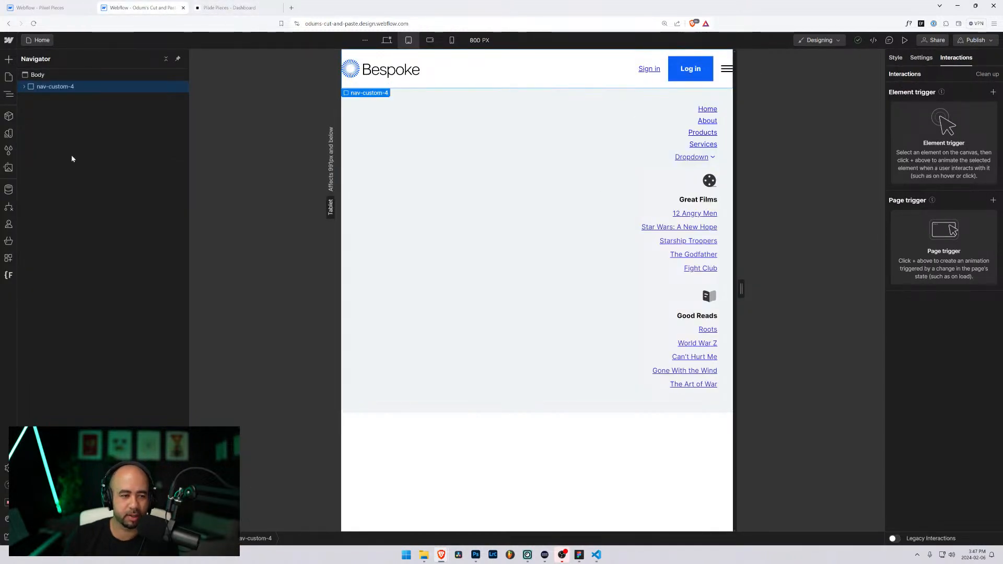
Step: Rename the hamburger's Nav Custom 3 [SHOW] animation to Nav Custom 4 [SHOW]
left_click(24, 86)
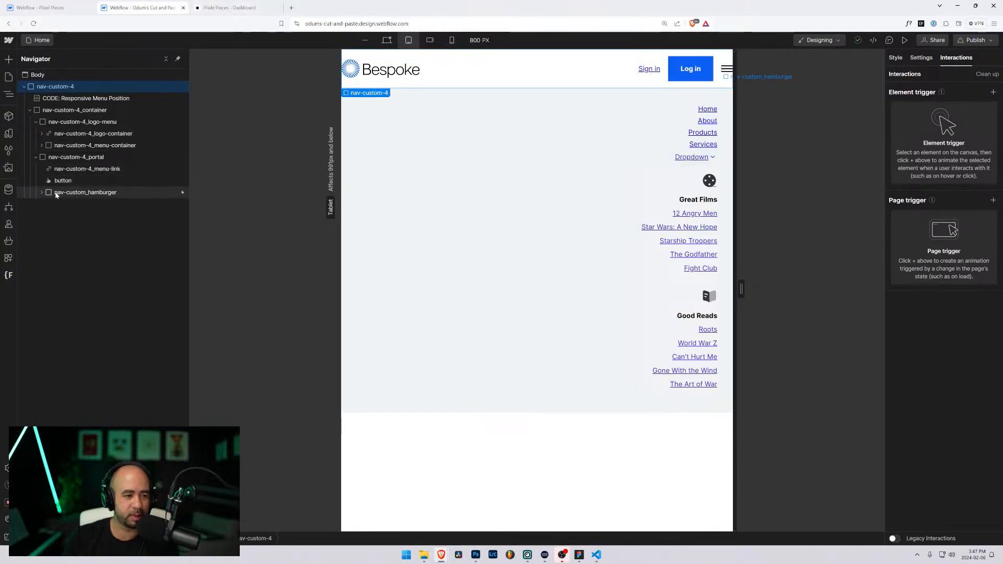
left_click(76, 196)
left_click(922, 113)
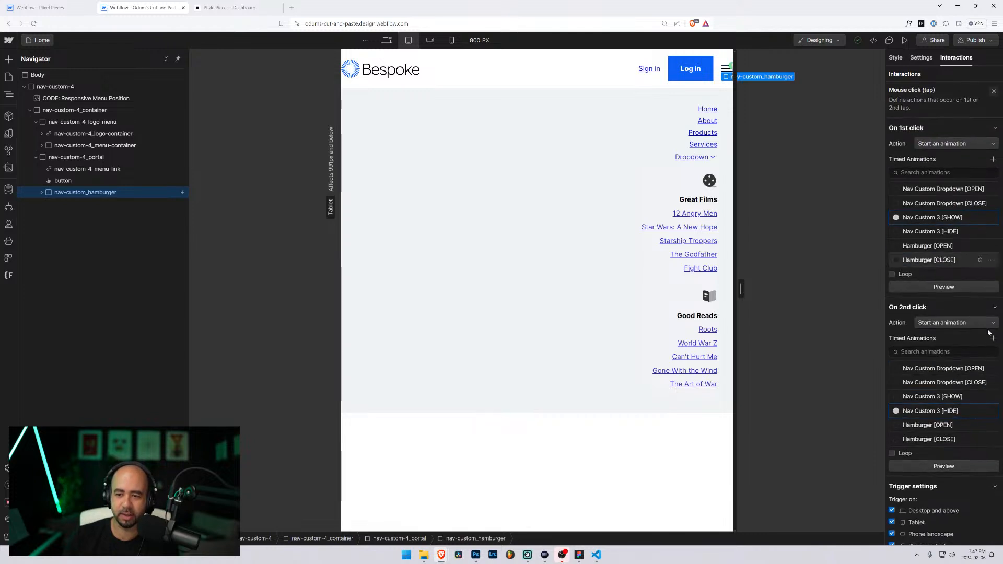
left_click(981, 221)
left_click(961, 244)
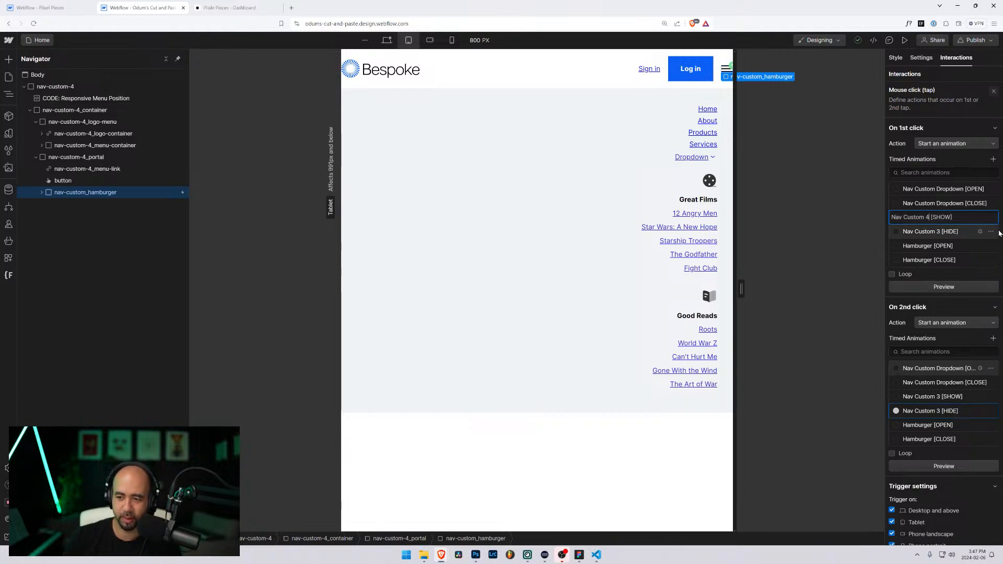
left_click(980, 231)
Step: Rename Nav Custom 3 [HIDE] to Nav Custom 4 [HIDE], keeping [SHOW] as the first-click animation
left_click(949, 244)
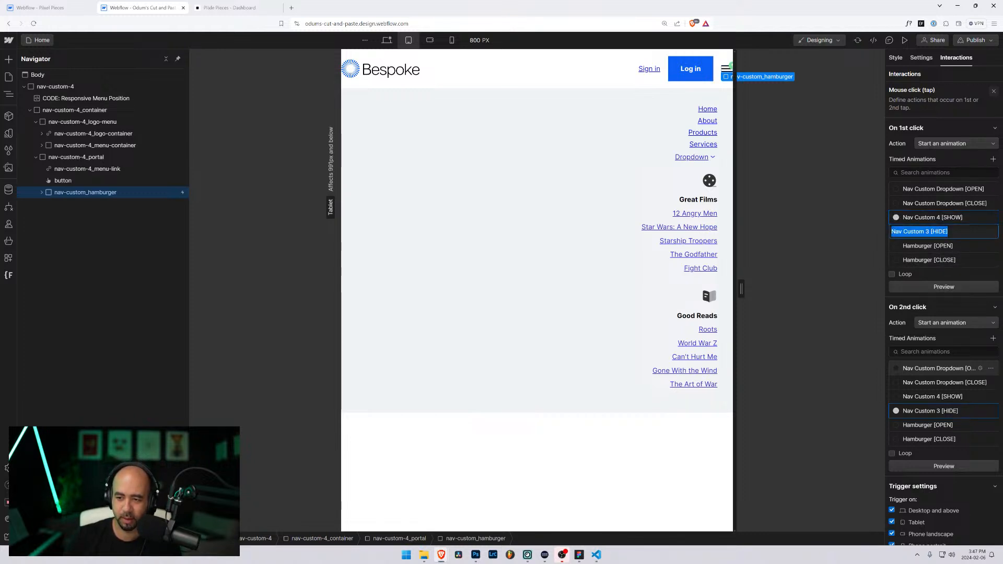
left_click(929, 233)
type("4")
key("Return")
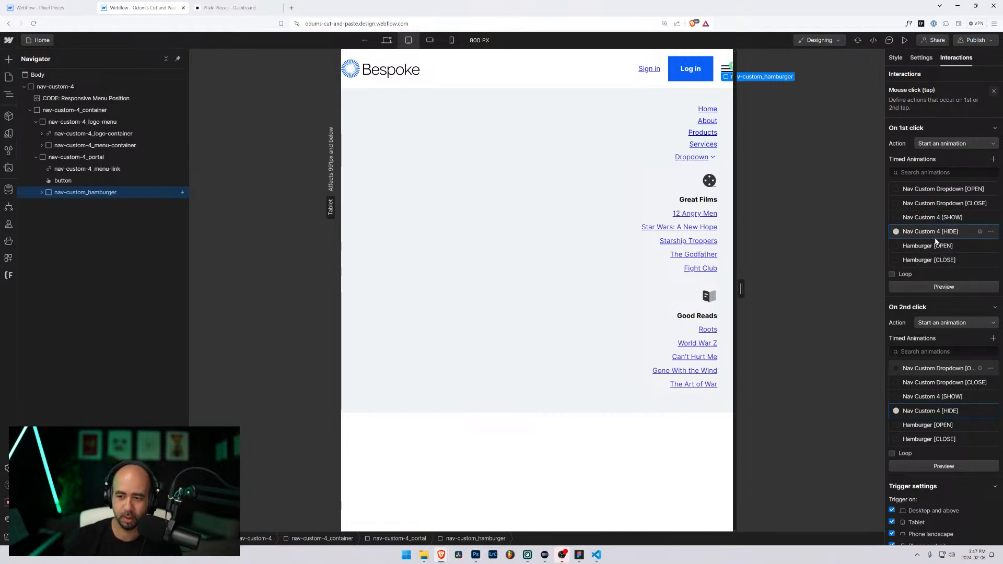
left_click(912, 218)
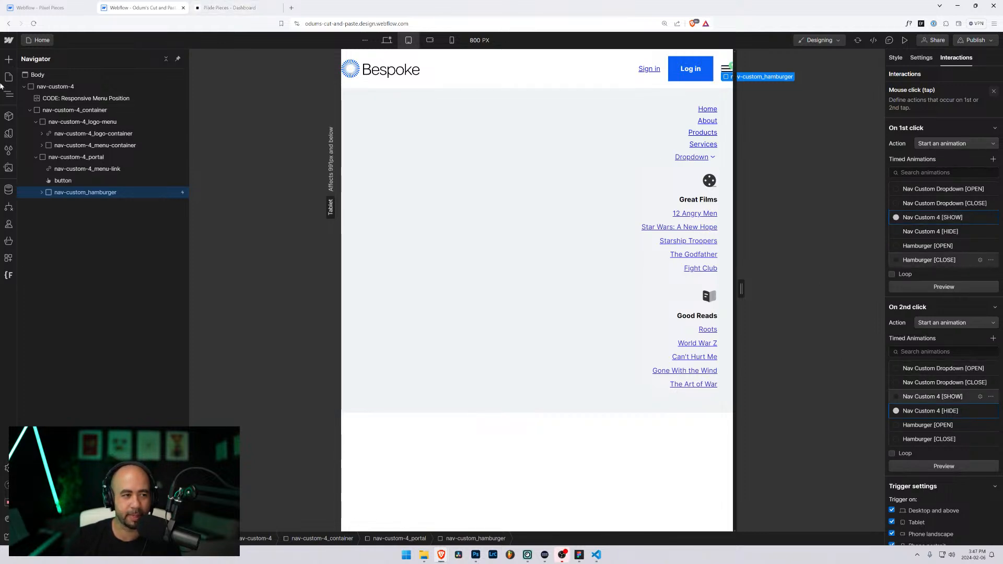
left_click(48, 87)
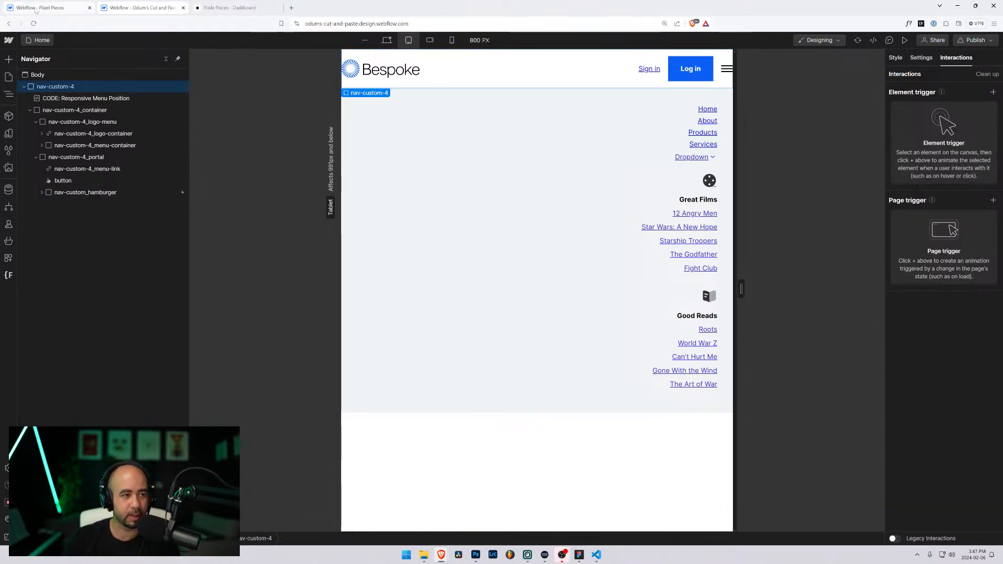
Step: Paste the Bespoke navbar into padding-global and switch its Log in button from 'button 5' to 'button'
left_click(40, 7)
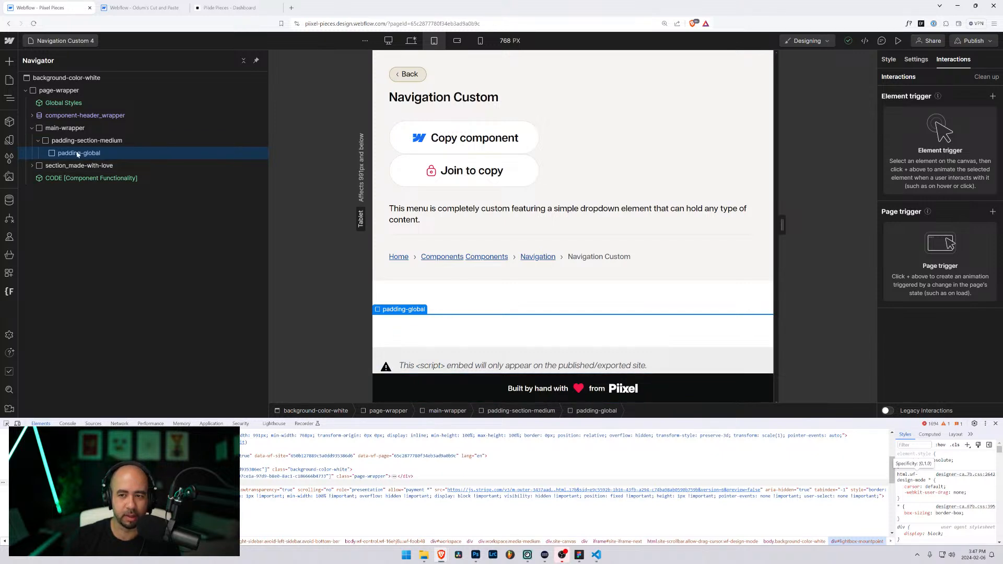
key("ctrl+v")
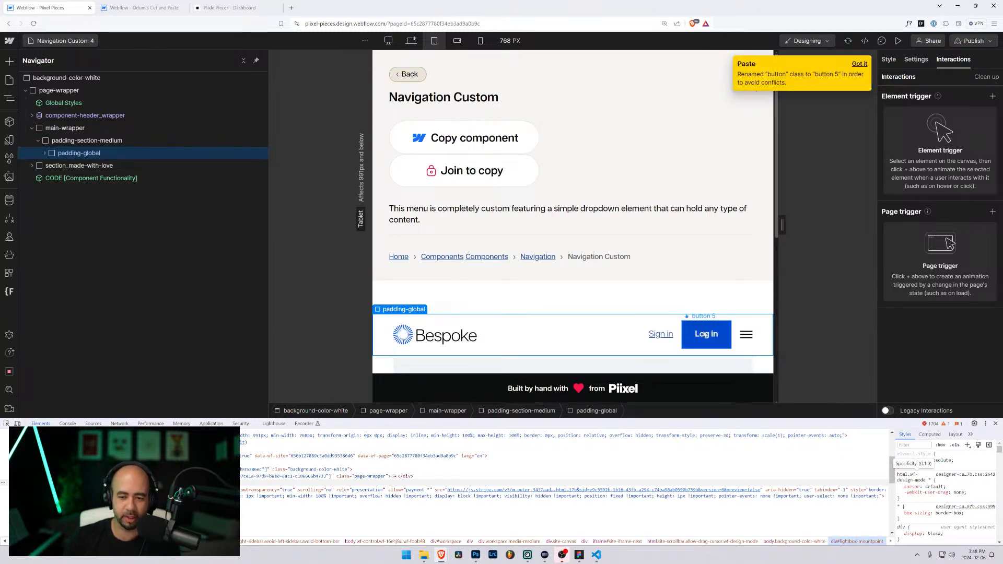
left_click(706, 334)
left_click(915, 60)
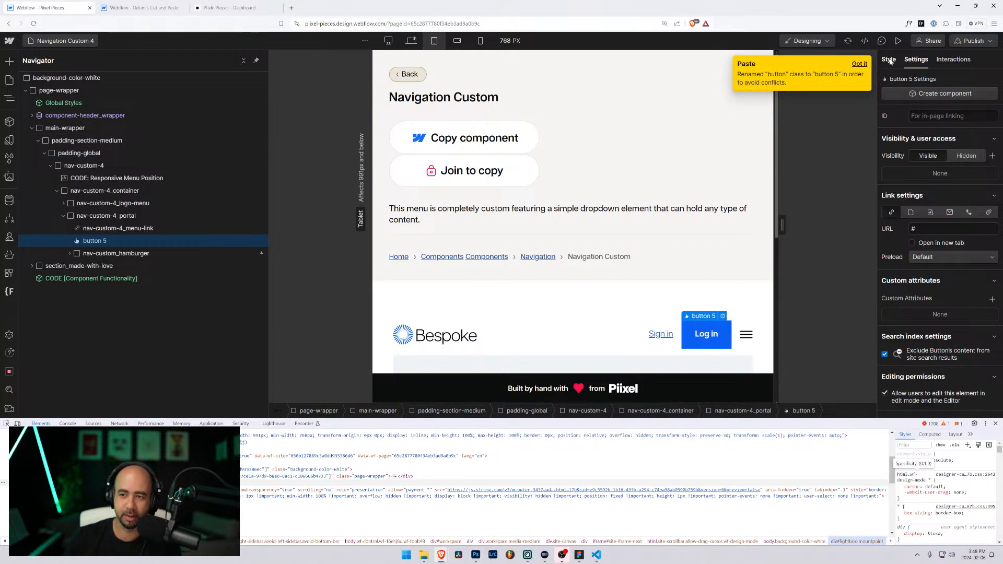
left_click(888, 59)
left_click(951, 131)
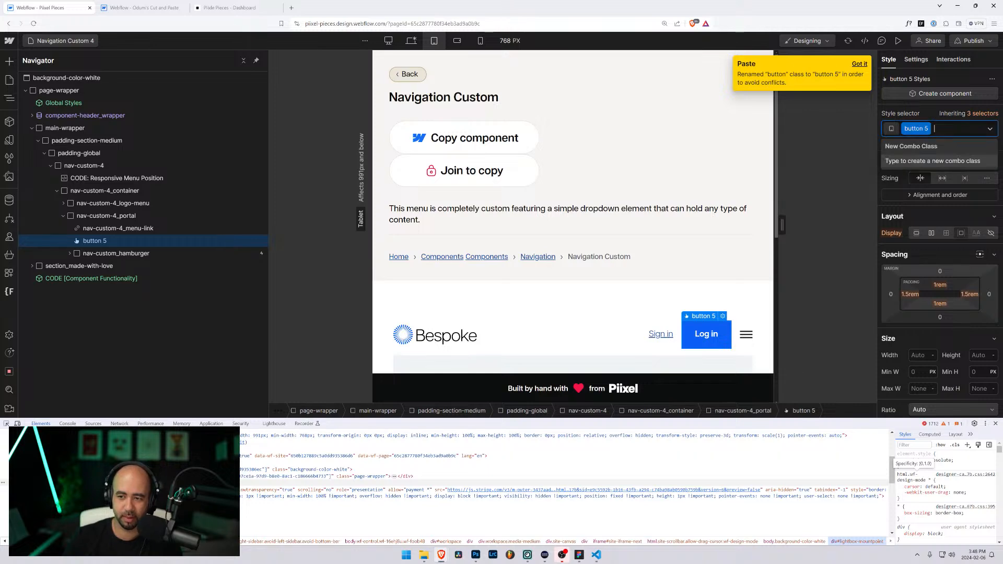
key("BackSpace")
type("button")
key("Return")
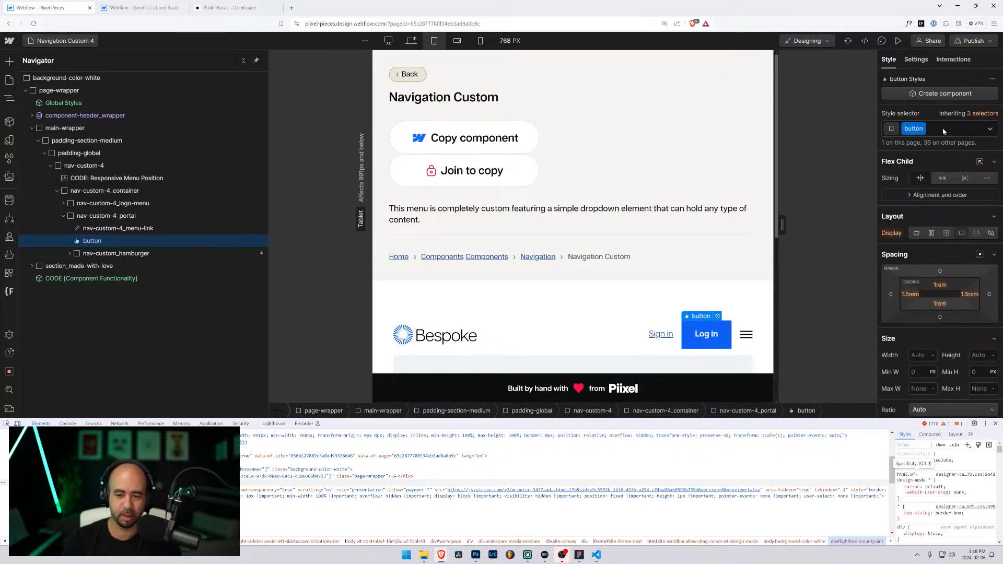
left_click(418, 307)
scroll(411, 301, "down", 4)
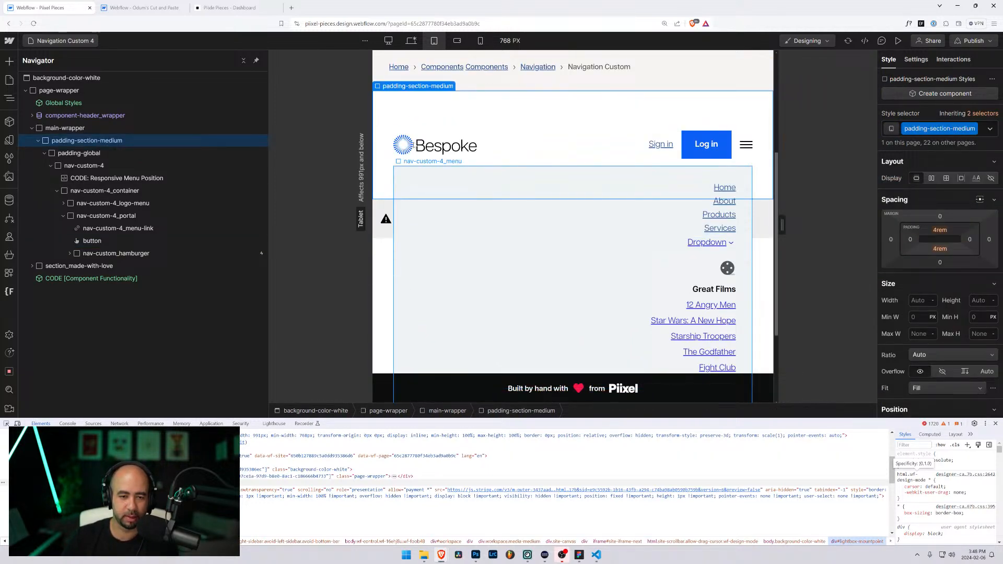
Step: Preview Navigation Custom 4 from the desktop breakpoint, narrowed to about 656 px with the mobile menu open
left_click(411, 41)
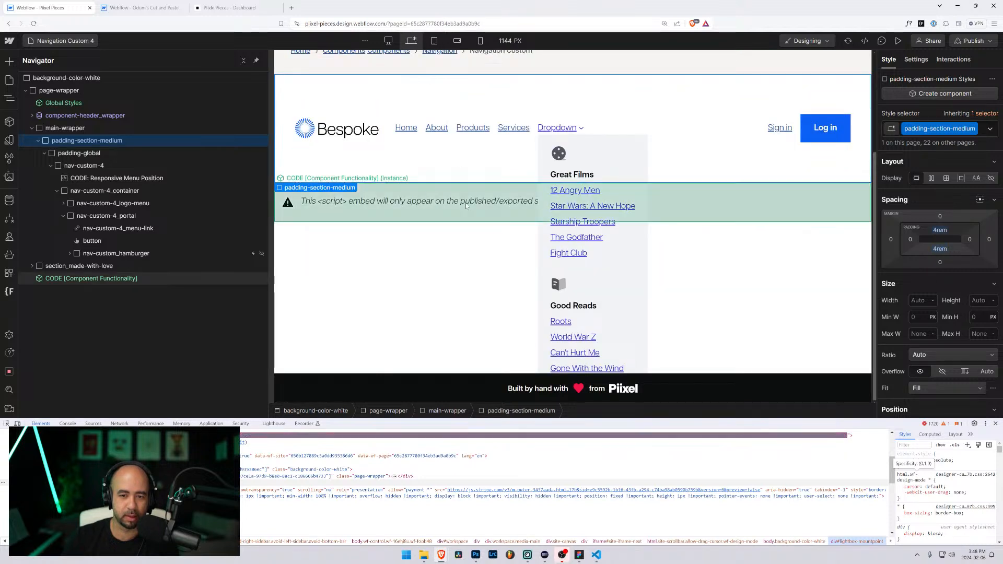
left_click(899, 41)
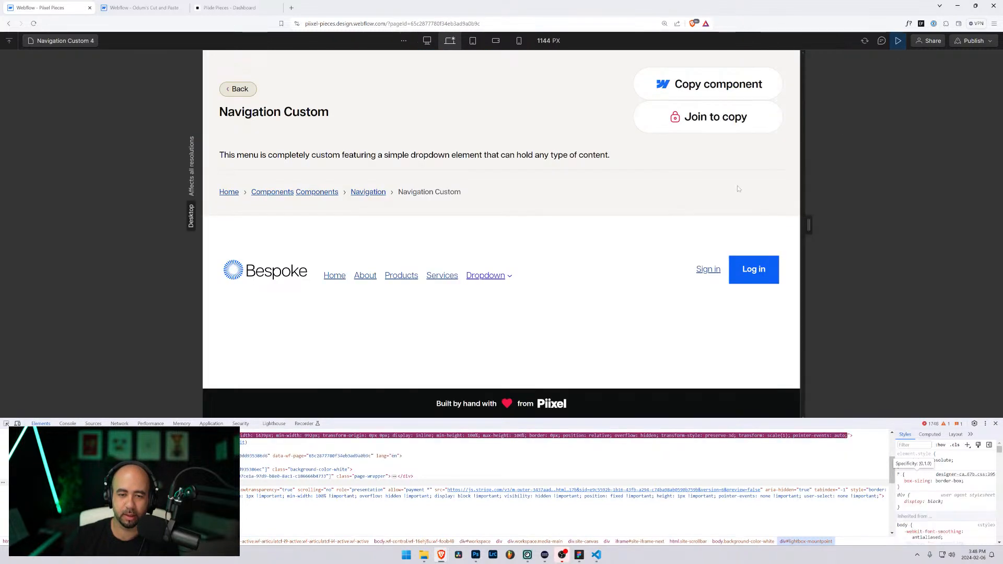
left_click_drag(763, 227, 661, 227)
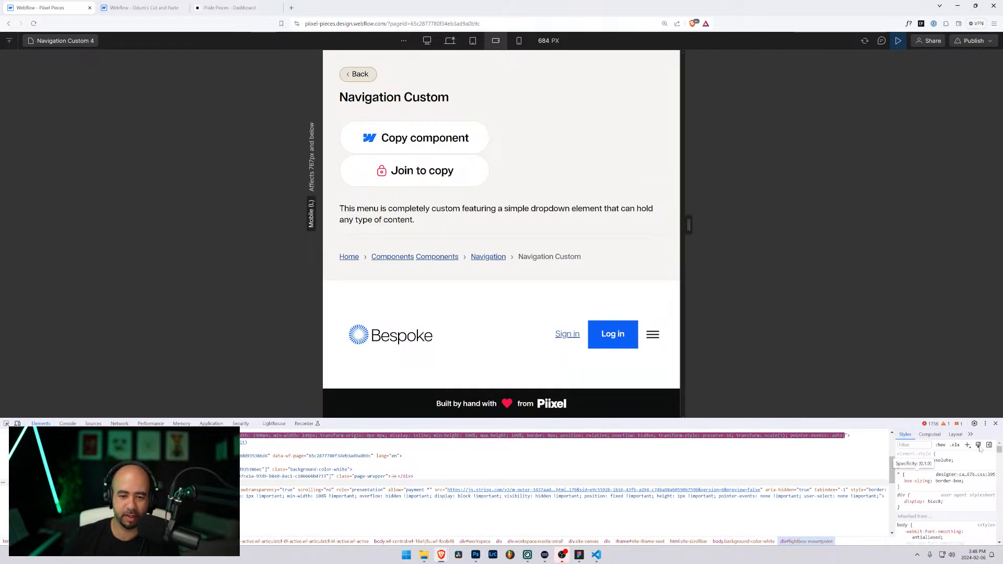
key("F12")
left_click(655, 335)
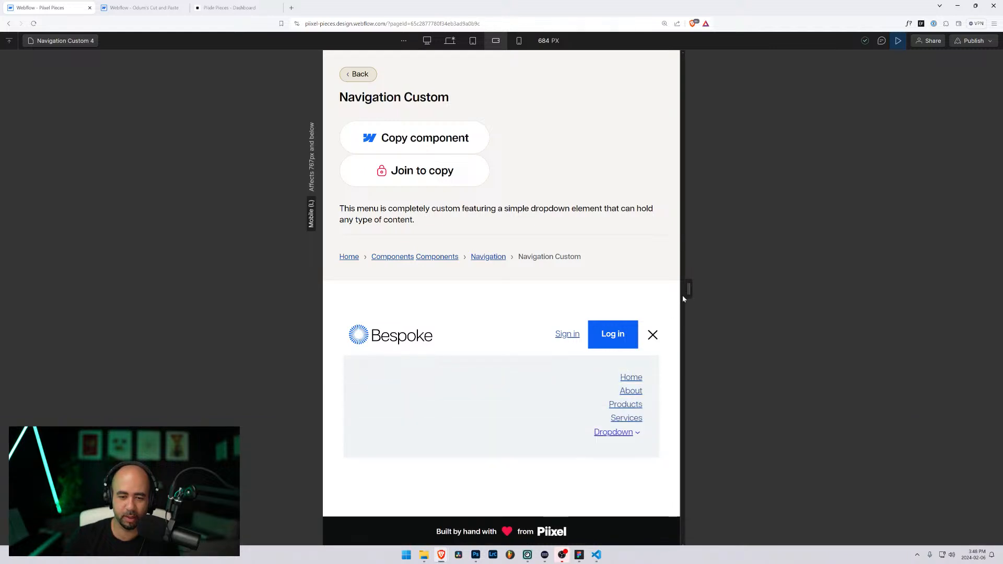
mouse_move(683, 290)
left_mouse_down()
mouse_move(603, 291)
mouse_move(679, 291)
left_mouse_up()
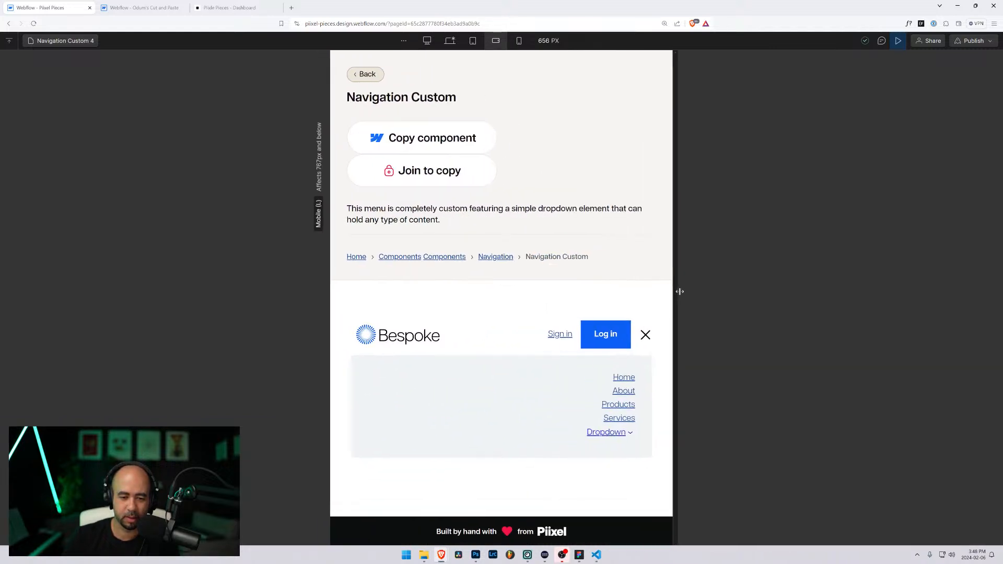
Step: Test the Dropdown's Great Films and Good Reads lists and the menu toggle, then widen to 1070 px
left_click(629, 429)
scroll(599, 316, "down", 3)
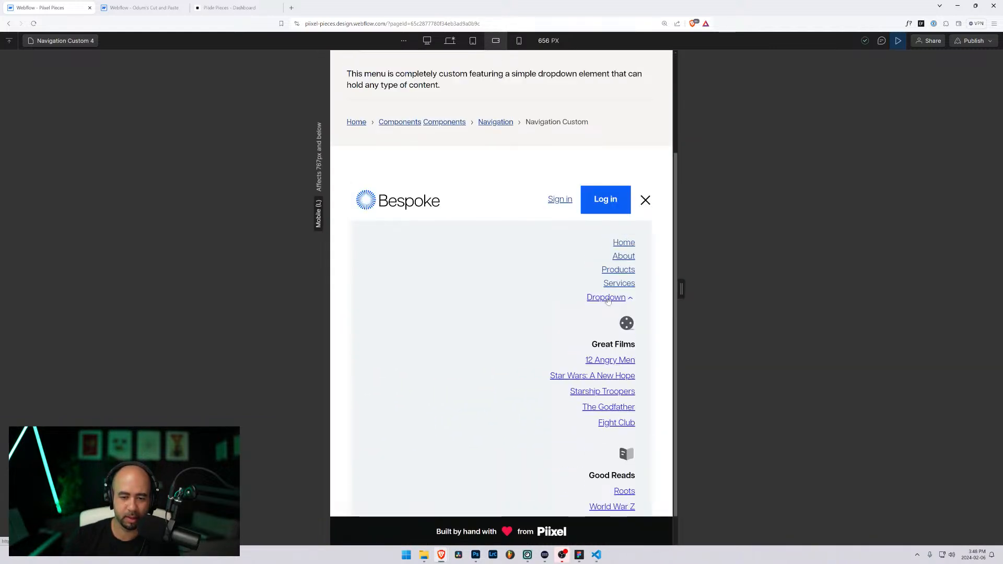
left_click(608, 298)
left_click(645, 337)
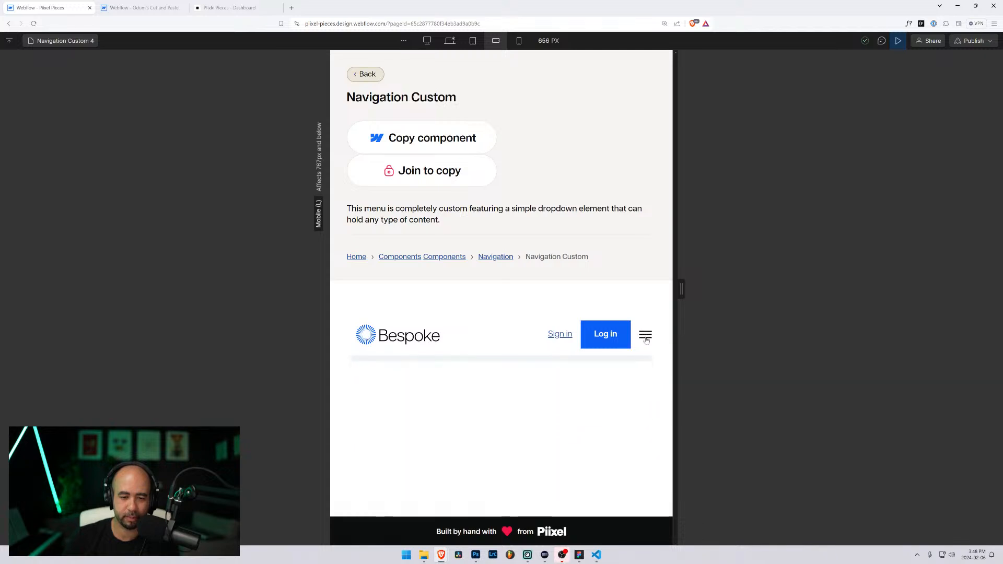
left_click(645, 338)
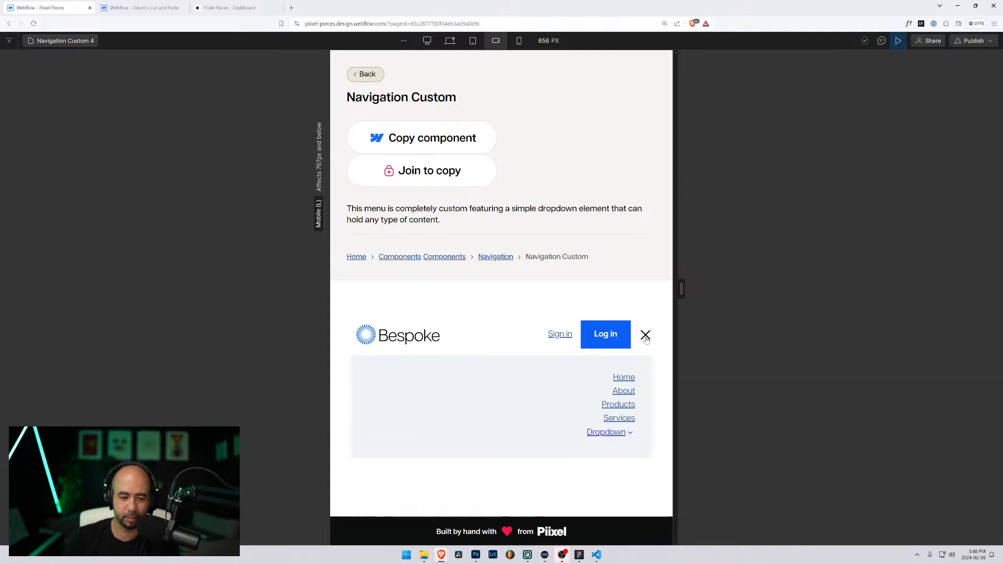
left_click(646, 338)
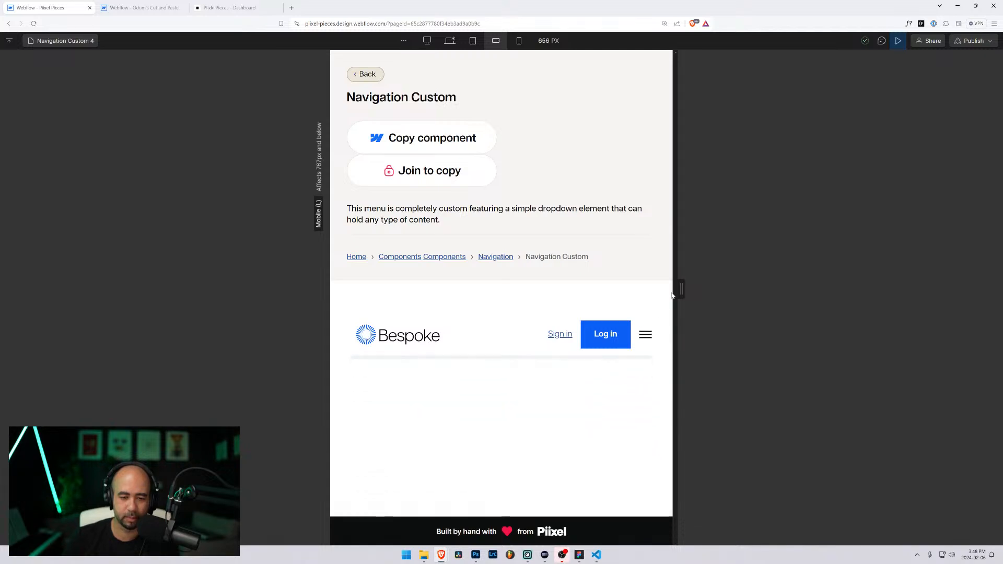
left_click_drag(682, 289, 790, 282)
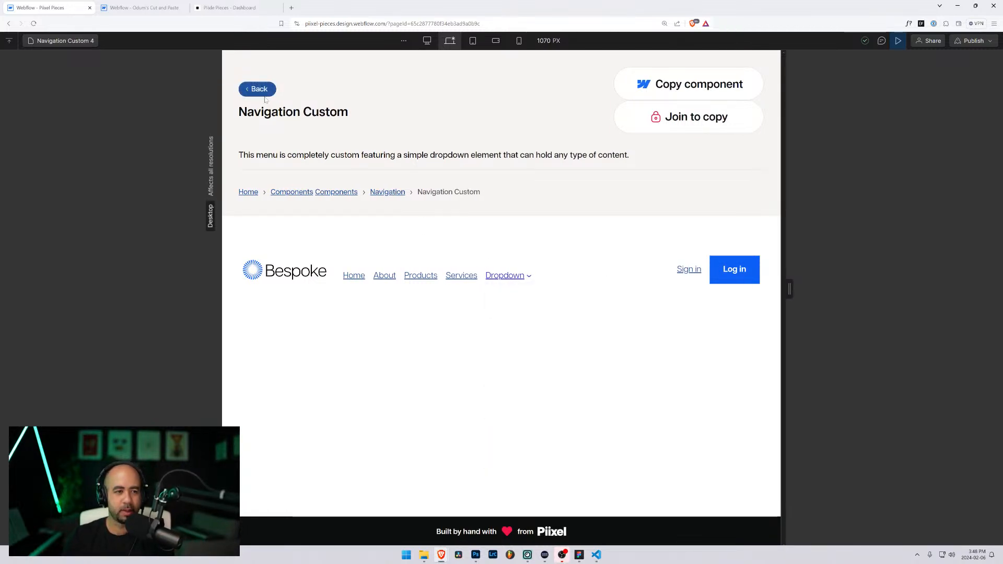
left_click(232, 8)
Step: View the Navigation Custom component preview, open its dropdown and zoom to 125%
scroll(37, 215, "up", 3)
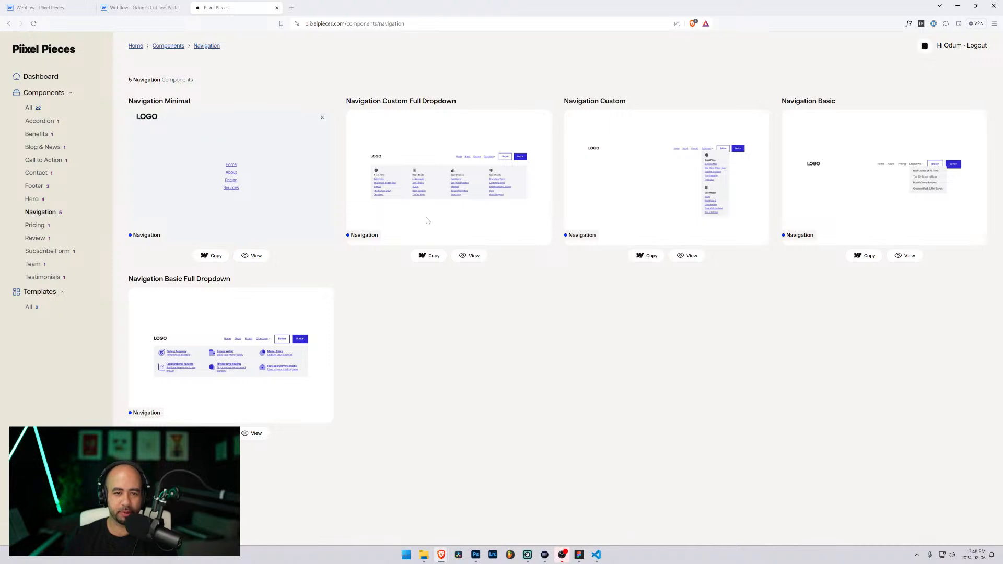
left_click(687, 256)
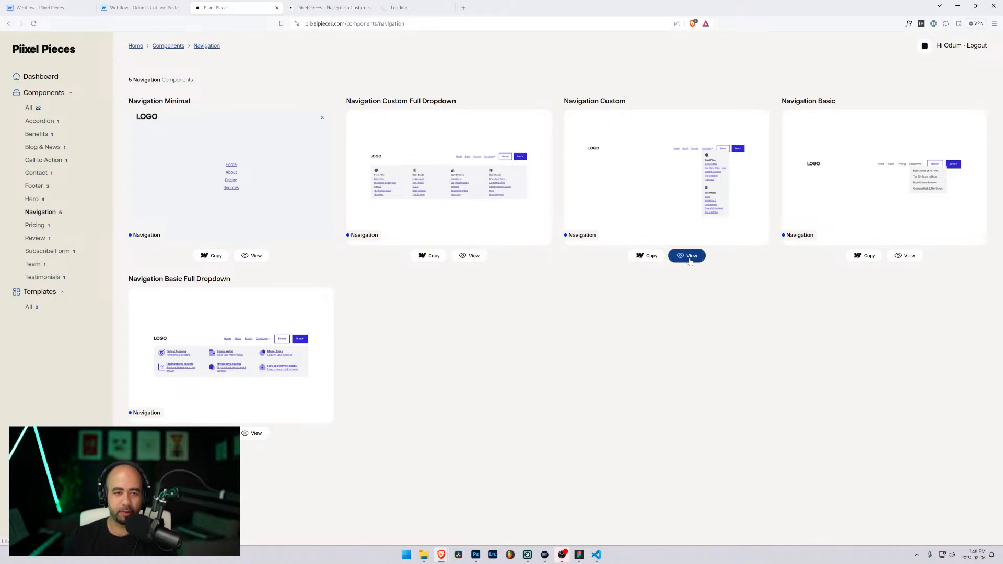
left_click(430, 5)
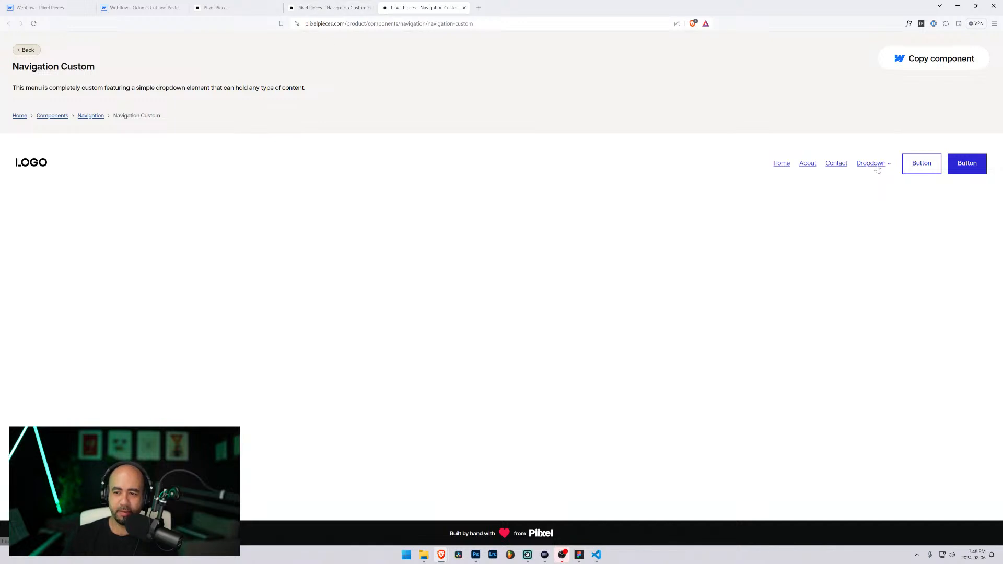
left_click(877, 168)
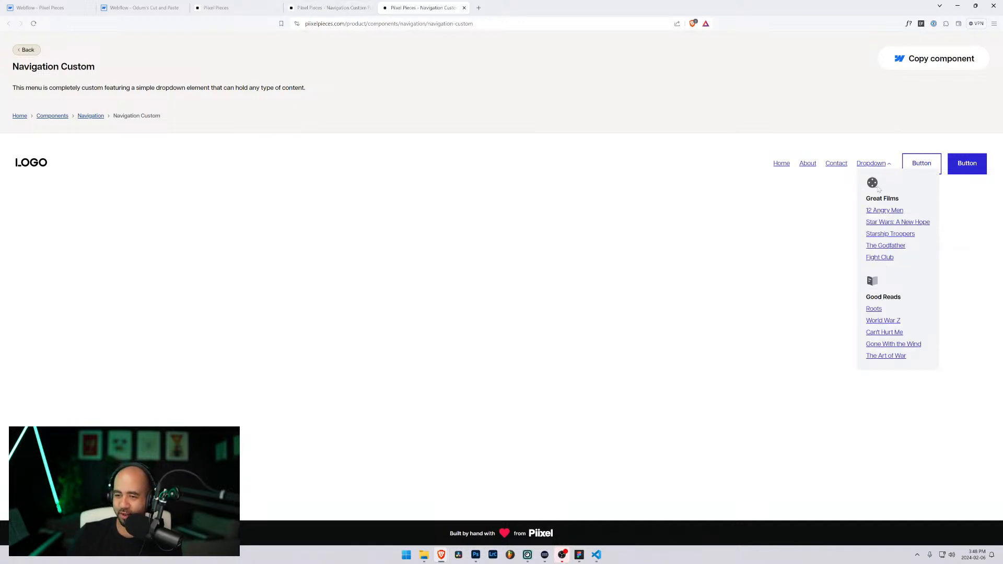
key("ctrl+plus")
key("ctrl+plus")
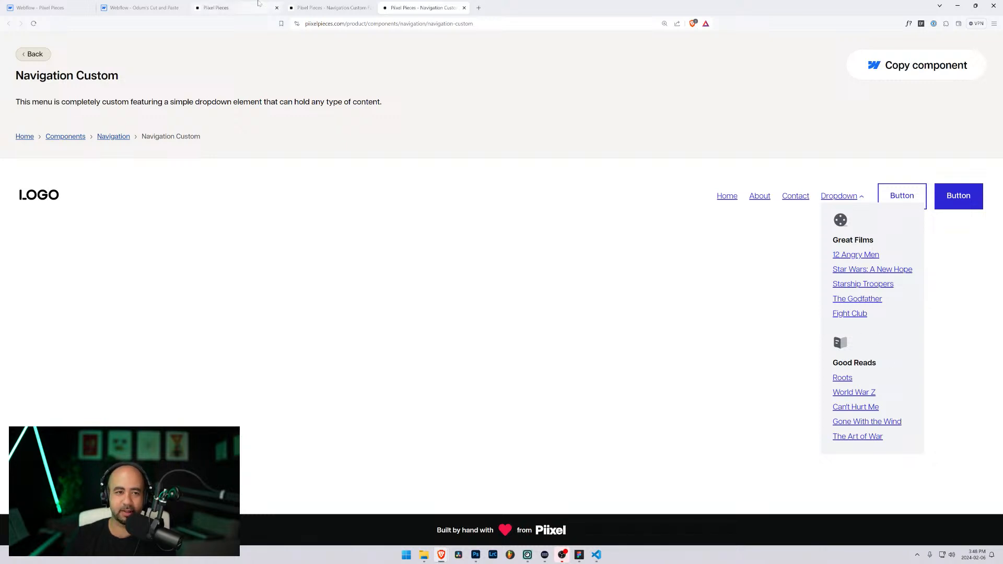
Step: Toggle the Navigation Custom Full Dropdown's full-width panel repeatedly, then return to the Navigation listing
left_click(330, 6)
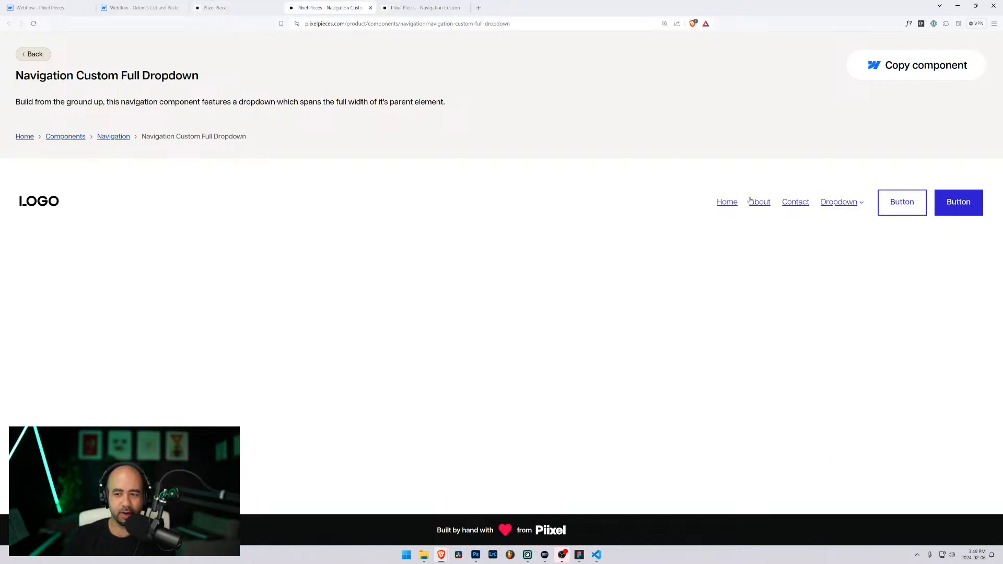
left_click(828, 204)
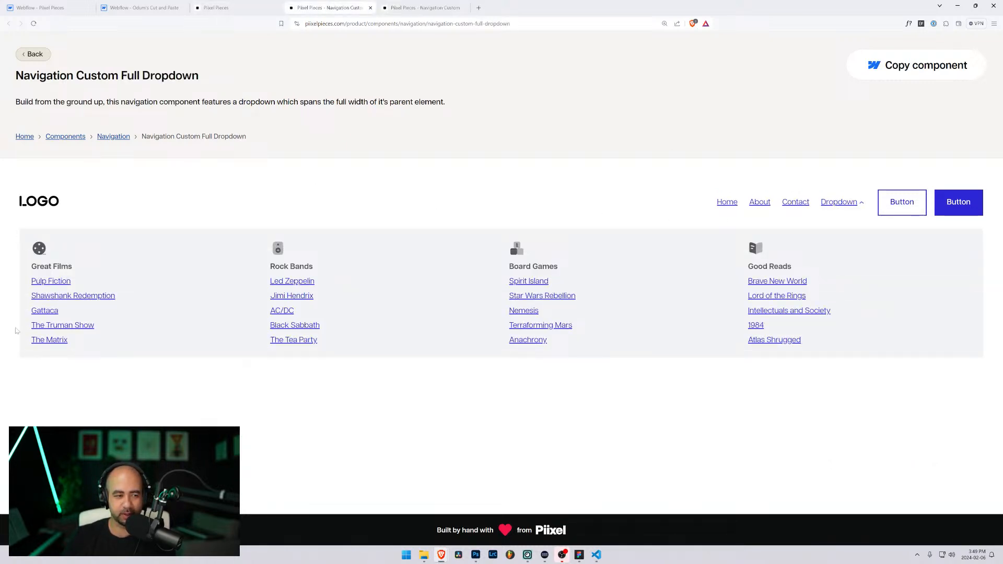
left_click(841, 204)
left_click(841, 204)
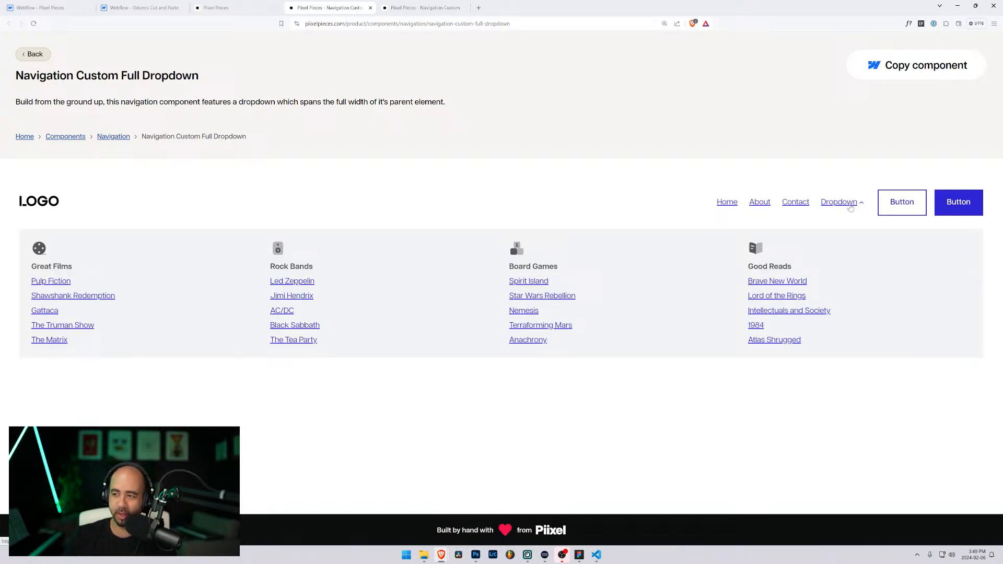
left_click(851, 206)
left_click(850, 207)
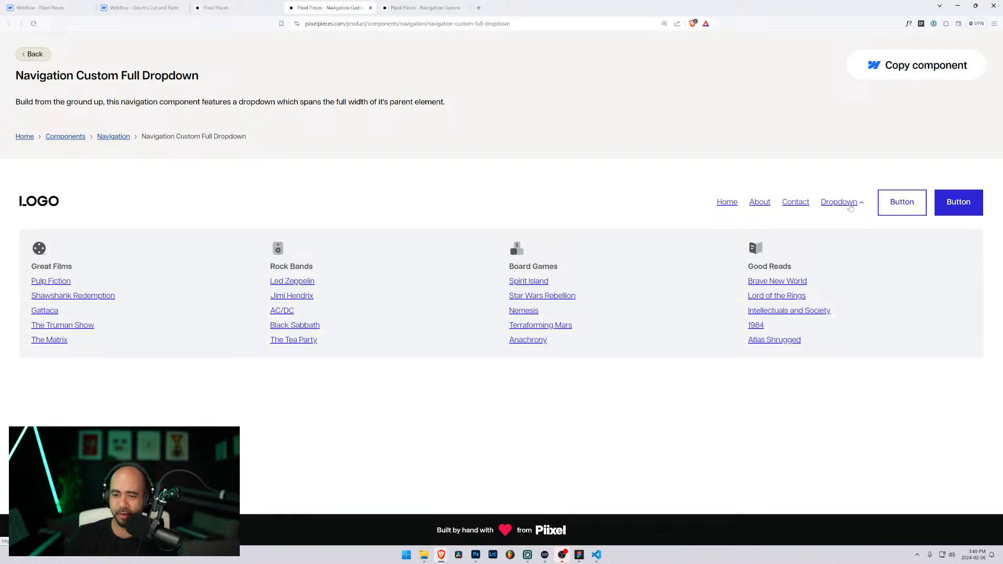
left_click(850, 206)
left_click(214, 6)
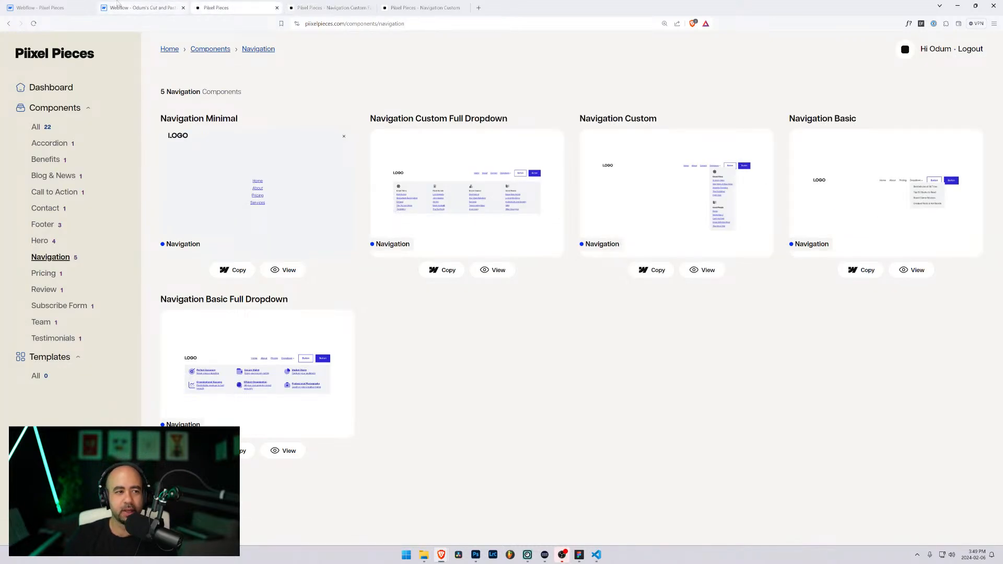
left_click(57, 7)
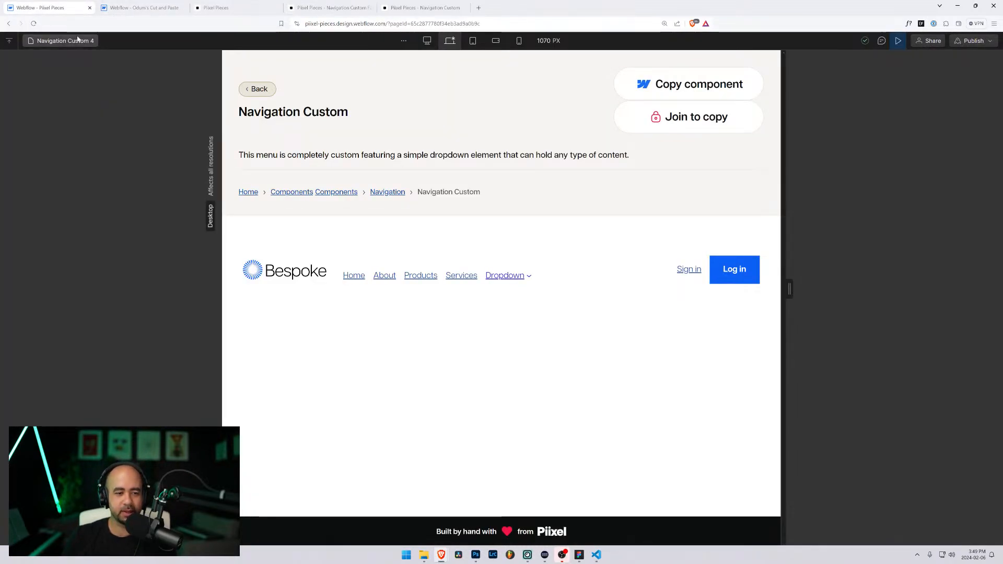
left_click(505, 277)
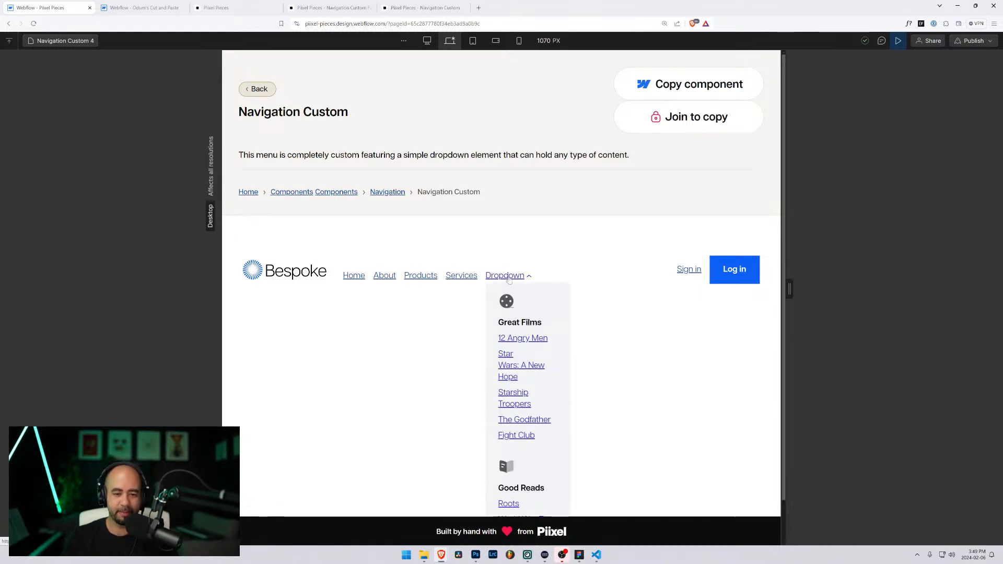
left_click(509, 277)
left_click(511, 274)
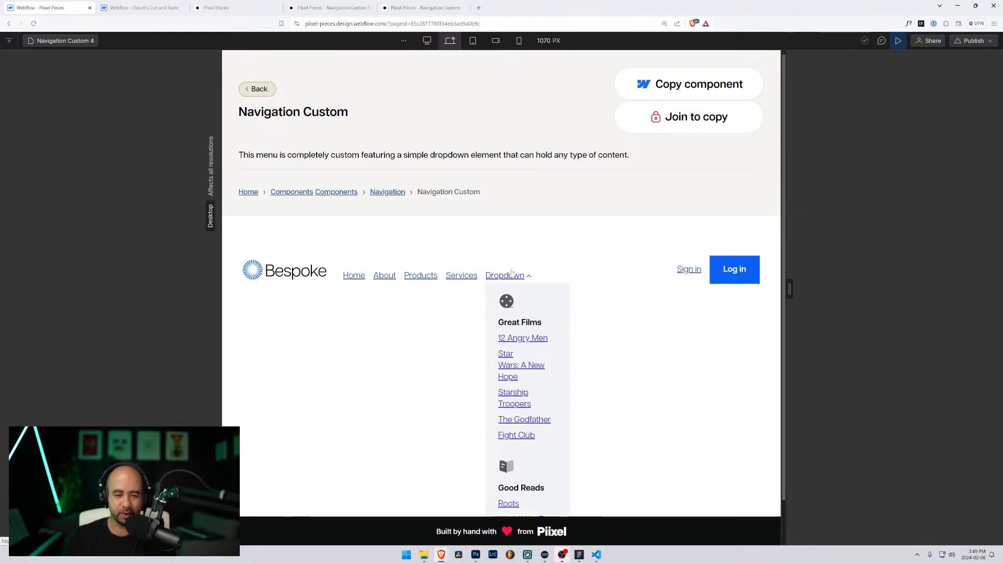
left_click(507, 281)
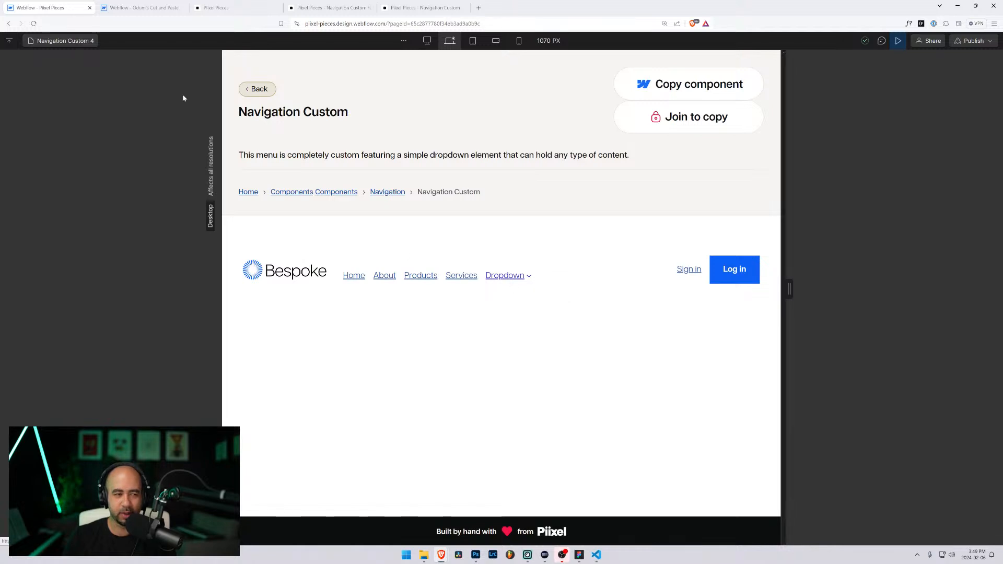
left_click(64, 41)
scroll(83, 268, "down", 4)
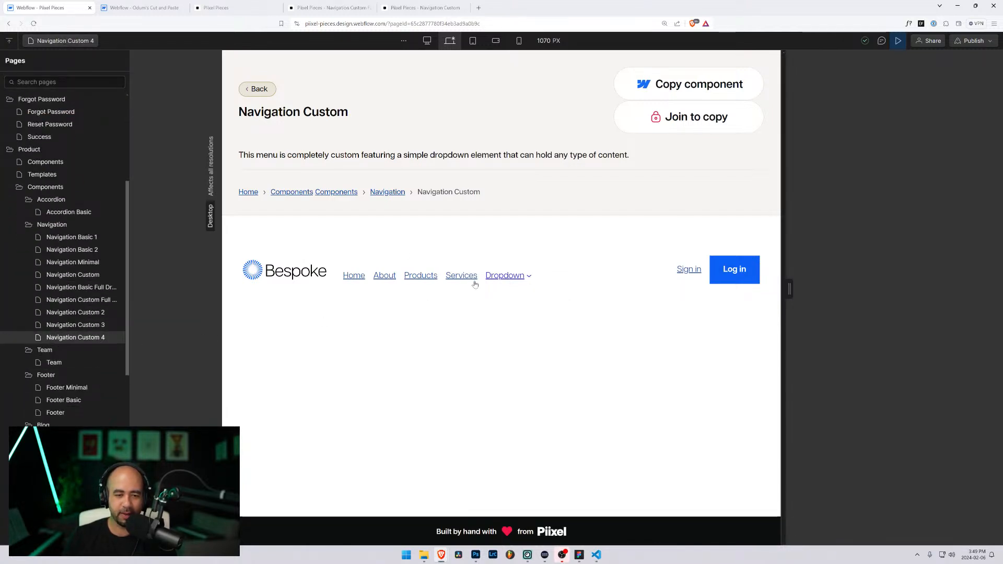
left_click(522, 281)
scroll(520, 362, "down", 1)
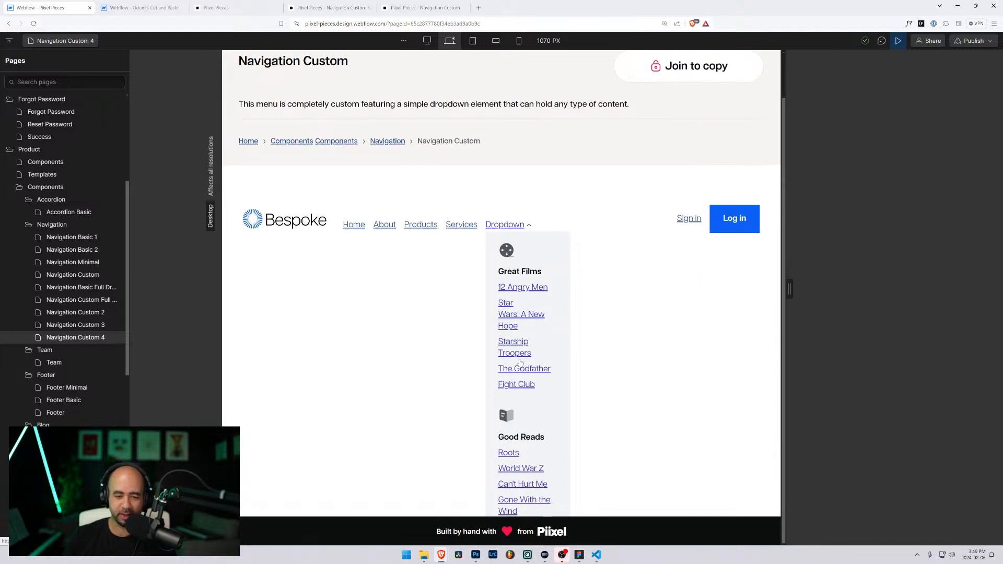
scroll(540, 376, "up", 1)
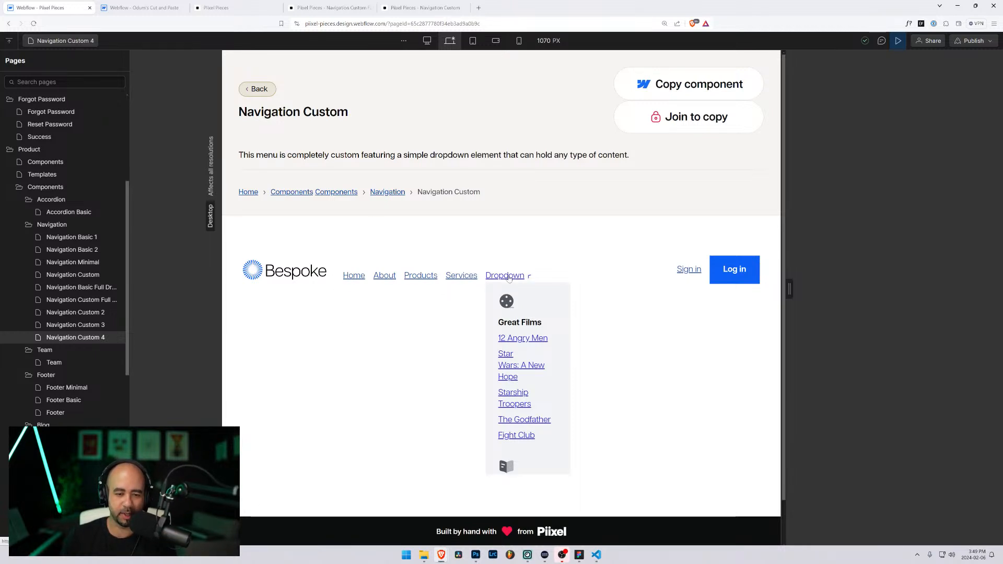
left_click(333, 272)
Step: Browse the Navigation Custom 3, Custom 2 and Full Dropdown pages, settle on Custom 2 and exit preview
left_click(67, 324)
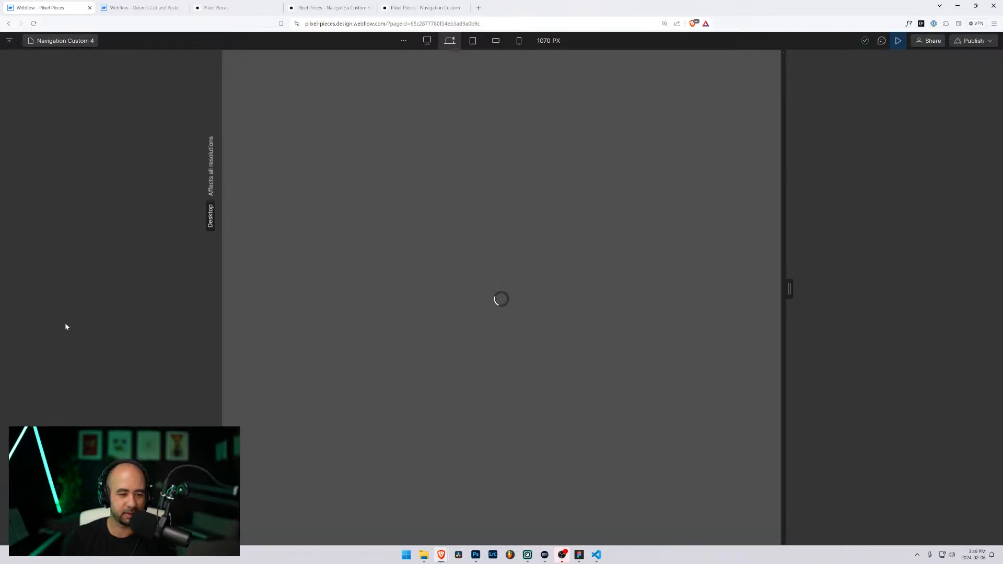
left_click(63, 40)
left_click(68, 445)
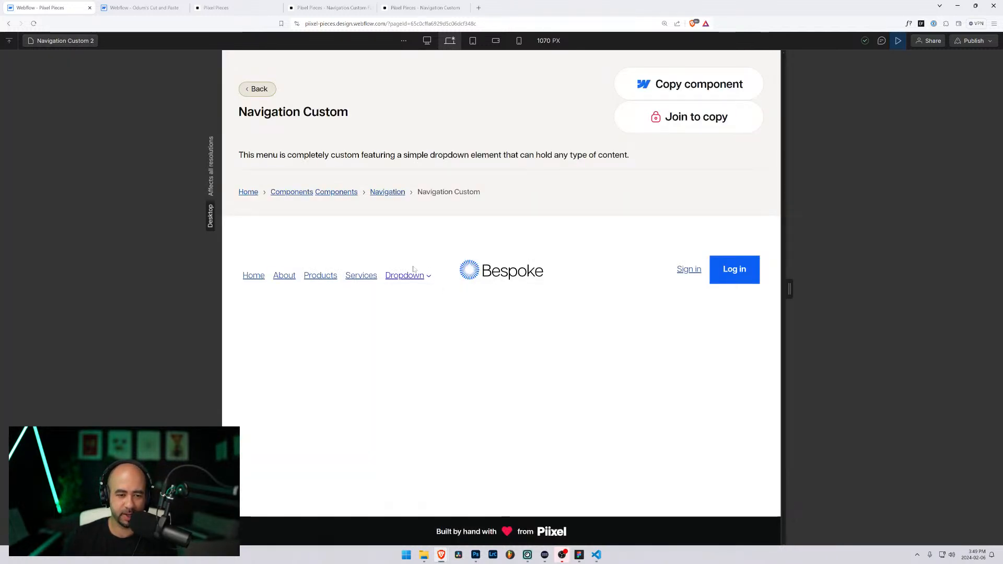
left_click(73, 41)
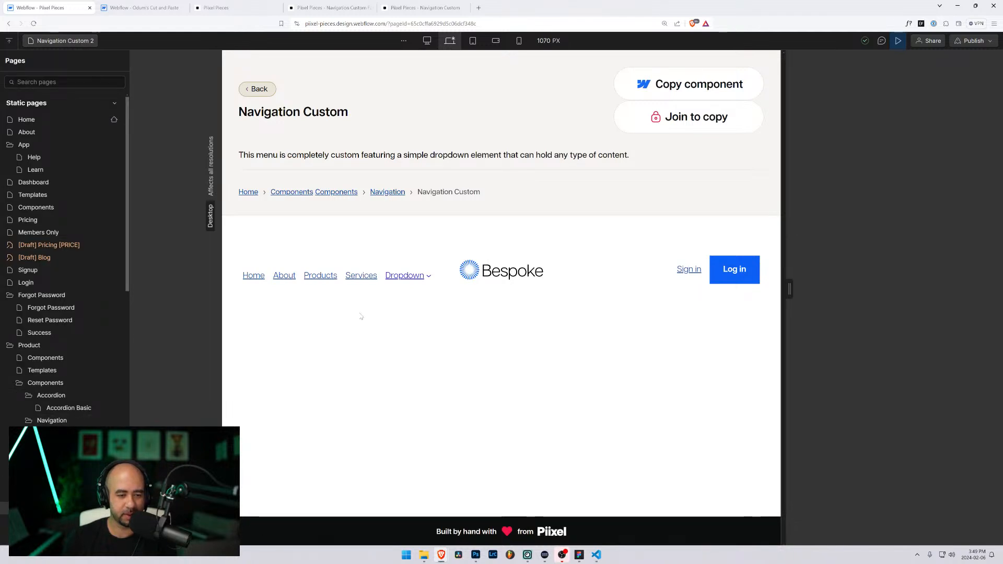
left_click_drag(788, 290, 826, 288)
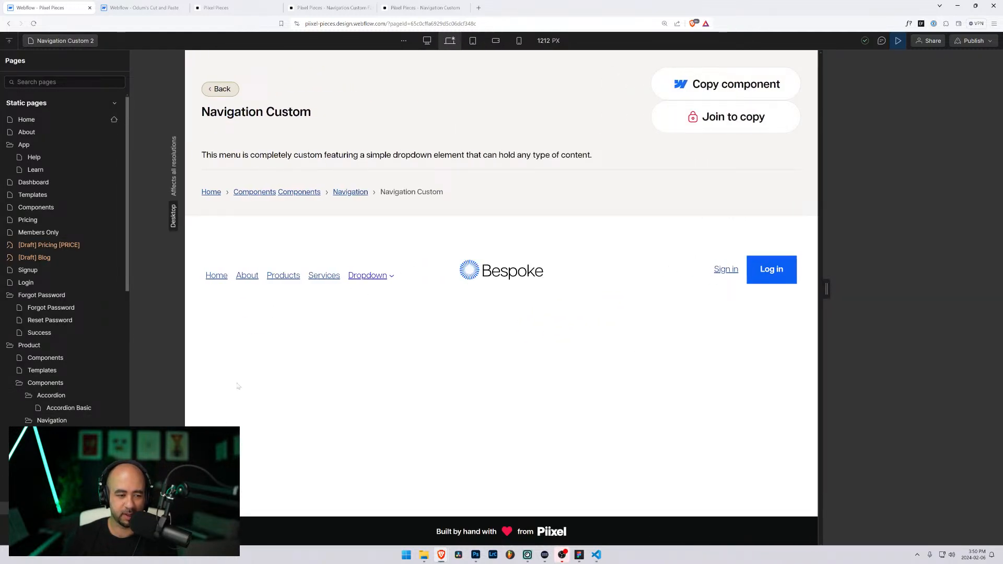
left_click(83, 458)
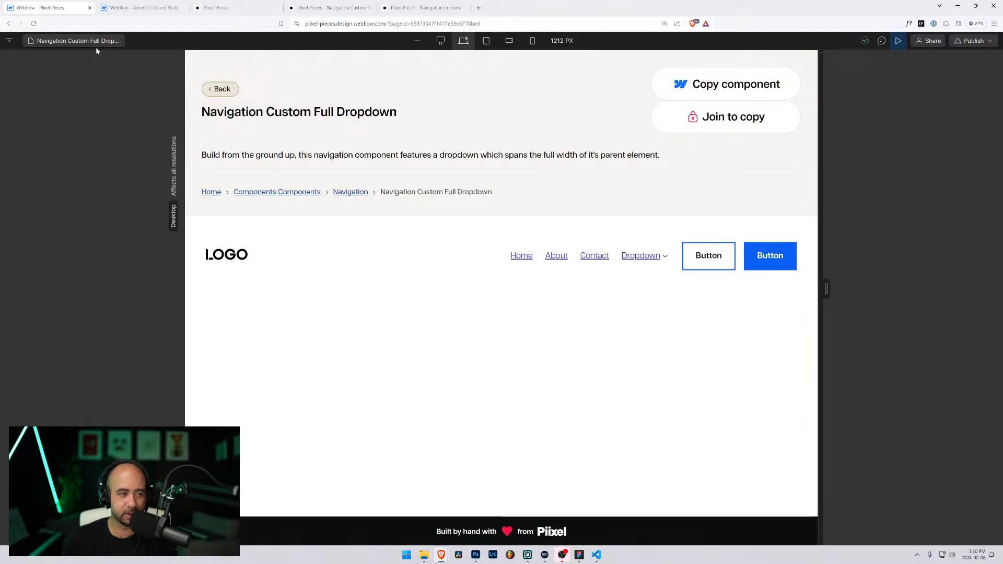
left_click(95, 45)
left_click(79, 467)
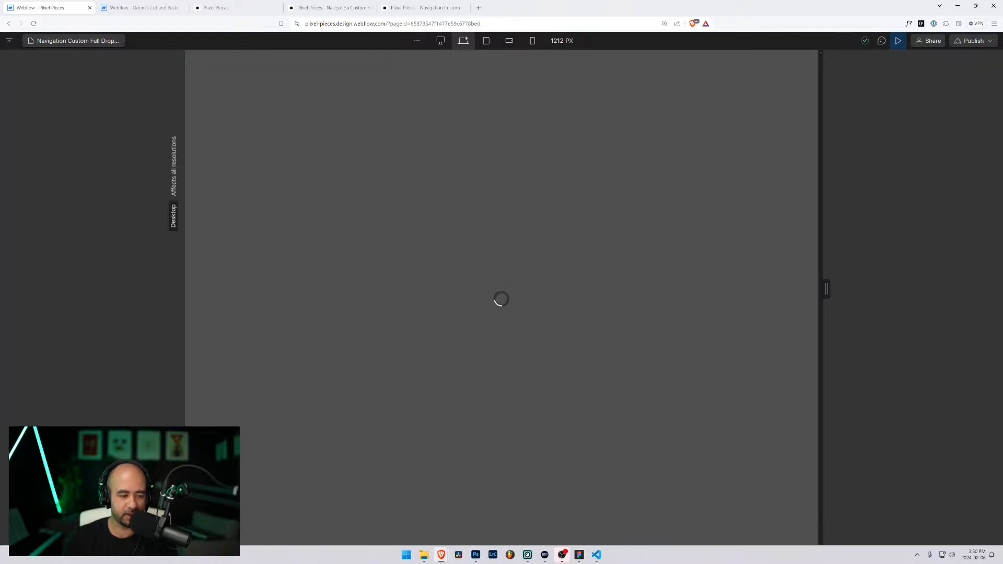
left_click(897, 41)
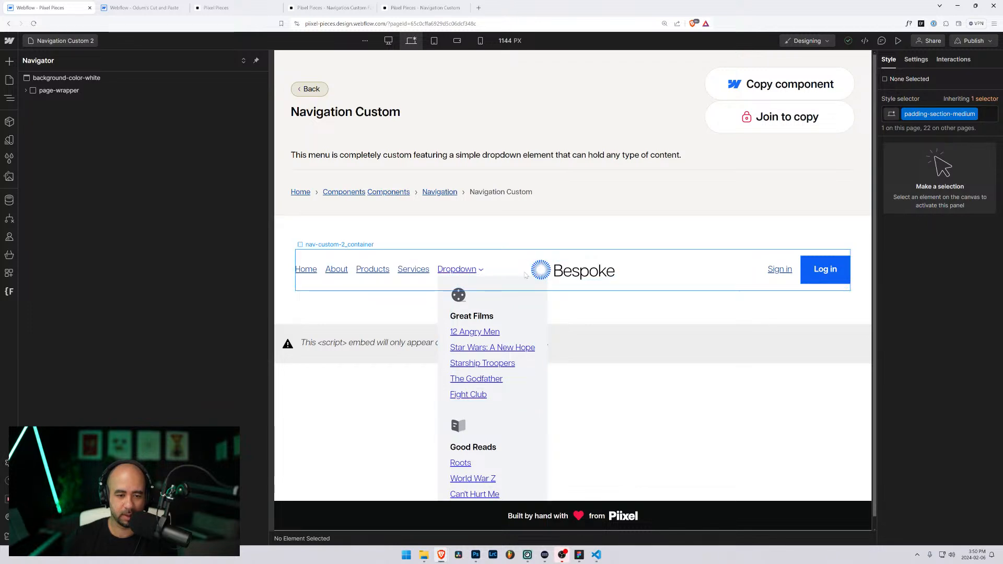
Step: Select nav-custom-2_container to view its styles, then return the Navigation Custom 2 page to preview
left_click(524, 276)
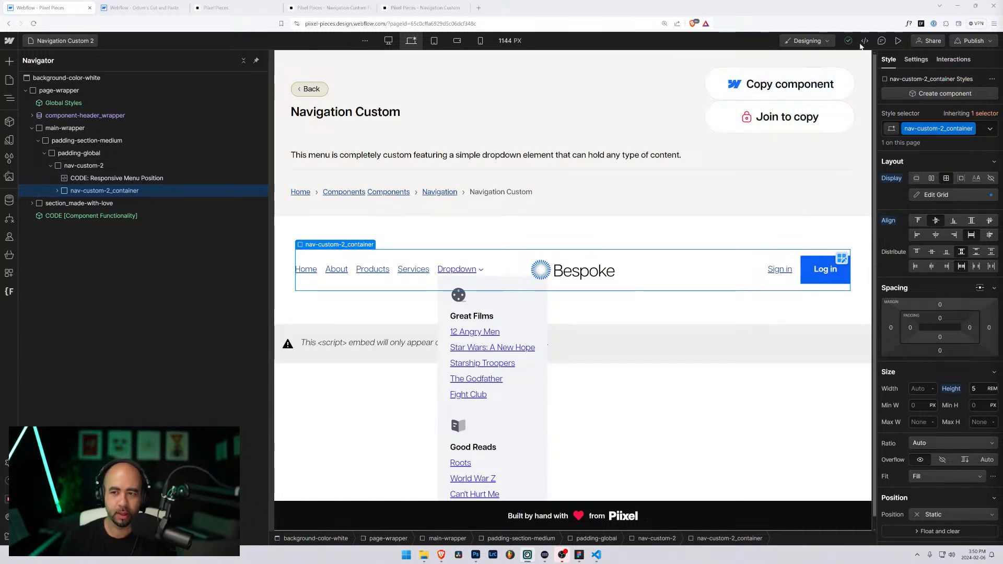
key("shift+p")
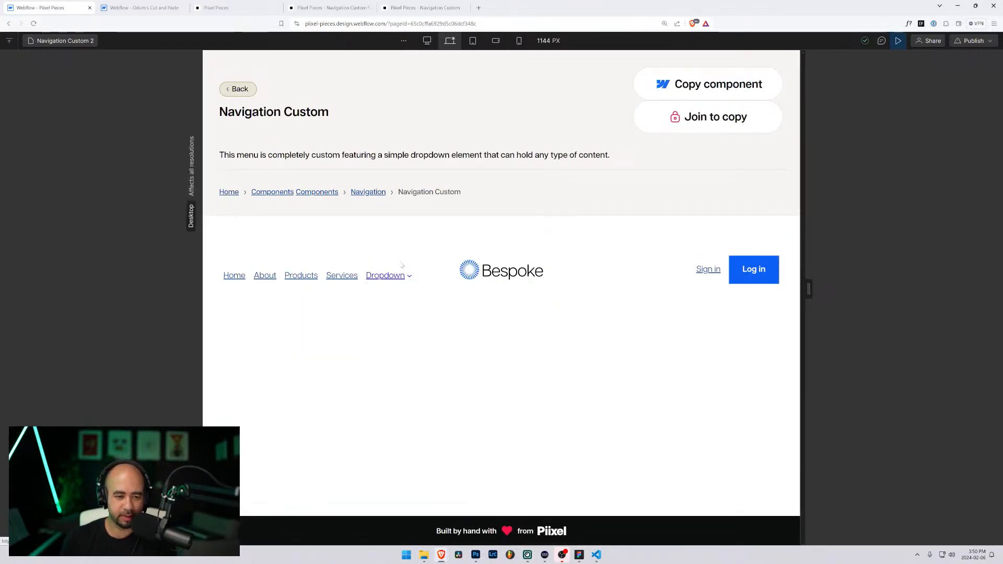
Step: Open the browser developer tools and inspect the nav-custom-2_container element
key("F12")
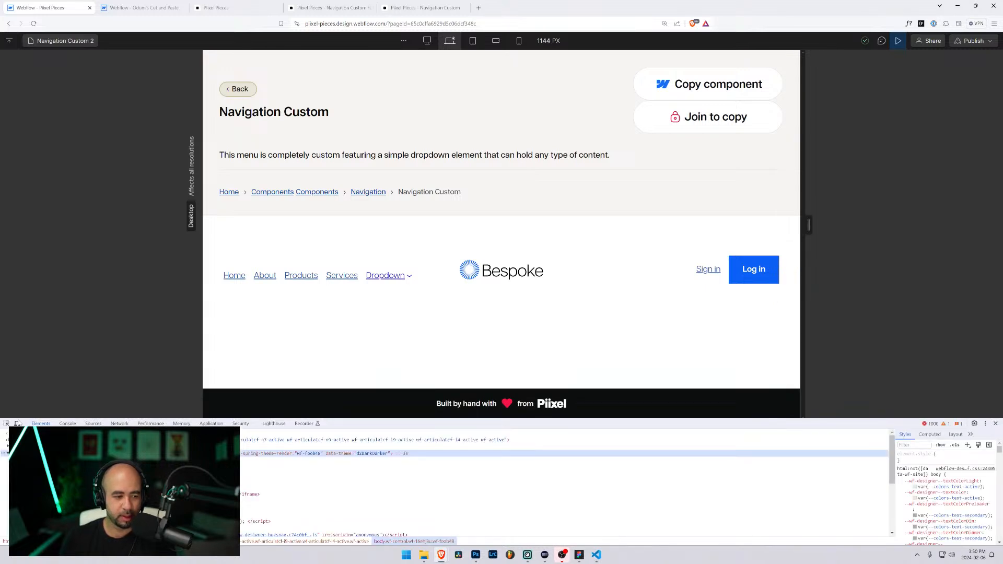
key("ctrl+shift+c")
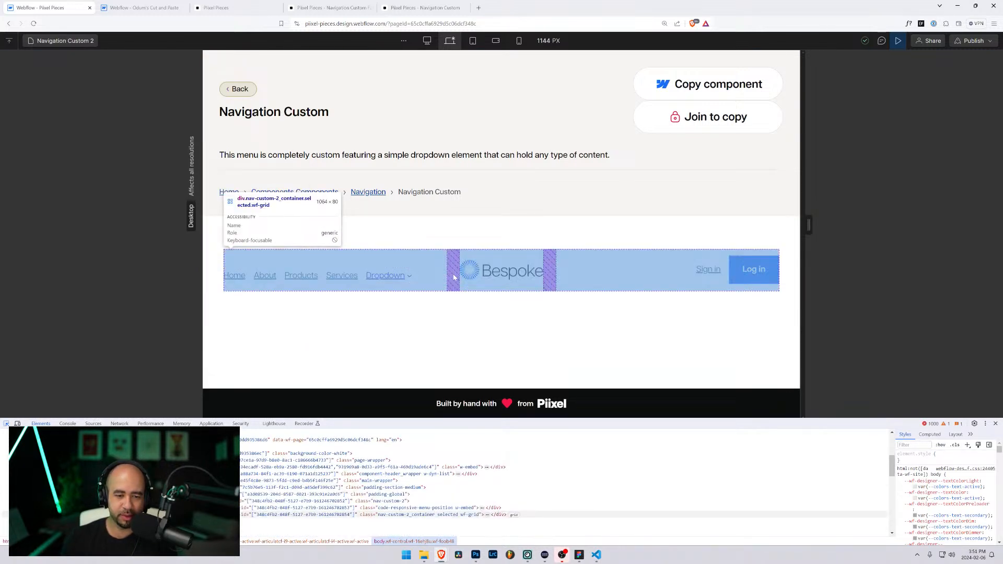
left_click(451, 278)
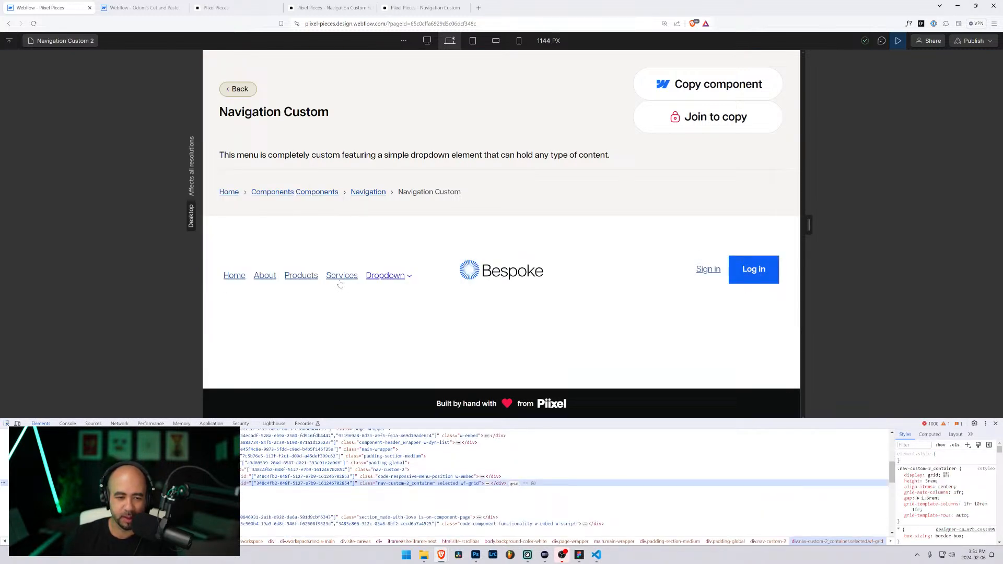
left_click(6, 423)
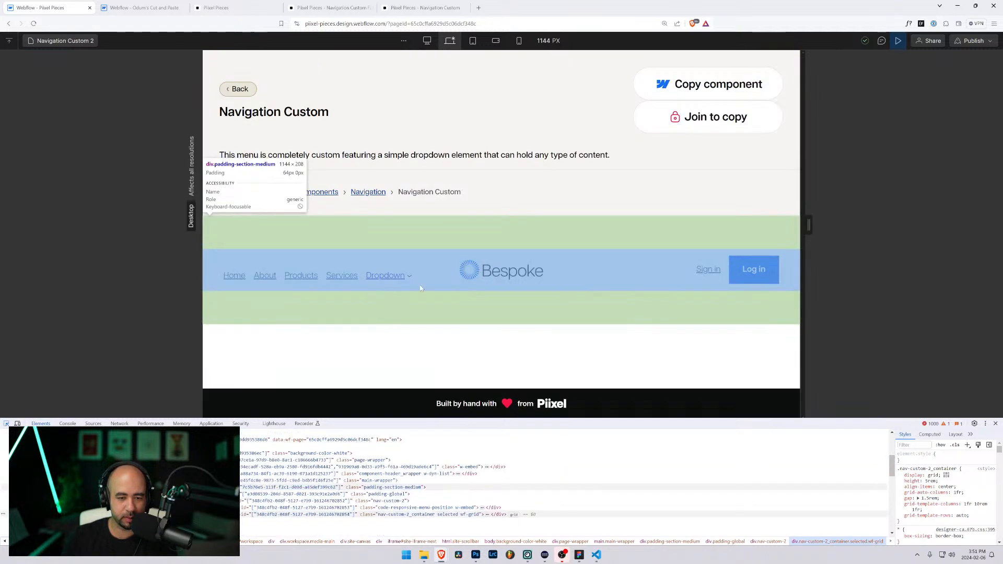
left_click(451, 279)
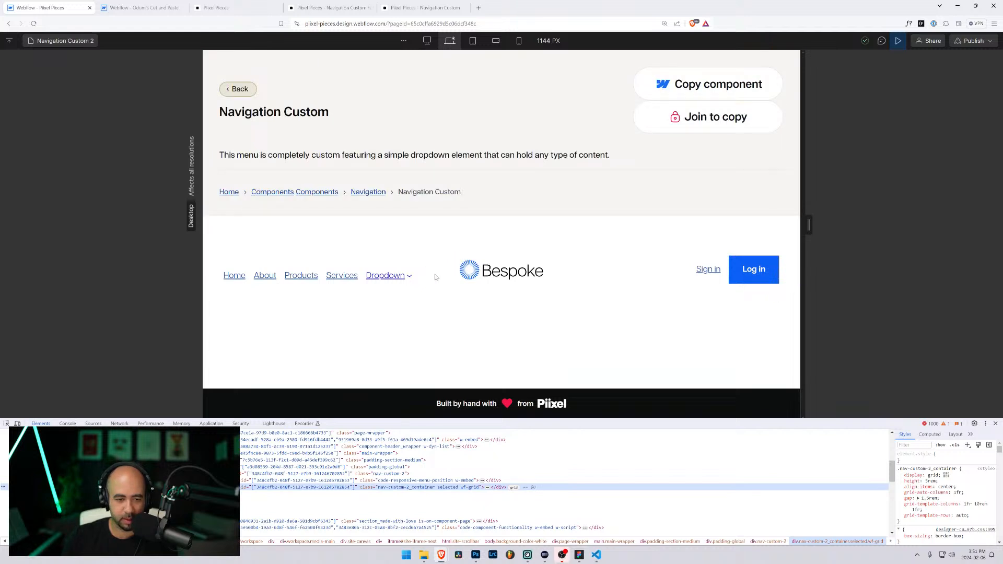
Step: Widen the preview to 1170 px, inspect nav-custom-2_menu-container and nav-custom-2_menu, and enlarge DevTools
mouse_move(807, 238)
left_mouse_down()
mouse_move(891, 230)
mouse_move(754, 235)
mouse_move(815, 236)
left_mouse_up()
key("ctrl+shift+c")
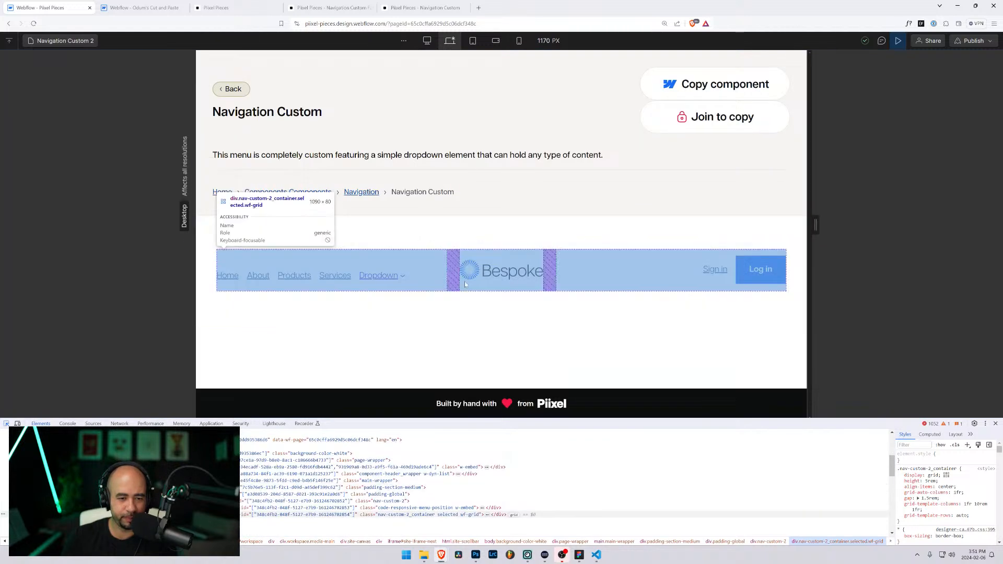
left_click(416, 279)
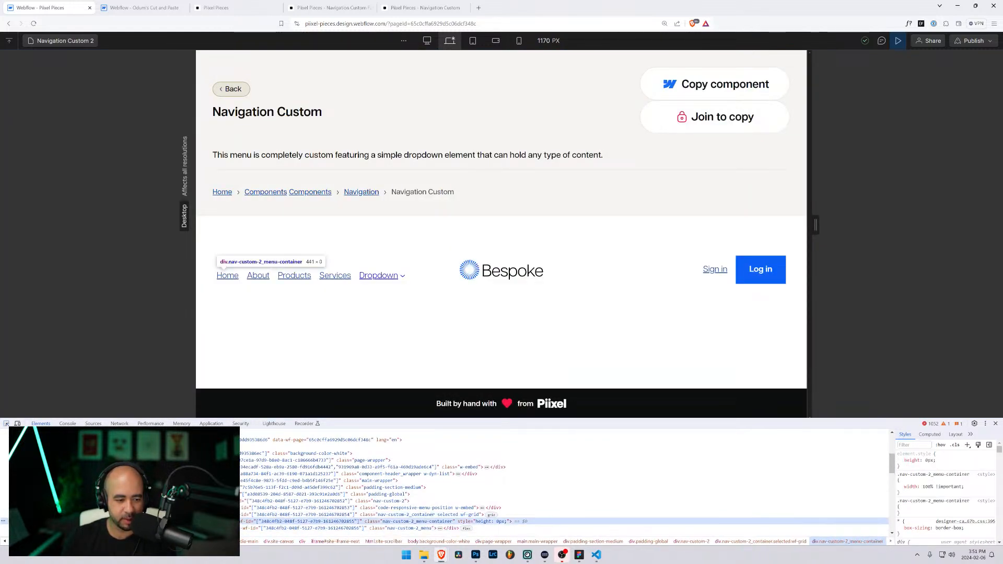
left_click(417, 528)
left_click_drag(425, 419, 428, 326)
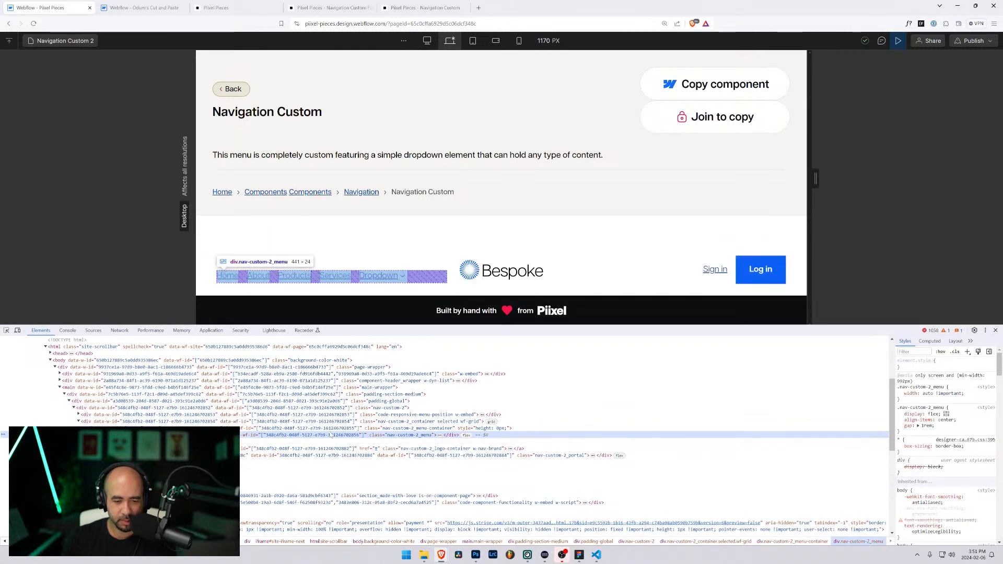
Step: Toggle the menu container's element.style height: 0px on and off to compare, leaving it enabled
left_click(330, 428)
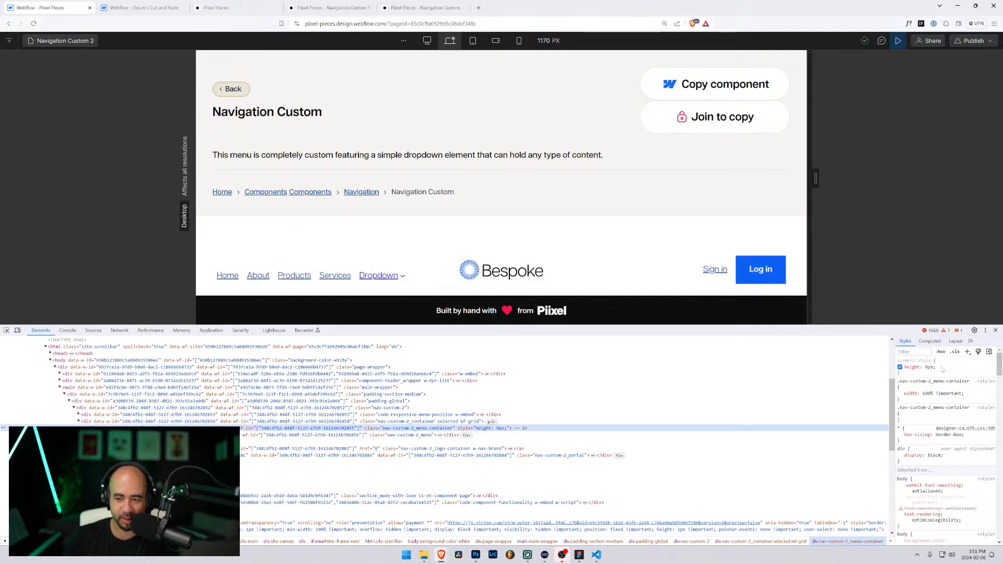
left_click(900, 367)
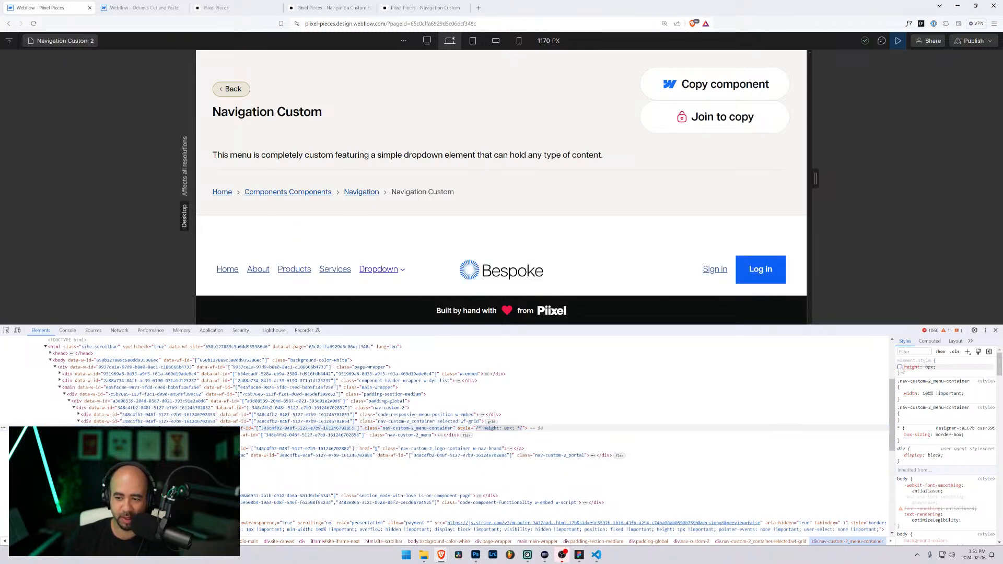
left_click(899, 367)
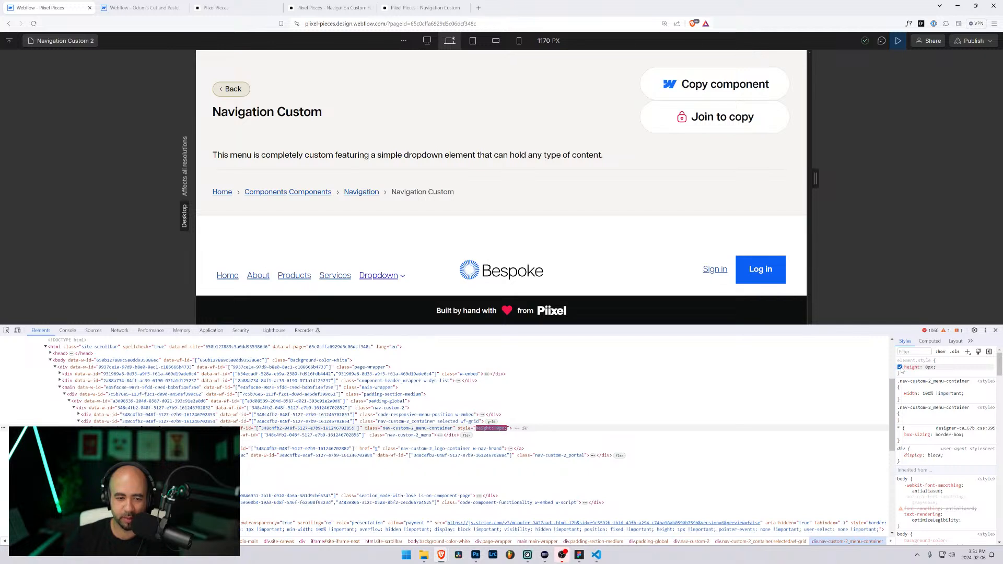
left_click(899, 367)
left_click(899, 367)
left_click(900, 368)
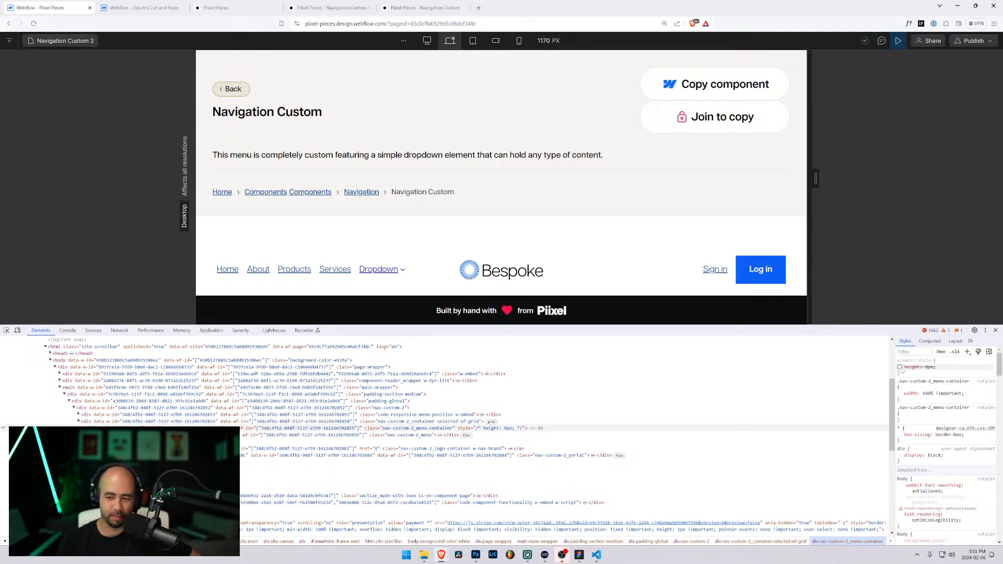
left_click(900, 367)
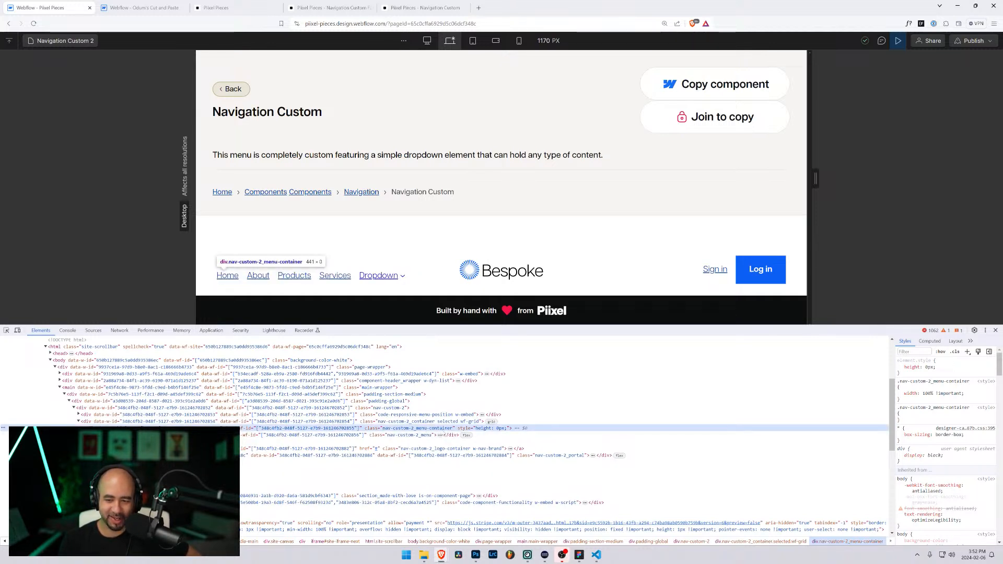
Step: Re-enable align-items: center on nav-custom-2_container, then recompare the menu container's height: 0px rule
left_click(431, 421)
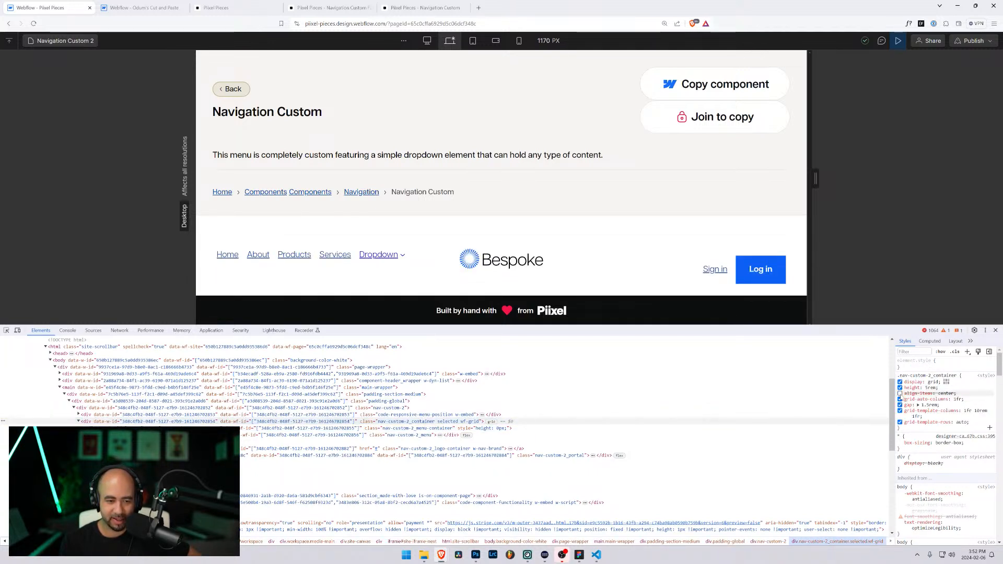
left_click(900, 394)
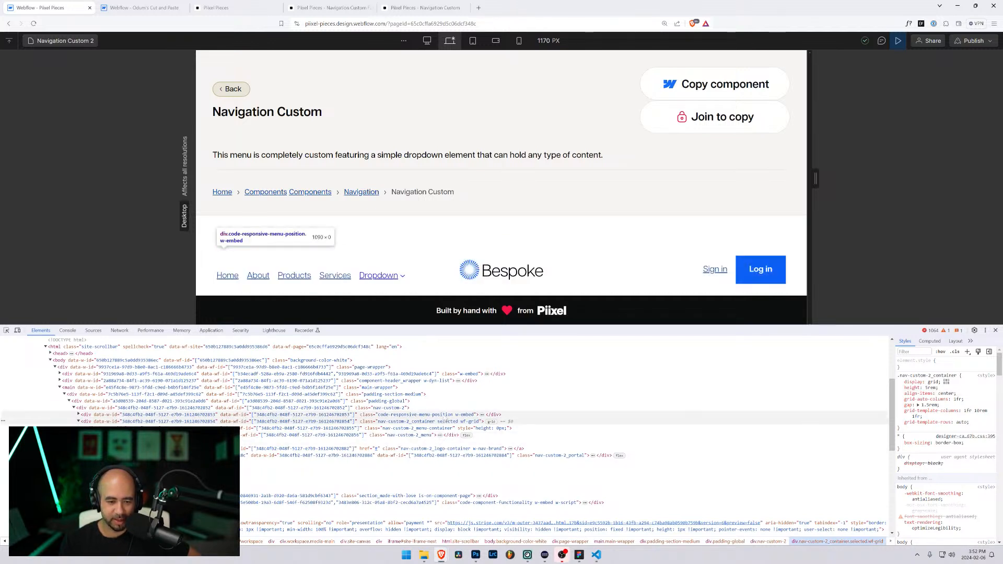
left_click(433, 415)
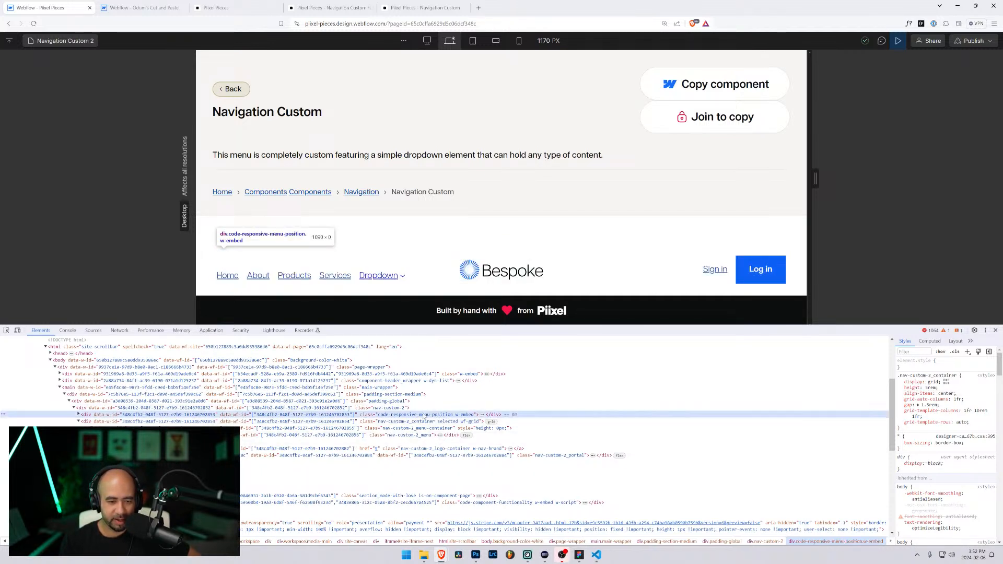
left_click(401, 408)
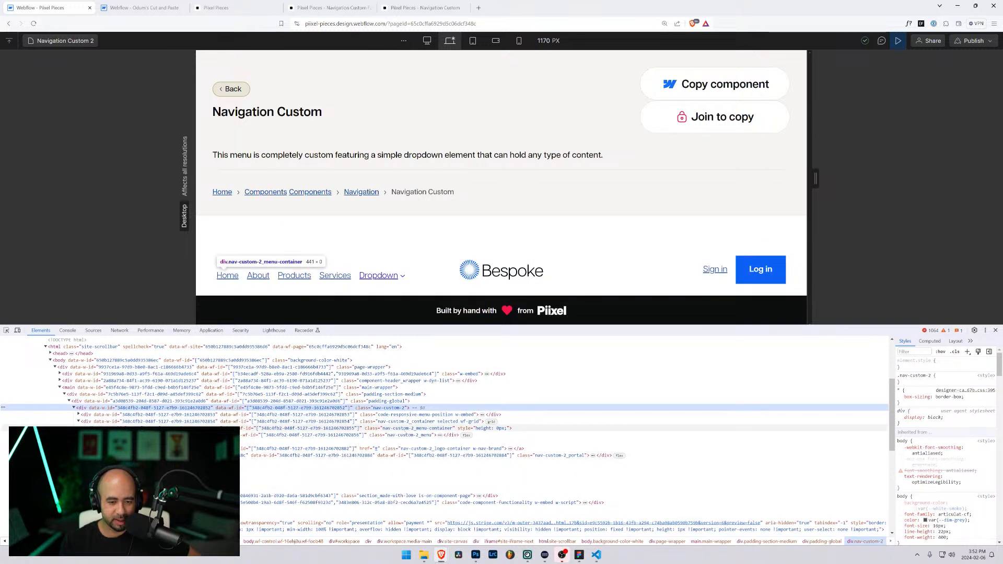
left_click(406, 428)
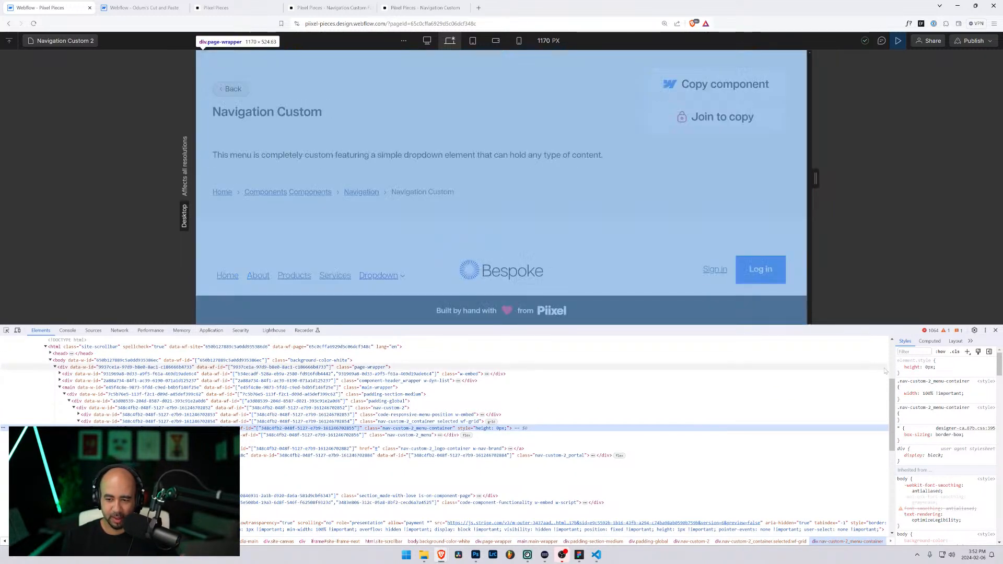
left_click(900, 367)
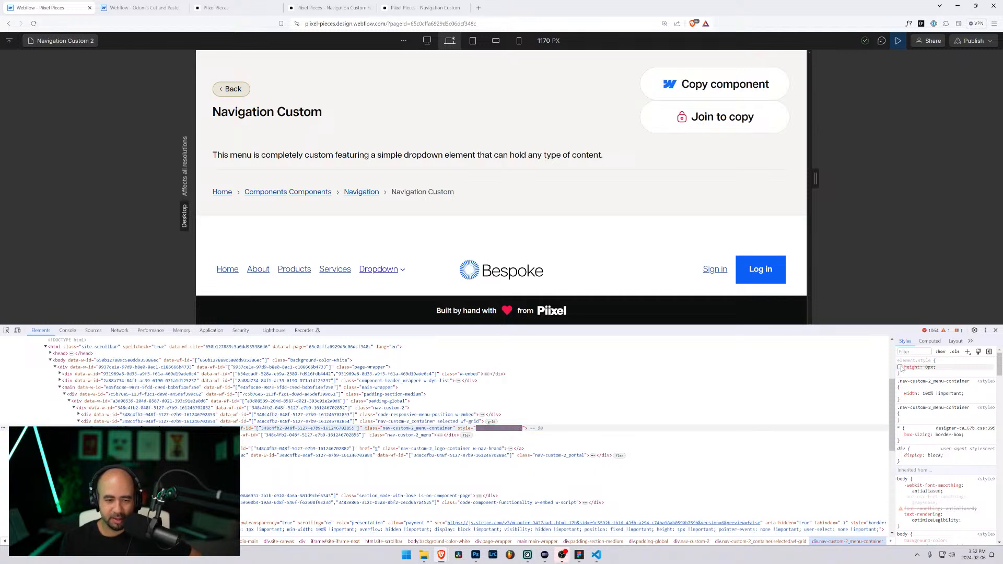
left_click(900, 367)
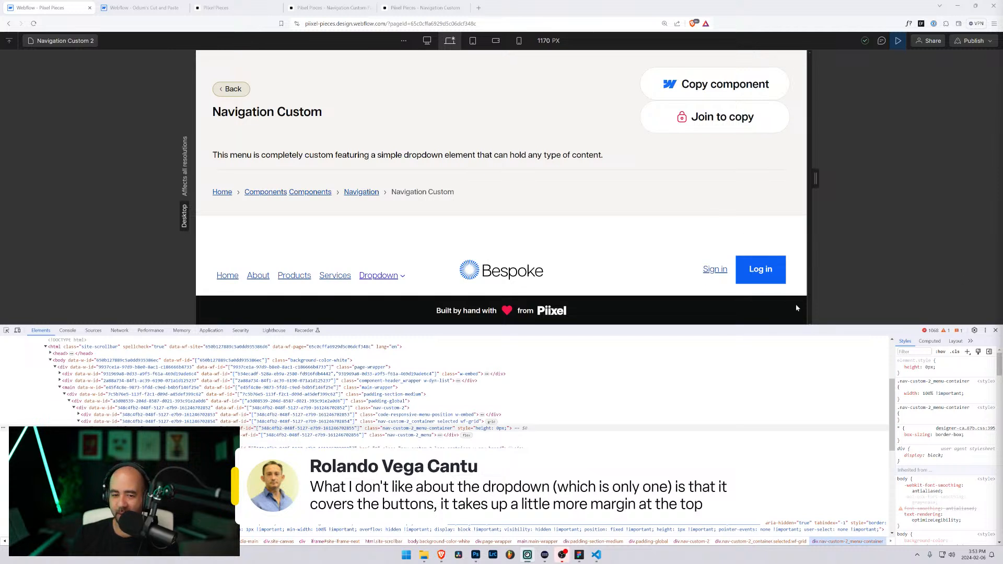
Step: Open the Dropdown, test the preview at tablet width, then widen to 1116 px and reopen the Dropdown
left_click_drag(905, 327, 905, 436)
left_click(394, 277)
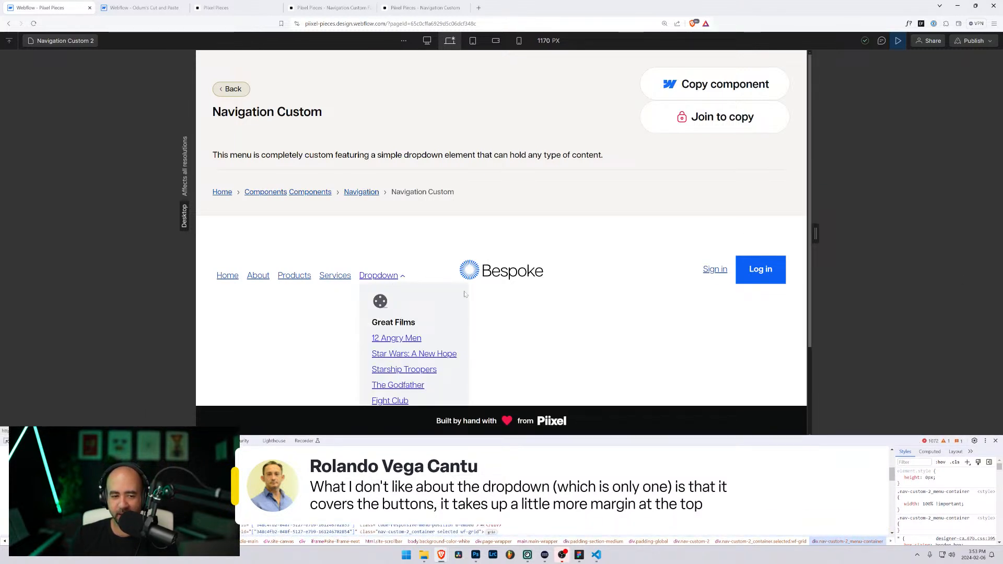
scroll(394, 277, "down", 2)
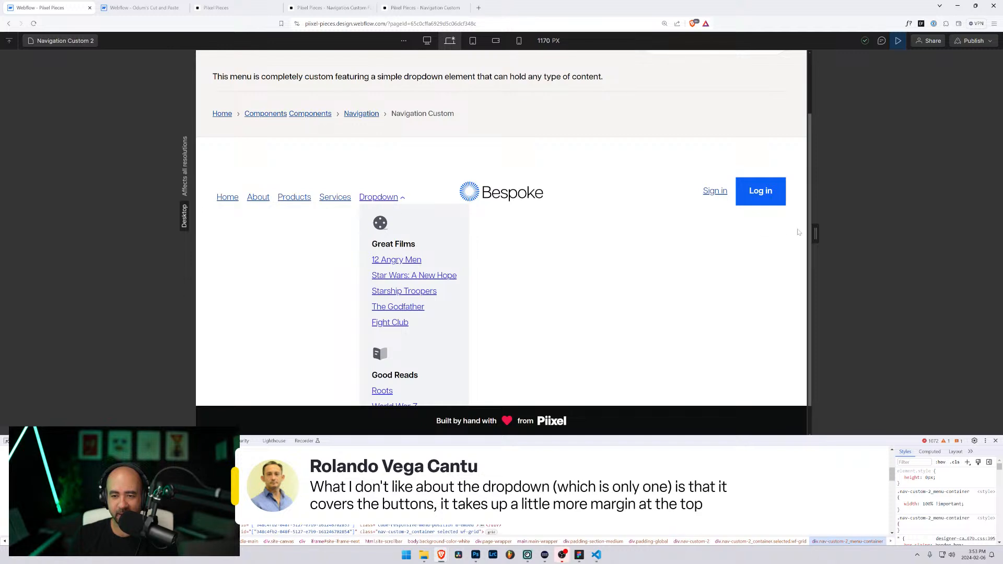
left_click_drag(815, 233, 722, 246)
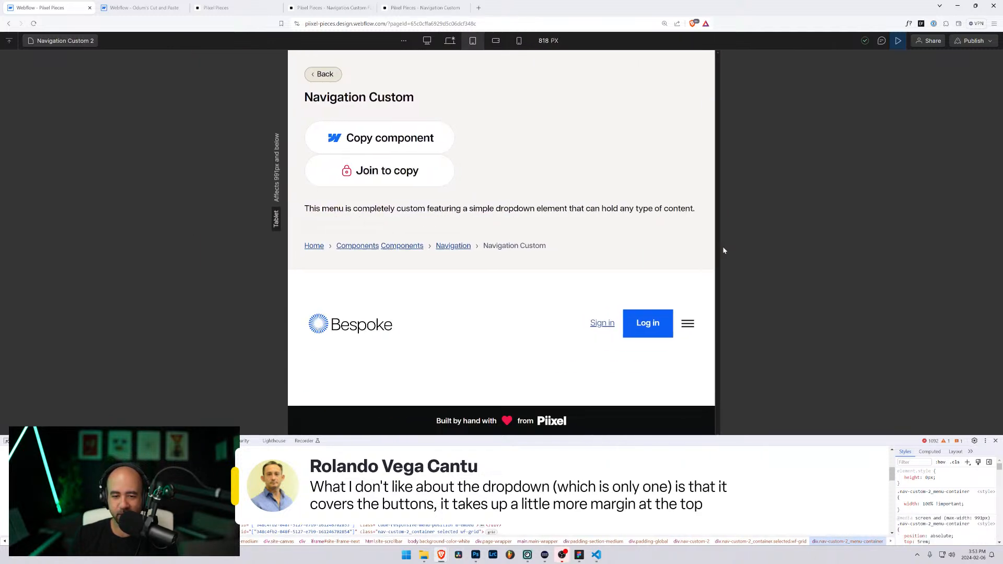
left_click(687, 322)
scroll(681, 318, "down", 1)
scroll(682, 318, "down", 2)
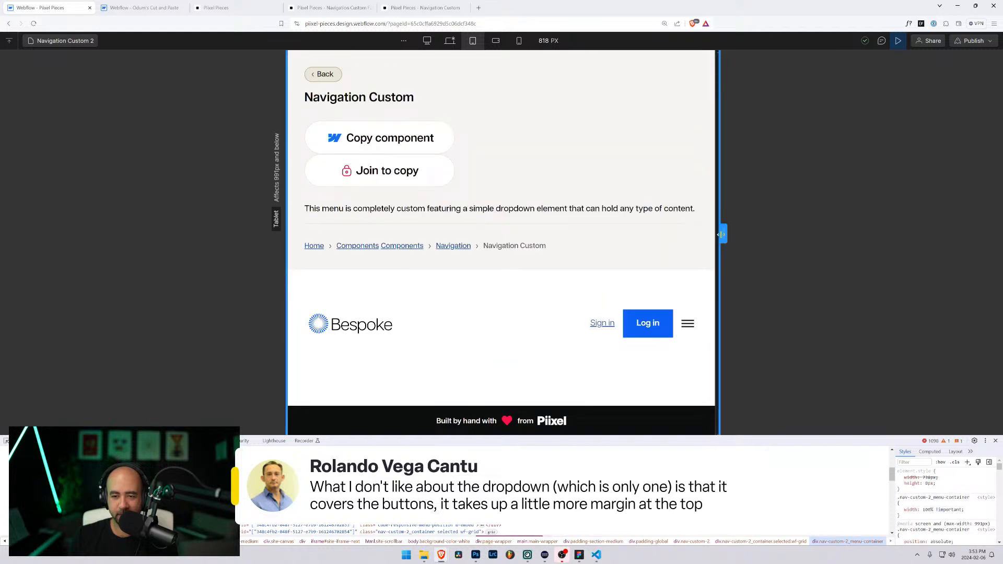
left_click_drag(723, 233, 801, 233)
left_click(390, 283)
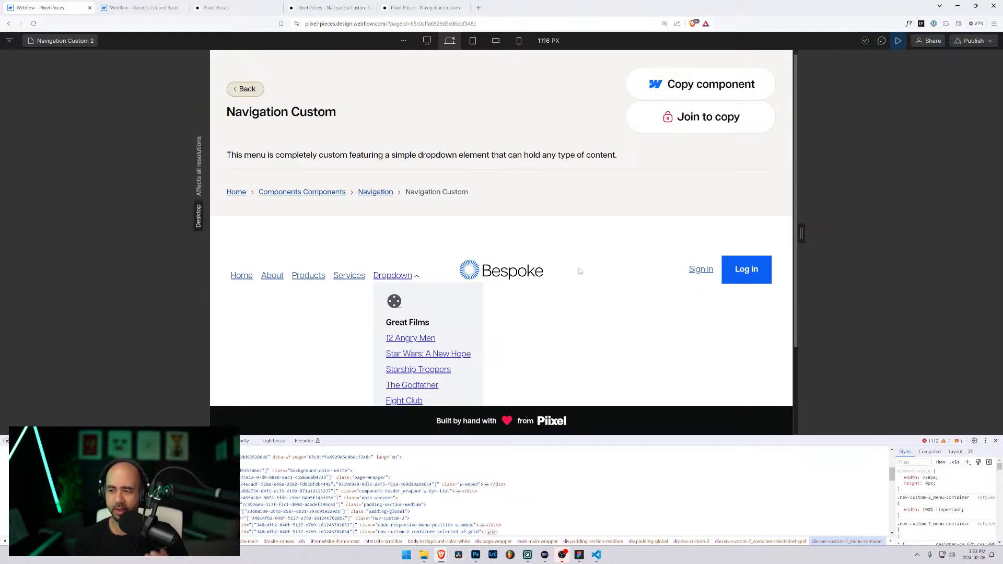
Step: Compare the live Full Dropdown and Navigation Custom pages by opening and closing each dropdown
left_click(326, 7)
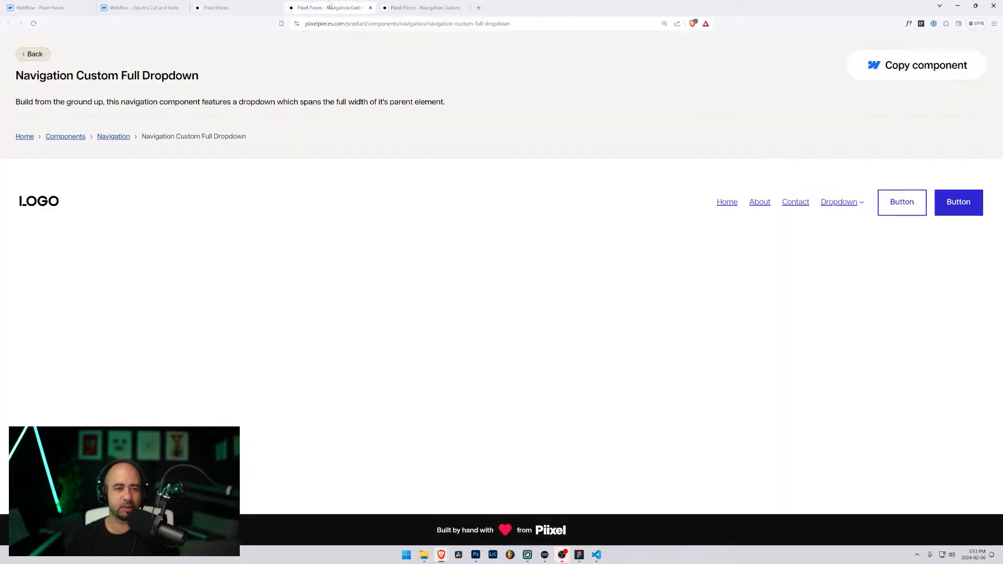
left_click(839, 203)
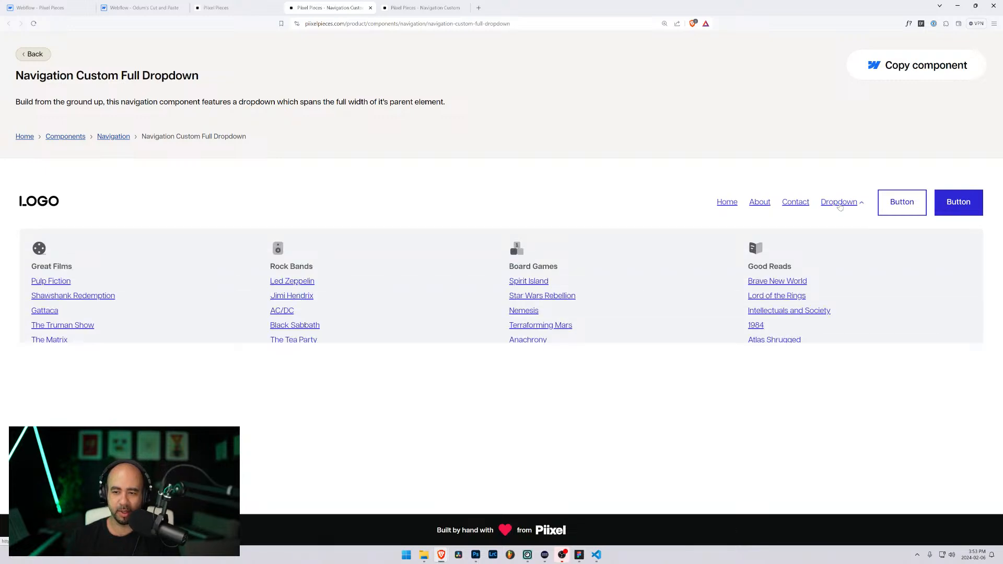
left_click(214, 7)
left_click(338, 5)
left_click(423, 7)
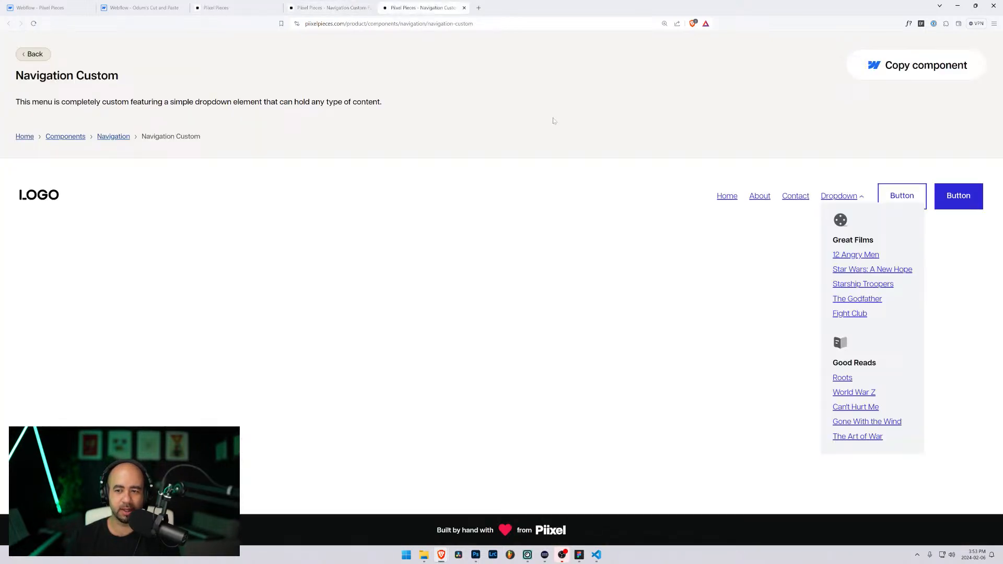
left_click(836, 198)
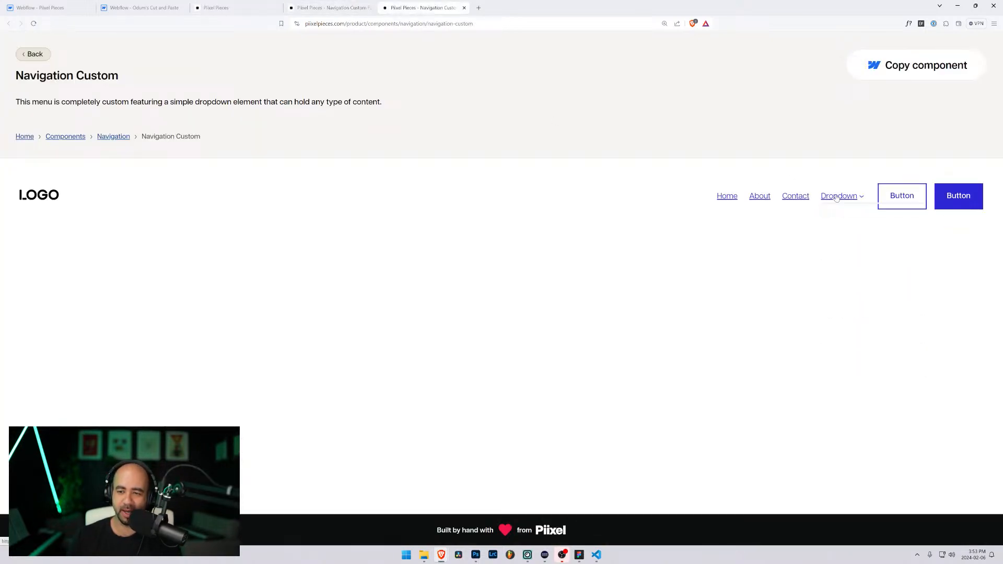
left_click(836, 197)
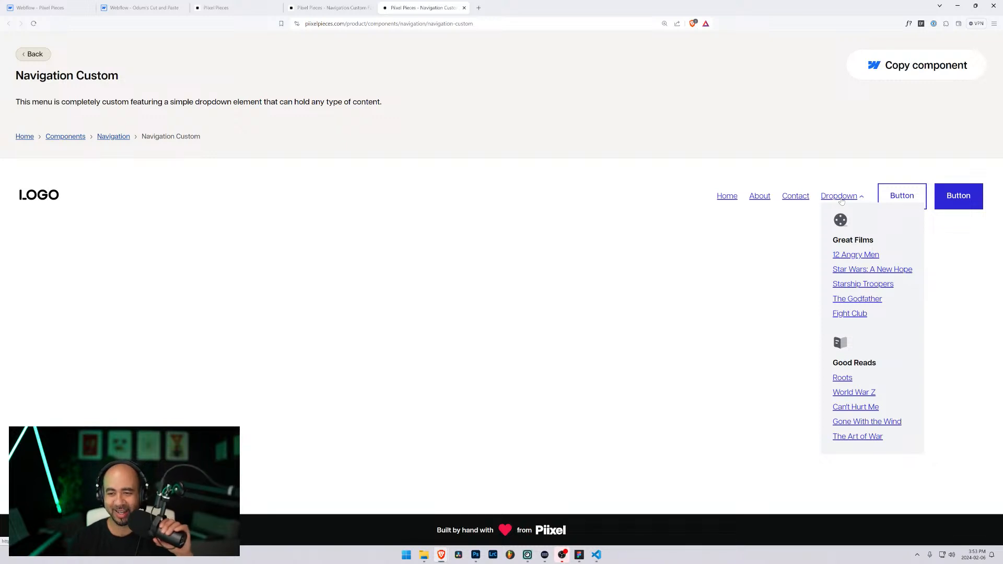
left_click(839, 197)
left_click(839, 198)
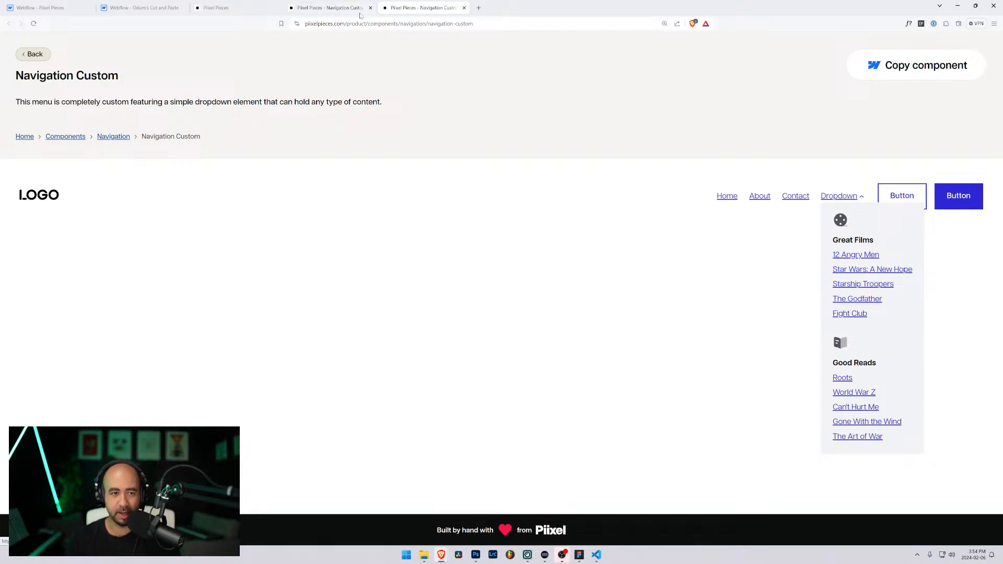
Step: Recheck the Full Dropdown page's panel, then return to the Odum's Cut and Paste designer
key("ctrl+shift+Tab")
left_click(838, 203)
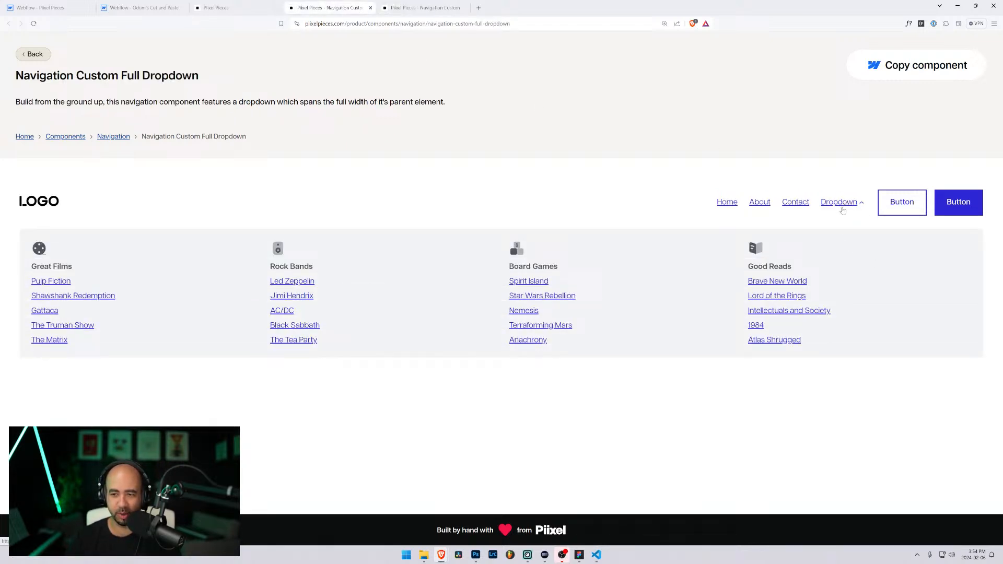
left_click(843, 207)
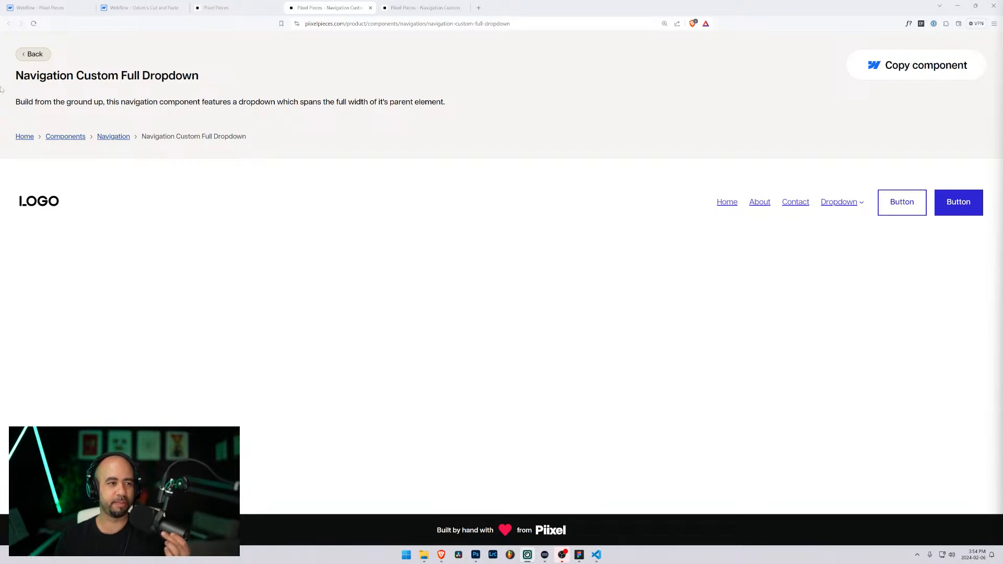
left_click(138, 7)
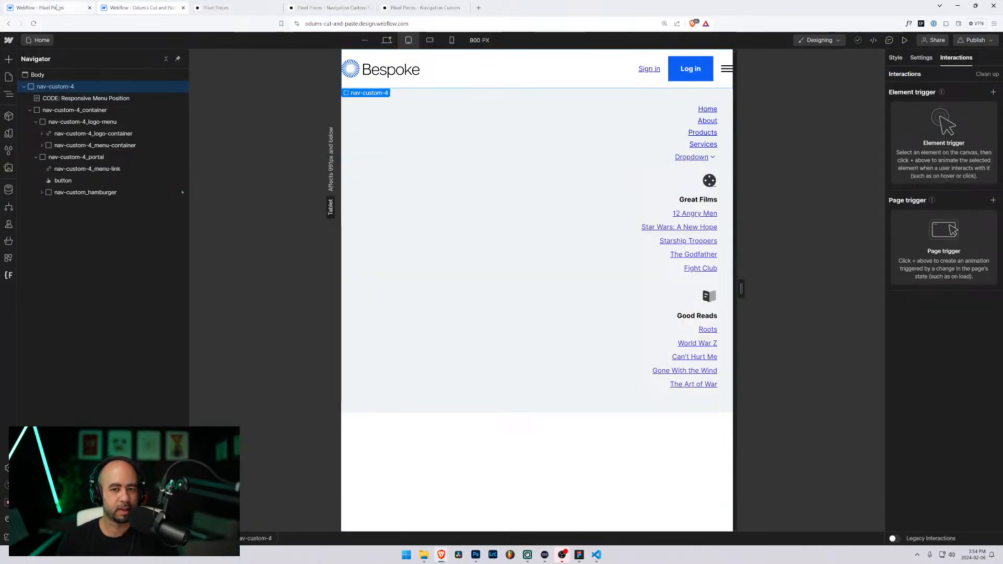
Step: Return to the 'Webflow - Pixel Pieces' tab showing the Navigation Custom 2 preview and inspector
left_click(57, 7)
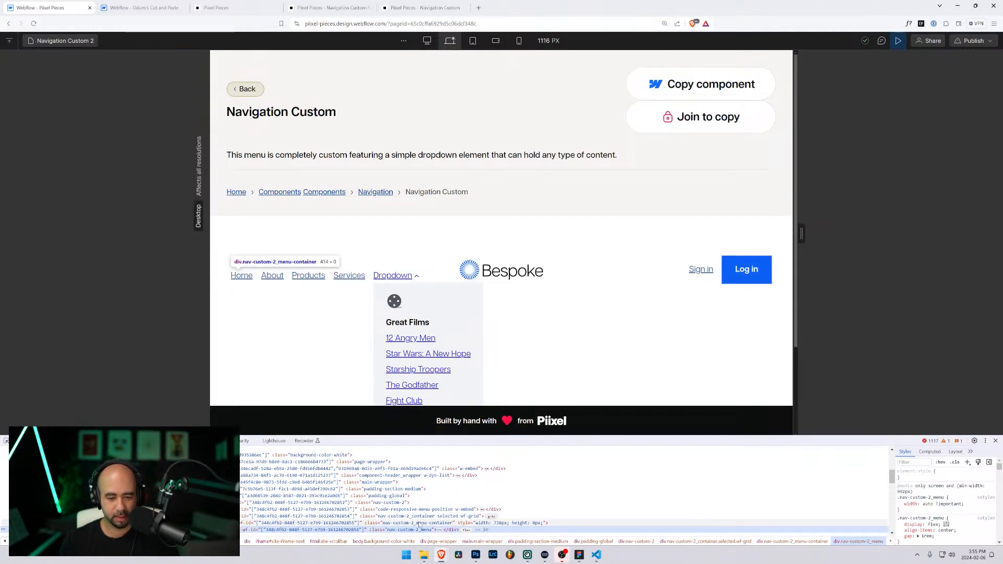
Step: Untick the menu container's height: 0px, resize the preview to 1076 px, and enlarge the inspector
left_click(419, 524)
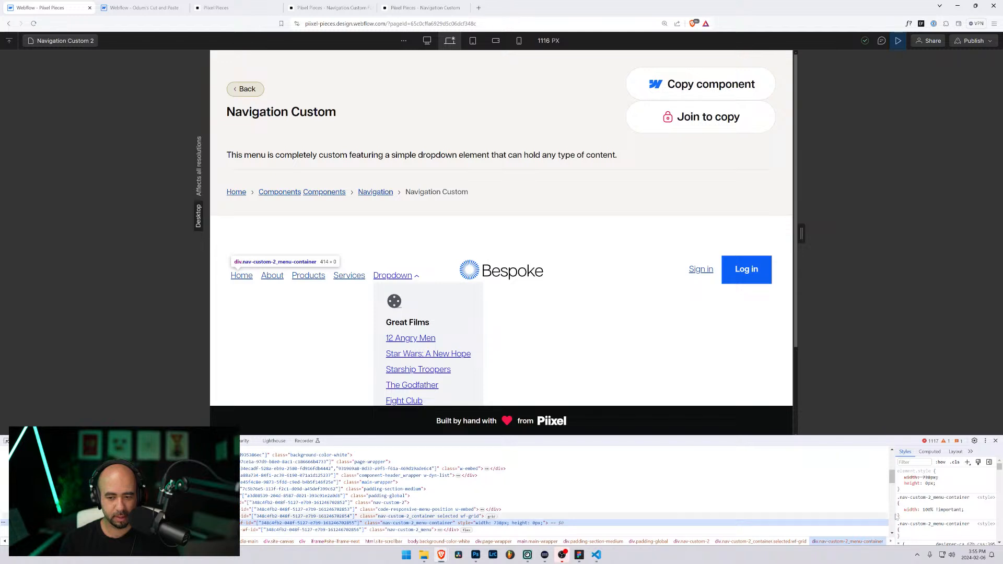
left_click(899, 483)
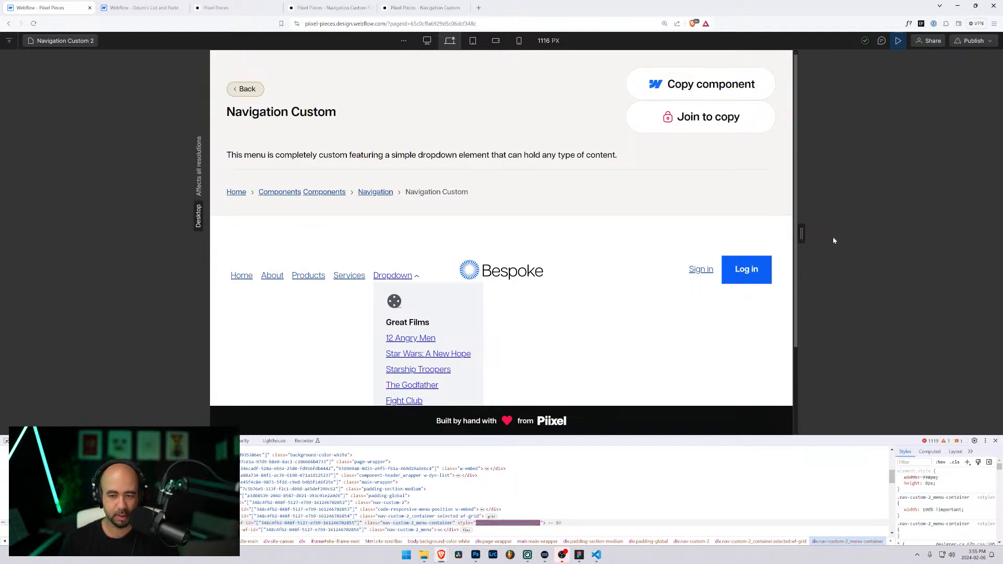
mouse_move(801, 234)
left_mouse_down()
mouse_move(909, 221)
mouse_move(896, 231)
mouse_move(730, 233)
mouse_move(883, 232)
mouse_move(787, 234)
left_mouse_up()
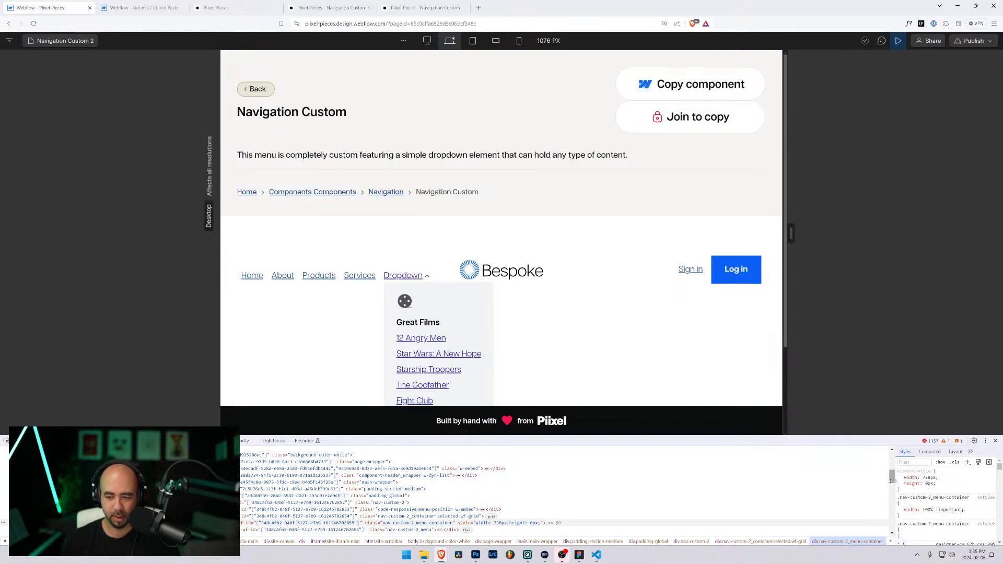
mouse_move(900, 485)
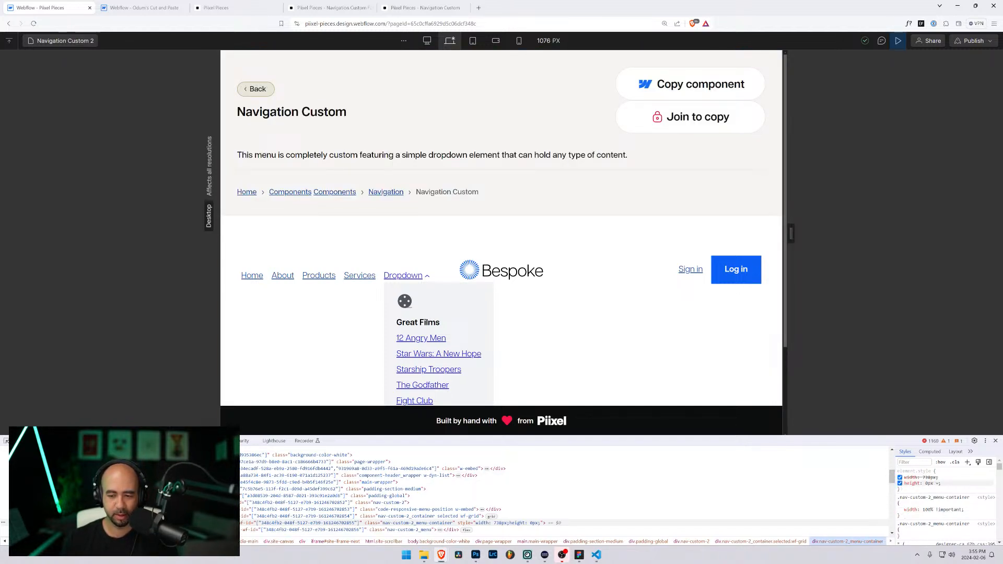
left_click_drag(899, 437, 899, 358)
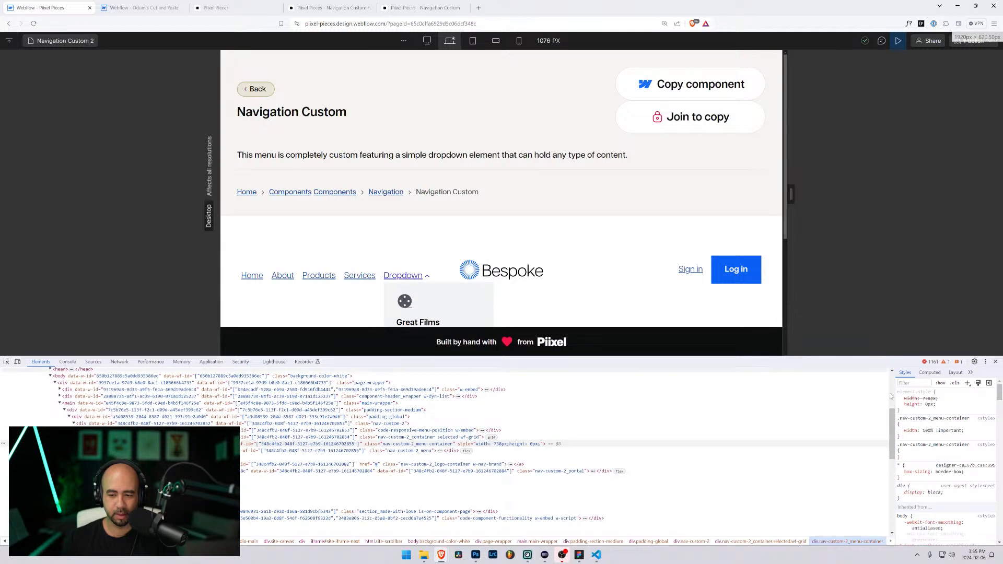
left_click(383, 445)
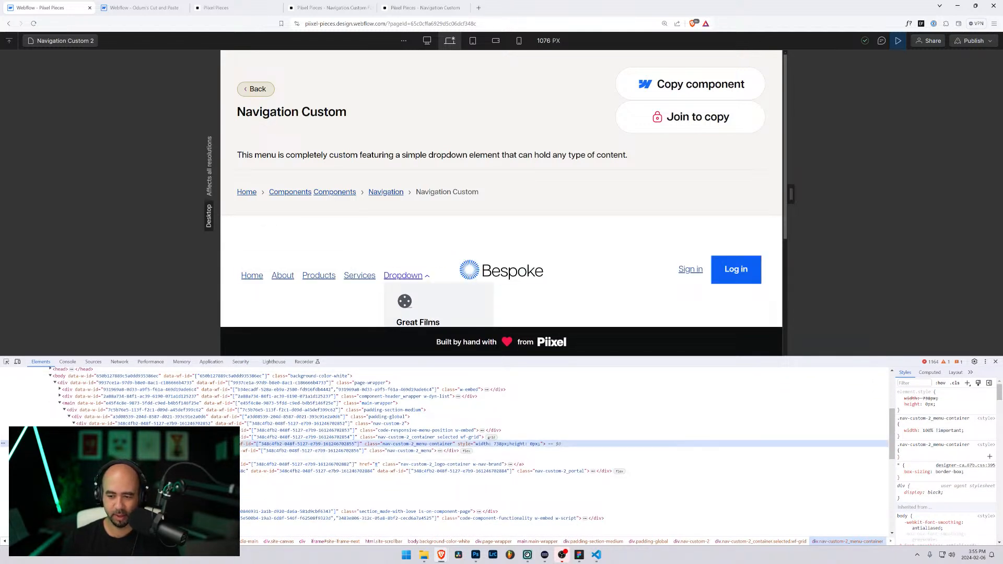
Step: Add height: auto!important to the .nav-custom-2_menu-container rule in DevTools Styles
left_click(909, 456)
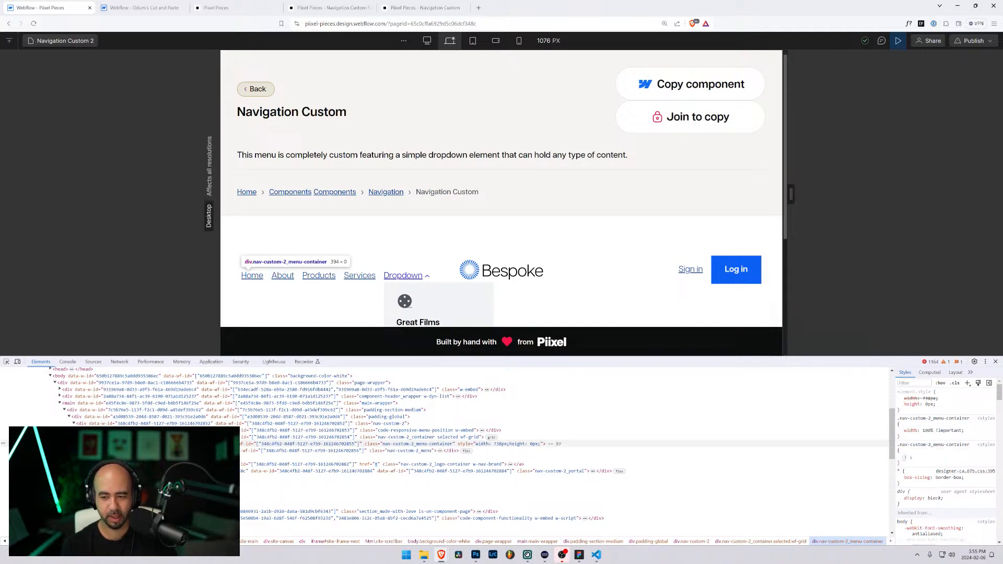
type("height: ;")
key("Tab")
type("auto")
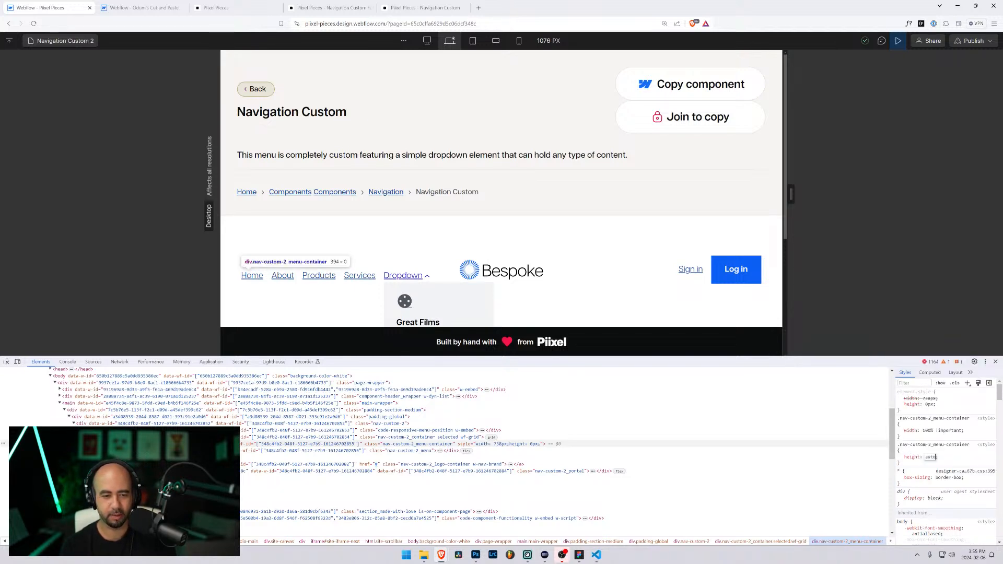
type("!import")
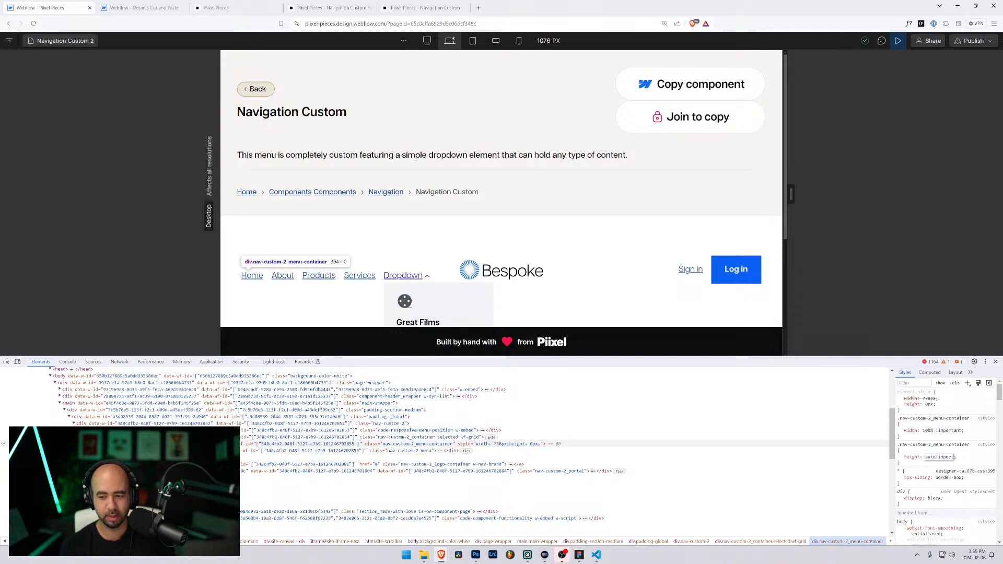
type("nant")
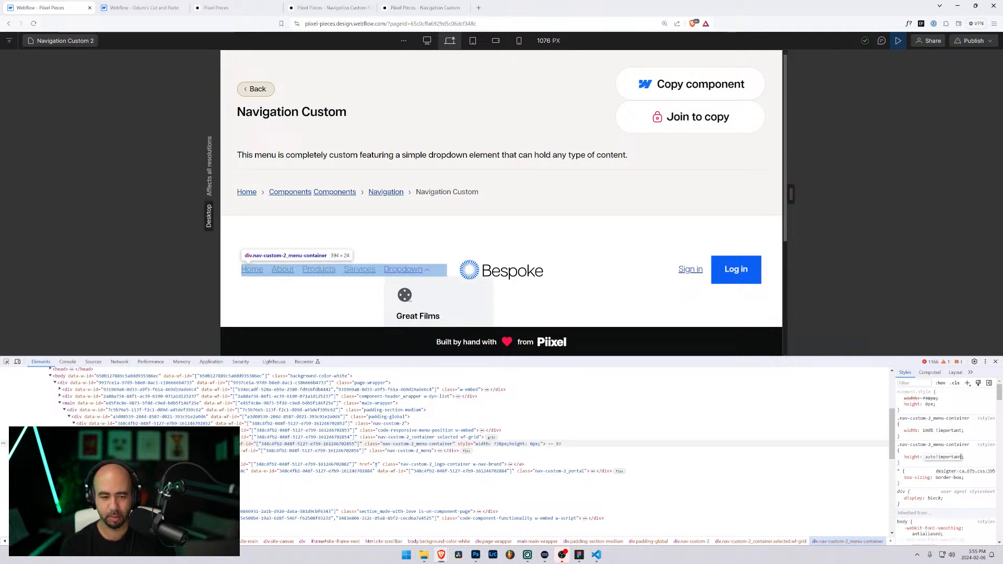
key("Return")
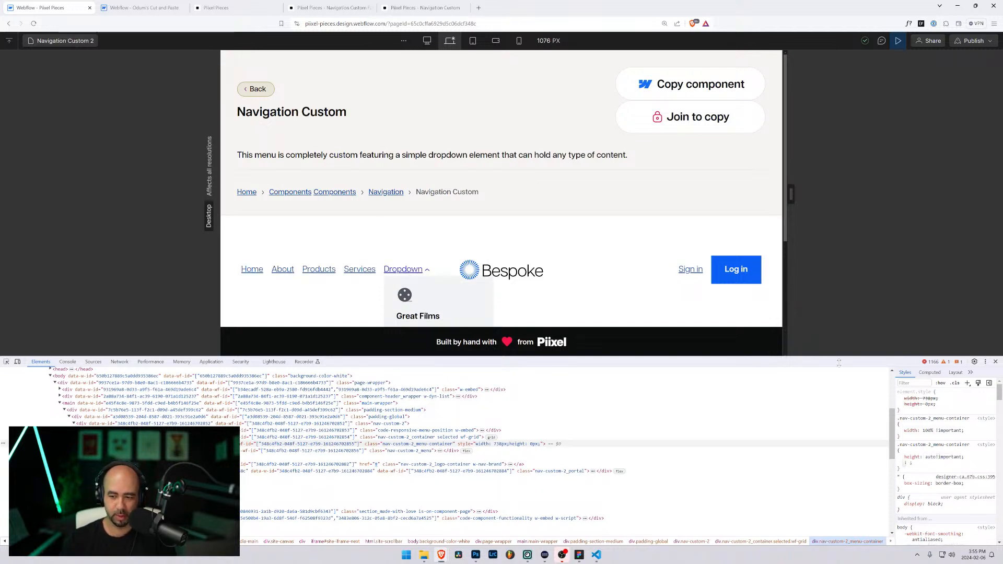
left_click(901, 461)
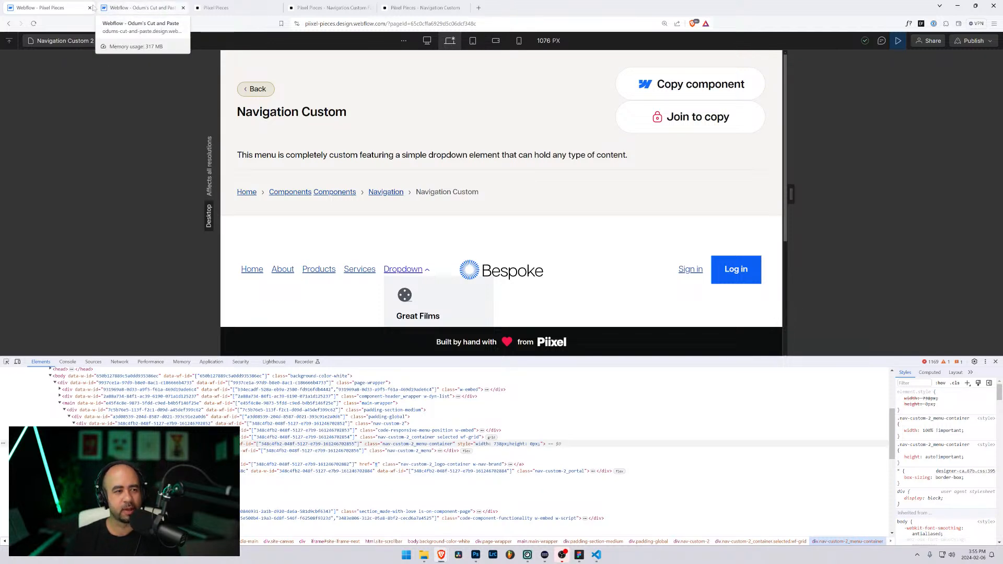
Step: Leave preview and open the Responsive Menu Position embed's code for editing
left_click(898, 41)
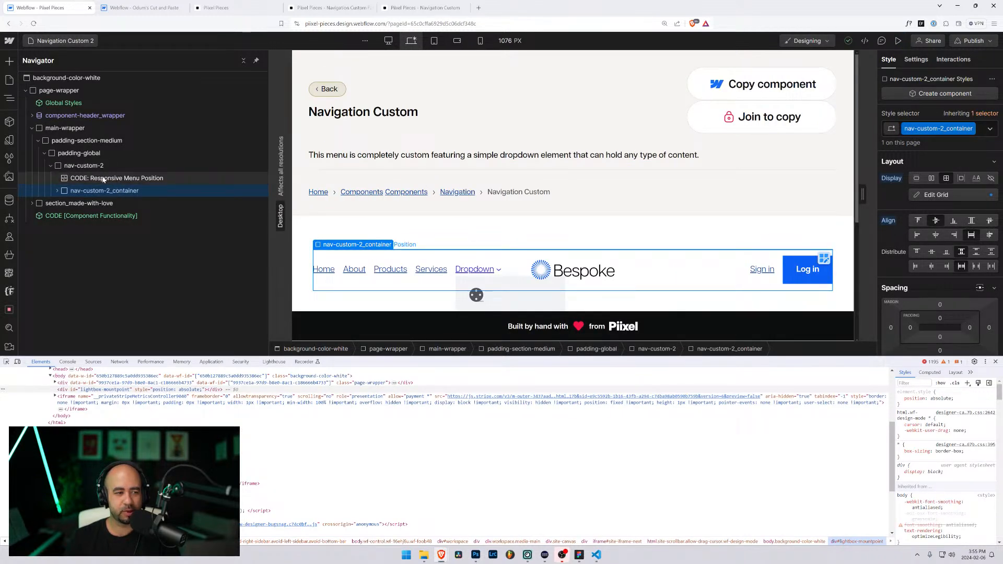
left_click(149, 179)
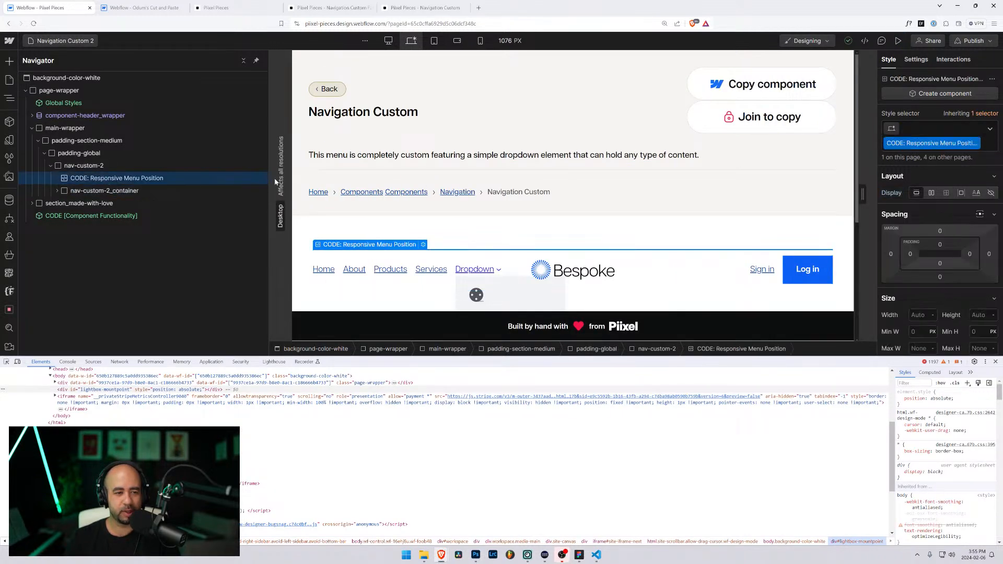
left_click(424, 244)
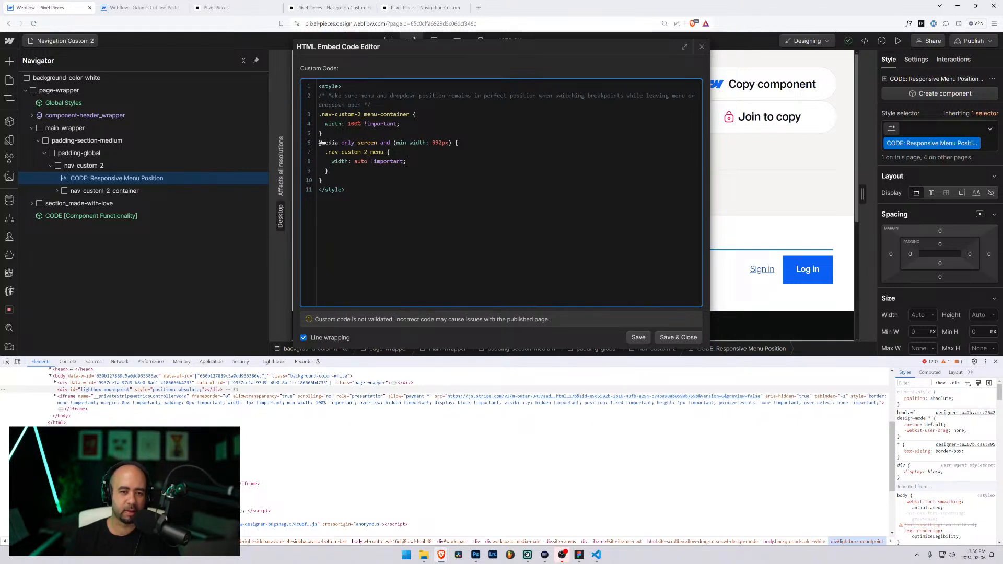
Step: Add .nav-custom-2_menu-container { height: auto !important; } inside the 992px media query and save
key("Return")
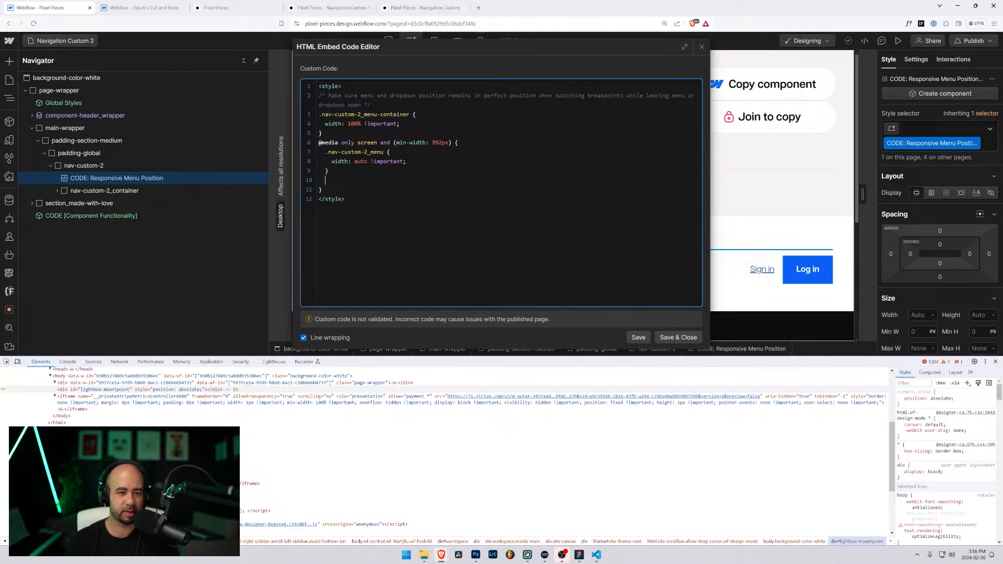
type(".nav-custom-0")
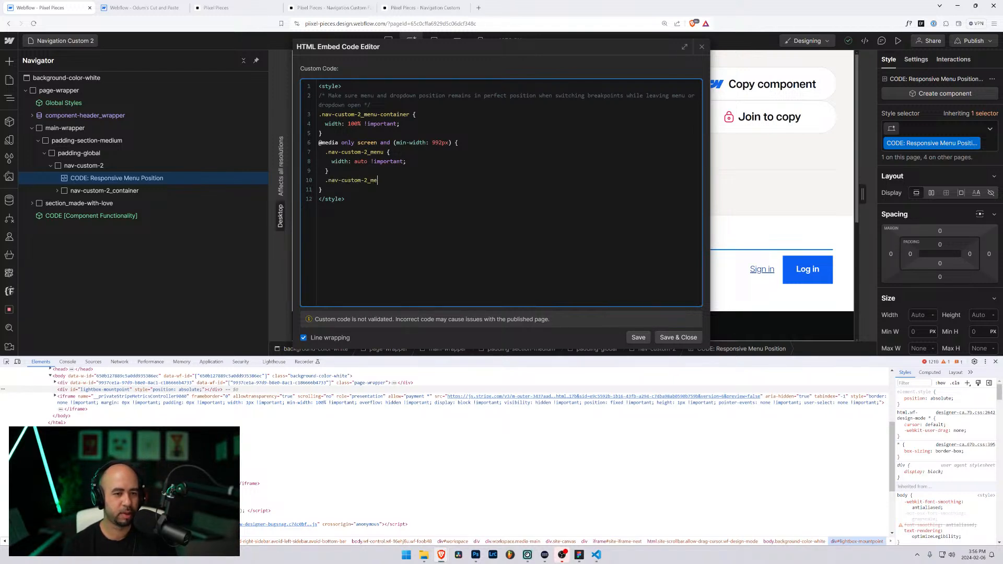
type("_menu-container")
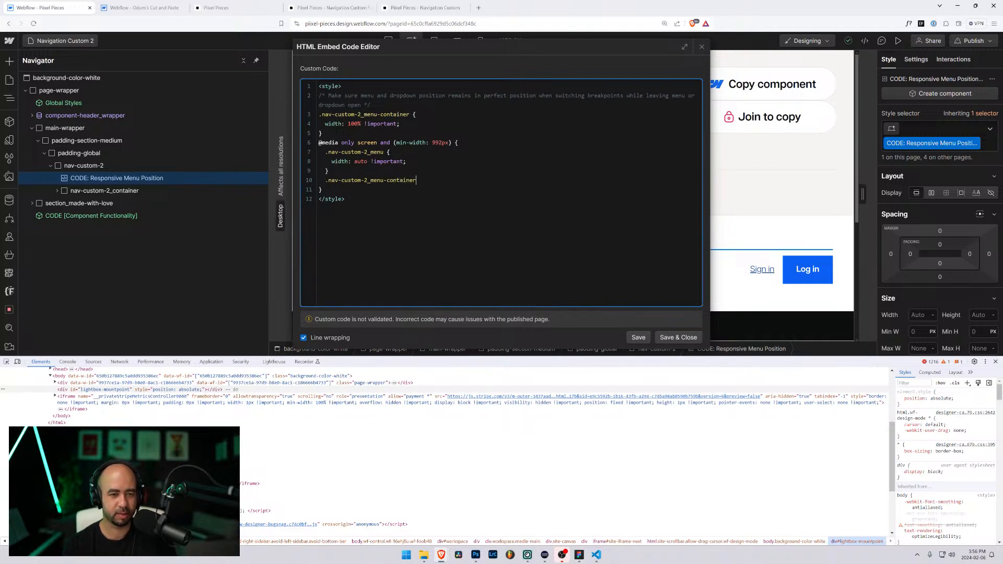
type(" {")
key("Return")
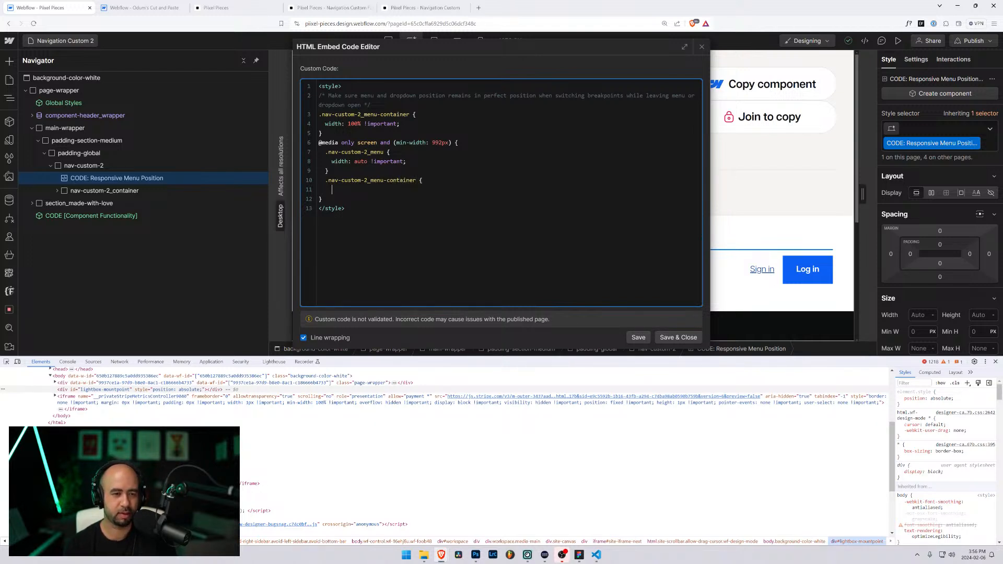
type("height: auto ")
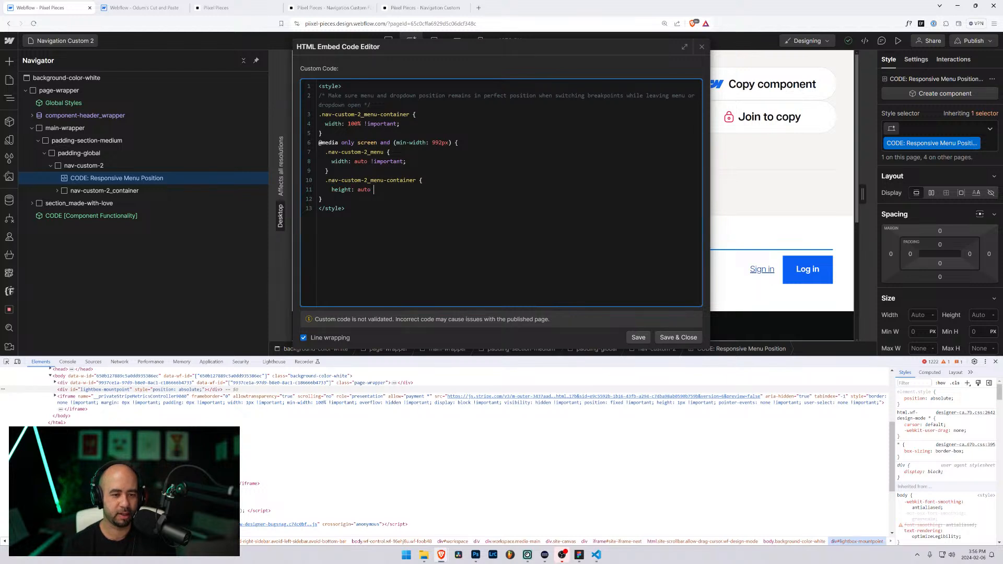
type("!important")
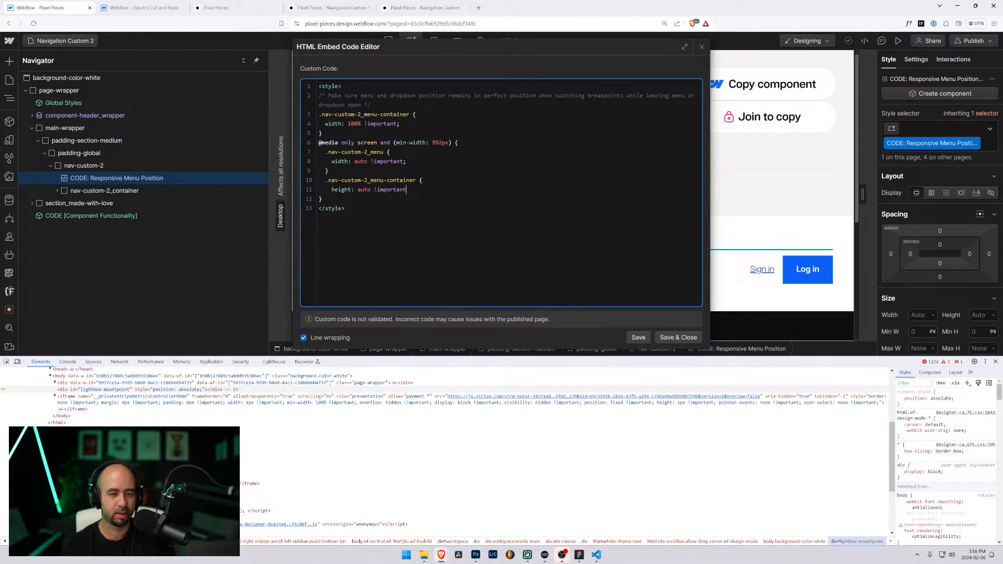
type(";")
key("Return")
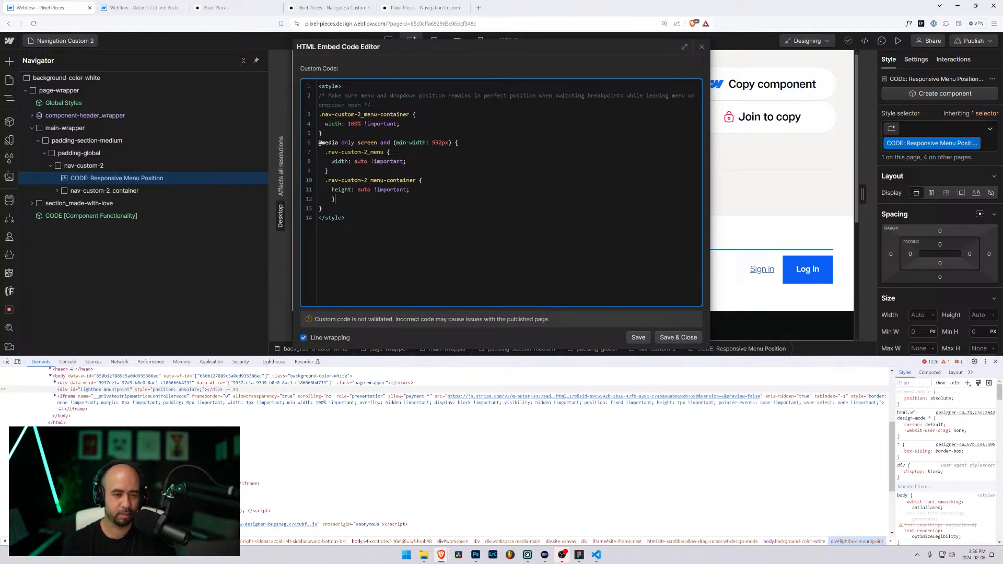
type("}")
key("Left")
key("BackSpace")
key("BackSpace")
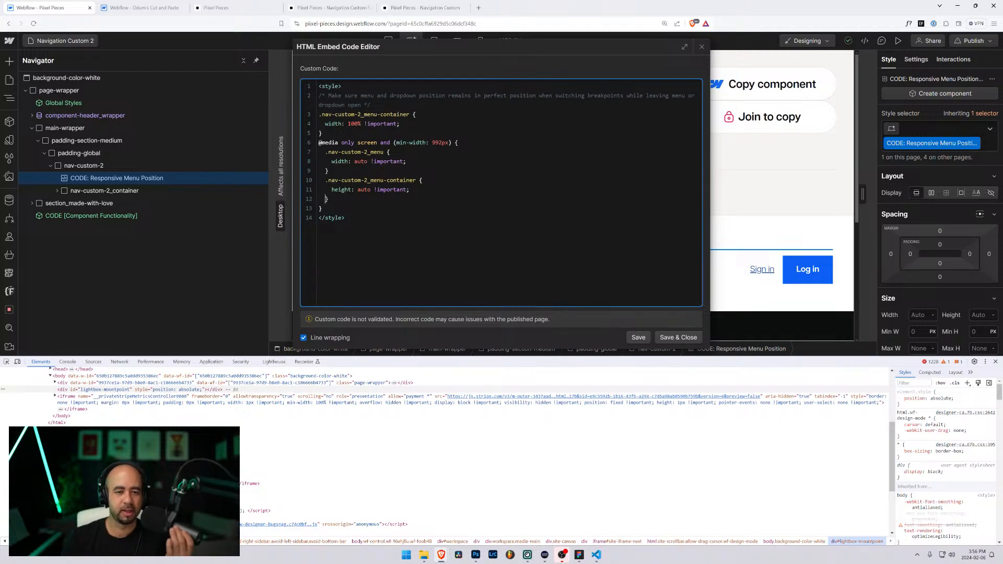
left_click_drag(451, 143, 394, 143)
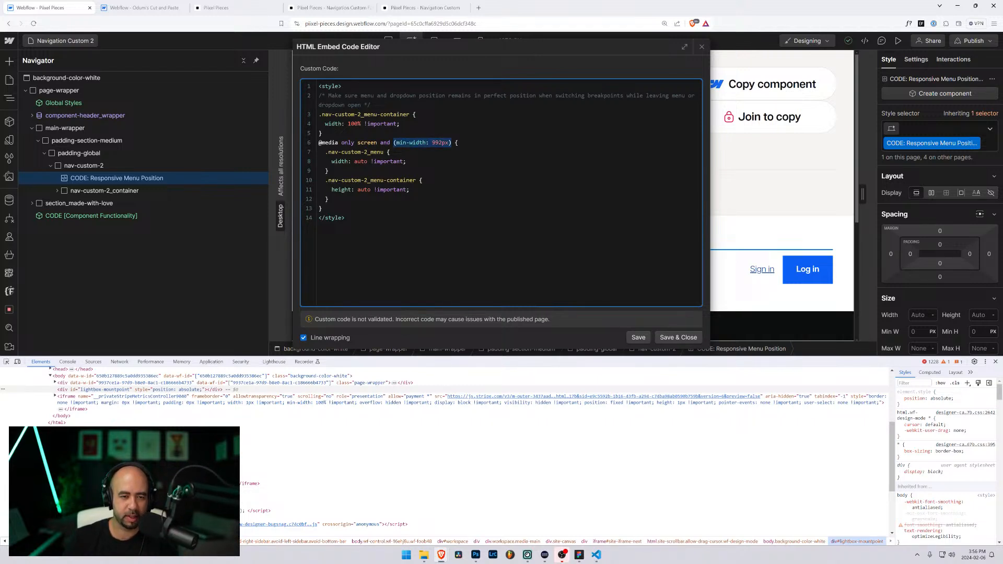
left_click(328, 199)
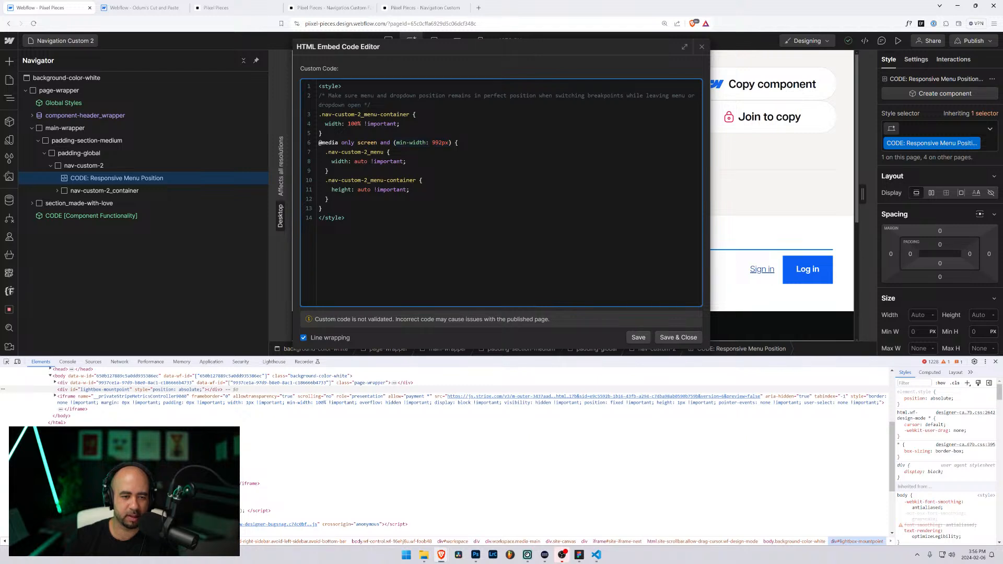
left_click(678, 337)
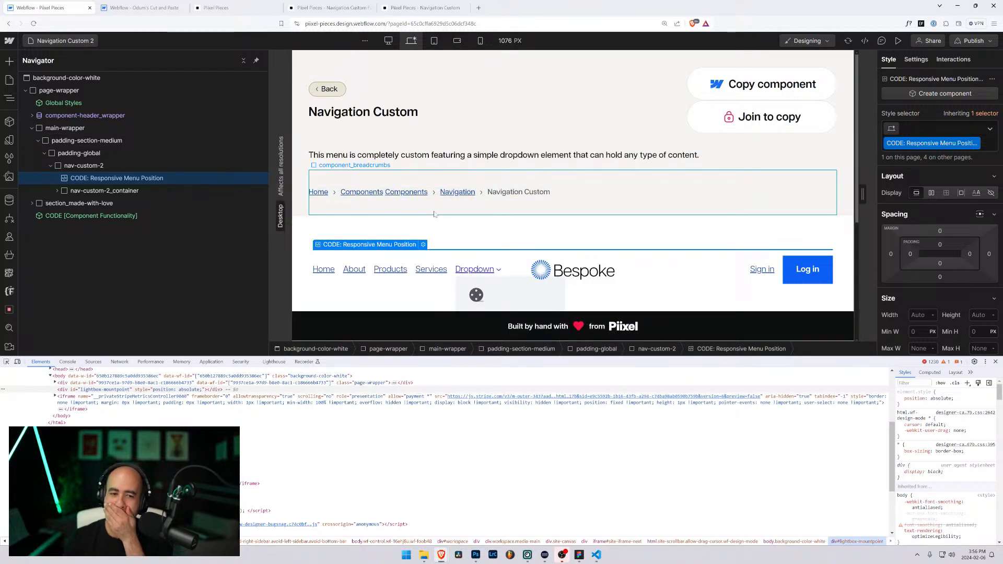
Step: Preview the page and drag its width down to tablet and back to desktop
left_click(897, 41)
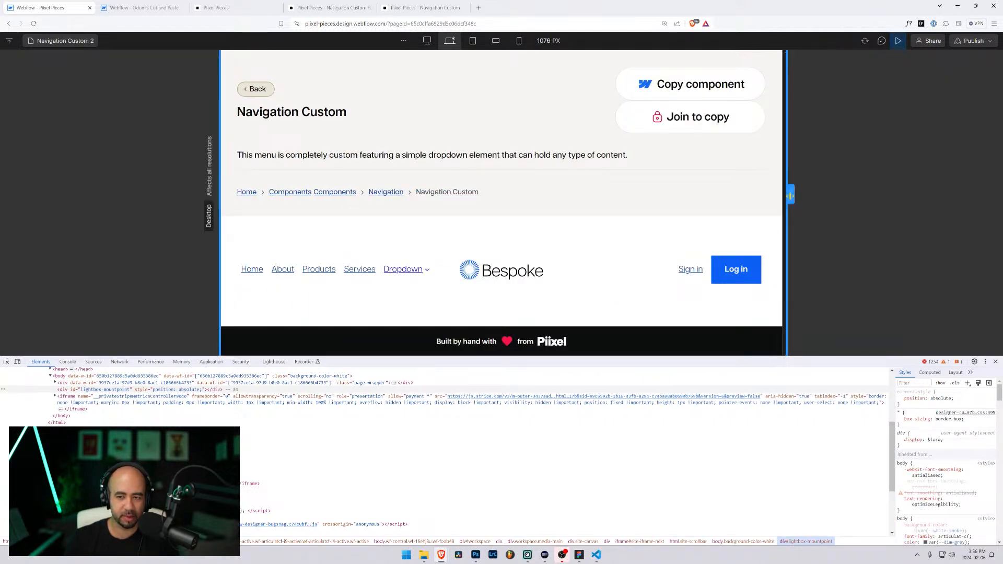
left_click_drag(791, 194, 729, 194)
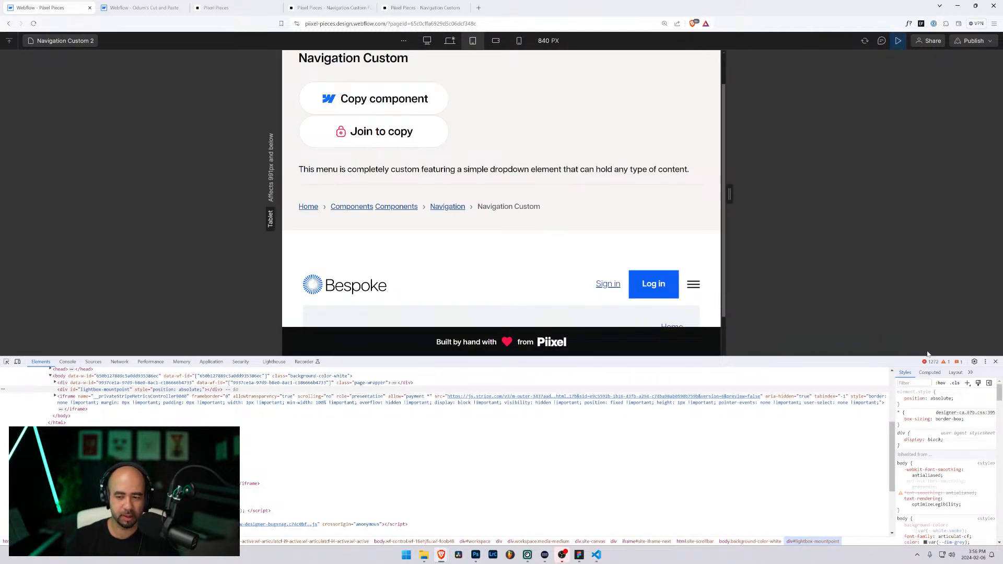
scroll(486, 274, "down", 1)
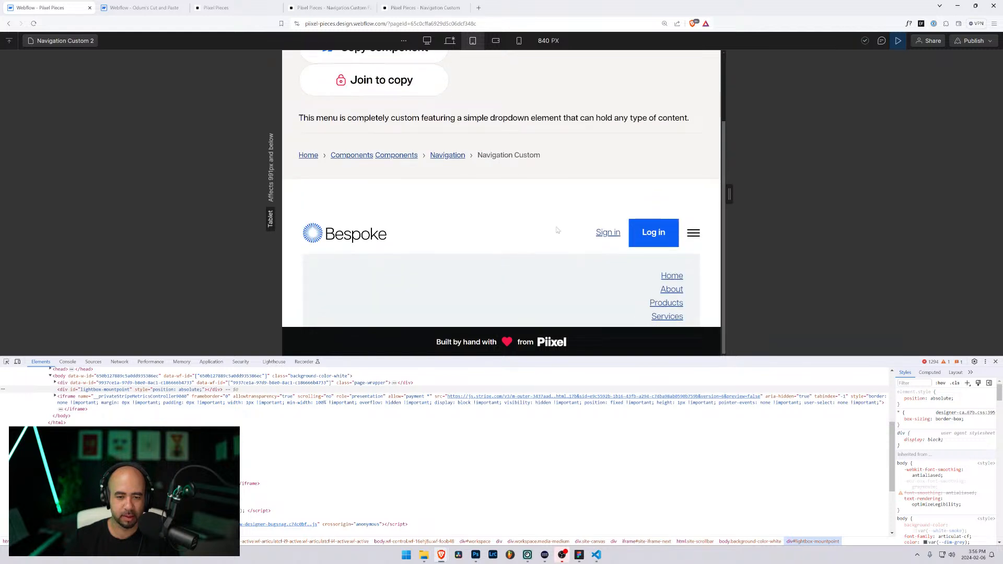
left_click_drag(729, 195, 790, 195)
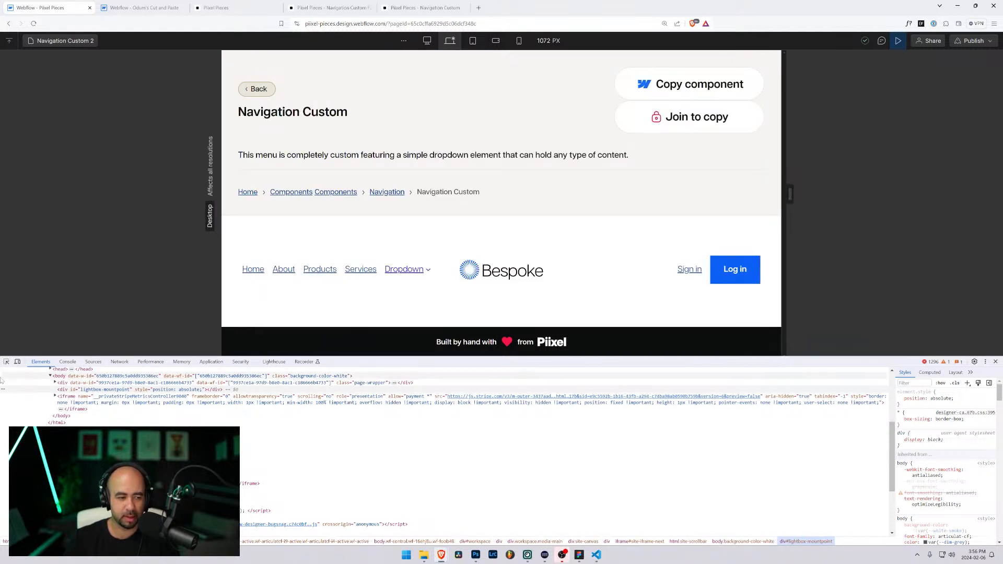
Step: Inspect nav-custom-2_menu-container, narrow the preview to 840 px, and toggle the mobile menu
left_click(7, 362)
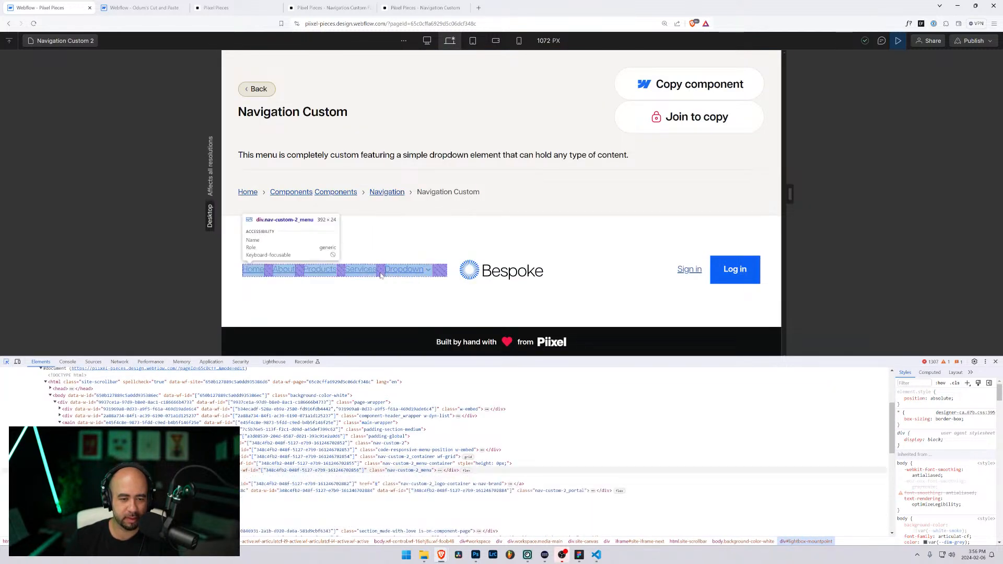
left_click(379, 275)
left_click(409, 450)
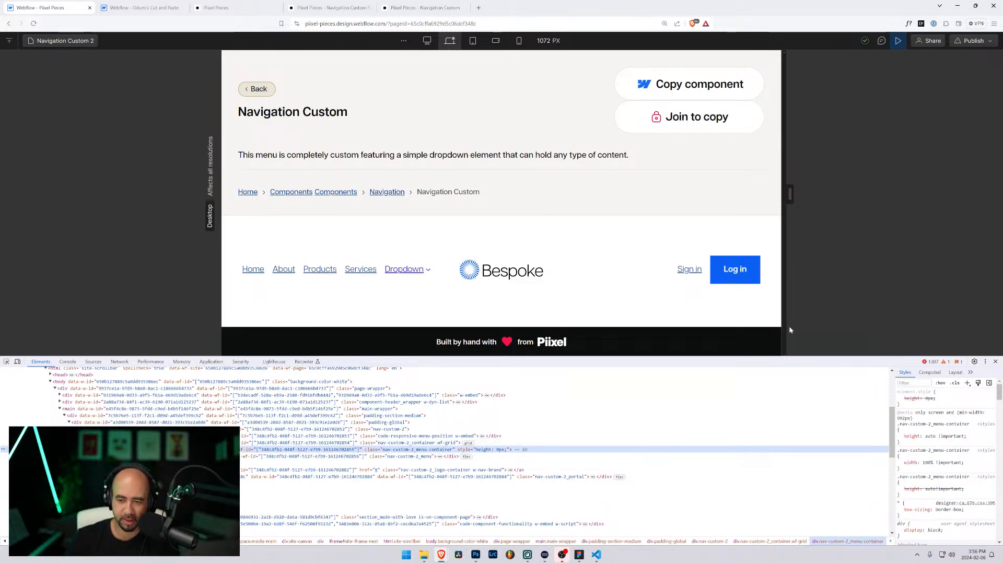
left_click_drag(791, 195, 757, 199)
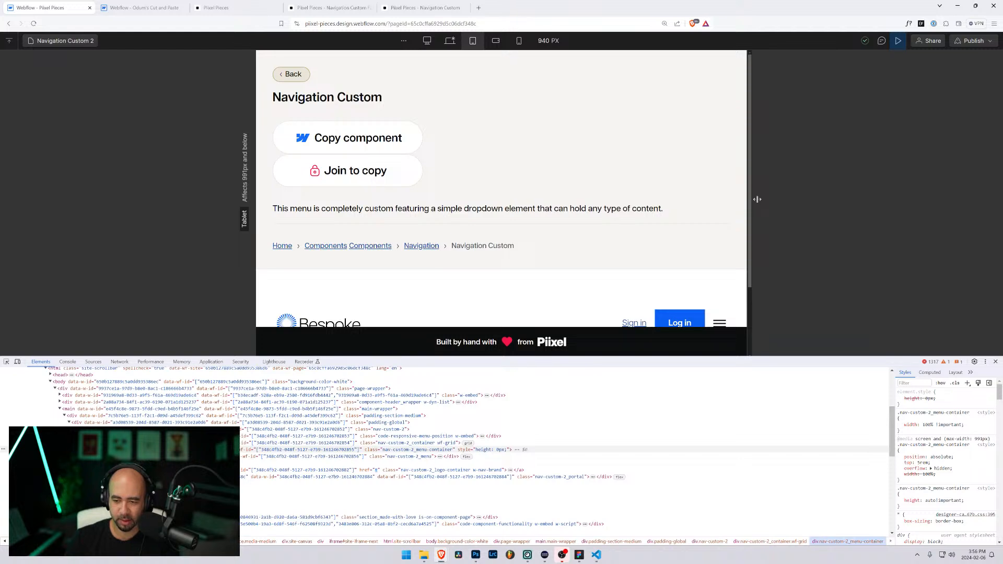
scroll(679, 235, "down", 2)
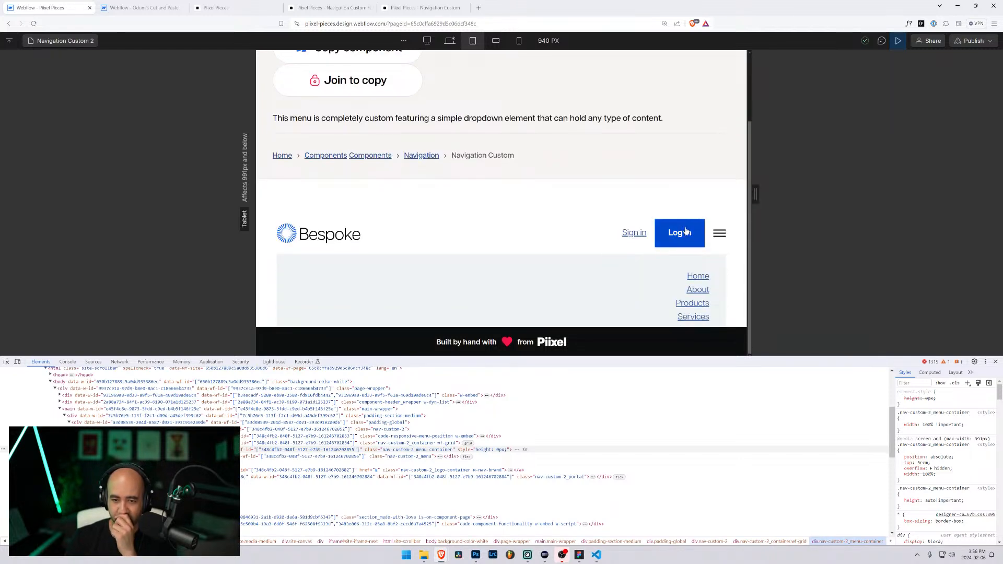
left_click(719, 233)
left_click(719, 233)
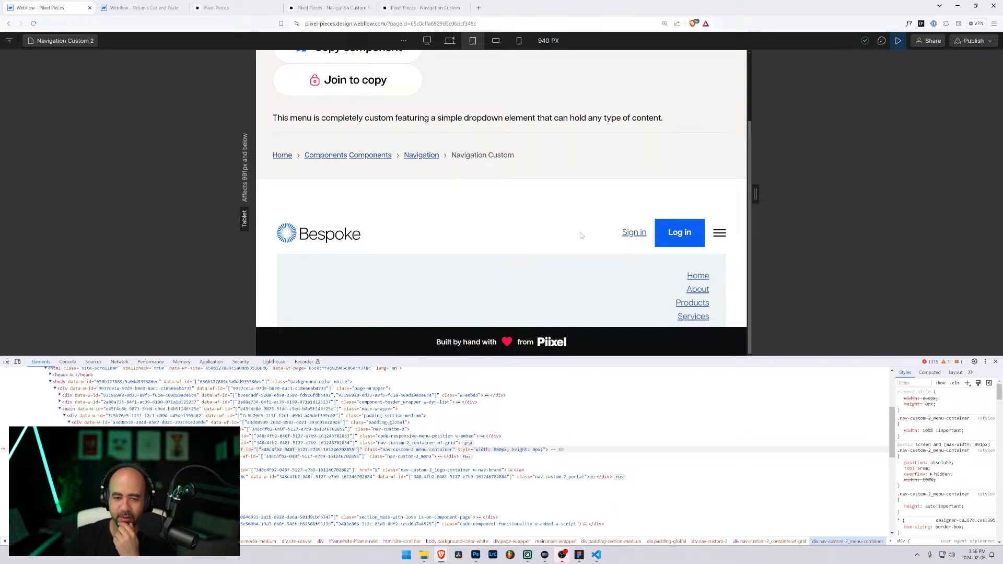
Step: Resize the preview area and open and close the tablet mobile menu several times
left_click_drag(831, 357, 831, 469)
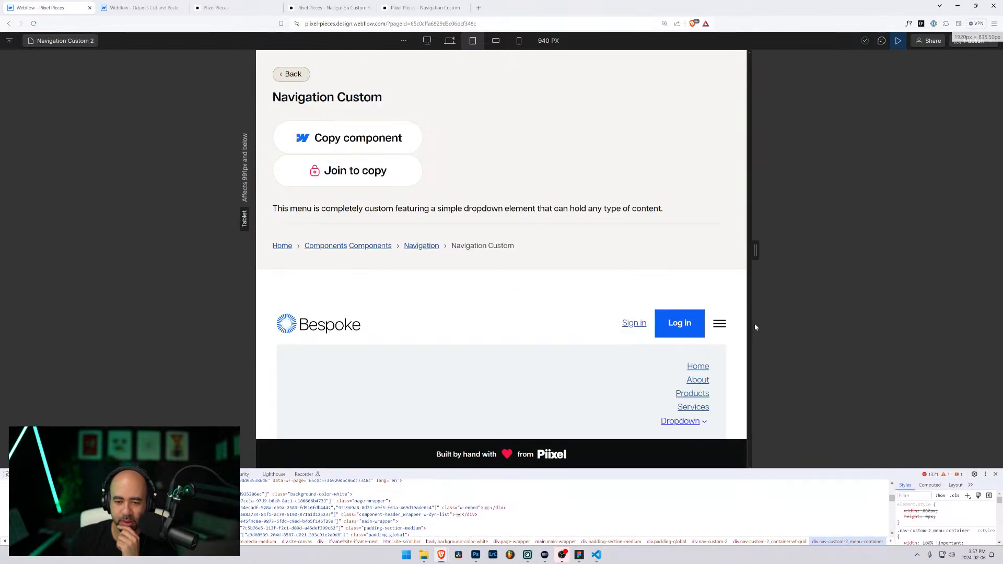
left_click(720, 324)
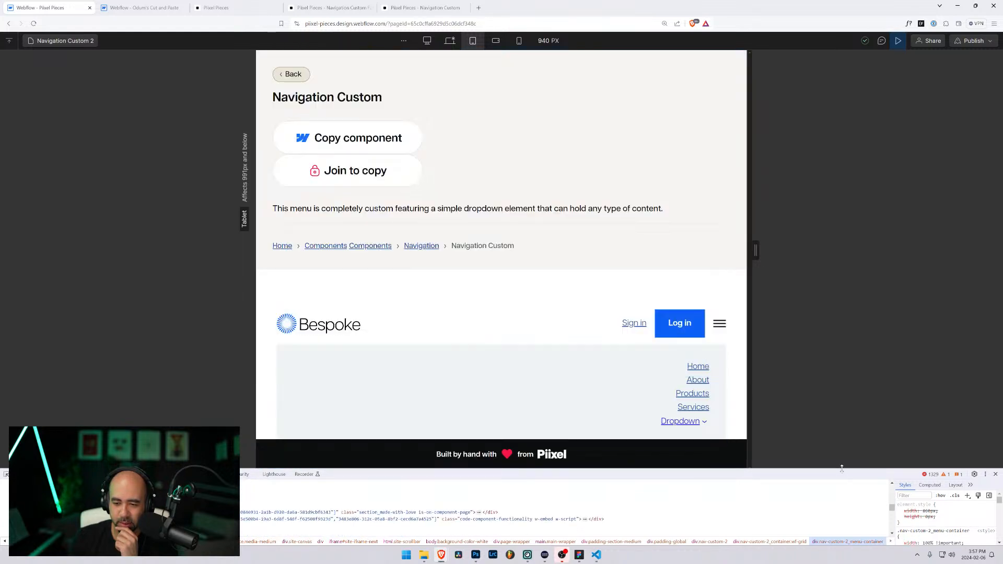
left_click_drag(834, 470, 834, 387)
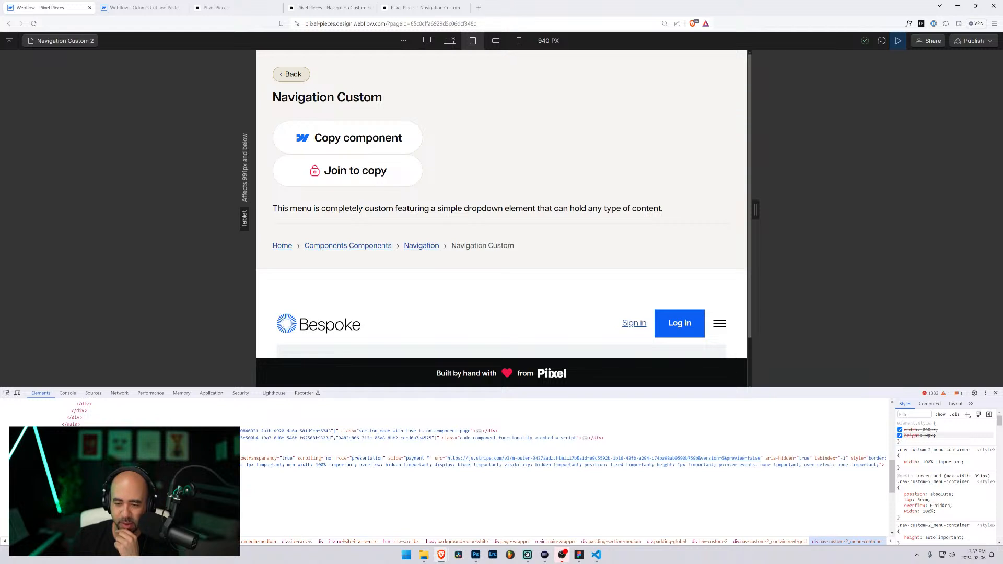
scroll(720, 300, "down", 2)
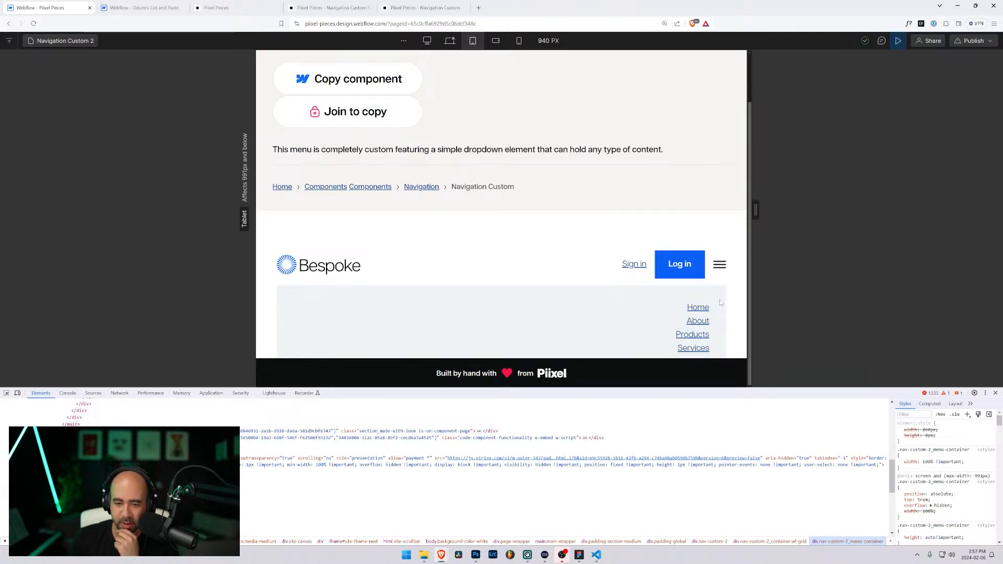
left_click(720, 264)
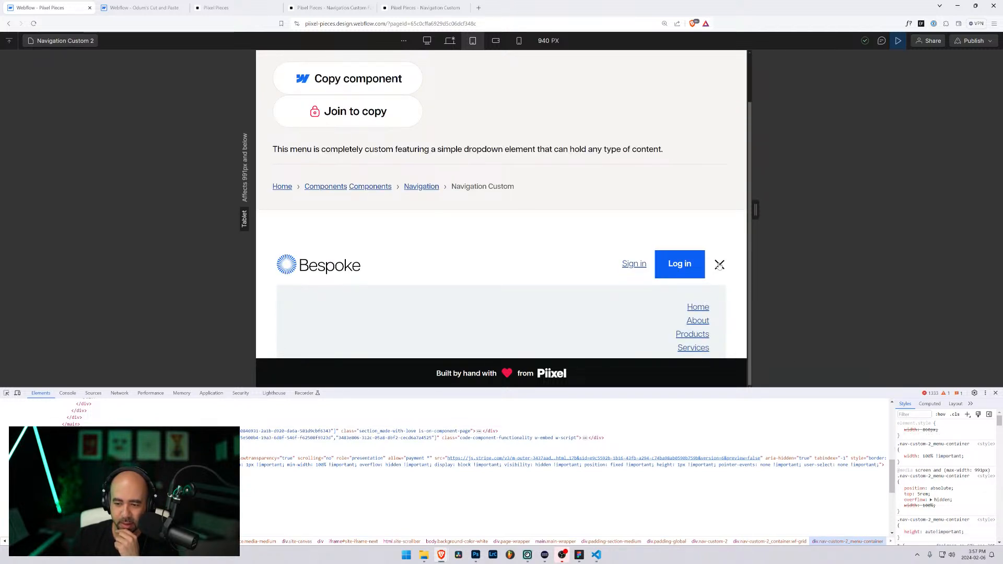
left_click(719, 264)
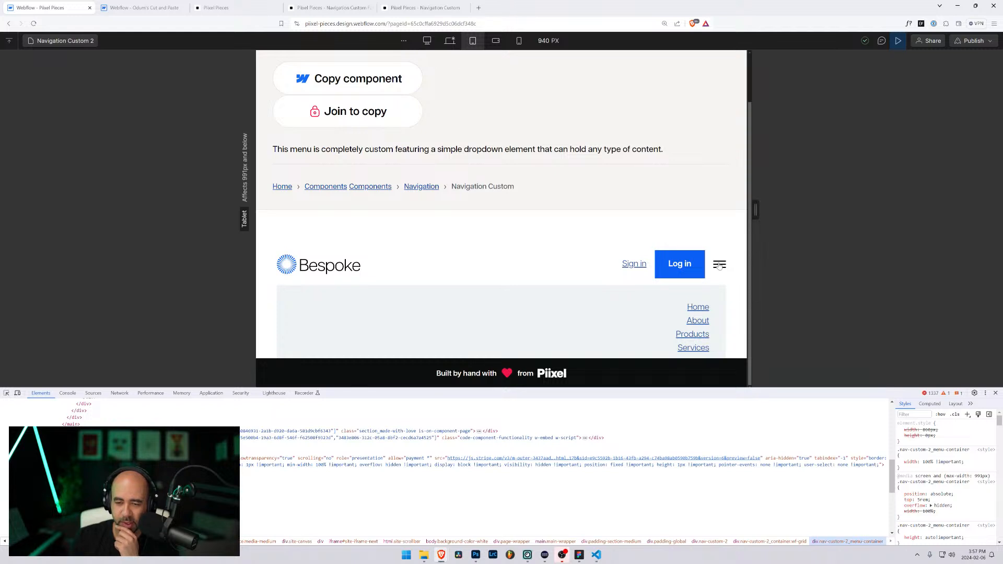
left_click(720, 265)
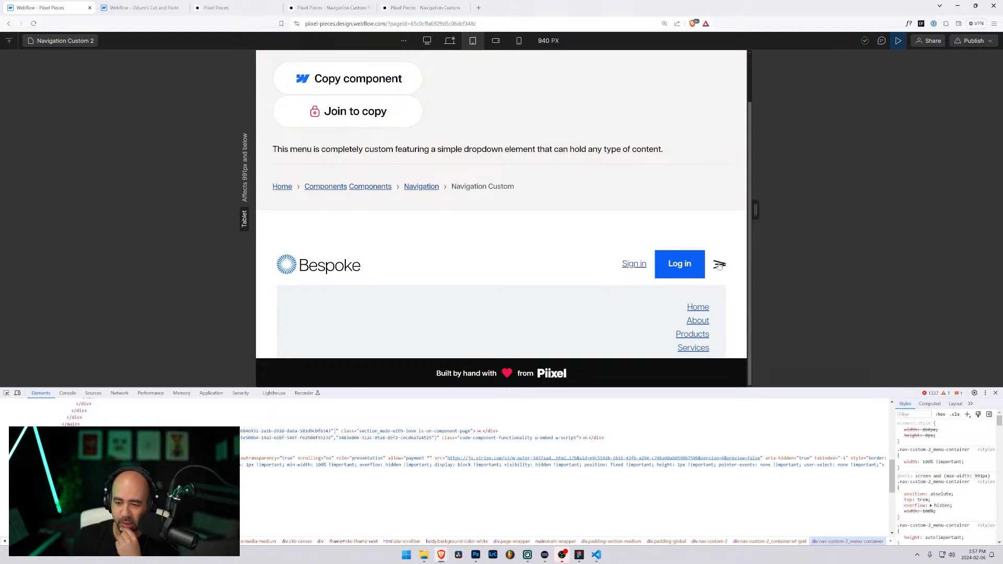
left_click(719, 264)
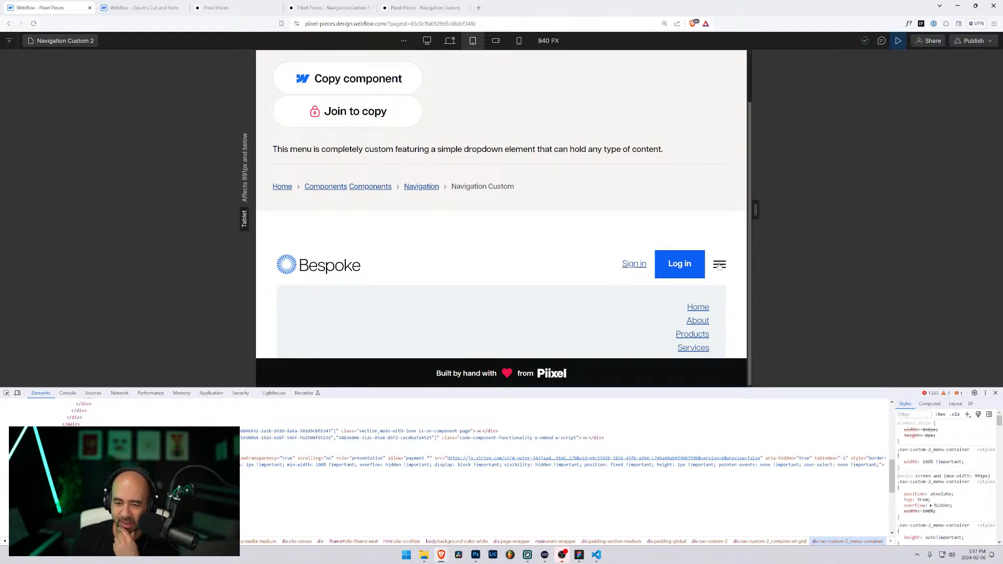
left_click(719, 265)
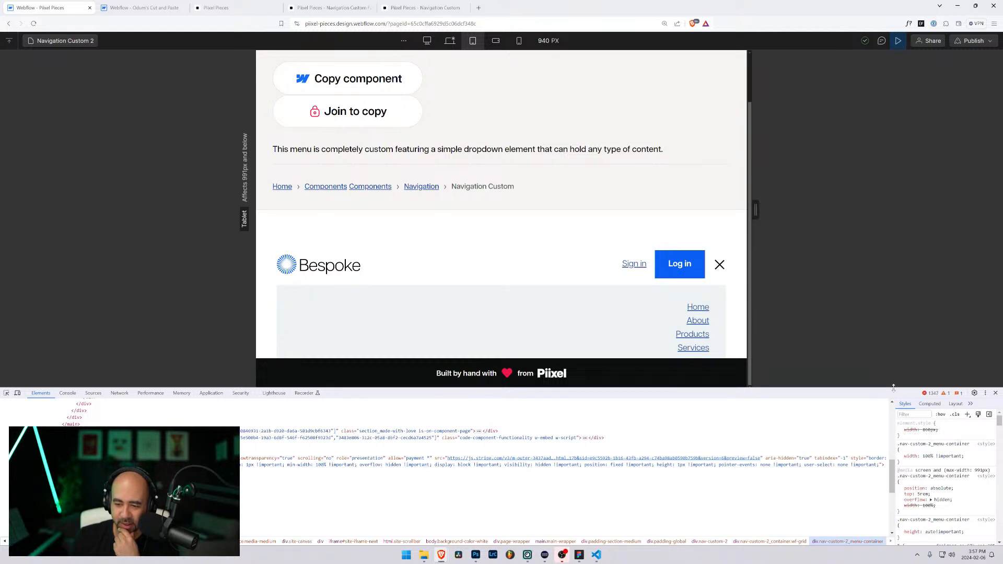
scroll(940, 494, "down", 2)
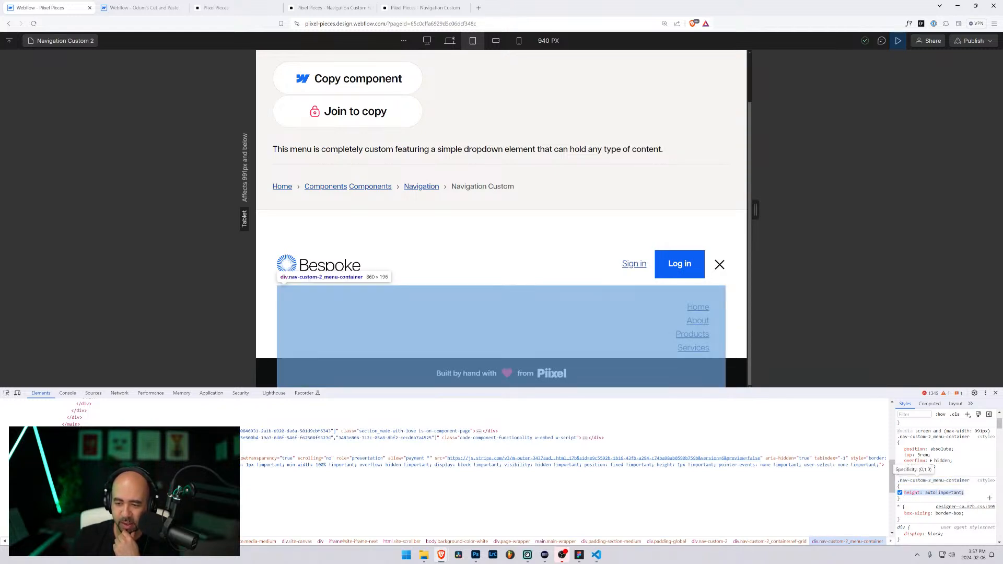
Step: Untick the height: auto !important rule to test it, then switch to the Odum's Cut and Paste project
left_click(899, 493)
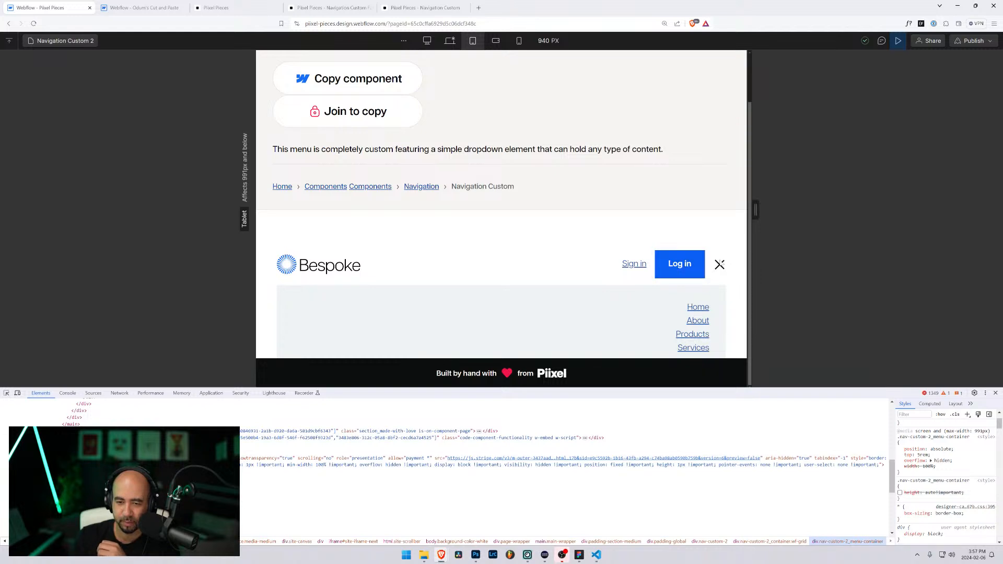
left_click(720, 264)
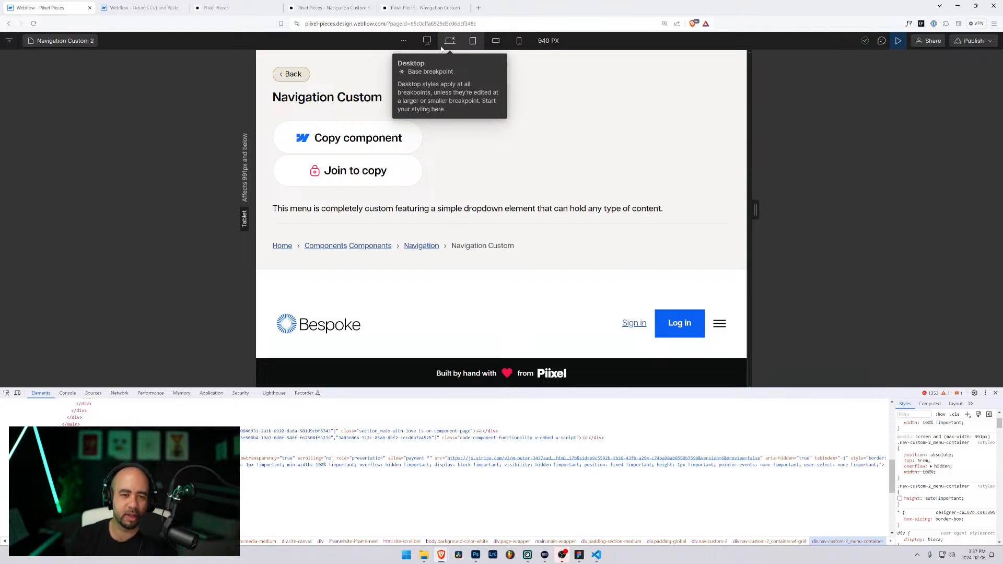
left_click(153, 4)
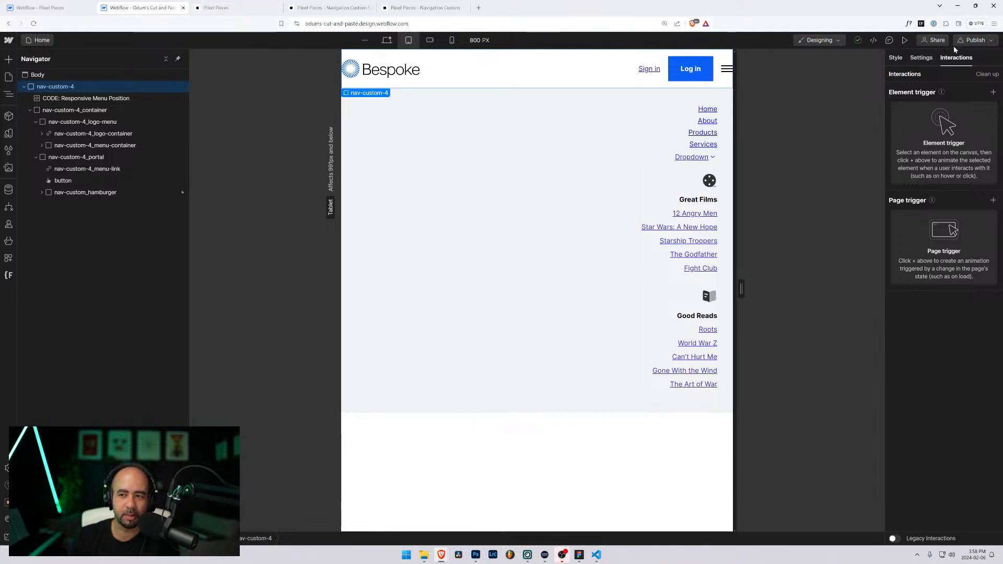
Step: Check the publish options without publishing, then view the nav at 768 px tablet and desktop widths
left_click(989, 42)
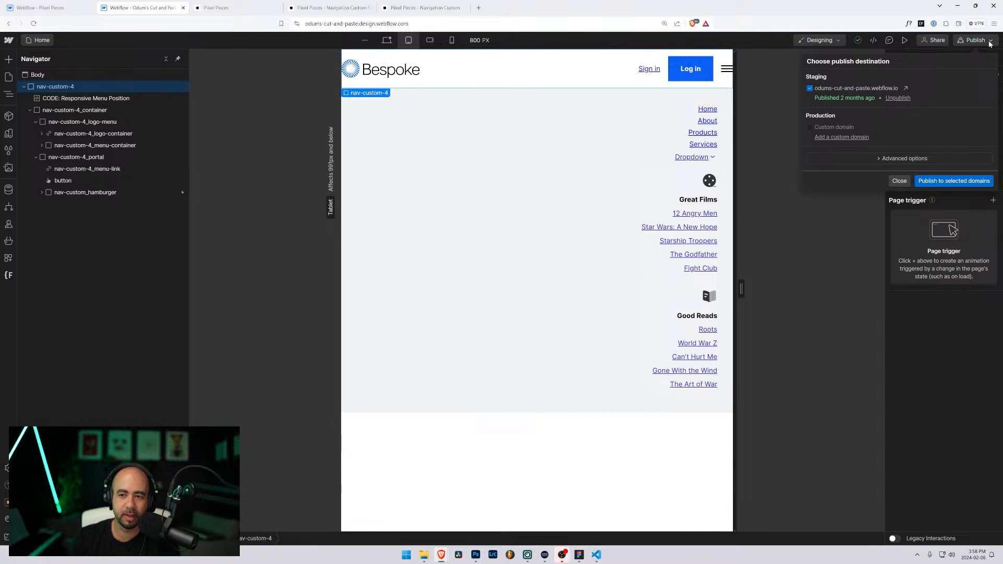
left_click(988, 41)
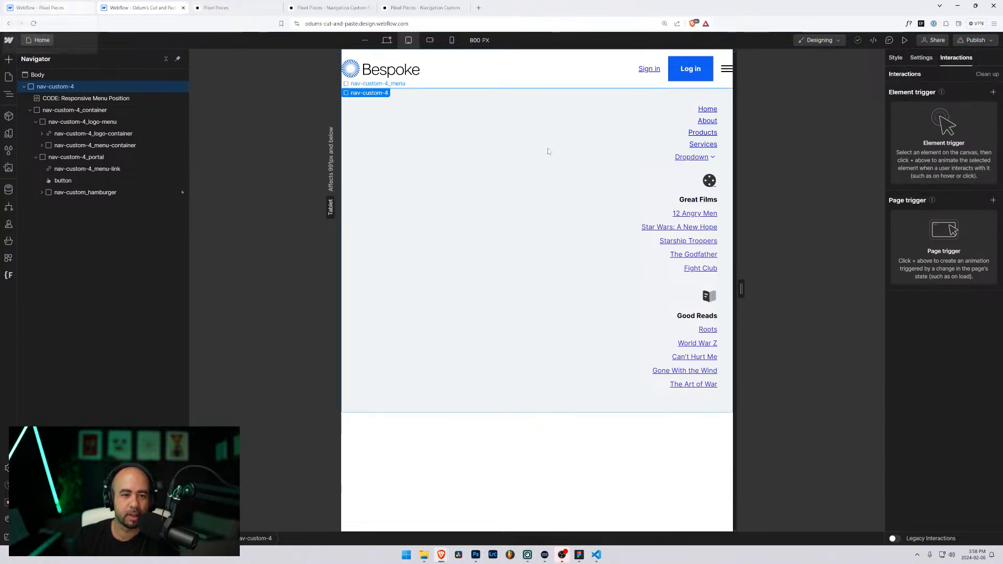
left_click_drag(740, 286, 676, 274)
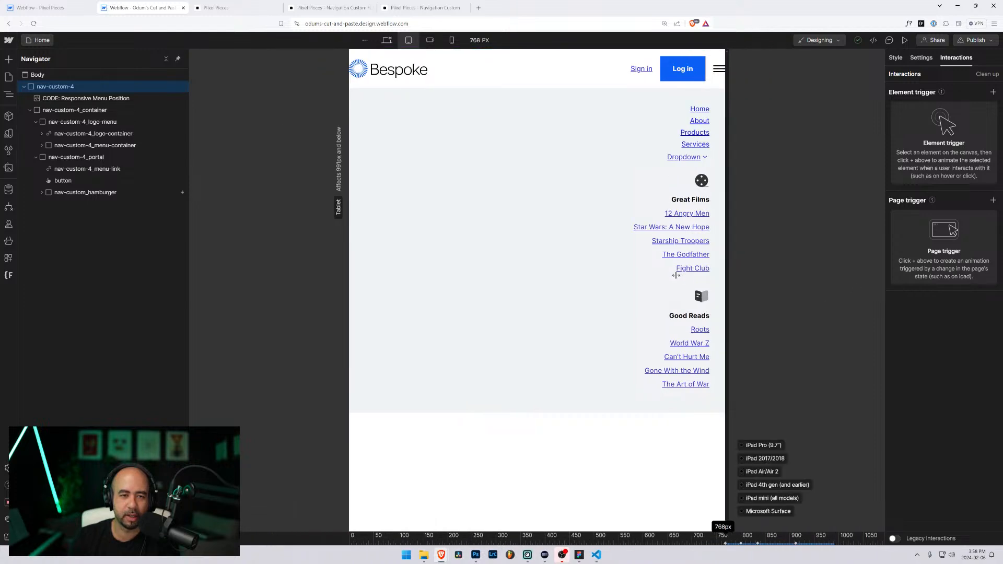
left_click(387, 40)
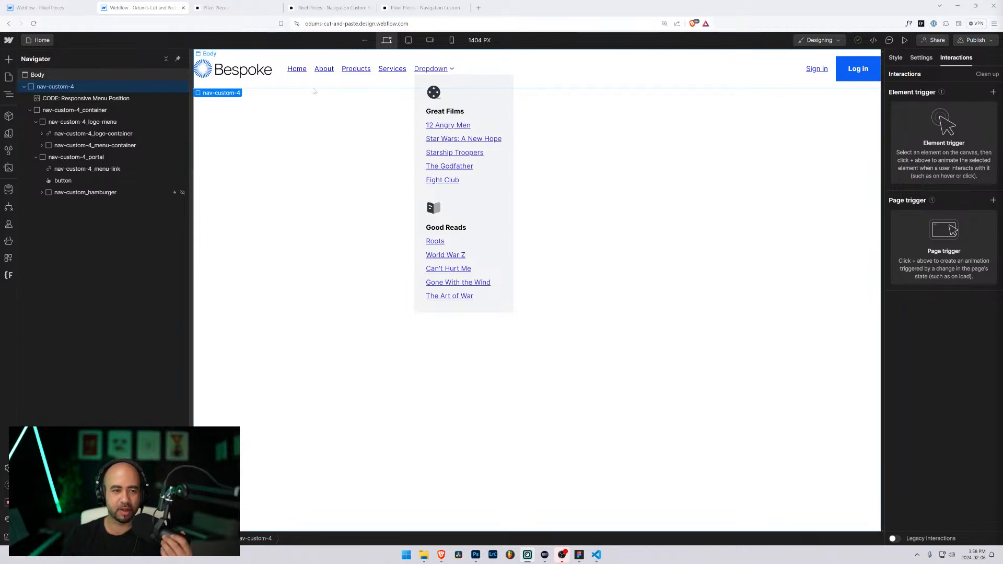
Step: Select the nav-custom-4_menu element and the page Body, then return to the Pixel Pieces project
left_click(334, 74)
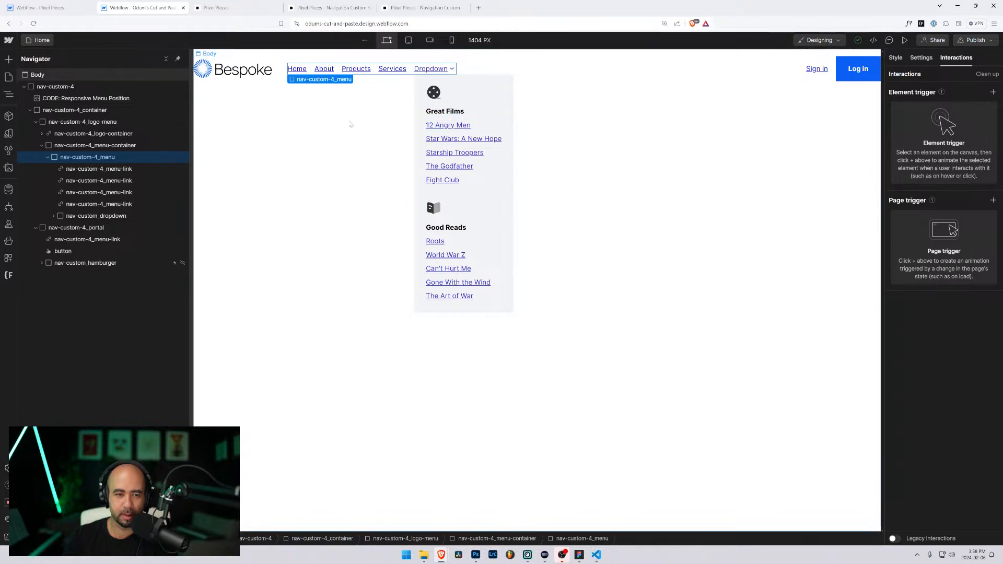
left_click(350, 124)
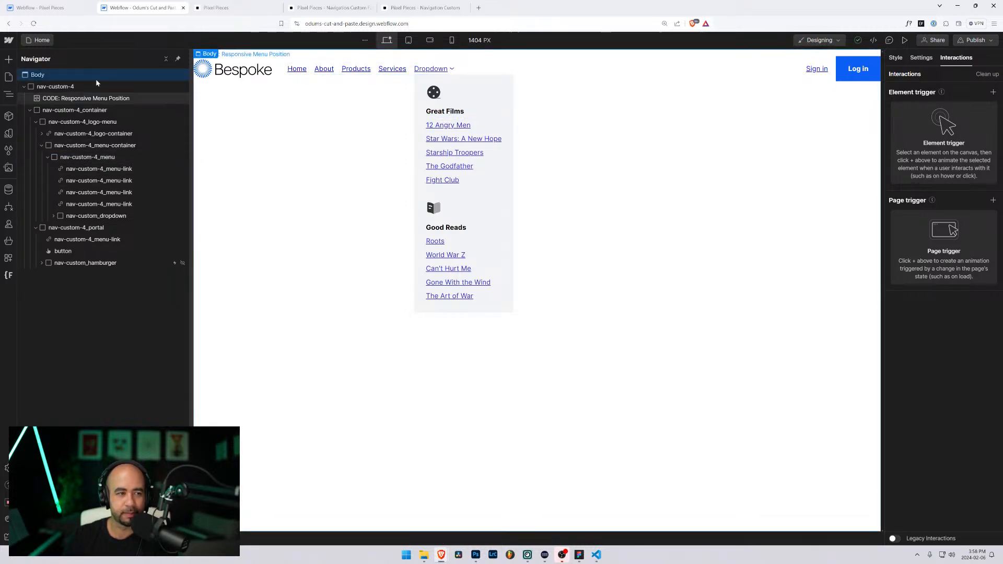
left_click(34, 7)
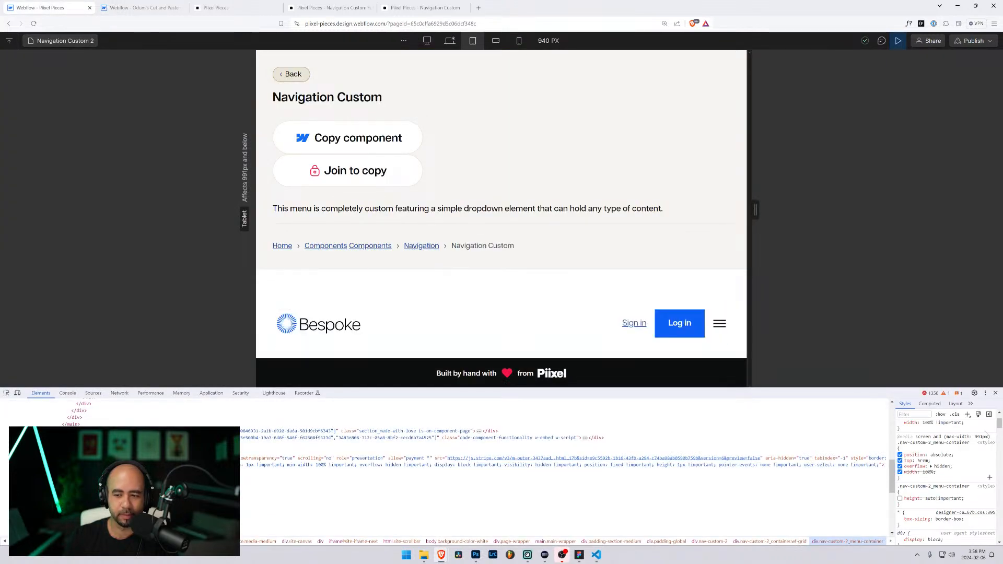
Step: Close developer tools and test the collapsed nav menu opening and closing at tablet width
left_click(995, 393)
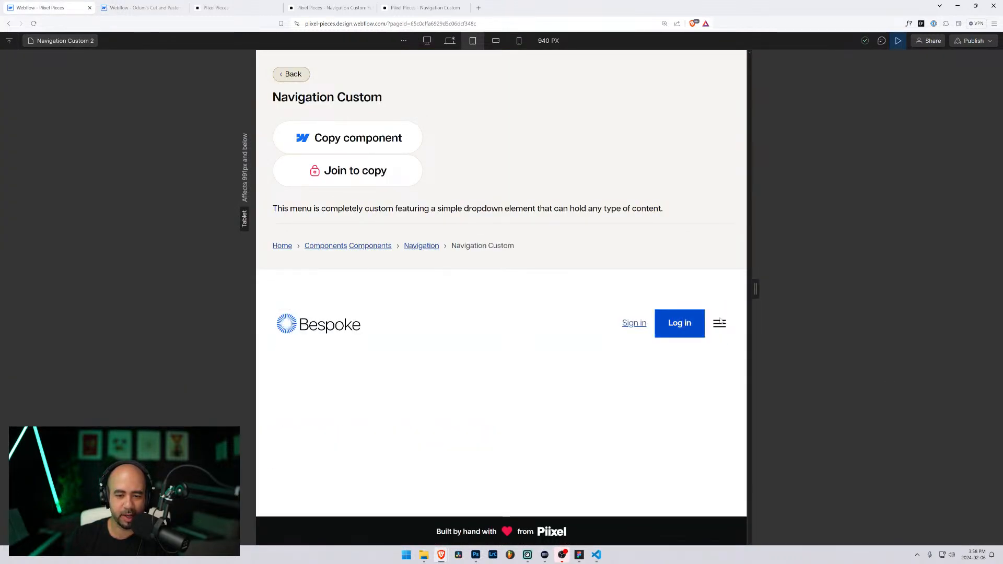
left_click_drag(754, 287, 739, 311)
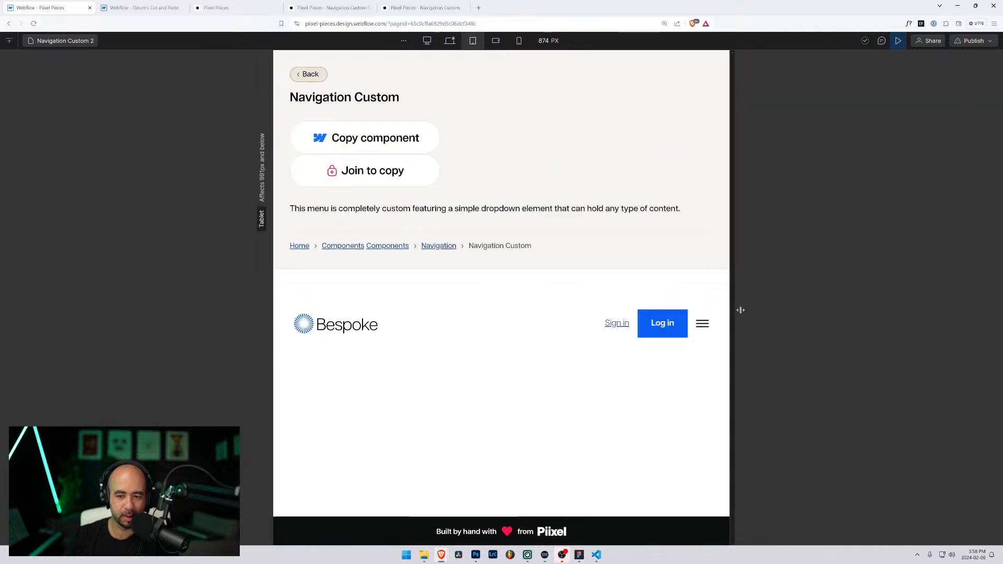
left_click(702, 323)
left_click(701, 325)
left_click_drag(738, 289, 781, 296)
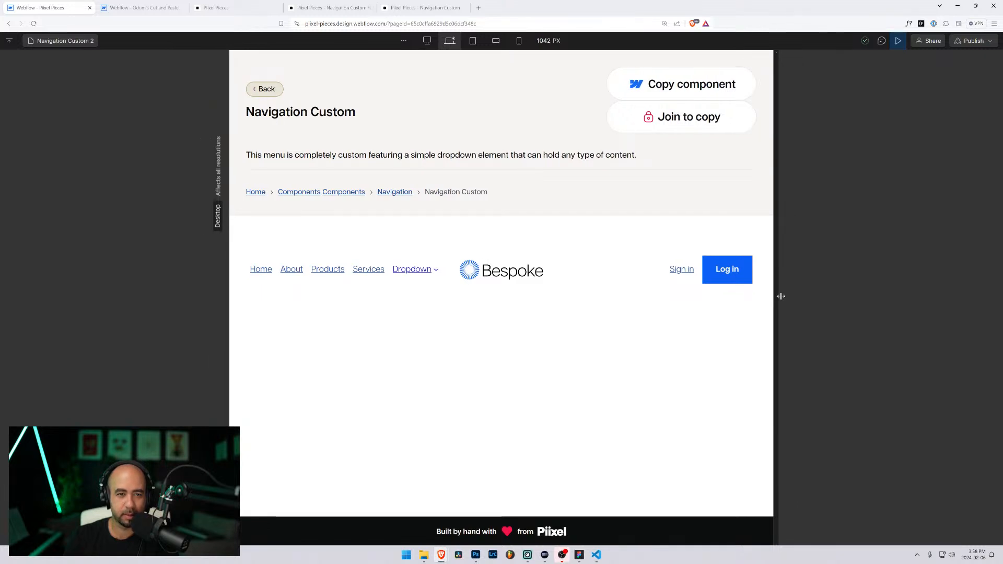
key("shift+1")
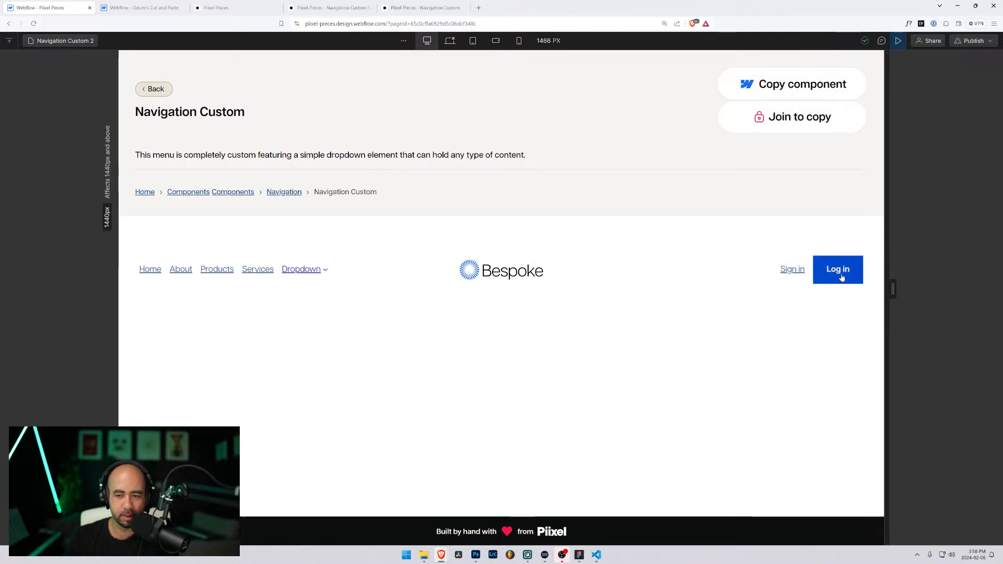
Step: Recheck the tablet menu, then widen to 1048 px desktop and reopen developer tools
left_click_drag(894, 289, 748, 295)
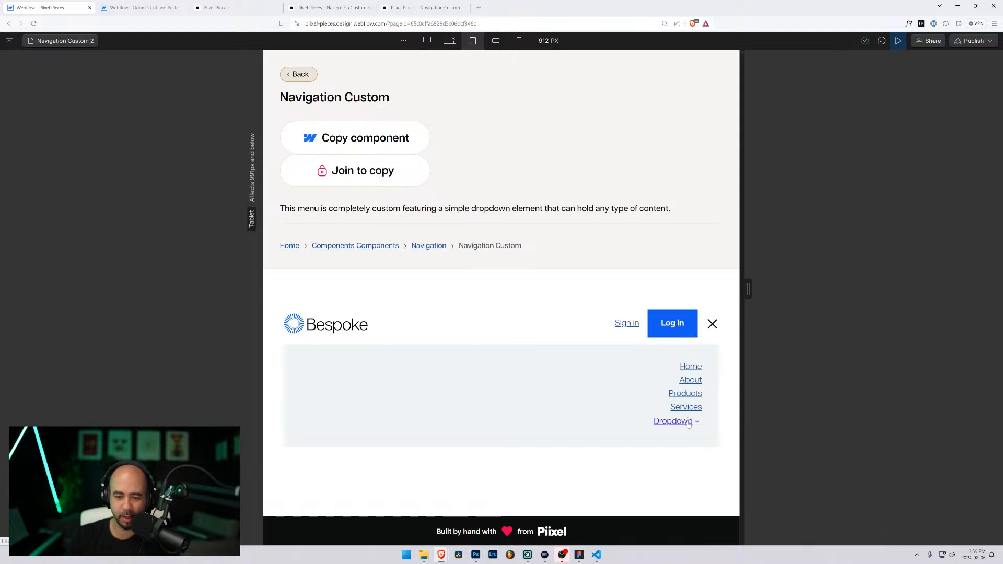
left_click(712, 323)
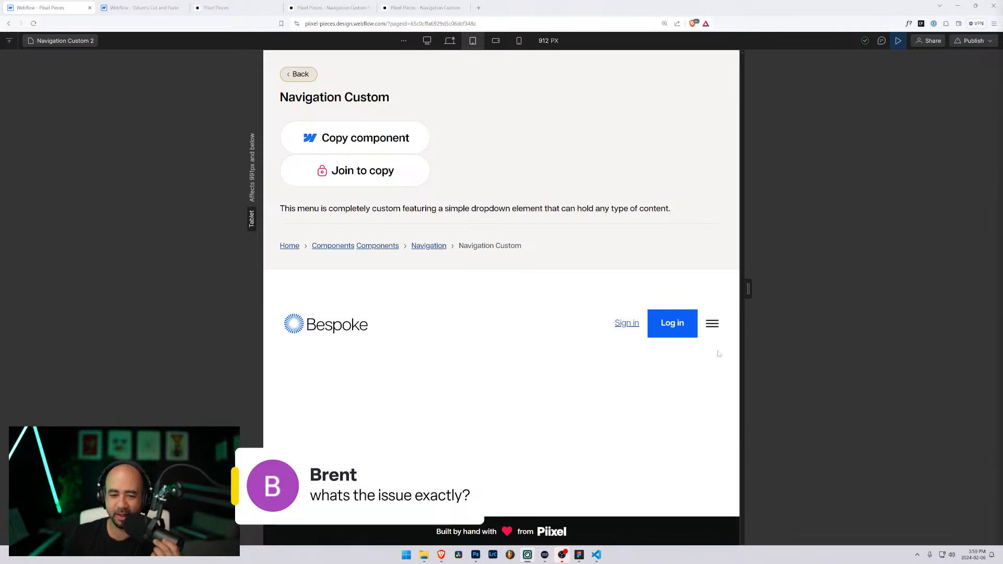
left_click_drag(748, 289, 777, 291)
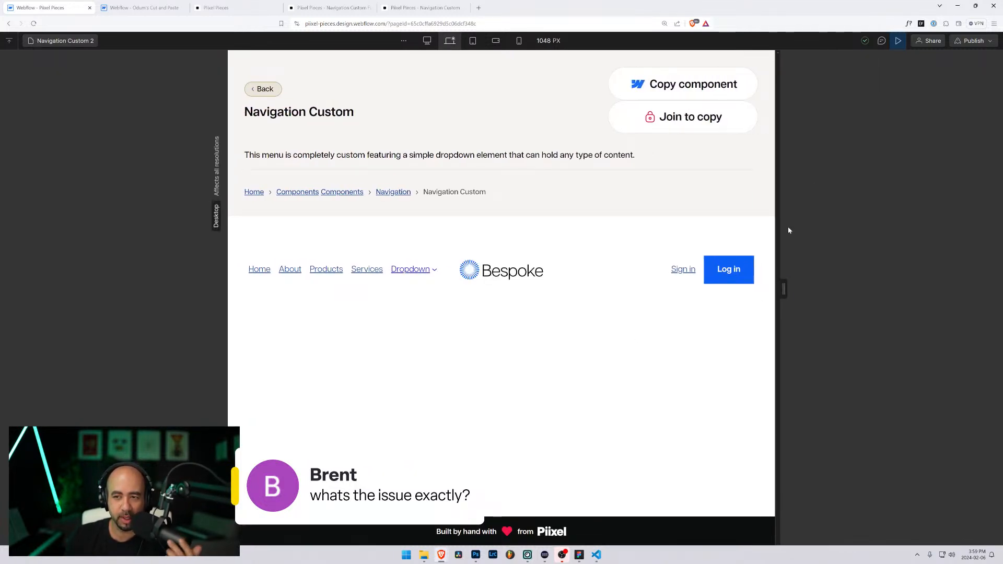
key("ctrl+shift+i")
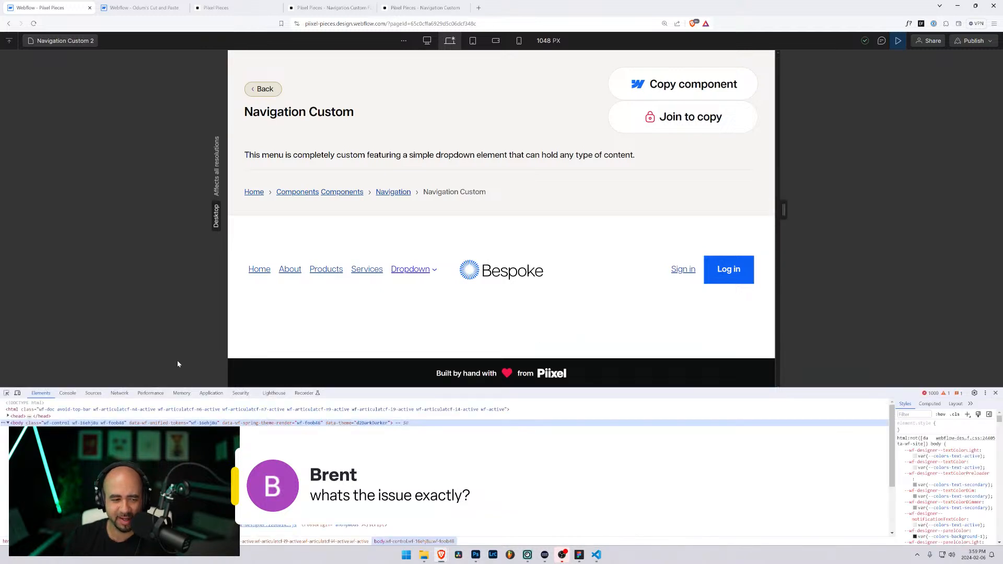
Step: Inspect nav-custom-2_menu-container and disable its height: auto !important rule
left_click(402, 274)
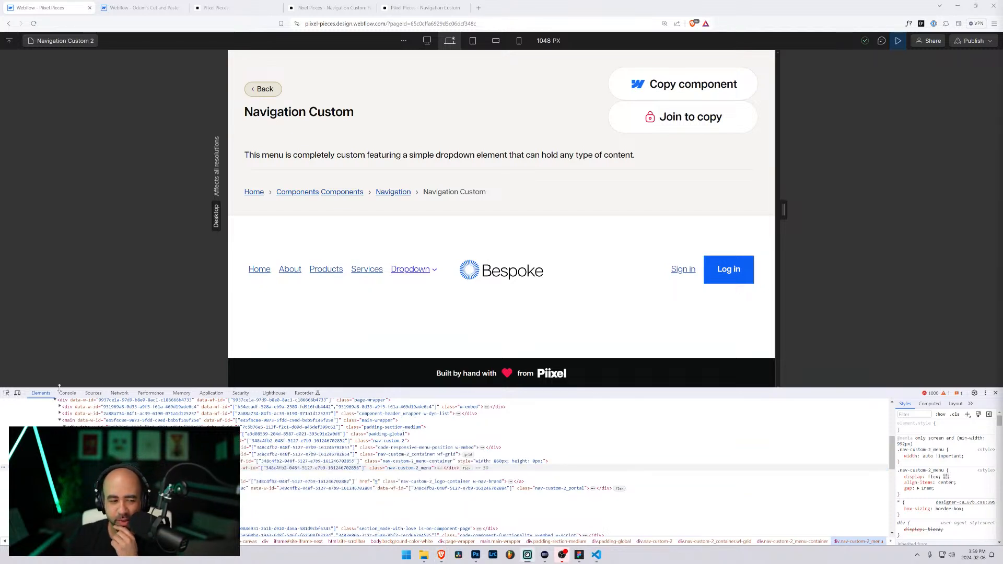
left_click(6, 392)
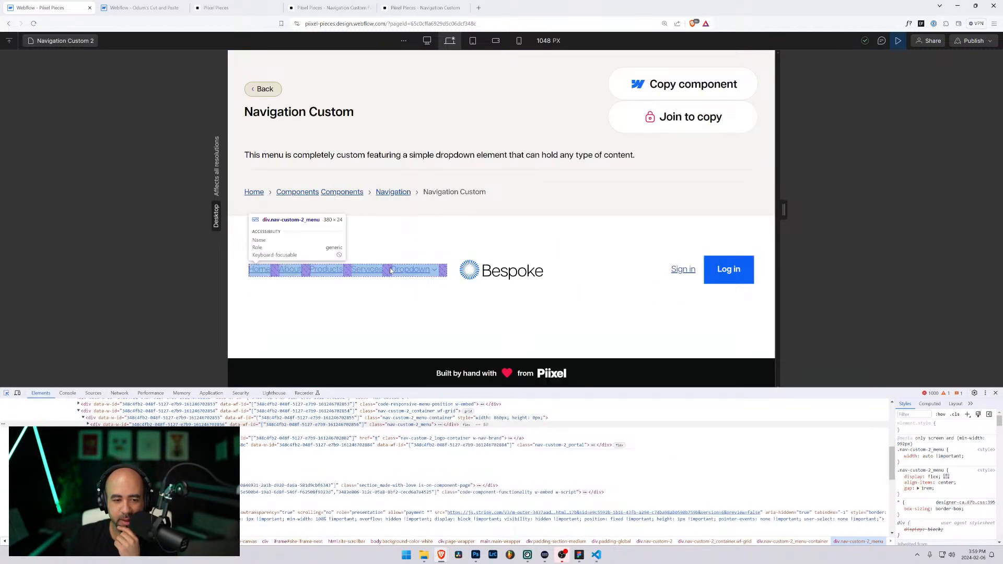
left_click(390, 270)
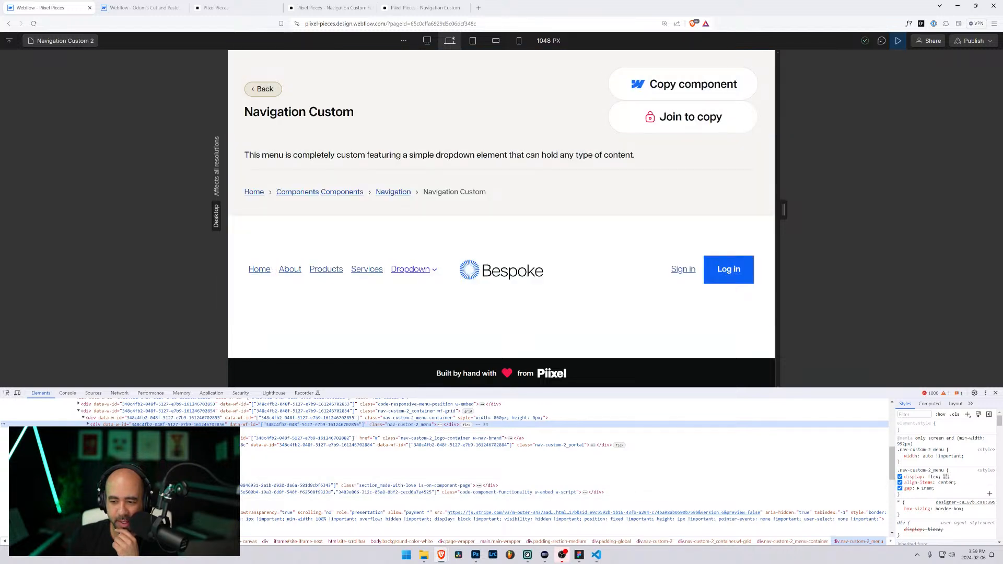
left_click(467, 418)
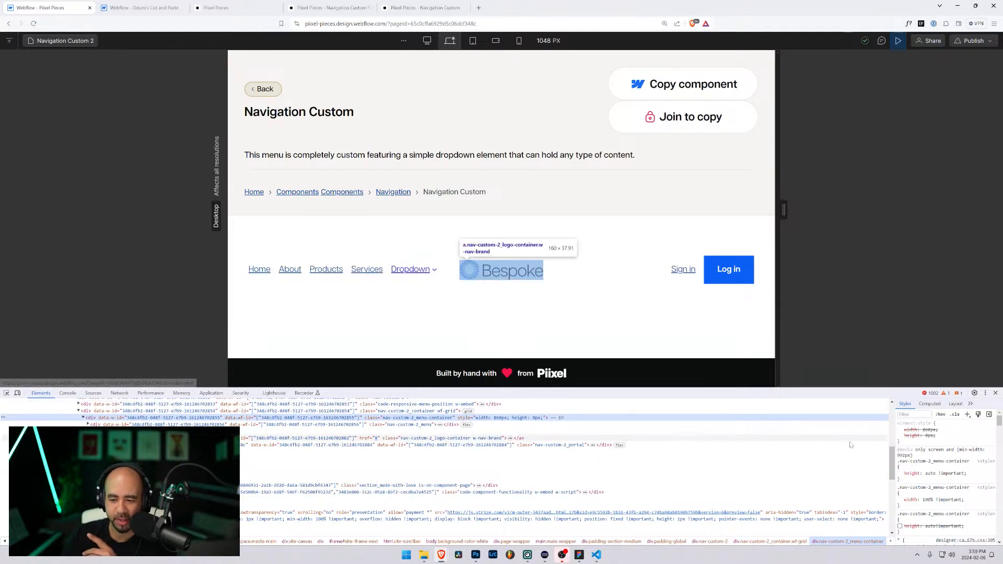
left_click(899, 474)
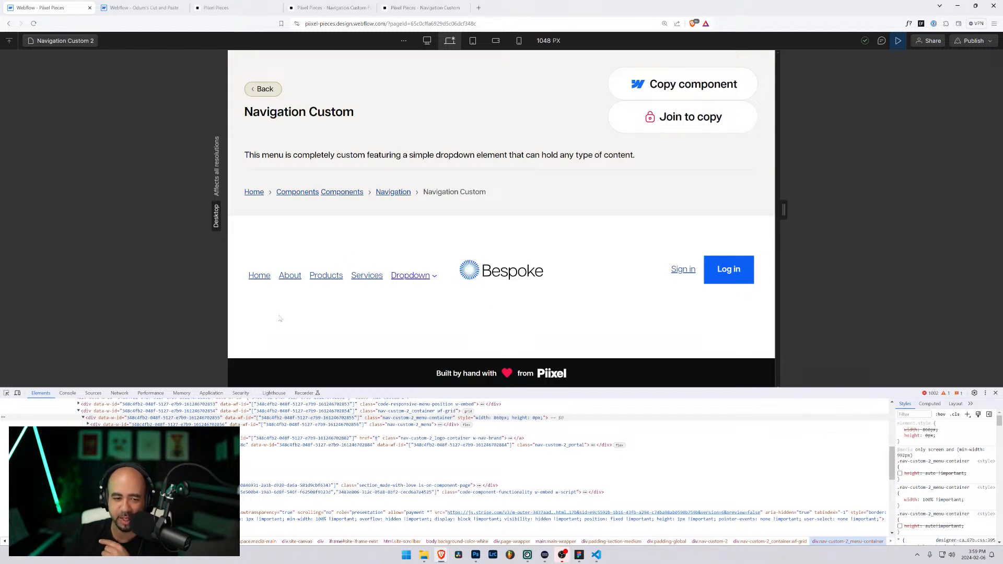
Step: Inspect the nav-custom-2 container grid and menu again, then leave preview
left_click(7, 393)
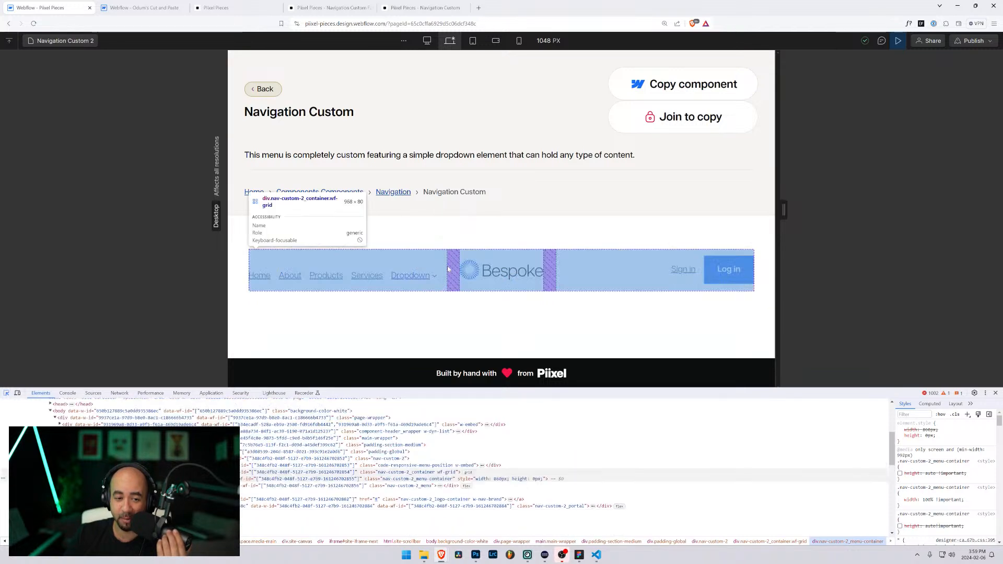
left_click(451, 278)
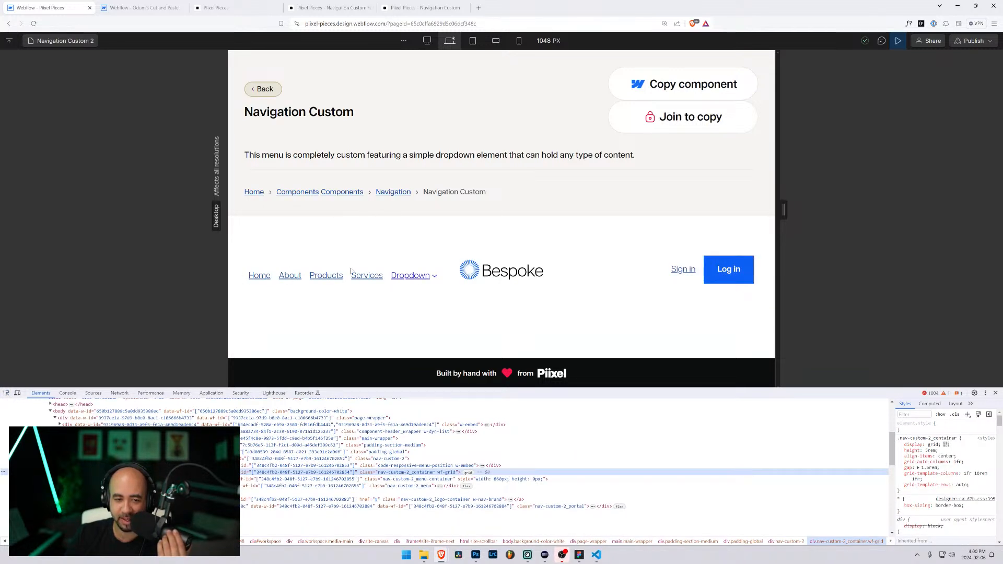
key("ctrl+shift+c")
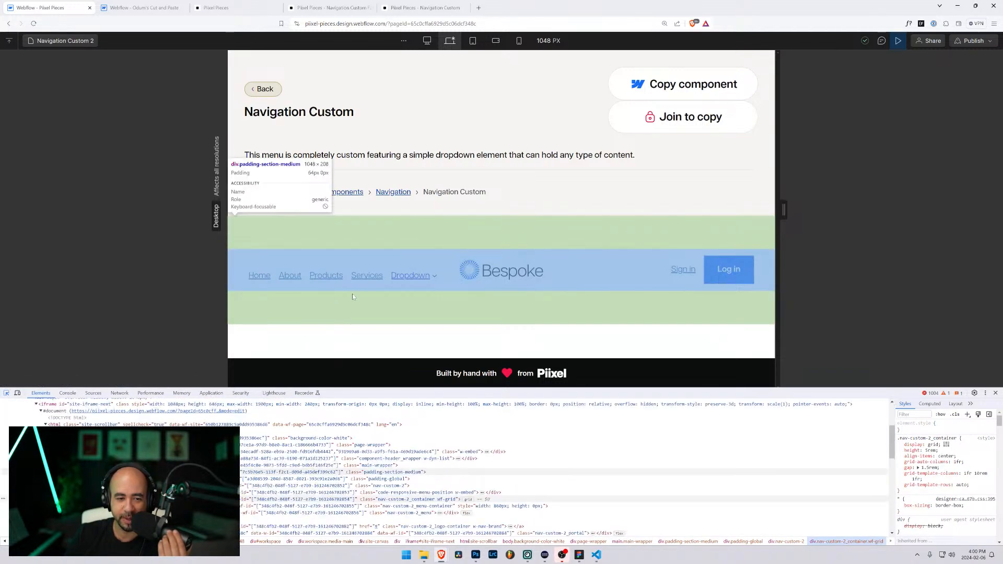
left_click(390, 279)
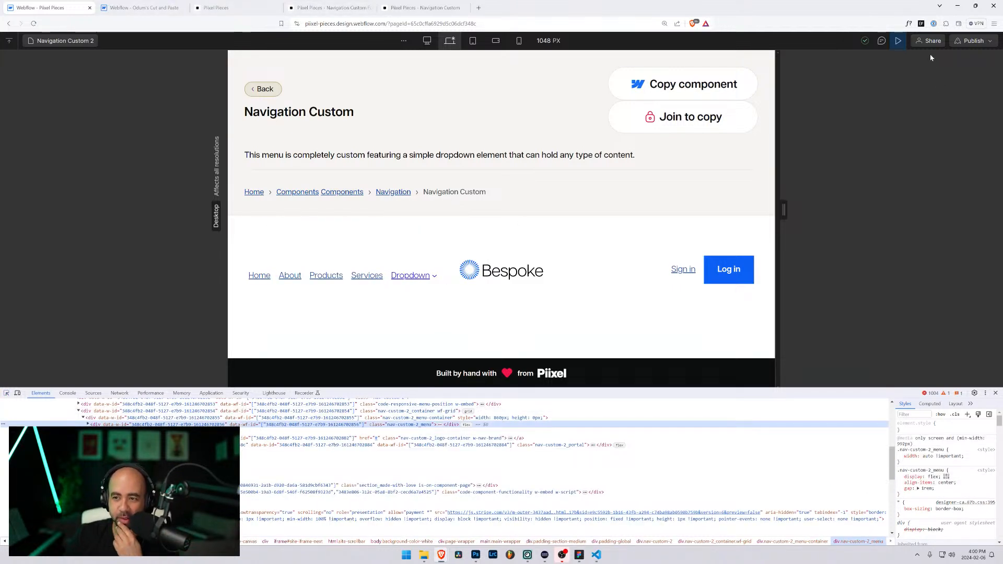
left_click(897, 42)
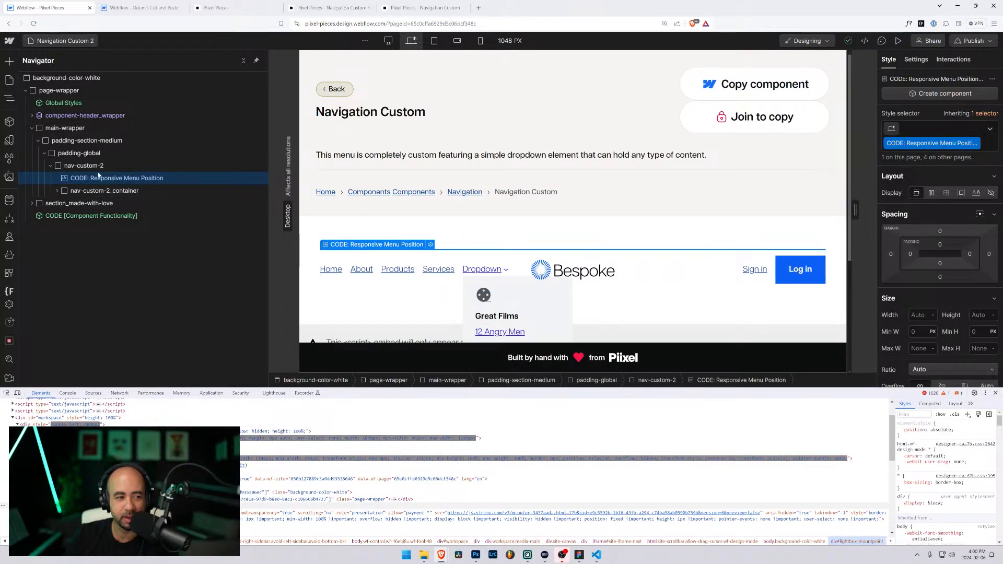
Step: Review the menu-container height rule in the Responsive Menu Position embed's 992px media query, then preview the page
double_click(397, 246)
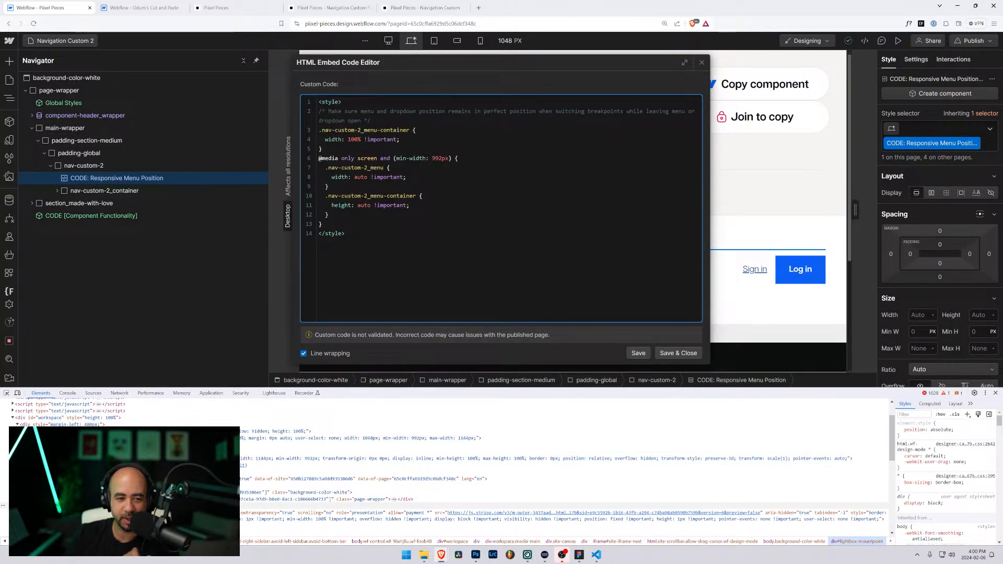
left_click_drag(338, 206, 411, 206)
left_click_drag(330, 215, 315, 193)
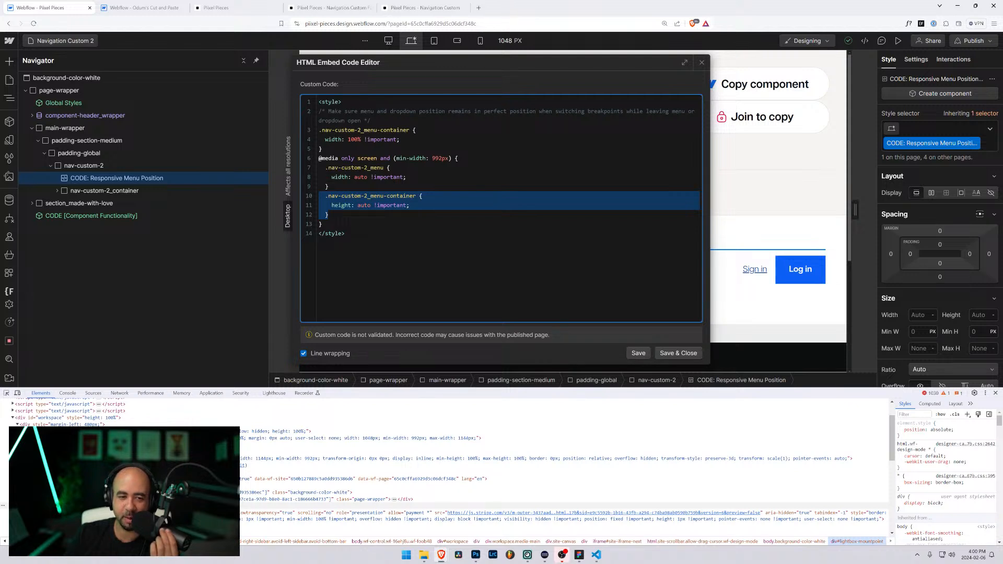
left_click_drag(458, 159, 307, 157)
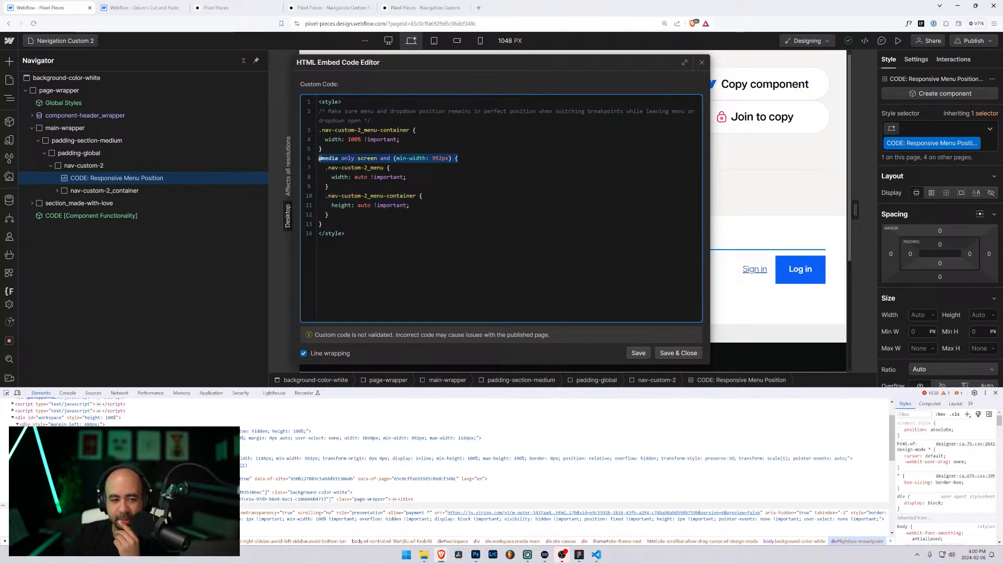
left_click_drag(328, 215, 303, 195)
left_click(328, 215)
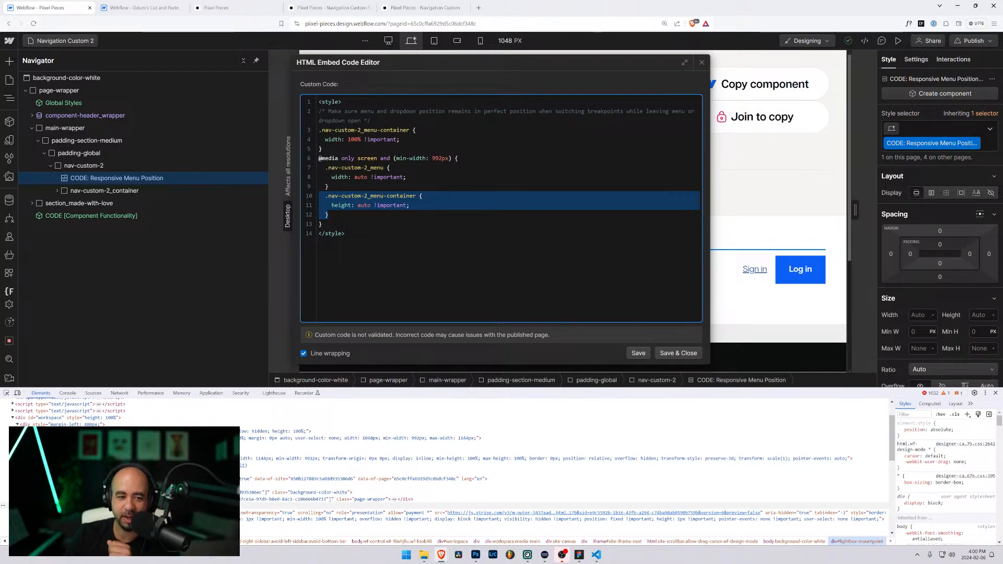
left_click_drag(346, 235, 295, 99)
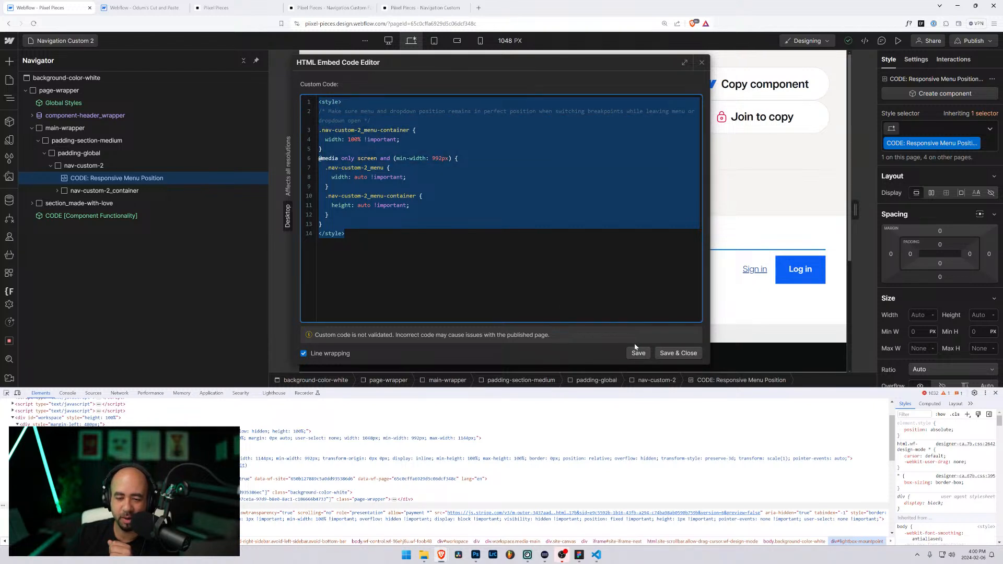
left_click(679, 354)
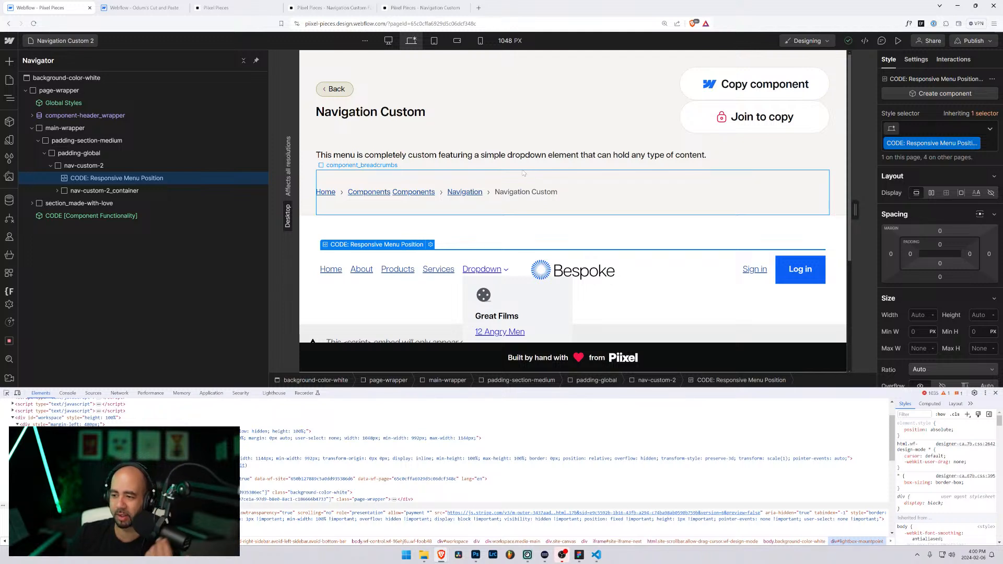
left_click(899, 40)
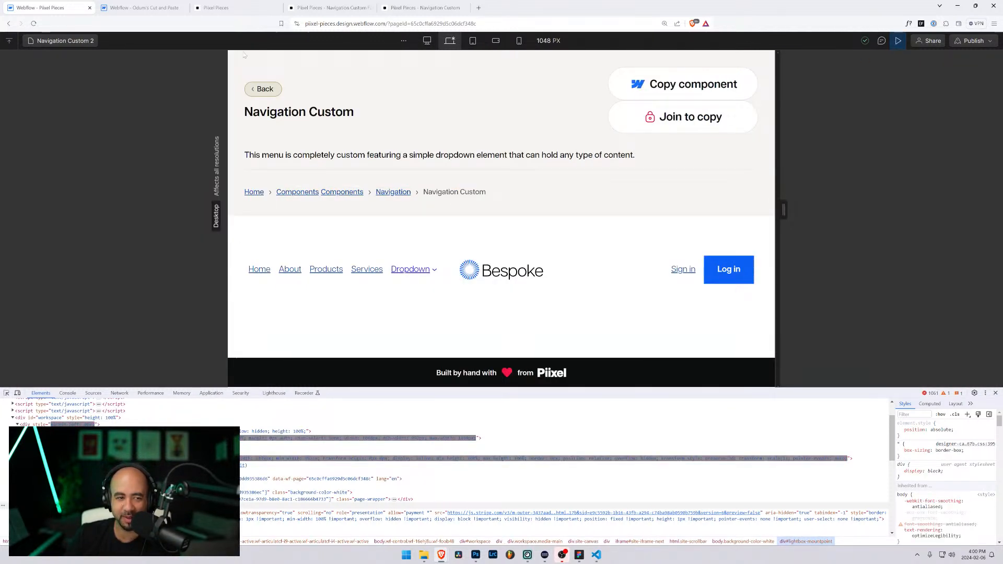
Step: Reload the designer, shrink developer tools, and preview Navigation Custom 2 again
left_click(33, 23)
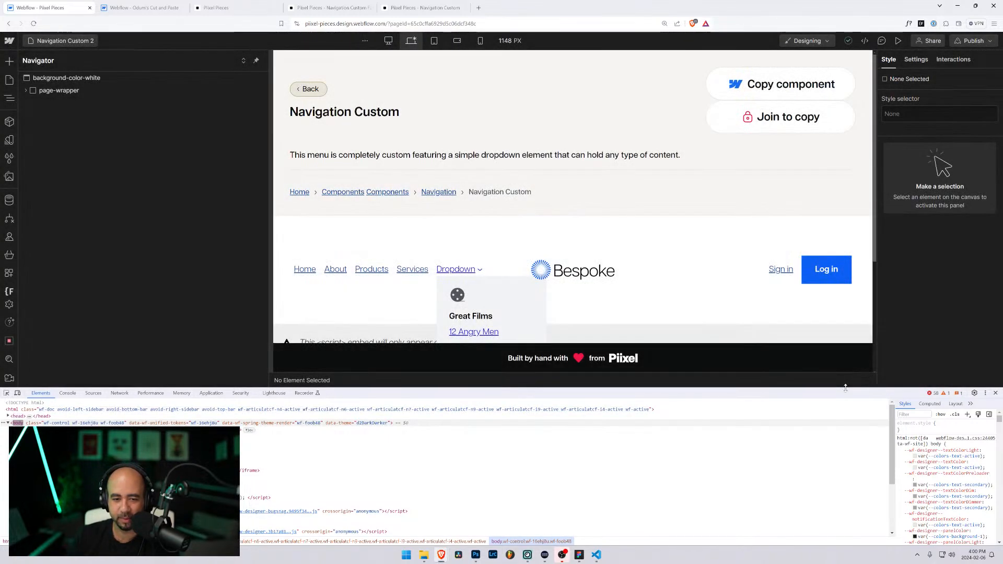
left_click_drag(846, 387, 845, 481)
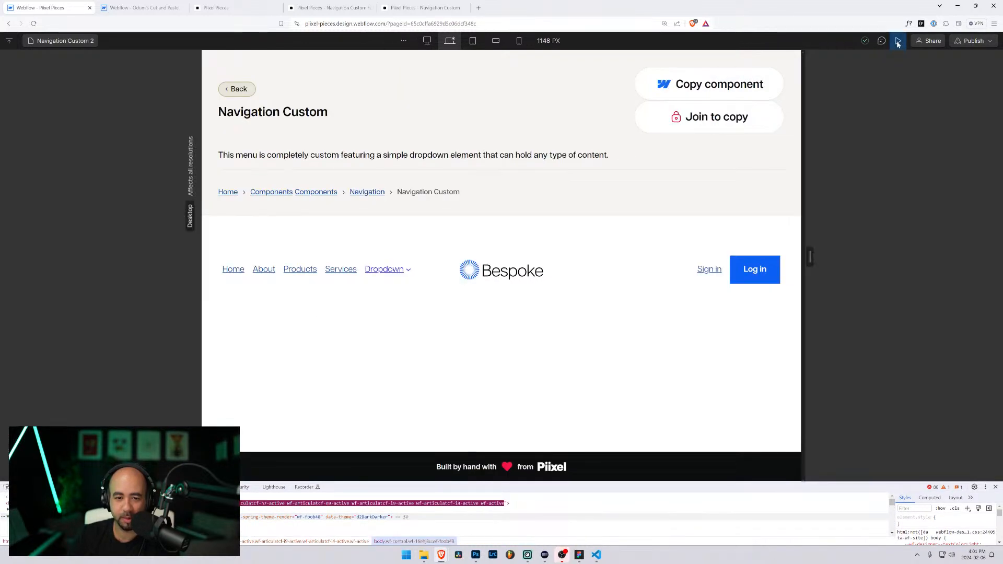
left_click(897, 40)
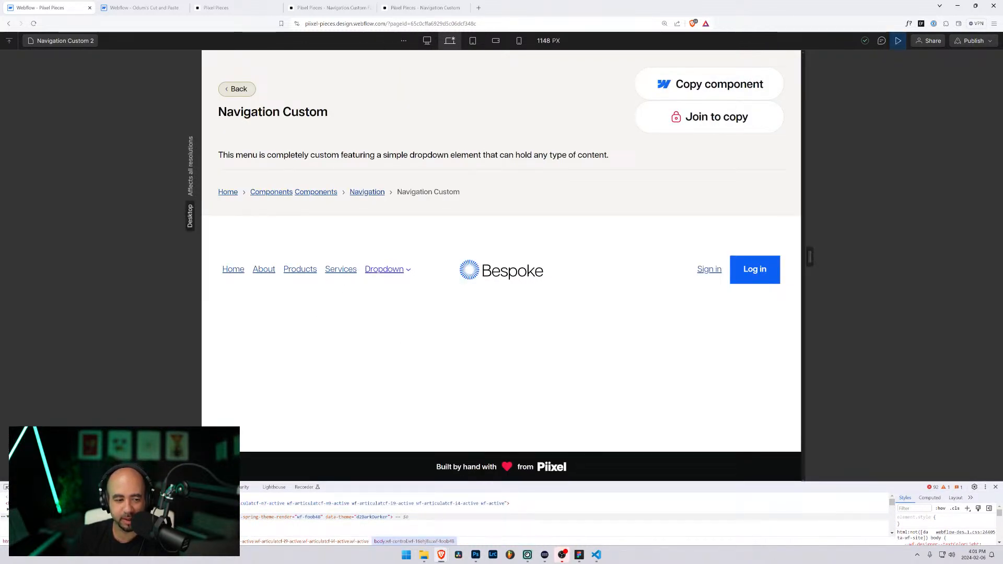
Step: Narrow the preview to tablet width and toggle the mobile menu open and closed repeatedly
left_click_drag(809, 256, 719, 257)
left_click(688, 325)
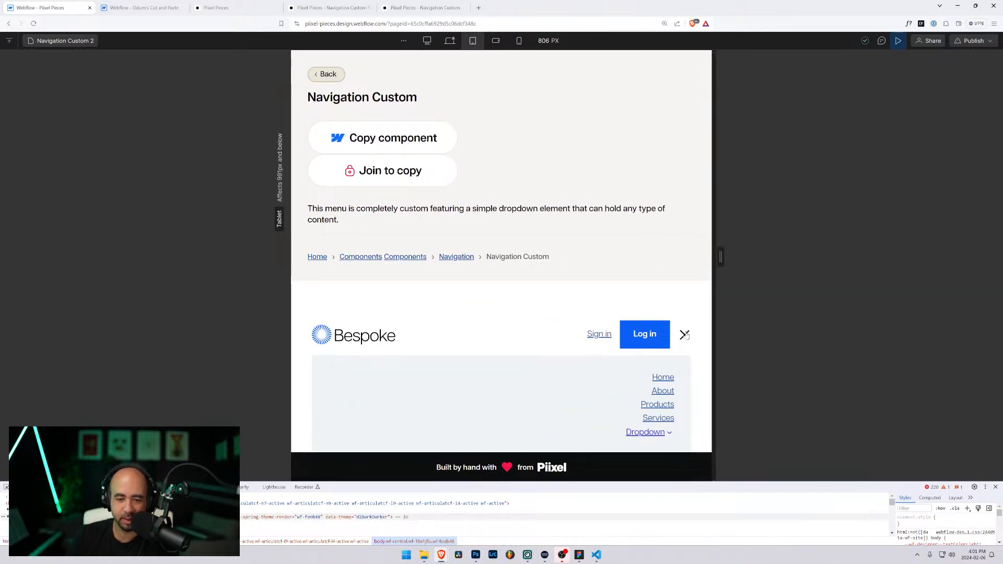
left_click(684, 336)
left_click(686, 336)
left_click(686, 337)
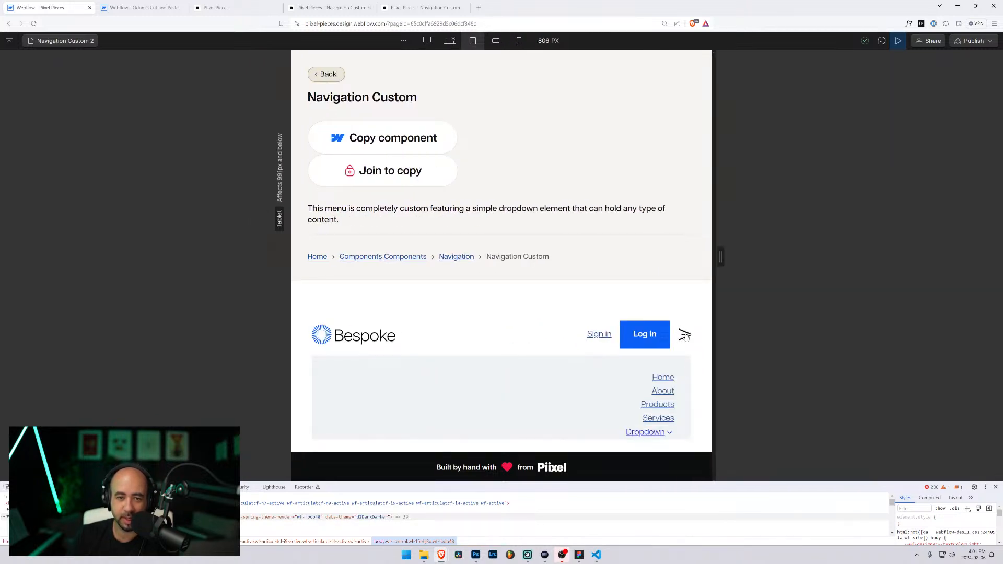
left_click(686, 337)
left_click(686, 337)
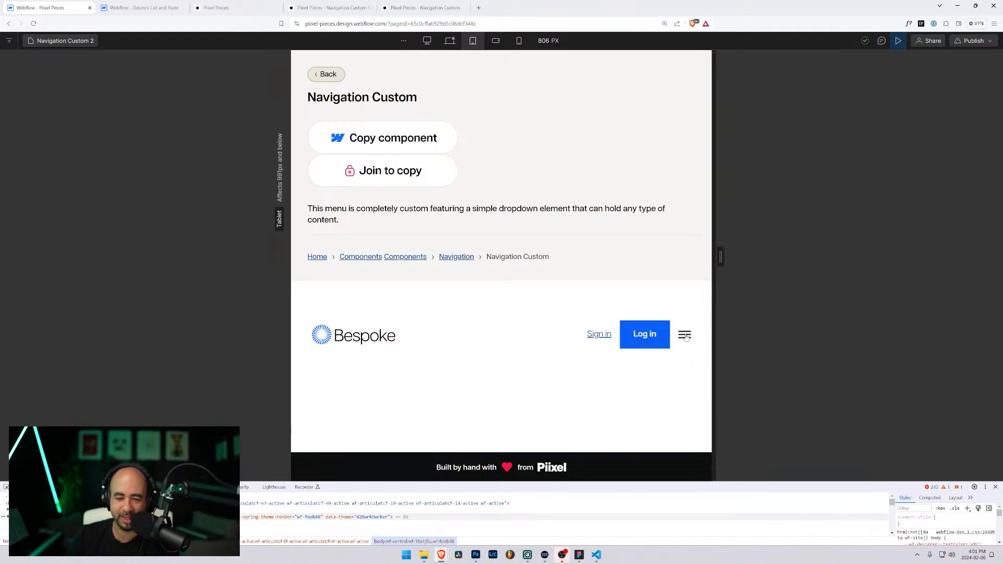
left_click(686, 336)
left_click(686, 337)
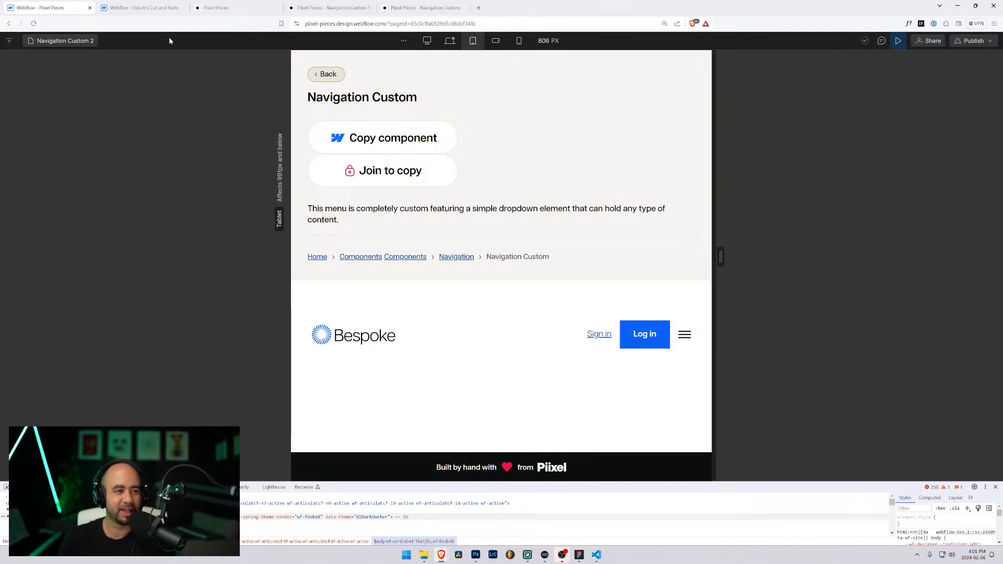
Step: Exit preview and return to the base 1148 PX desktop breakpoint
left_click(62, 40)
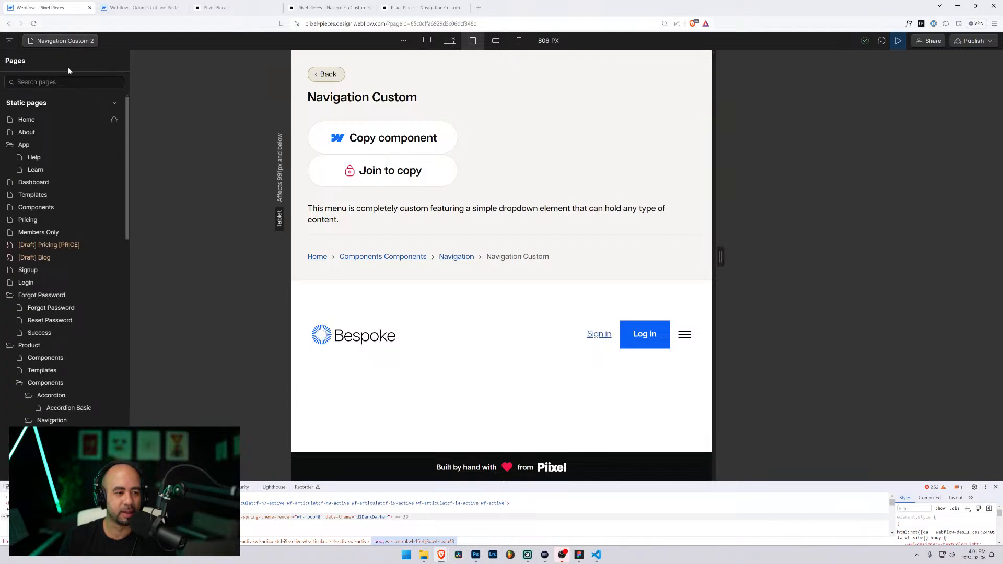
scroll(92, 234, "down", 4)
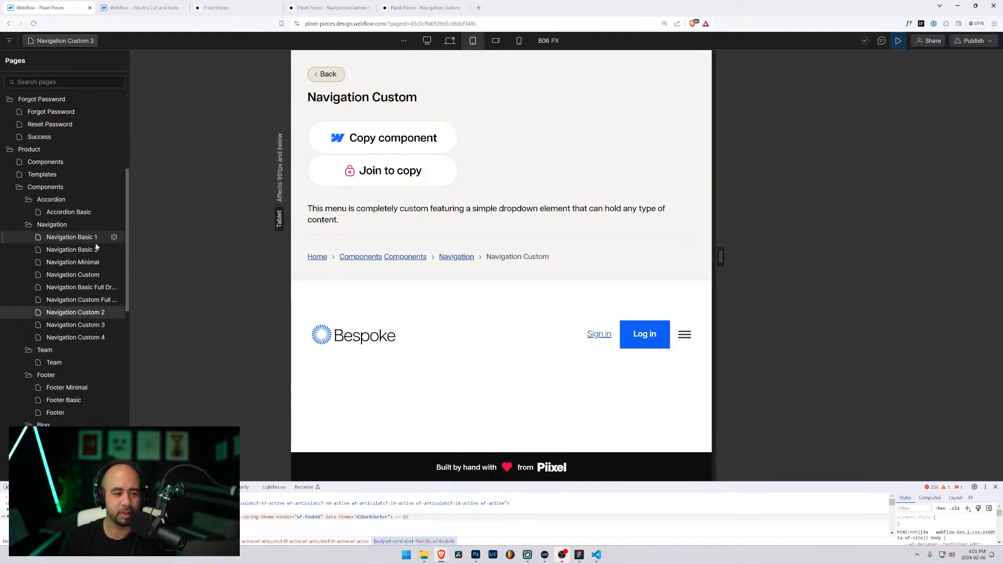
left_click(898, 41)
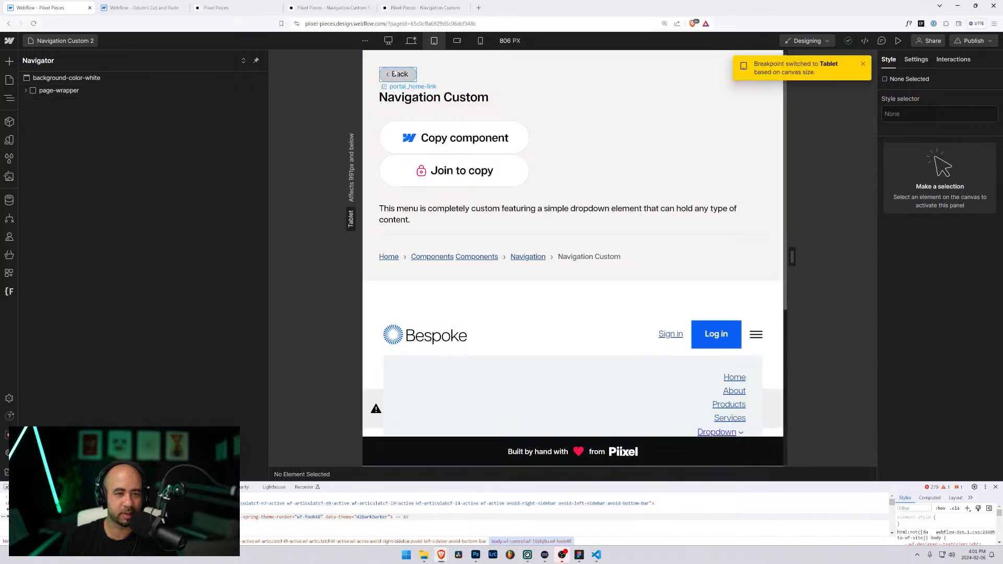
left_click(412, 40)
left_click(26, 90)
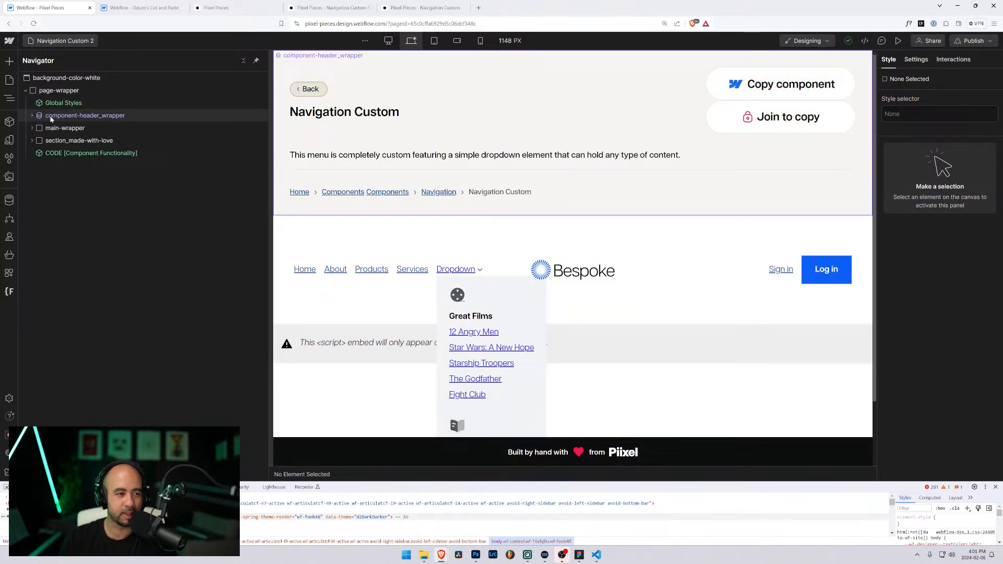
Step: Copy the menu-container height rule from the Navigation Custom 2 Responsive Menu Position embed
left_click(313, 273)
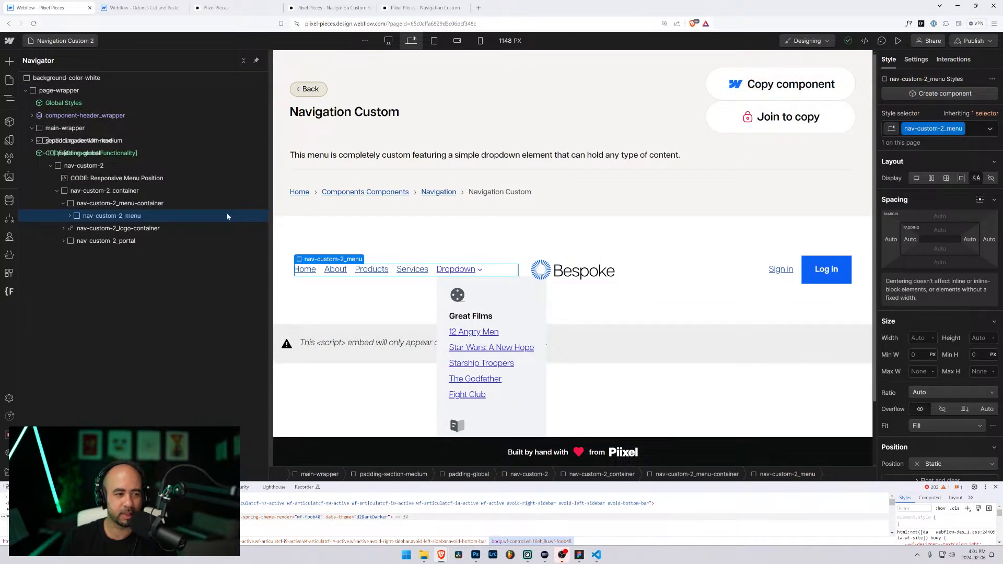
left_click(91, 178)
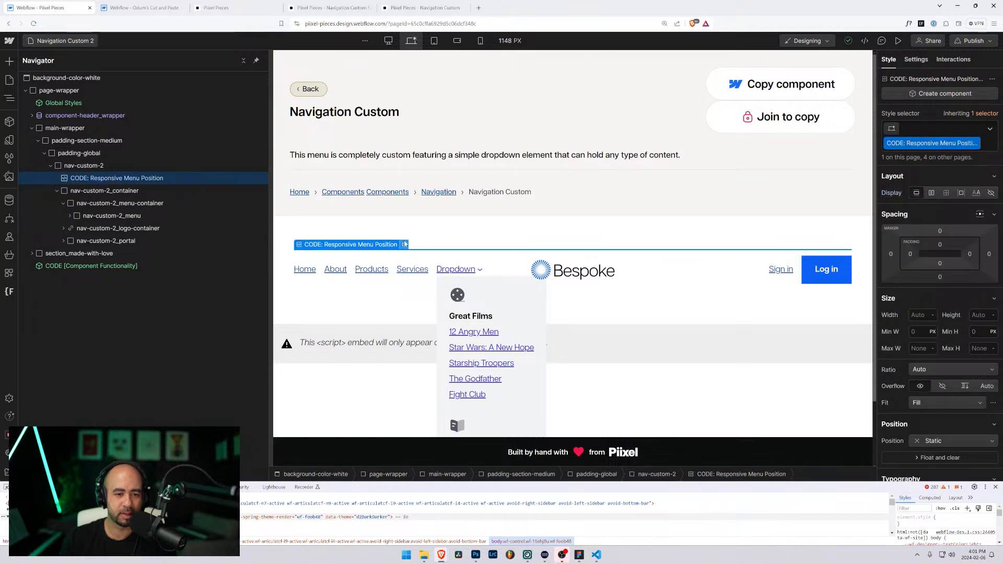
double_click(91, 177)
left_click_drag(329, 261, 310, 246)
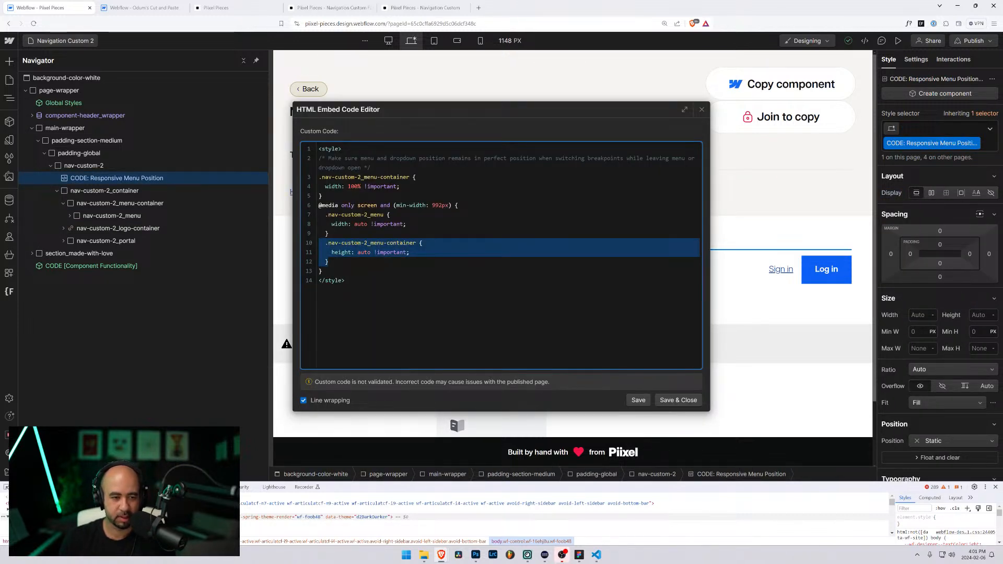
left_click(664, 399)
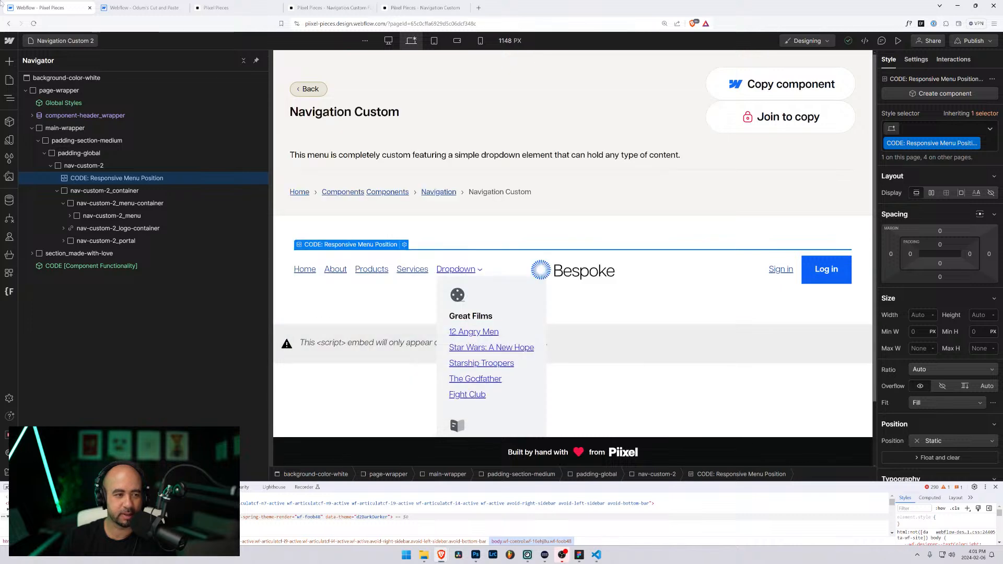
Step: Switch to the Navigation Custom 3 page from the Pages list
left_click(53, 40)
scroll(102, 278, "down", 5)
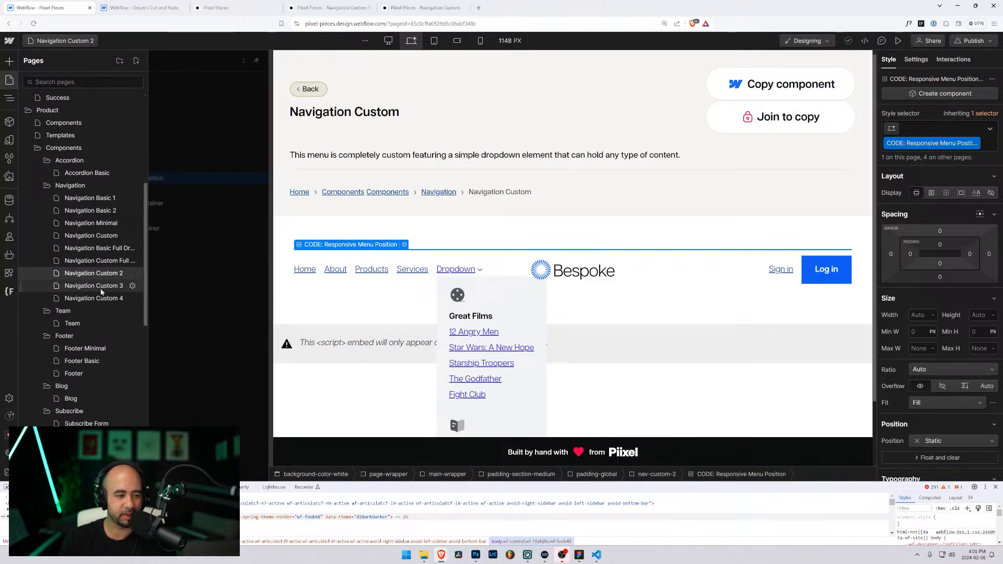
left_click(101, 289)
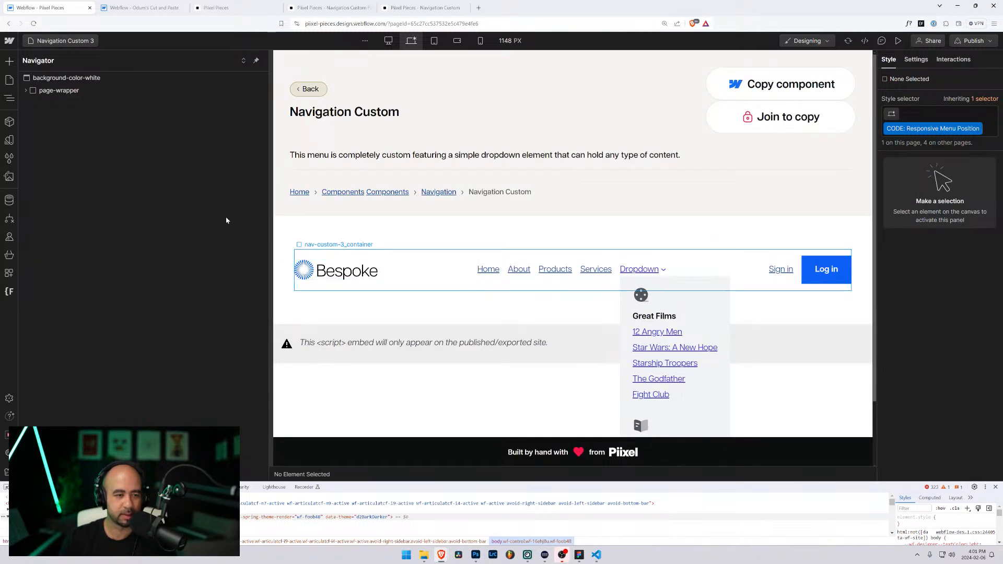
Step: Preview Navigation Custom 3, toggle its menu container's zero height in DevTools, then select its code embed
left_click(896, 42)
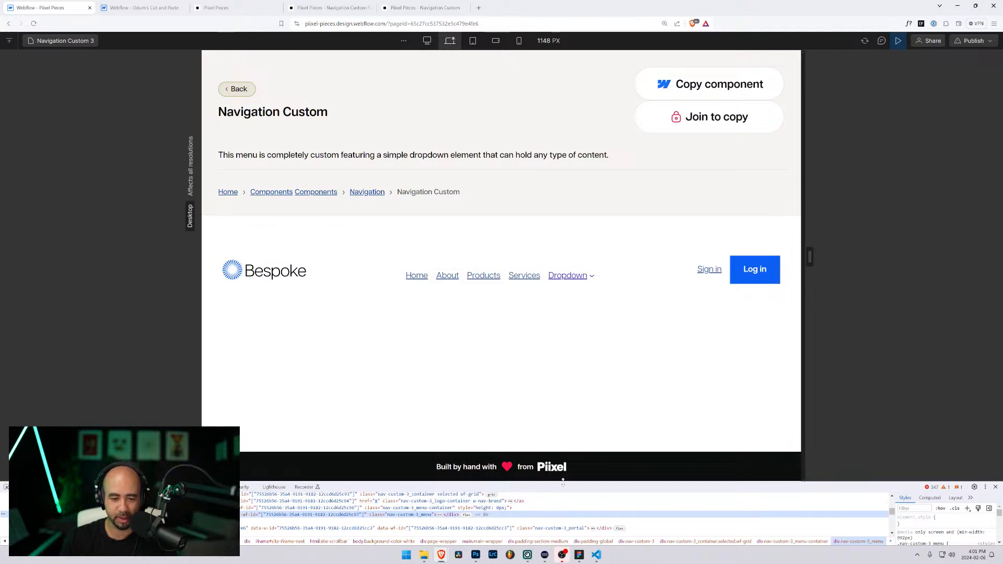
left_click_drag(563, 482, 563, 308)
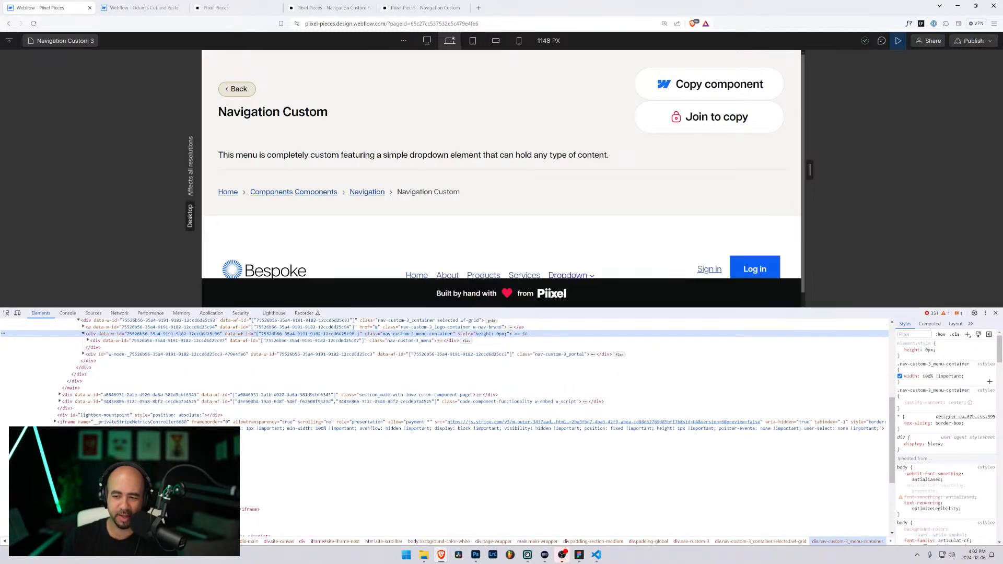
left_click(899, 350)
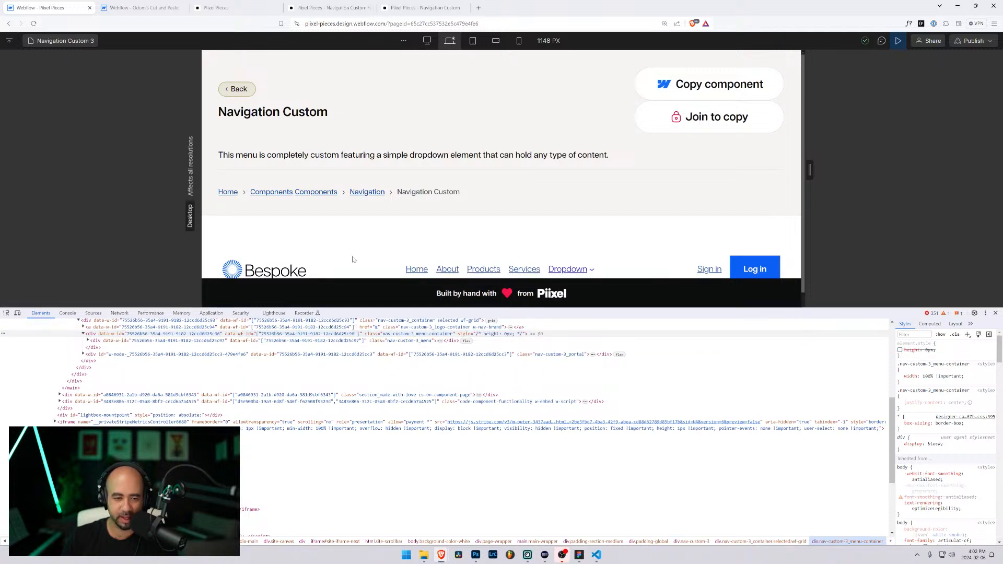
left_click(899, 350)
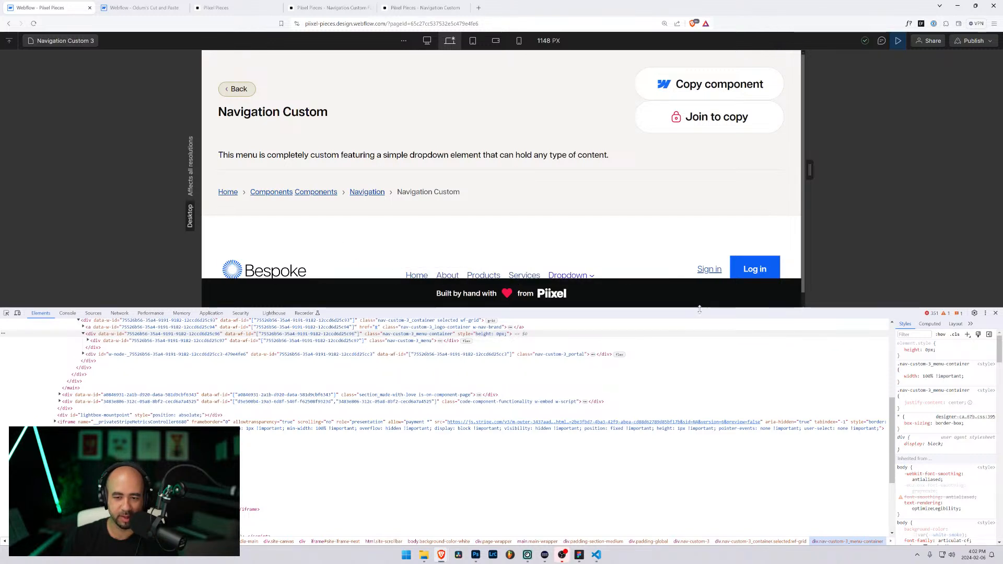
left_click_drag(701, 312, 692, 394)
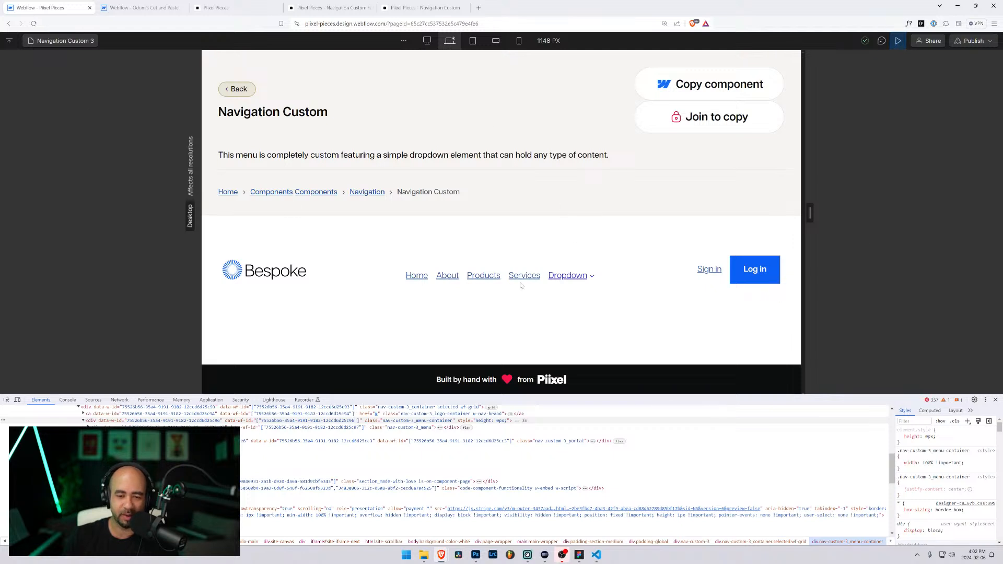
left_click(898, 45)
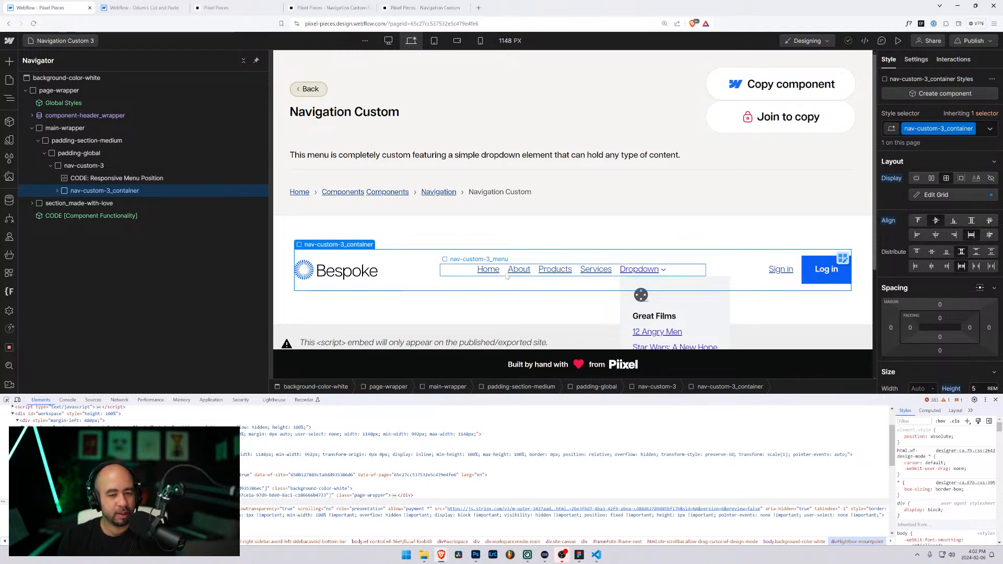
left_click(505, 274)
left_click(104, 179)
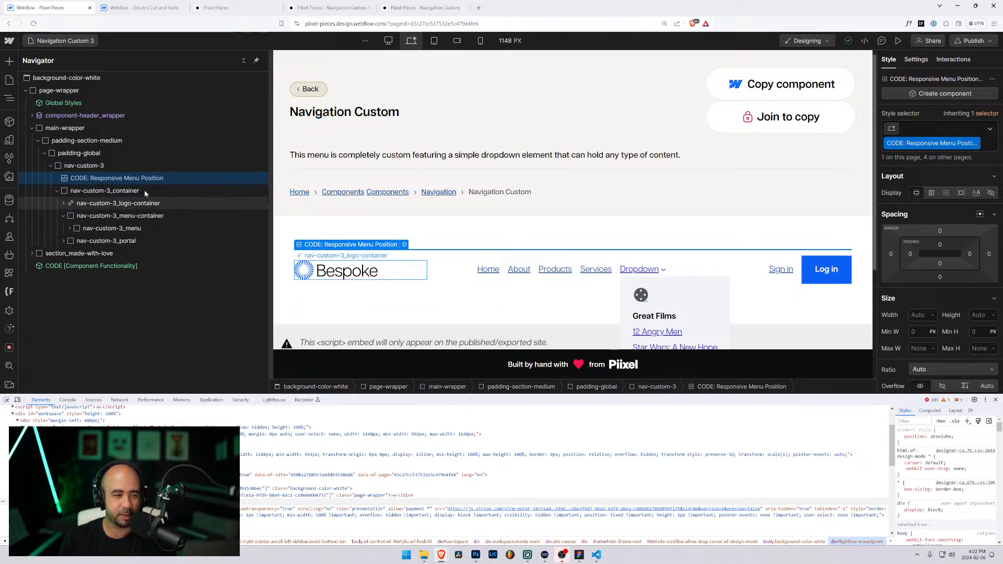
Step: Paste the menu-container height rule into the Navigation Custom 3 embed and save
left_click(405, 244)
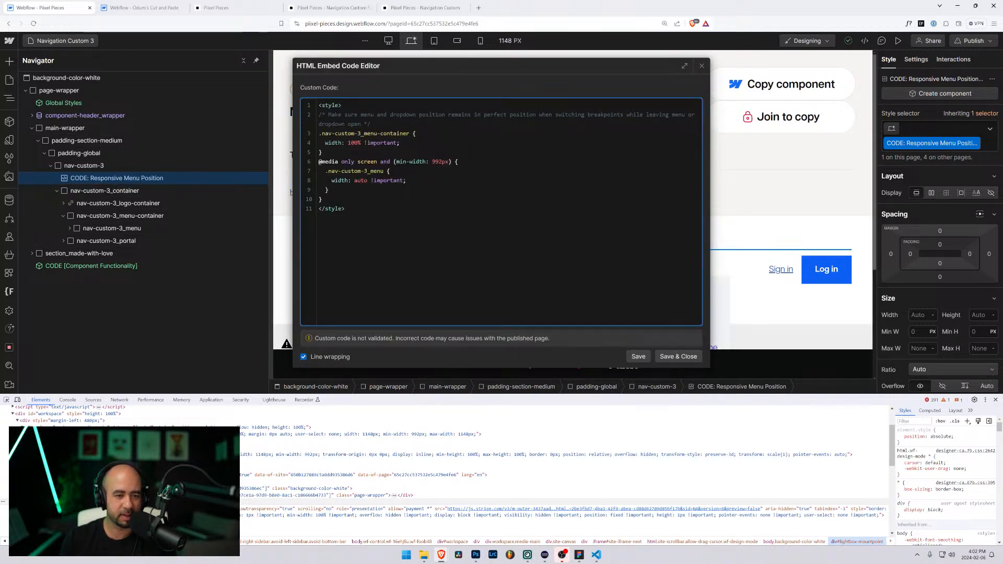
key("Return")
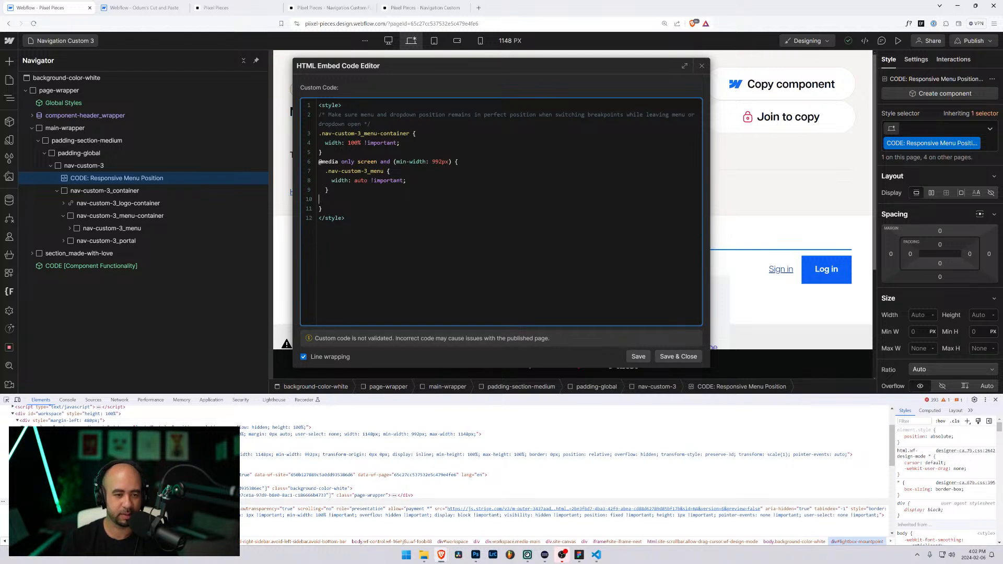
type(".nav-custom-2_menu-container {     height: auto !important;   }")
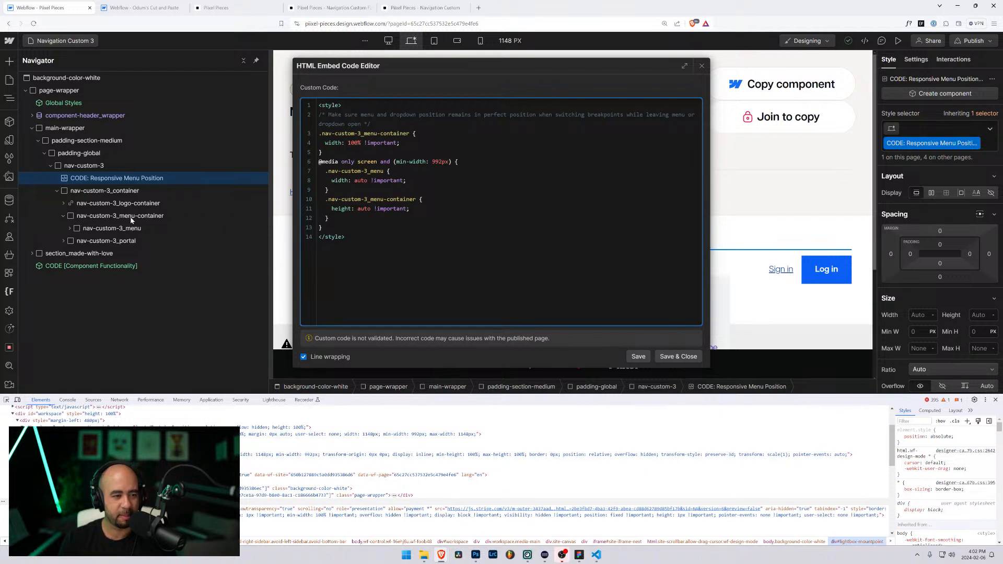
left_click(678, 357)
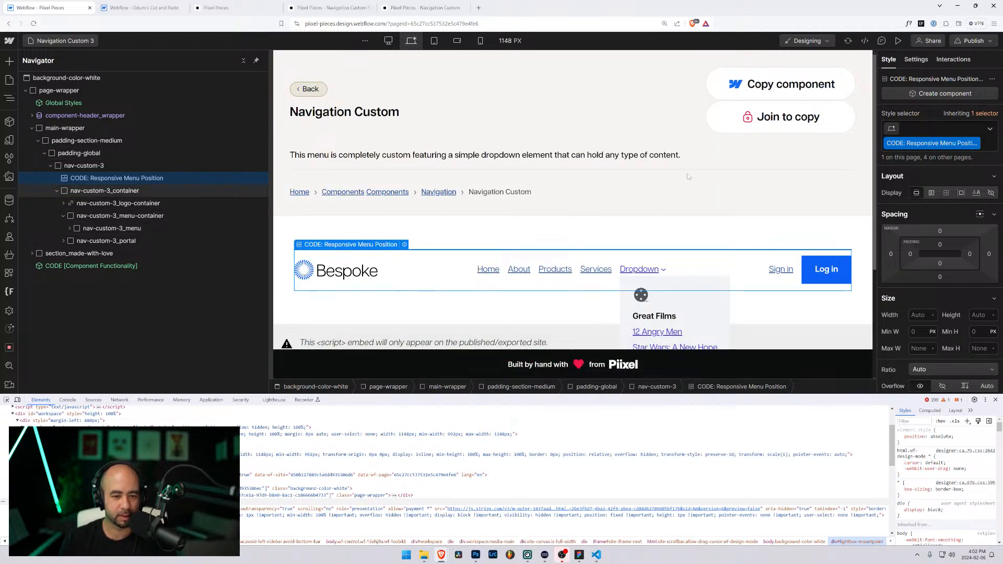
Step: Preview at 594 px, toggle the mobile menu several times, then widen back to desktop
left_click(898, 41)
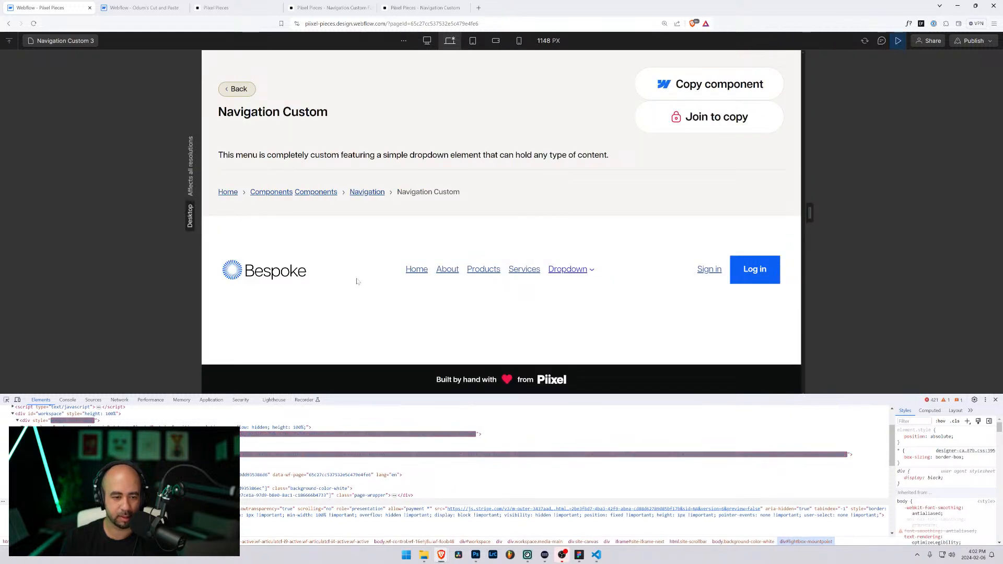
left_click_drag(809, 212, 665, 214)
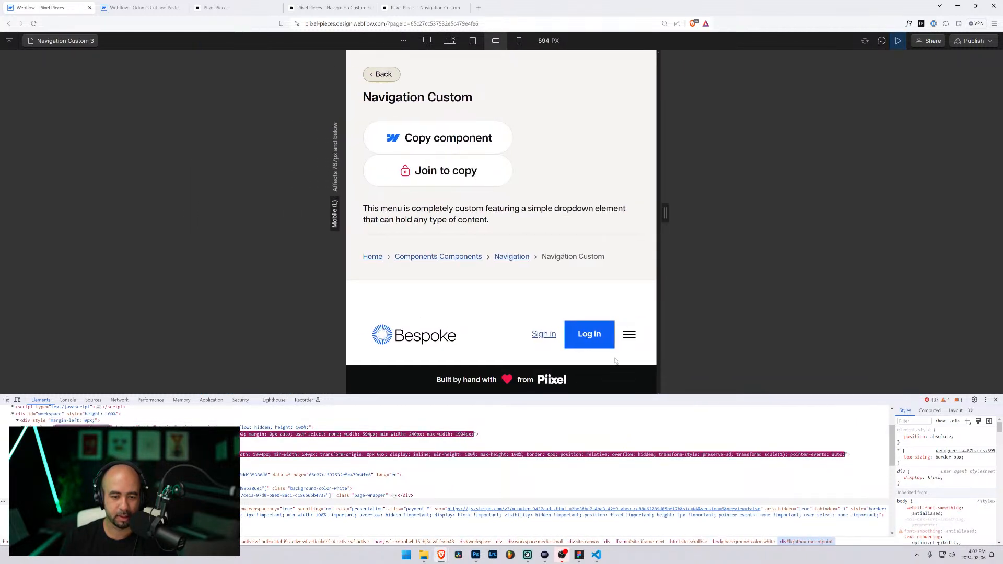
left_click(629, 335)
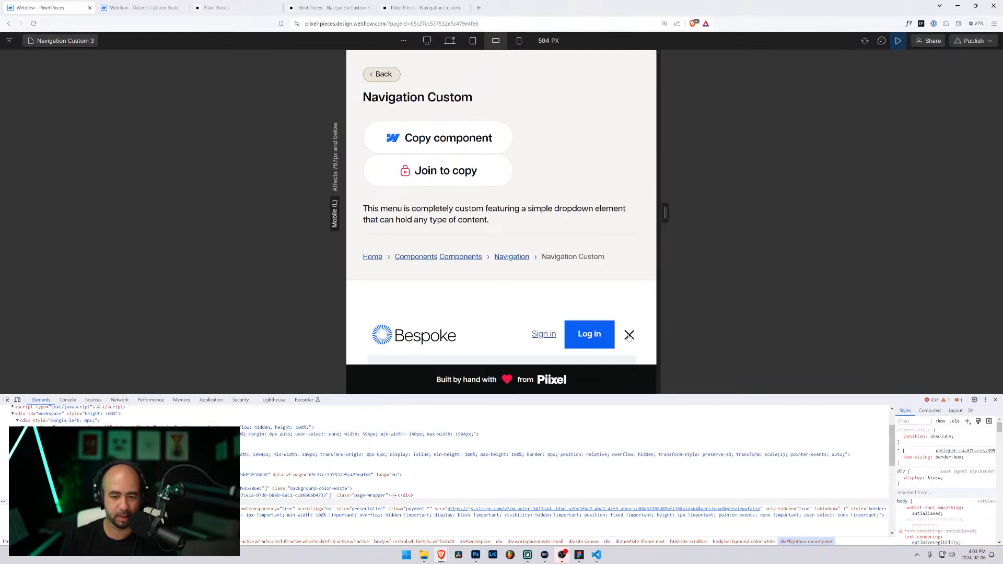
left_click(629, 336)
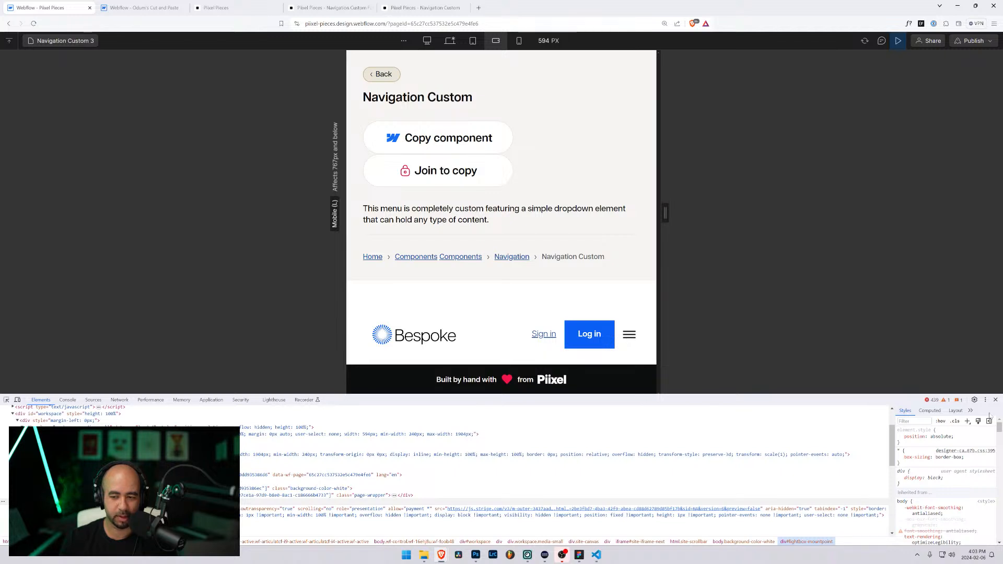
left_click(995, 399)
left_click(629, 336)
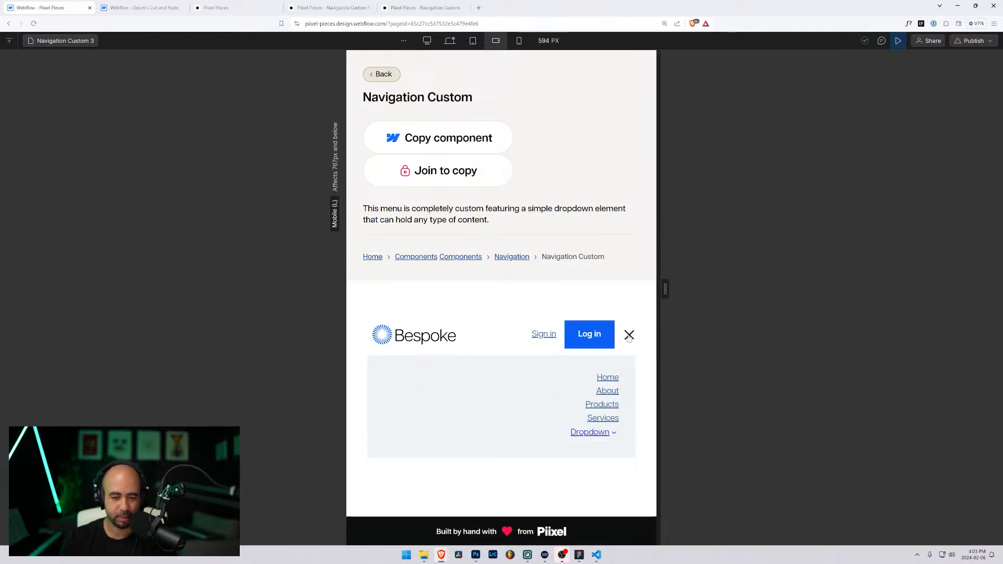
left_click(629, 336)
left_click(629, 336)
left_click(629, 336)
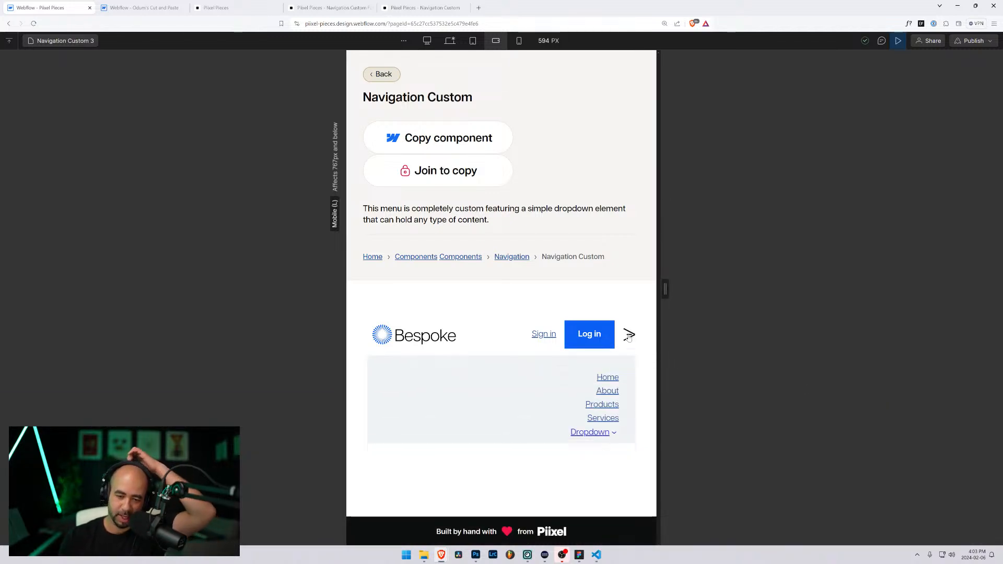
left_click(629, 336)
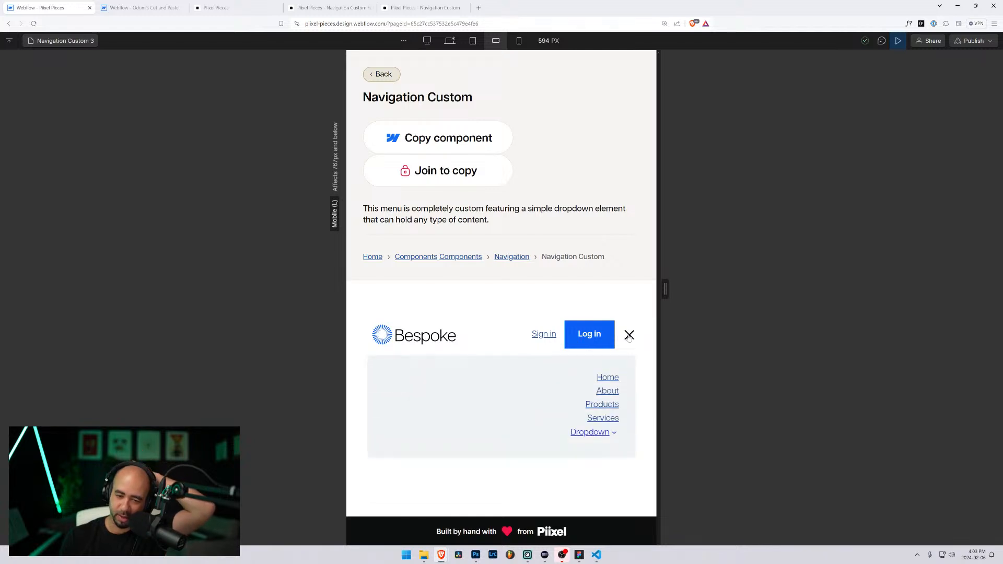
left_click(629, 336)
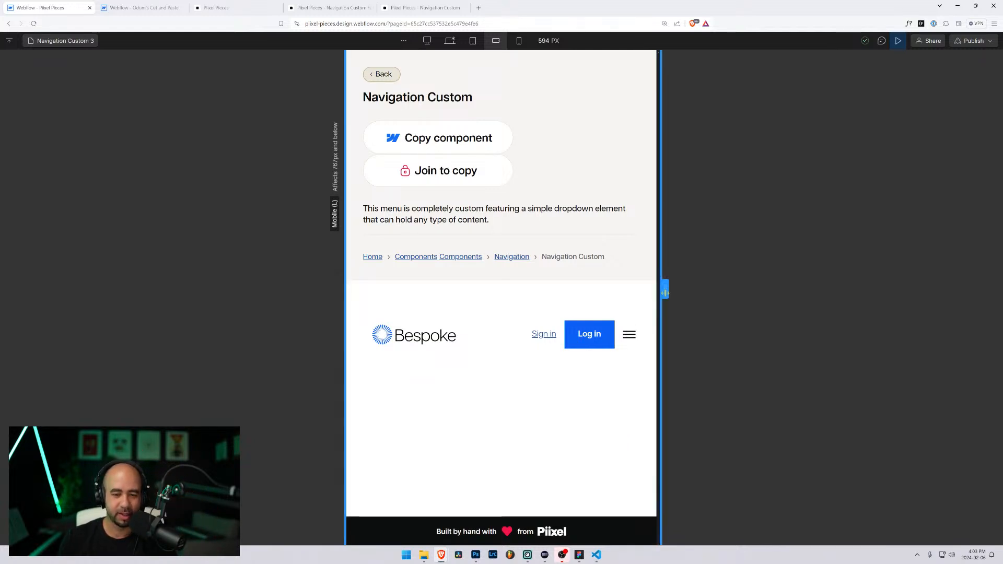
left_click_drag(665, 293, 794, 290)
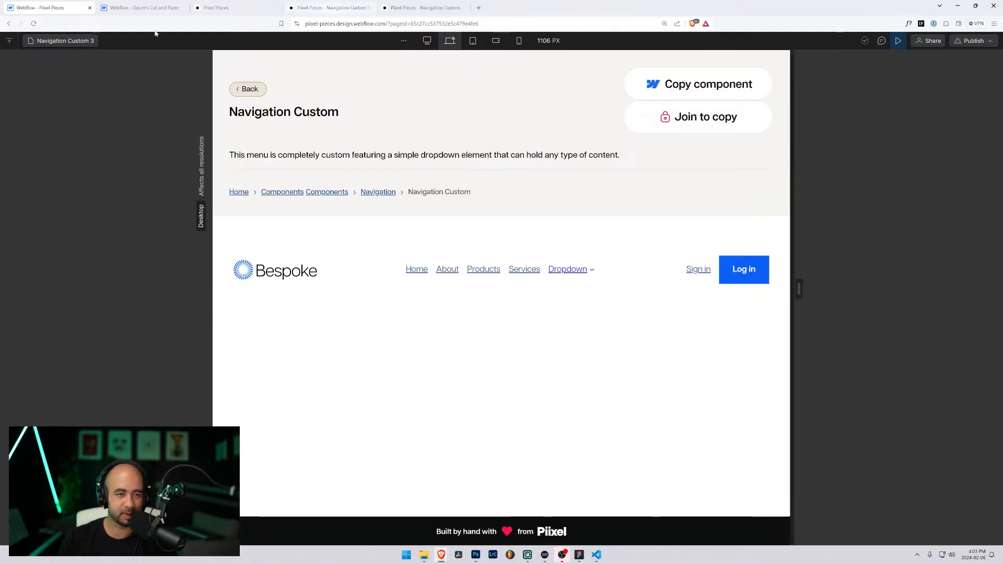
Step: Open Navigation Custom 4 from Pages after checking its settings, then leave preview
left_click(65, 41)
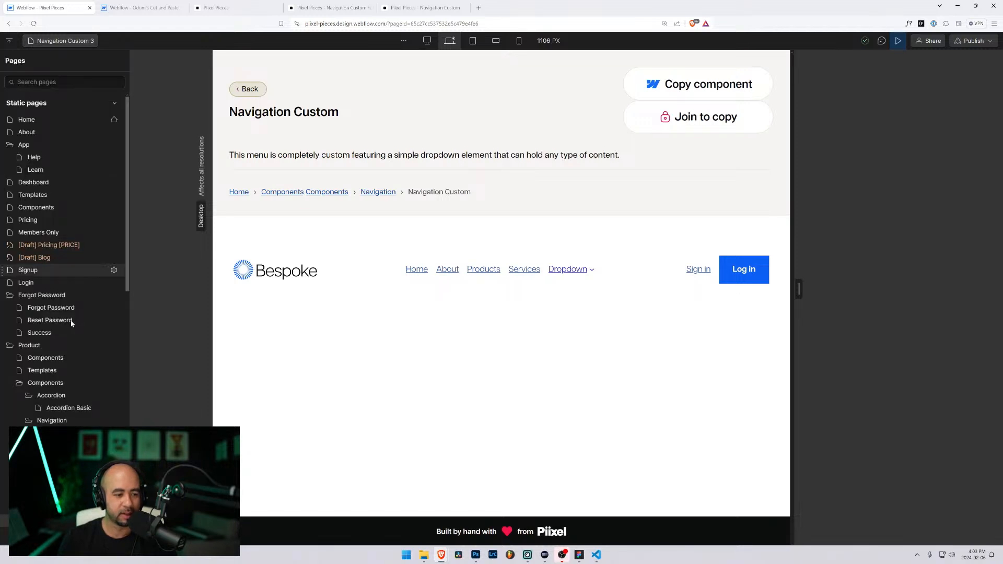
scroll(88, 412, "down", 3)
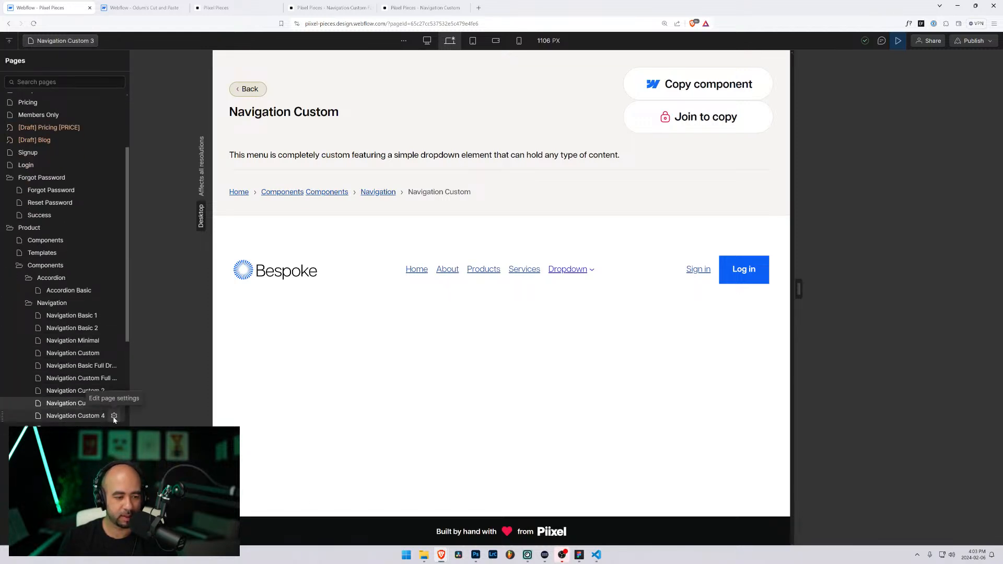
left_click(114, 416)
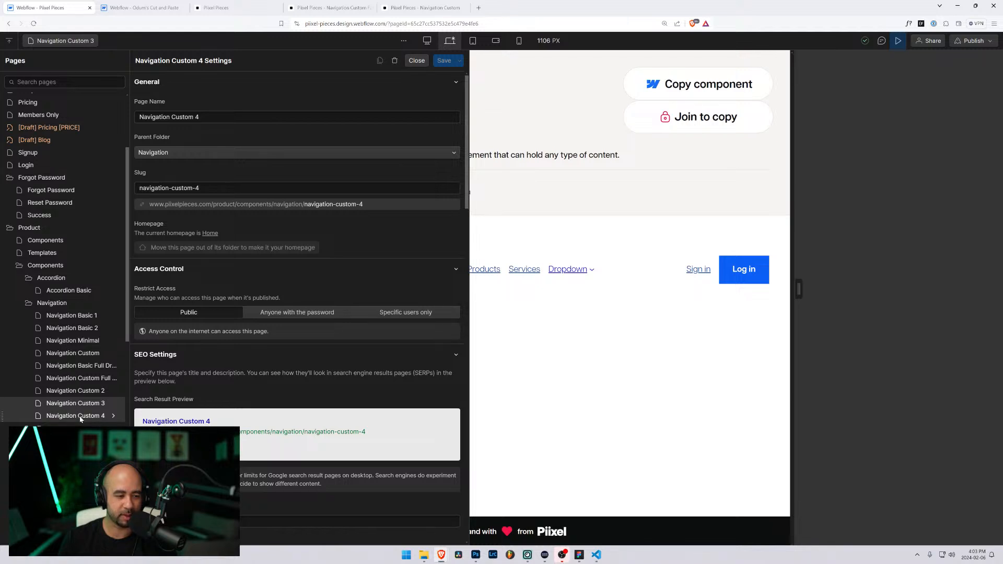
left_click(416, 60)
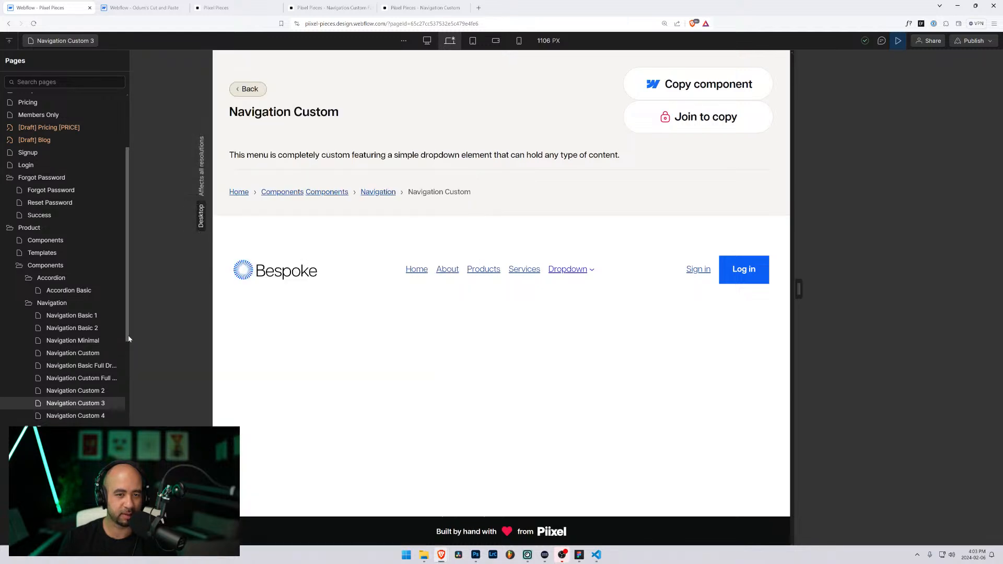
left_click(63, 417)
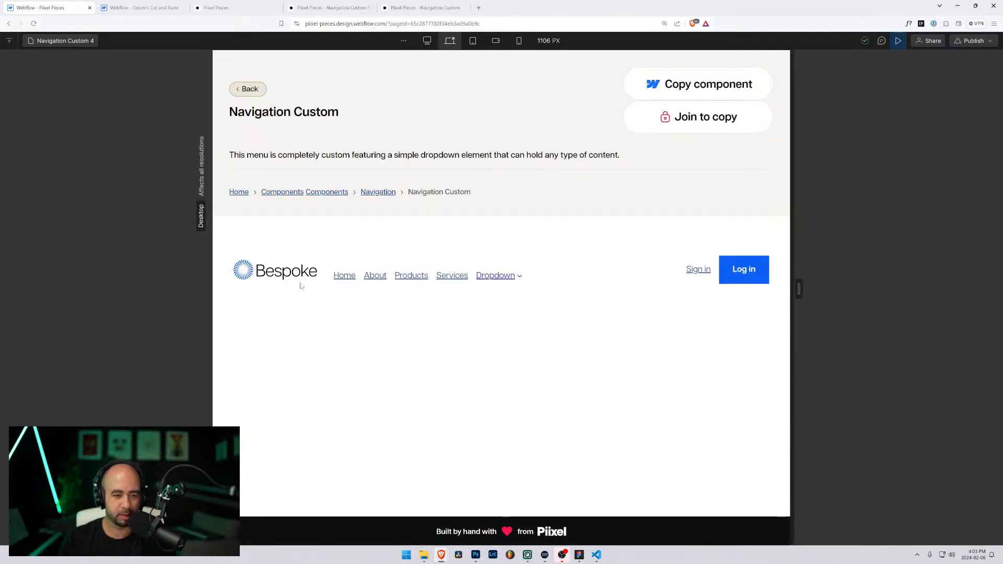
left_click_drag(796, 289, 821, 289)
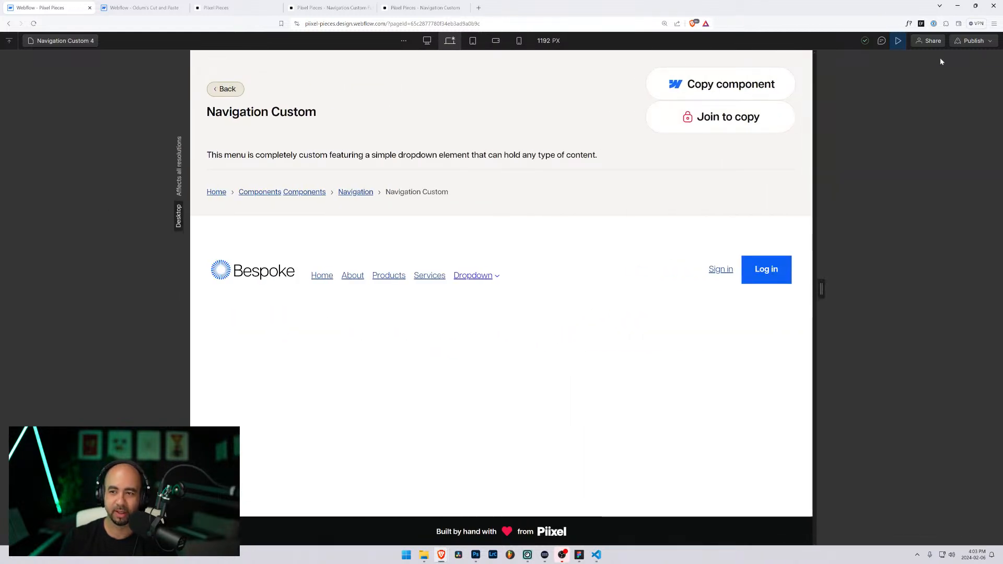
left_click(898, 41)
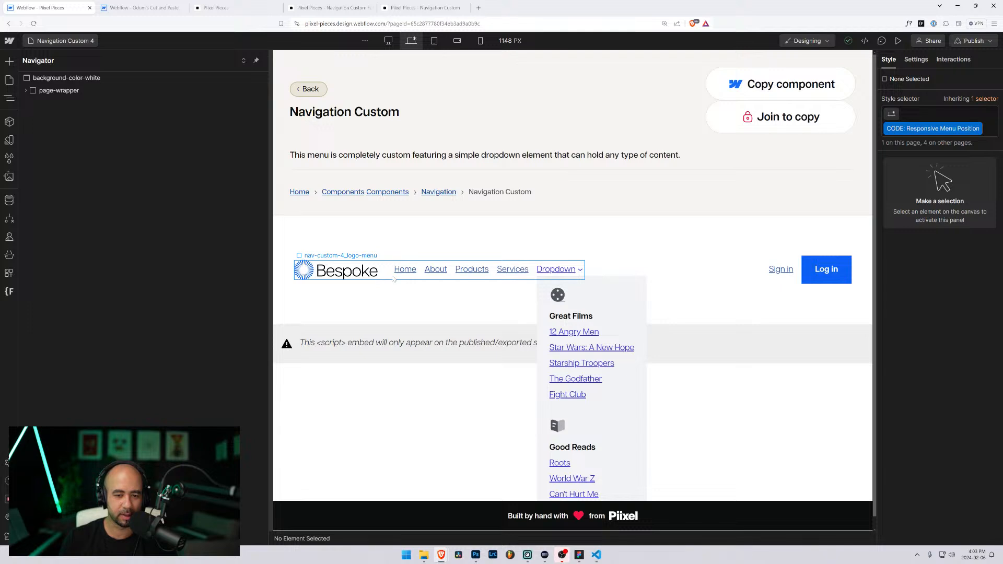
Step: Paste the height rule into the Navigation Custom 4 embed, change 2 to 4, and save
left_click(401, 279)
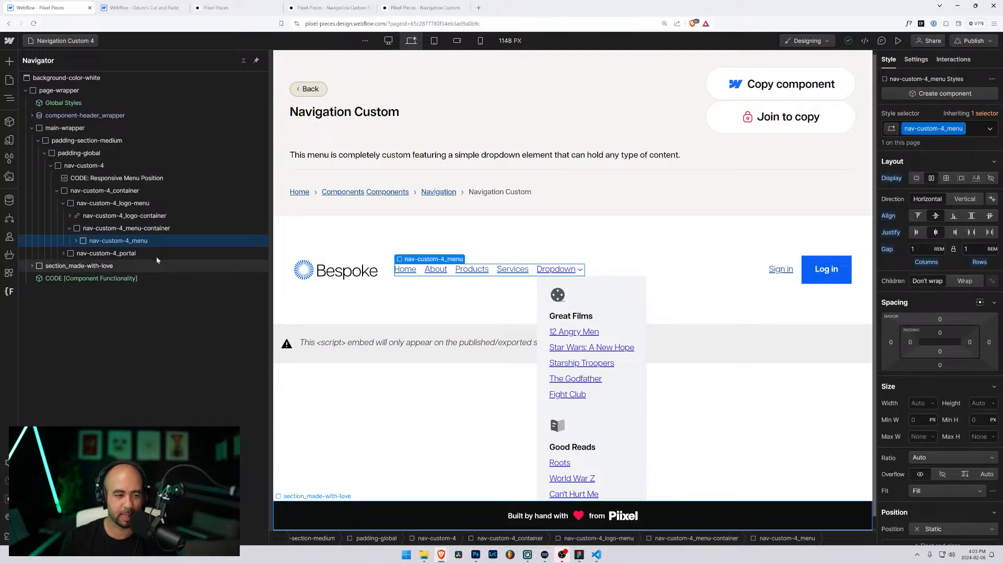
double_click(104, 178)
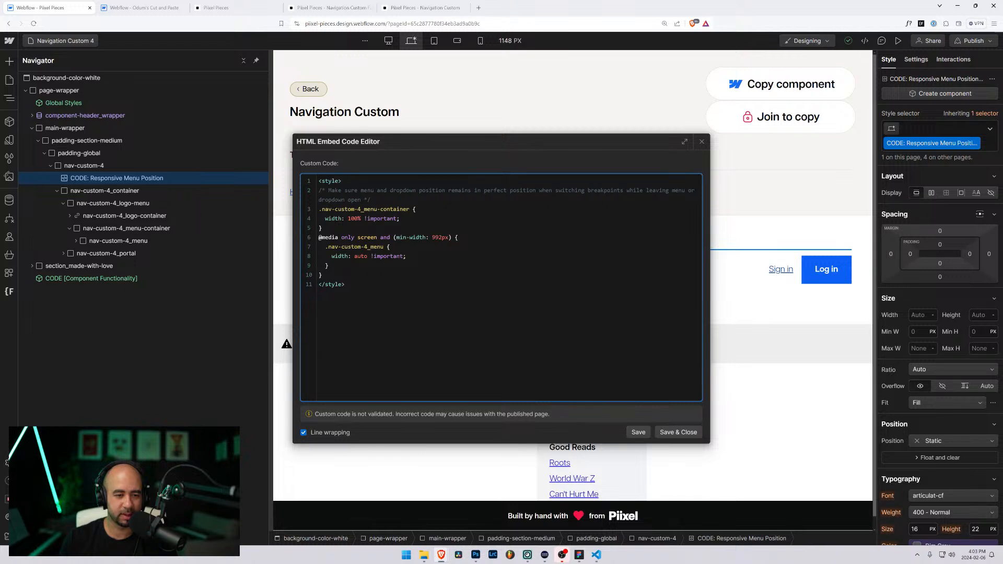
key("Return")
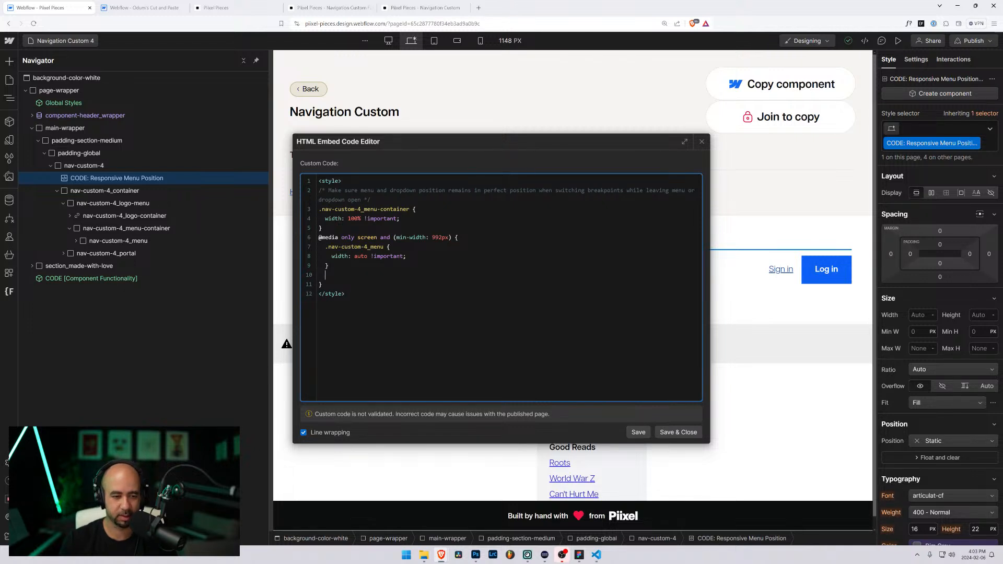
type(".nav-custom-2_menu-container {   height: auto !important; }")
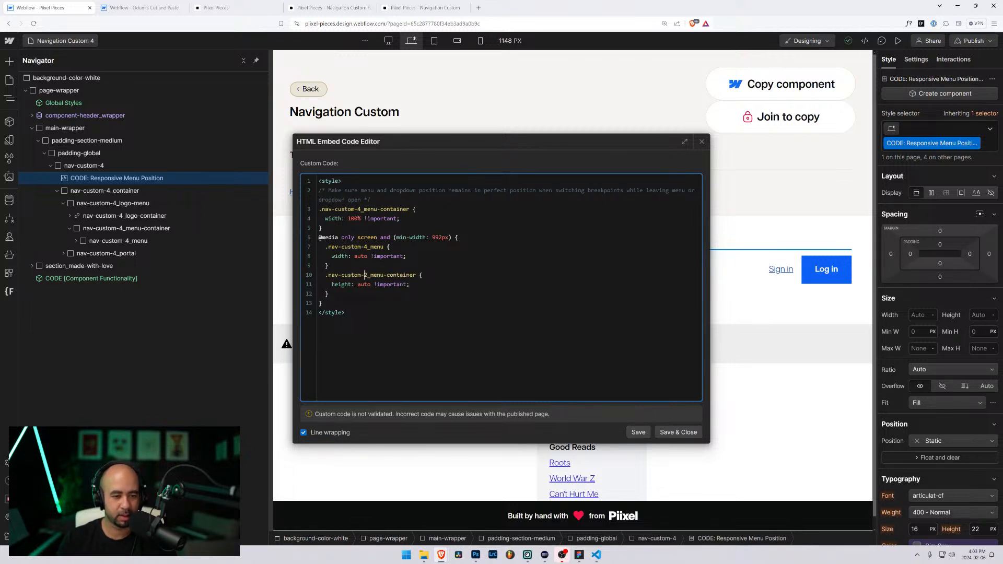
key("BackSpace")
type("4")
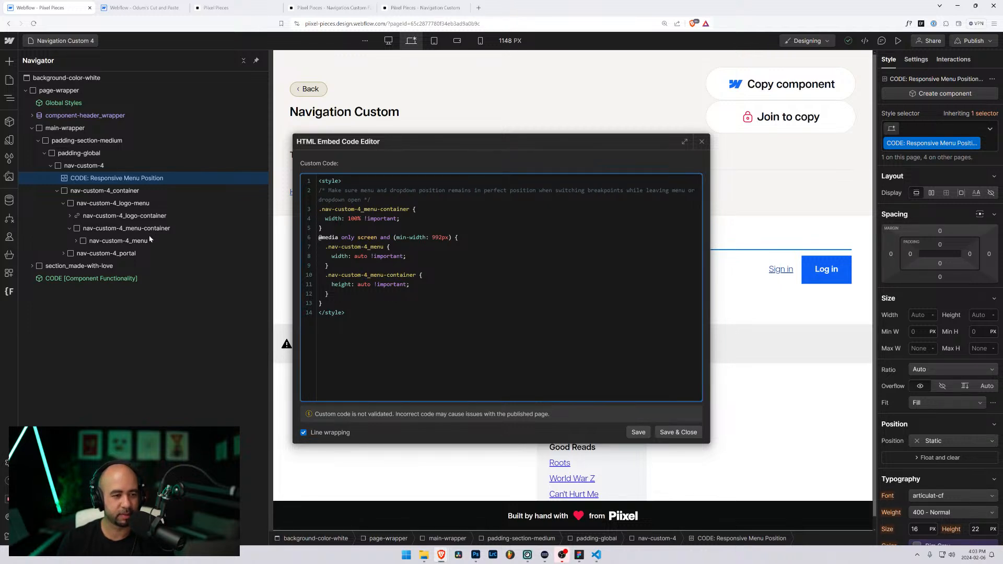
left_click(674, 431)
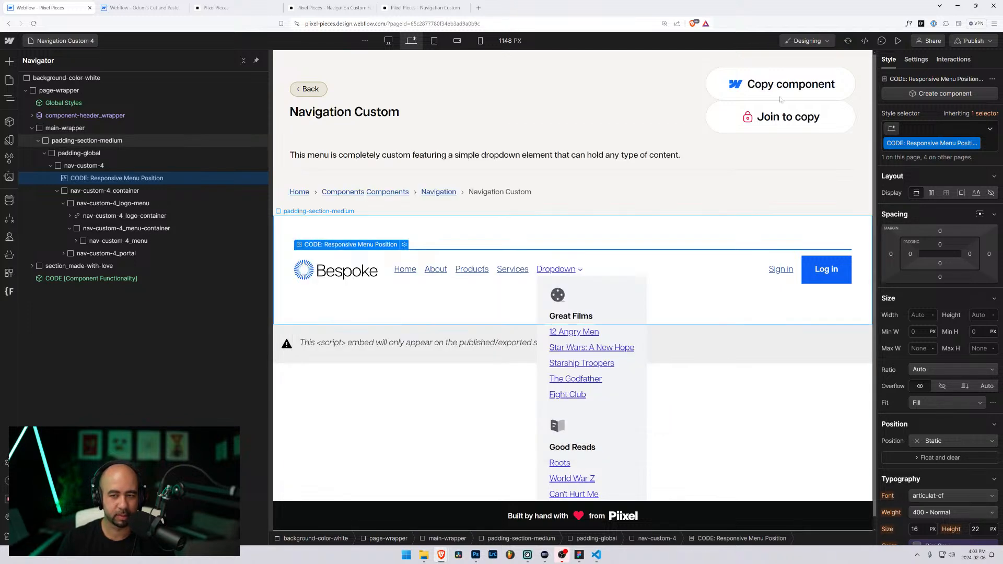
Step: Preview Navigation Custom 4 at a narrower width to test the new rule
left_click(898, 41)
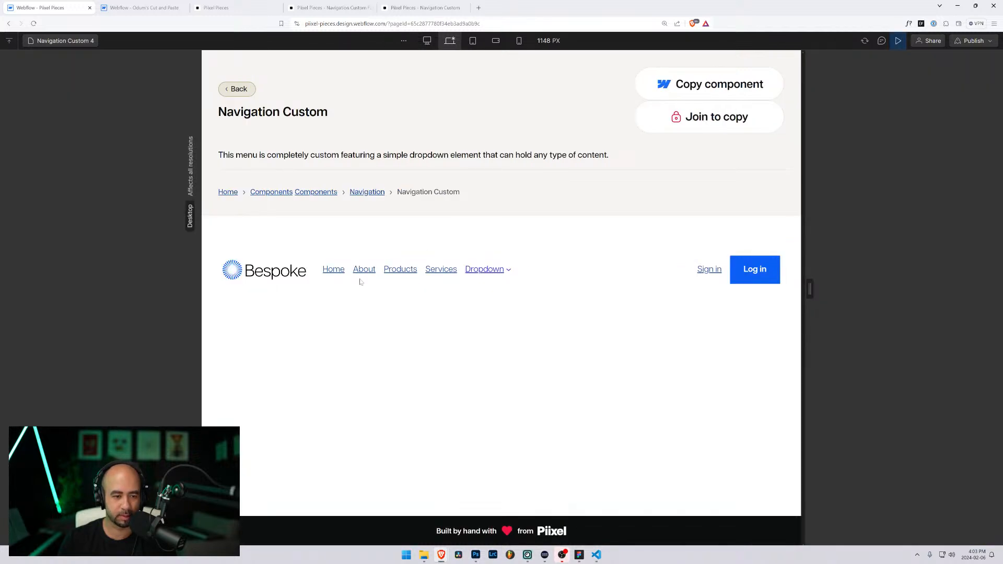
left_click_drag(808, 292, 769, 308)
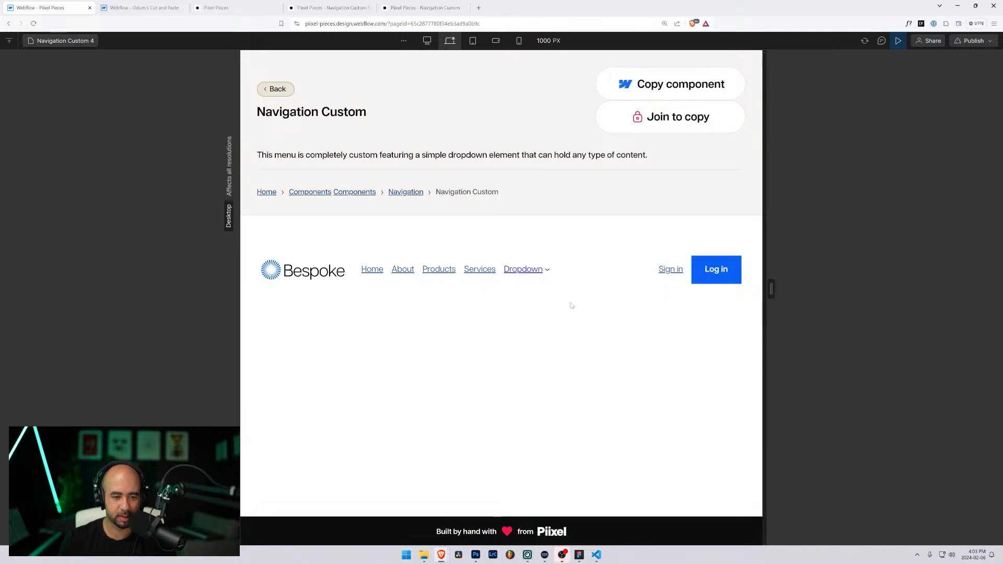
left_click(899, 42)
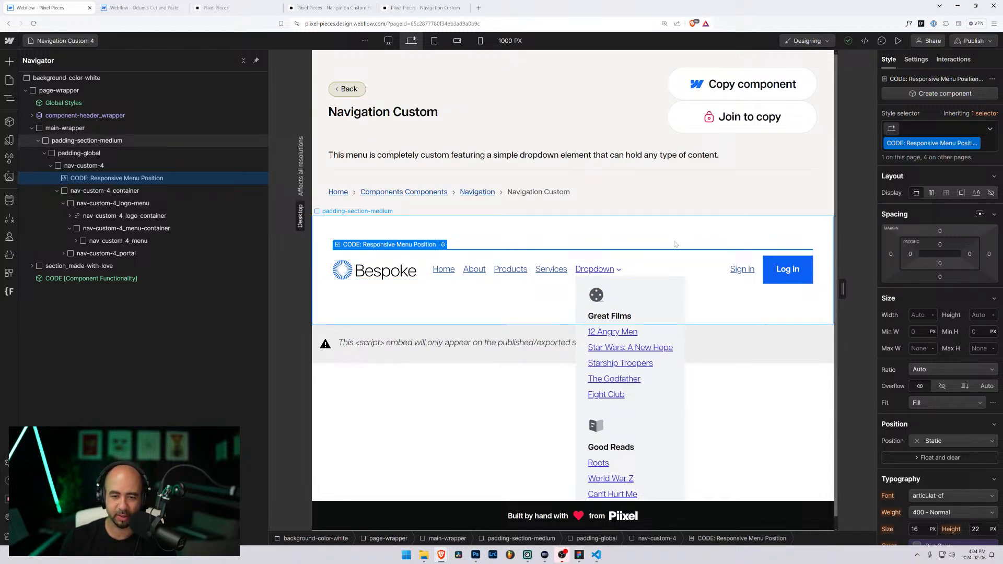
Step: Select padding-section-medium and collapse it and main-wrapper in the element tree
left_click(673, 253)
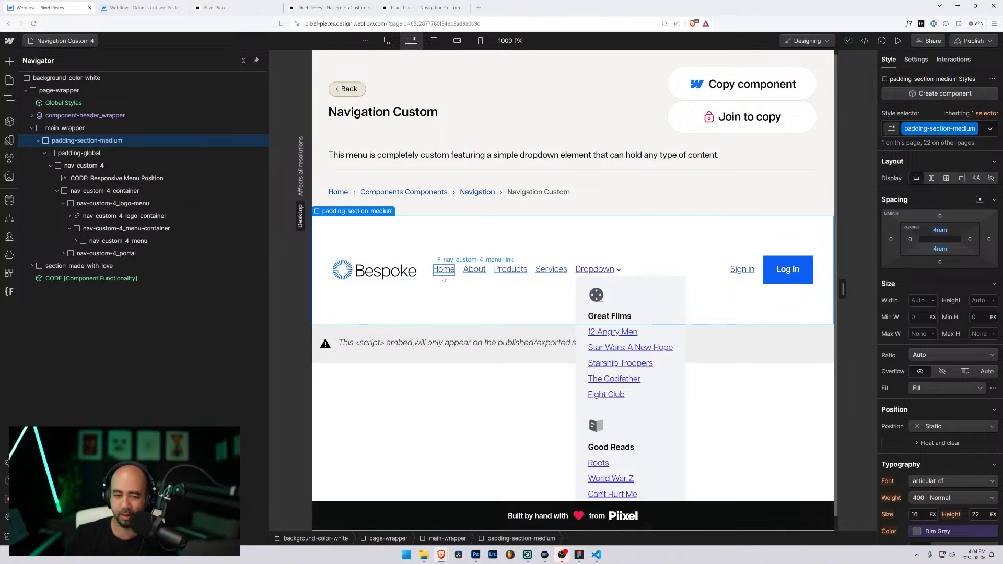
left_click(38, 140)
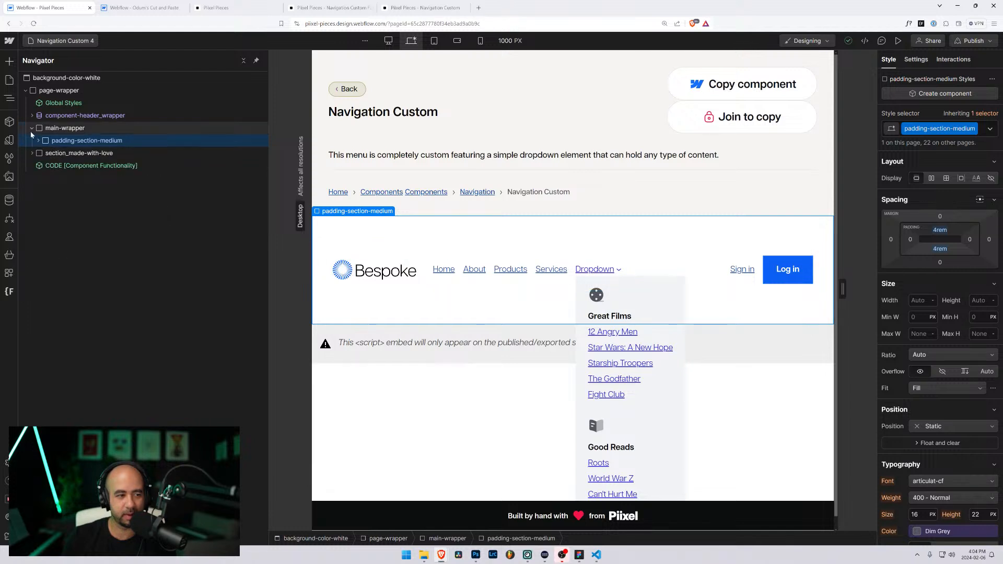
left_click(32, 128)
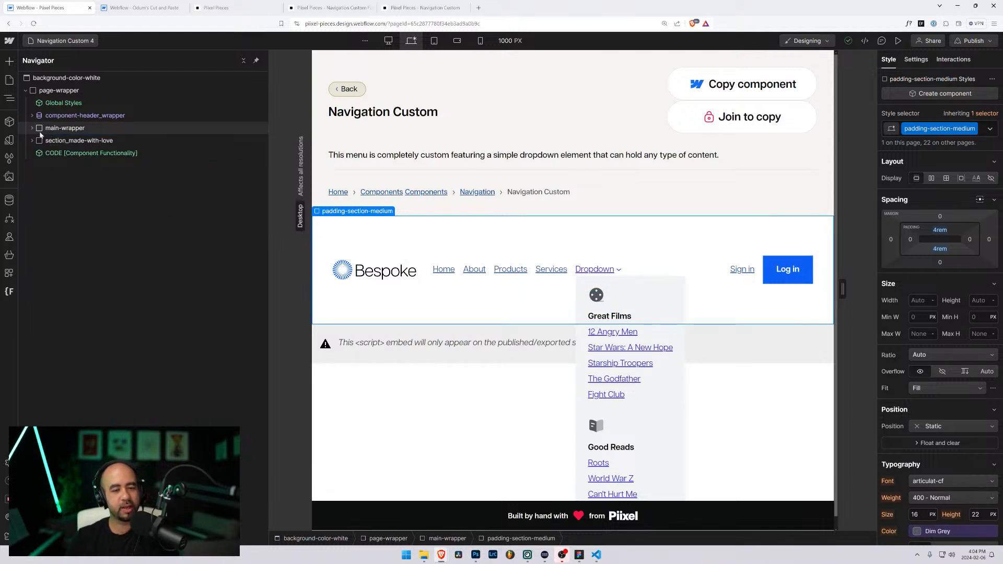
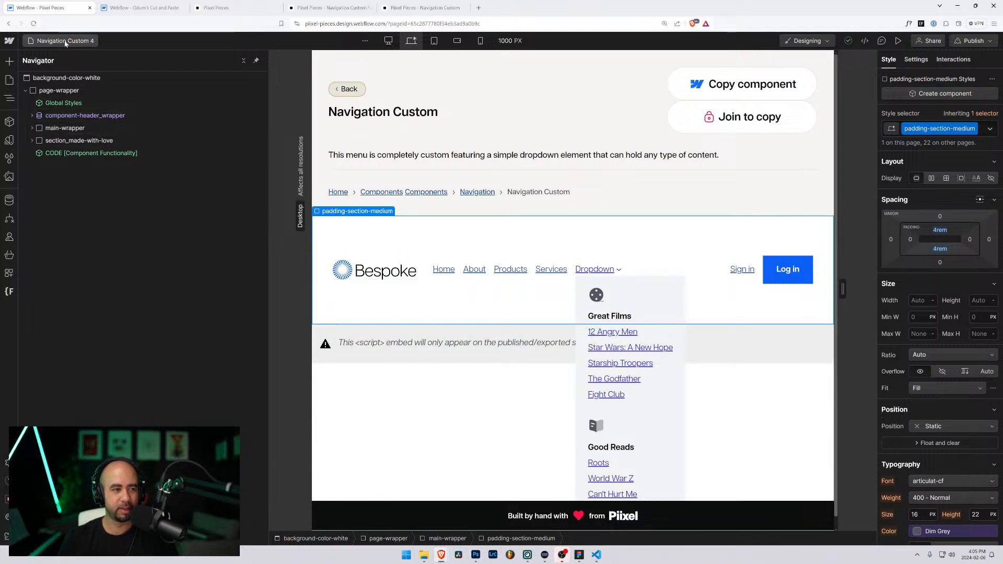
Step: Duplicate the Navigation Custom 4 page as a new page named 'Navigation Custom Full 5'
left_click(65, 41)
scroll(97, 334, "down", 8)
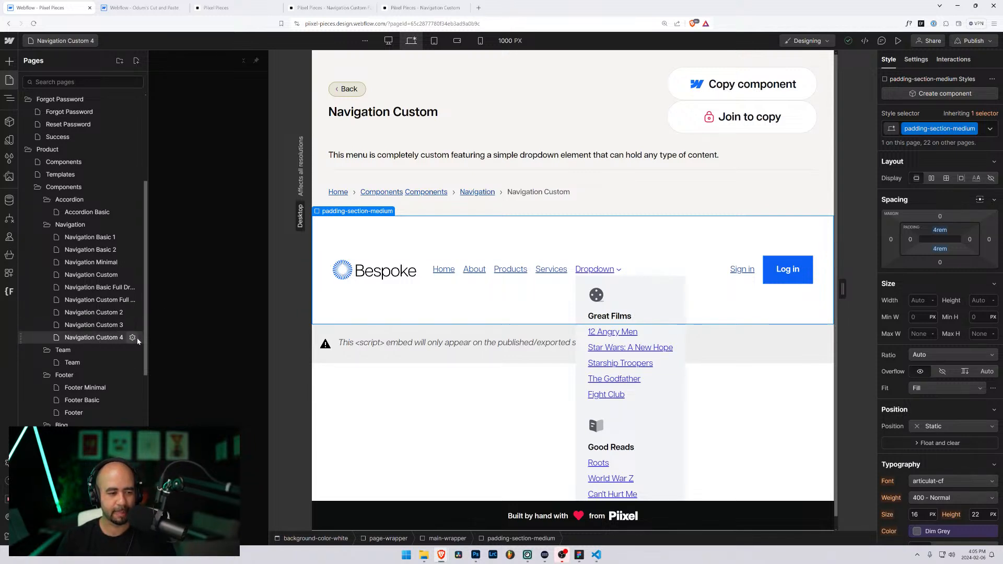
left_click(132, 338)
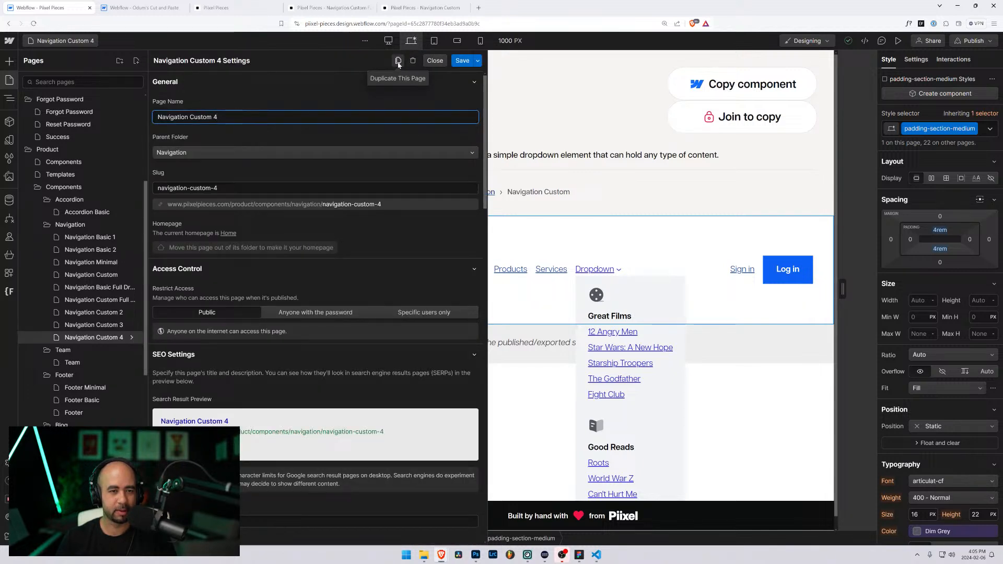
left_click(398, 61)
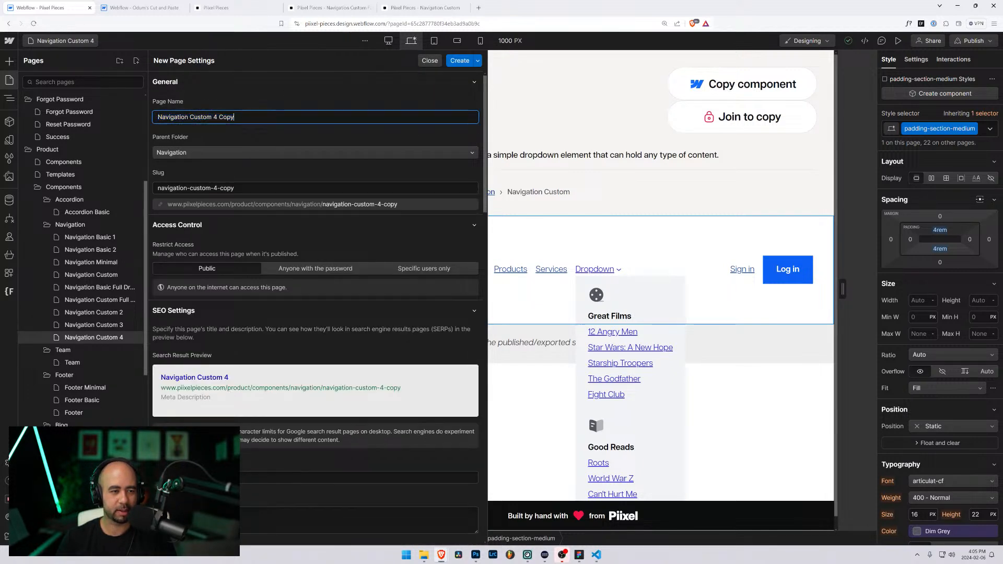
key("ctrl+shift+Left")
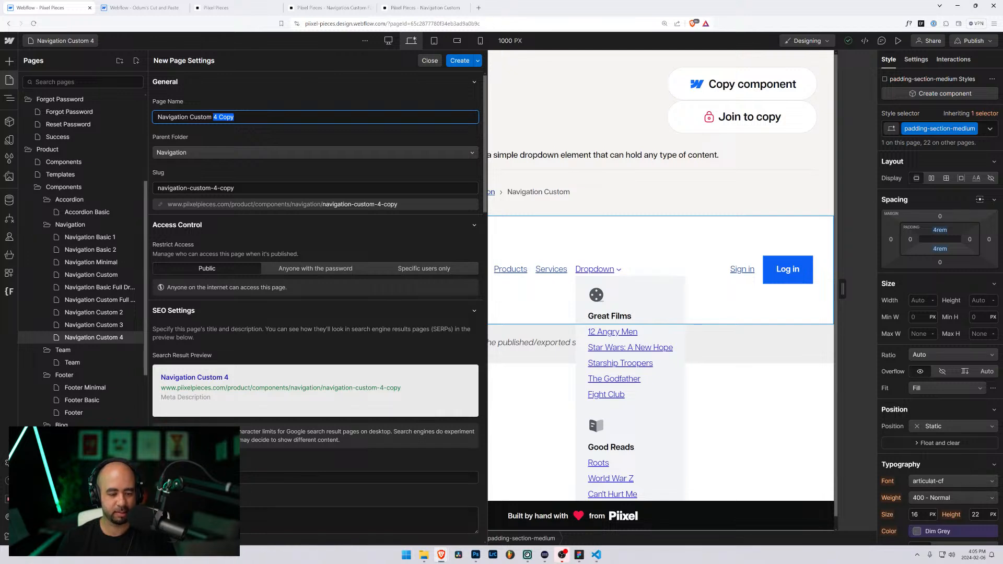
type("5")
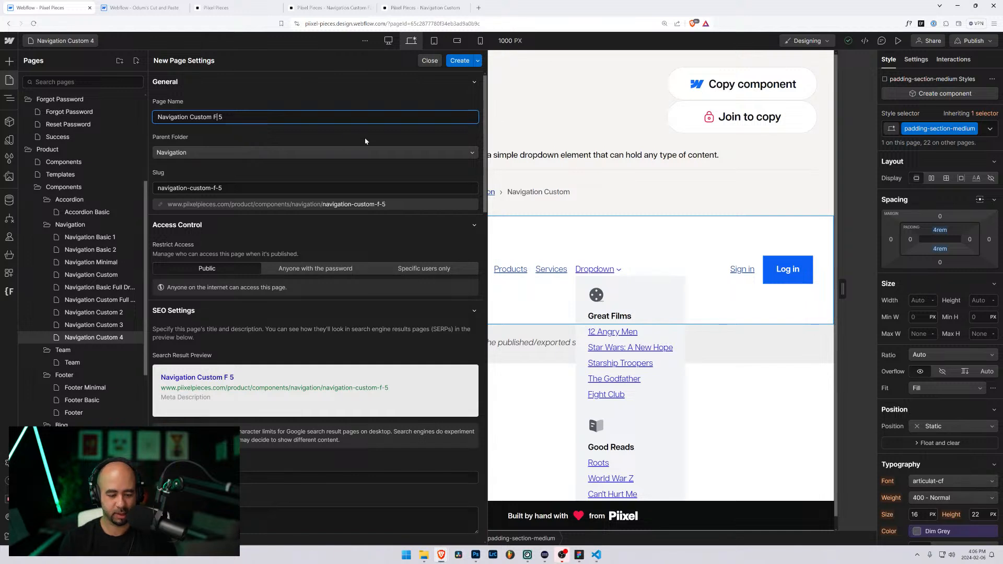
type("Full")
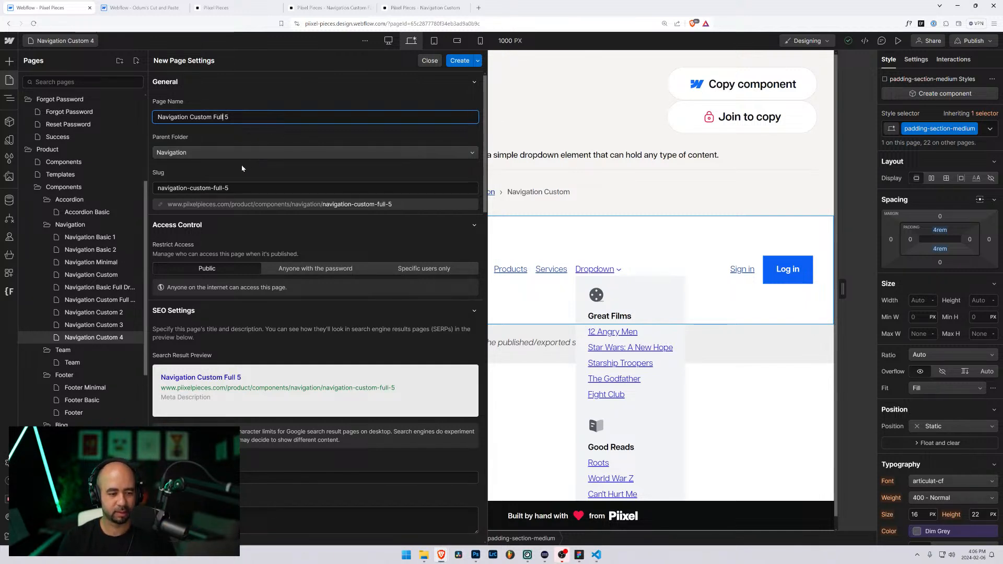
scroll(280, 180, "down", 5)
scroll(280, 180, "up", 5)
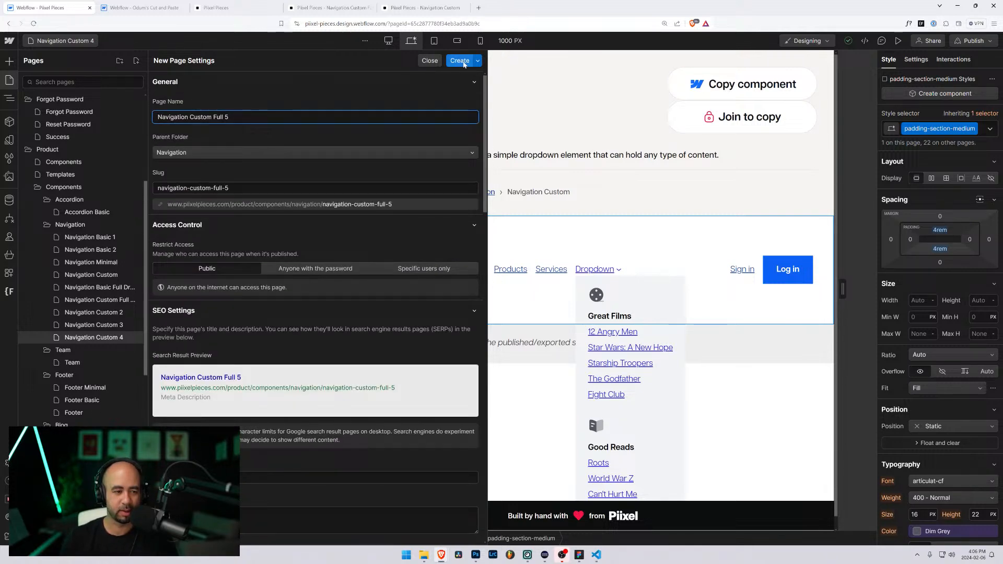
left_click(460, 60)
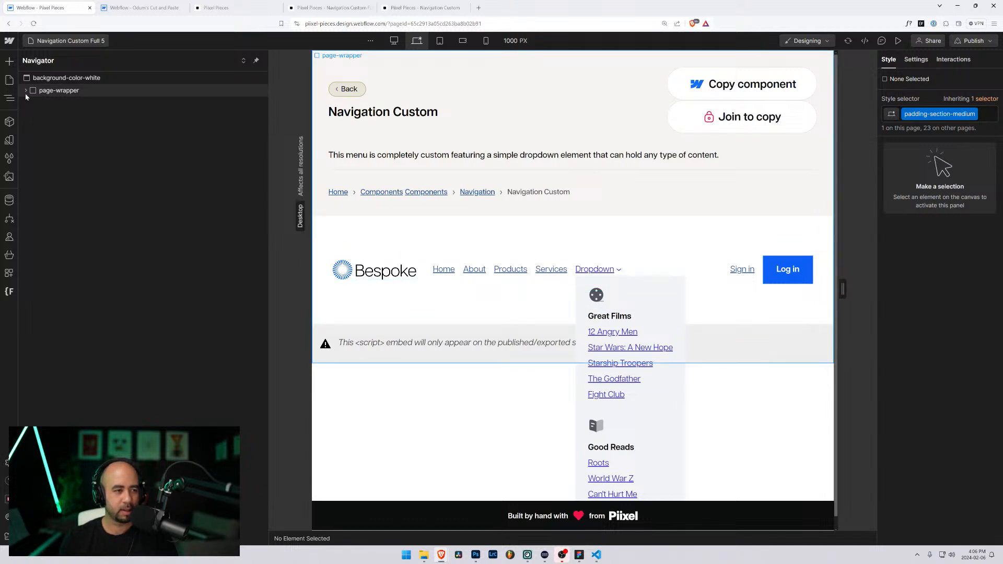
Step: Select the whole nav-custom-4 navbar in the Pixel Pieces page to copy it
left_click(26, 92)
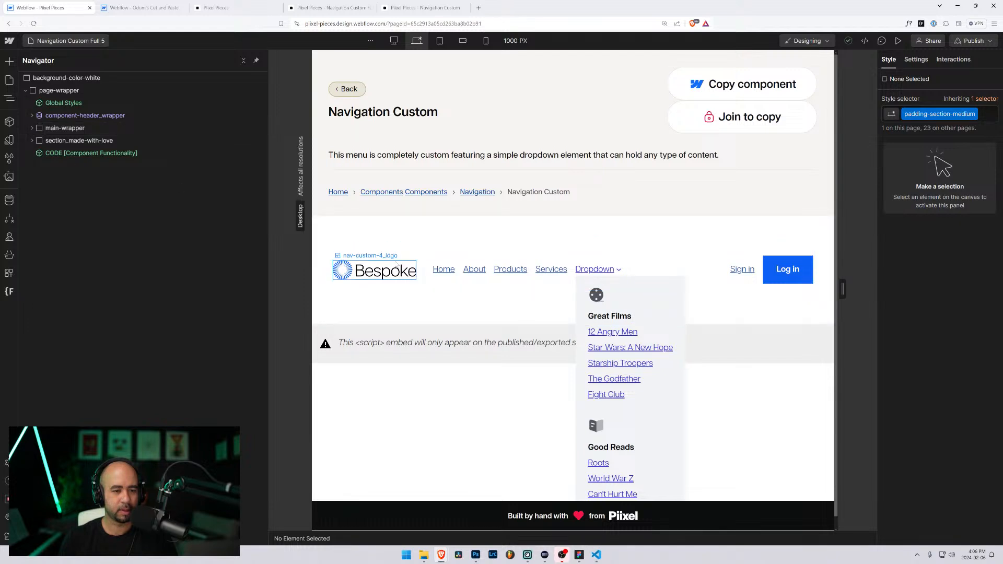
left_click(374, 270)
left_click(51, 165)
left_click(59, 166)
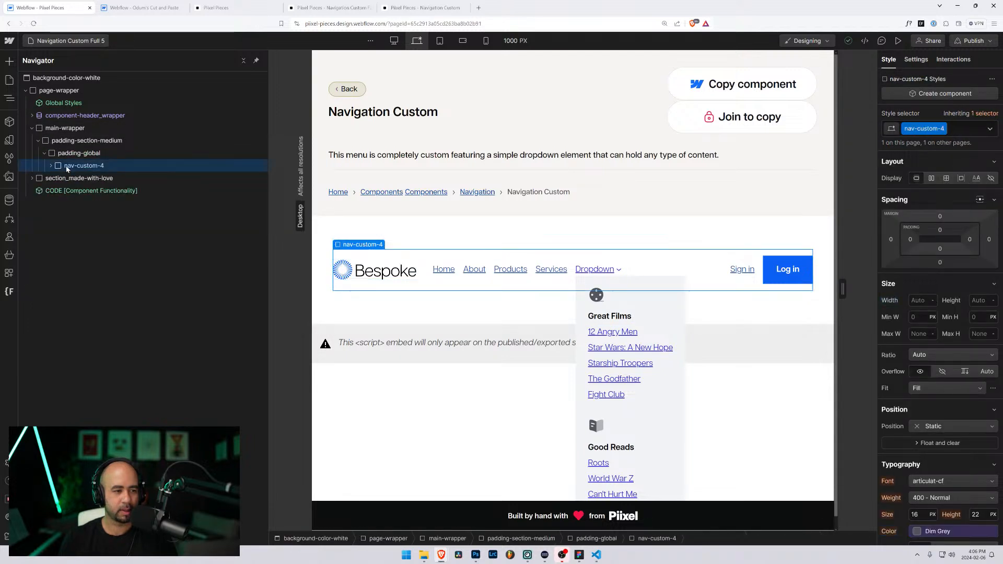
Step: Delete the old nav-custom-4 navbar in the Odum's Cut and Paste project
left_click(144, 8)
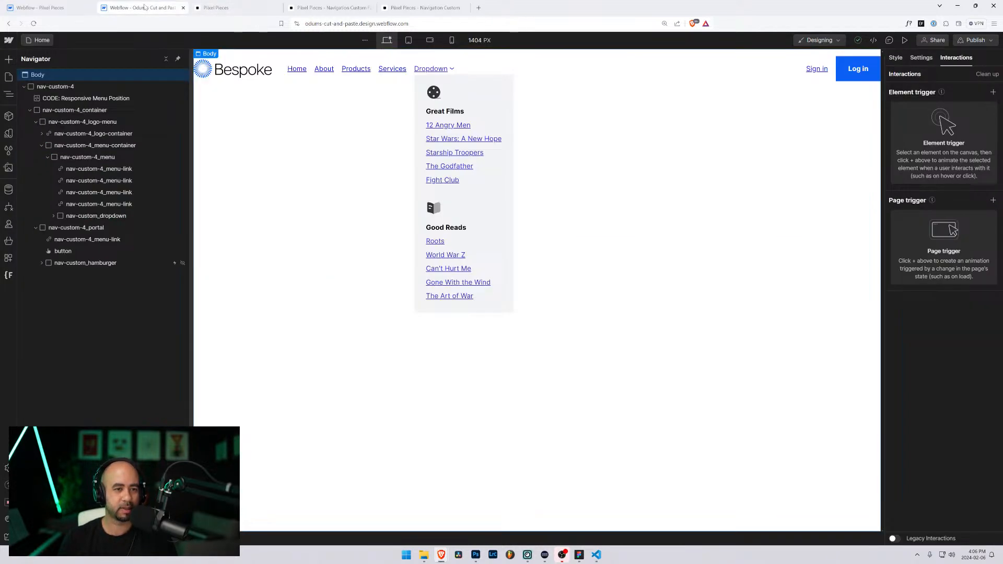
left_click(24, 87)
left_click(31, 90)
left_click(24, 87)
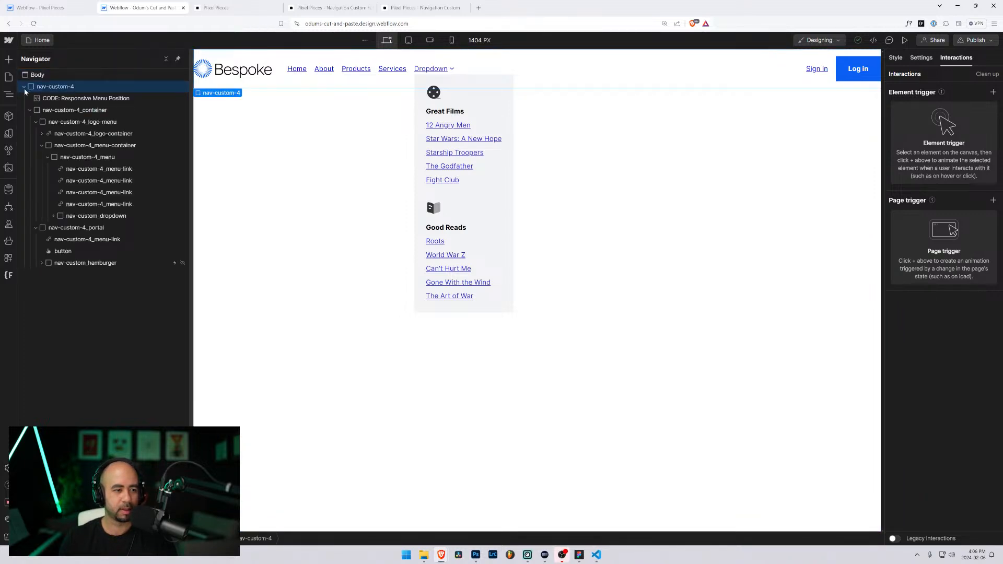
left_click(24, 87)
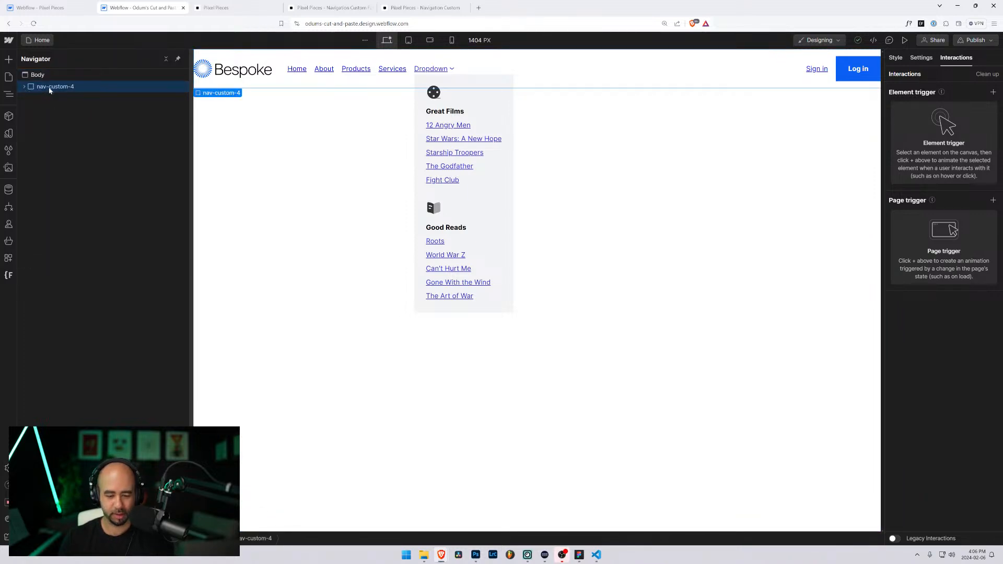
key("Delete")
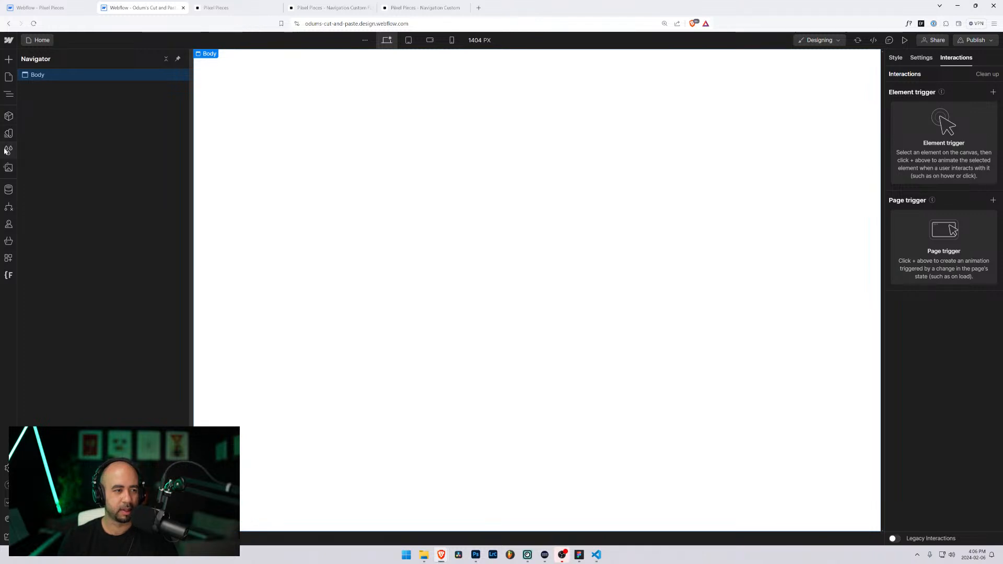
Step: Remove all unused styles and the 6 unused animations
left_click(8, 150)
left_click(128, 59)
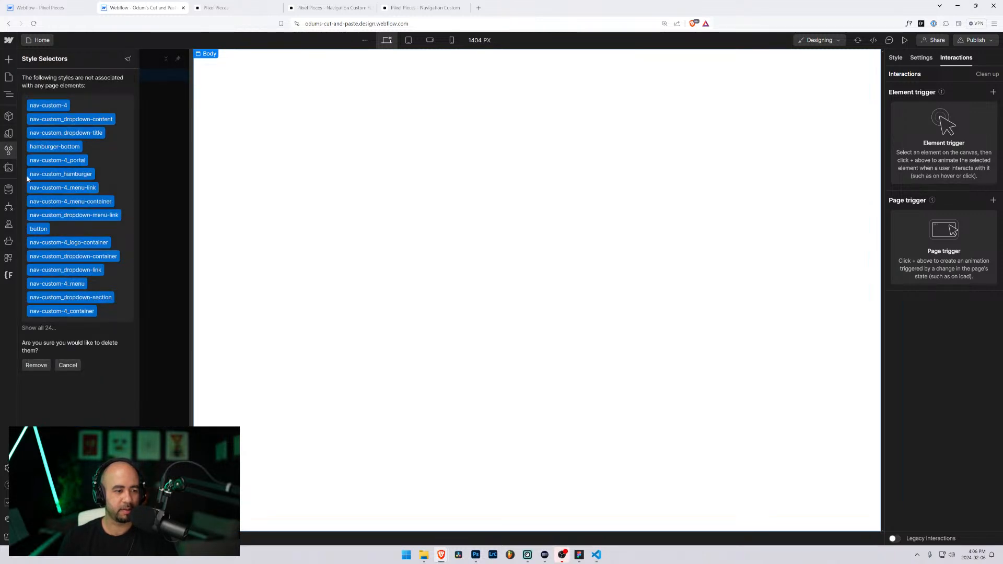
left_click(36, 365)
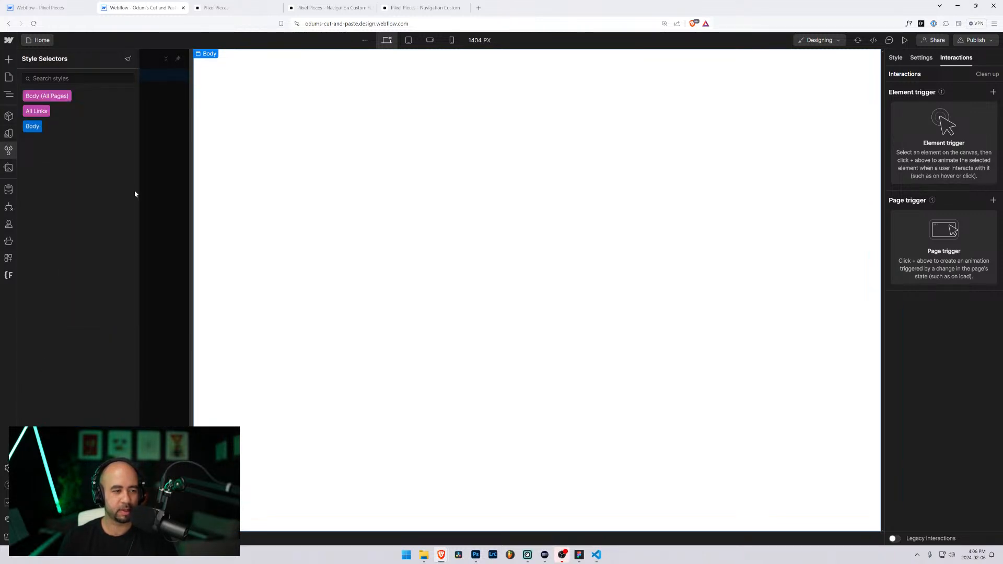
left_click(991, 75)
left_click(600, 361)
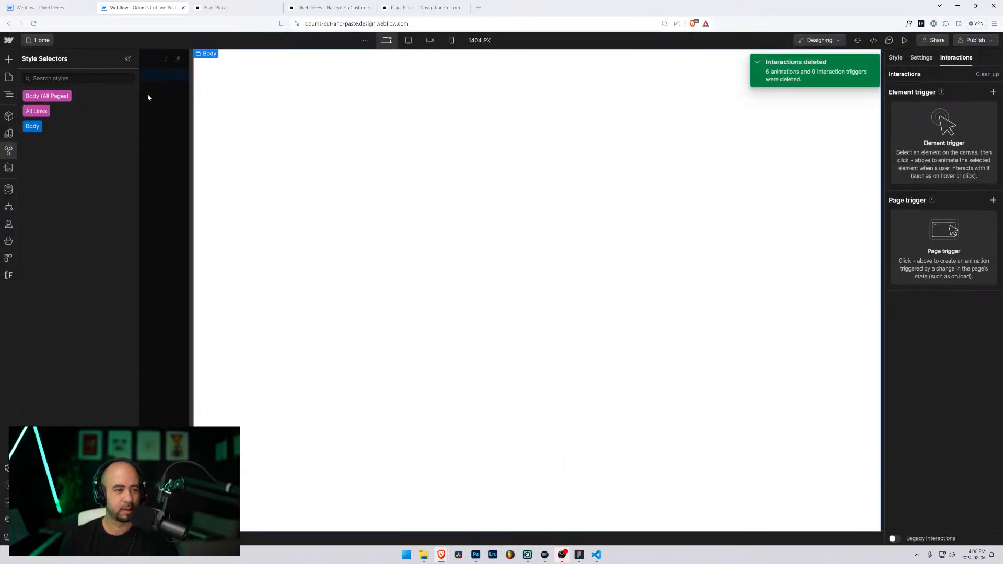
Step: Paste the copied nav-custom-4 navbar into the cut-and-paste project's body
key("z")
key("ctrl+v")
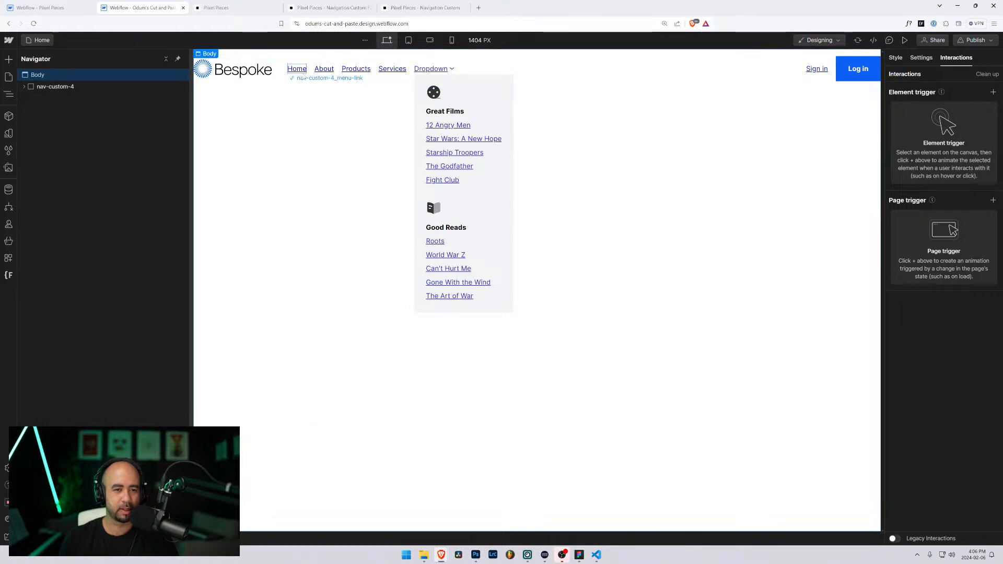
left_click(445, 73)
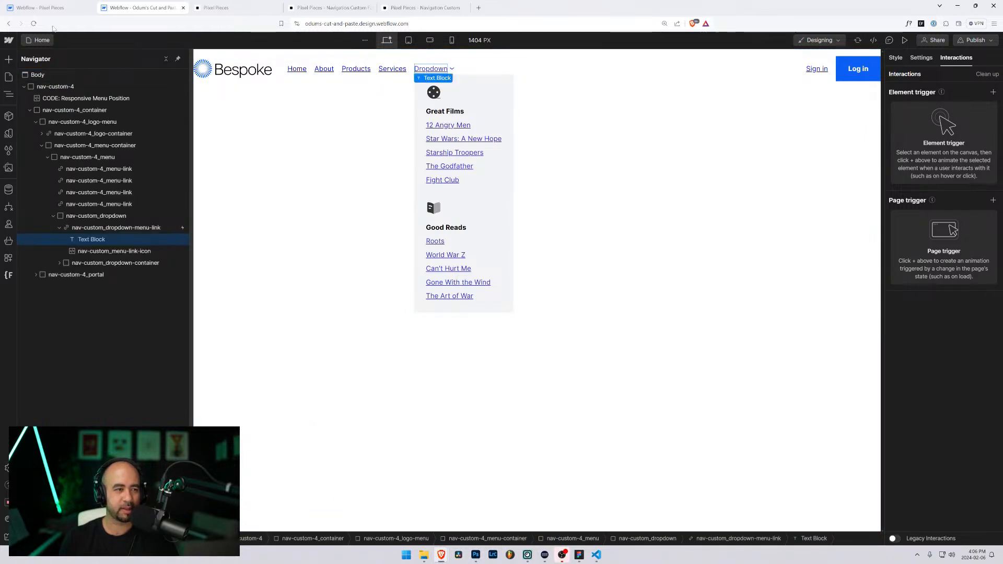
left_click(39, 7)
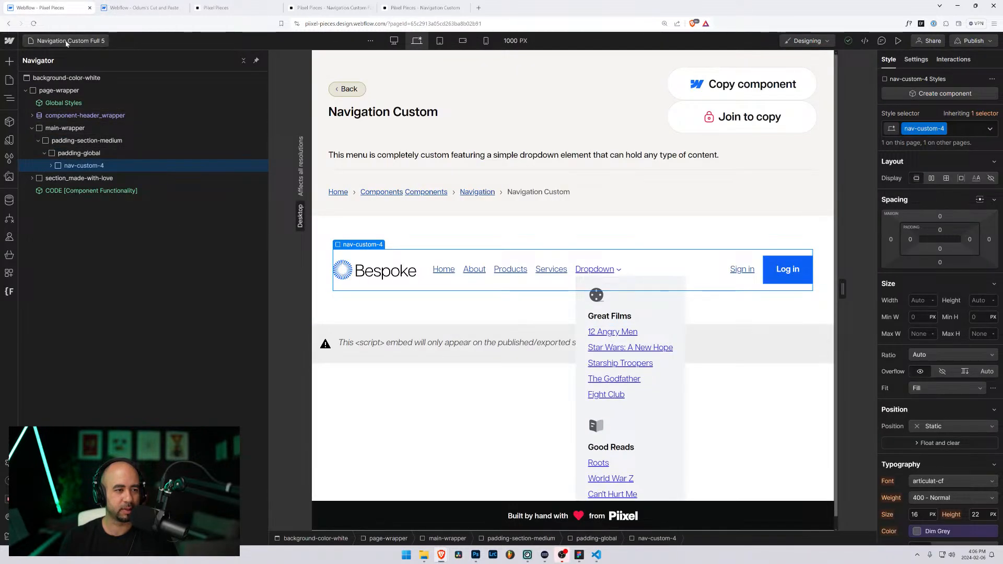
Step: Open the Navigation Custom Full Dropdown page and locate nav-custom-full-drop_dropdown in the Navigator
left_click(66, 40)
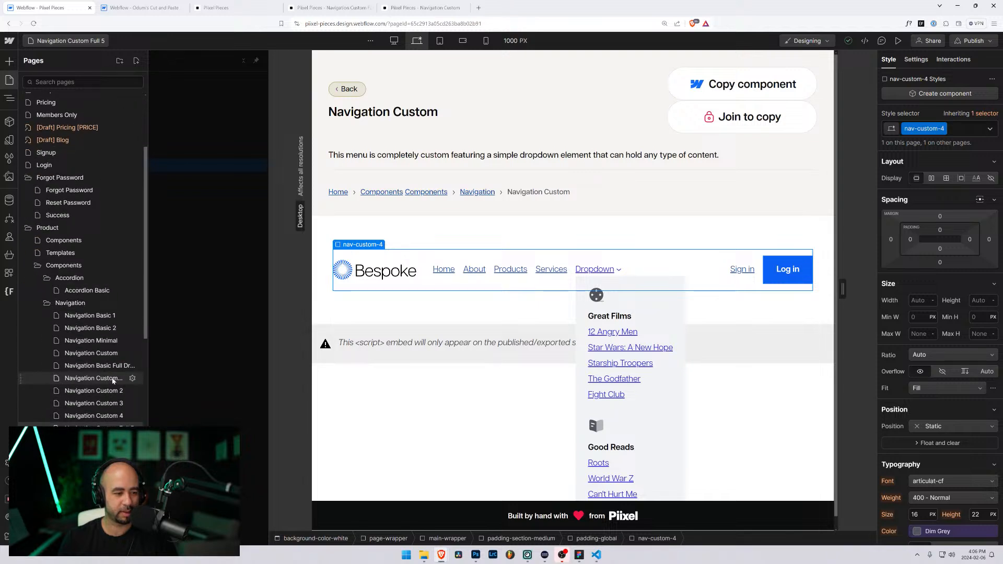
left_click(117, 379)
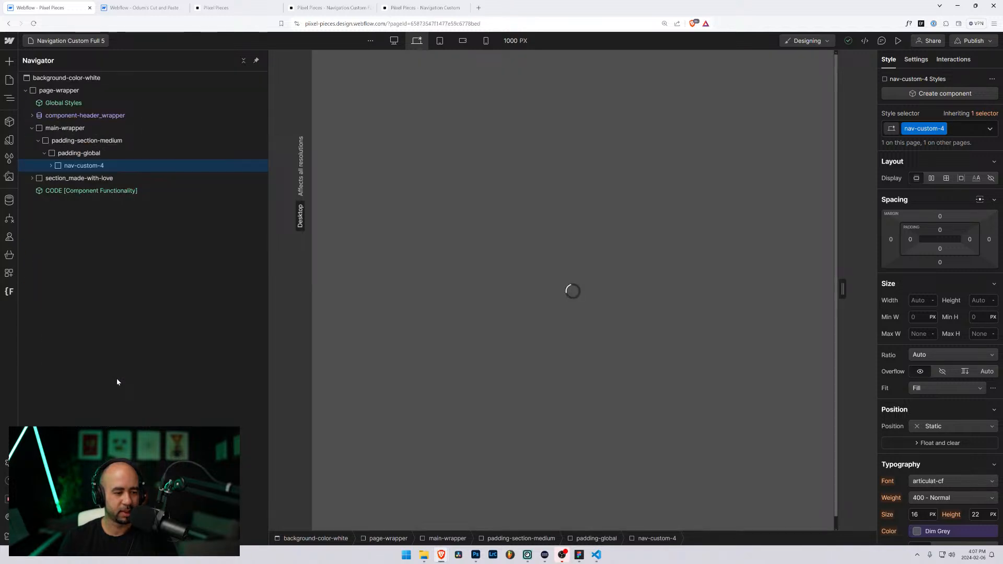
left_click(362, 295)
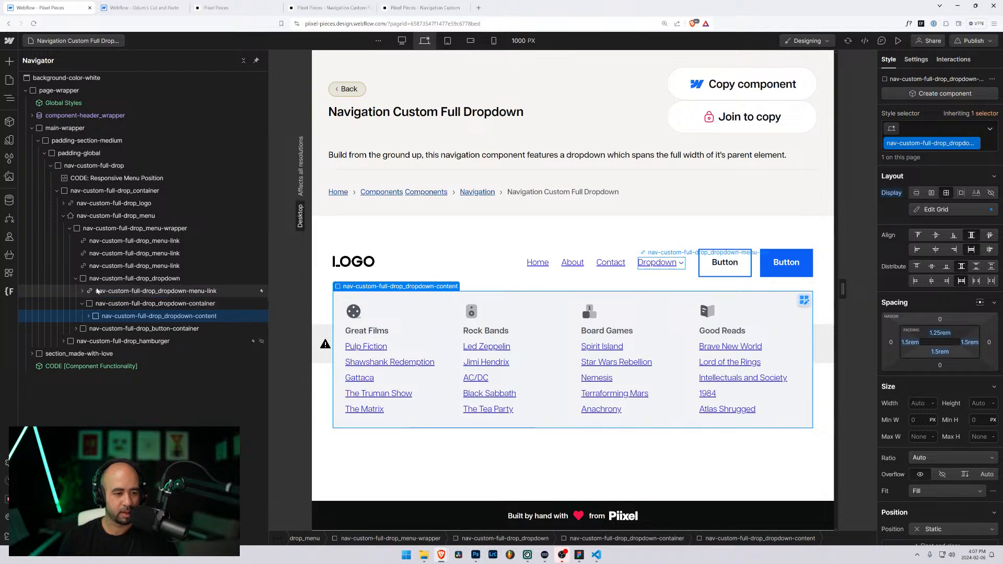
left_click(82, 303)
left_click(89, 283)
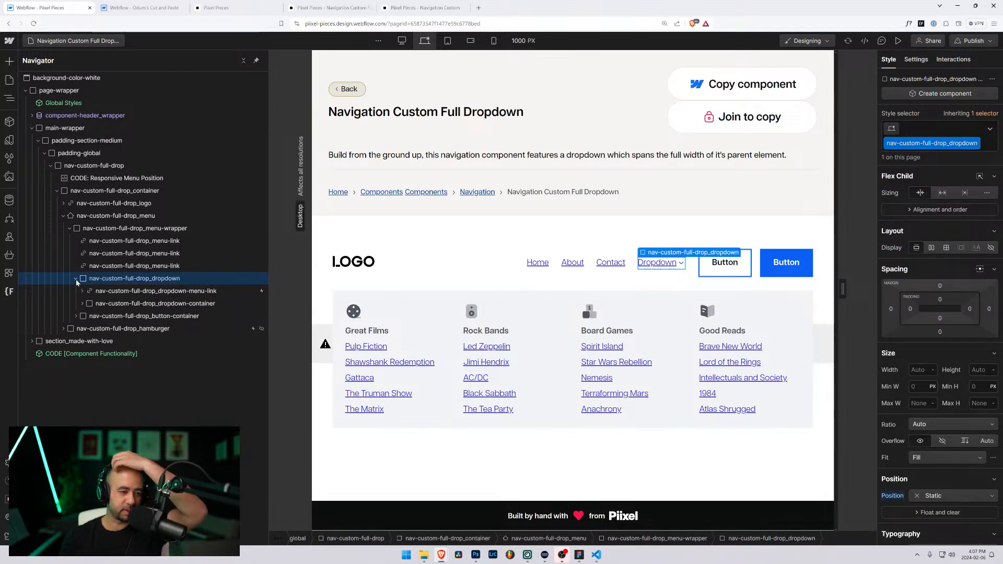
left_click(75, 279)
left_click(101, 291)
Step: Select nav-custom-full-drop_dropdown and copy it over to the Odum's Cut and Paste project
left_click(99, 278)
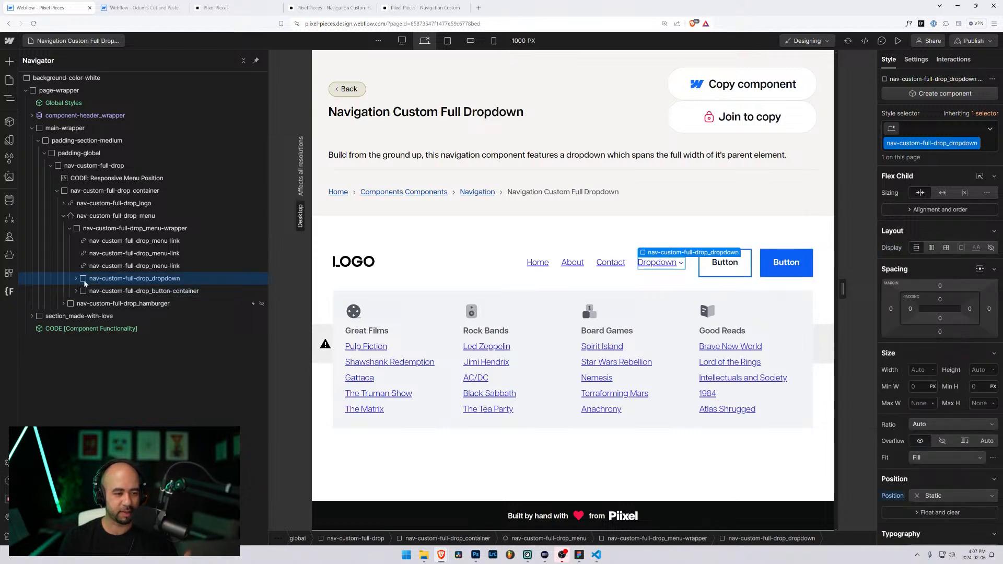
left_click(76, 278)
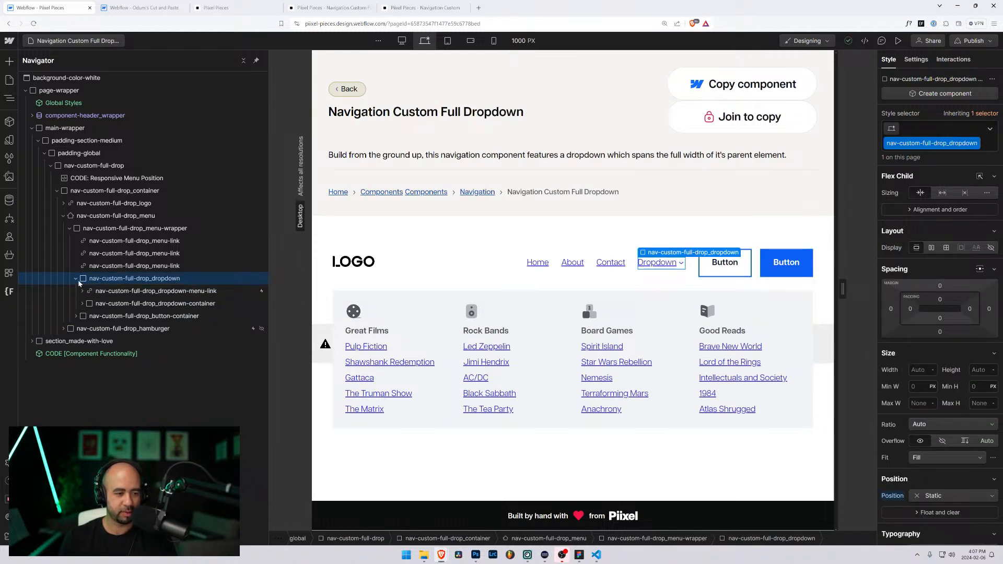
left_click(75, 278)
left_click(97, 291)
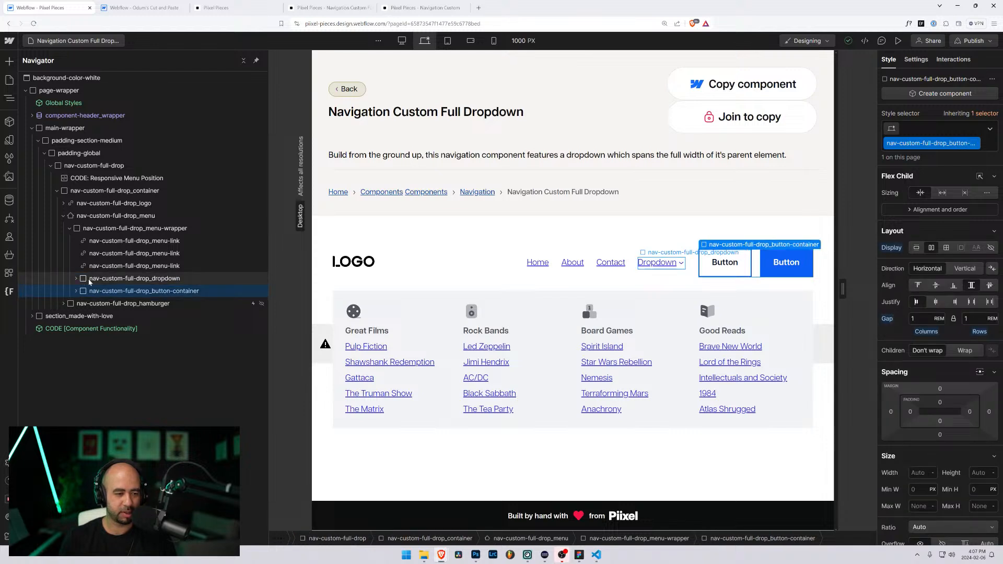
left_click(90, 280)
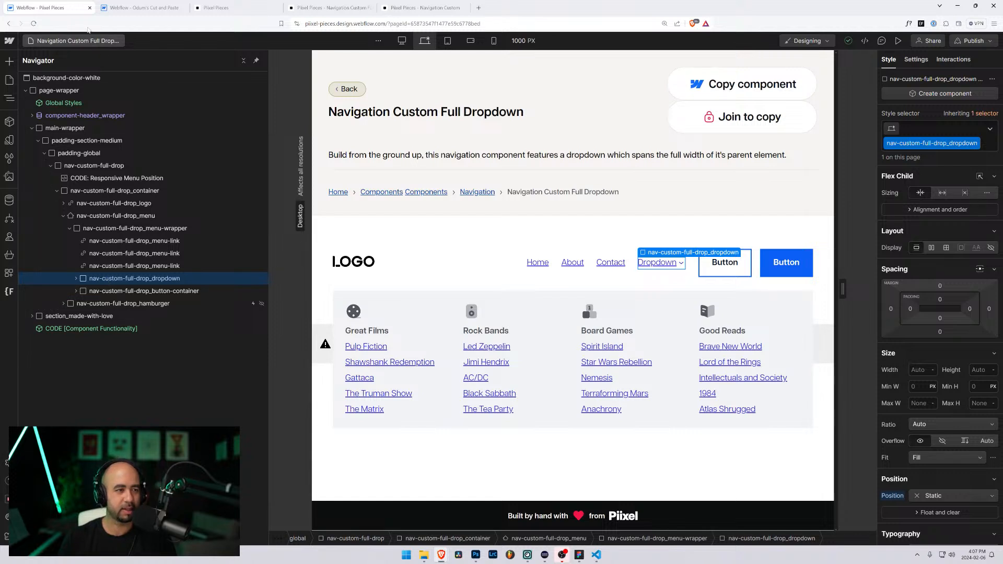
left_click(135, 7)
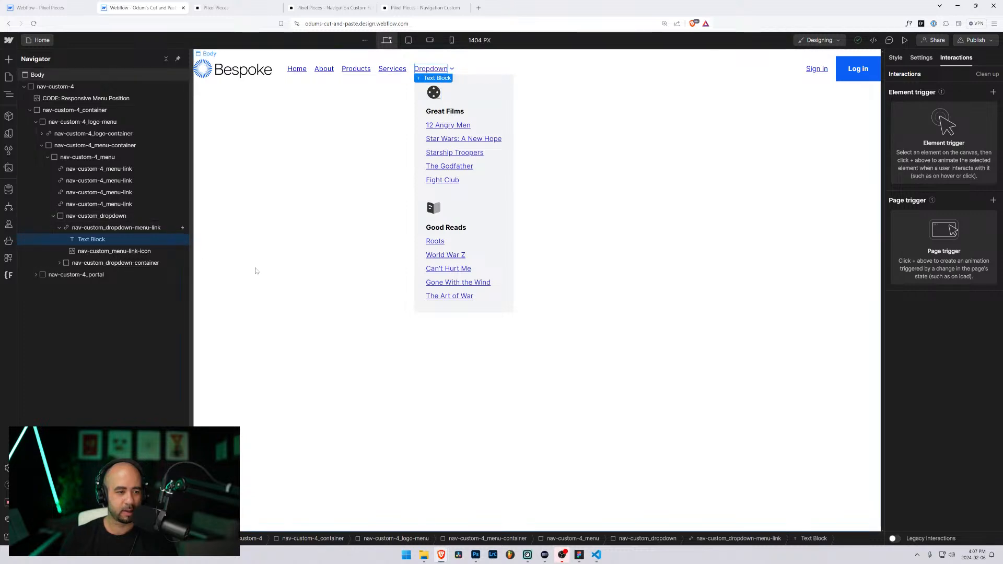
Step: Paste the full-width dropdown after nav-custom_dropdown in the nav-custom-4 menu
left_click(58, 218)
left_click(54, 216)
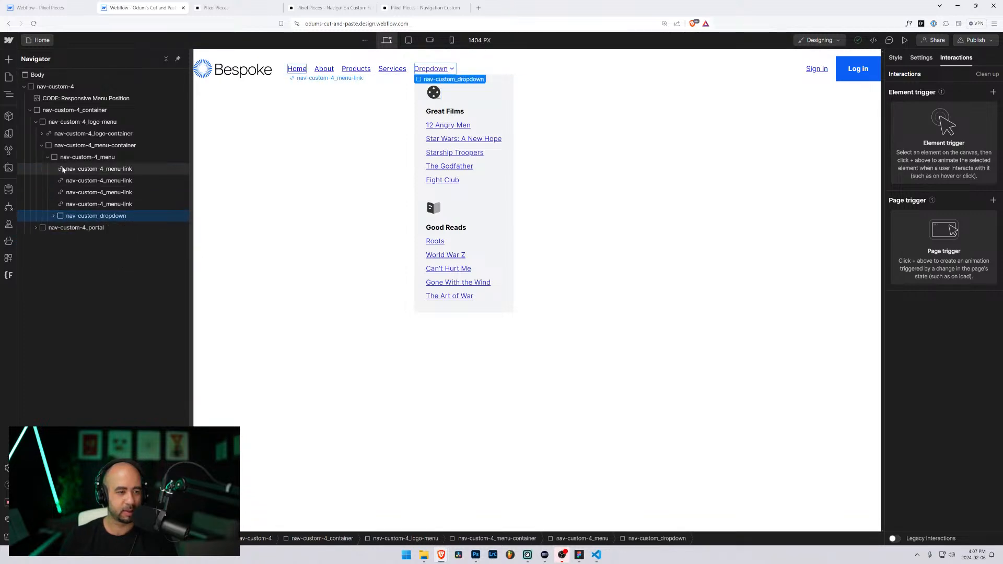
left_click(64, 159)
key("ctrl+v")
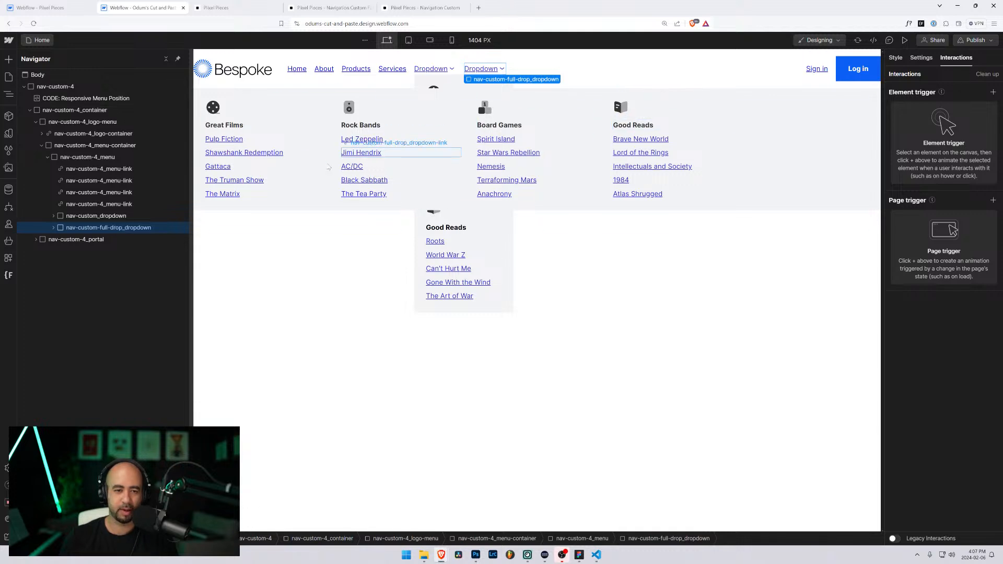
Step: Inspect the dropdown link's mouse-click animation, then view the mega-menu content block's styles
left_click(53, 228)
left_click(64, 240)
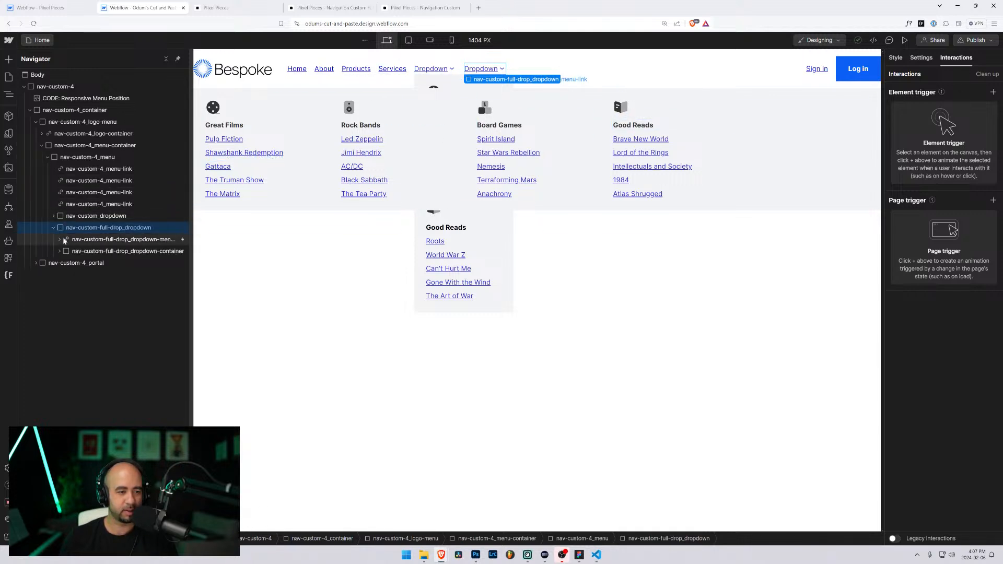
left_click(60, 239)
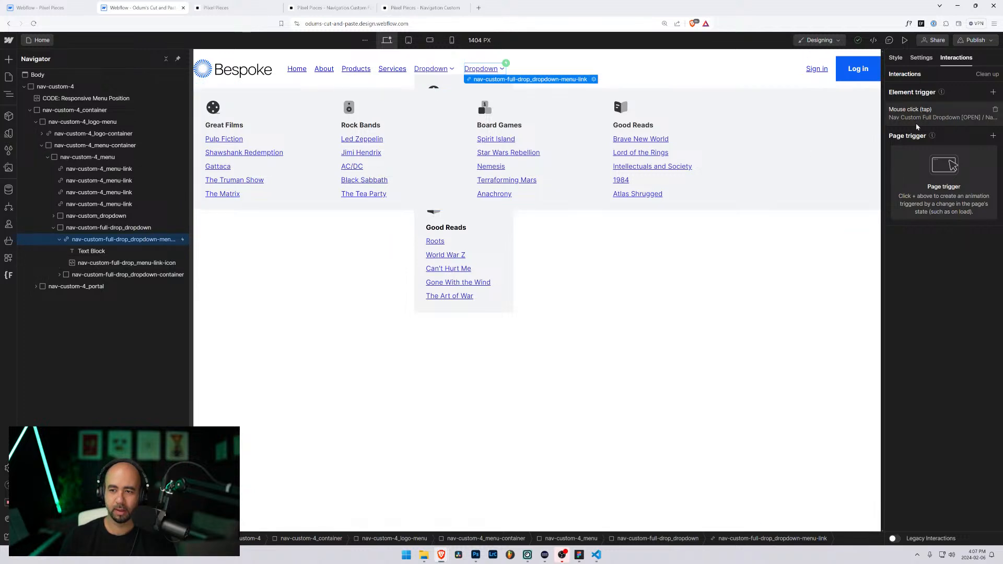
left_click(948, 118)
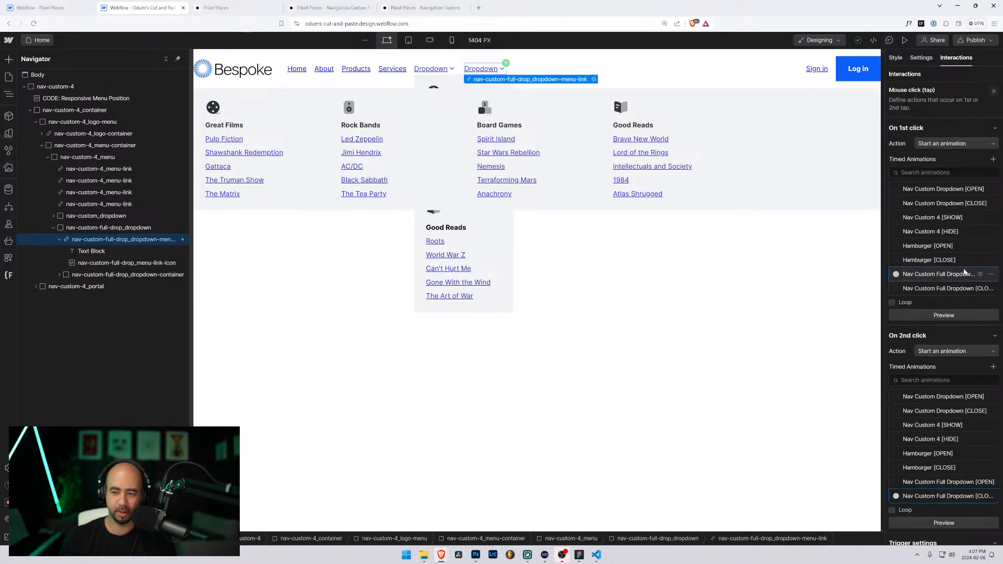
left_click(892, 302)
scroll(977, 261, "down", 1)
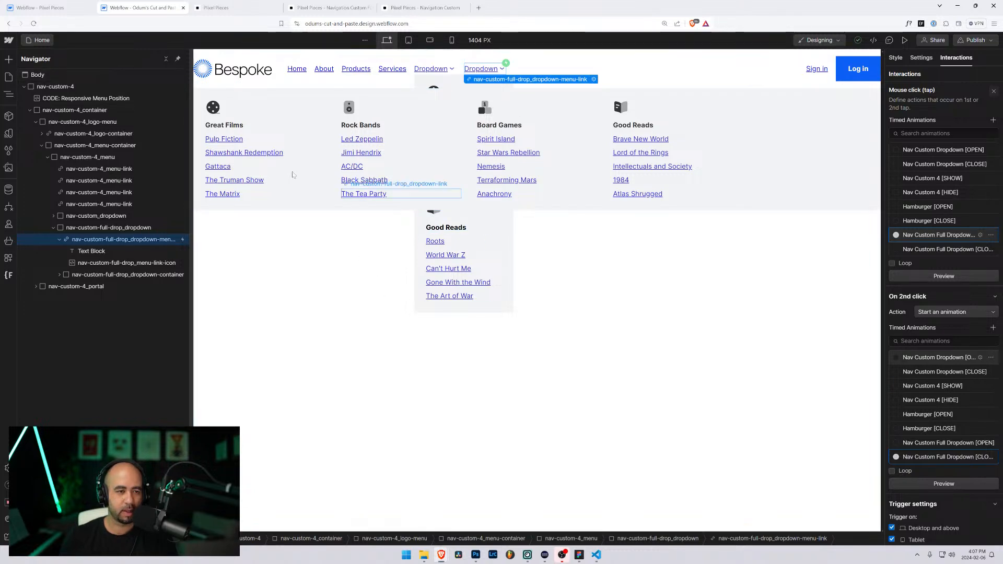
left_click(219, 96)
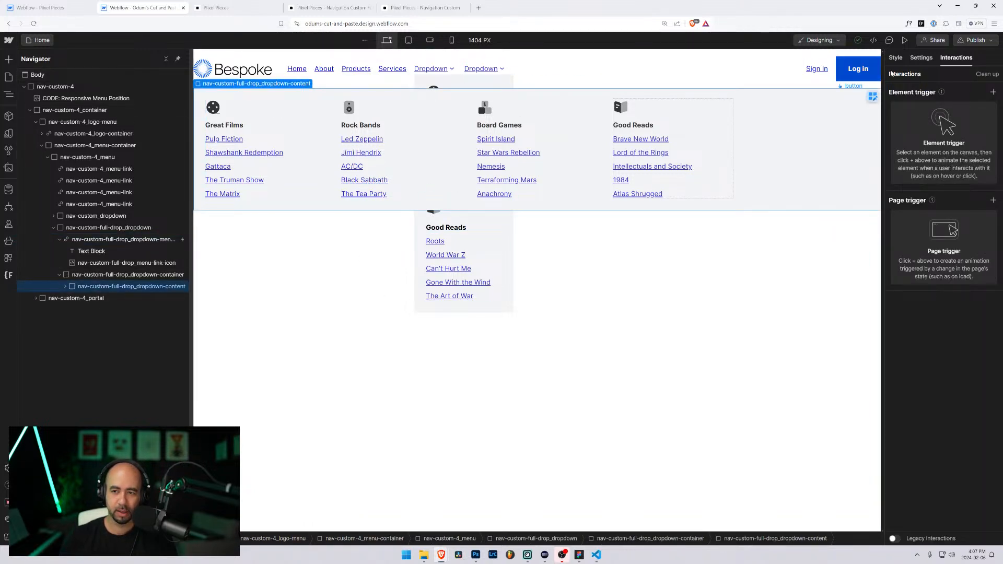
left_click(897, 60)
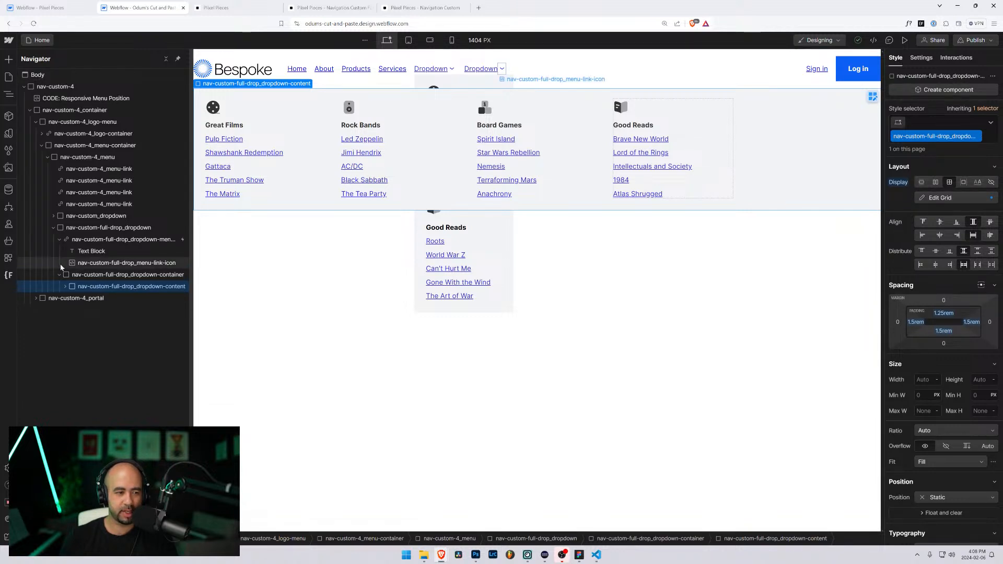
Step: Select nav-custom-full-drop_dropdown-container to view its absolute position, 100% width and 5rem top margin
left_click(66, 277)
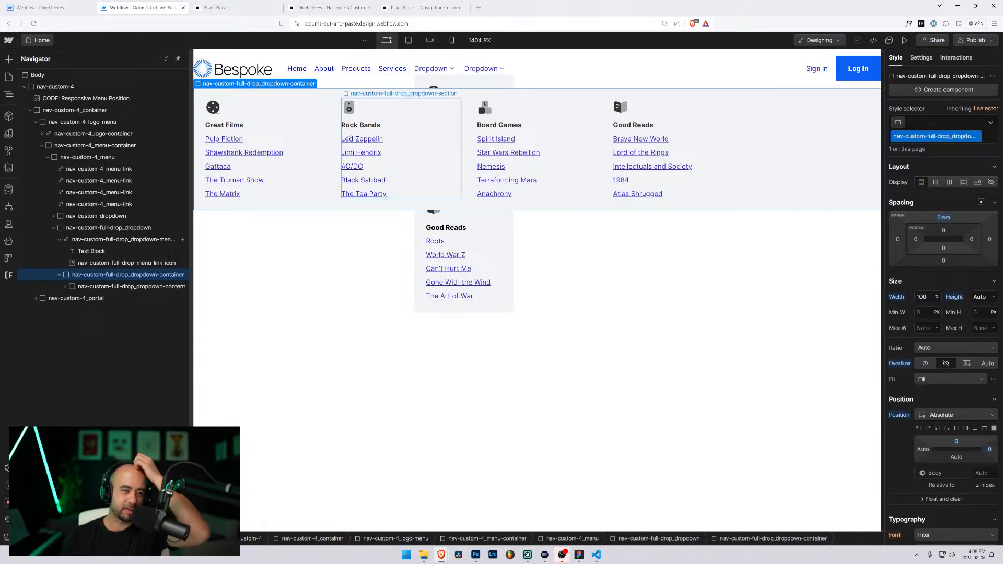
Step: Select nav-custom-4 and test nudging its top margin
left_click(23, 87)
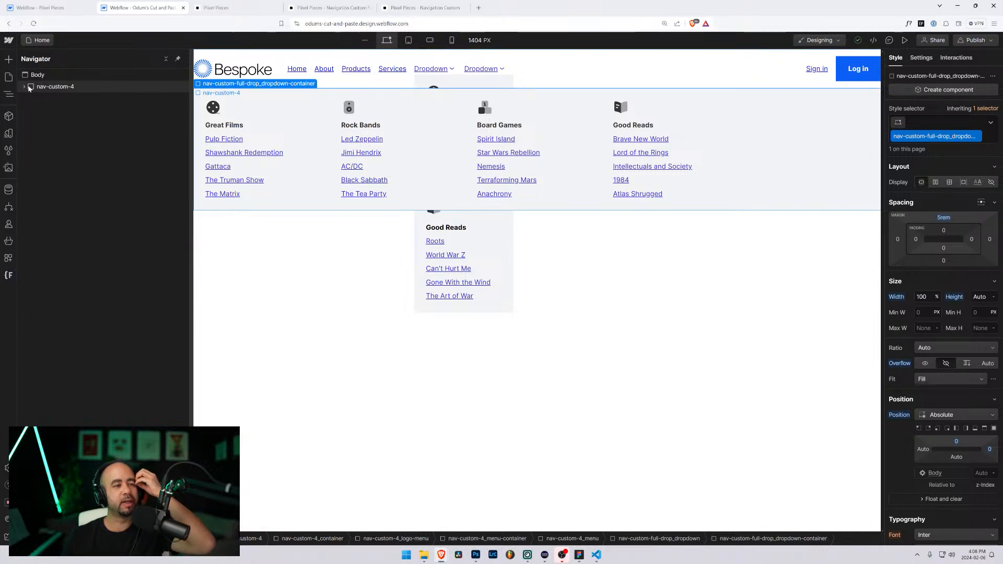
left_click(52, 87)
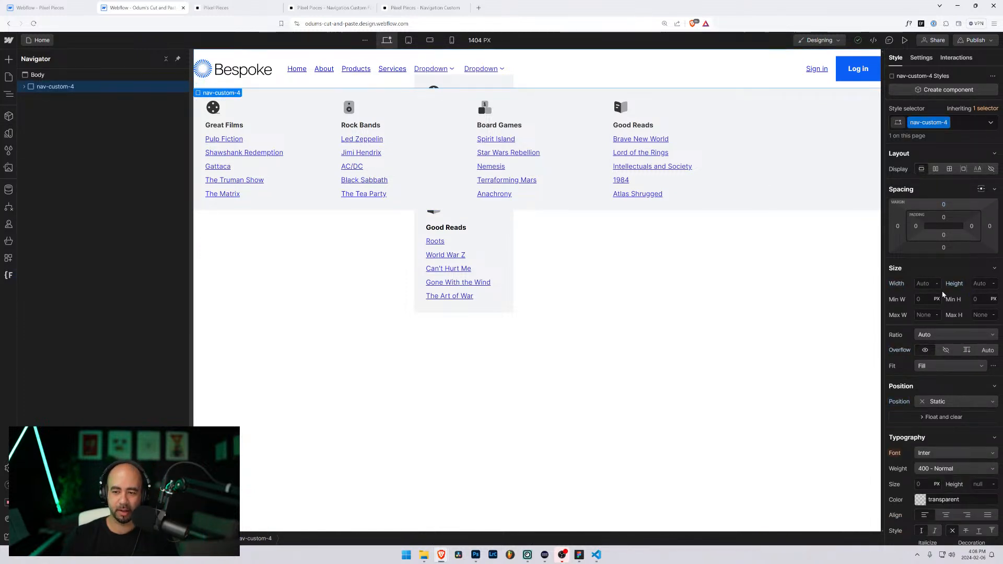
mouse_move(945, 207)
left_mouse_down()
mouse_move(947, 156)
mouse_move(943, 205)
left_mouse_up()
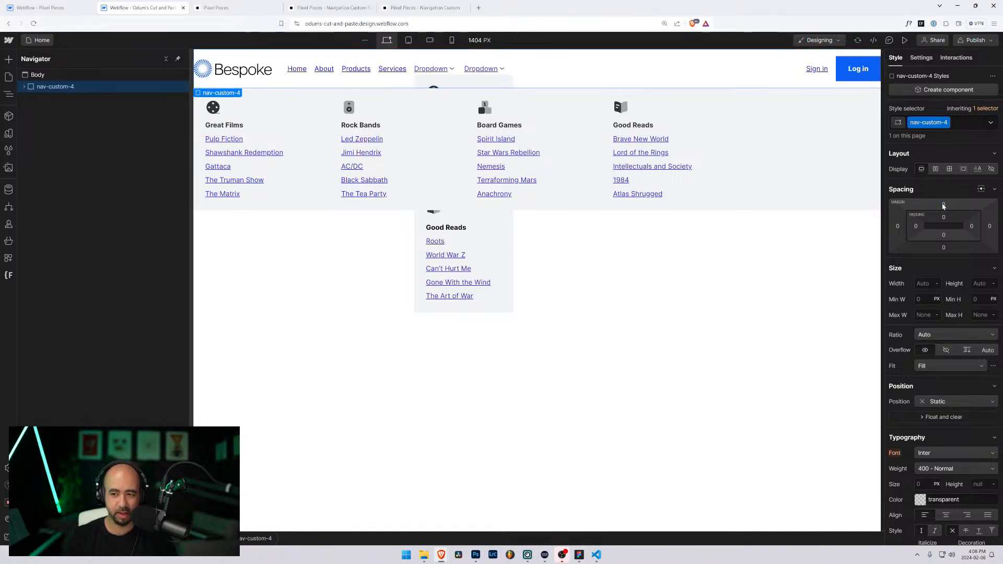
Step: Inspect nav-custom-4_container's horizontal flex layout, 5rem height and static position
left_click(24, 86)
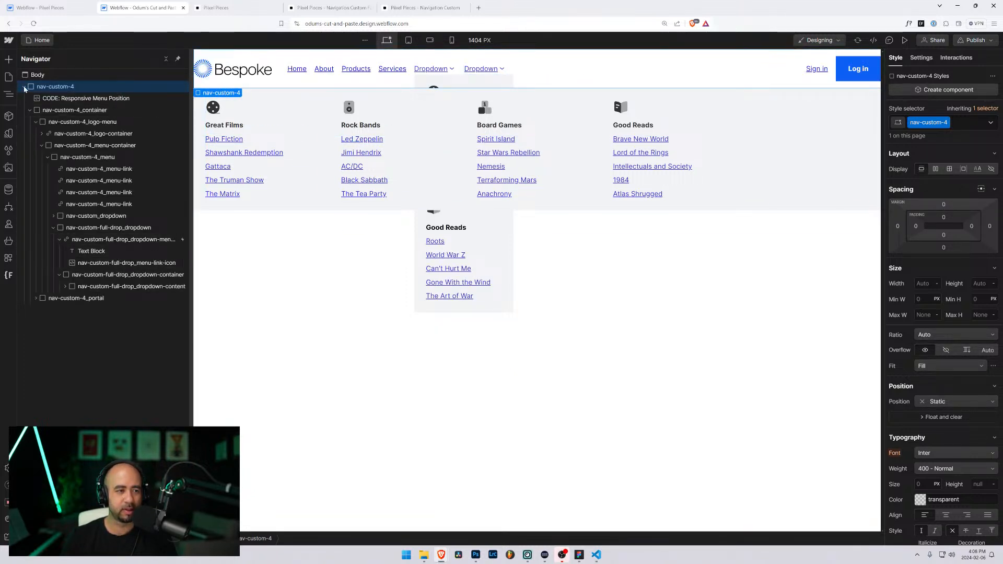
left_click(24, 87)
left_click(24, 87)
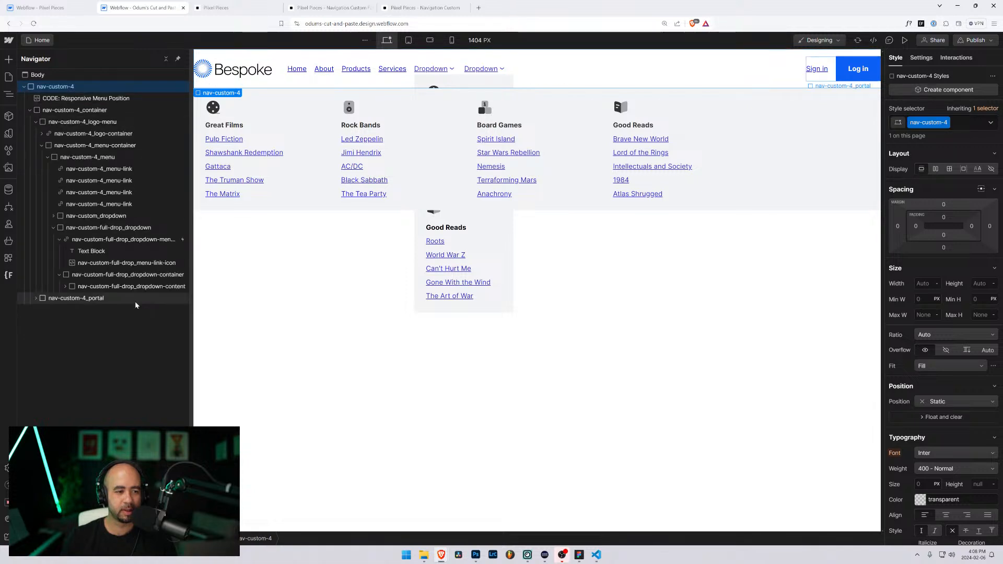
left_click(97, 228)
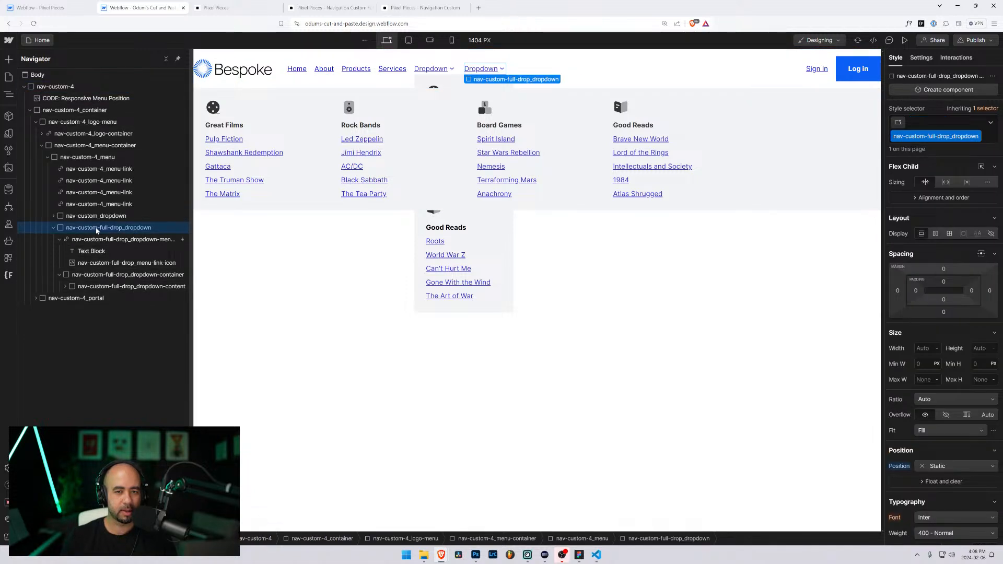
left_click(60, 87)
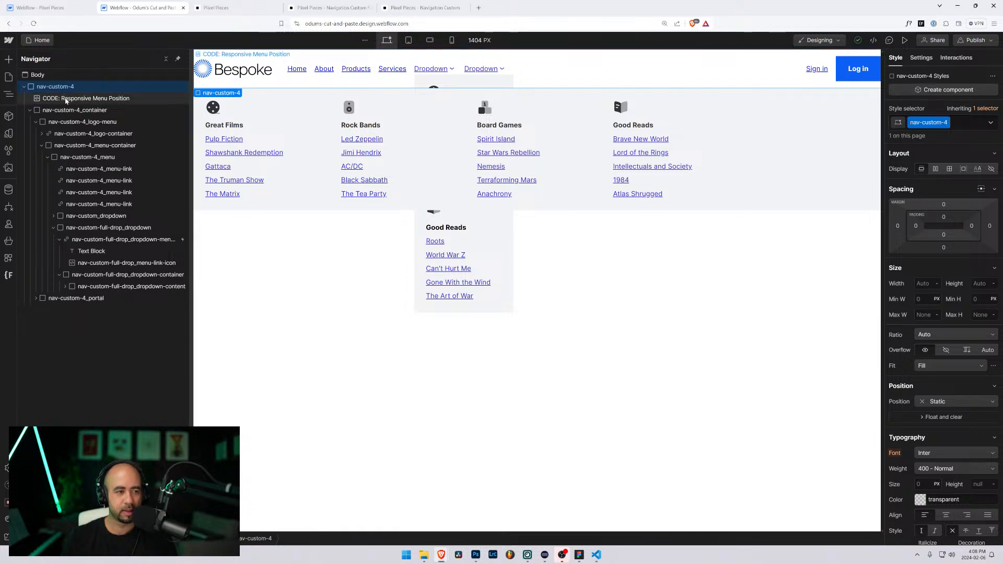
left_click(66, 110)
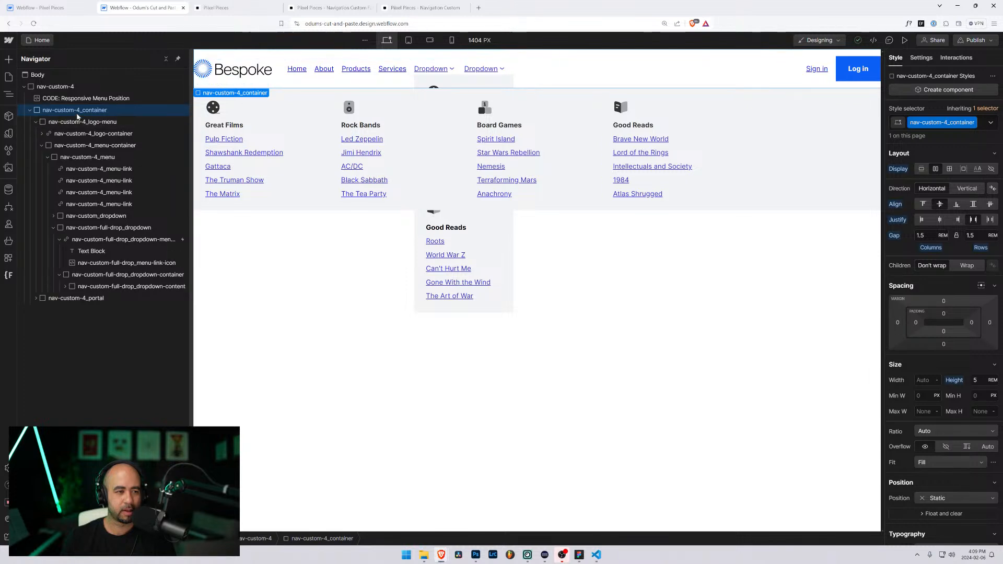
left_click(49, 157)
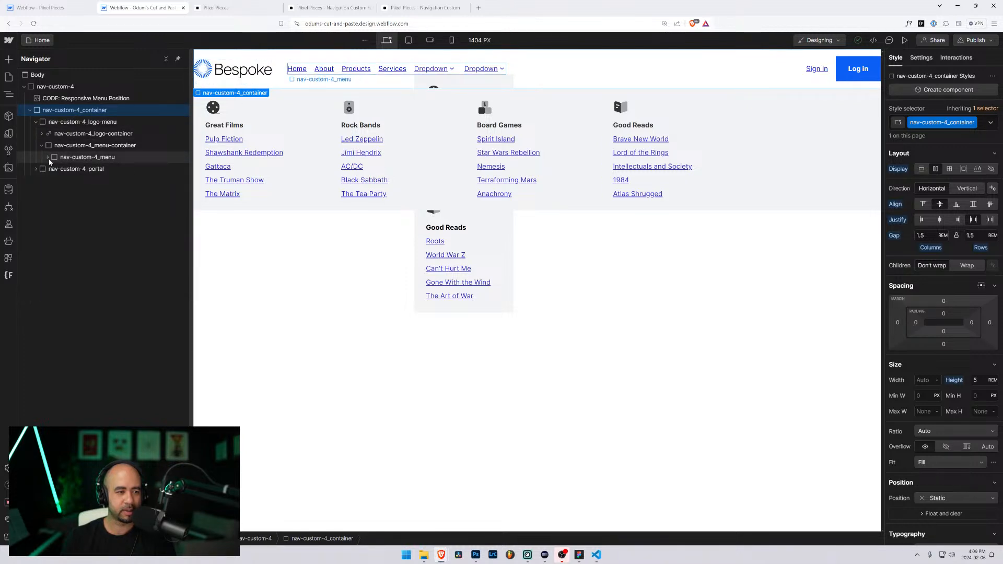
left_click(49, 146)
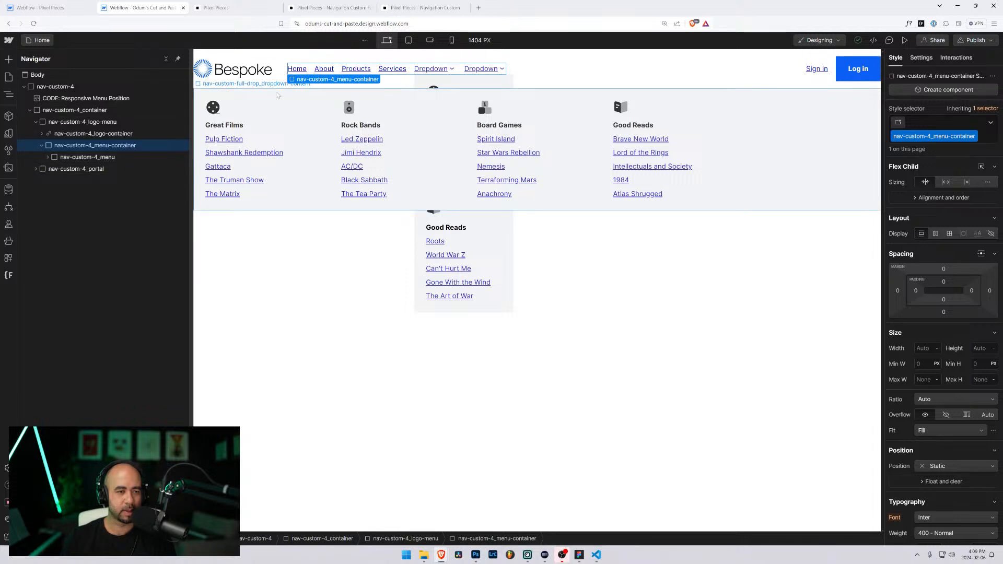
Step: Delete the regular nav-custom_dropdown from the nav-custom-4 menu
left_click(277, 95)
left_click(42, 146)
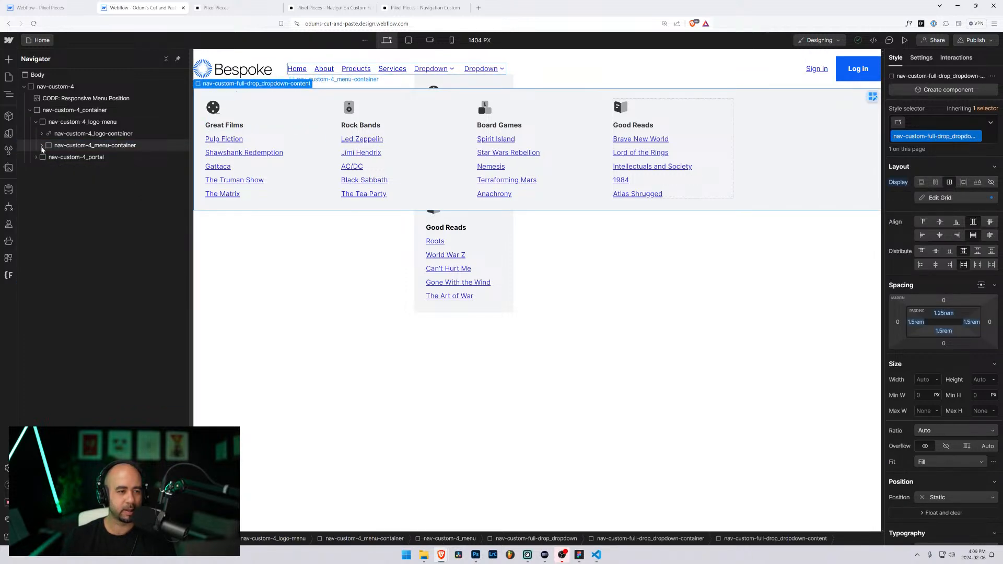
left_click(438, 71)
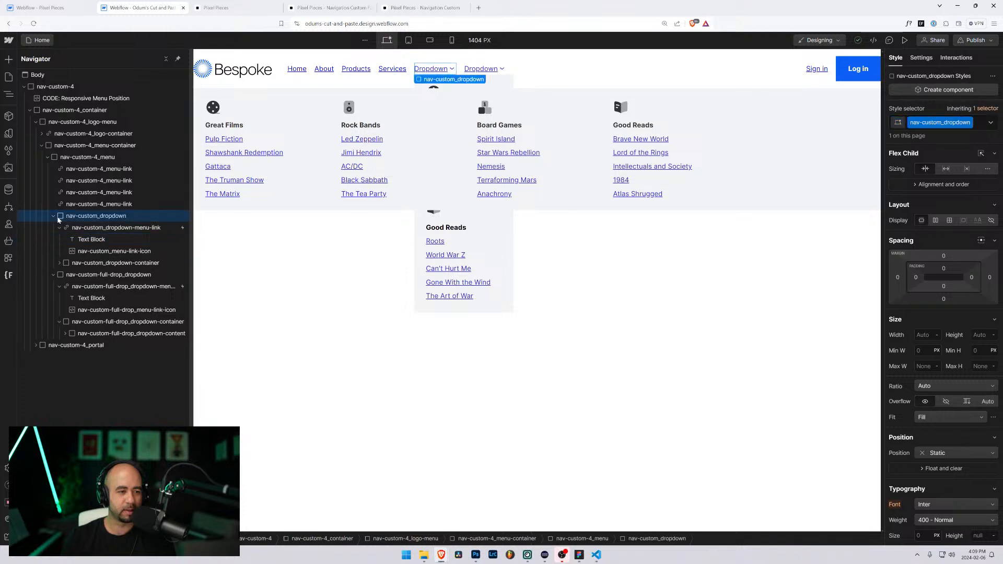
key("Delete")
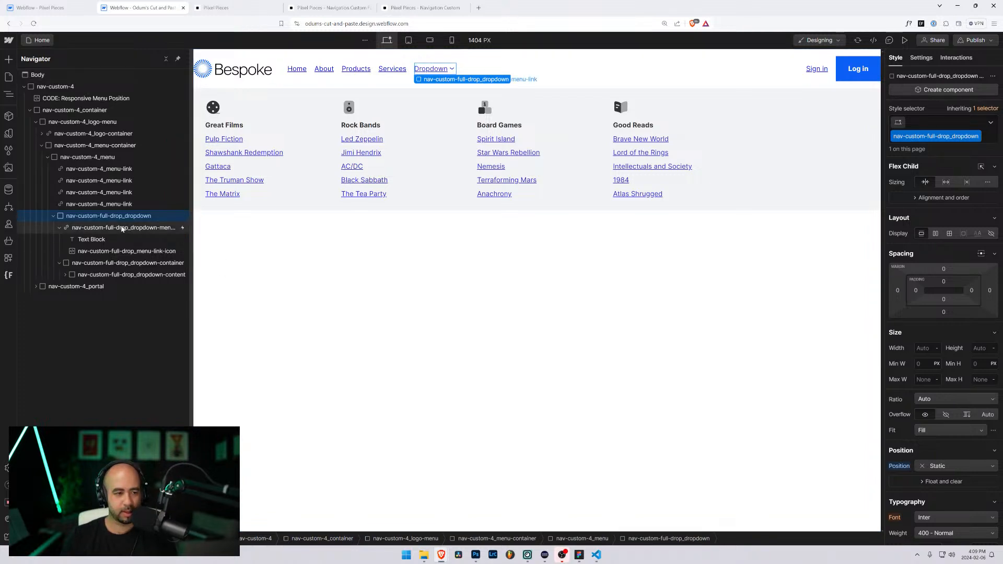
Step: Check the dropdown-content and dropdown-container styles, then reselect nav-custom-4_container
left_click(218, 97)
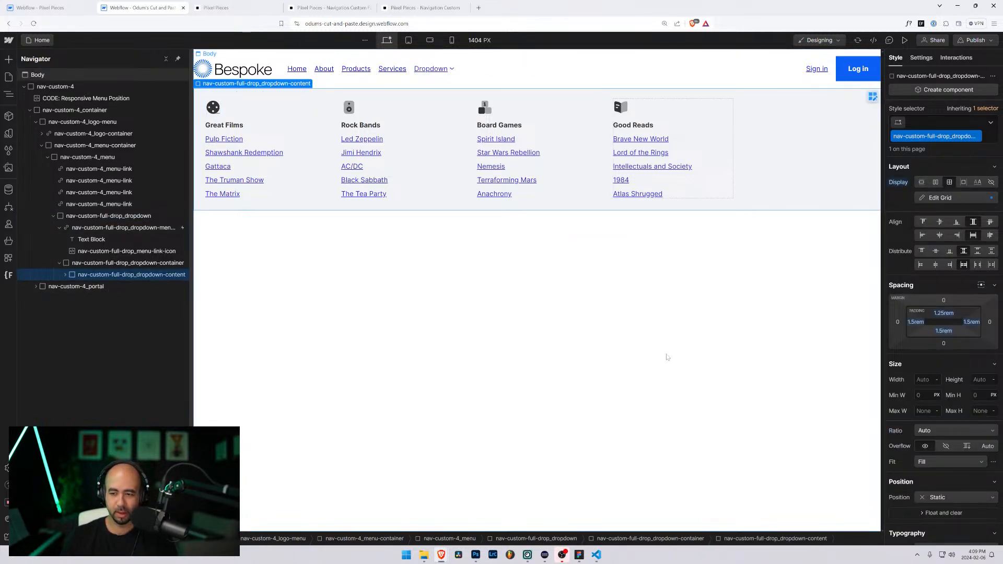
scroll(940, 424, "down", 2)
scroll(940, 425, "up", 2)
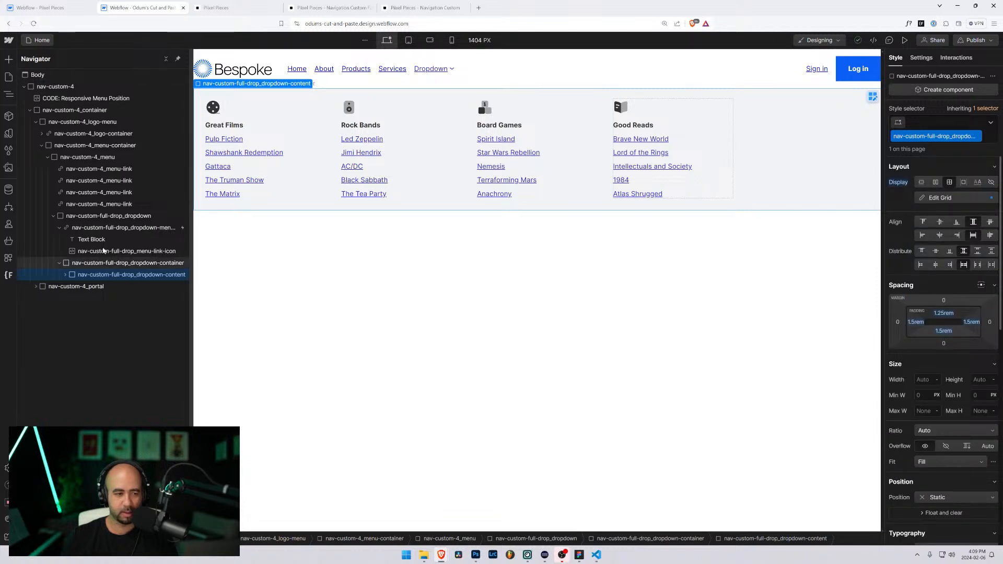
left_click(59, 263)
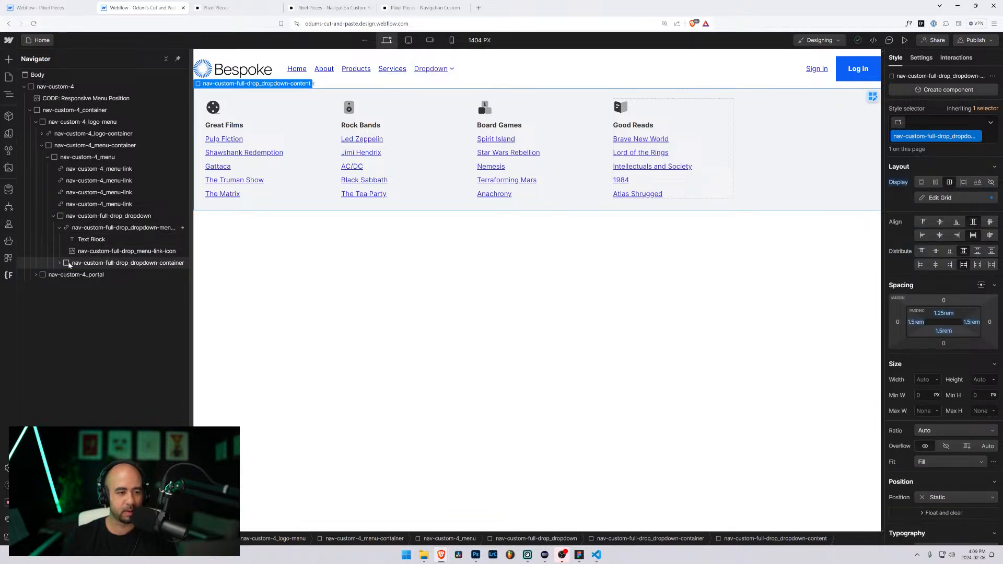
left_click(69, 264)
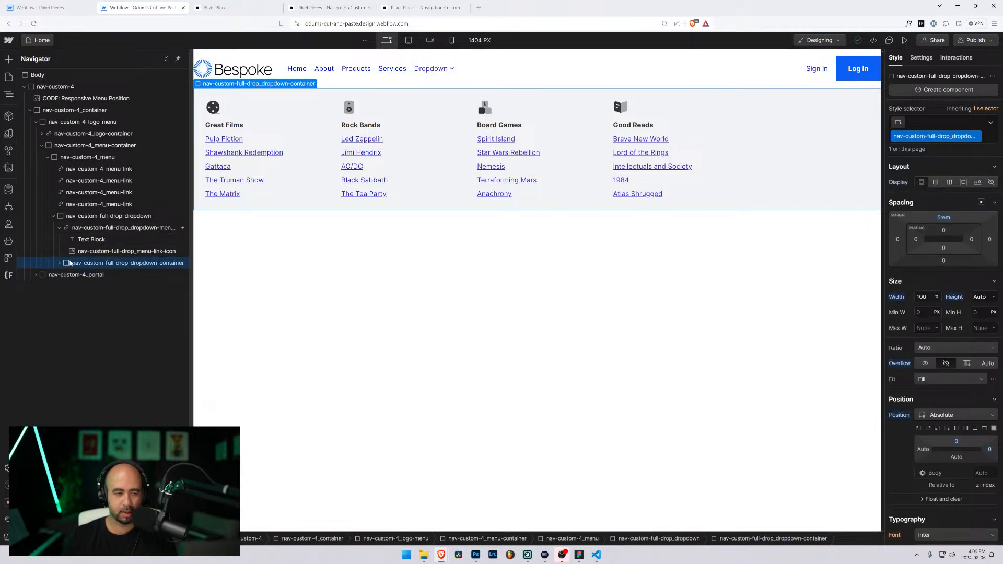
left_click(53, 216)
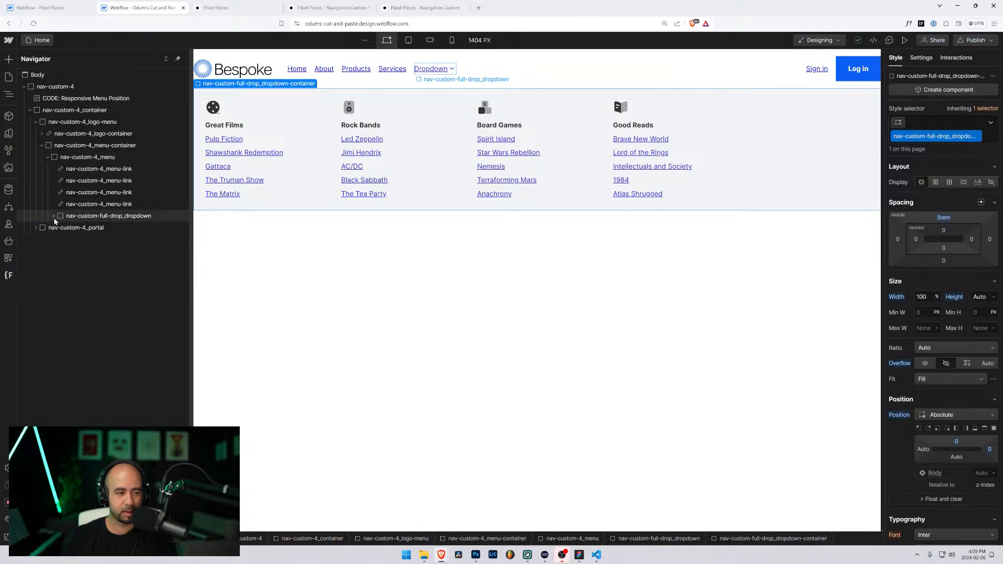
left_click(53, 217)
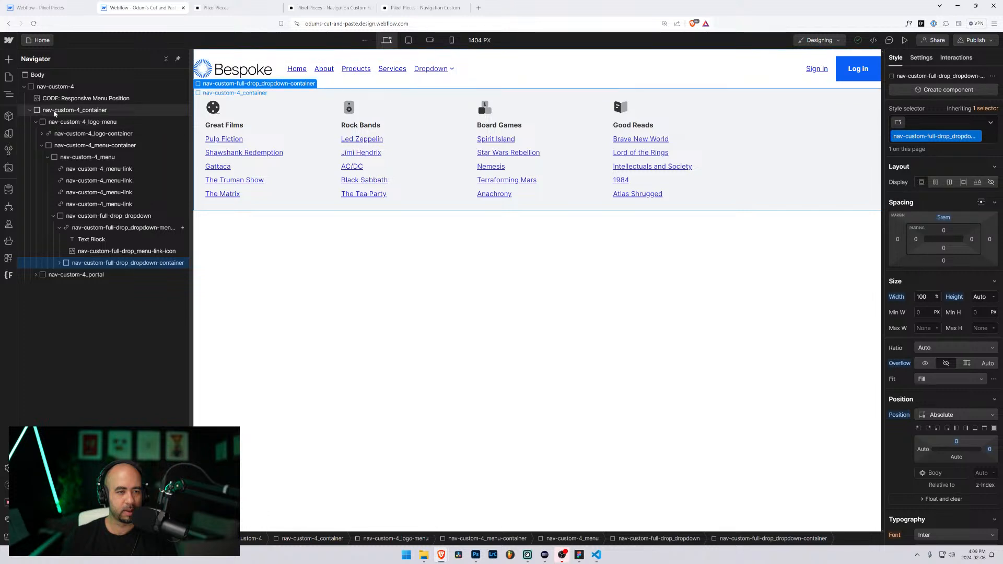
left_click(55, 111)
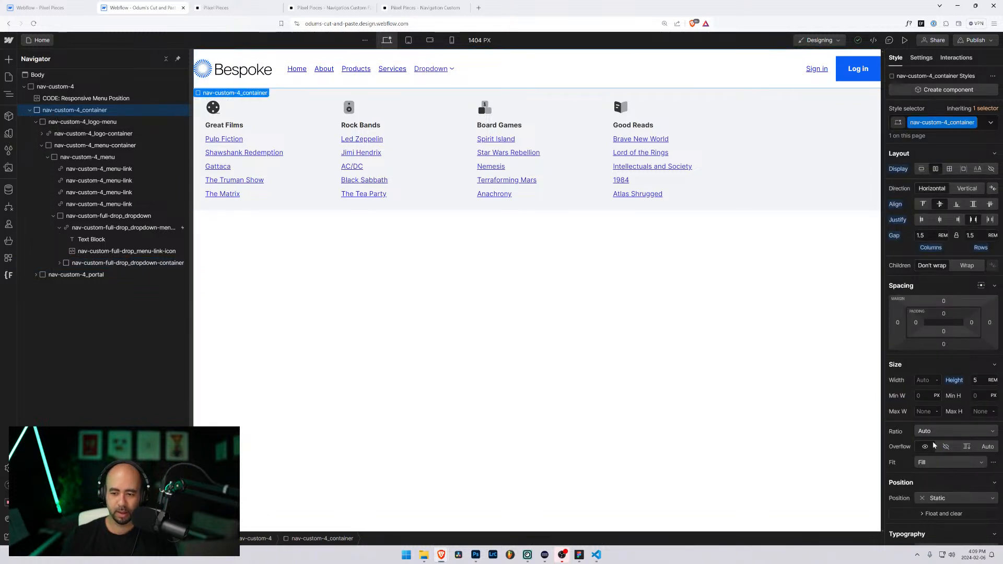
Step: Make nav-custom-4_container relative, then set the mega-menu container to Fixed with no top margin
left_click(936, 498)
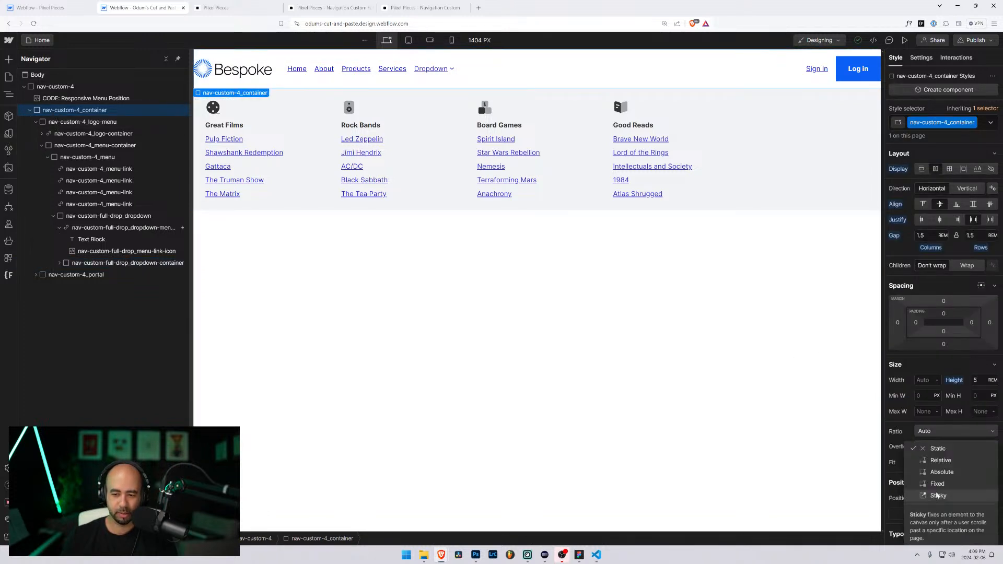
left_click(933, 459)
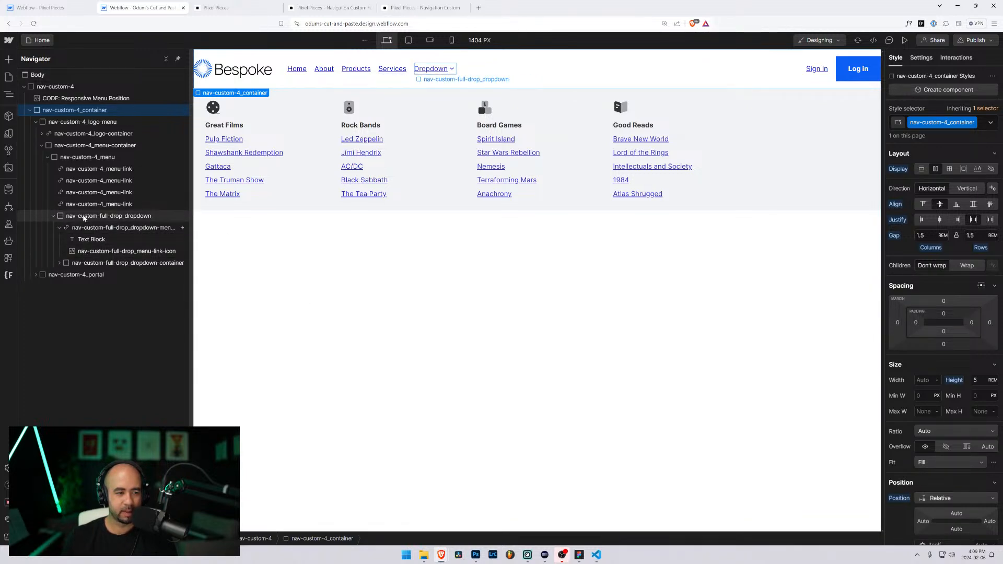
left_click(80, 262)
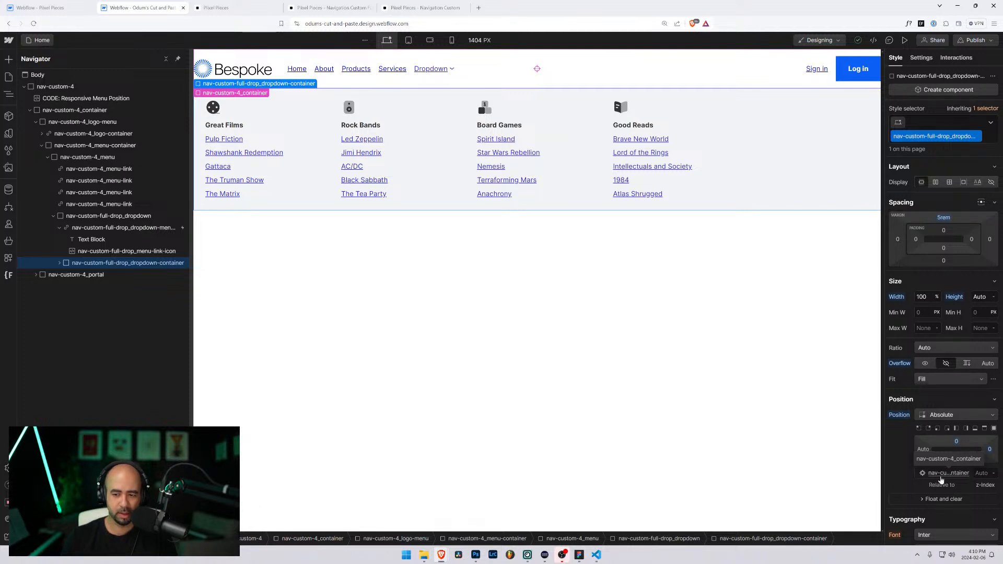
left_click(938, 416)
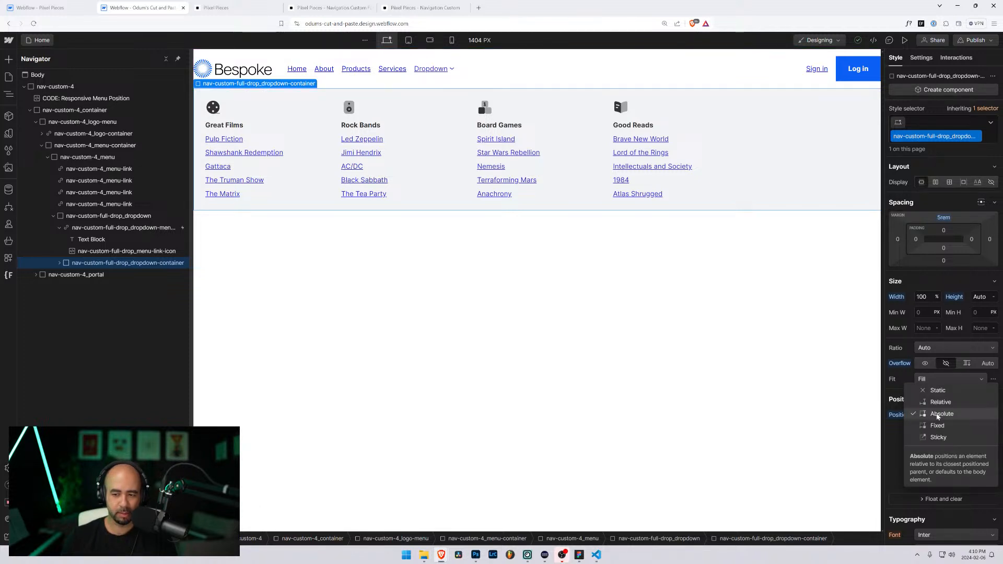
left_click(937, 426)
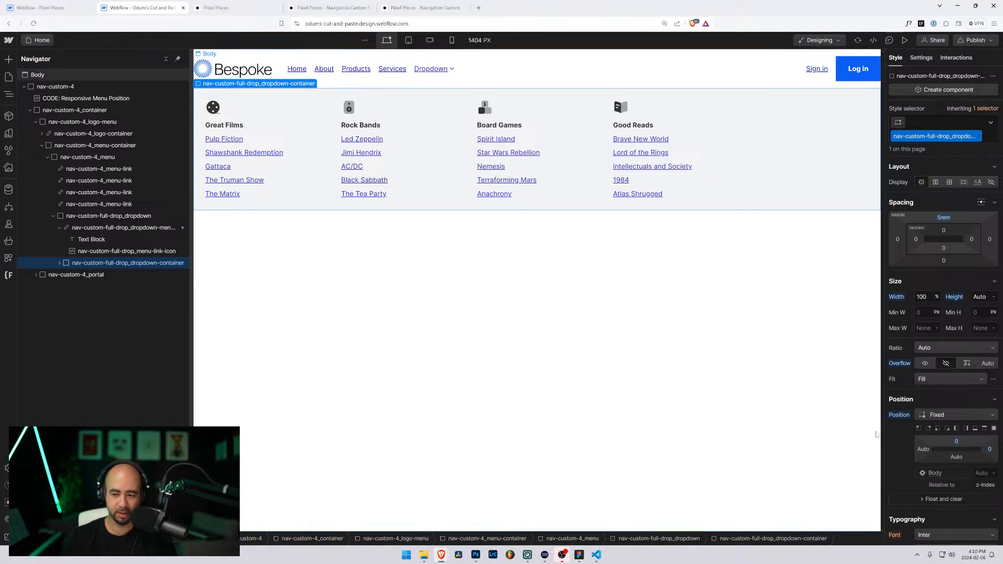
left_click(946, 220, "alt")
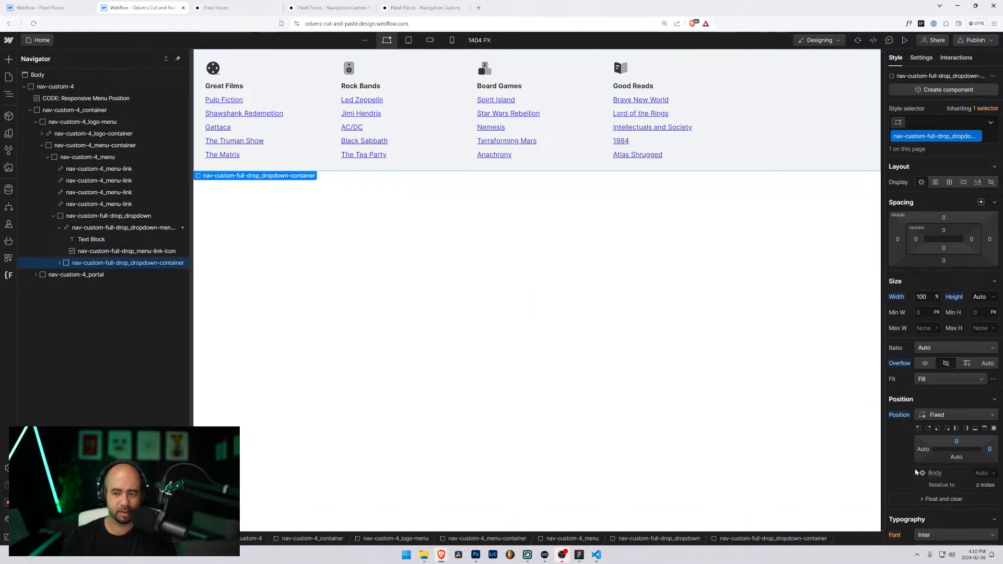
Step: Switch the mega-menu container to Absolute, trying auto offsets before restoring top and right to 0
left_click(941, 414)
left_click(934, 402)
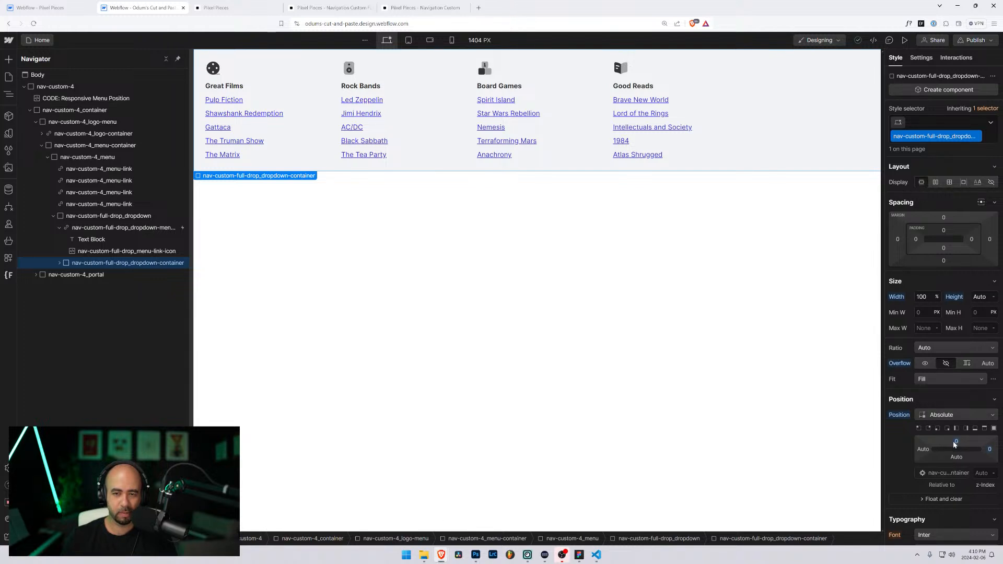
left_click(990, 449, "alt")
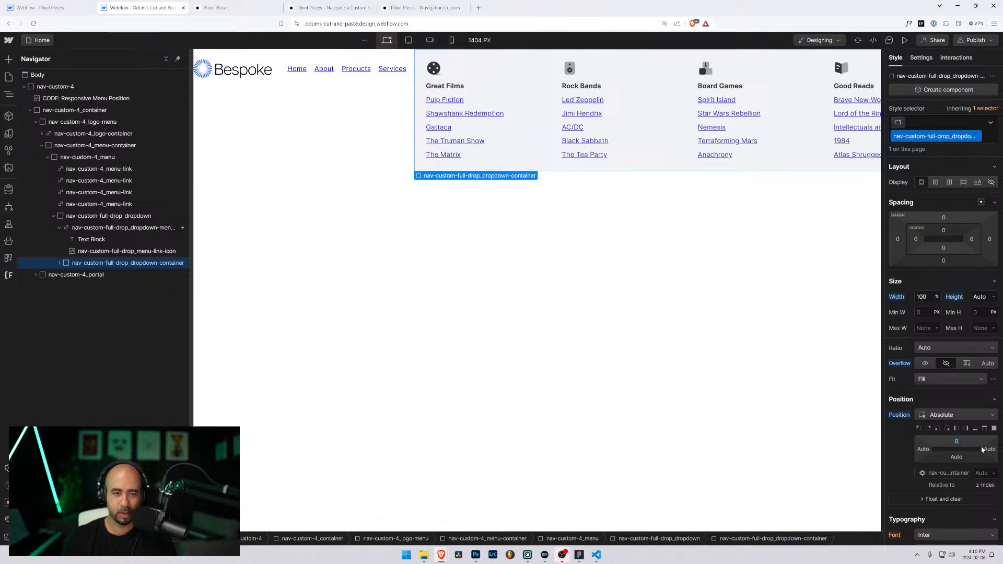
left_click(956, 442, "alt")
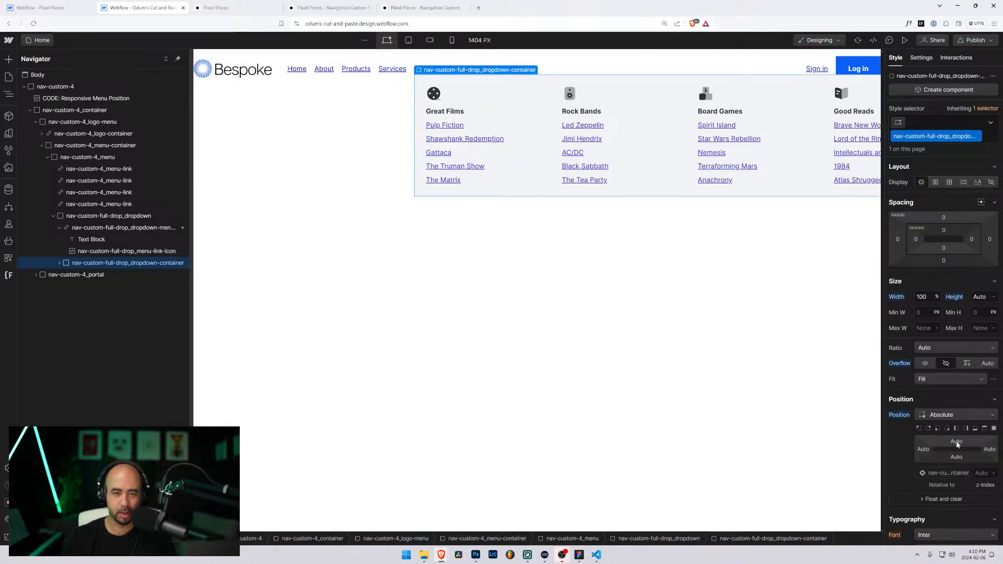
key("ctrl+z")
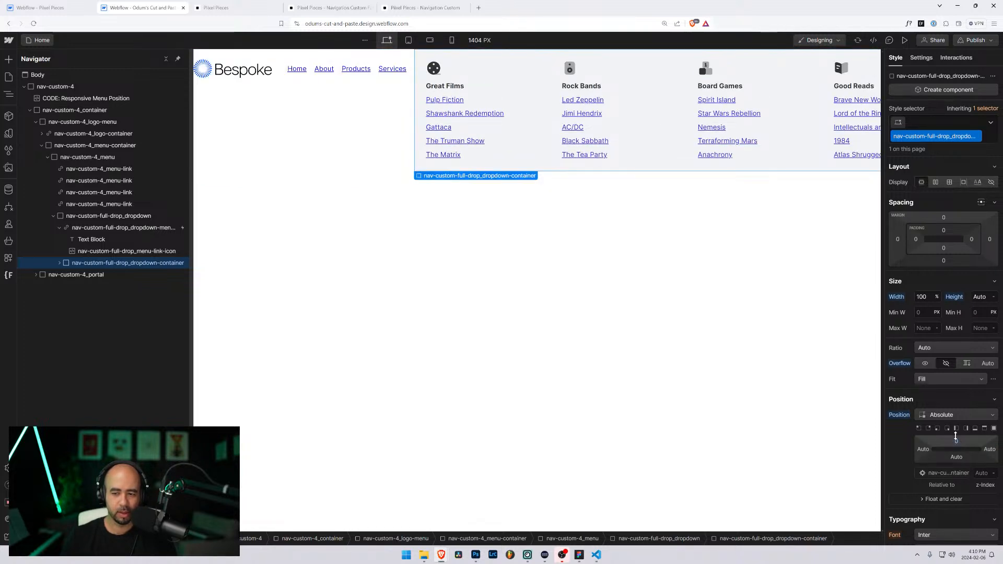
key("ctrl+z")
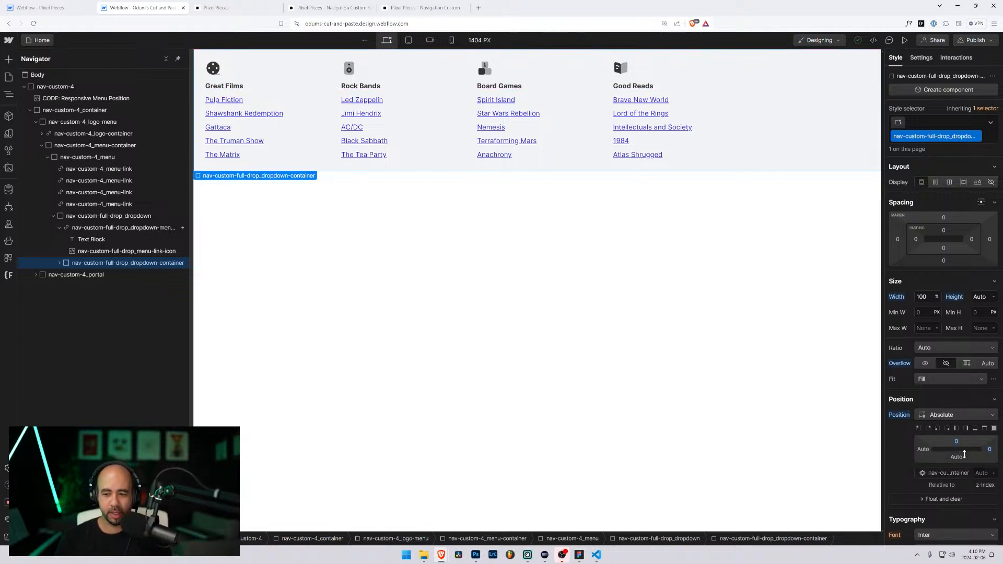
Step: Set the dropdown container's top offset to 5rem
left_click(956, 443)
type("5")
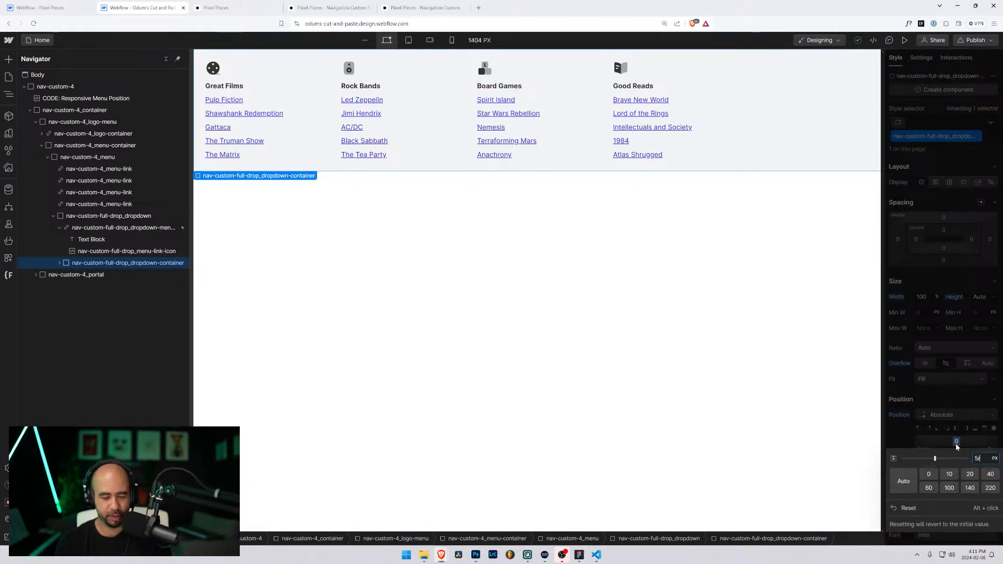
type("rem")
key("Return")
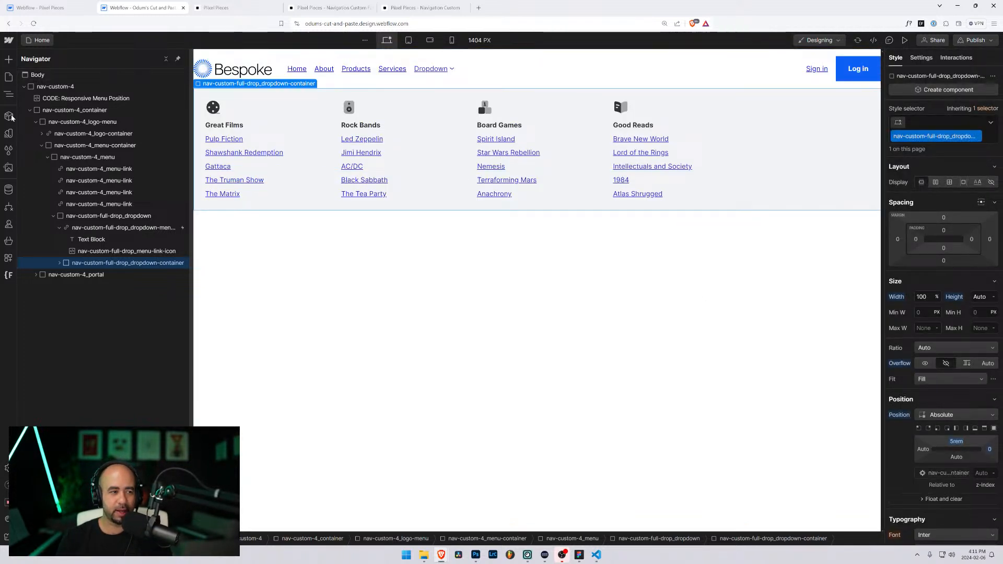
Step: Test a top margin on the nav-custom-4 navbar, then reset it to 0
left_click(55, 86)
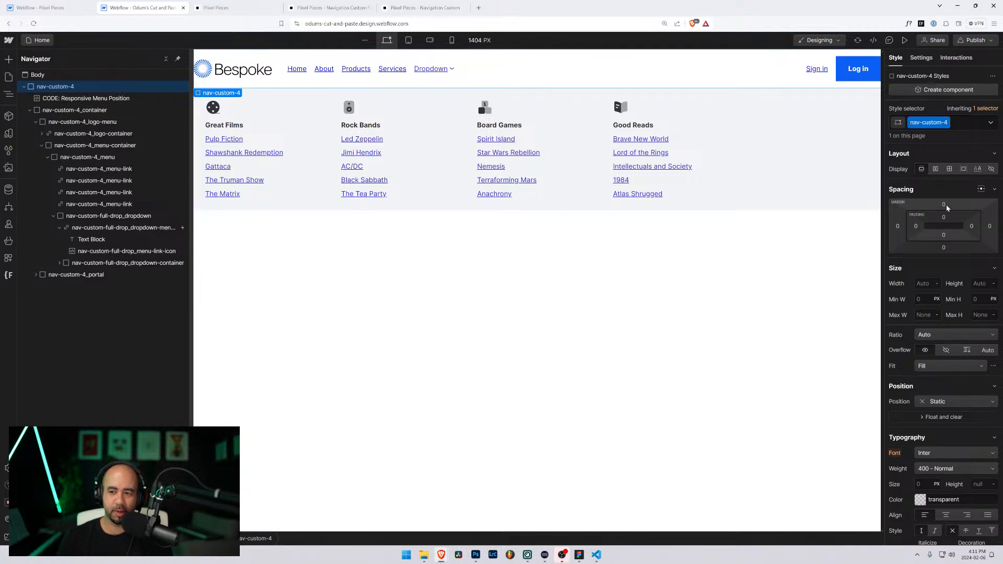
left_click_drag(944, 201, 946, 128)
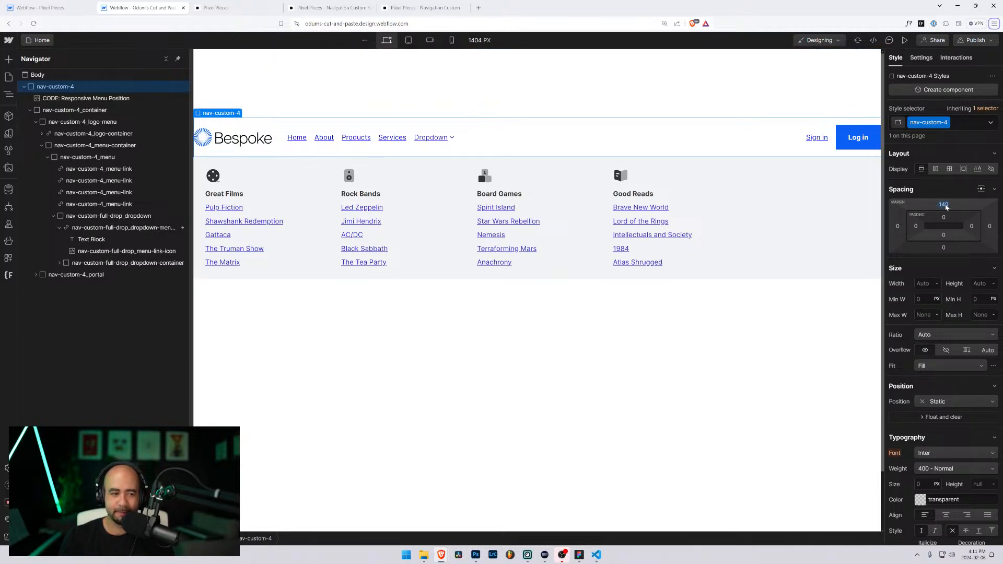
left_click(944, 205, "alt")
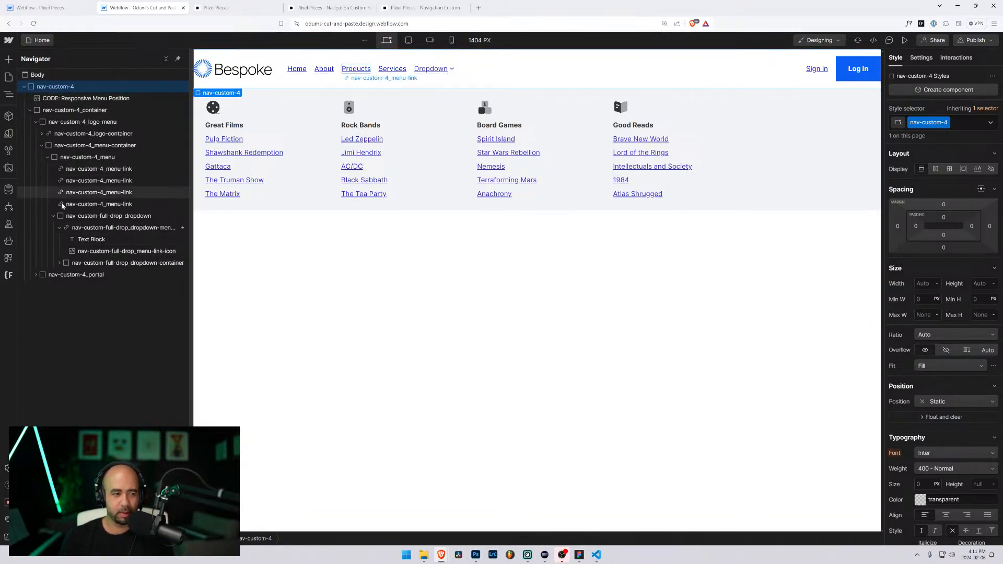
left_click(54, 216)
Step: Relabel the nav item 'Full Dropdown', select its dropdown element and bring up the Finsweet extensions list
left_click(48, 157)
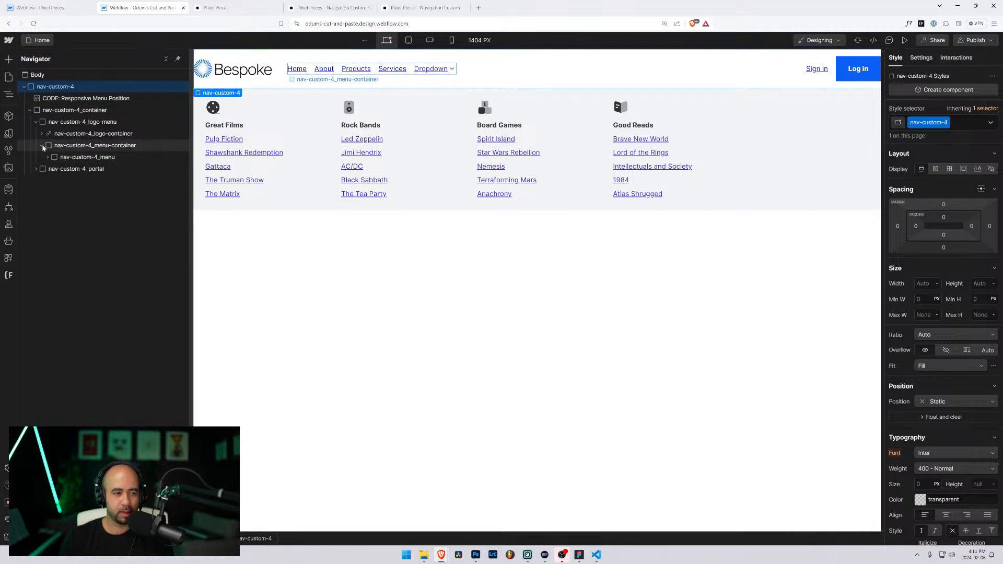
left_click(42, 145)
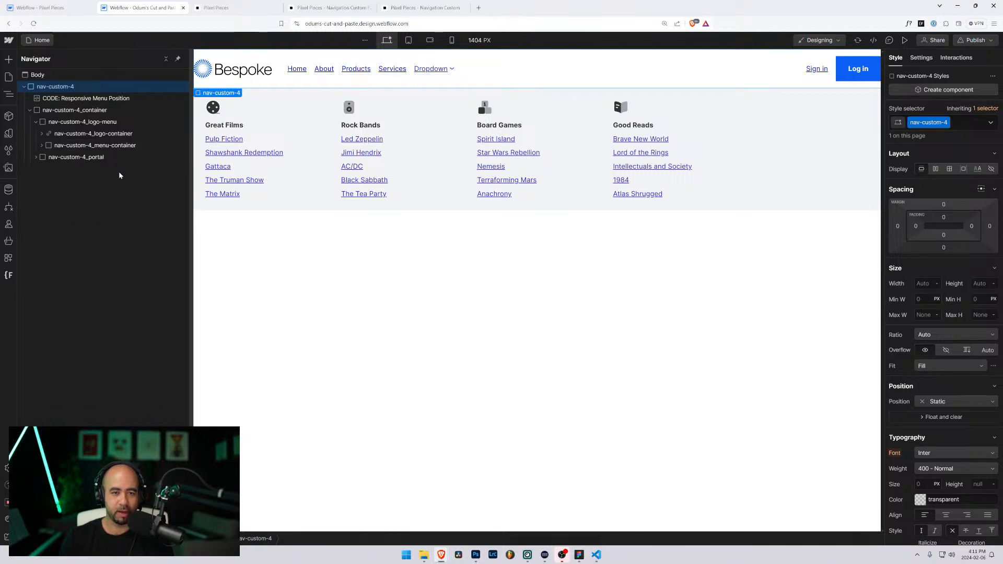
left_click(431, 71)
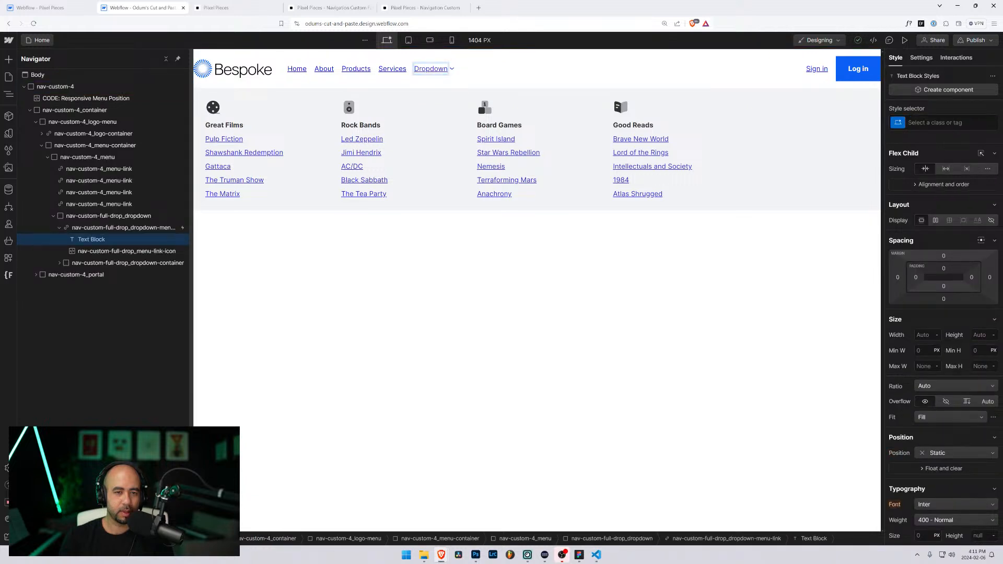
type("Full")
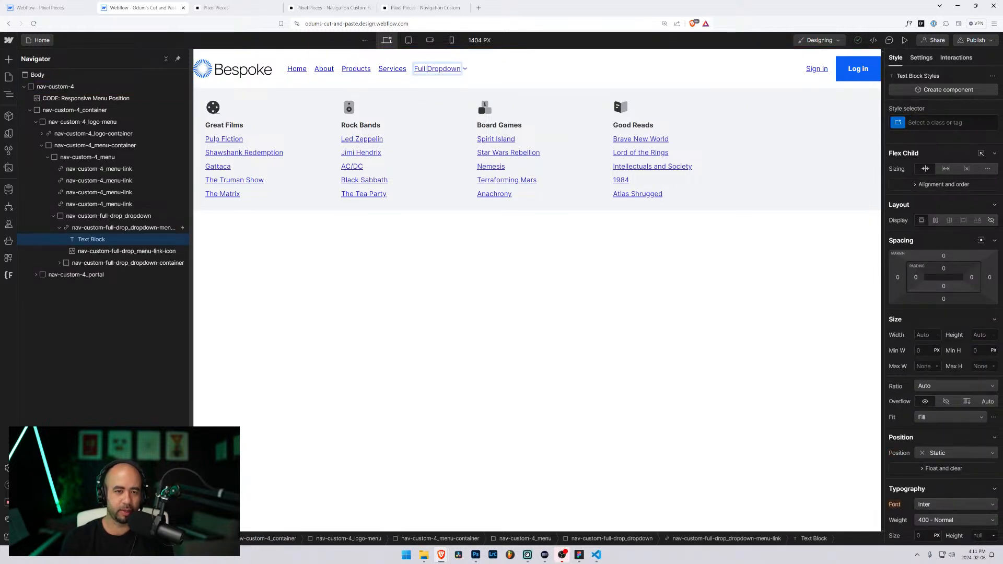
left_click(108, 216)
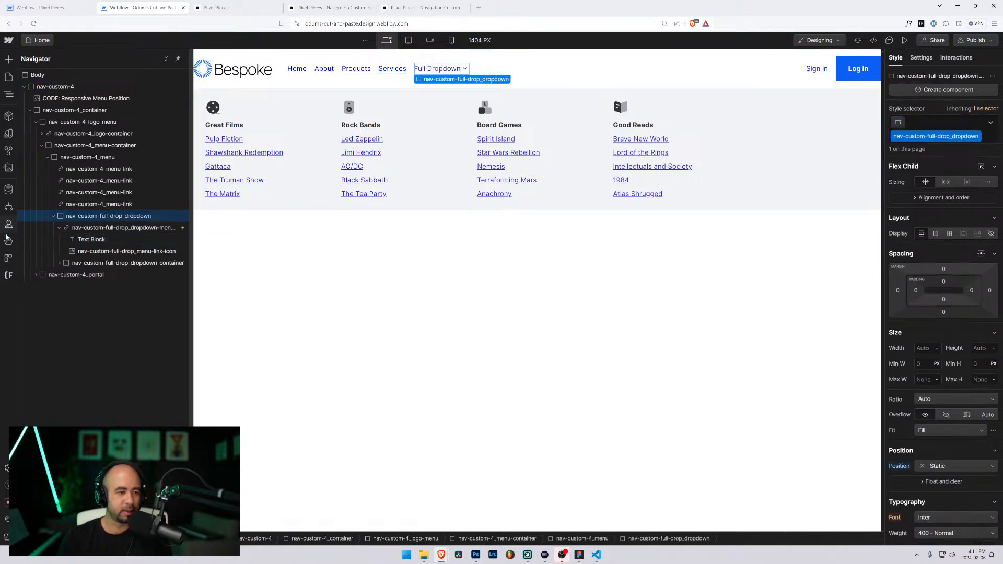
left_click(9, 276)
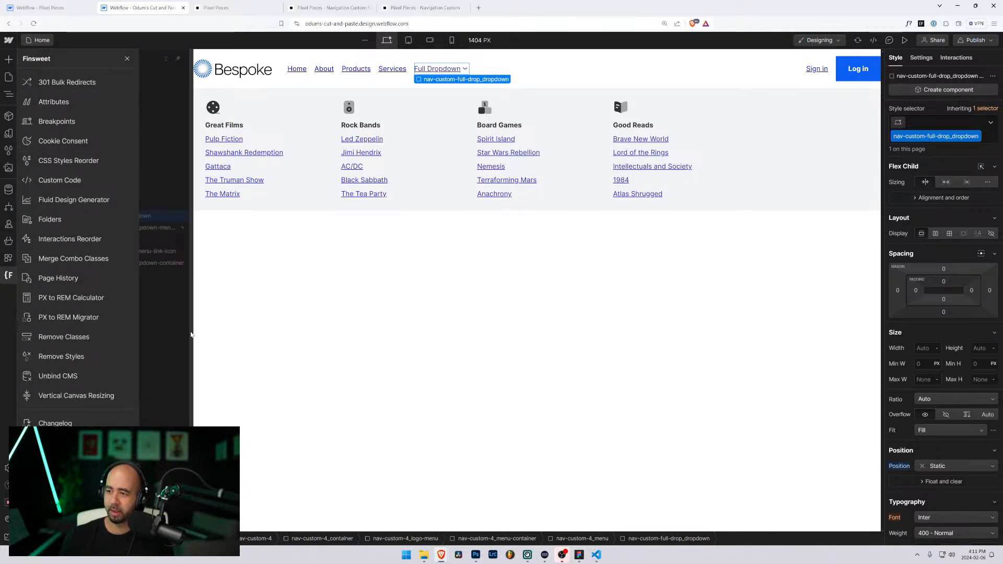
Step: In Finsweet Folders, rename the nav-custom-4 folder to nav-custom-5, save, and reload the Designer
left_click(58, 219)
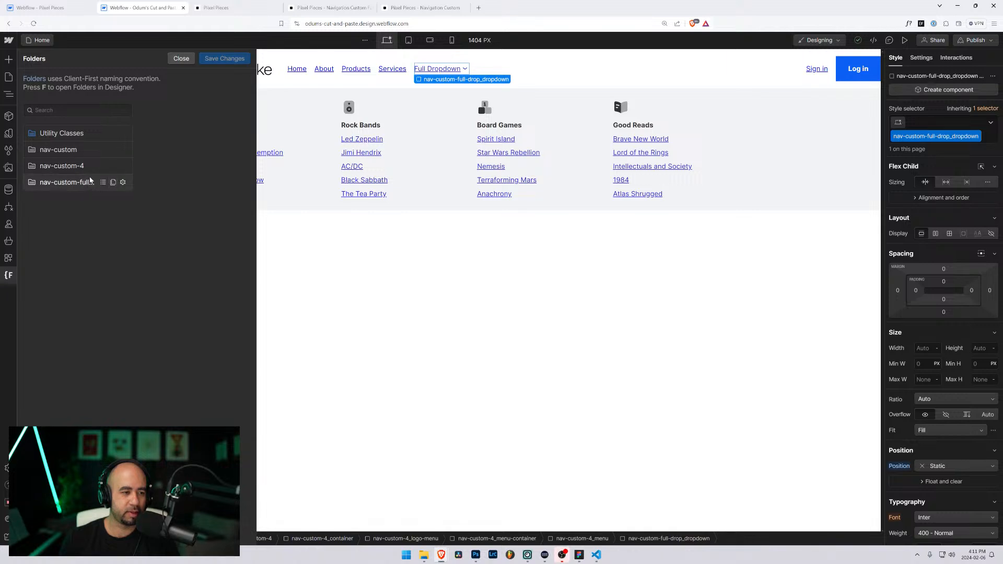
left_click(123, 166)
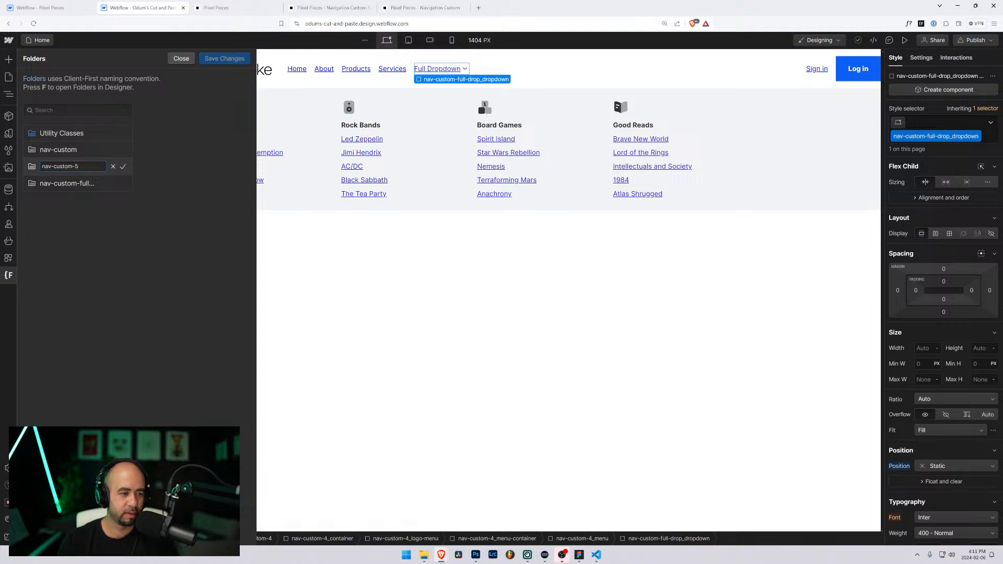
left_click(123, 167)
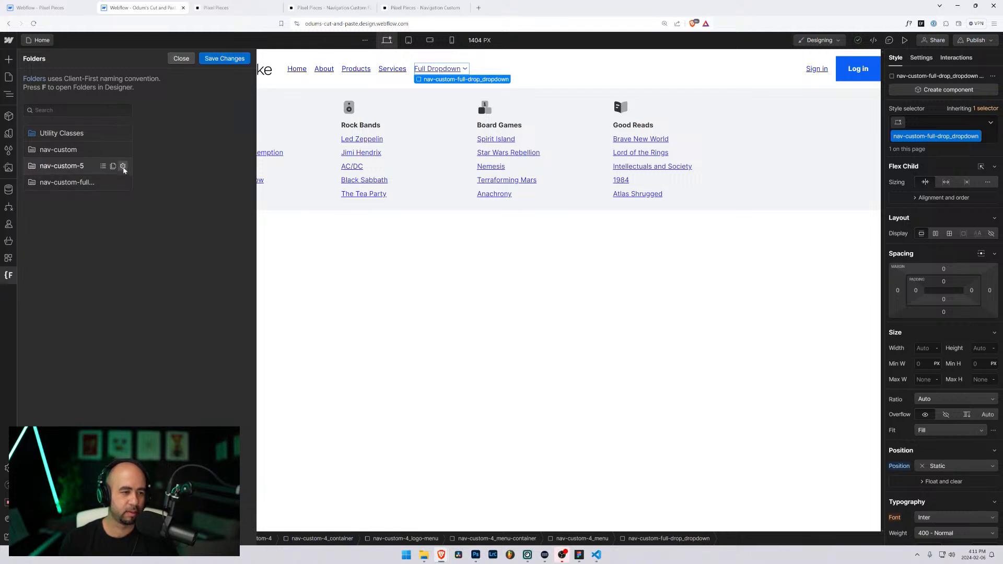
left_click(225, 58)
left_click(587, 322)
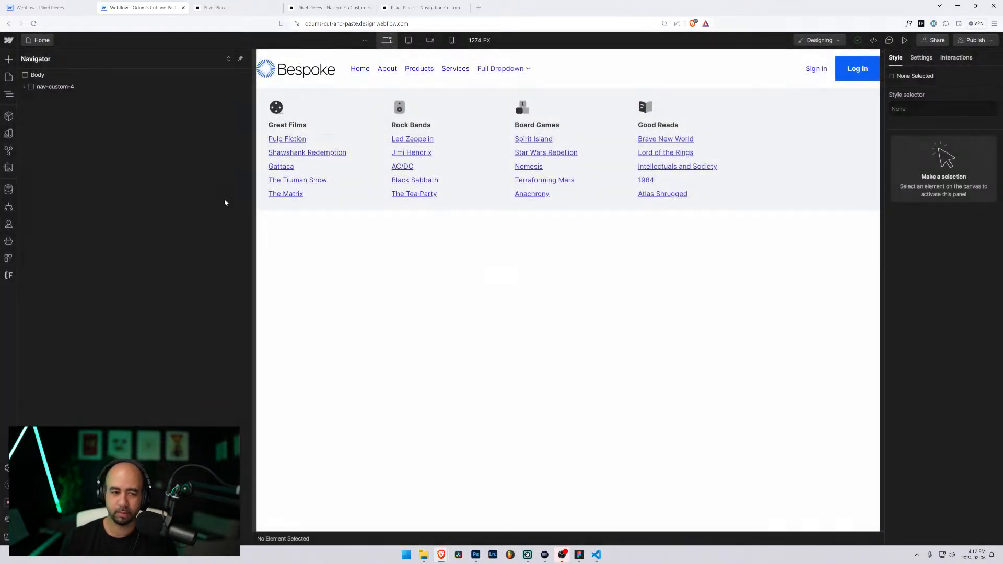
Step: Rename the navbar's class from nav-custom-4 to nav-custom-5
left_click(39, 88)
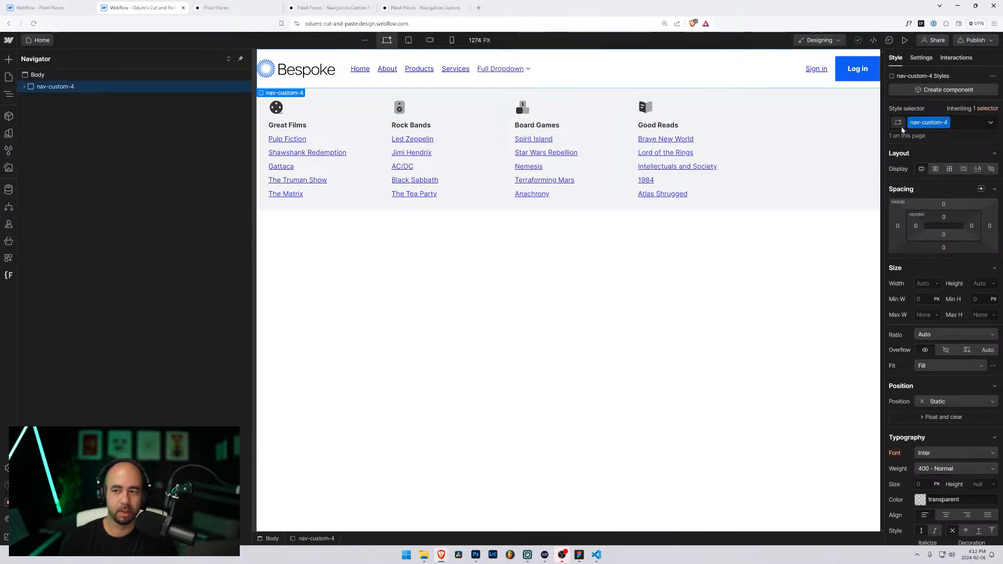
left_click(946, 124)
left_click(932, 137)
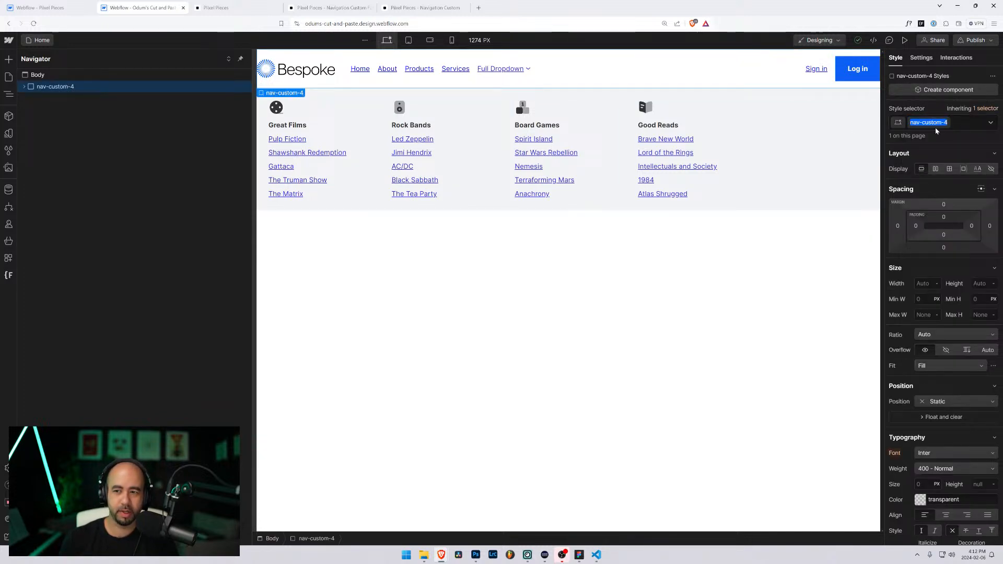
key("End")
key("shift+Left")
type("5")
key("Return")
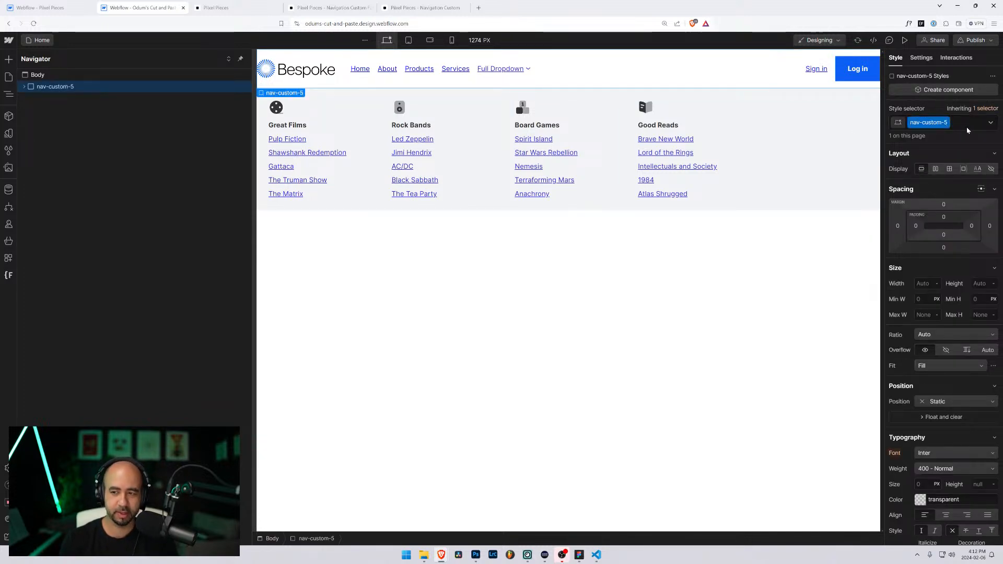
Step: Expand the Navigator to check the nav-custom-5_ children, then select the dropdown and hamburger elements
left_click(29, 86)
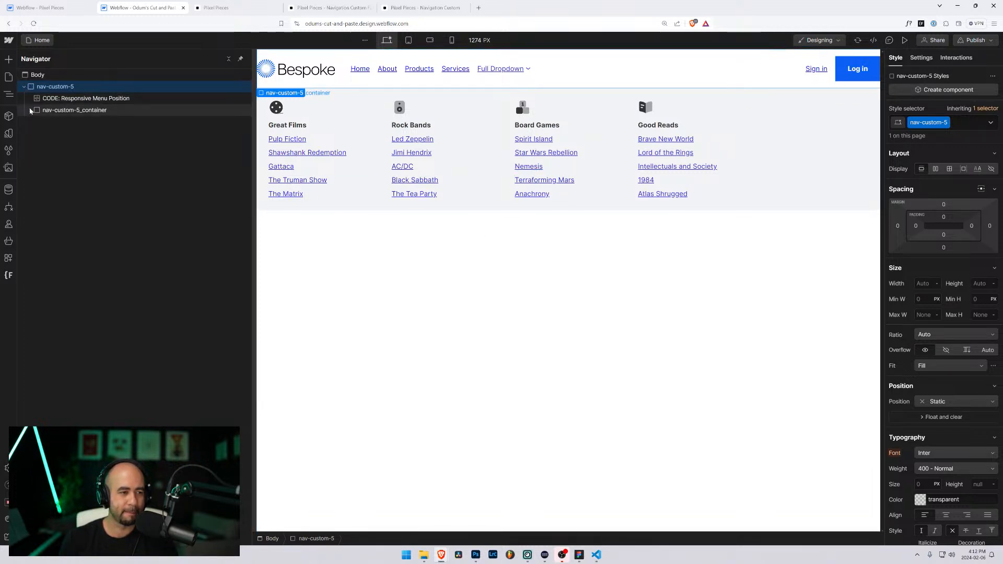
left_click(30, 110)
left_click(35, 133)
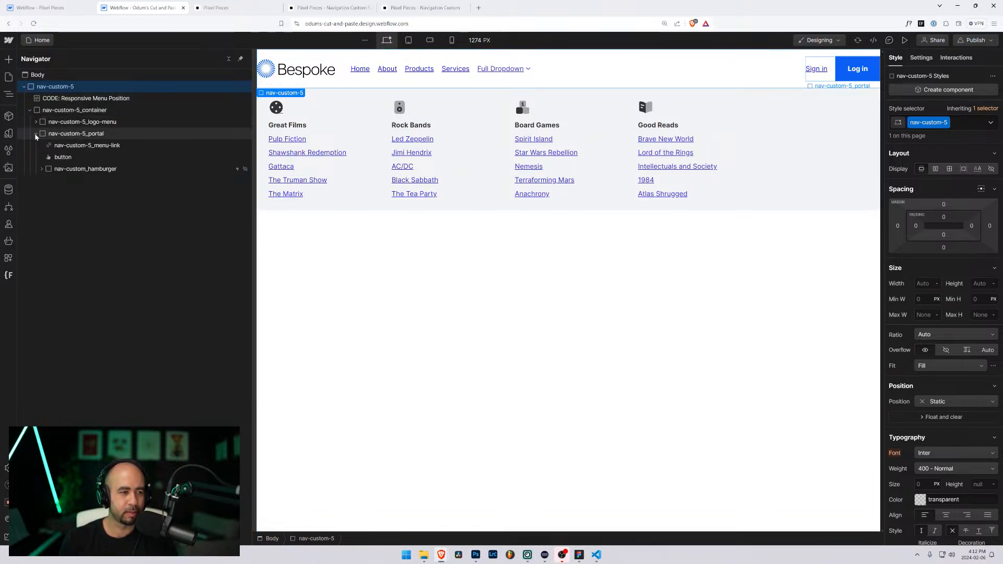
left_click(447, 99)
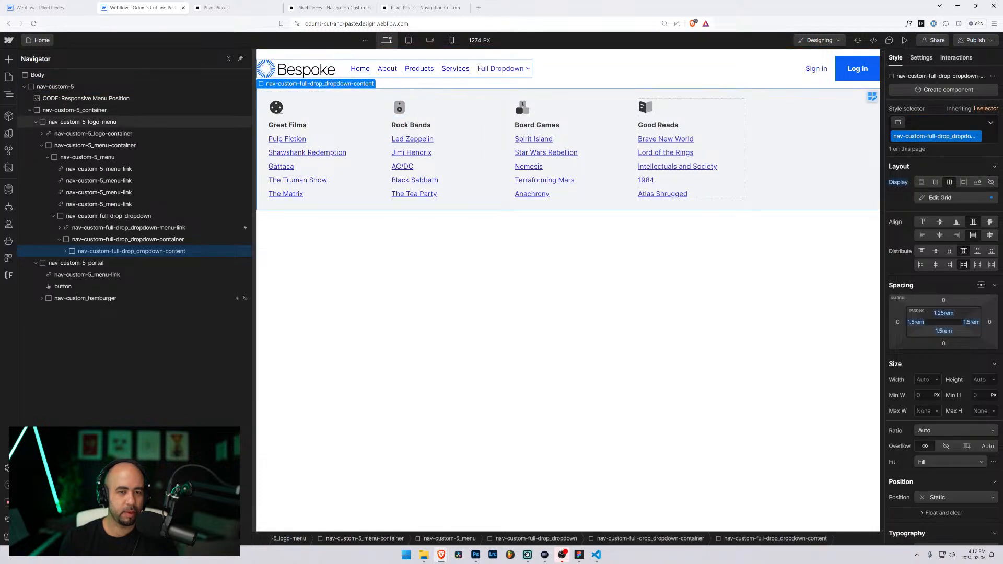
left_click(53, 216)
left_click(157, 216)
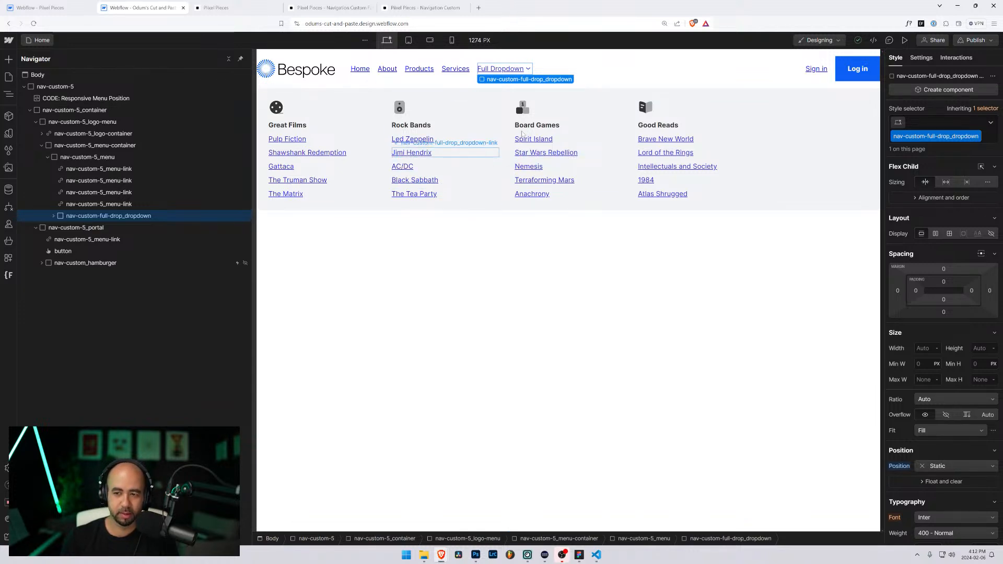
left_click(152, 263)
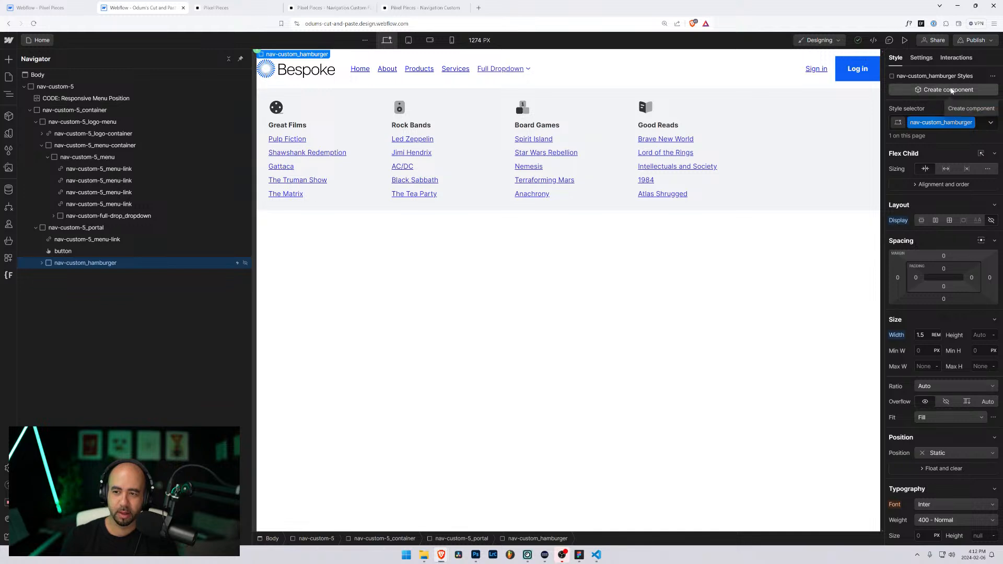
Step: Review the hamburger's click trigger and begin renaming the Nav Custom 4 [SHOW] animation
left_click(955, 58)
left_click(899, 116)
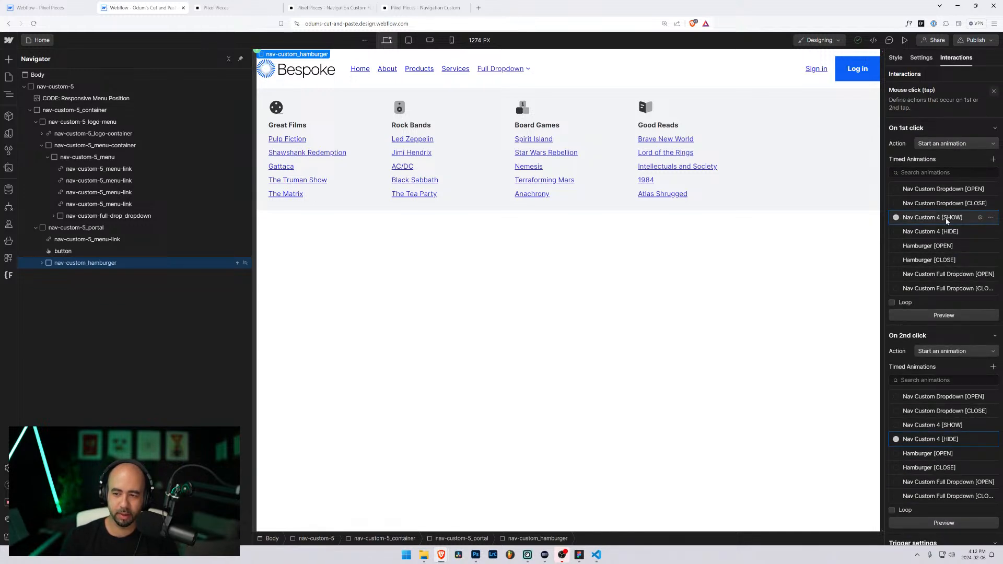
left_click(945, 219)
left_click(988, 75)
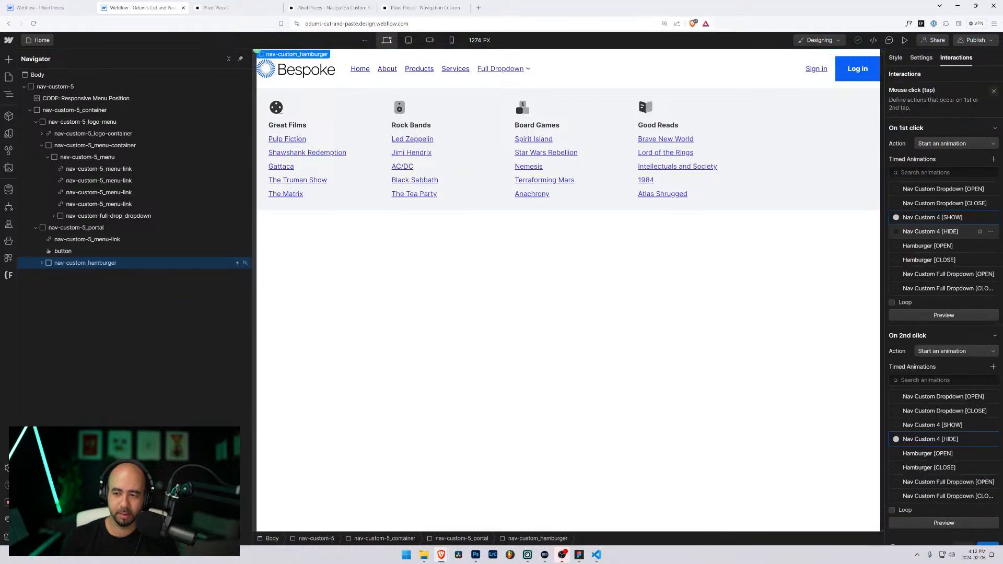
left_click(992, 219)
left_click(961, 246)
left_click(922, 217)
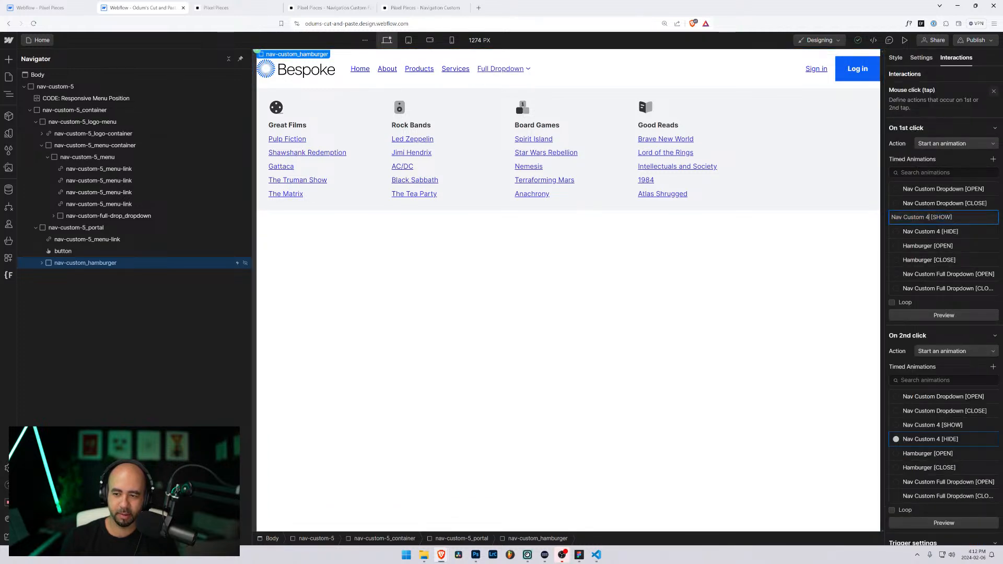
Step: Rename the second-click animation to Nav Custom 5 [HIDE], finish editing, and preview the page
left_click(991, 438)
left_click(959, 466)
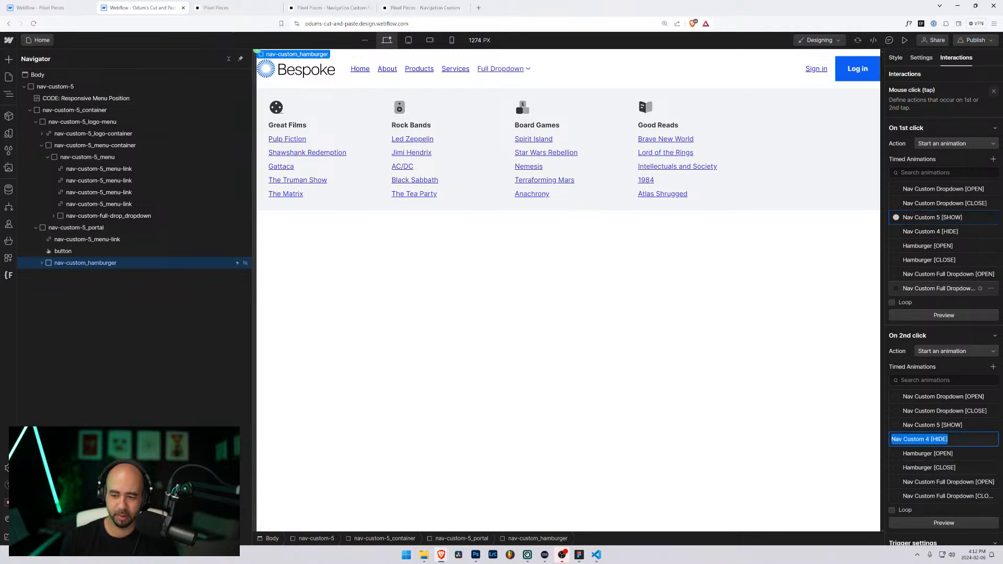
left_click(929, 439)
key("BackSpace")
type("5")
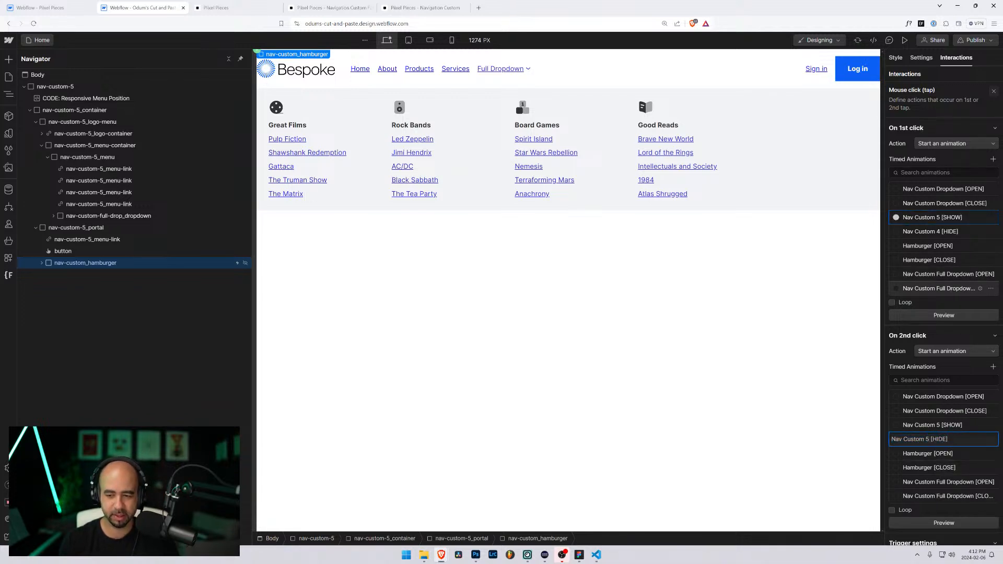
left_click(935, 439)
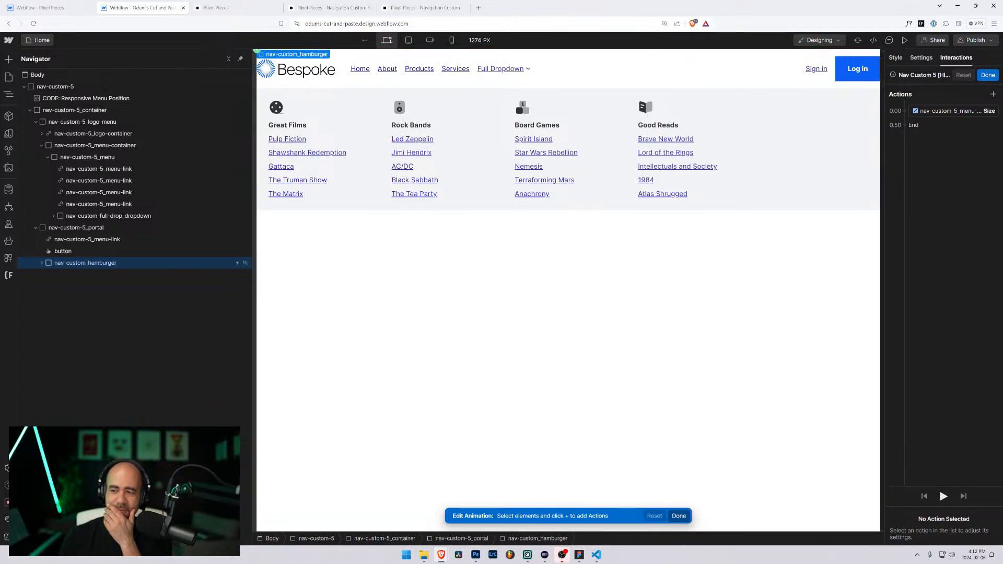
left_click(988, 75)
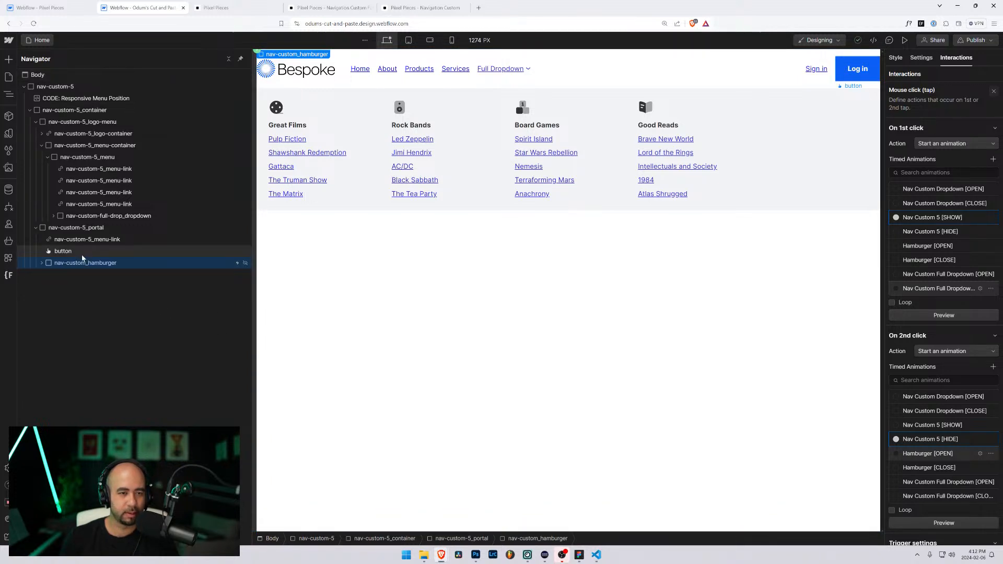
left_click(905, 40)
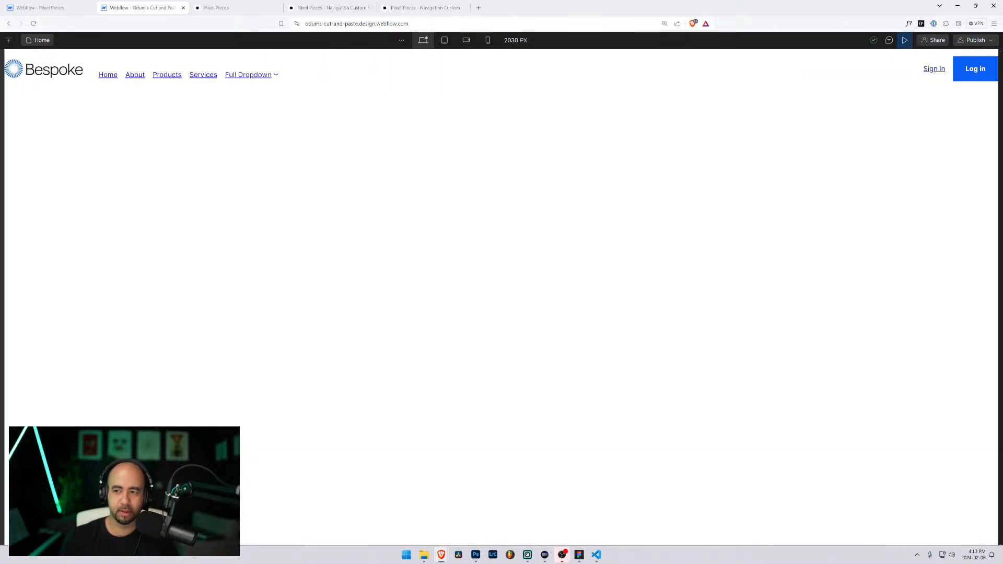
Step: Check the preview at tablet and desktop widths, then save and close the Responsive Menu Position embed
left_click_drag(1000, 117, 766, 134)
left_click(444, 40)
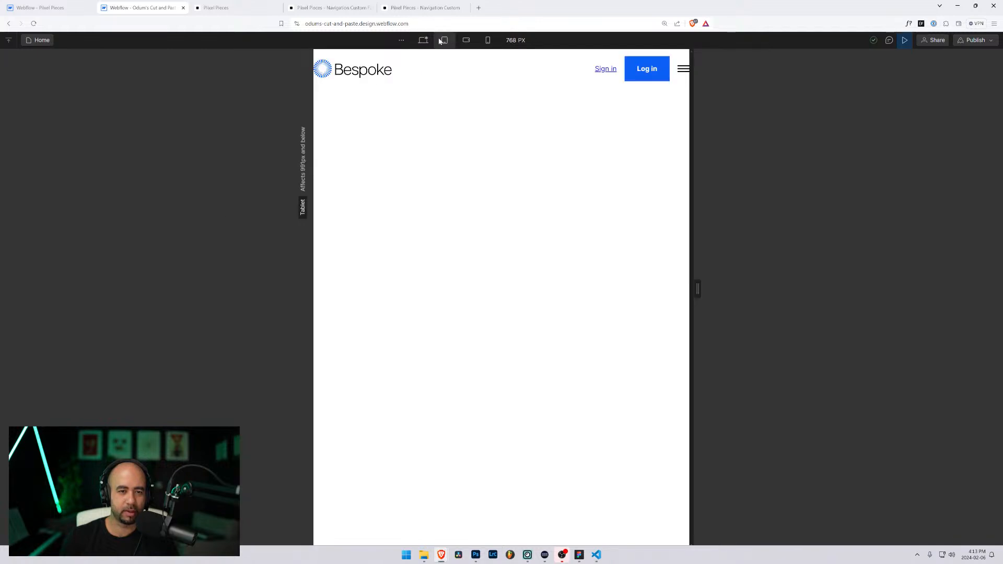
left_click(422, 41)
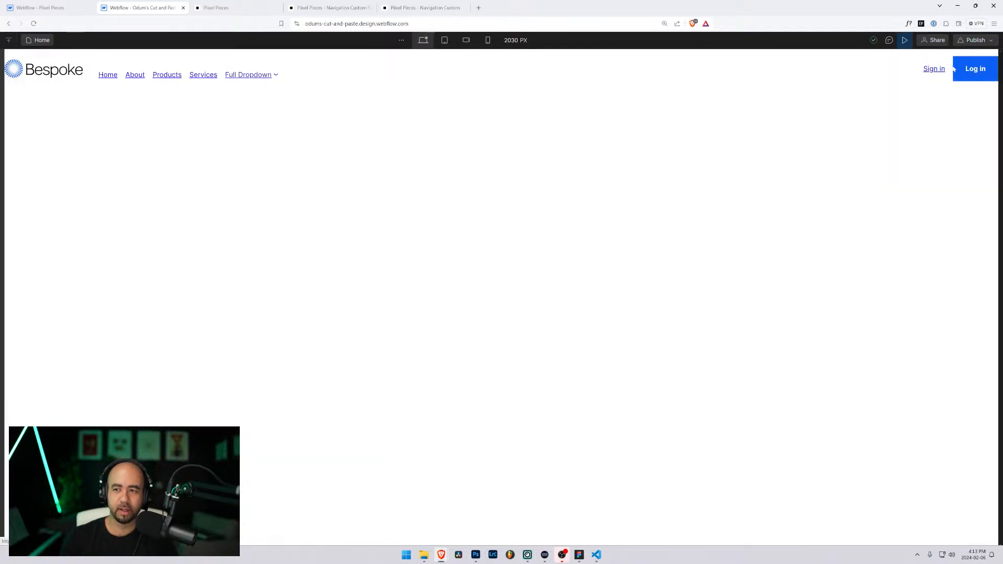
left_click(905, 41)
left_click(78, 98)
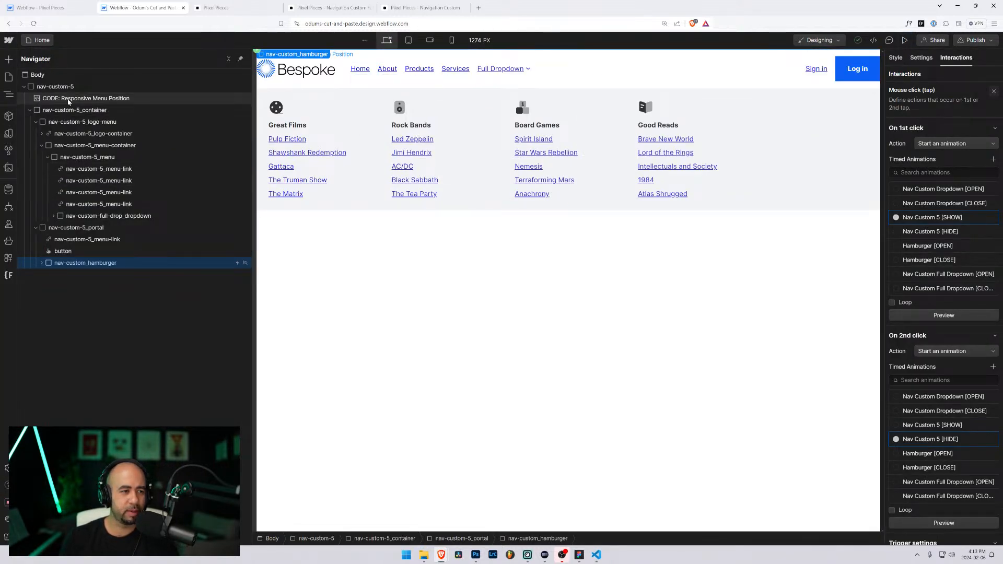
left_click(359, 54)
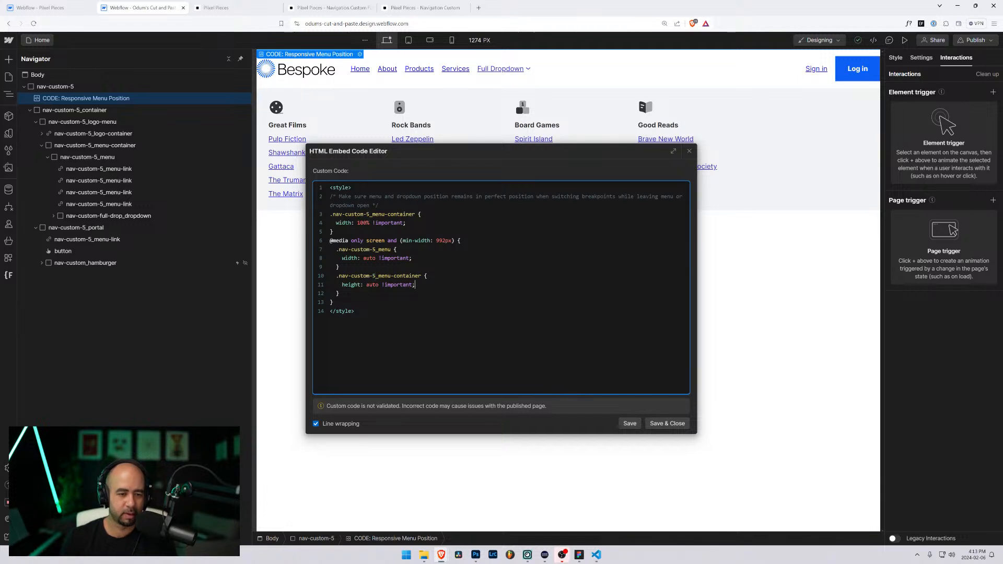
left_click(674, 425)
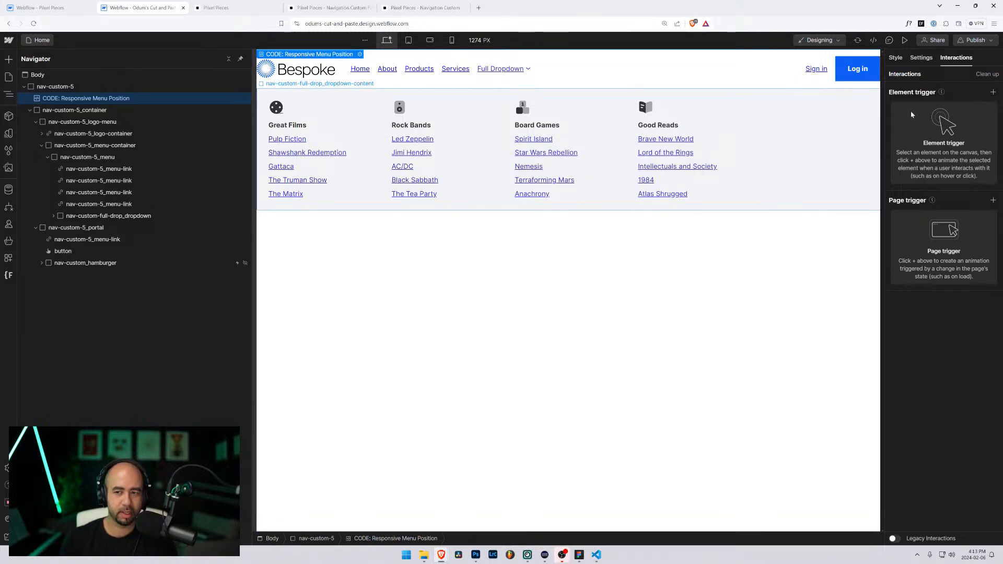
Step: Preview at tablet, desktop and 594 px widths, opening the mobile menu and toggling Full Dropdown
left_click(906, 41)
left_click(445, 40)
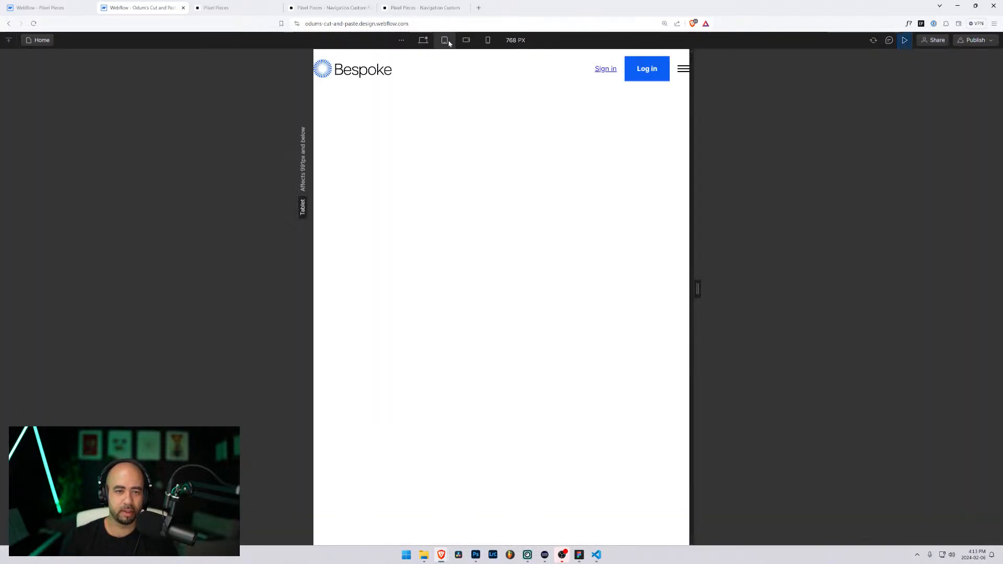
left_click_drag(698, 292, 807, 317)
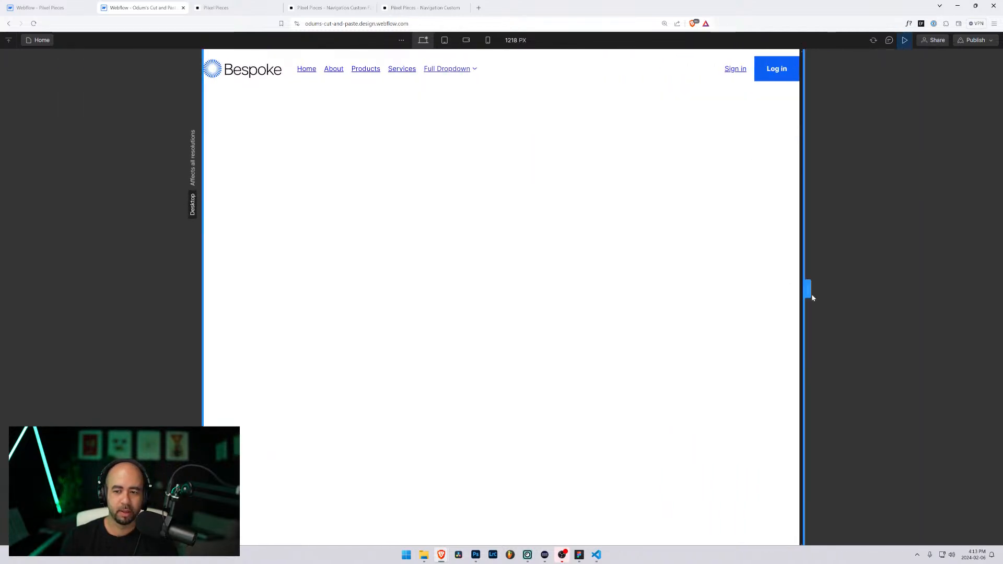
left_click_drag(812, 298, 655, 288)
left_click(639, 70)
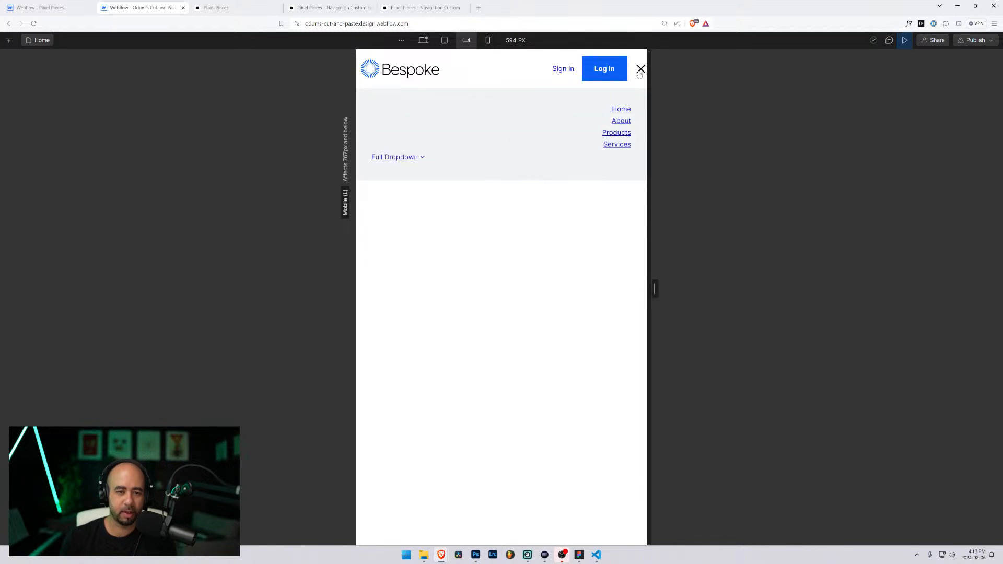
left_click(389, 157)
left_click(388, 157)
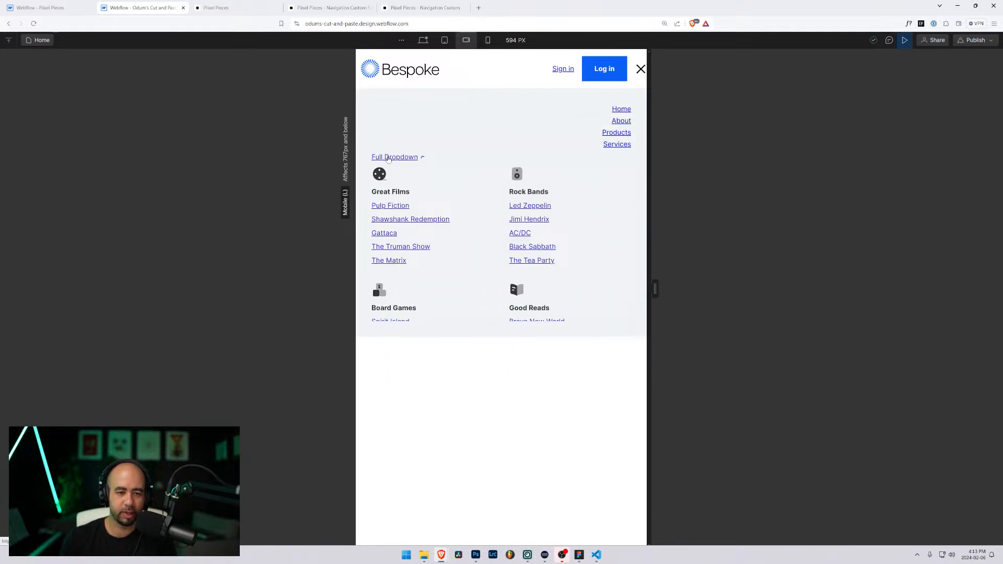
left_click(389, 157)
left_click(388, 158)
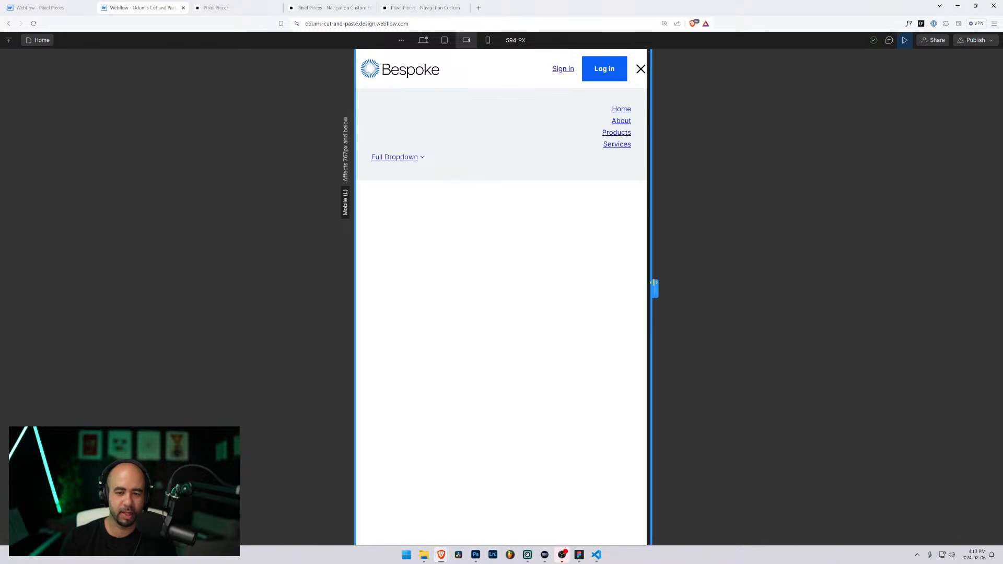
left_click_drag(654, 286, 718, 292)
left_click(50, 6)
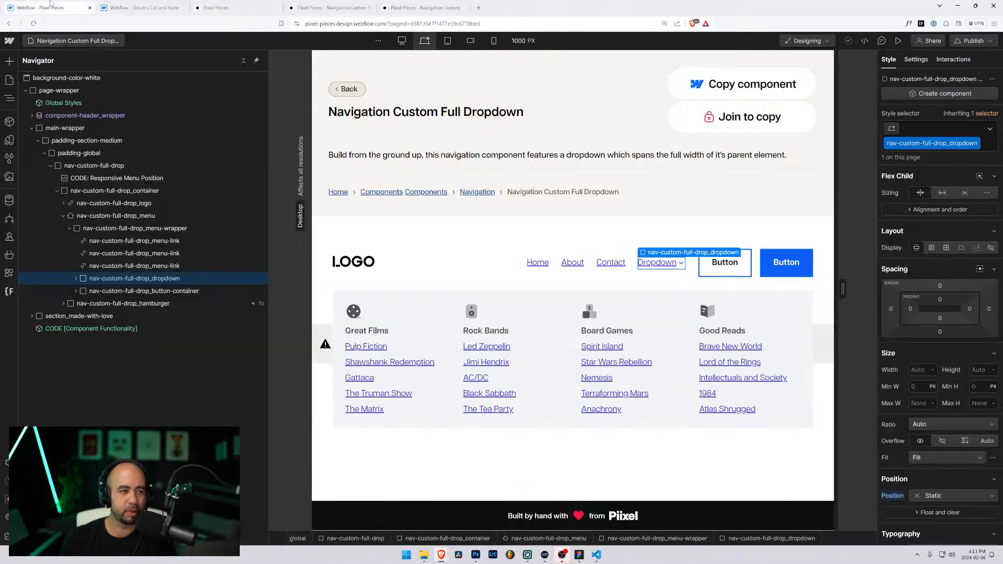
left_click(898, 40)
left_click(599, 258)
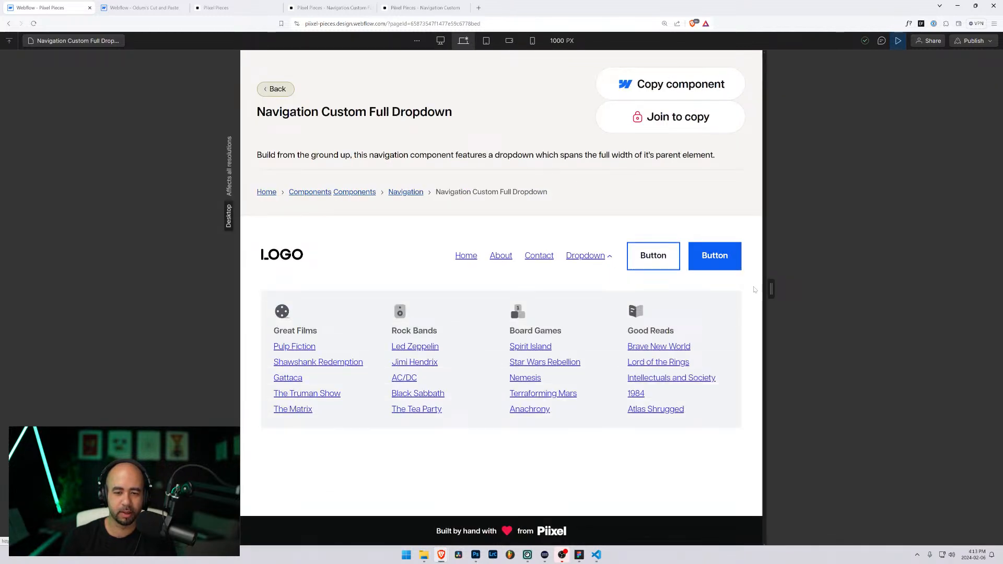
left_click_drag(771, 289, 672, 291)
left_click(650, 322)
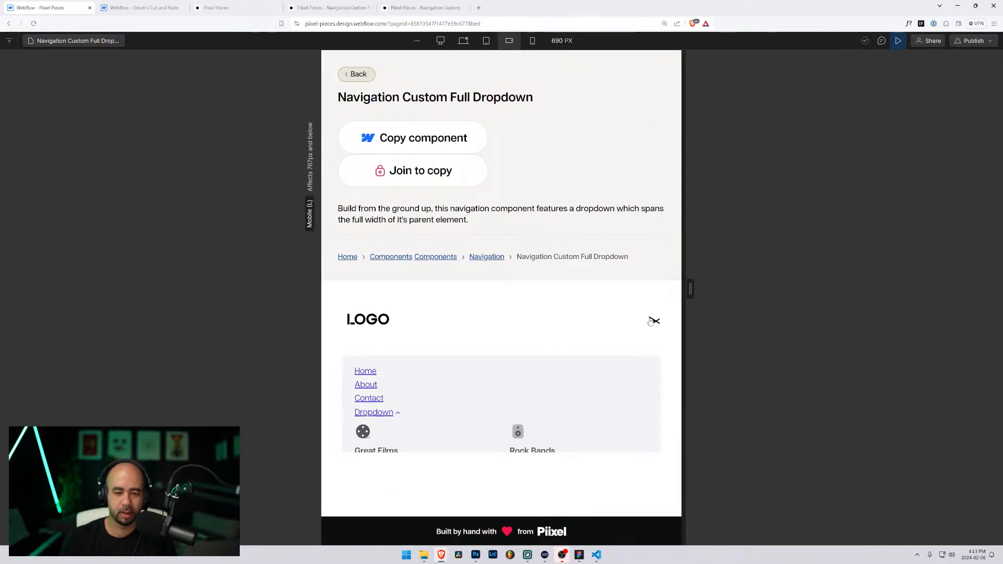
scroll(592, 331, "down", 2)
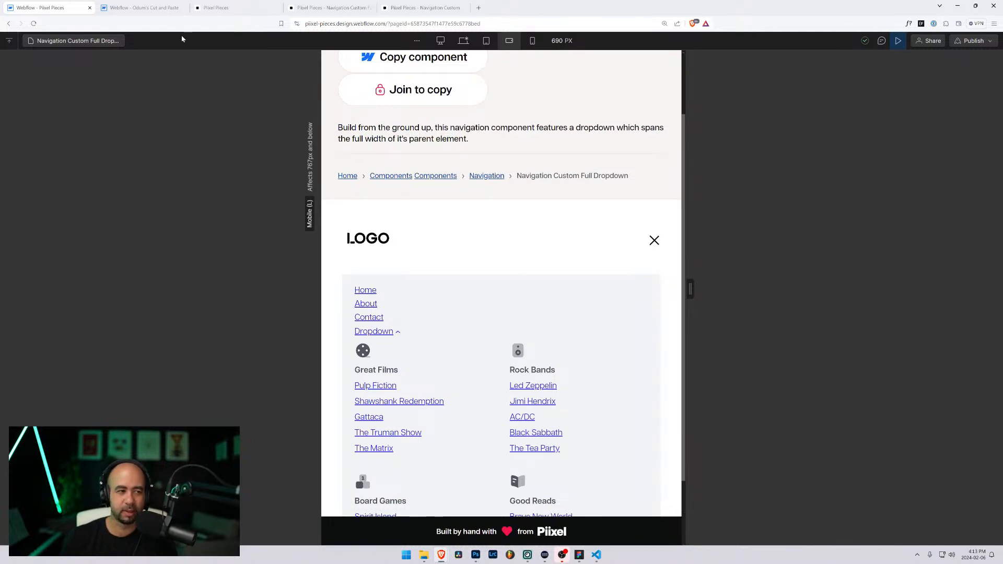
left_click(897, 41)
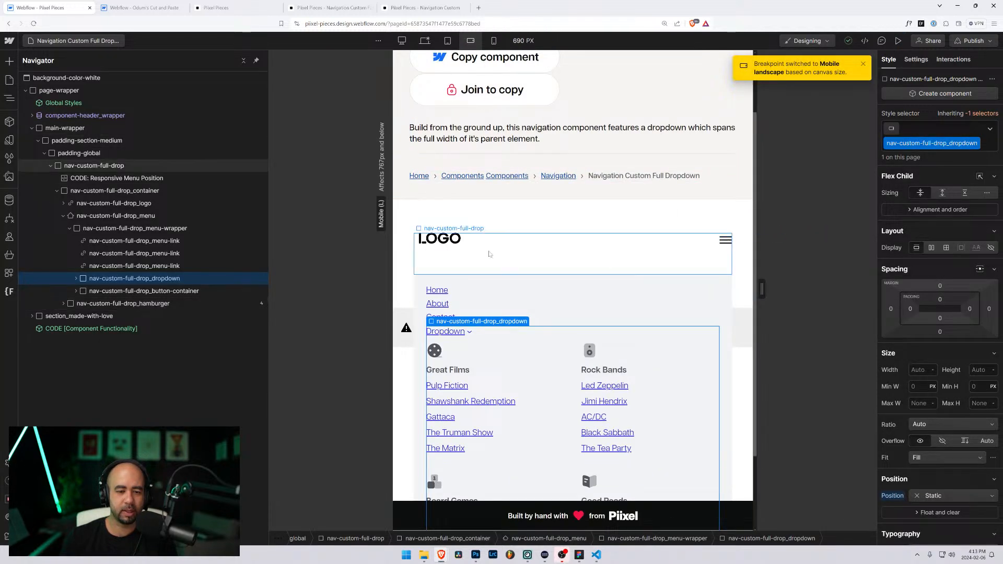
left_click(98, 42)
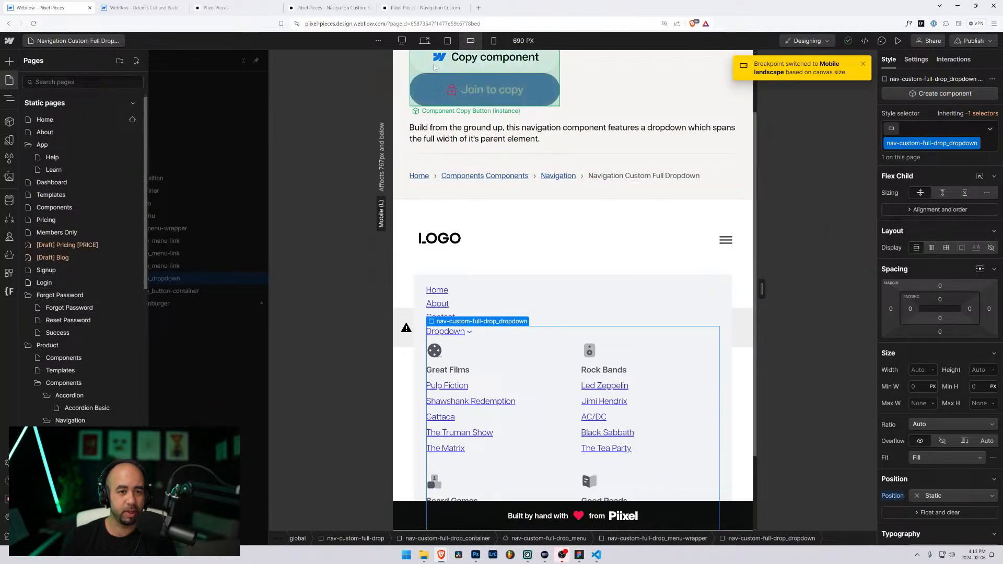
left_click(427, 40)
left_click(94, 41)
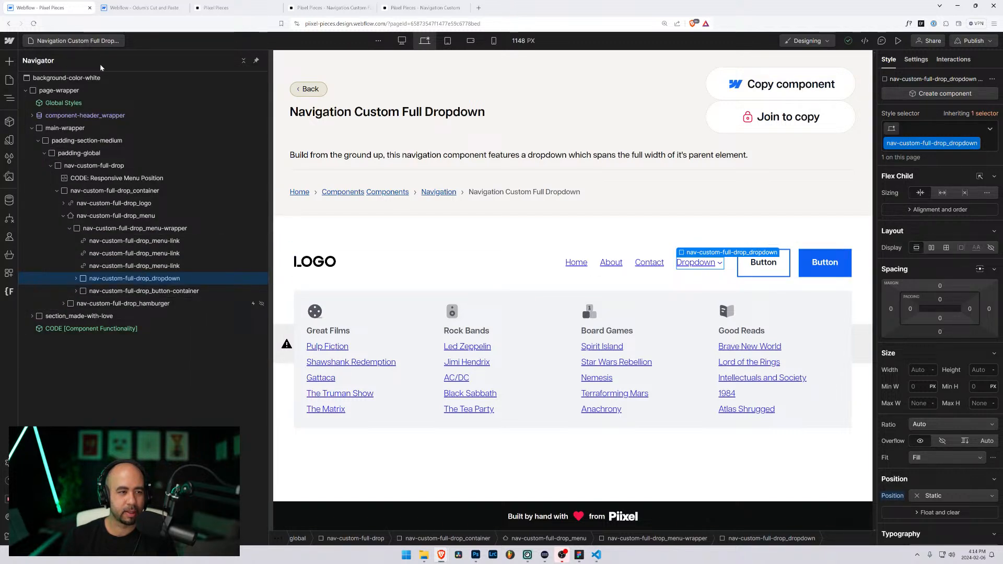
left_click(134, 7)
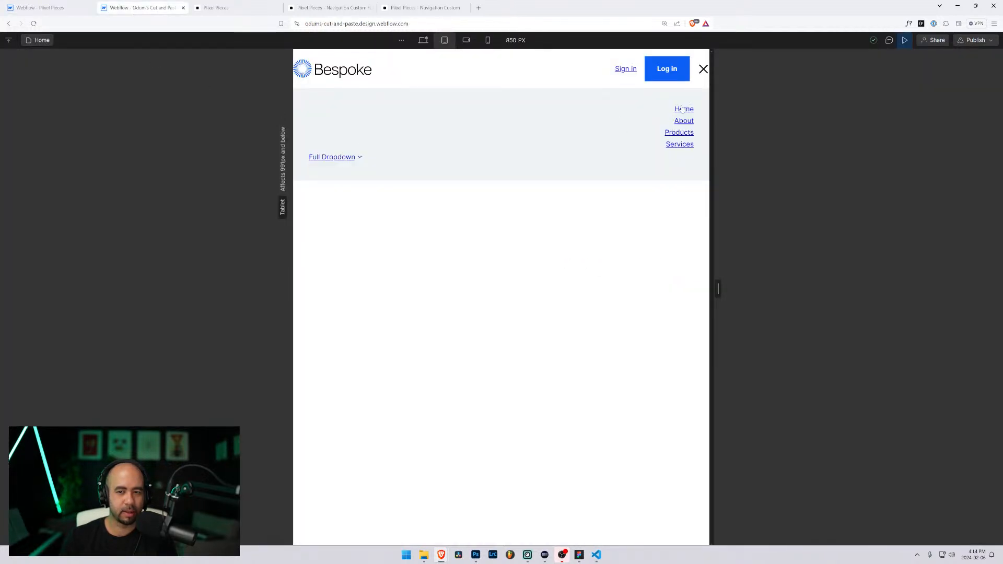
Step: Set nav-custom-5_menu Align to start so the mobile links left-align, then preview the page
left_click(905, 40)
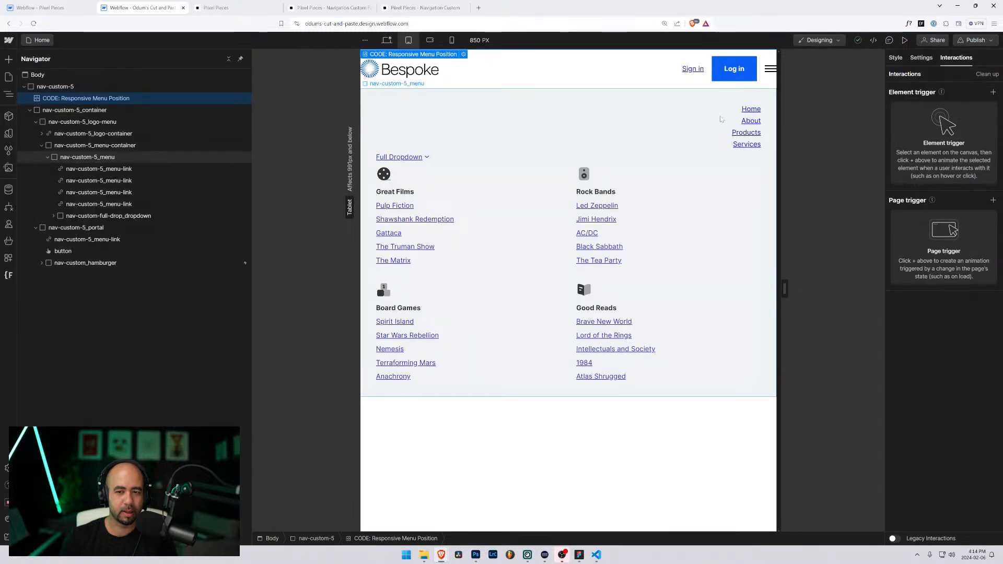
left_click(750, 121)
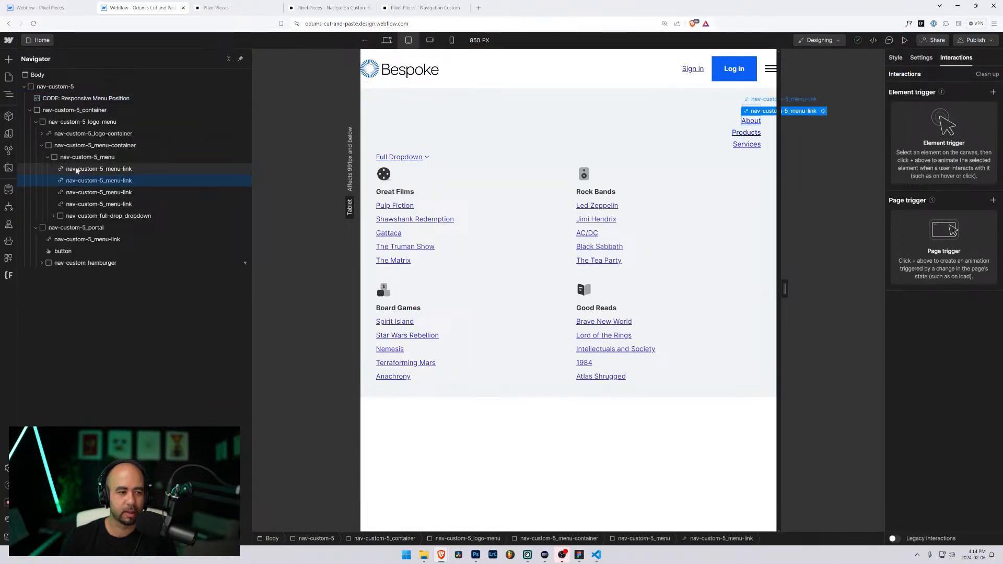
left_click(67, 160)
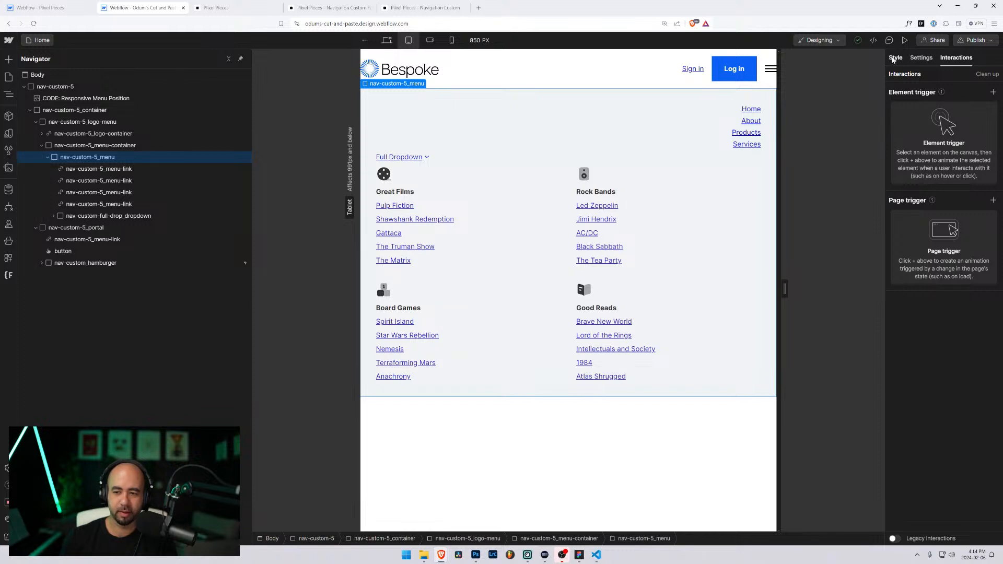
left_click(893, 60)
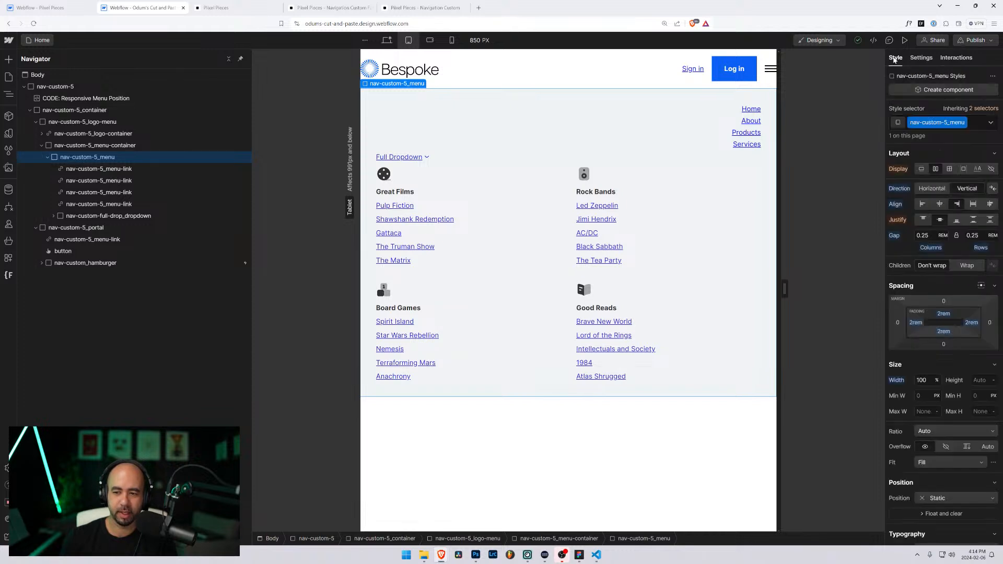
left_click(921, 208)
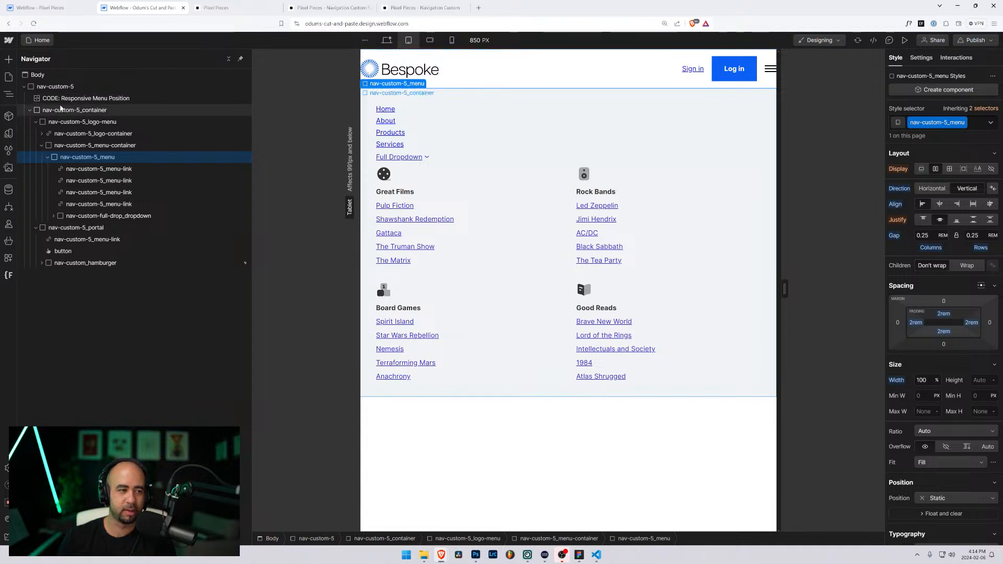
left_click(30, 110)
left_click(24, 86)
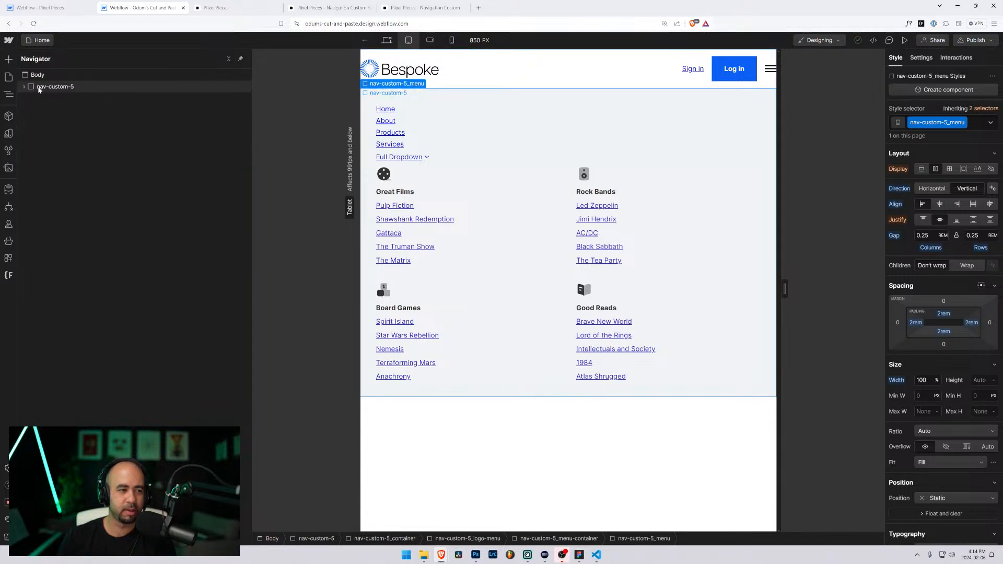
left_click(39, 87)
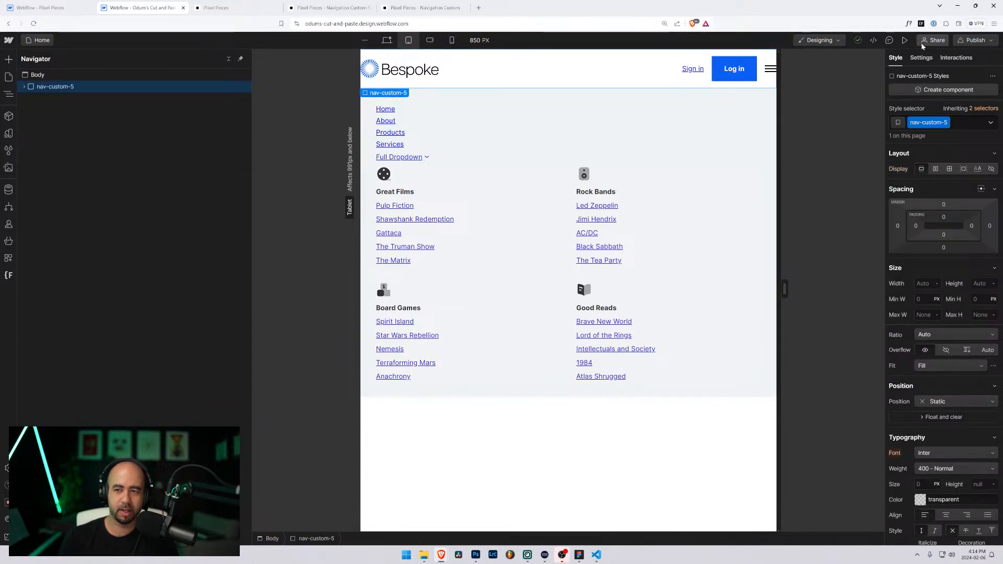
left_click(904, 41)
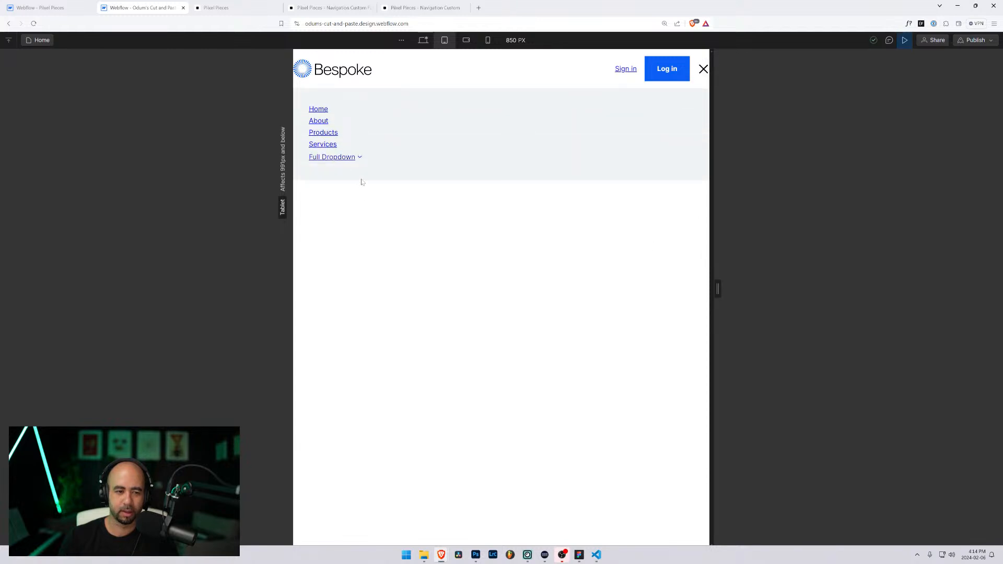
Step: Widen the preview to 1226 px desktop width, resize it again, then switch to the Pixel Pieces project
left_click_drag(718, 289, 858, 316)
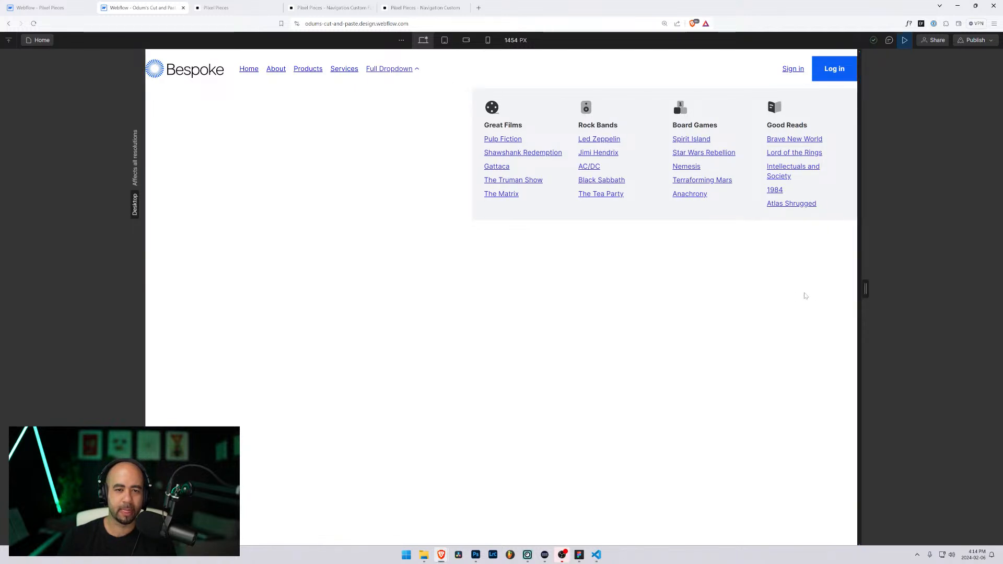
left_click_drag(862, 290, 806, 295)
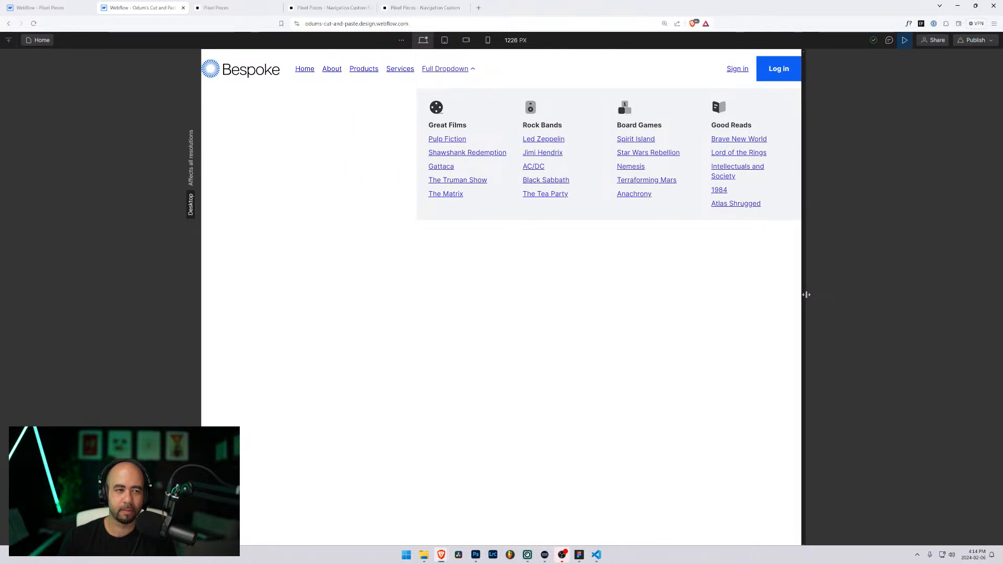
left_click(96, 8)
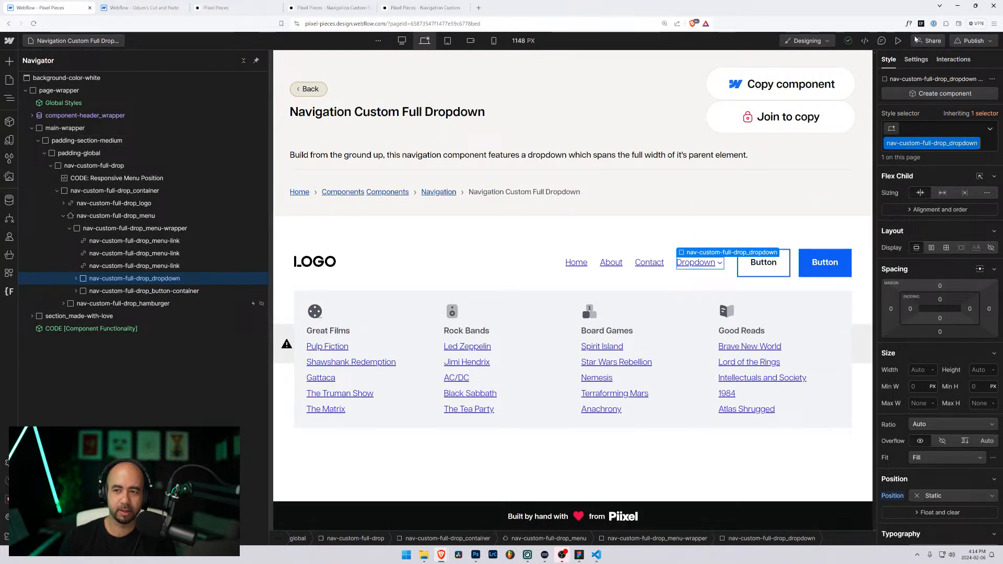
Step: Preview the Pixel Pieces navbar, toggling its Dropdown mega-menu at wide and tablet canvas widths
left_click(899, 41)
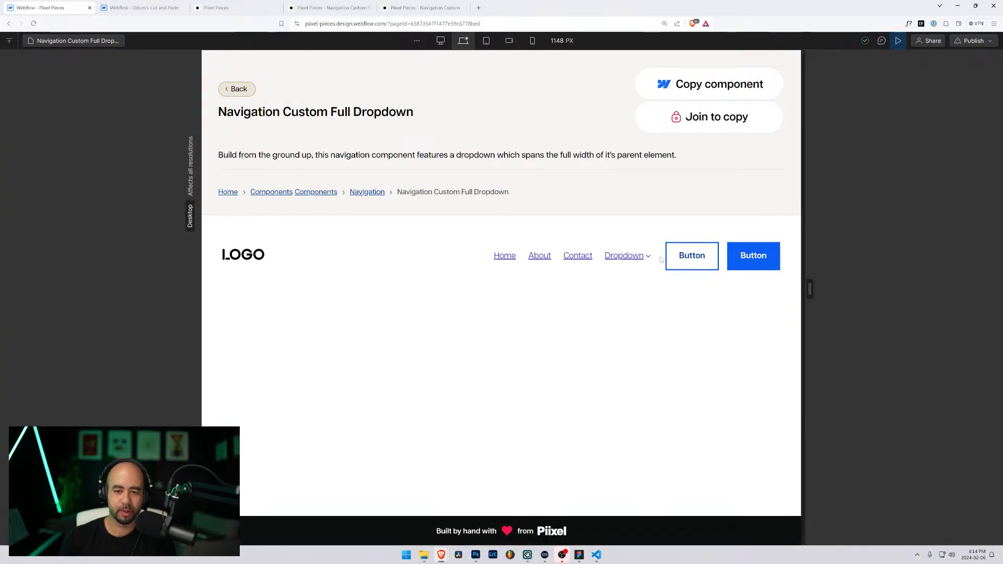
left_click(607, 256)
left_click_drag(809, 288, 863, 282)
left_click(686, 259)
left_click(687, 260)
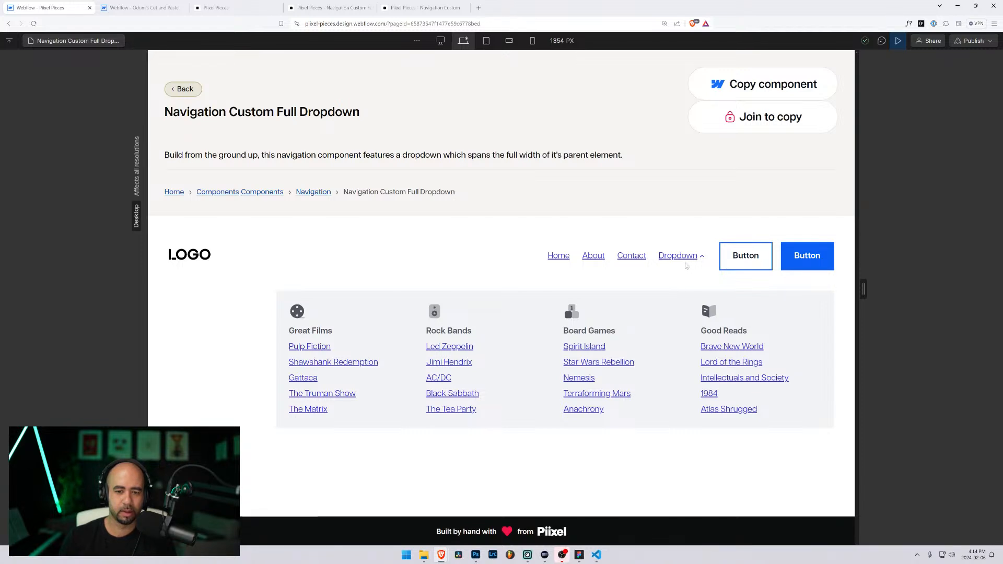
left_click(684, 261)
left_click(686, 262)
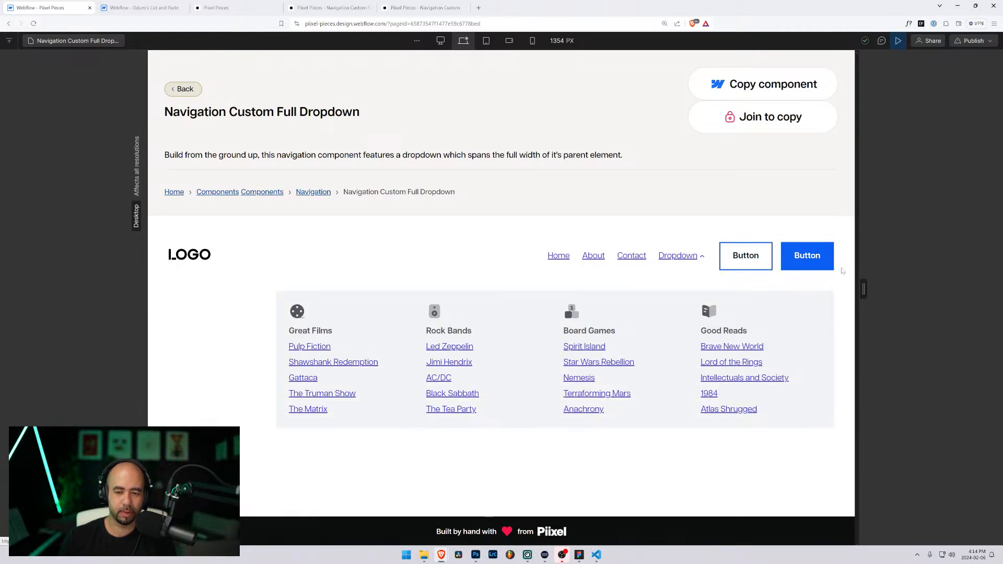
left_click_drag(862, 287, 888, 313)
left_click(647, 321)
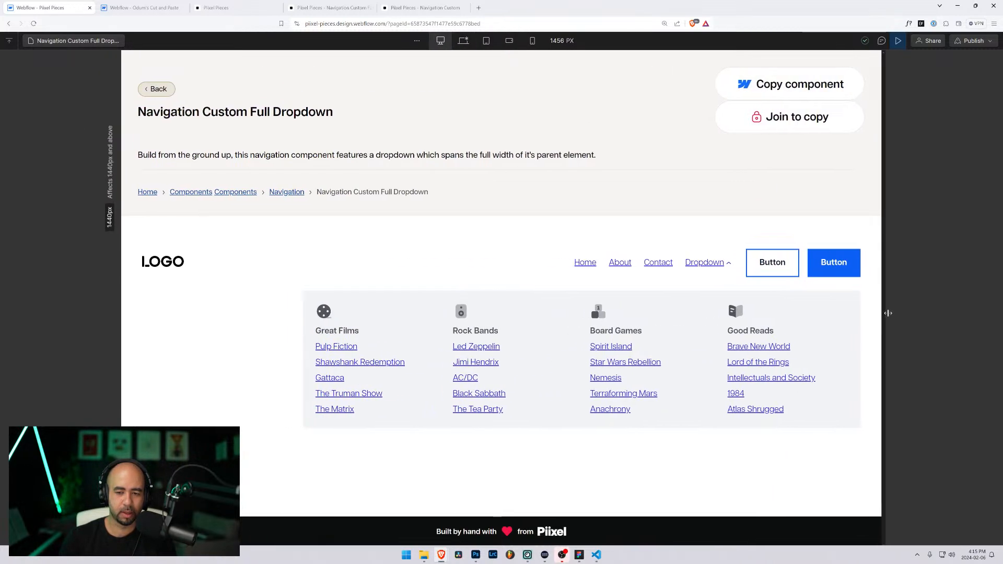
Step: Exit preview, select the dropdown content element, then switch to the Odum's Cut and Paste project
left_click(897, 40)
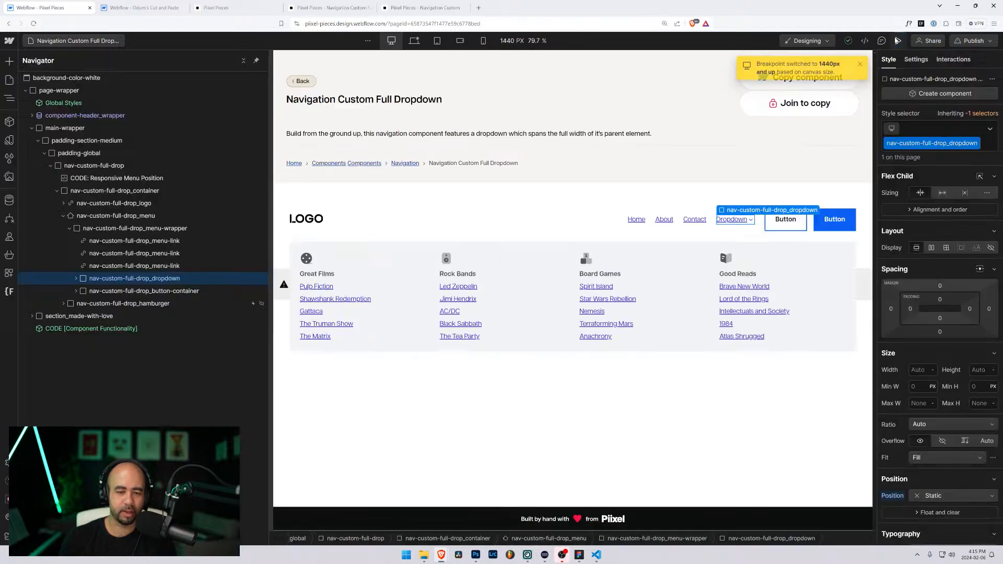
left_click(325, 247)
scroll(966, 422, "down", 6)
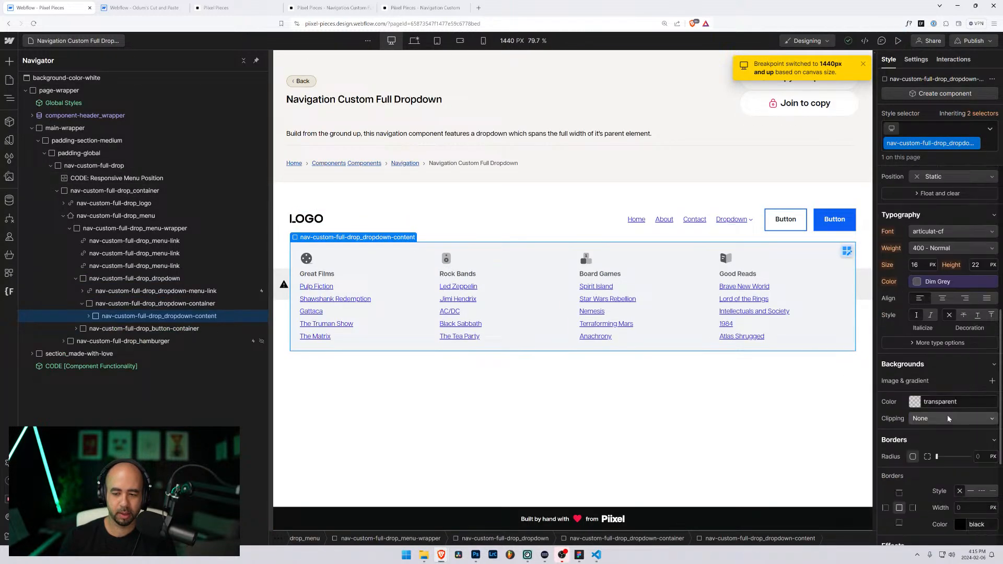
scroll(947, 418, "down", 4)
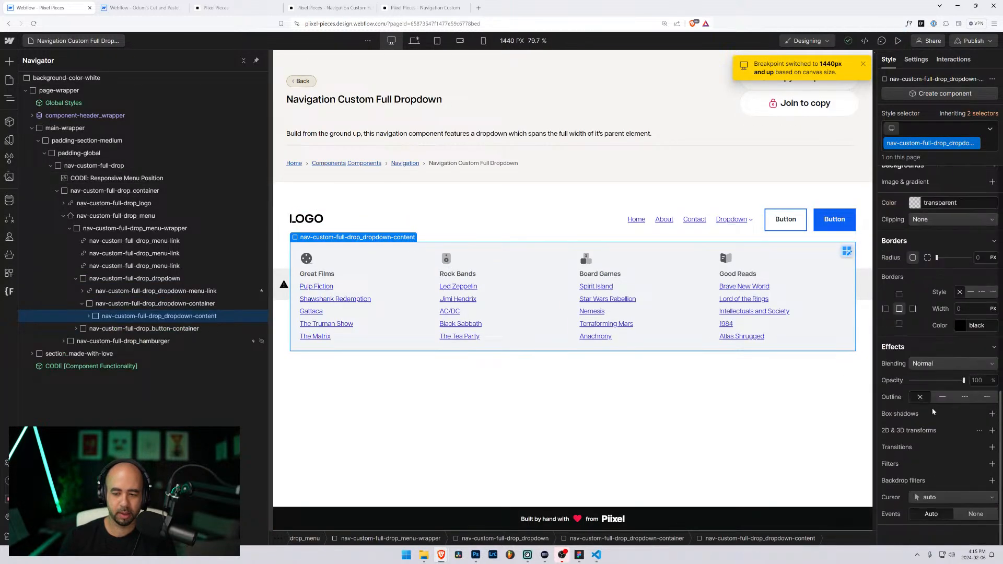
left_click(138, 8)
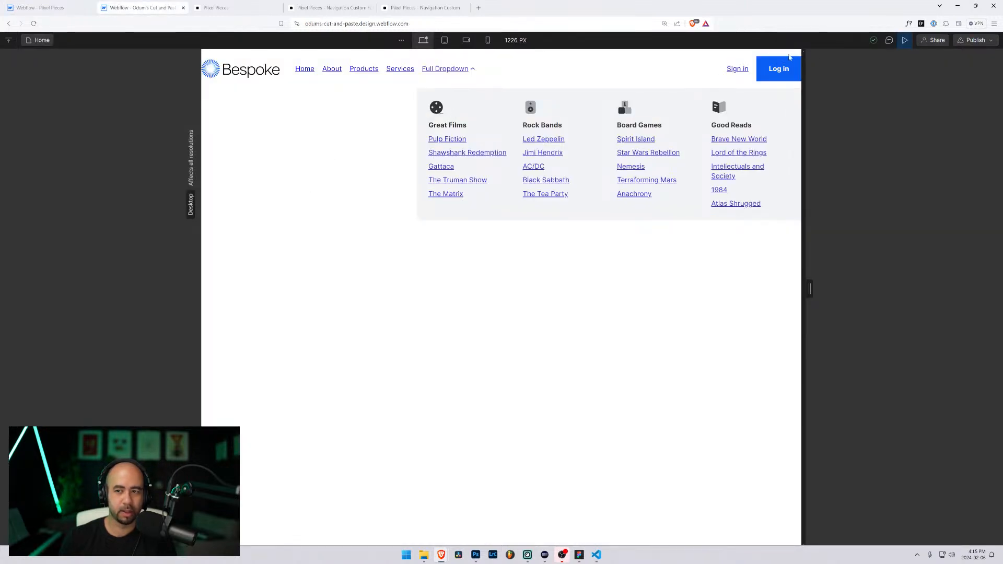
Step: At about 1090 px, set the dropdown container's left offset to 0 and preview the open Full Dropdown
left_click(904, 42)
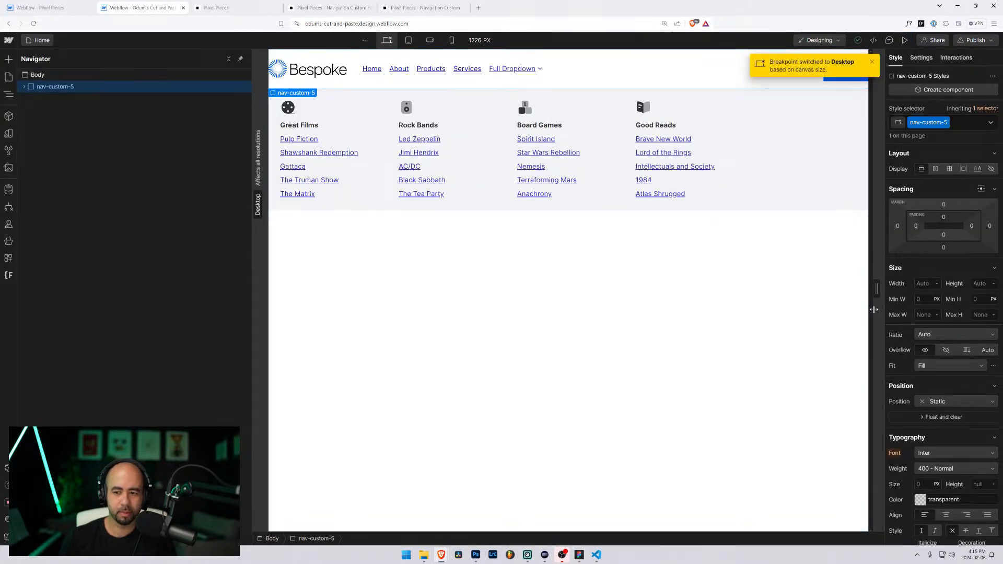
left_click_drag(875, 294, 828, 291)
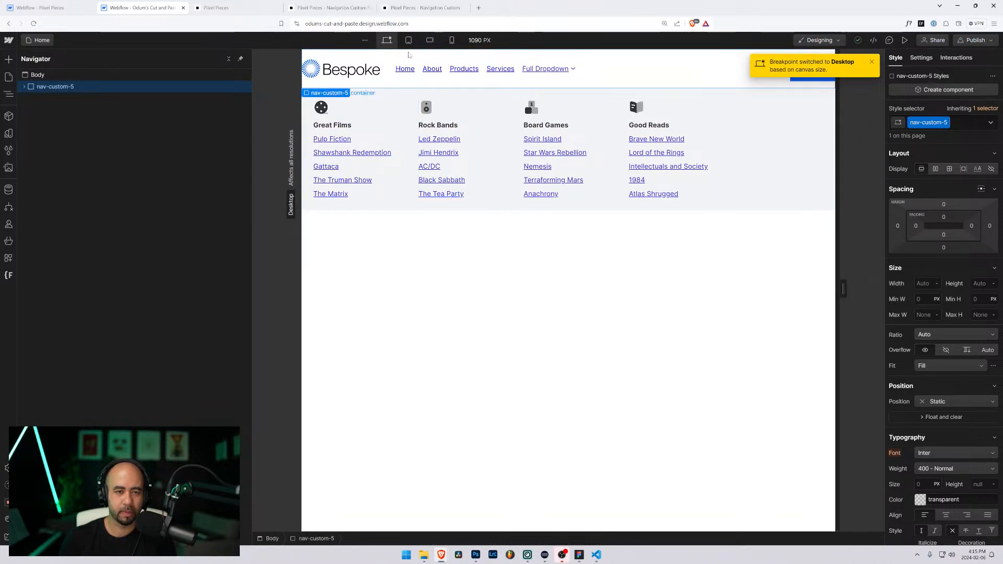
left_click(353, 103)
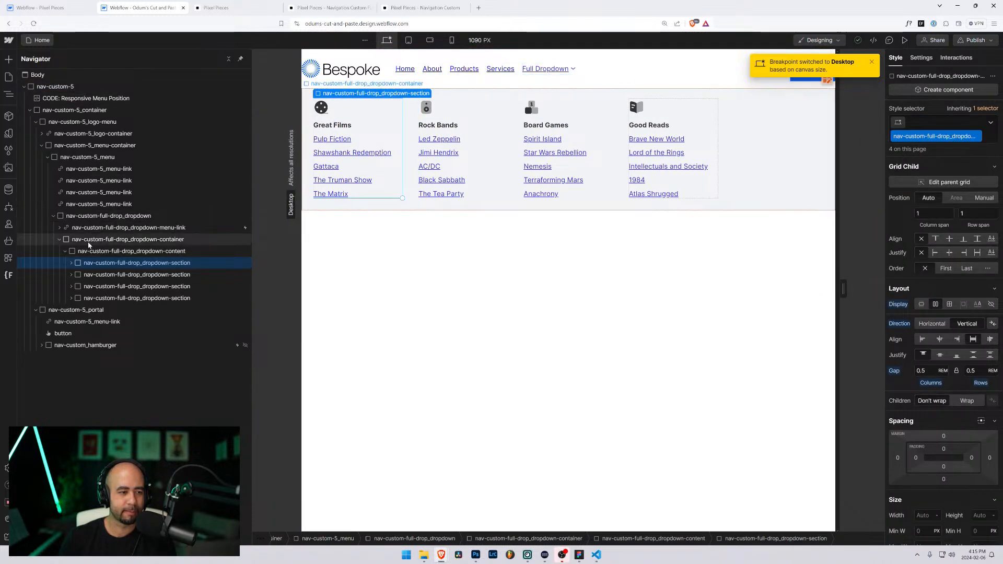
left_click(104, 239)
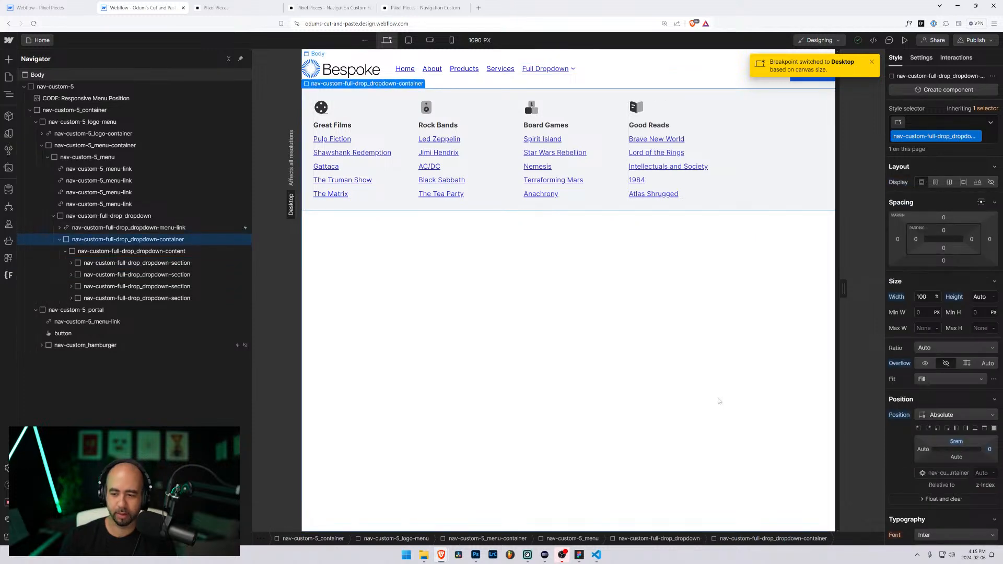
left_click(923, 450)
left_click(928, 485)
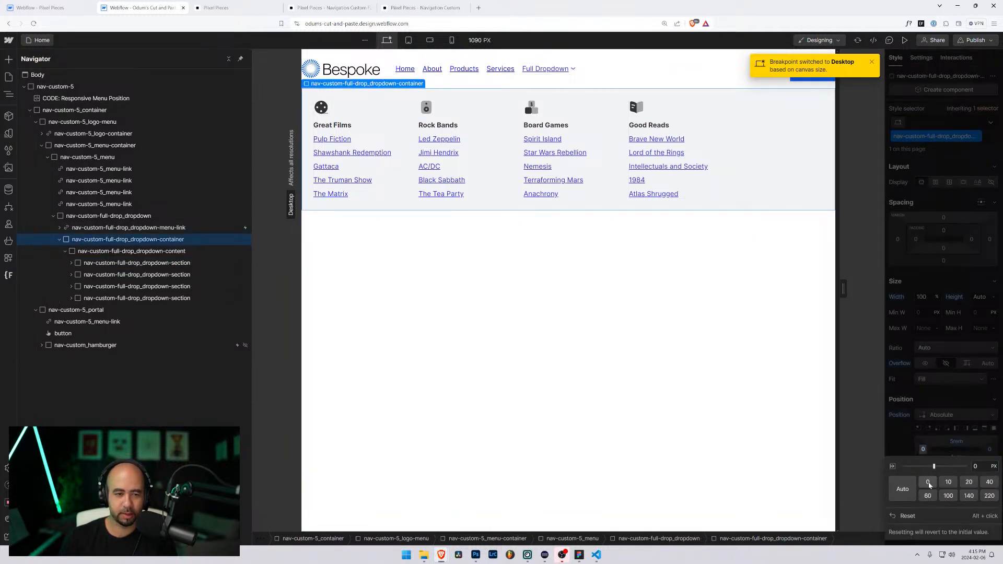
left_click(896, 443)
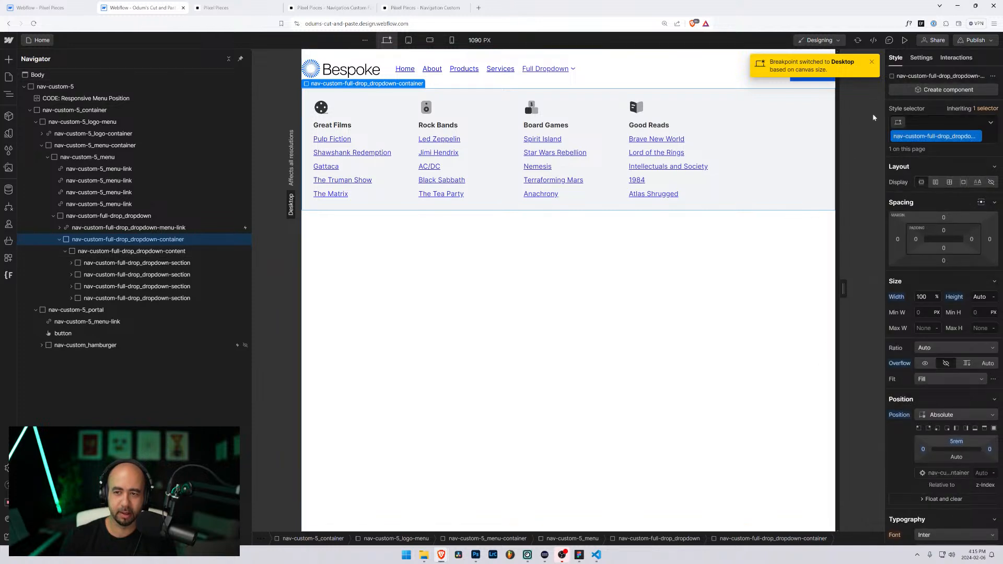
left_click(904, 40)
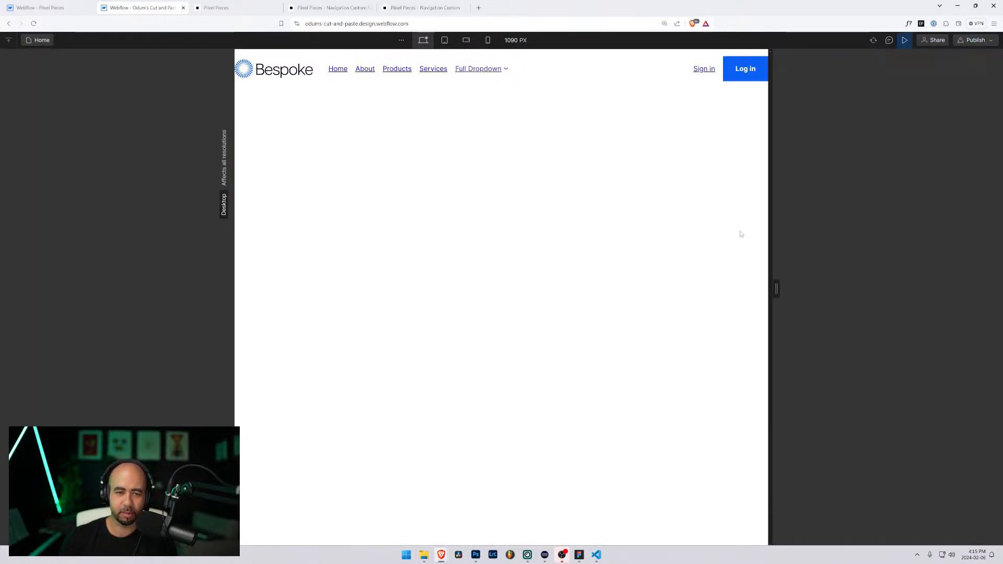
left_click(478, 69)
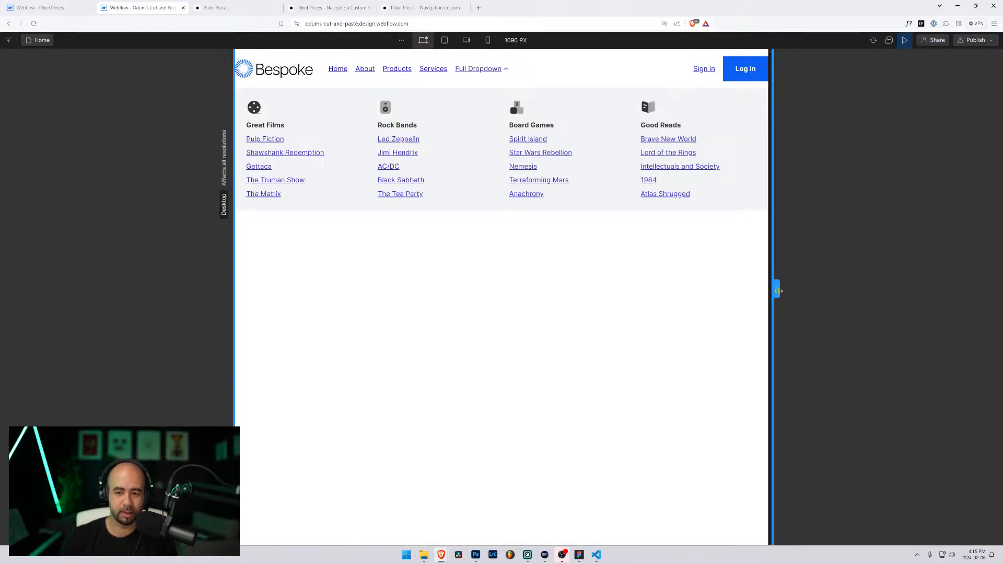
Step: Resize the canvas to 1416 px and inspect the dropdown container in Chrome DevTools
left_click_drag(777, 289, 882, 303)
left_click_drag(870, 304, 849, 297)
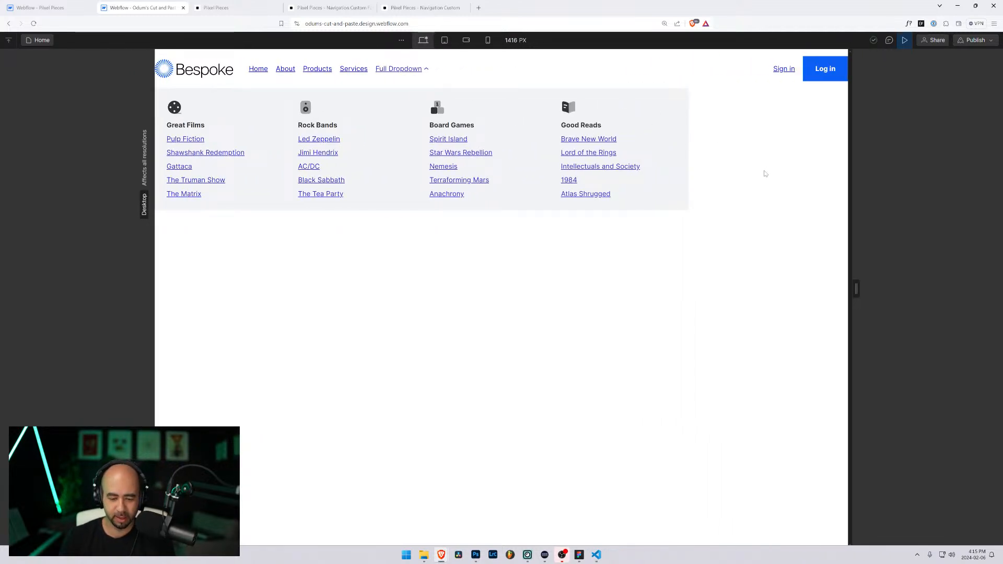
key("ctrl+shift+c")
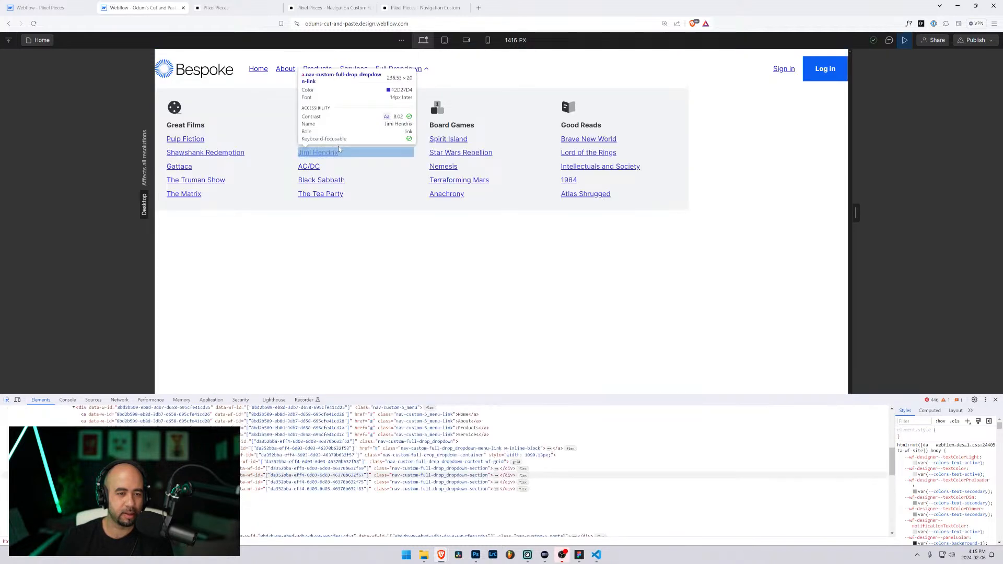
left_click(454, 95)
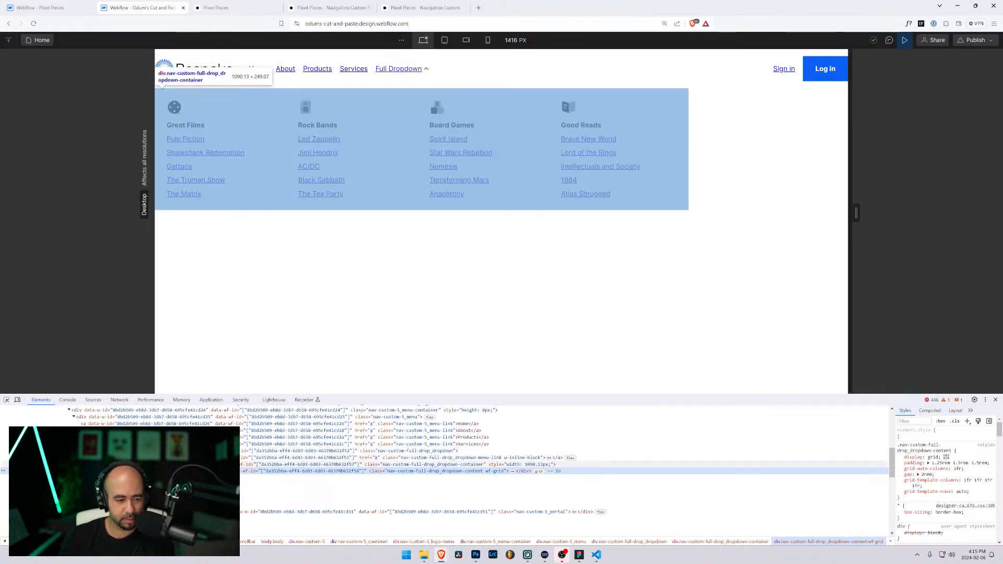
left_click(418, 463)
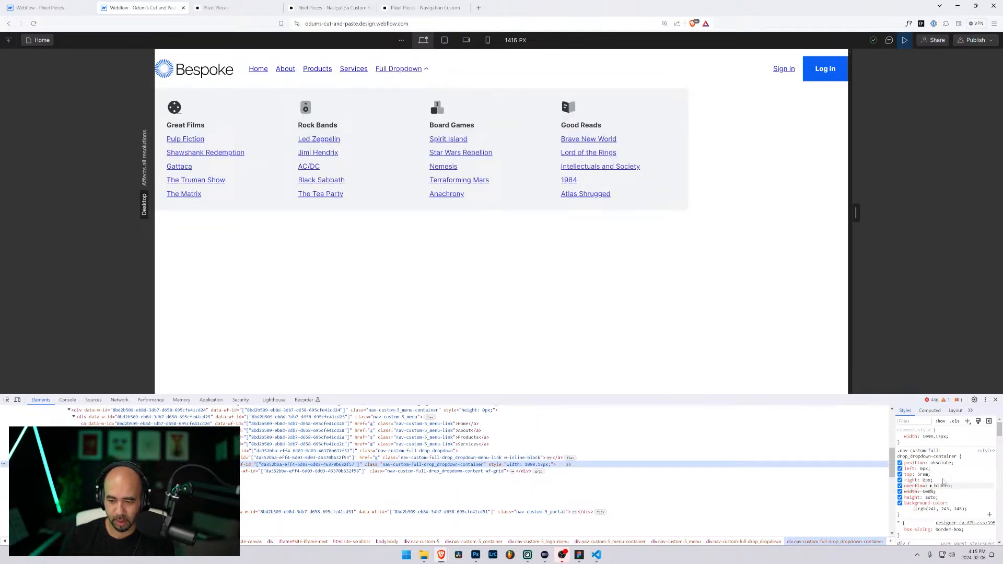
Step: Toggle and edit the container's 1090.13px inline width, recheck the Full Dropdown panel, then switch to Pixel Pieces
left_click(900, 437)
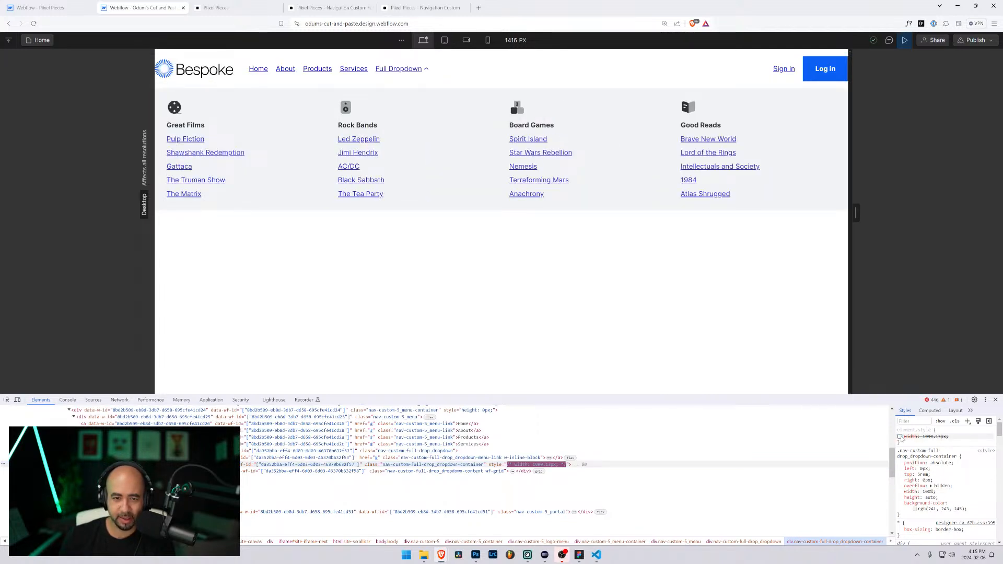
left_click(899, 436)
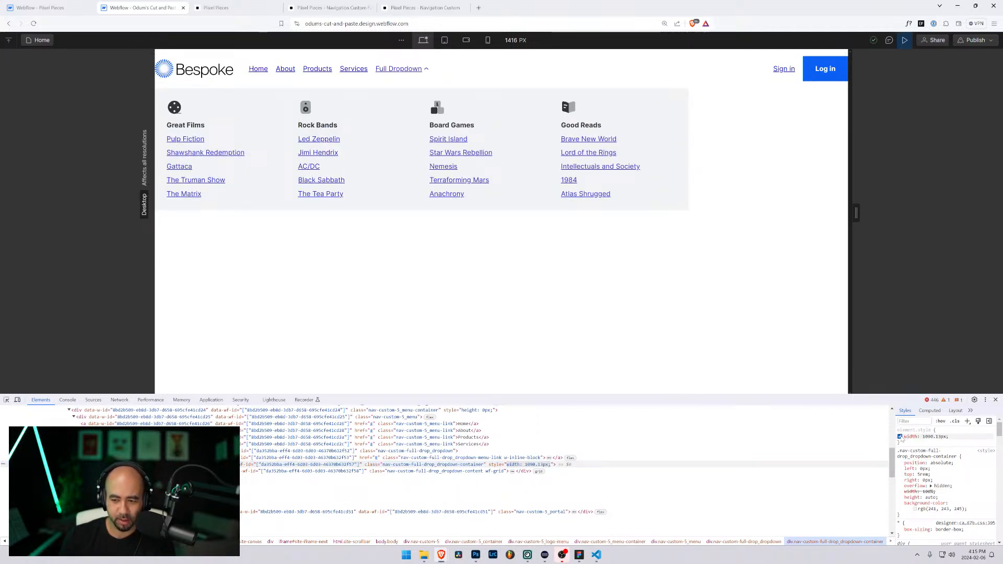
left_click(925, 437)
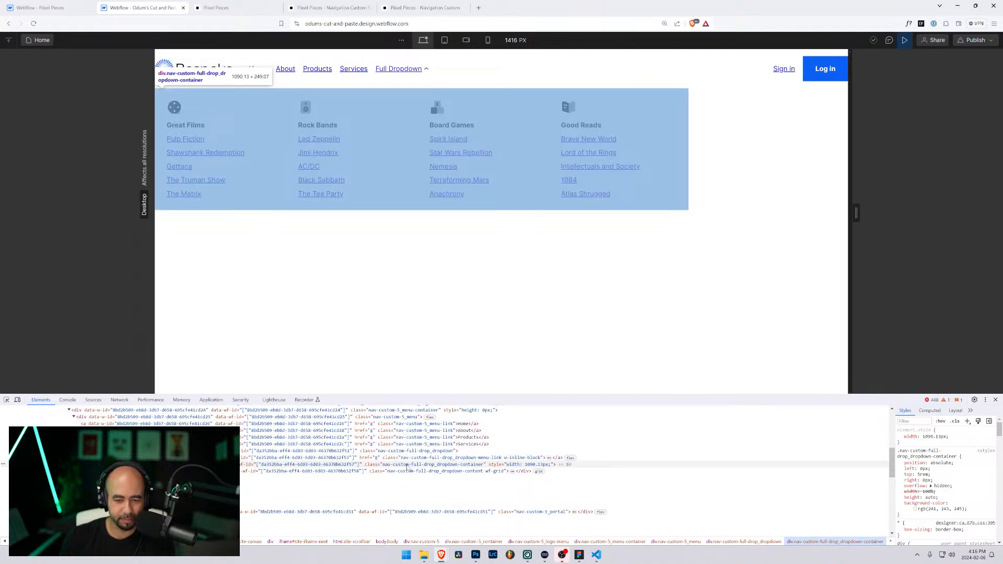
left_click(404, 72)
left_click(403, 72)
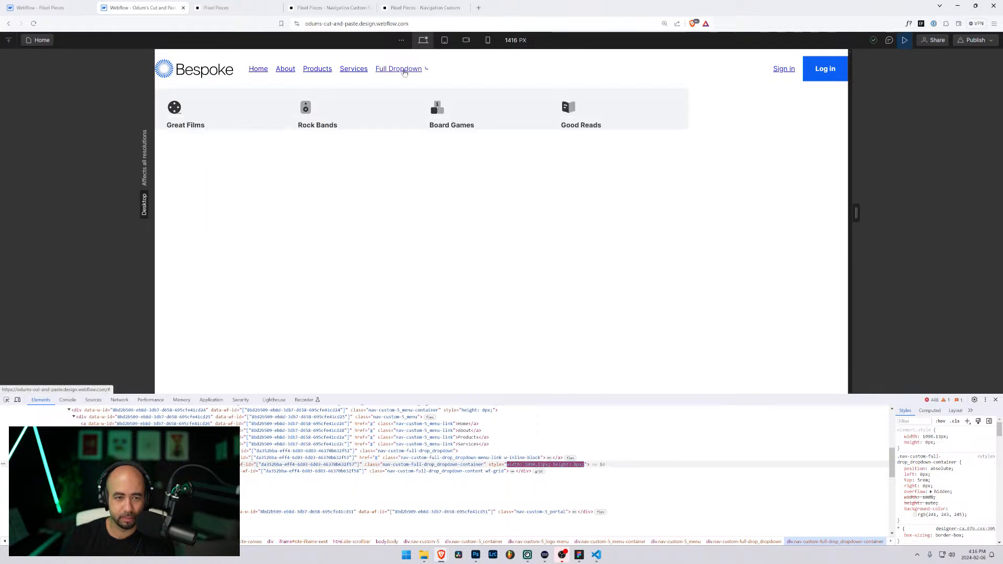
left_click(403, 72)
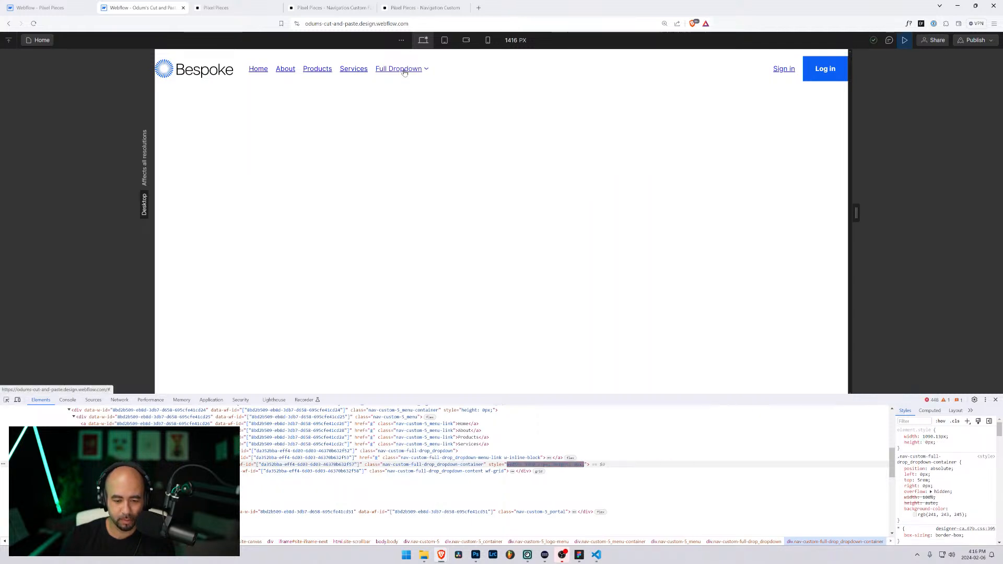
left_click(404, 72)
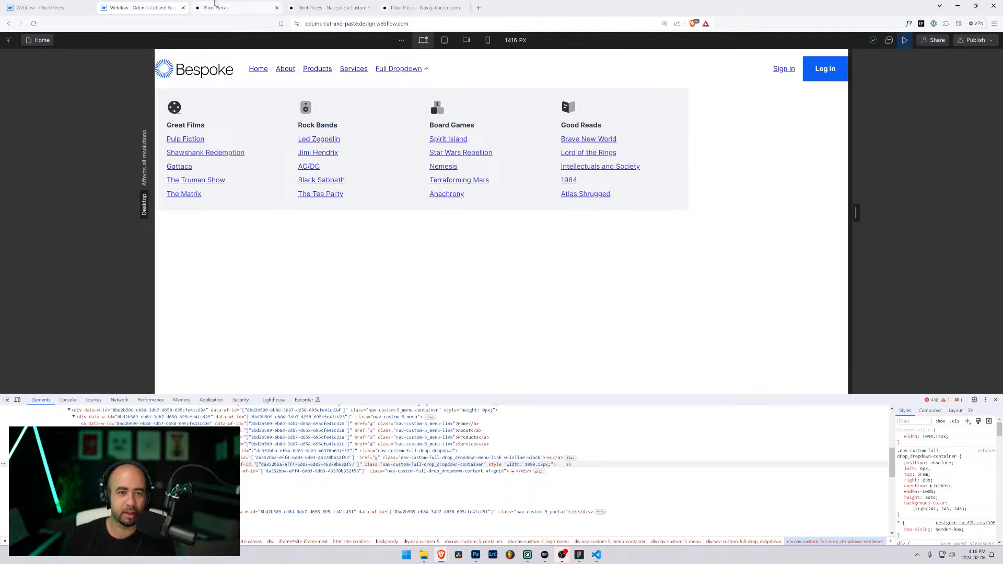
left_click(214, 6)
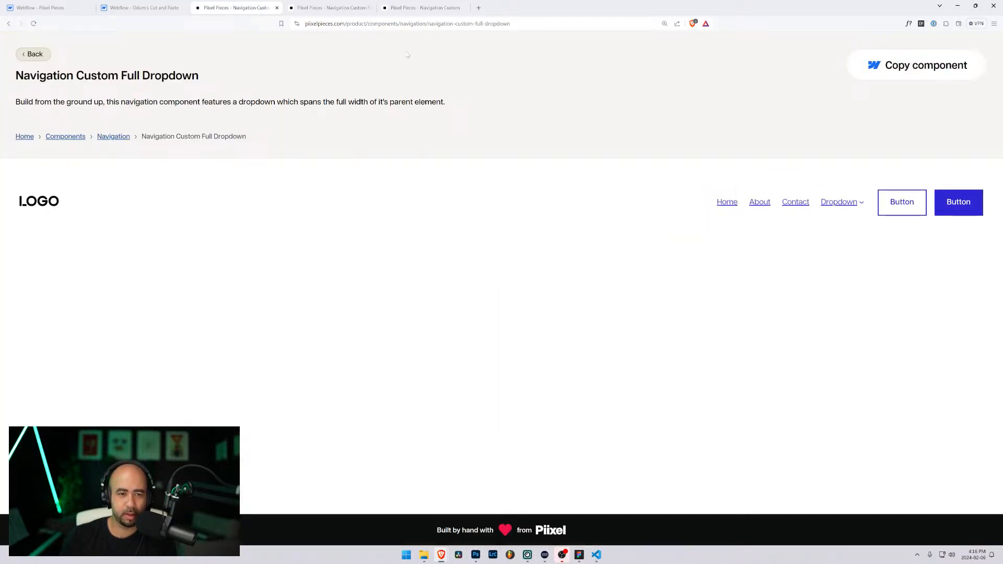
Step: Open the live page's Dropdown mega-menu, shrink the window, and inspect the dropdown content in DevTools
left_click(842, 204)
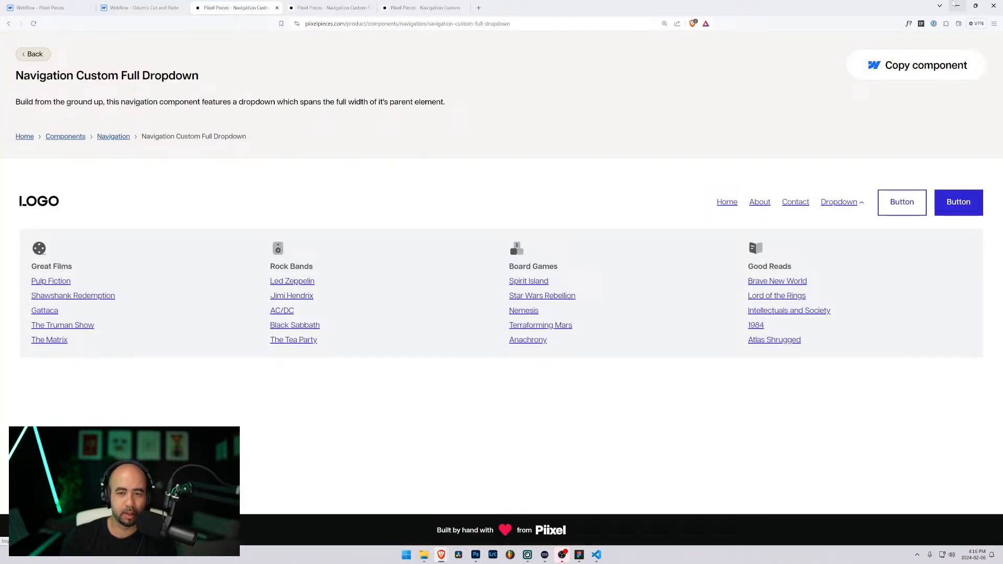
left_click(975, 6)
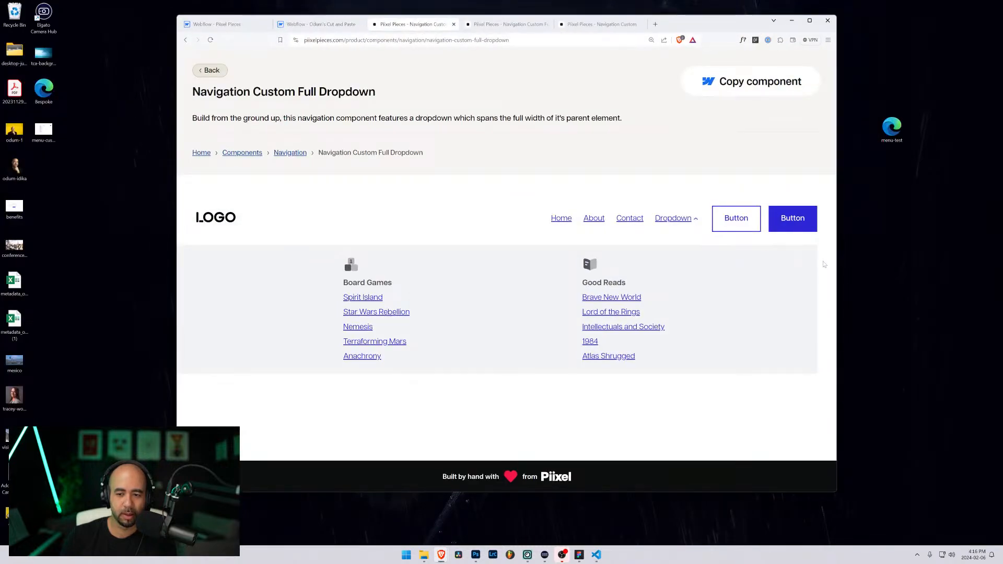
left_click_drag(836, 265, 905, 298)
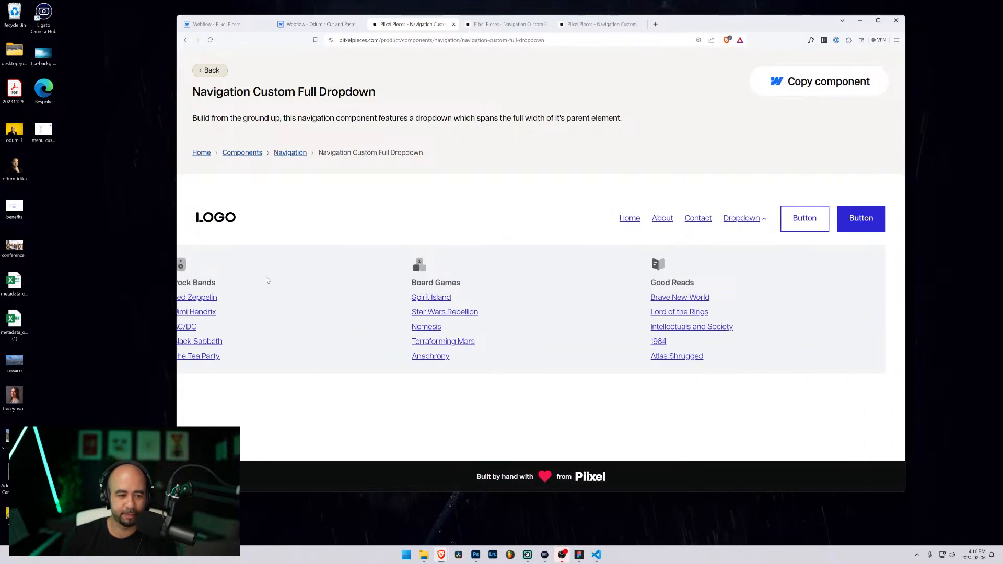
key("F12")
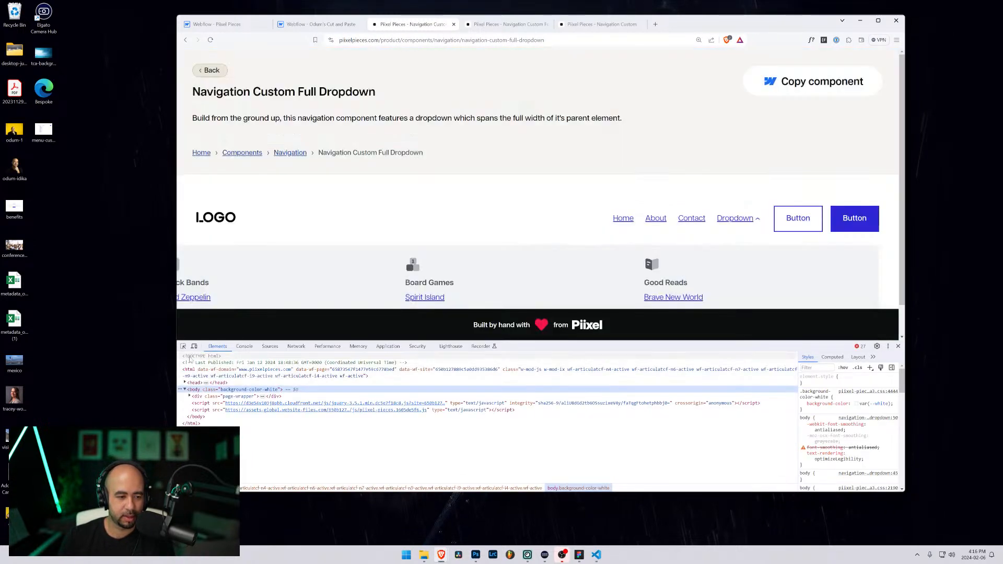
left_click(183, 347)
left_click(344, 246)
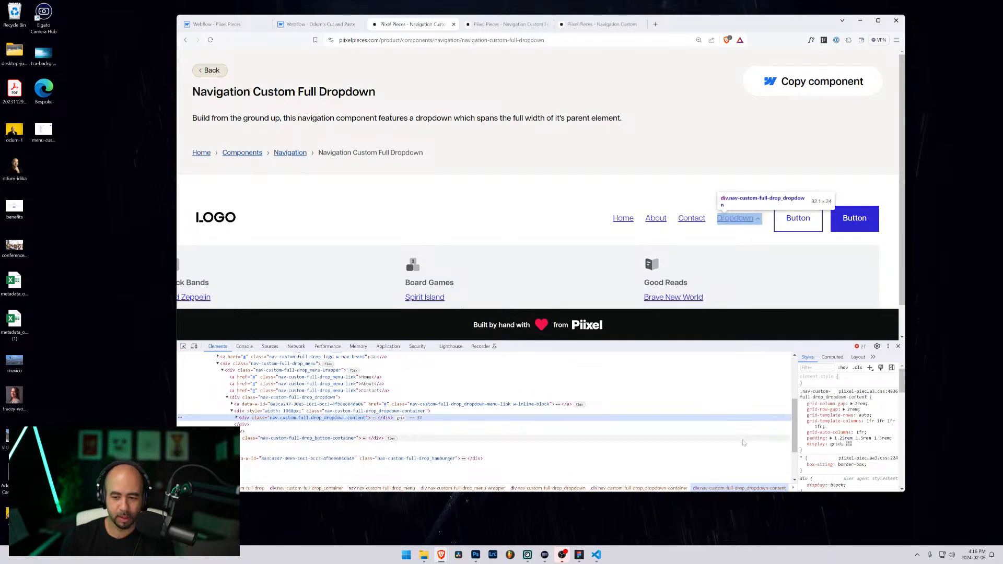
Step: Reload the reference page, toggle the Dropdown in a wider window, then maximize and return to Odum's Cut and Paste
left_click(210, 40)
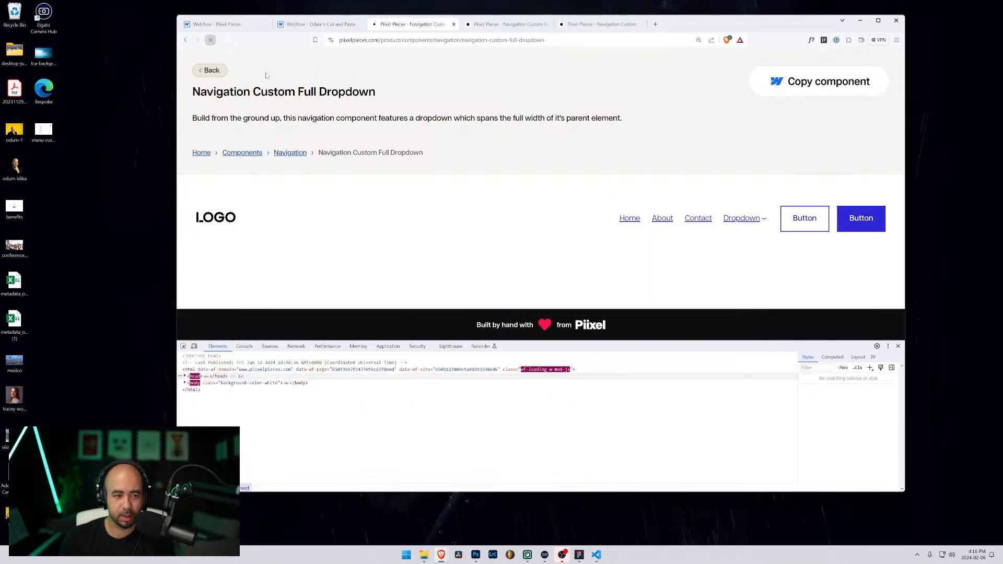
left_click(746, 221)
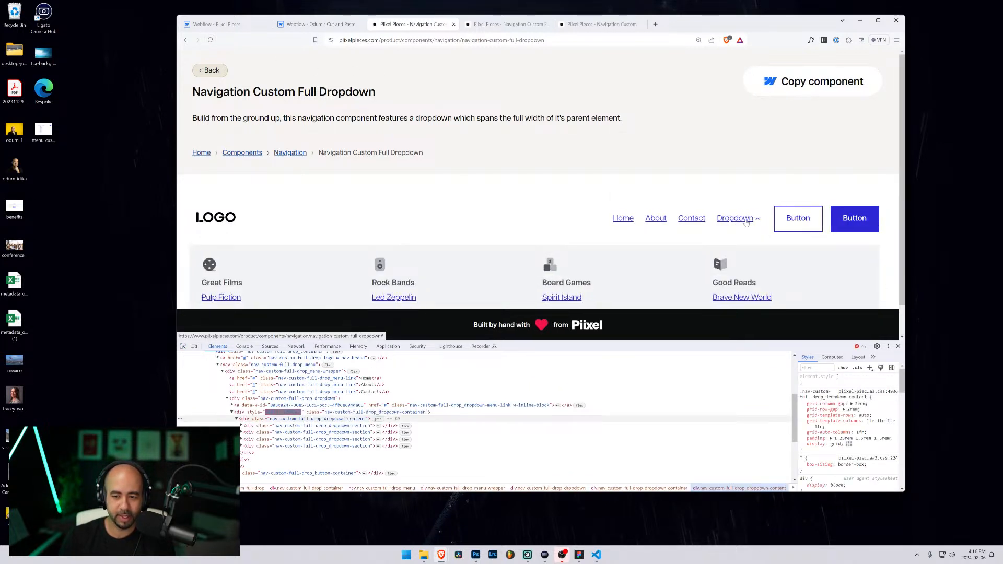
left_click(746, 221)
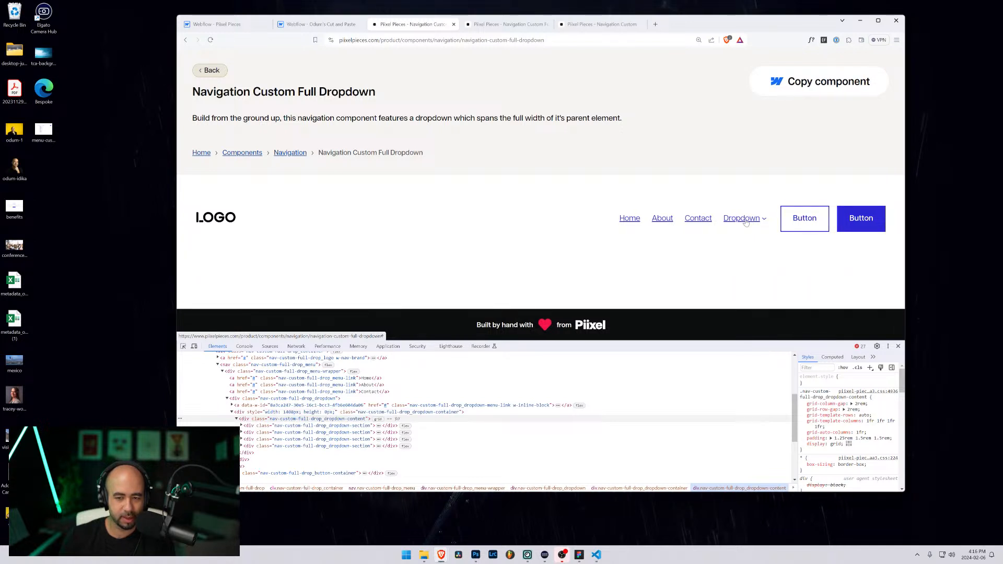
left_click_drag(906, 210, 928, 238)
left_click(754, 223)
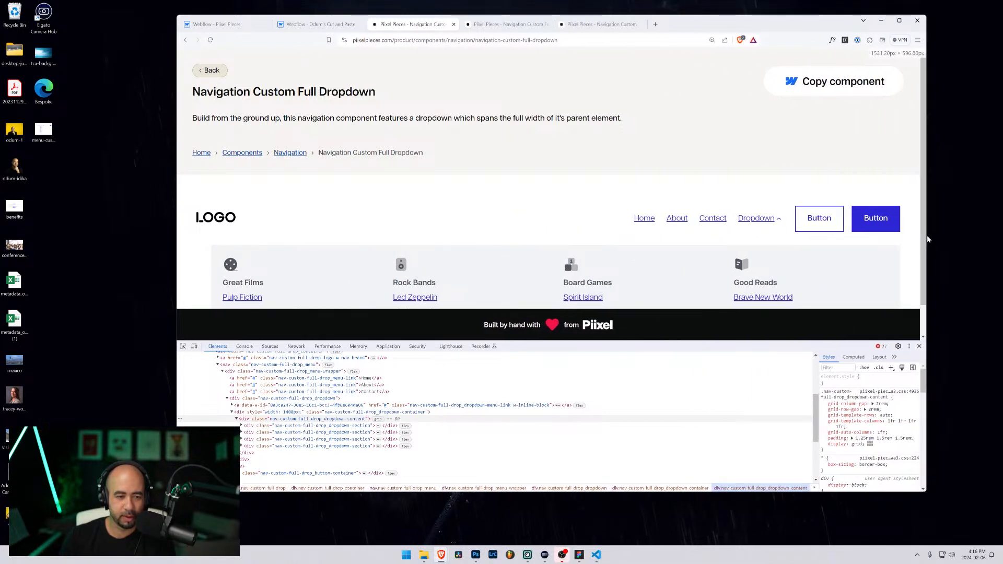
left_click(899, 21)
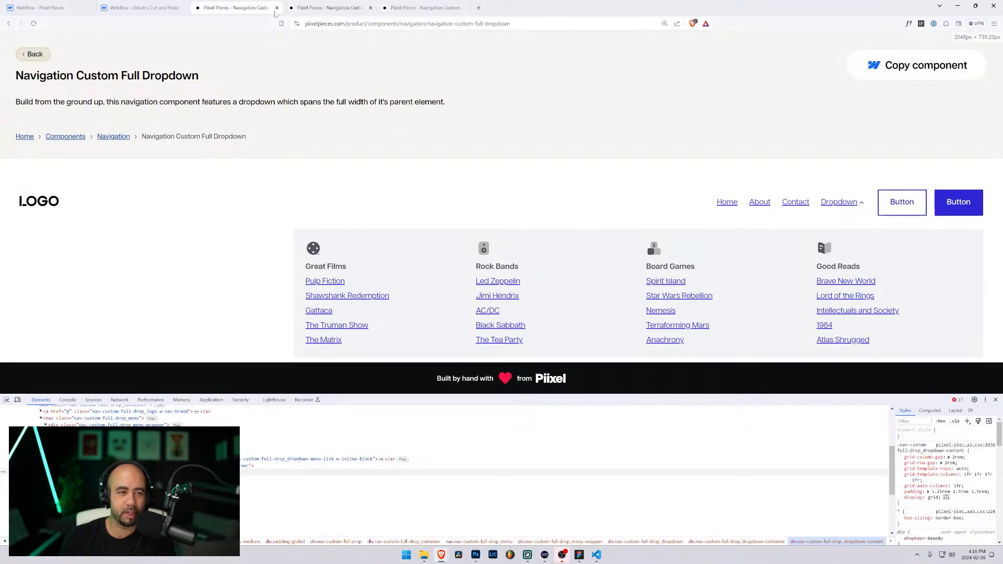
left_click(165, 7)
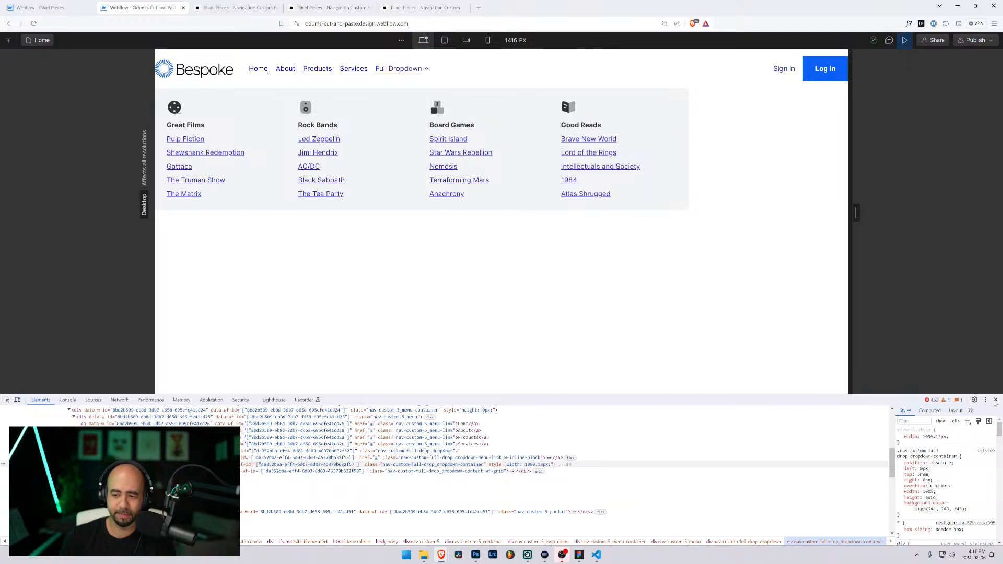
Step: Close DevTools, preview the Bespoke page with Full Dropdown open, and widen the canvas to 1590 px
left_click(995, 401)
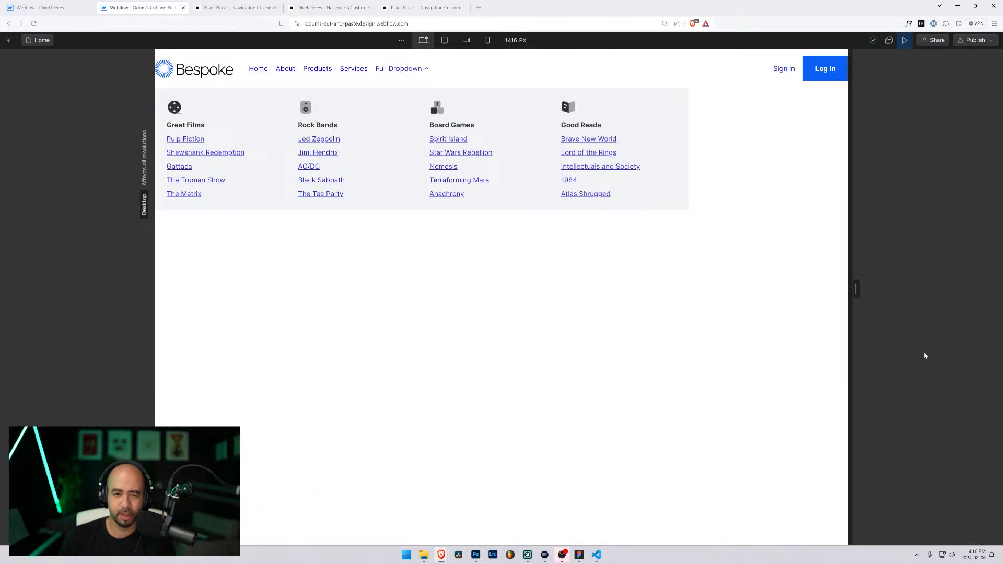
left_click(905, 41)
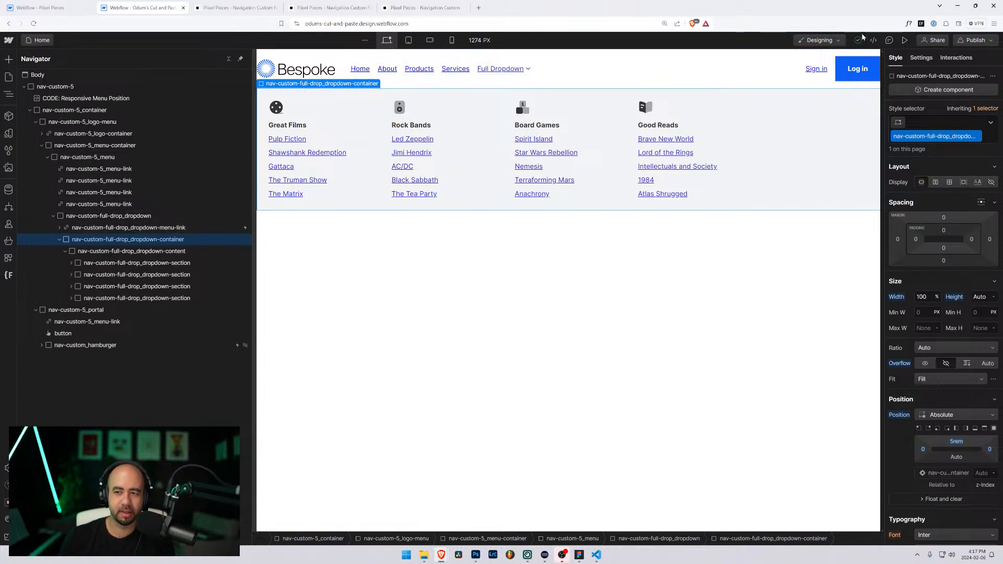
left_click(905, 40)
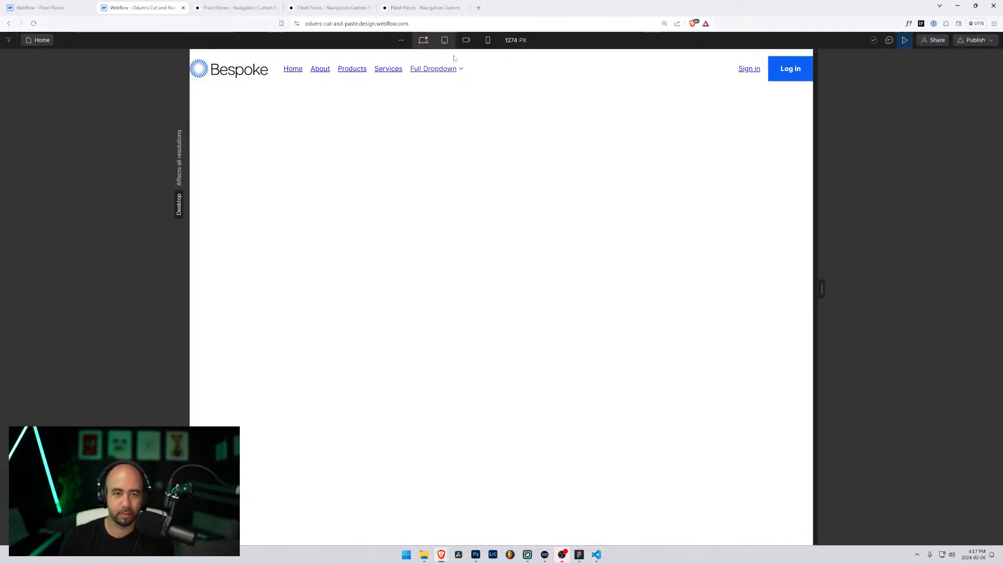
left_click(433, 69)
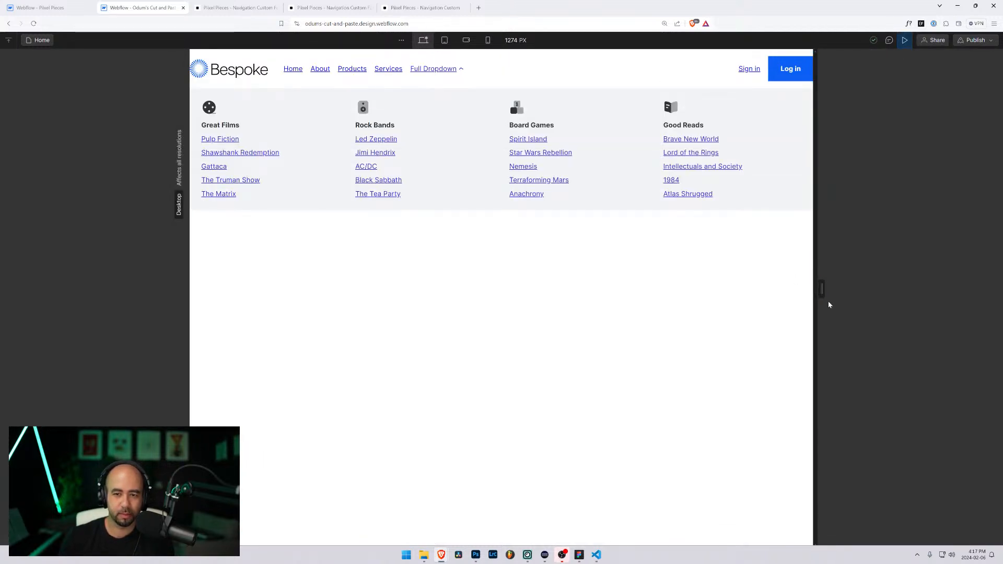
left_click_drag(821, 293, 898, 302)
Step: Inspect nav-custom-full-drop_dropdown-container in DevTools and test toggling its left and right 0px rules
key("ctrl+shift+i")
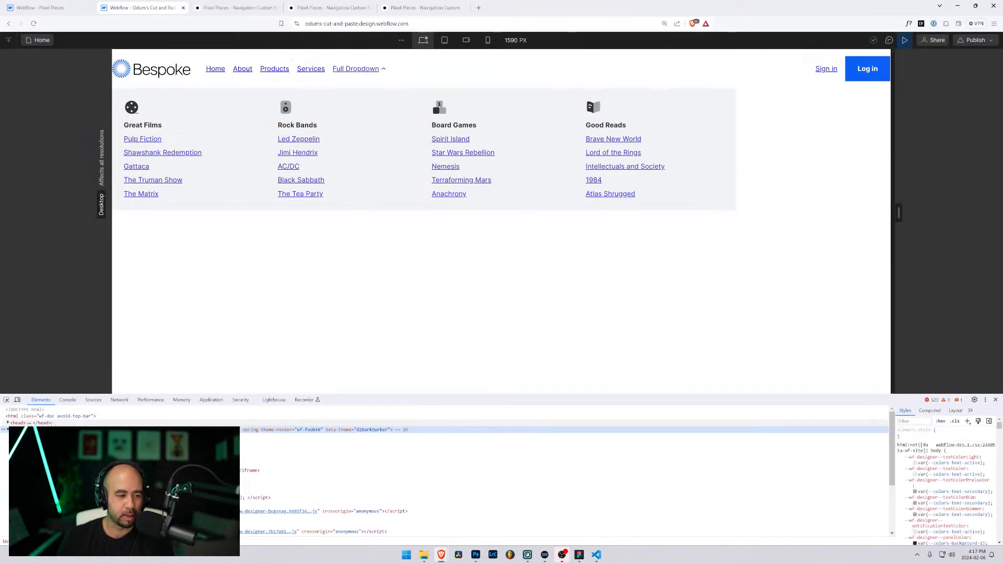
key("ctrl+shift+c")
left_click(628, 96)
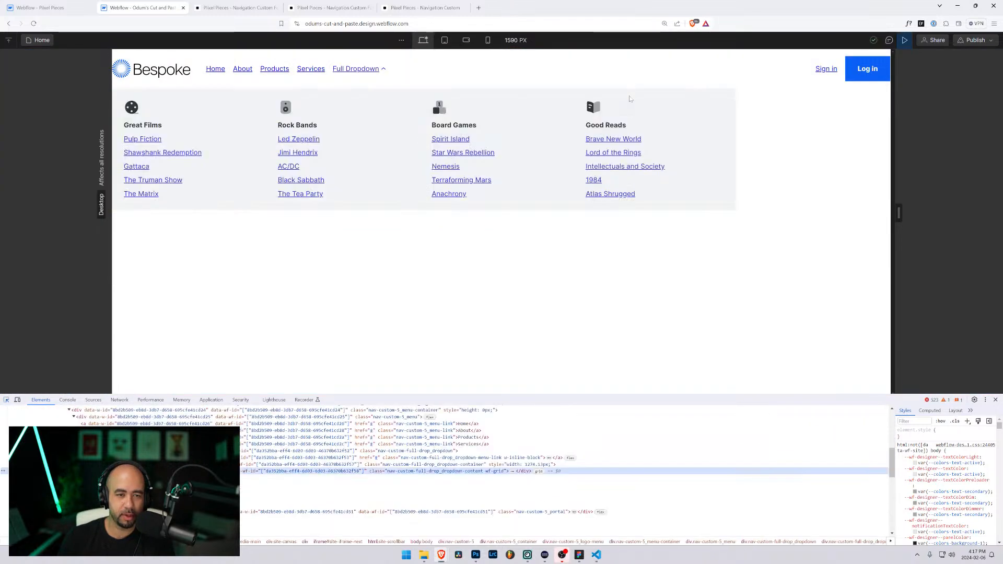
left_click(417, 464)
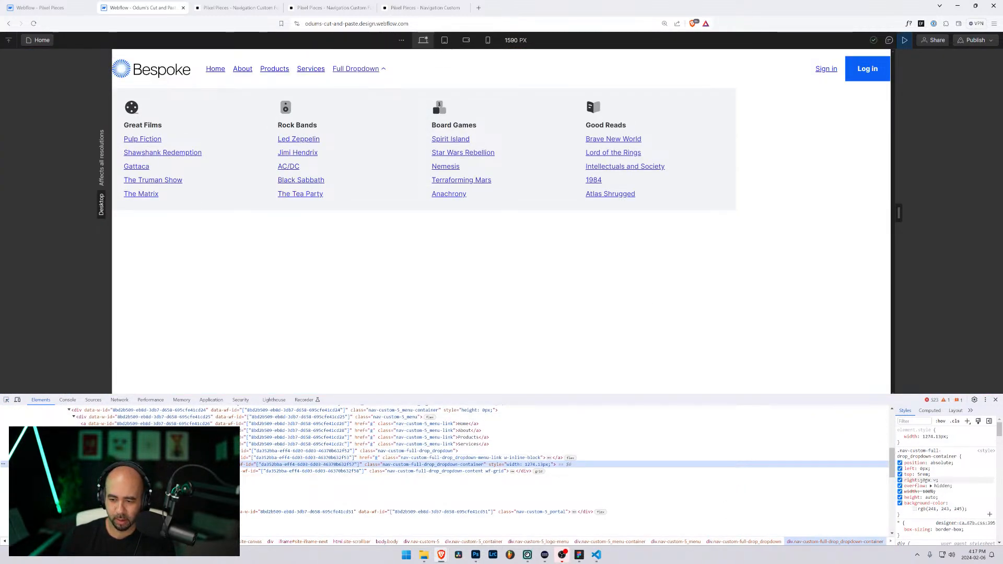
left_click(900, 480)
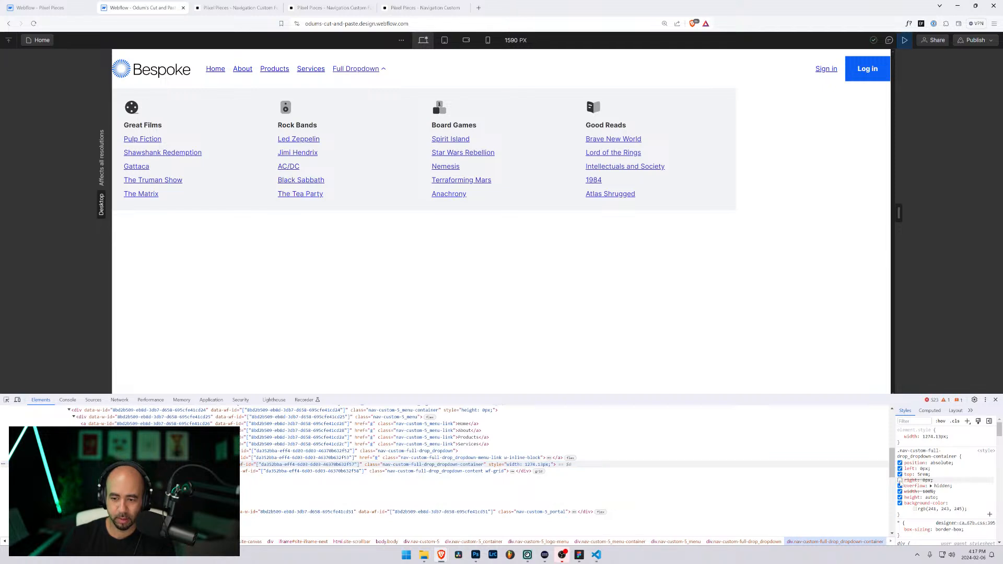
left_click(899, 480)
left_click(900, 469)
left_click(900, 469)
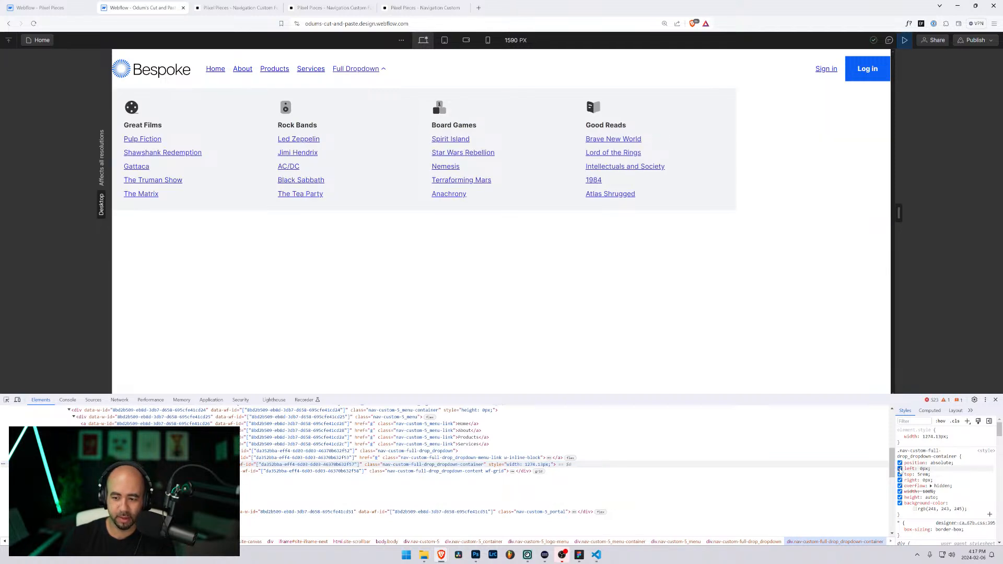
left_click(900, 468)
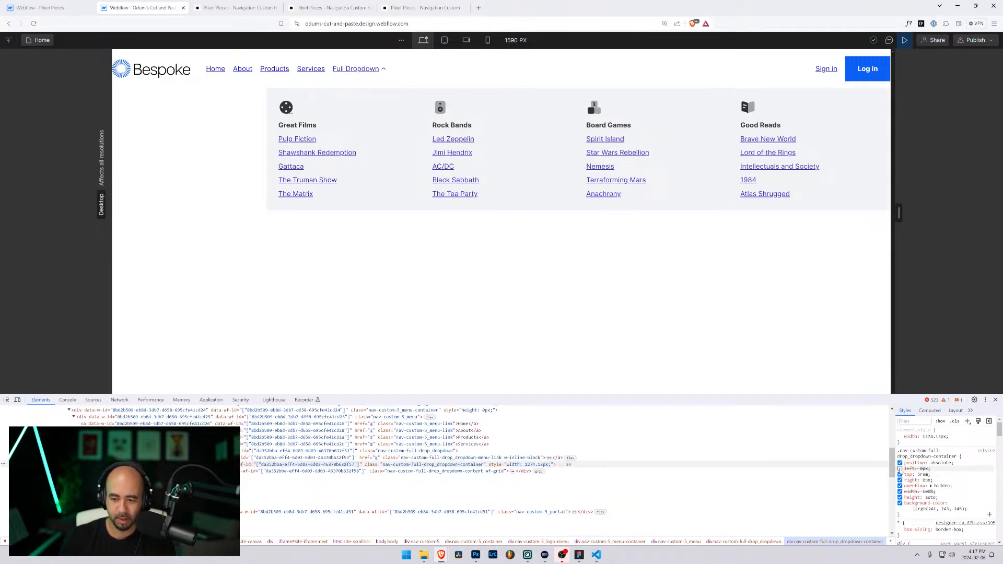
left_click(900, 480)
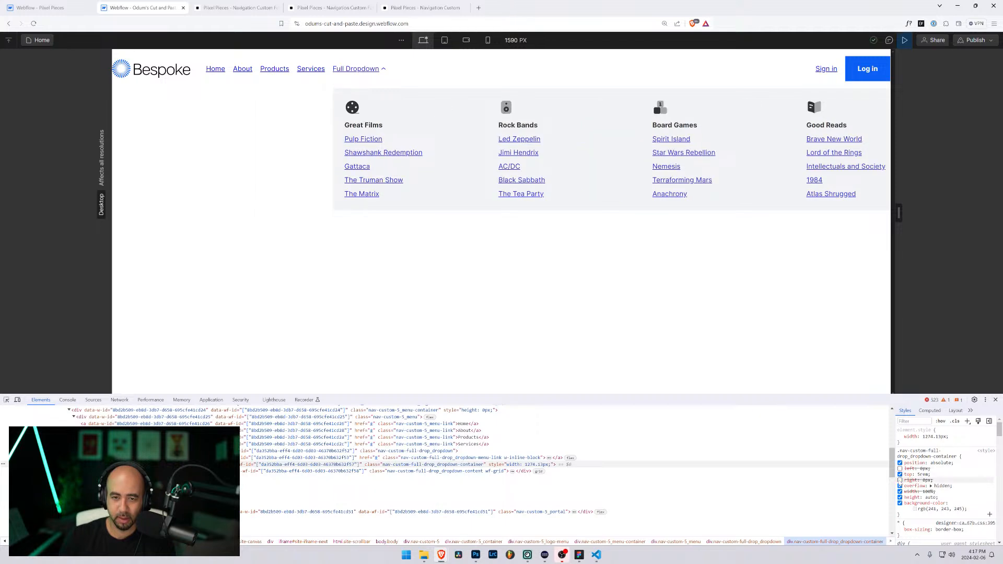
left_click(899, 480)
left_click(899, 468)
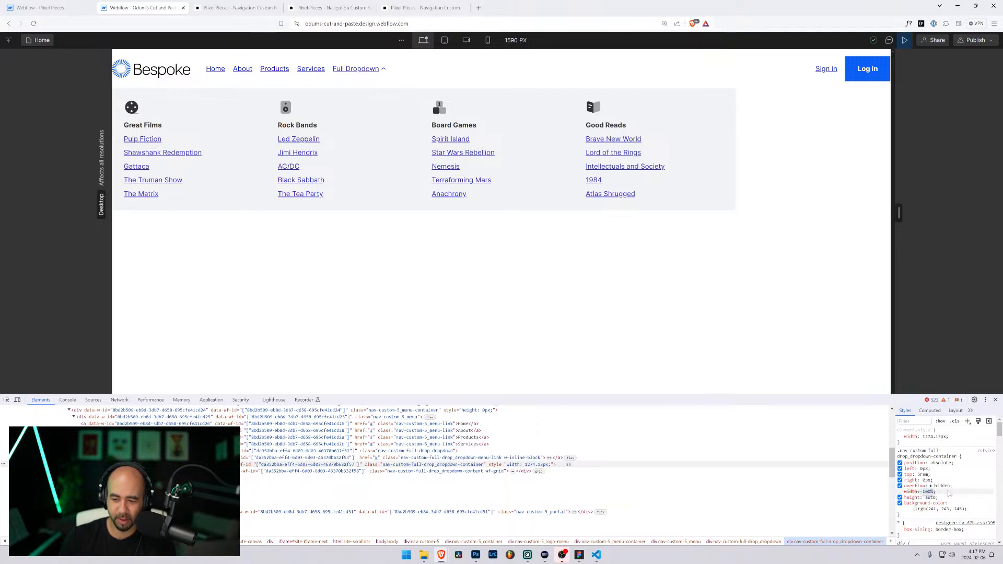
Step: Set the dropdown container's width to 100% !important in DevTools Styles
type("4")
key("BackSpace")
type("1")
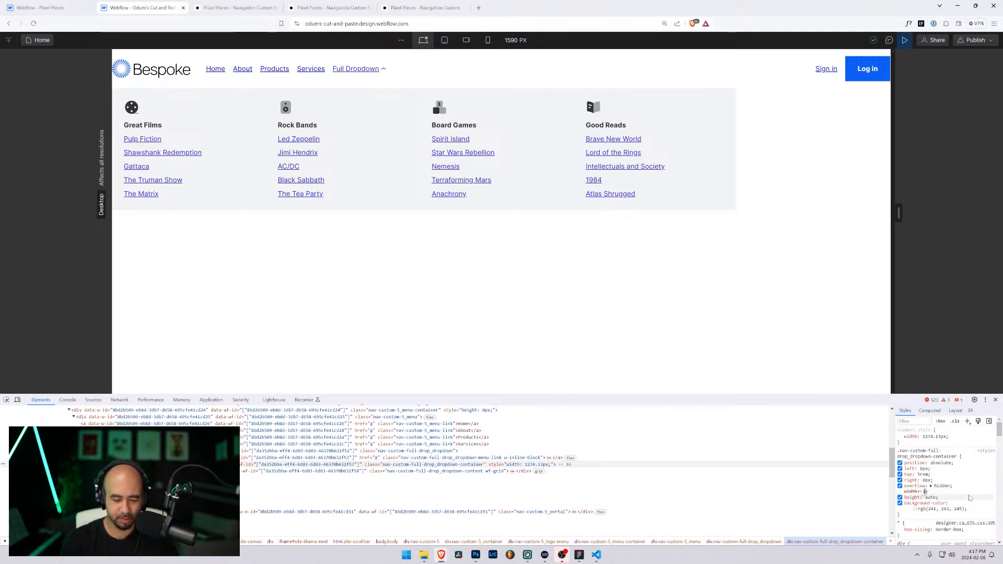
type("00 !importan")
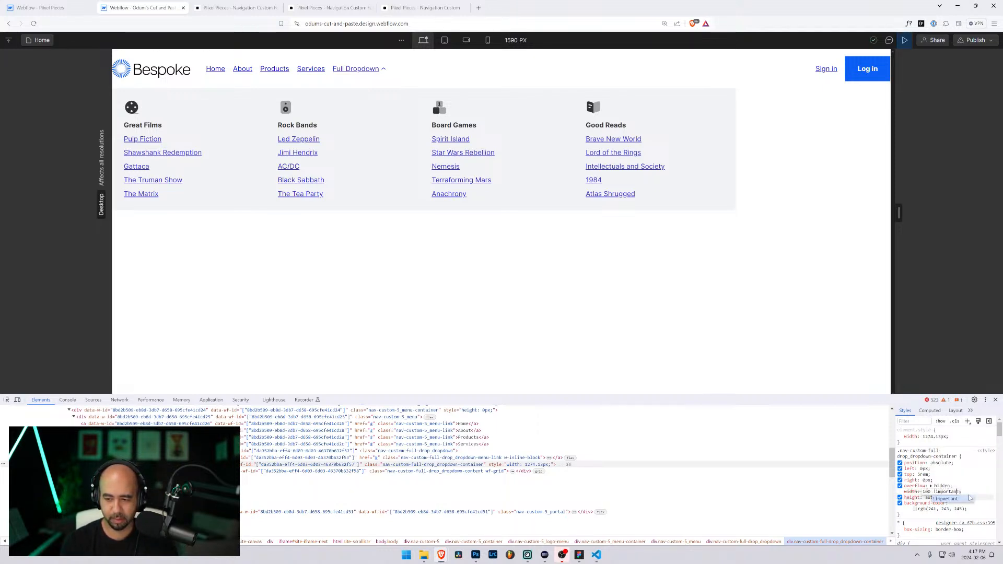
key("Return")
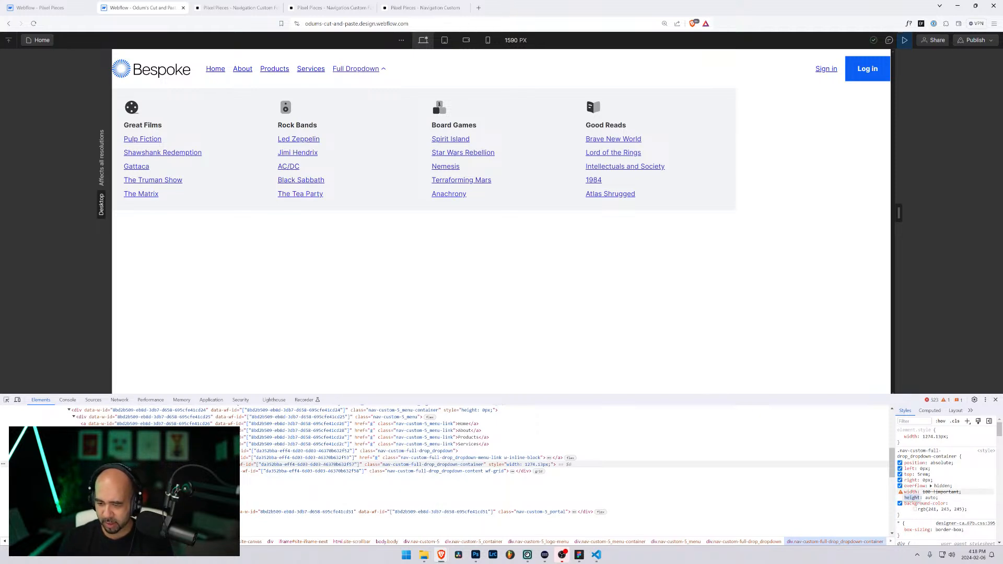
key("shift+Tab")
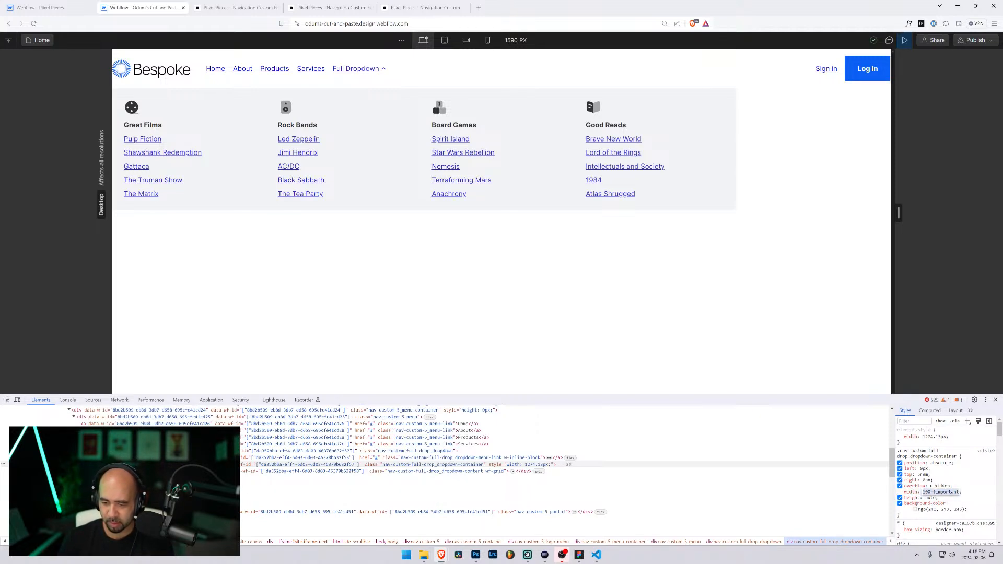
left_click(911, 503)
key("Escape")
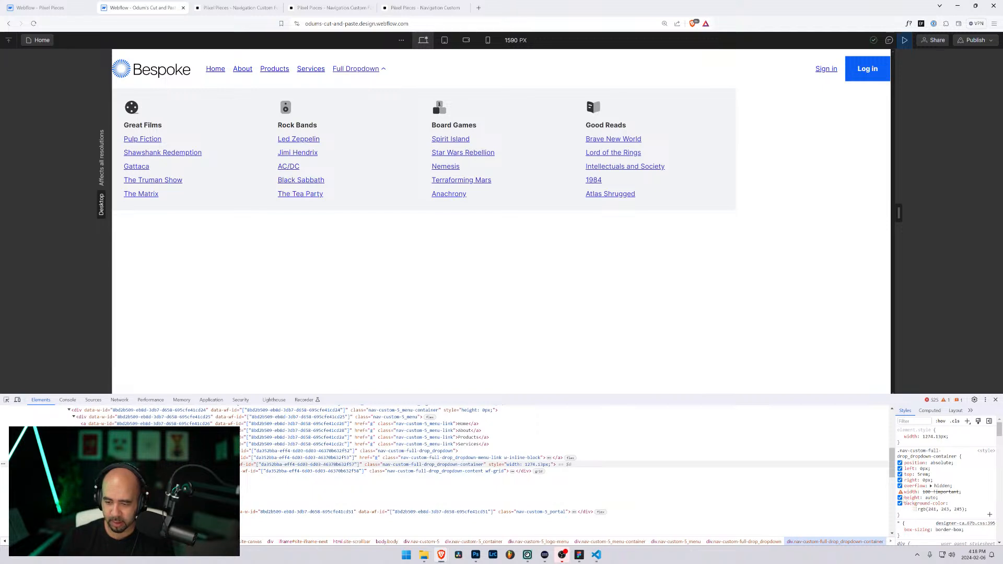
mouse_move(900, 493)
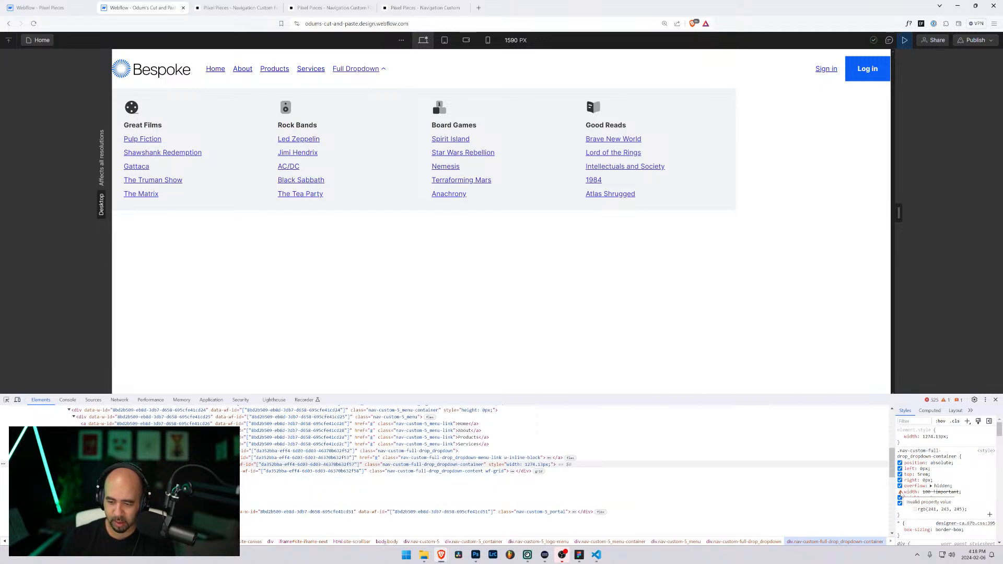
left_click(935, 492)
left_click(933, 492)
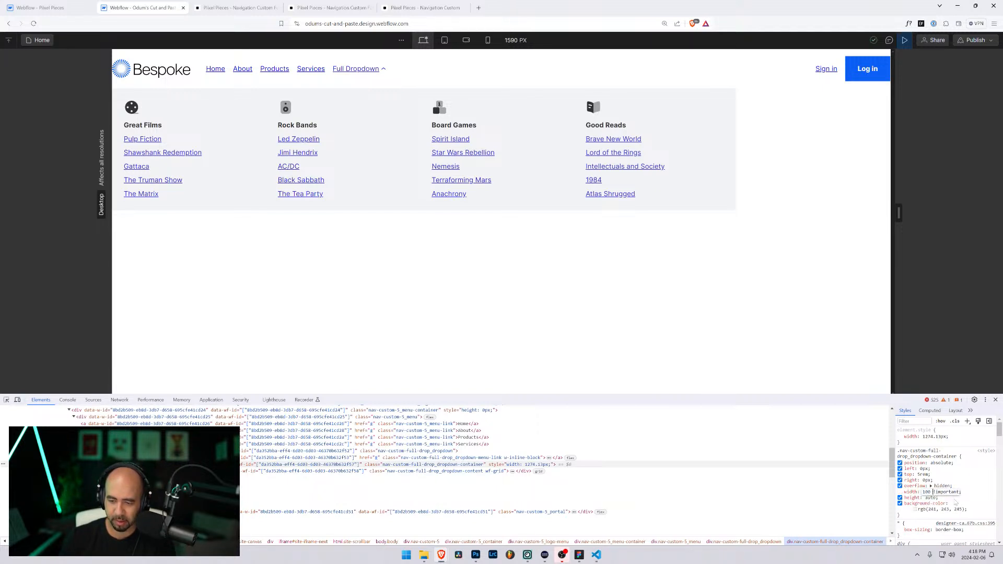
type("%")
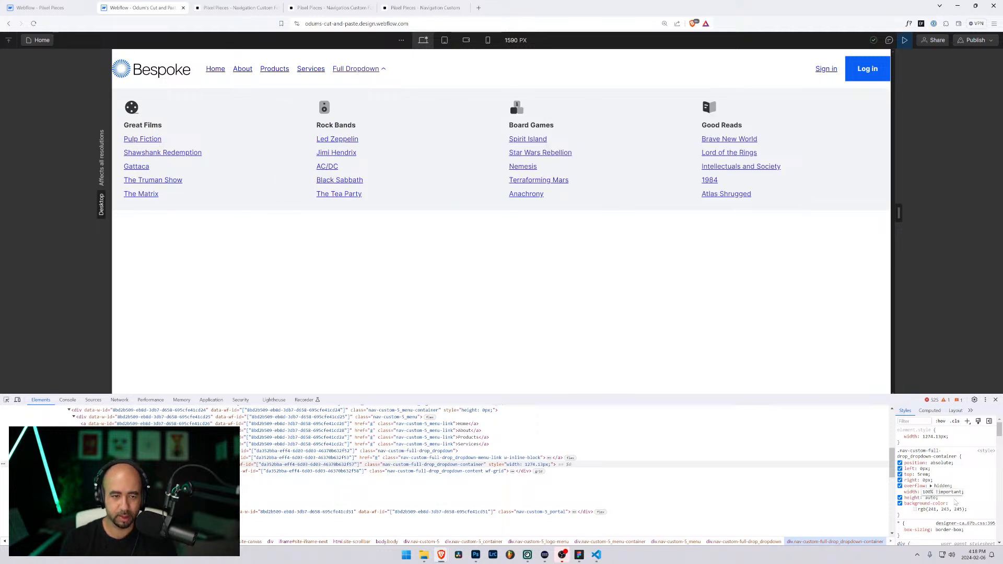
key("Return")
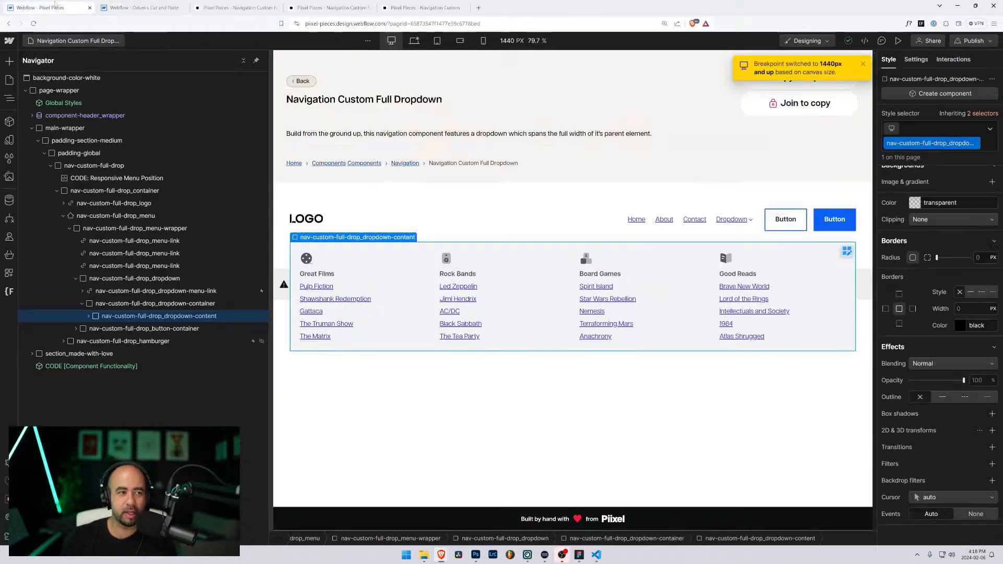
left_click(68, 7)
Step: Select the dropdown container at the Desktop base breakpoint, copy its class name, and select the Responsive Menu Position embed
scroll(966, 393, "up", 10)
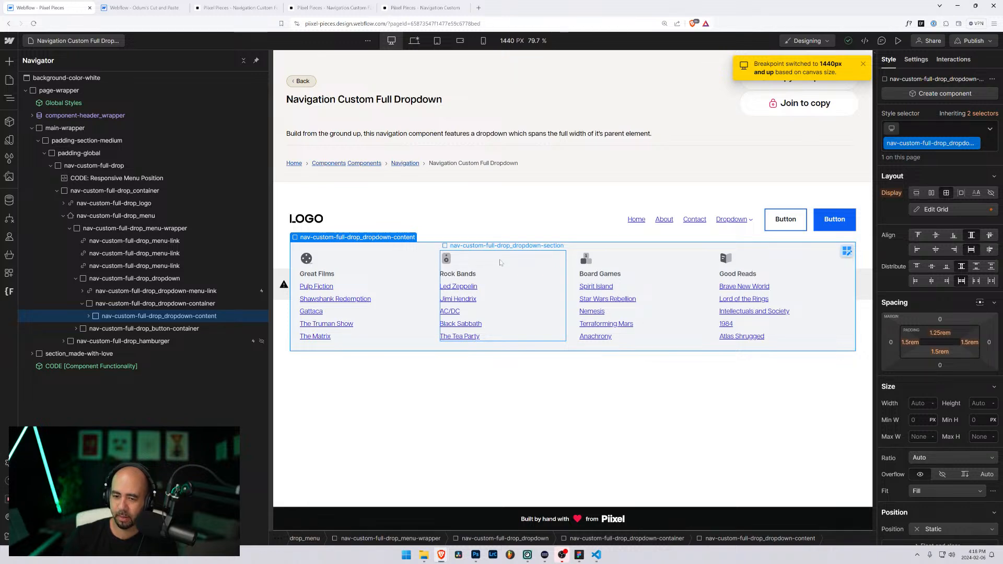
scroll(973, 409, "down", 3)
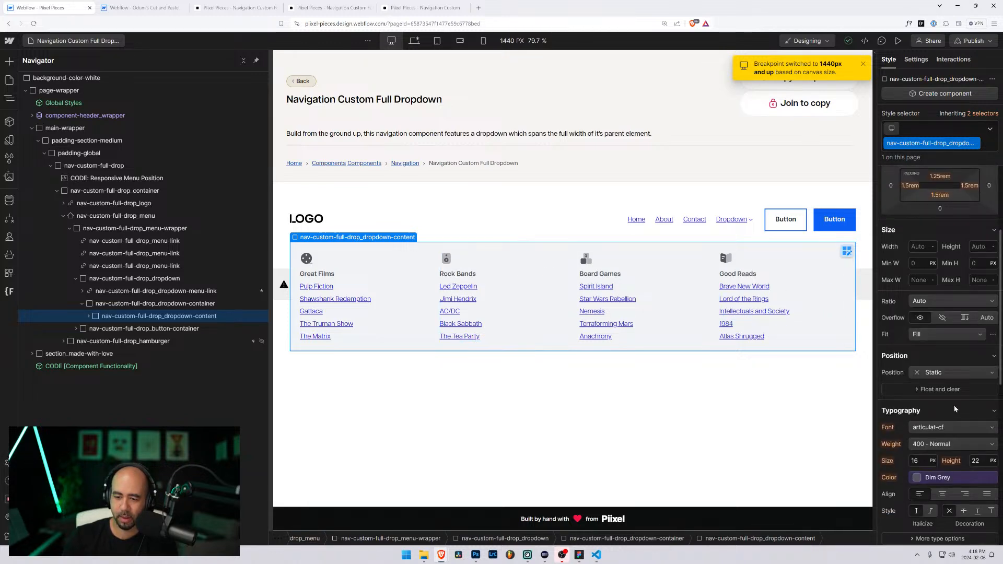
scroll(956, 409, "up", 3)
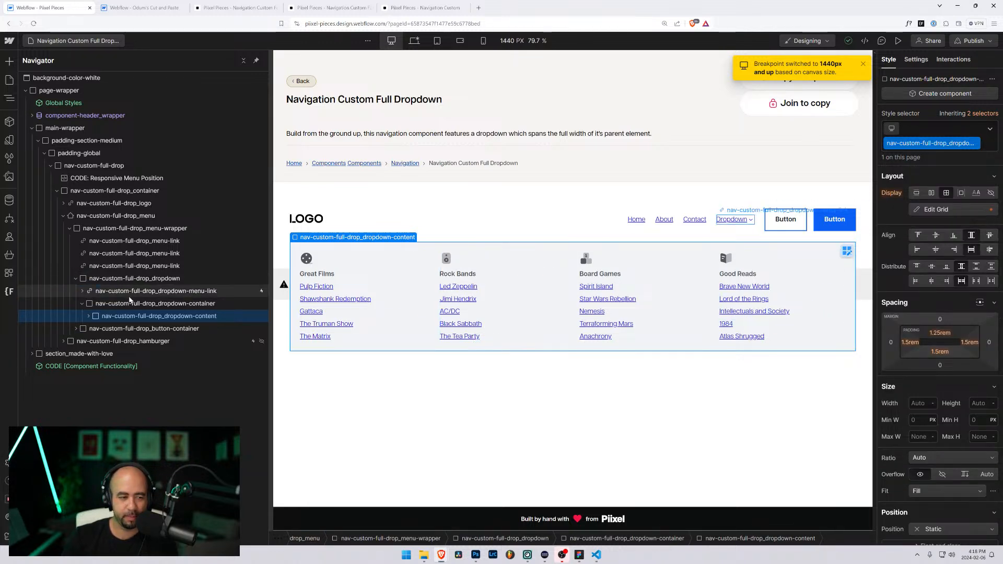
left_click(126, 303)
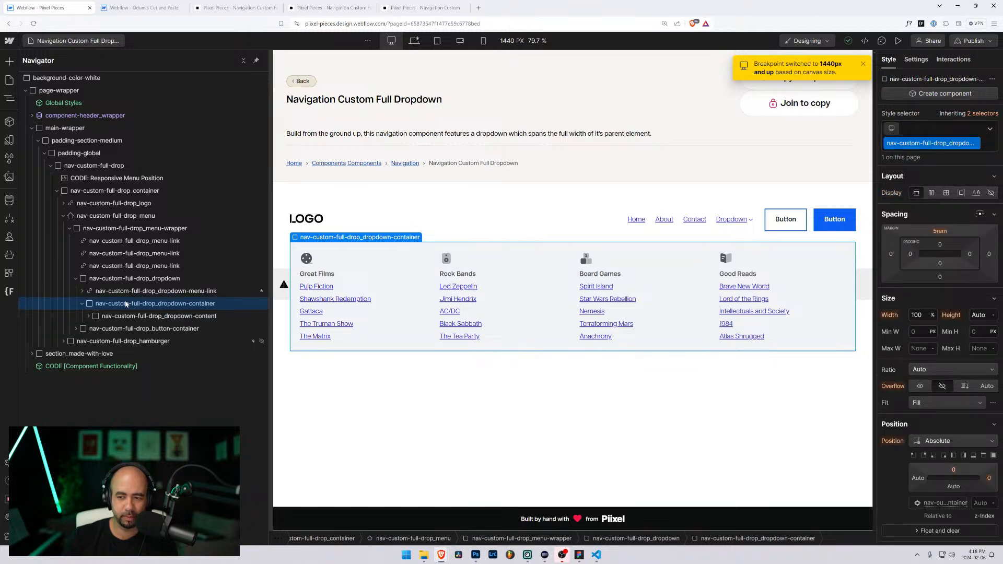
left_click(415, 41)
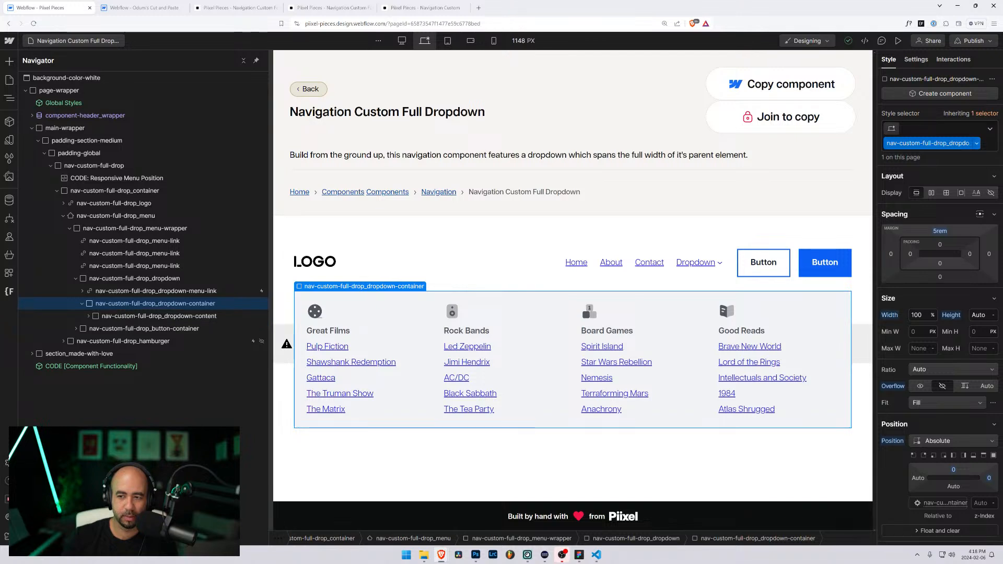
double_click(927, 143)
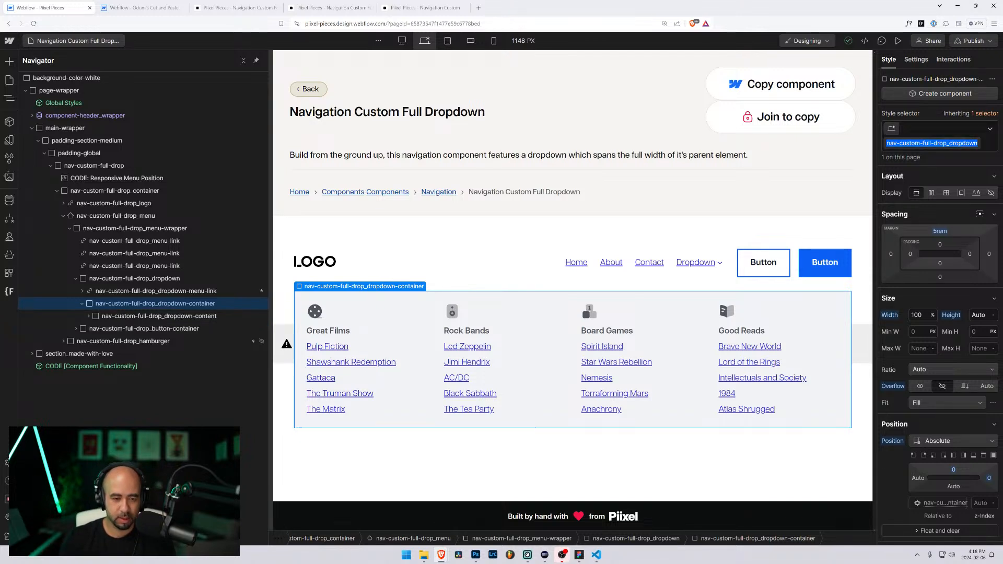
left_click(118, 178)
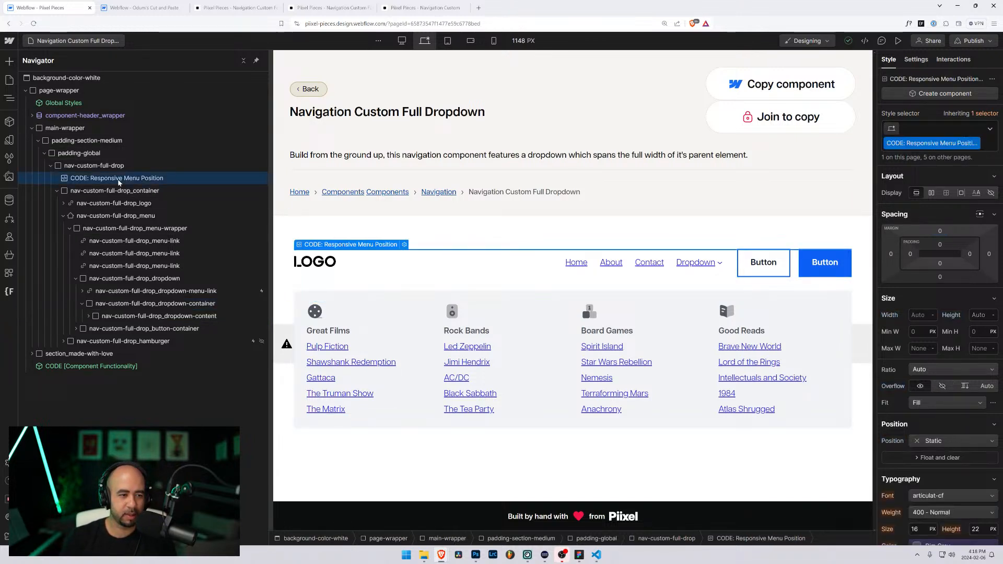
Step: Open the Responsive Menu Position embed CSS, try pasting the class name, undo it, and close the editor
double_click(118, 178)
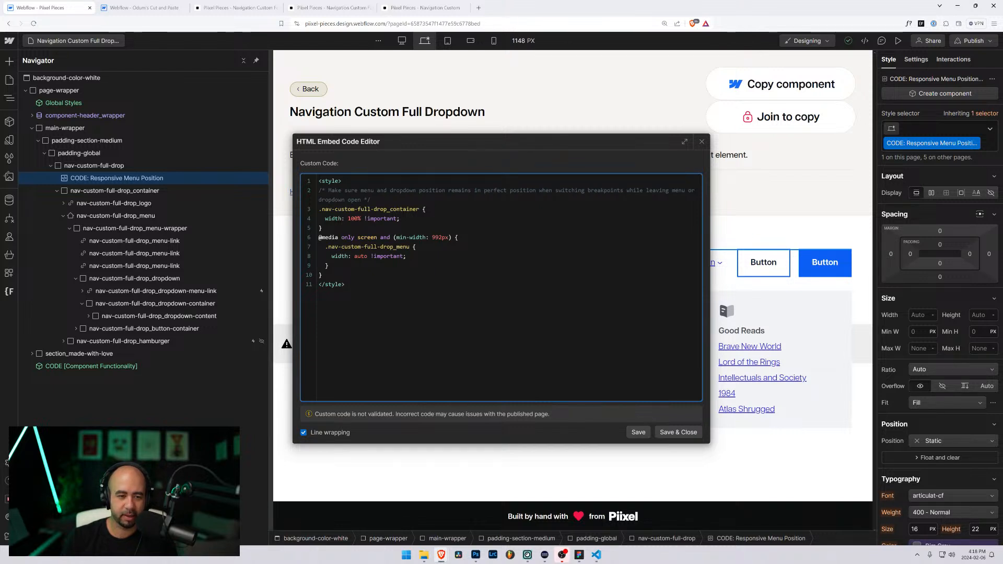
left_click(424, 209)
type("nav-custom-full-drop_dropdown-container")
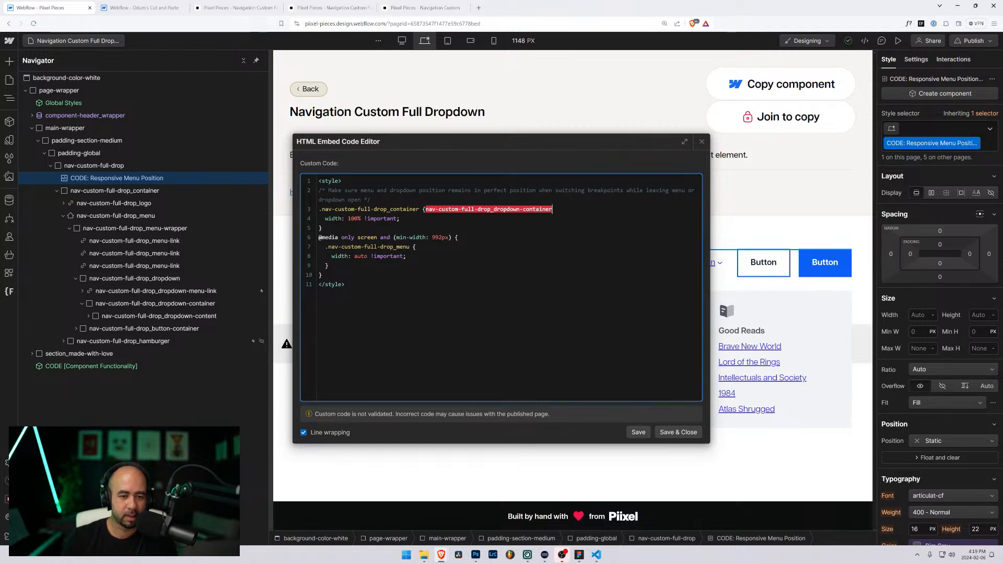
key("BackSpace")
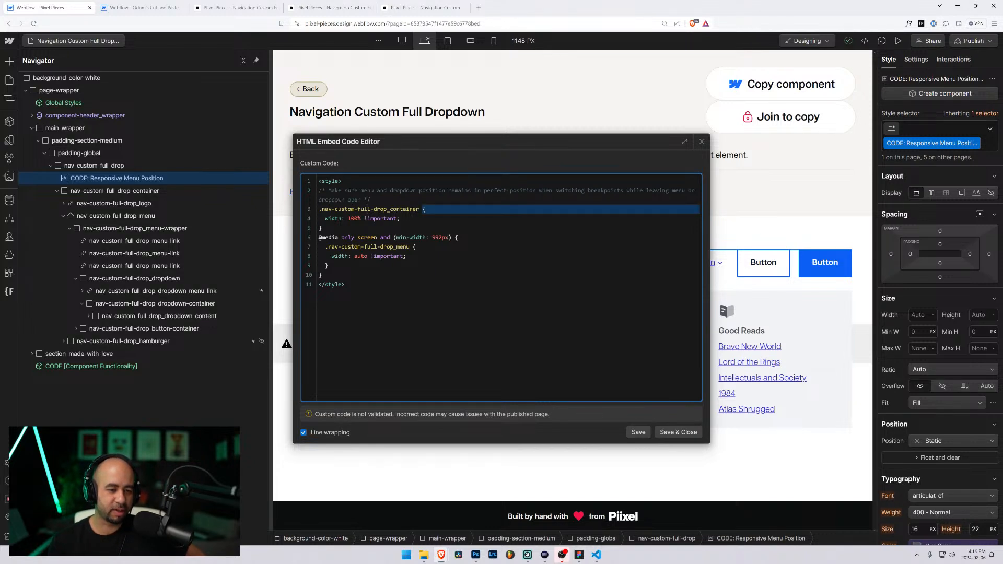
left_click_drag(319, 209, 421, 209)
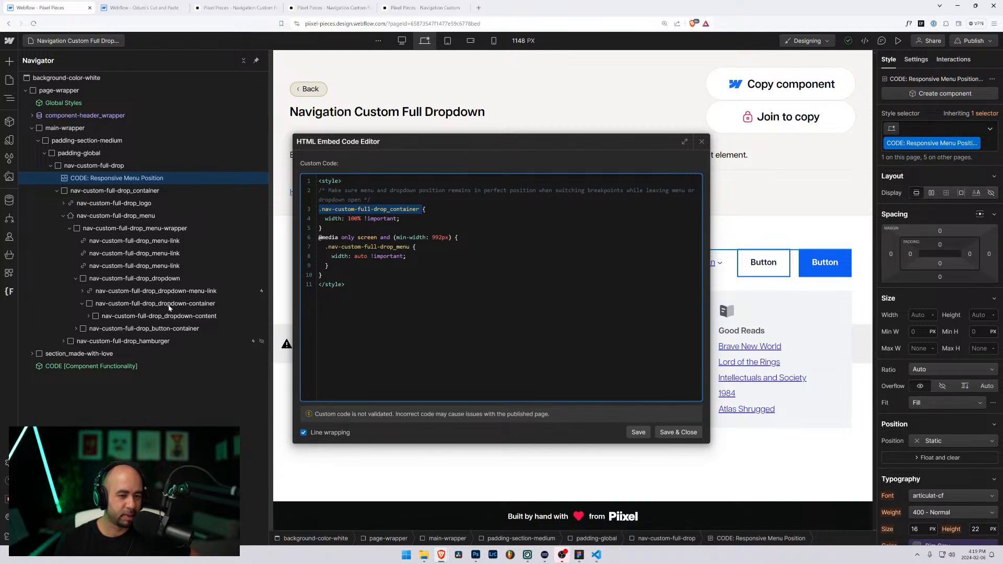
left_click(170, 307)
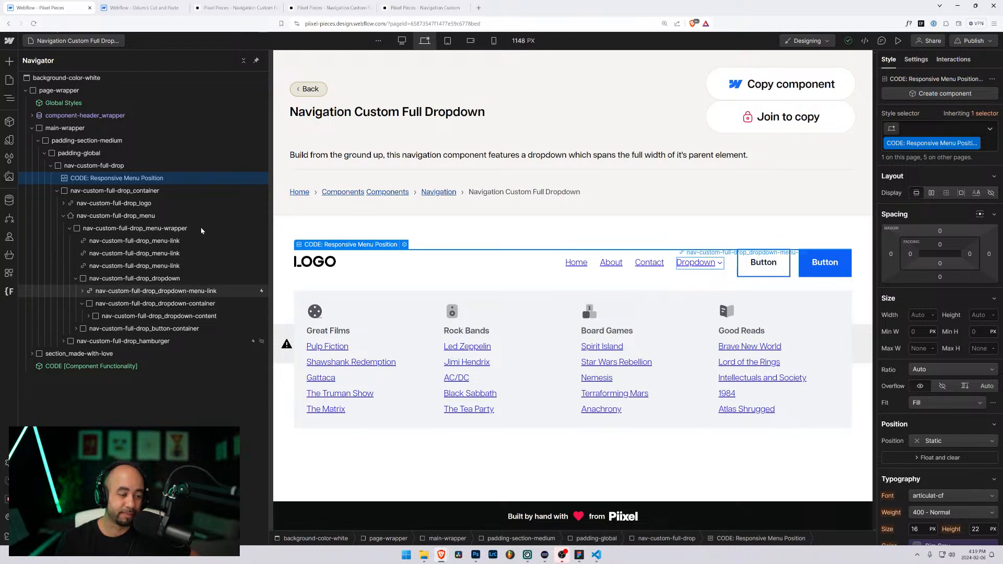
Step: Replace .nav-custom-full-drop_container on line 3 with .nav-custom-full-drop_dropdown-container and save the code
double_click(117, 178)
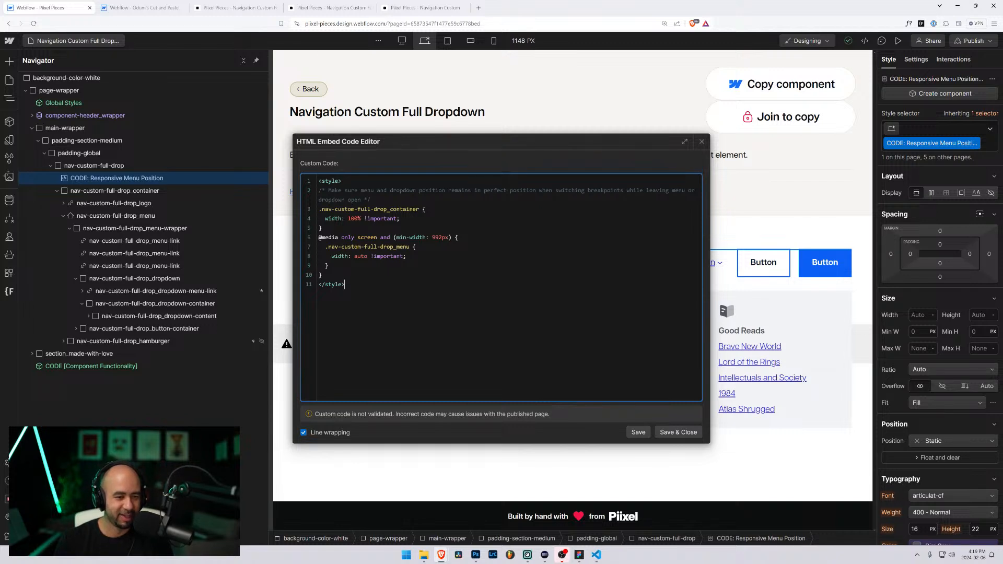
double_click(370, 209)
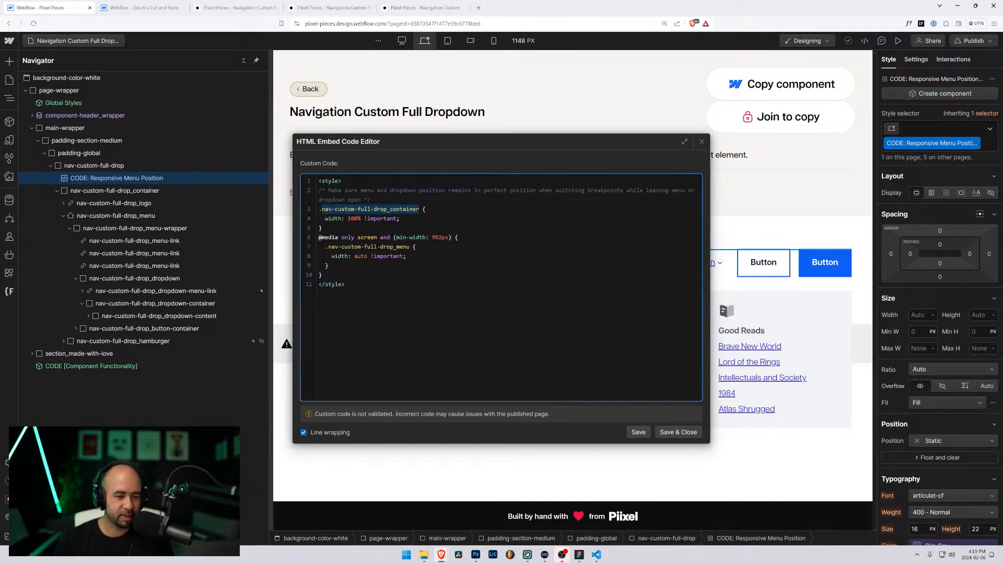
type("nav-custom-full-drop_dropdown-container")
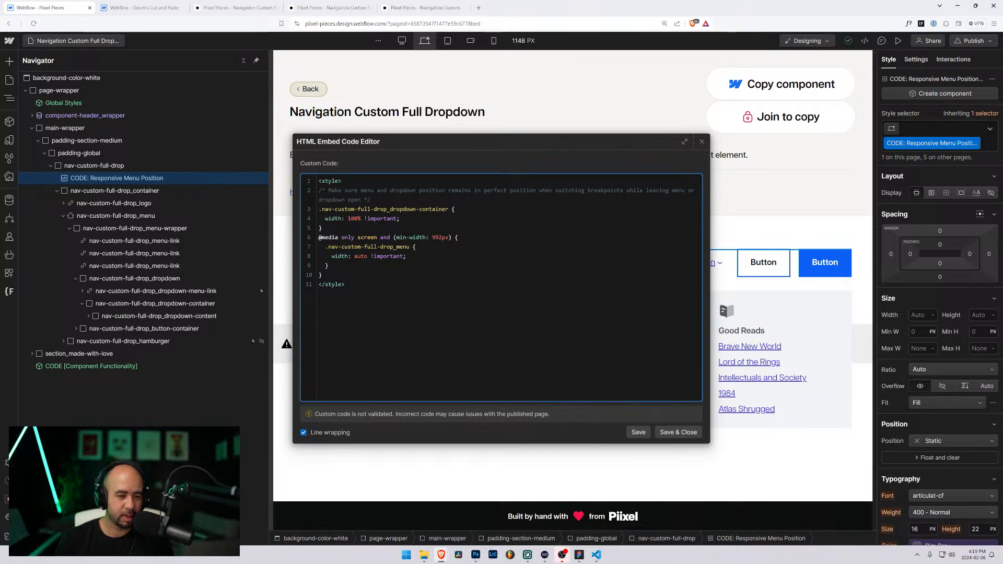
key("ctrl+z")
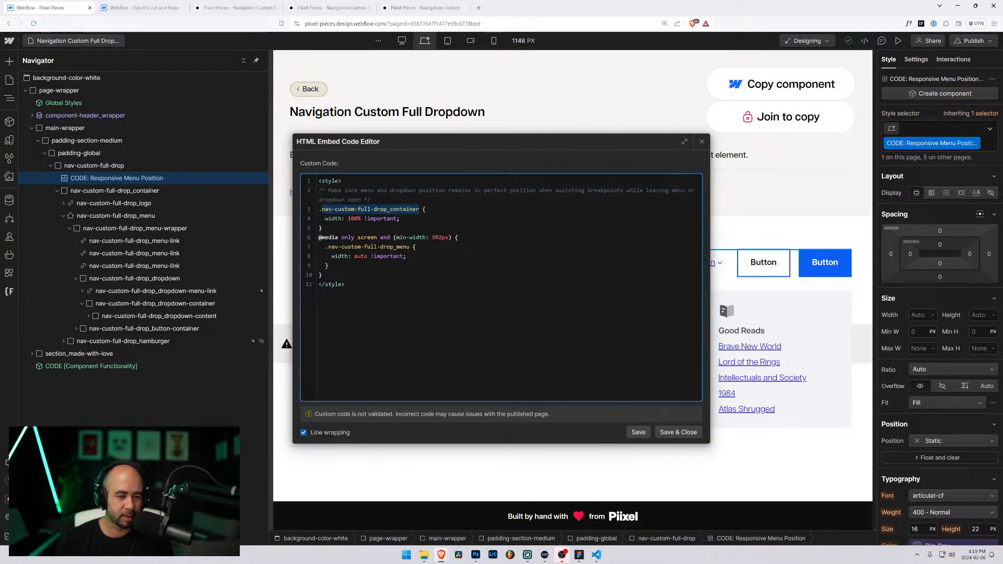
type("nav-custom-full-drop_dropdown-container")
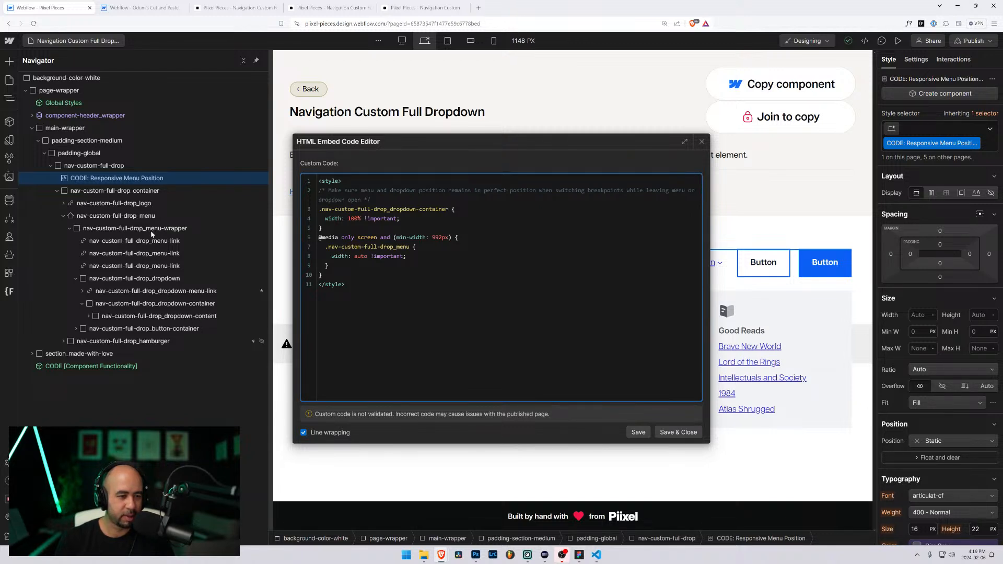
left_click(141, 220)
left_click(110, 218)
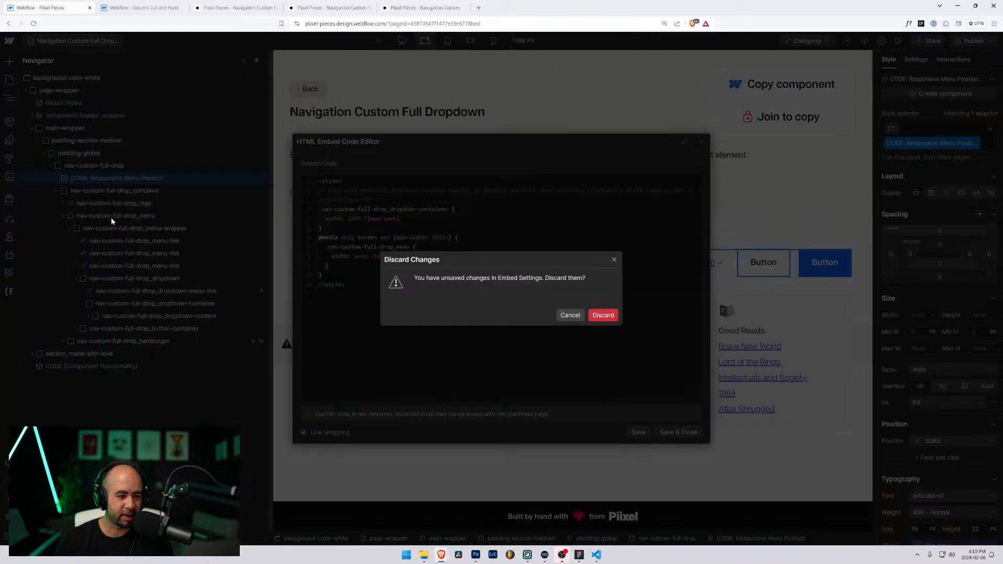
left_click(568, 314)
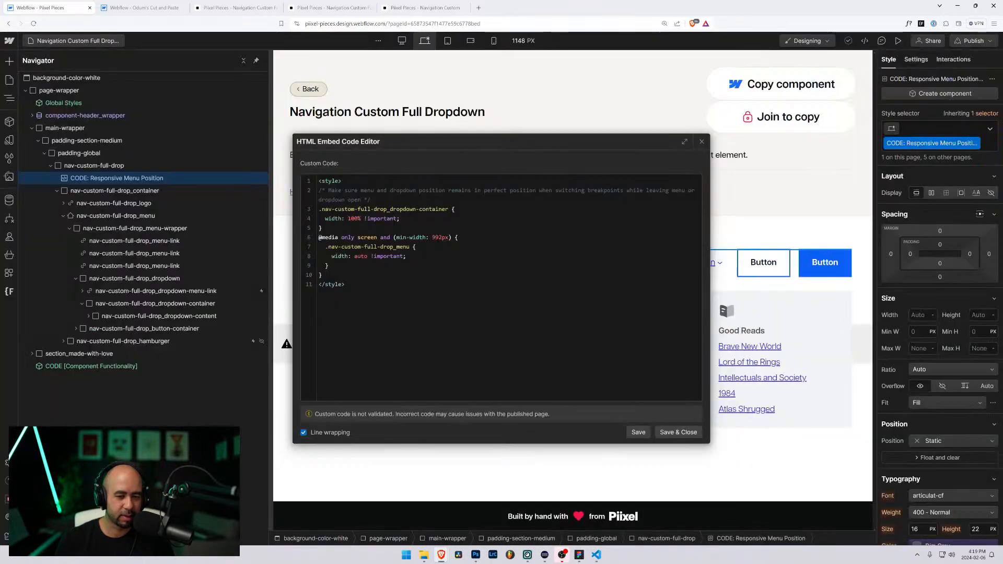
left_click(678, 432)
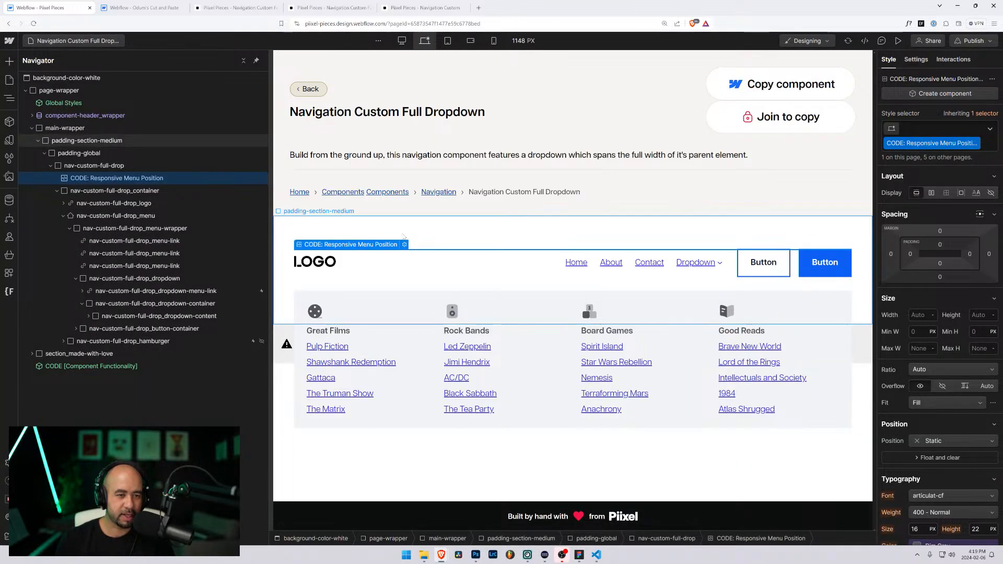
left_click(897, 42)
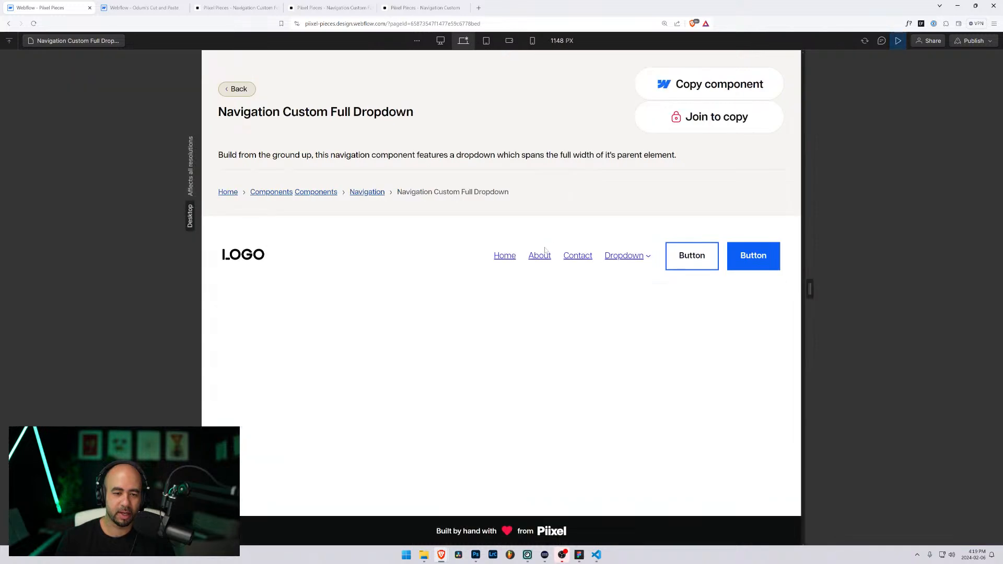
left_click(633, 262)
left_click_drag(809, 289, 844, 289)
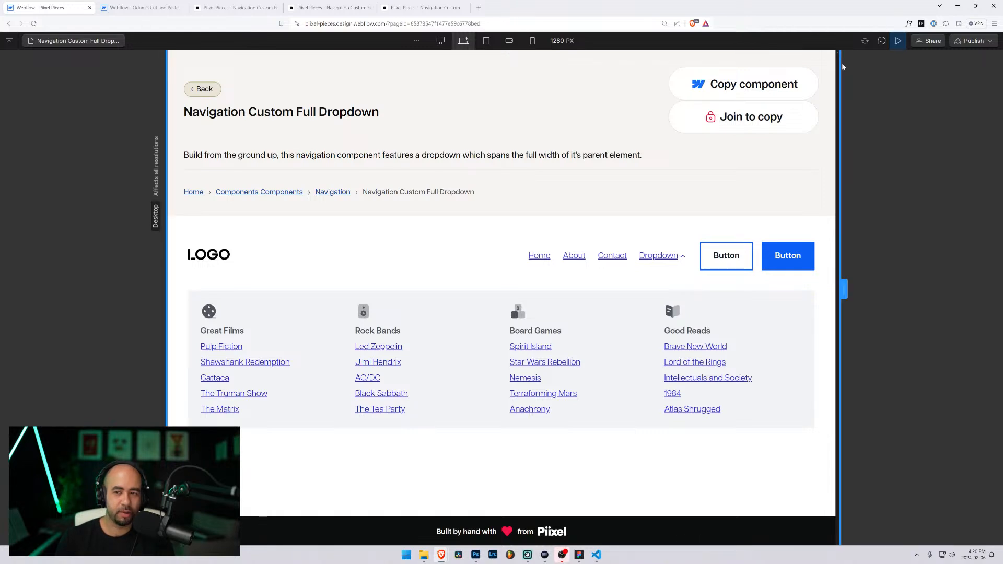
left_click_drag(846, 288, 714, 292)
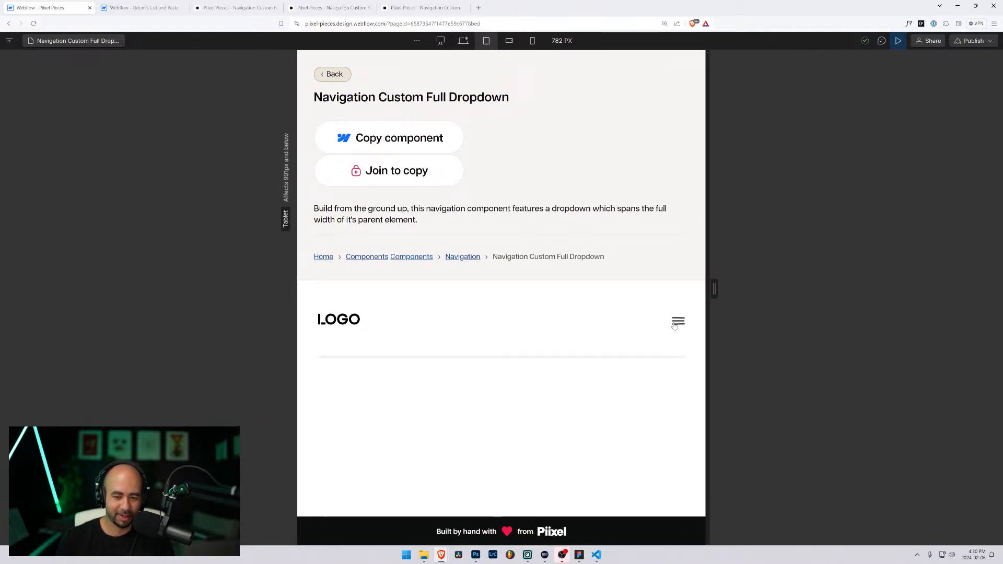
left_click(677, 321)
scroll(664, 316, "down", 3)
left_click_drag(712, 302, 851, 307)
left_click(138, 7)
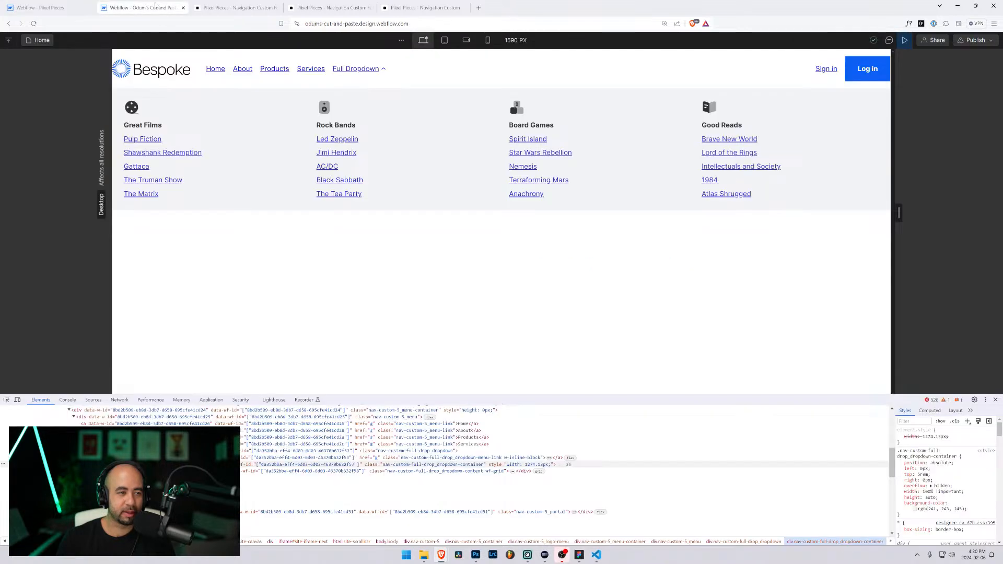
left_click(44, 10)
left_click(74, 41)
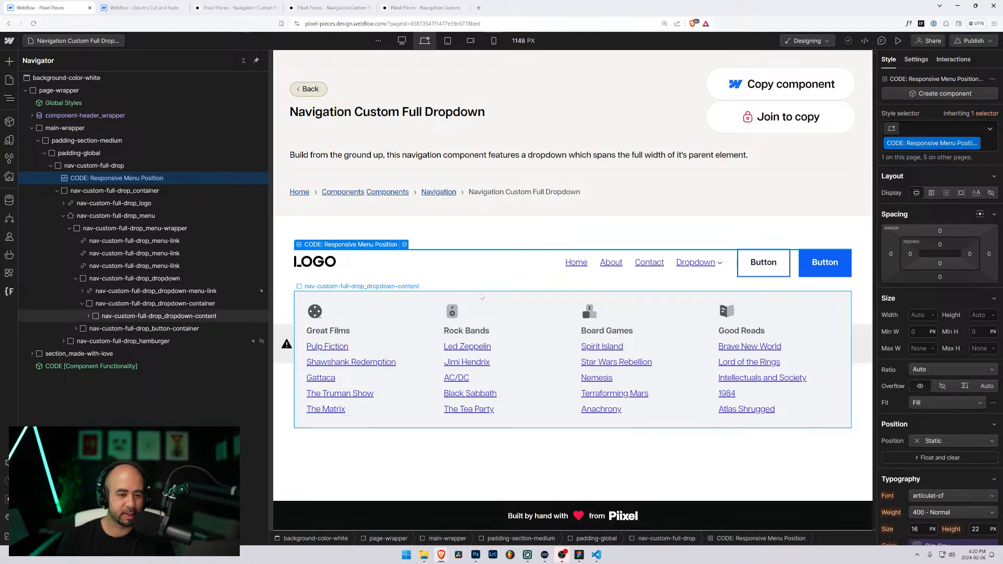
Step: Open the Navigation Basic Full Dropdown page and preview its Dropdown mega-menu at a wider width
left_click(79, 43)
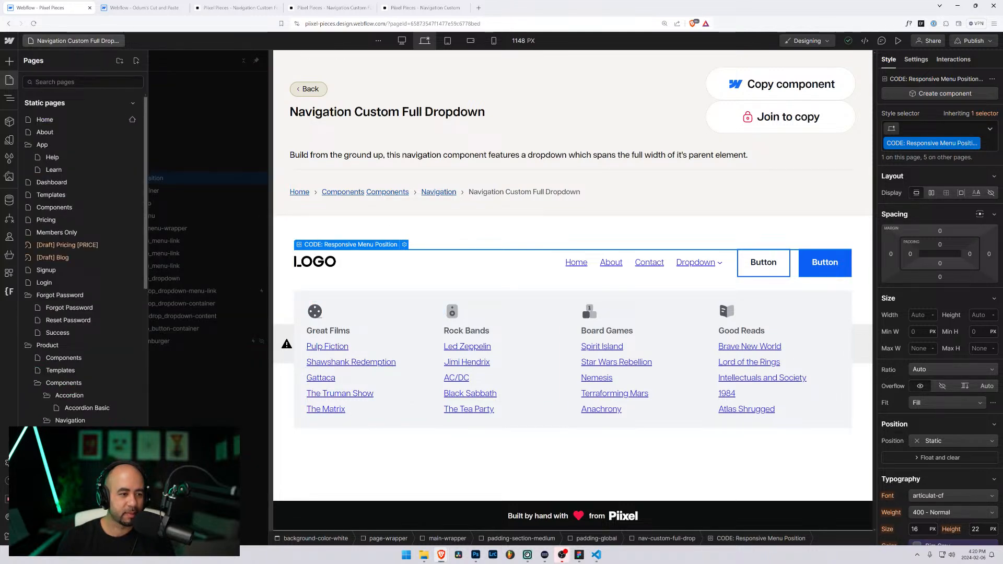
scroll(81, 224, "down", 3)
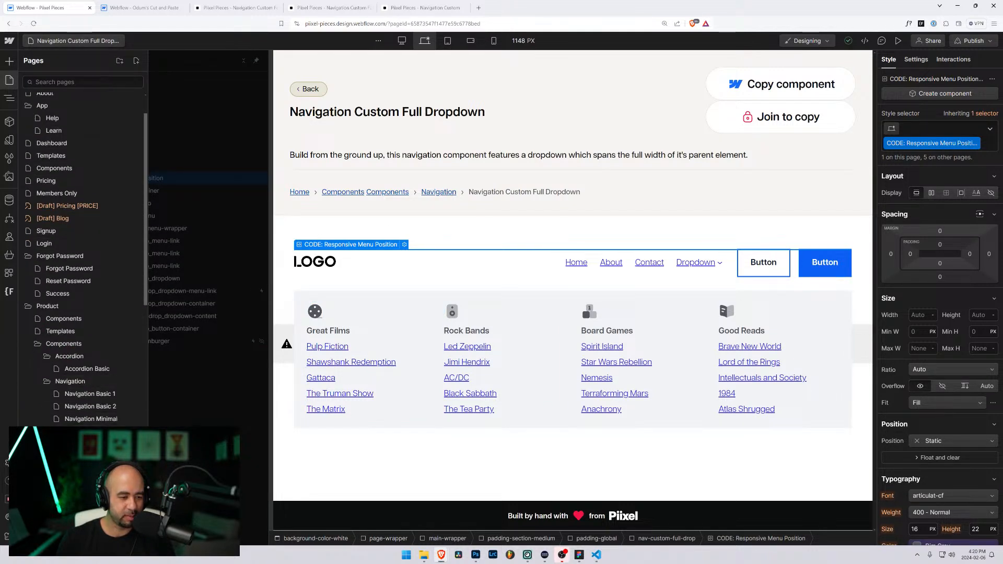
left_click(90, 406)
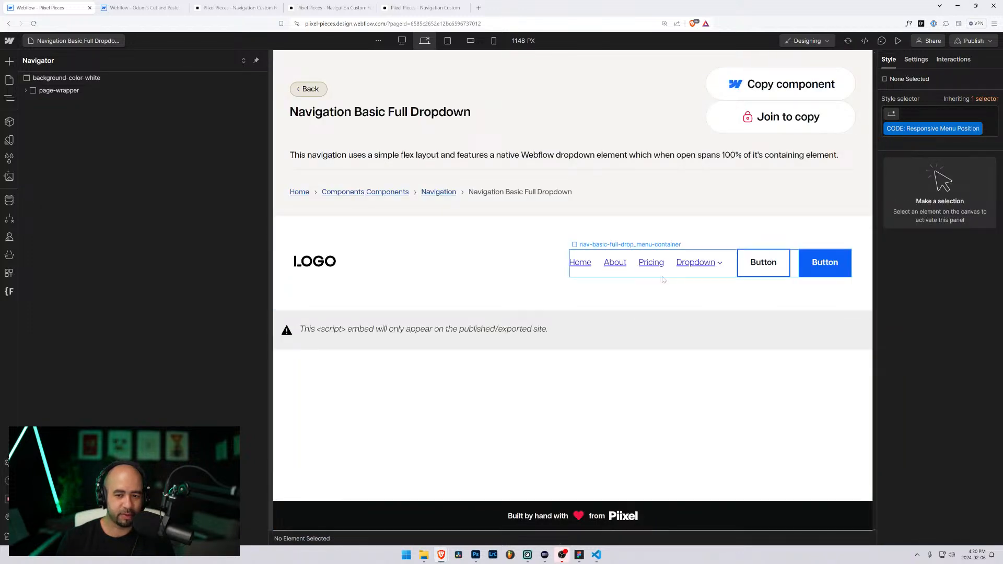
left_click(898, 40)
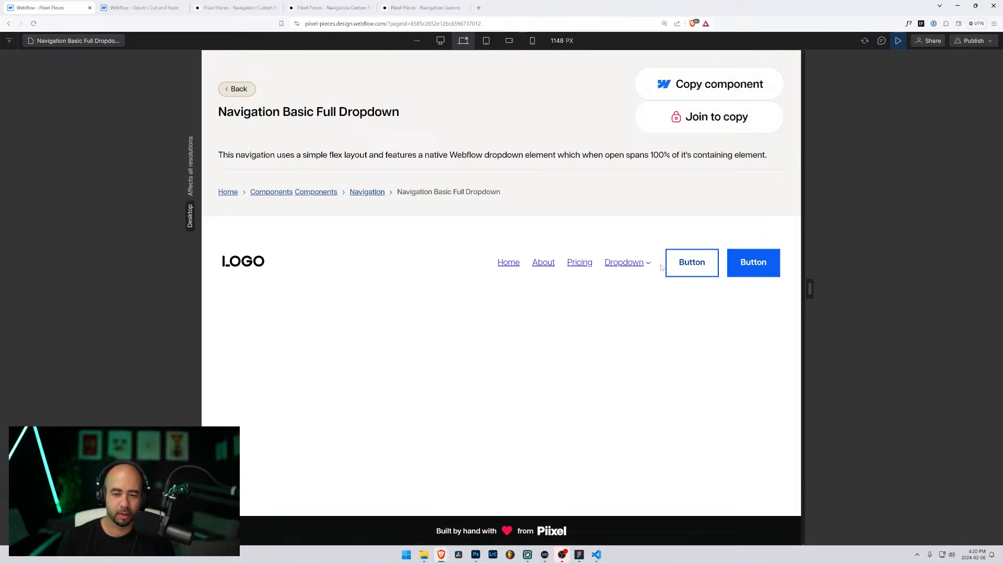
left_click(660, 265)
left_click_drag(809, 289, 897, 313)
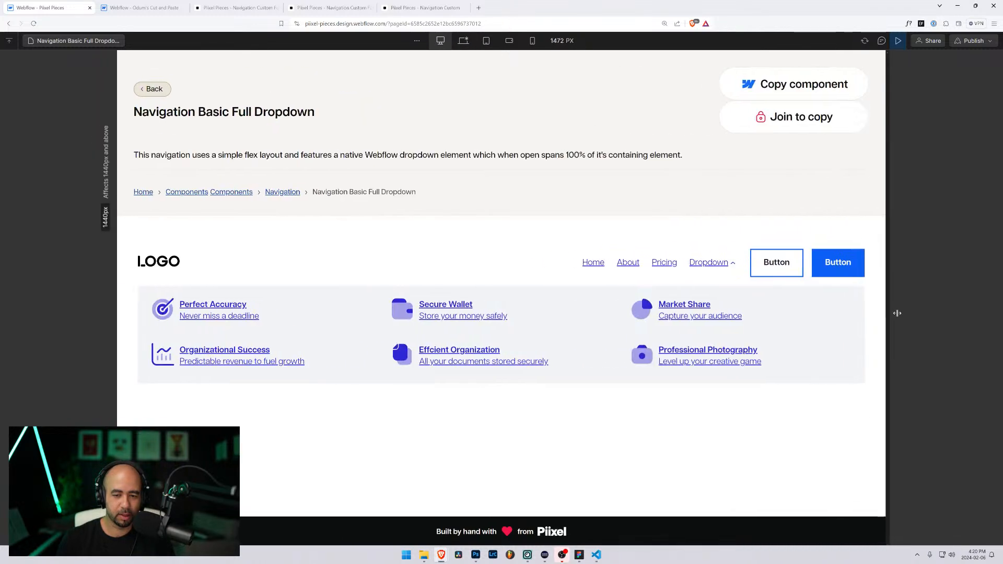
left_click(898, 40)
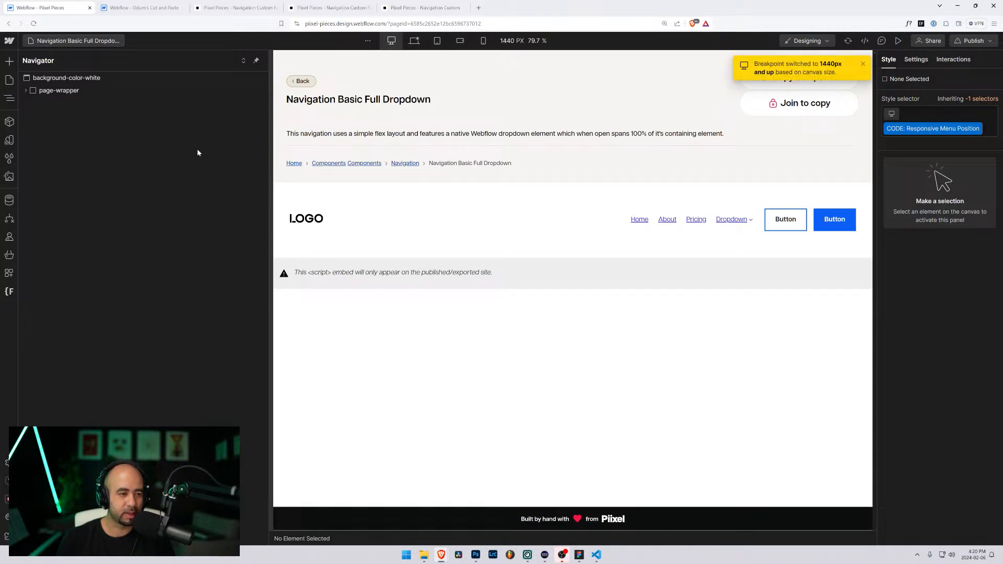
Step: Review the CODE: Full Width Dropdown embed's CSS without changes, then switch to the Bespoke project
left_click(376, 217)
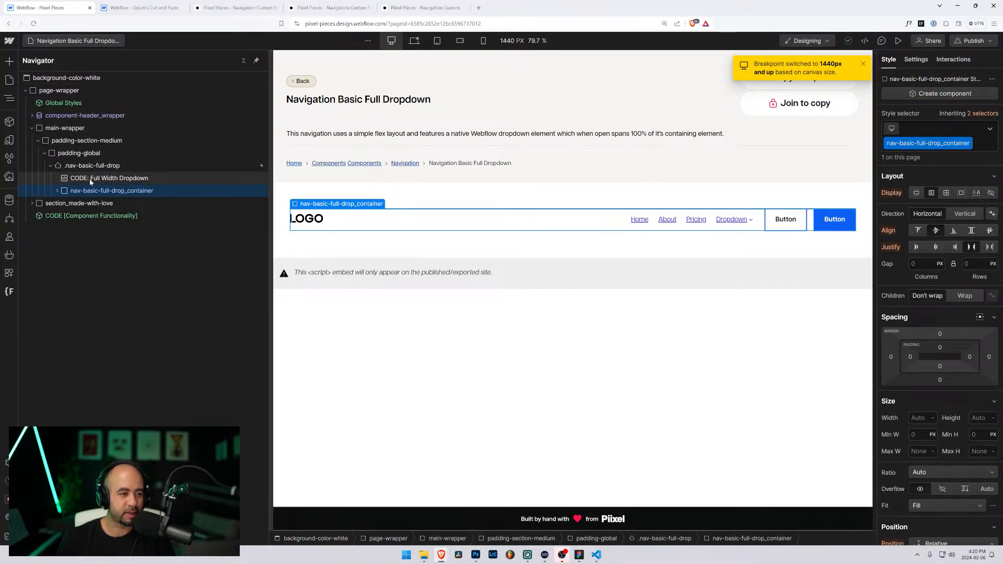
left_click(90, 179)
left_click(387, 209)
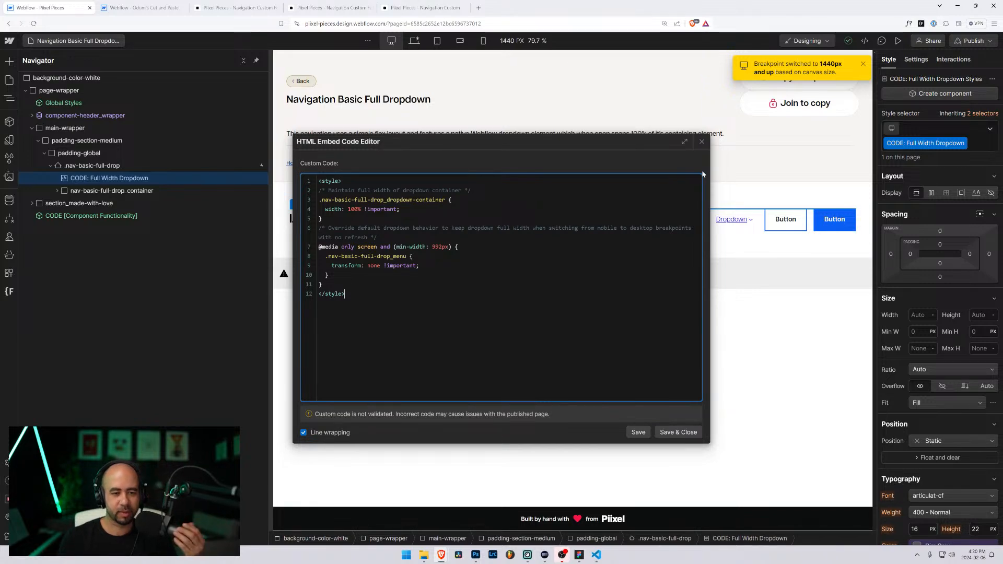
left_click(702, 141)
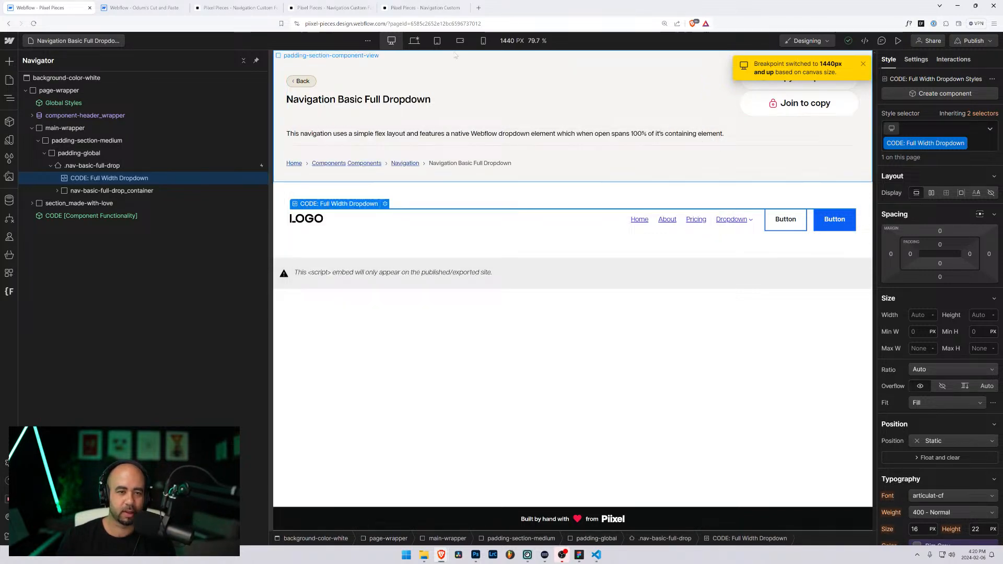
left_click(130, 5)
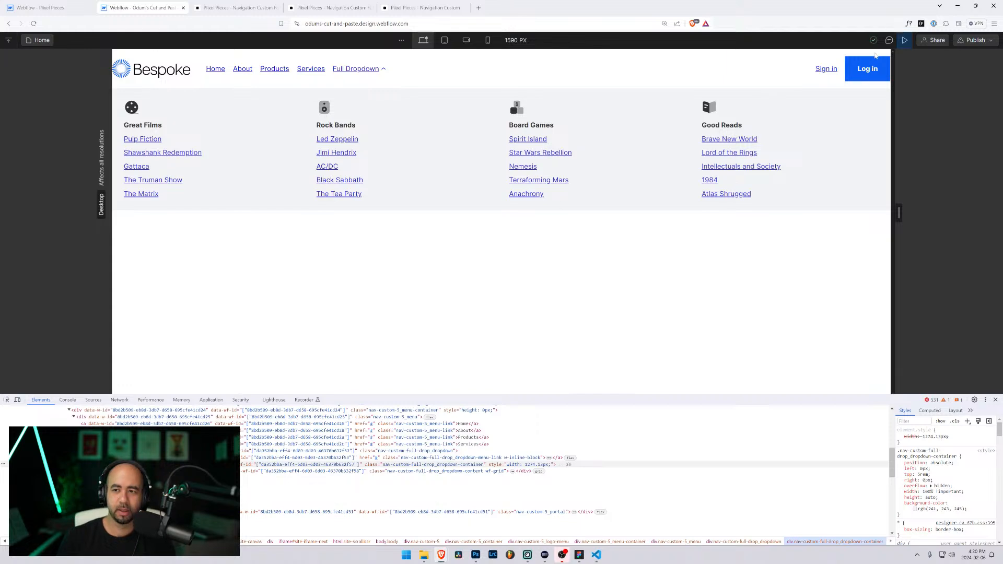
Step: Compare the Responsive Menu Position and Full Width Dropdown embed code across both projects, then open Navigation Custom Full Dropdown
left_click(904, 39)
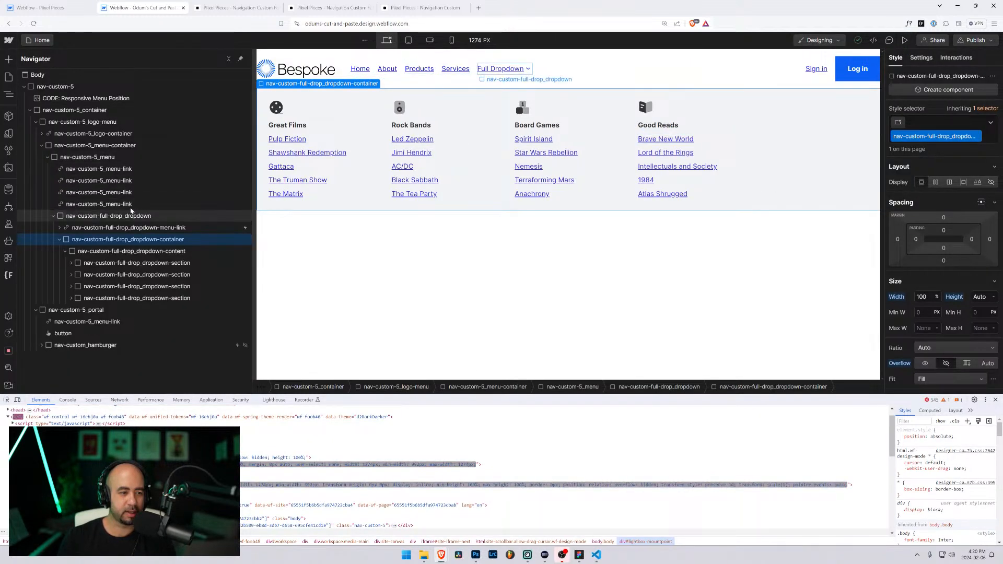
double_click(83, 99)
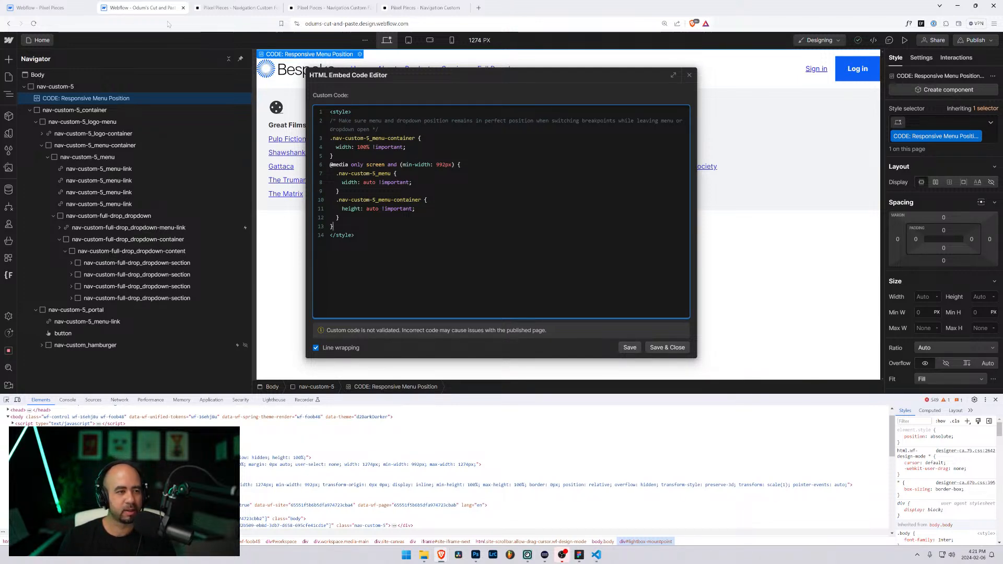
left_click(42, 7)
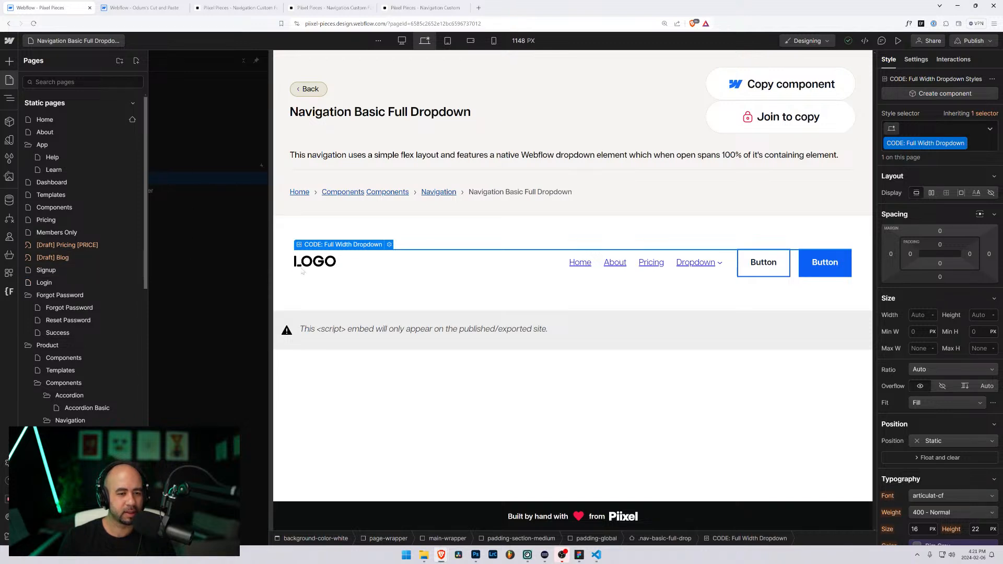
left_click(389, 244)
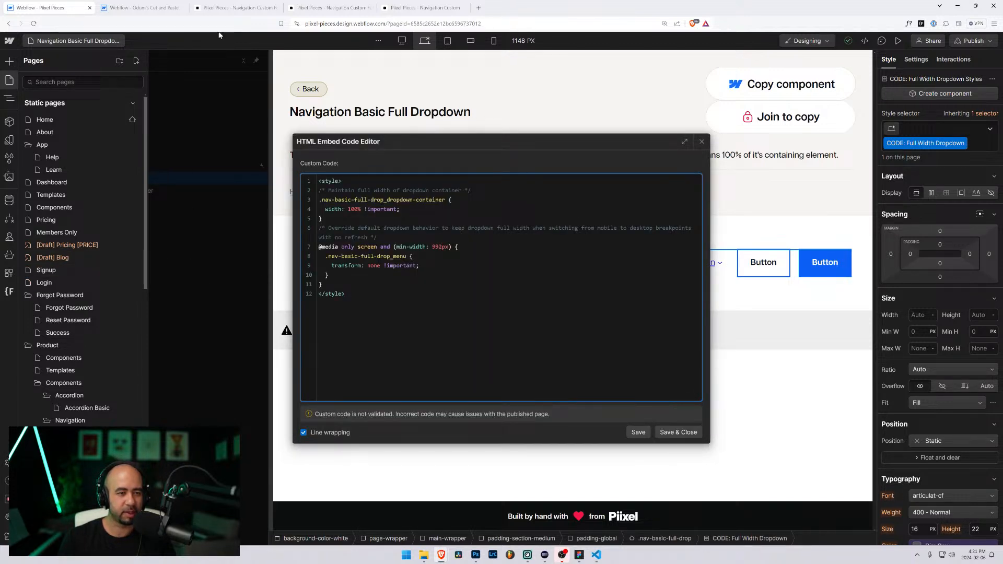
left_click(123, 8)
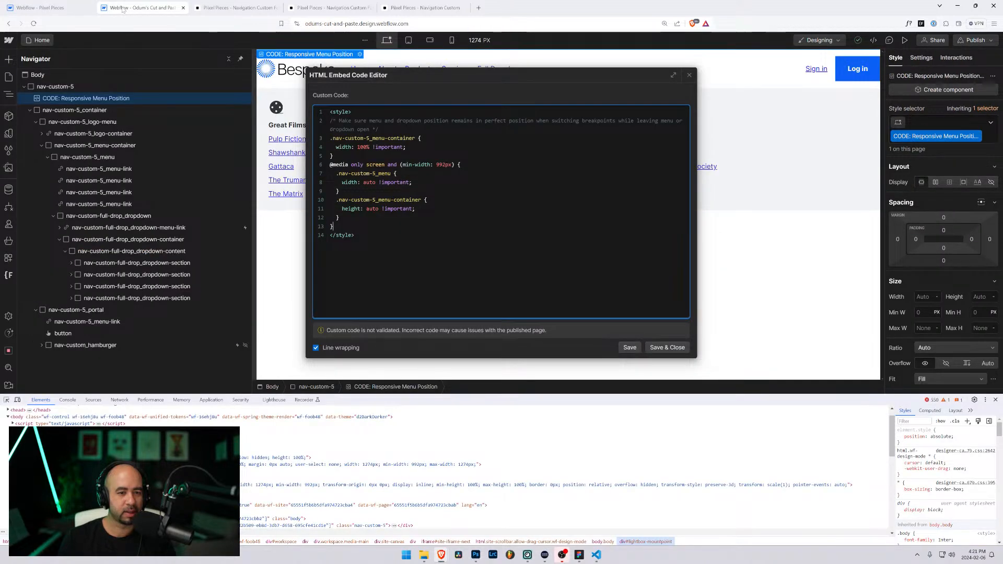
left_click(43, 6)
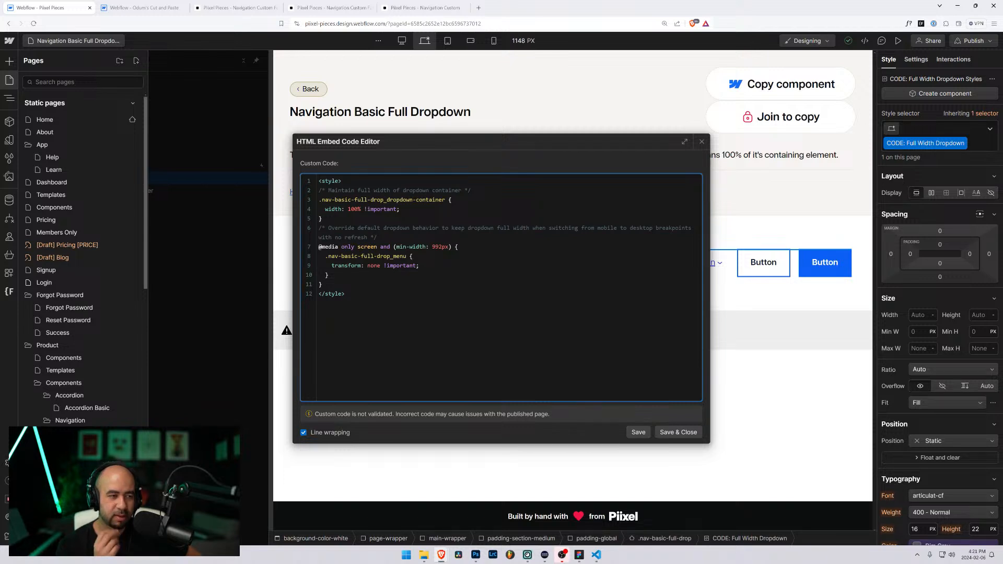
key("Escape")
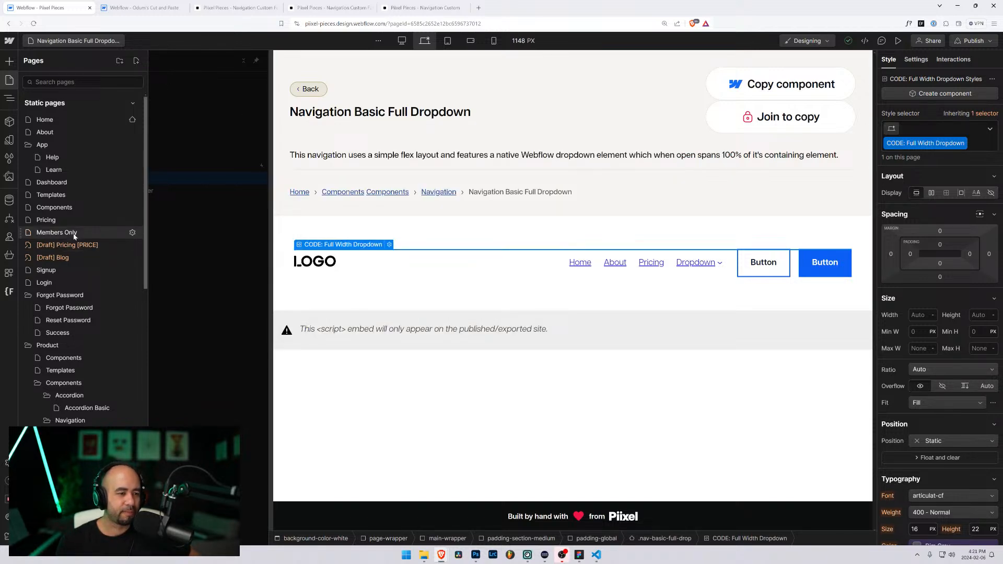
left_click(93, 449)
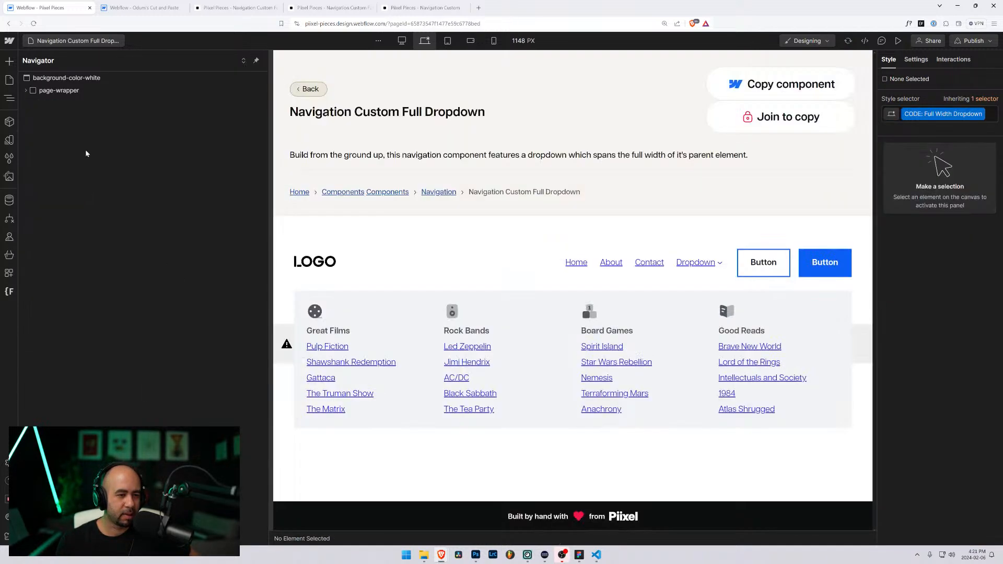
Step: View the Pixel Pieces Responsive Menu Position embed code, then return to Odum's Cut and Paste
left_click(394, 259)
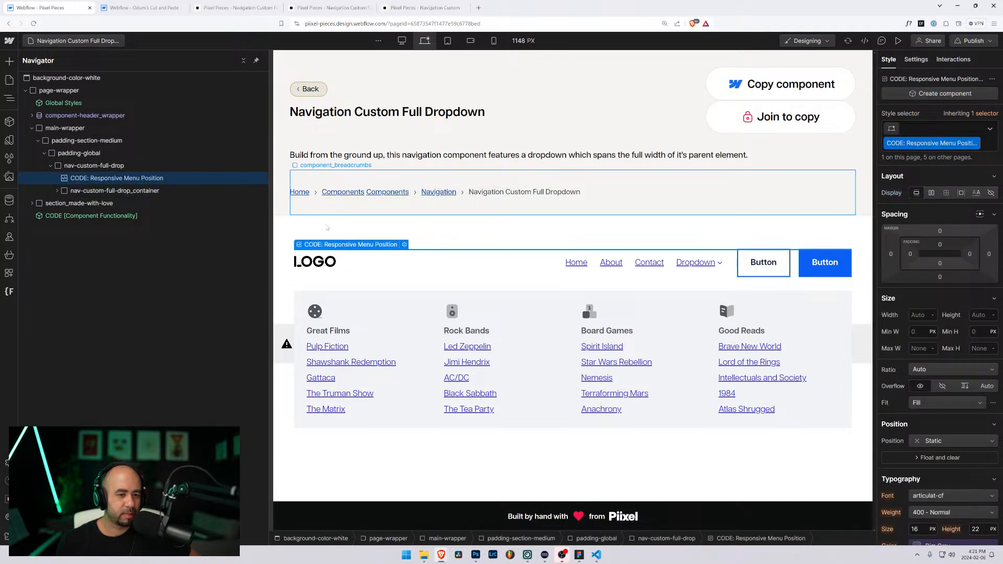
left_click(404, 245)
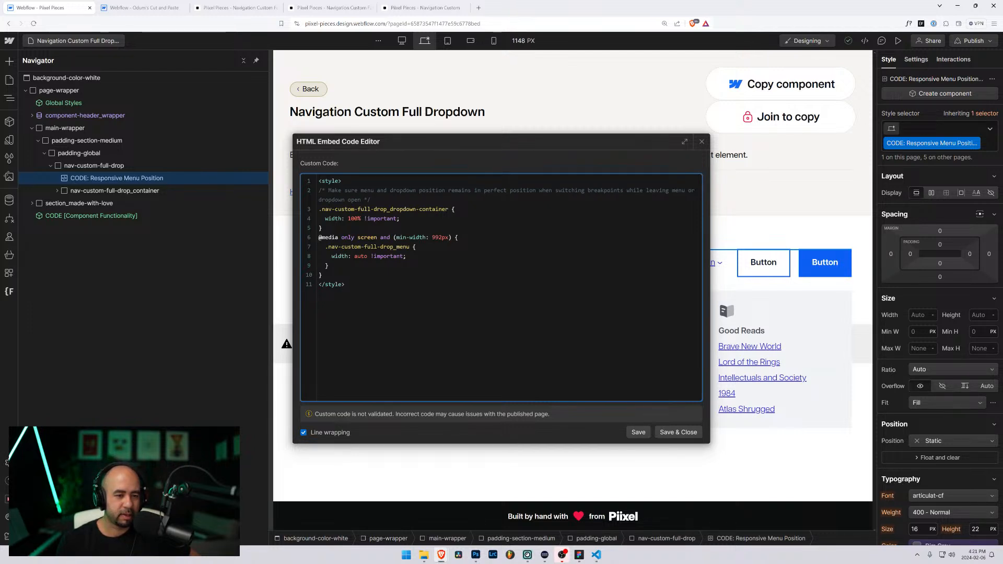
left_click(116, 9)
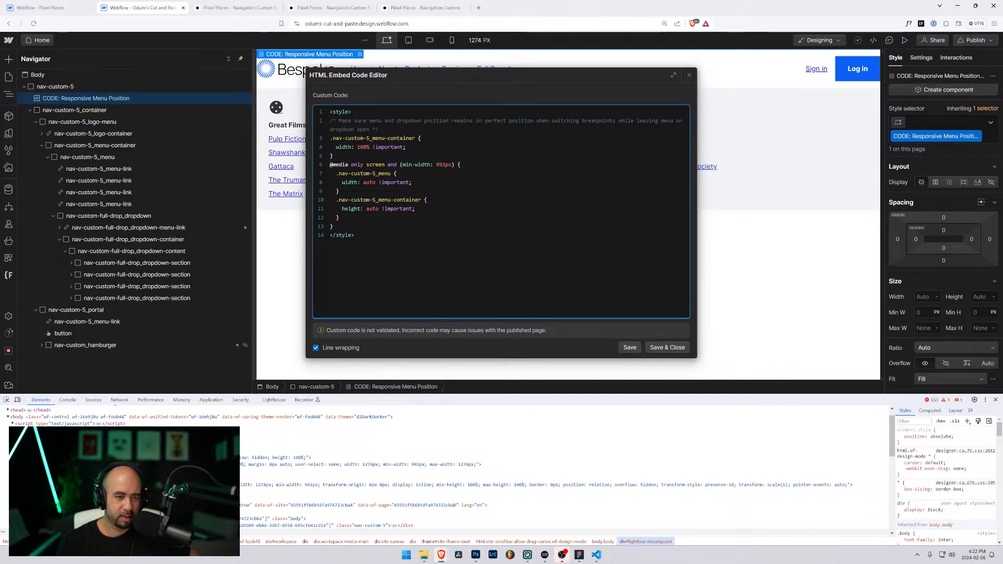
Step: Add .nav-custom-full-drop_dropdown-container as a second selector on the width: 100% !important rule and save
left_click_drag(430, 76, 535, 91)
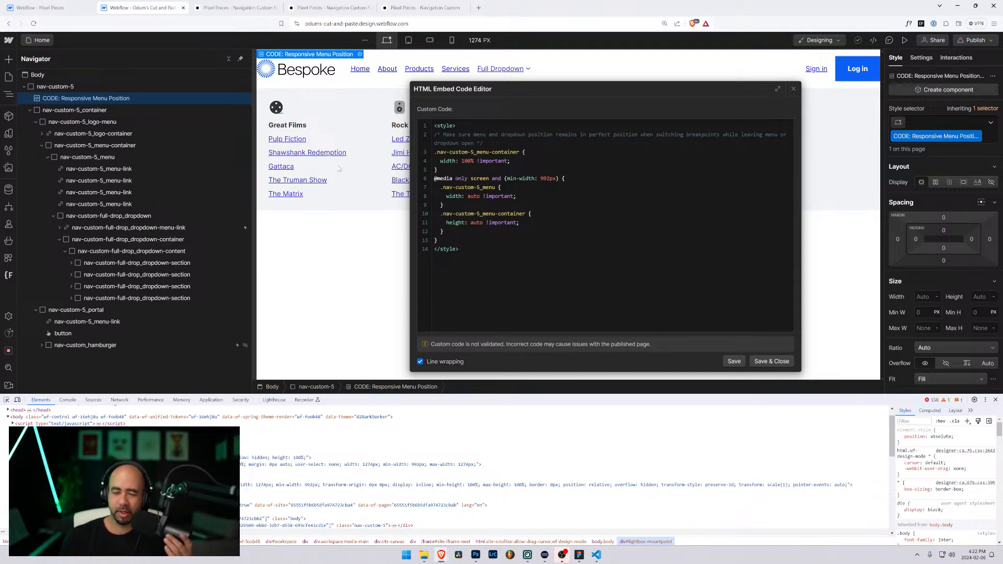
left_click_drag(519, 152, 437, 152)
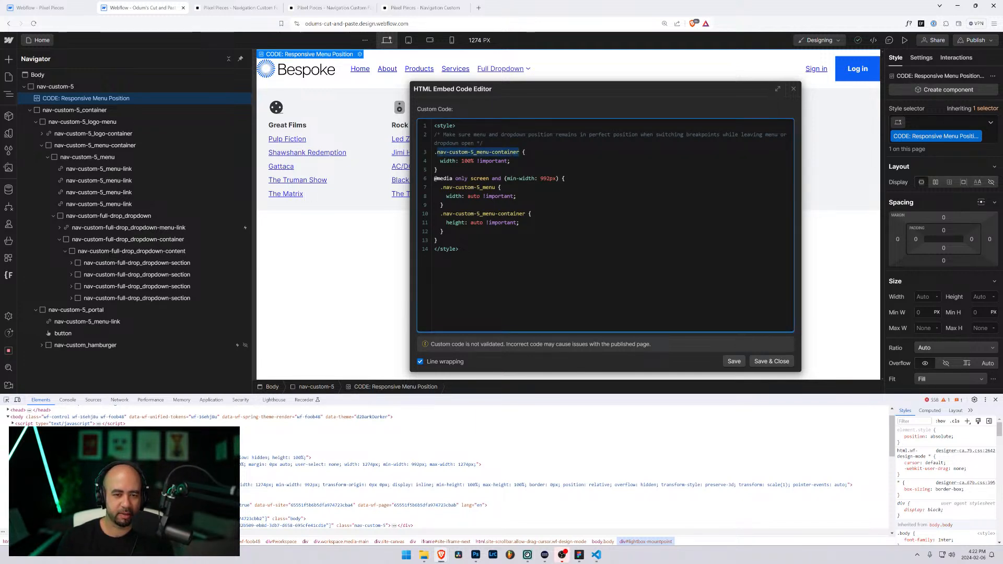
type("nav-custom-full-drop_dropdown-container")
key("ctrl+z")
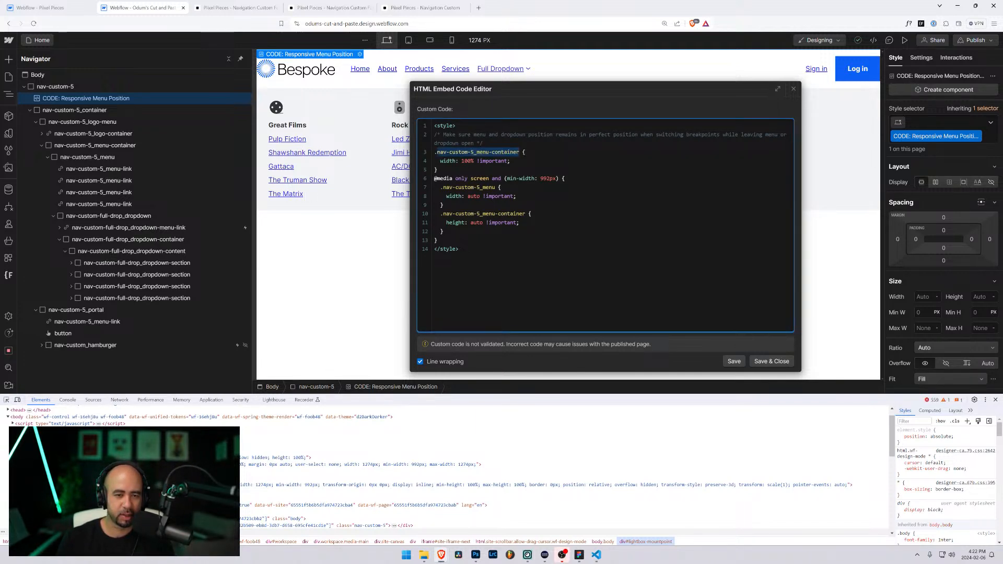
key("Right")
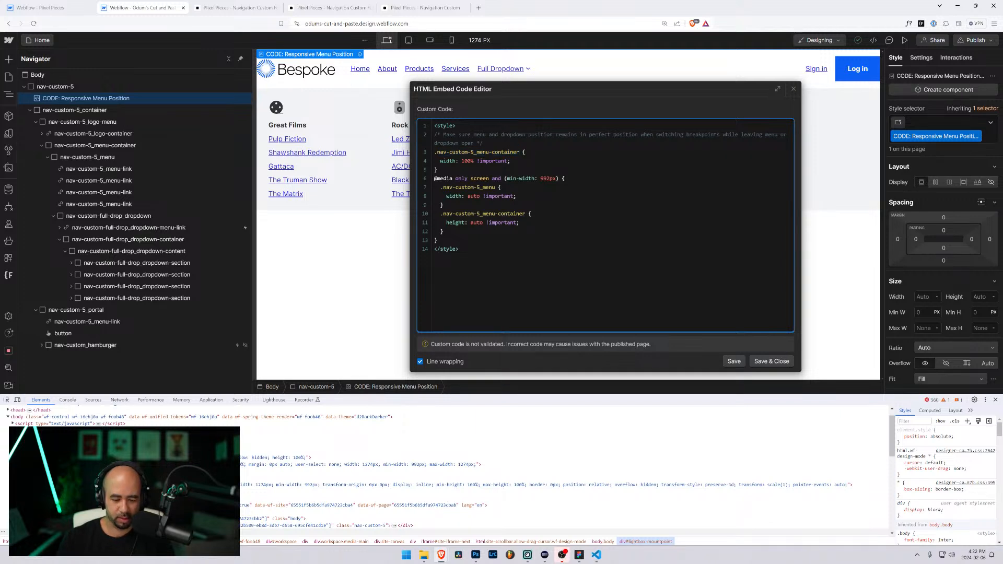
type(",")
key("Return")
type("nav-custom-full-drop_dropdown-container")
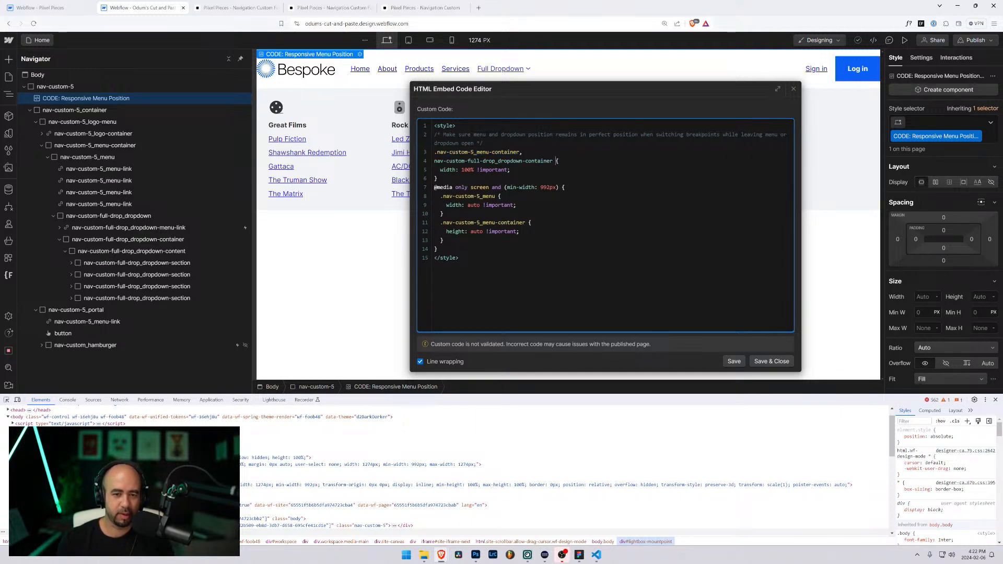
type(".")
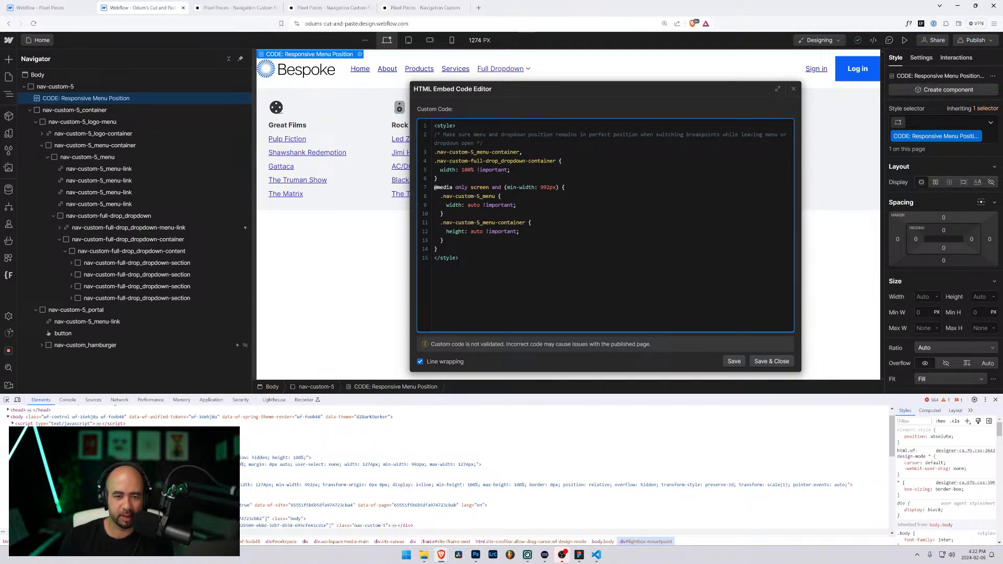
left_click(110, 144)
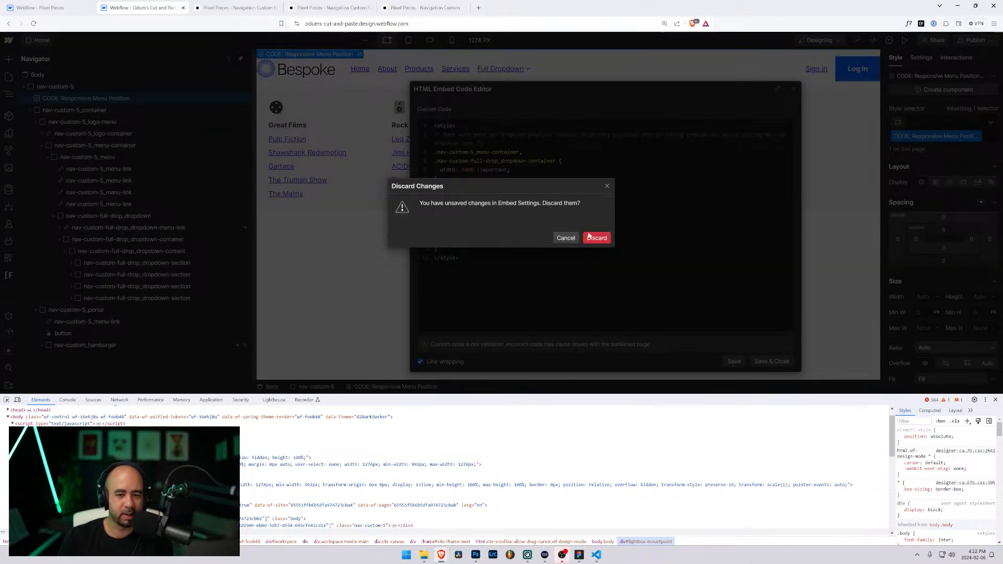
left_click(565, 238)
left_click(772, 362)
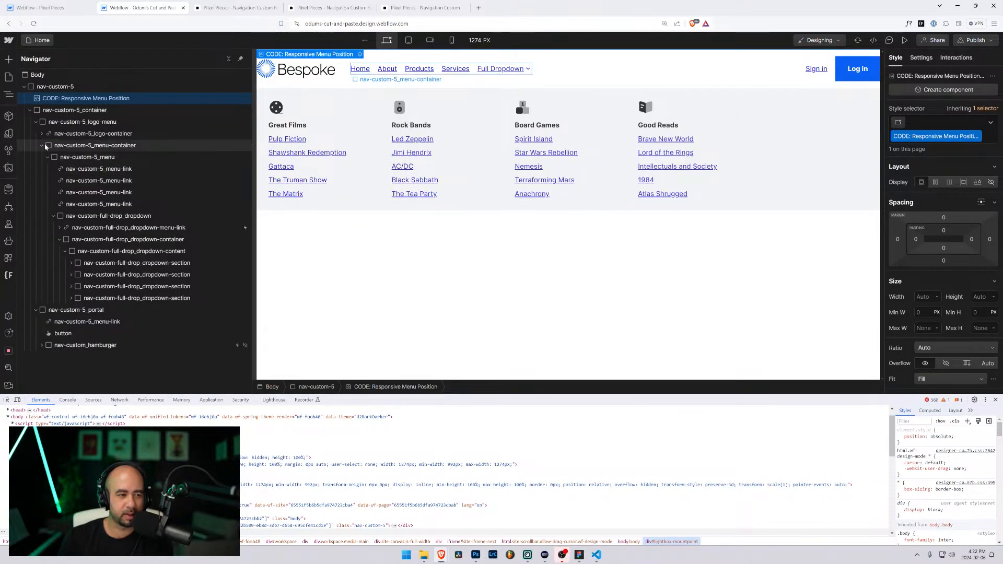
Step: Reselect the Responsive Menu Position embed and reopen its code
left_click(72, 147)
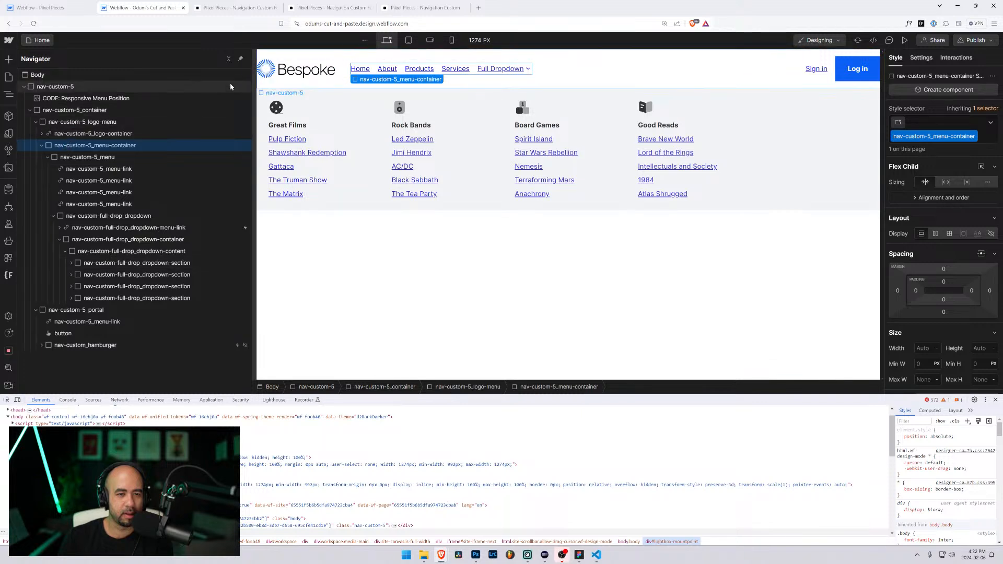
left_click(59, 98)
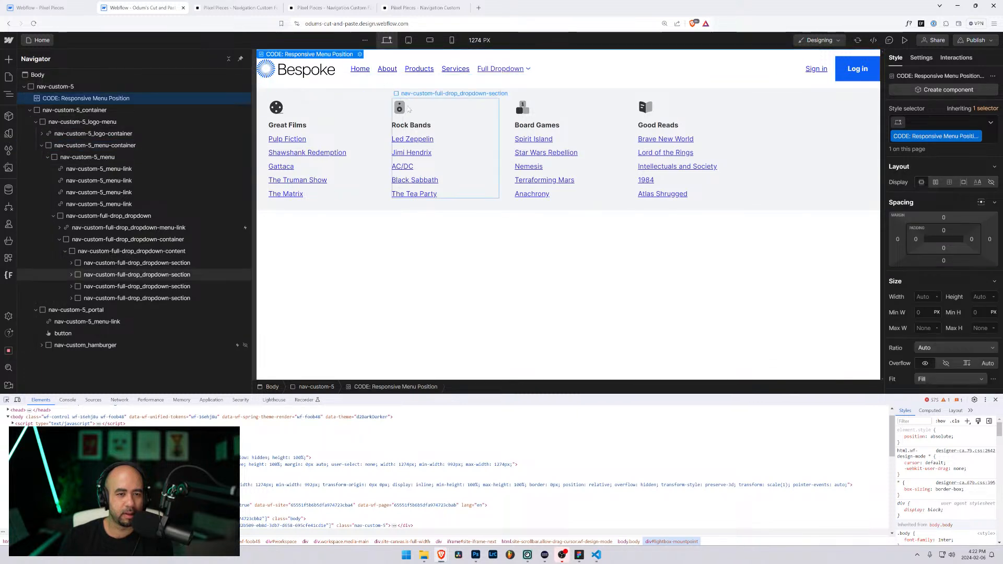
left_click(359, 54)
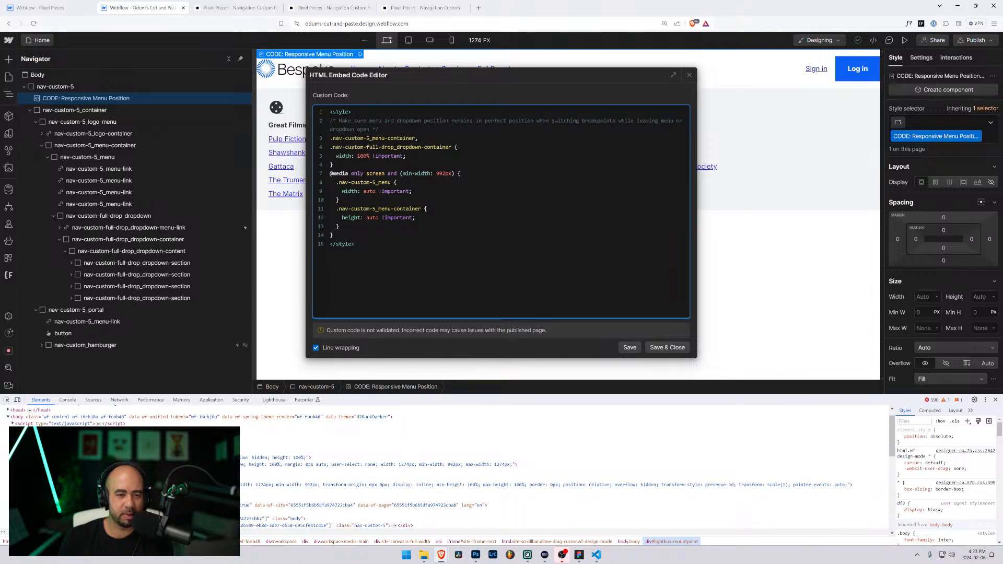
Step: Delete the .nav-custom-5_menu-container selector line, save, and preview the Bespoke page at 1272 px
left_click_drag(328, 138, 309, 146)
key("BackSpace")
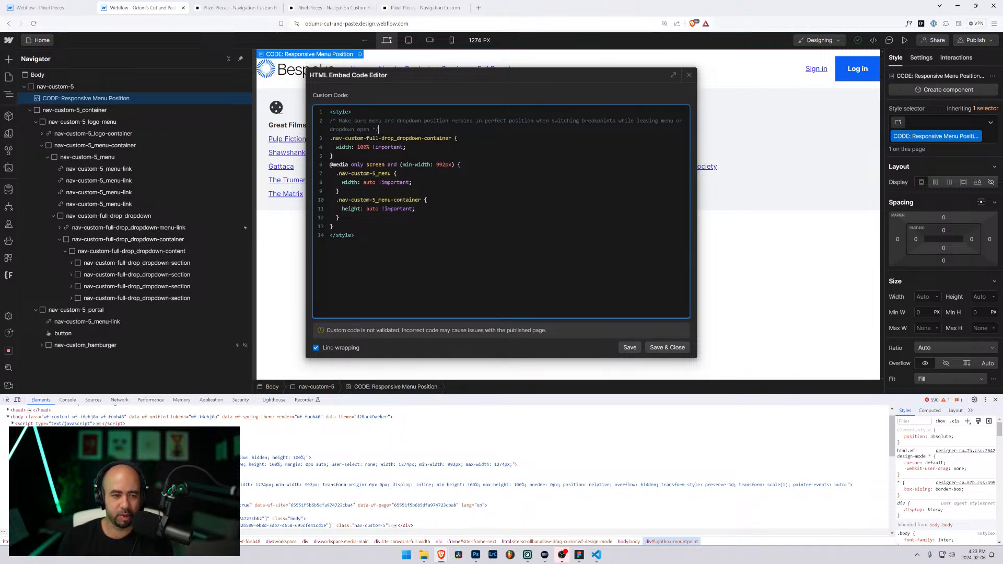
left_click(667, 348)
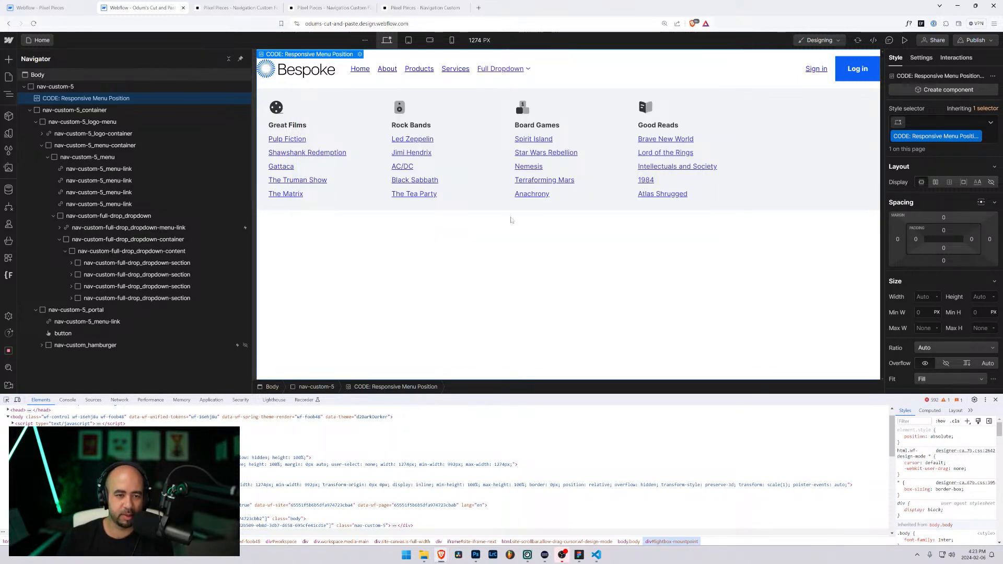
left_click(435, 73)
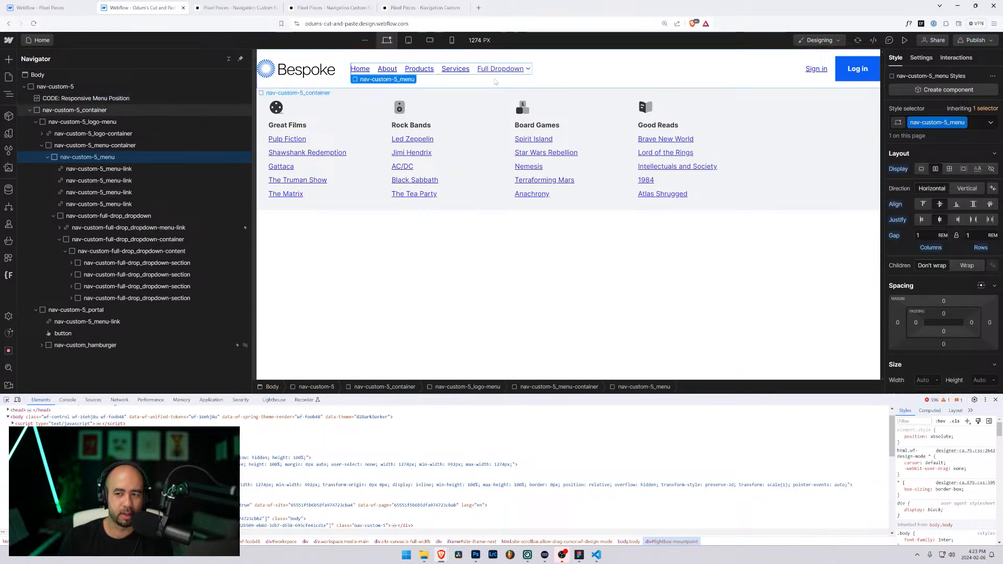
left_click(905, 40)
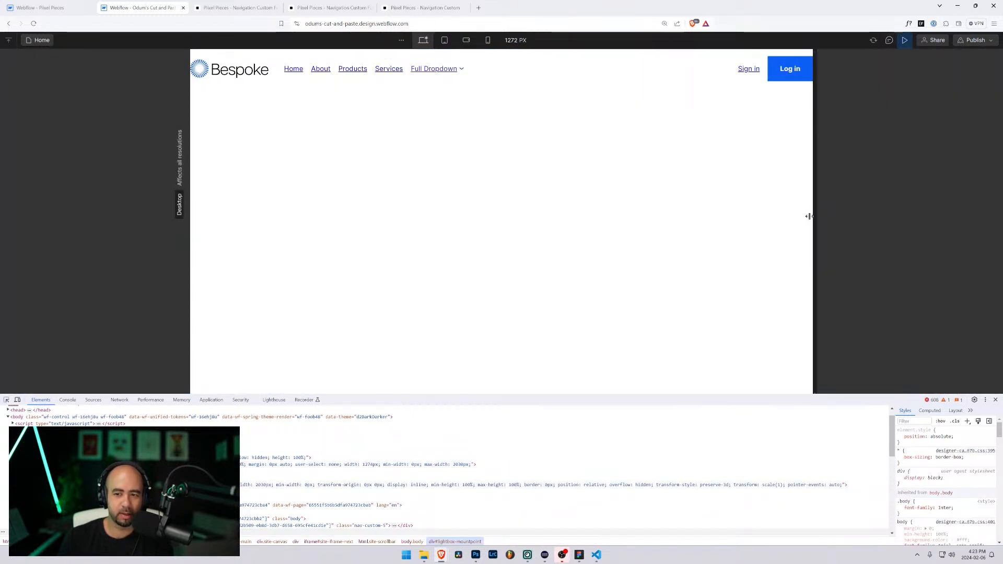
Step: Test the Full Dropdown mega-menu in preview by narrowing and widening the canvas with it open
left_click_drag(808, 216, 767, 221)
left_click(498, 70)
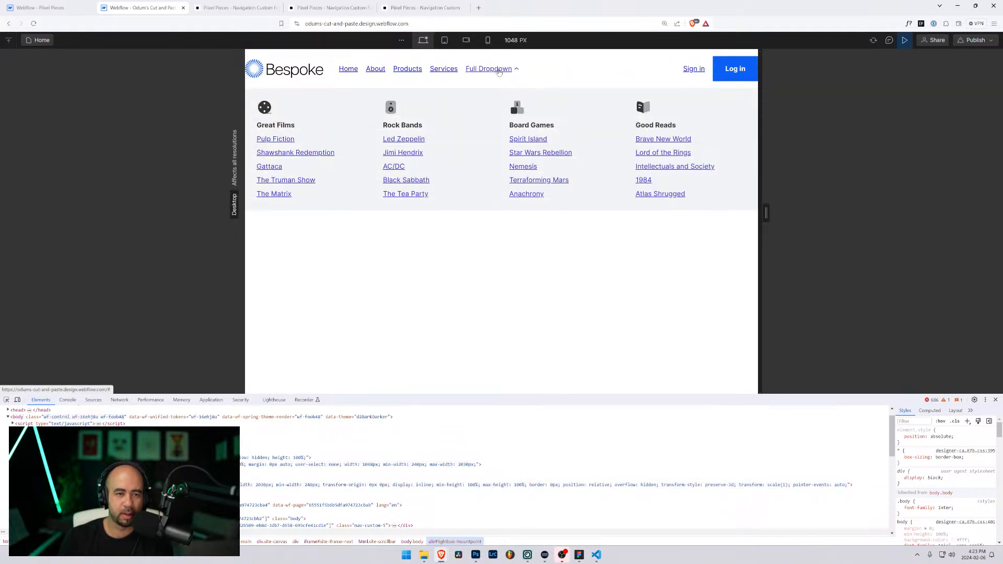
left_click_drag(766, 213, 809, 220)
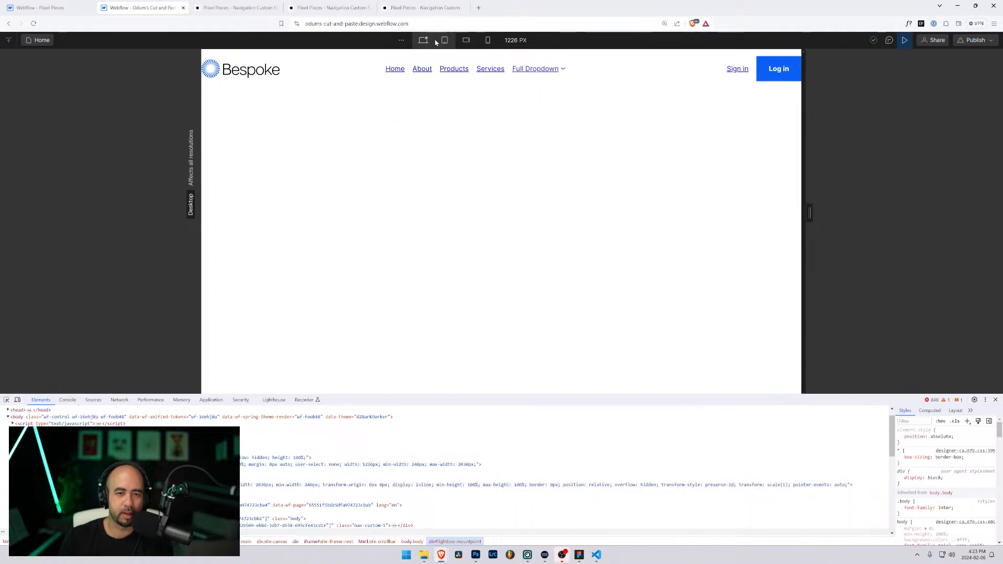
Step: Glance at the Pixel Pieces project, return to Odum's Cut and Paste, and exit preview
left_click(46, 8)
left_click(140, 8)
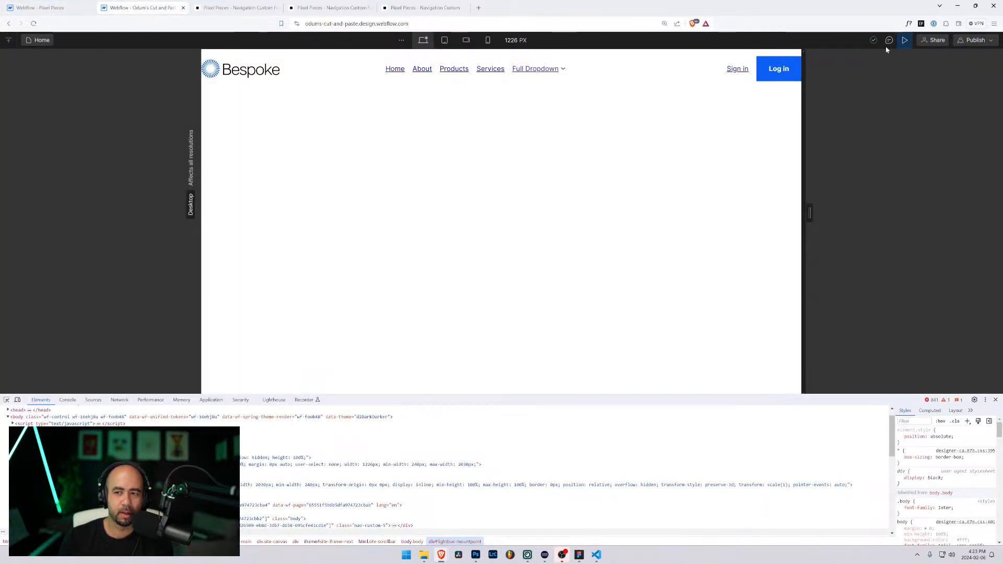
key("ctrl+shift+p")
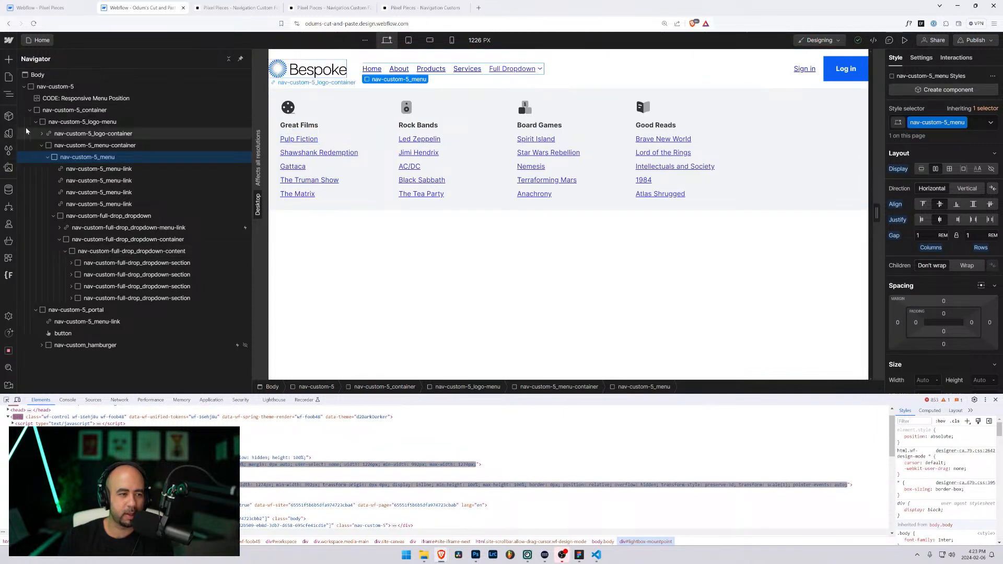
Step: Compare the Responsive Menu Position embed CSS against Pixel Pieces, then save and close it
left_click(141, 98)
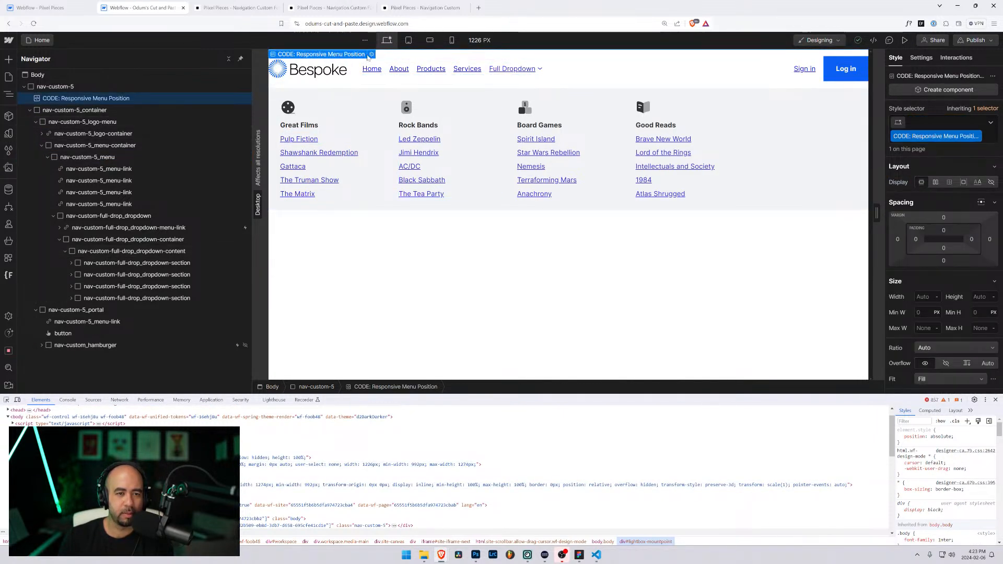
left_click(369, 55)
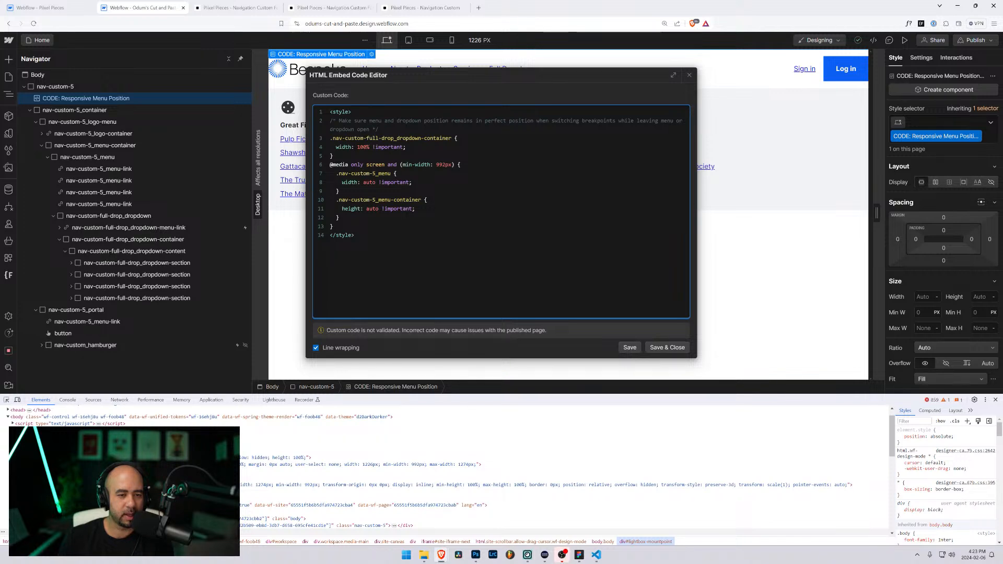
left_click(57, 8)
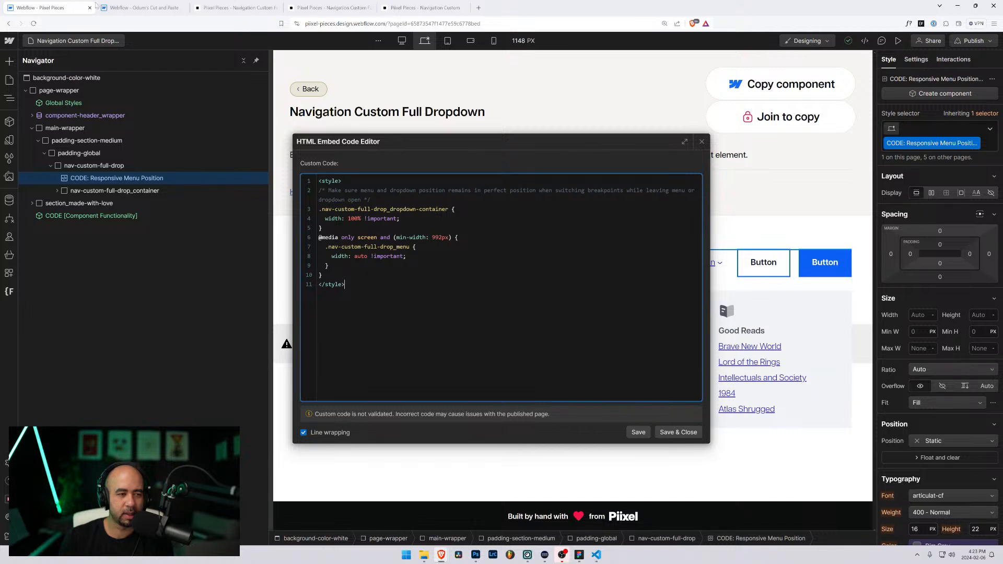
left_click(120, 7)
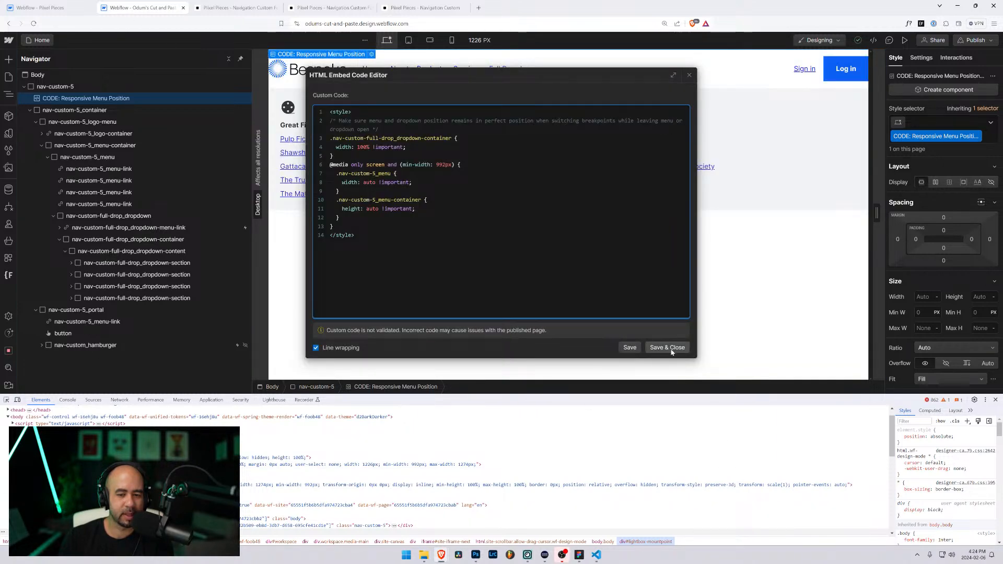
left_click(671, 349)
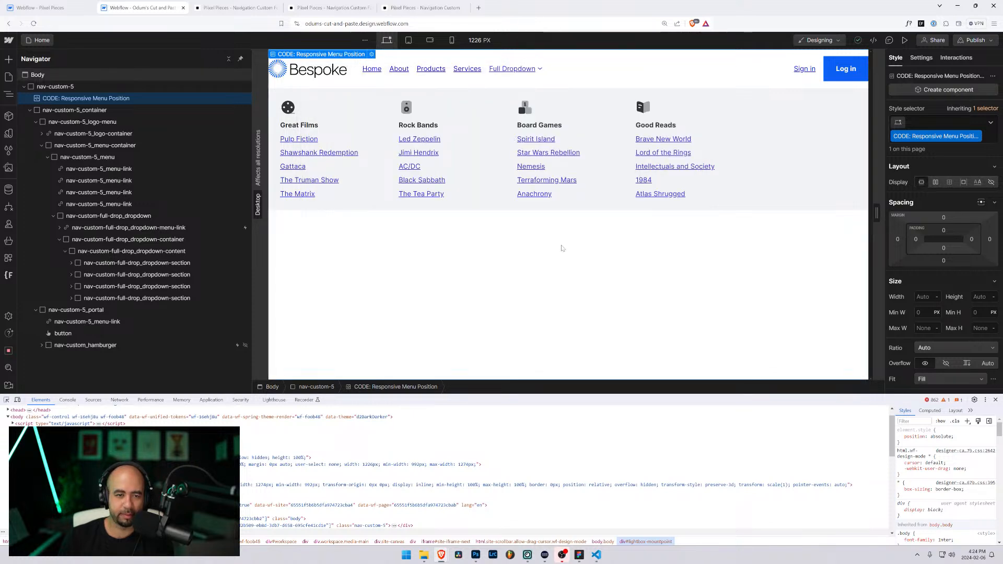
Step: Inspect the hamburger's click interactions and the dropdown link's trigger in the Interactions panel
left_click(96, 72)
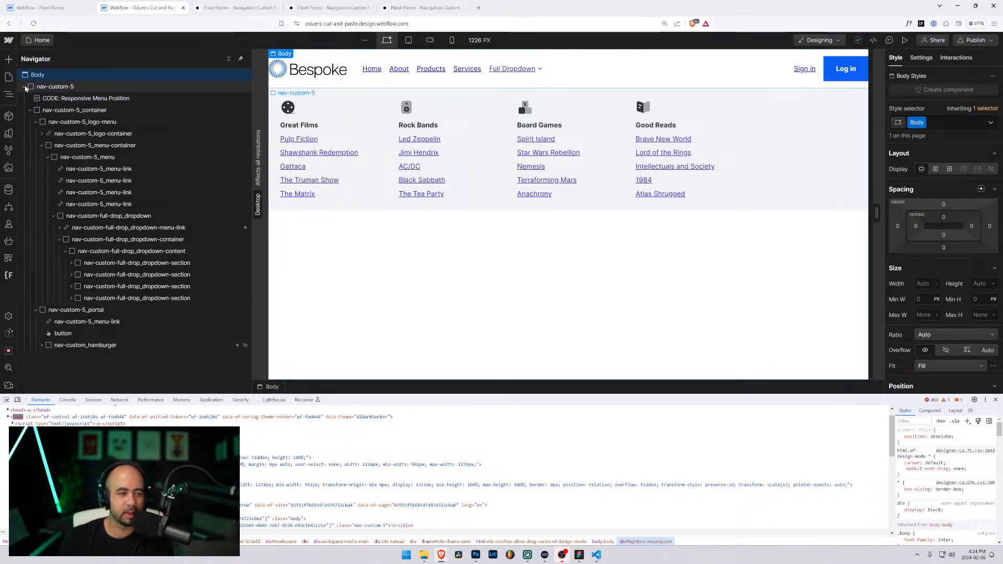
left_click(964, 58)
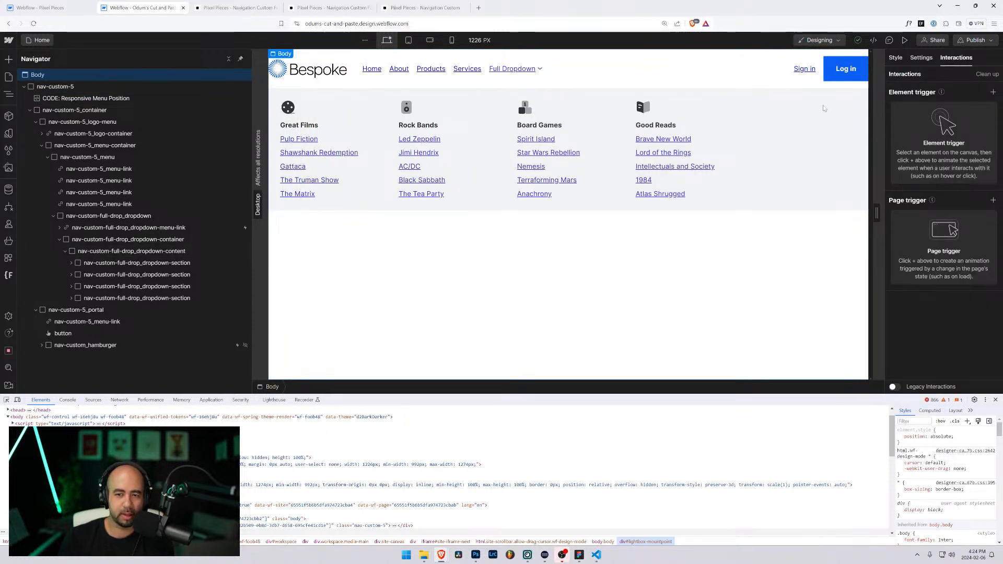
left_click(171, 347)
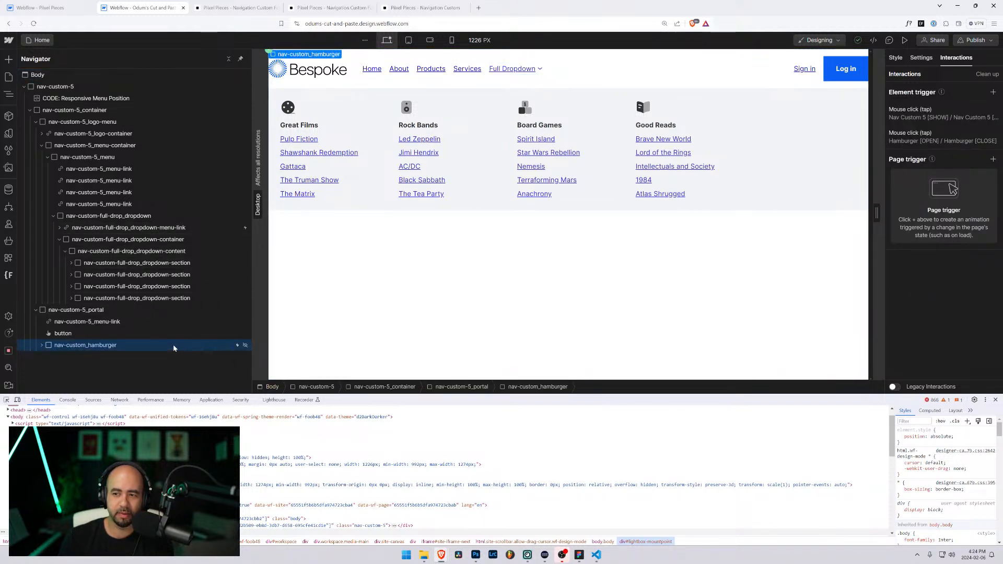
left_click(162, 227)
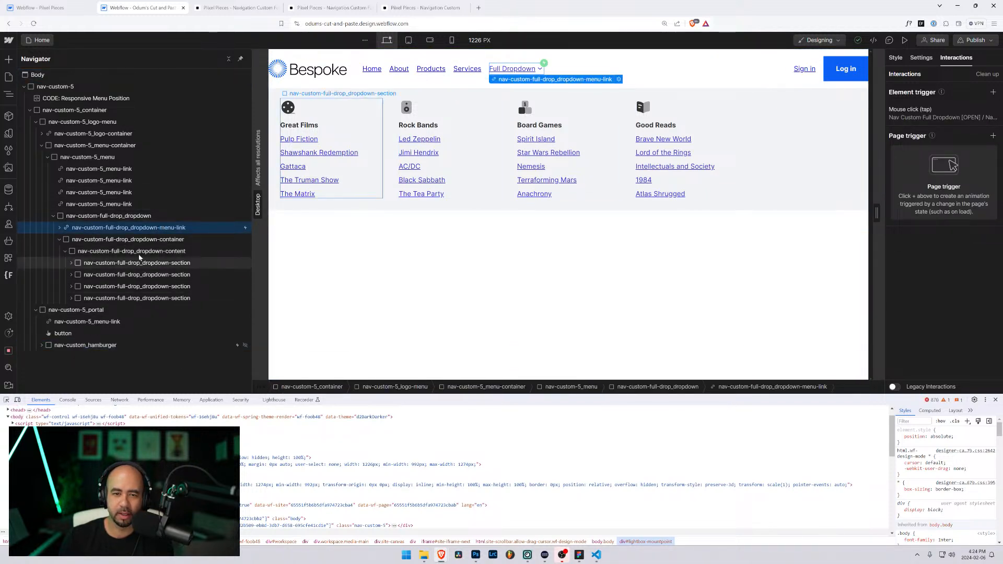
Step: Collapse the nav-custom-5 tree and switch to the Pixel Pieces project
left_click(53, 86)
left_click(24, 87)
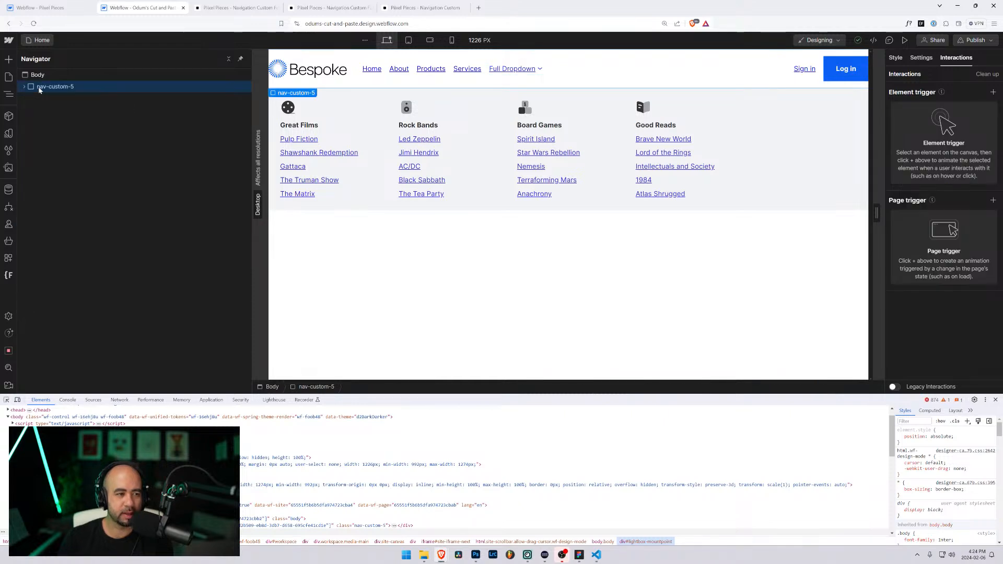
key("ctrl+shift+Tab")
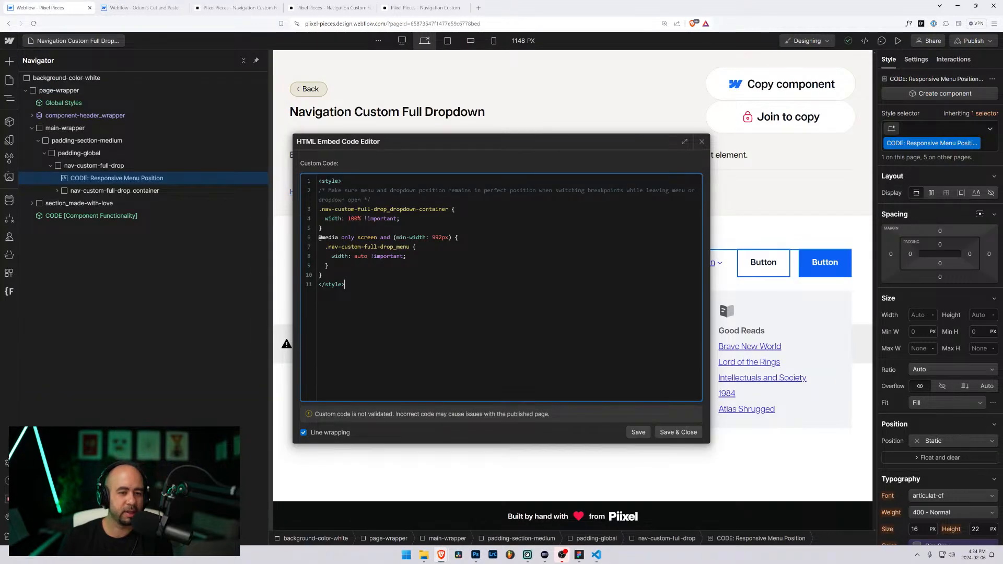
Step: Delete the old nav-custom-4 navbar from the Navigation Custom Full 5 page
left_click(701, 141)
left_click(9, 80)
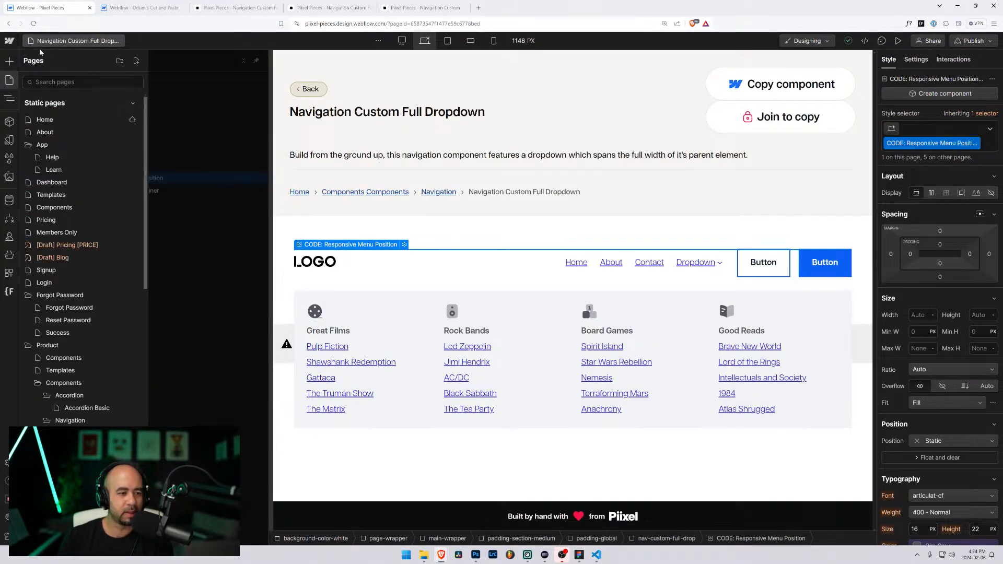
left_click(104, 350)
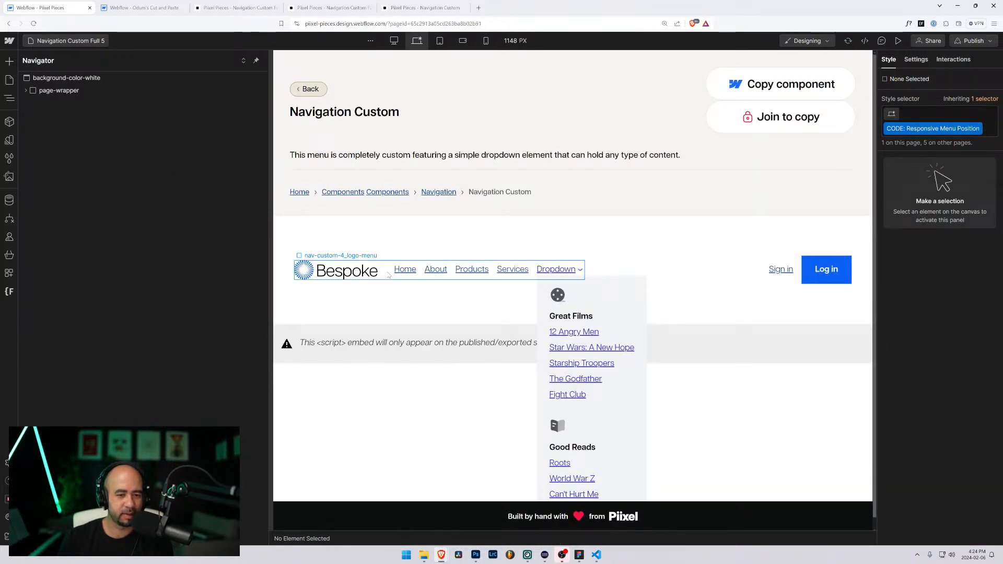
left_click(389, 275)
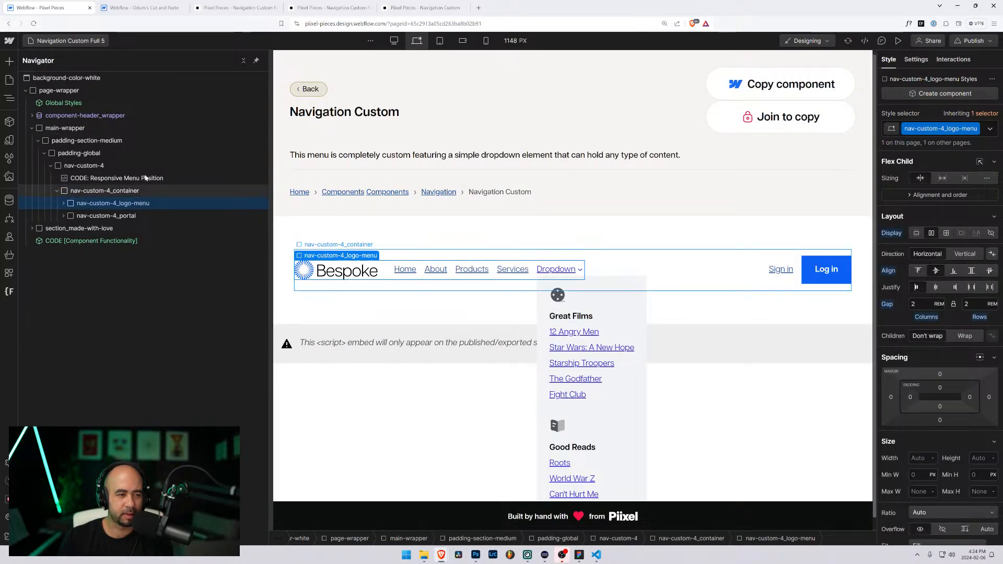
left_click(73, 166)
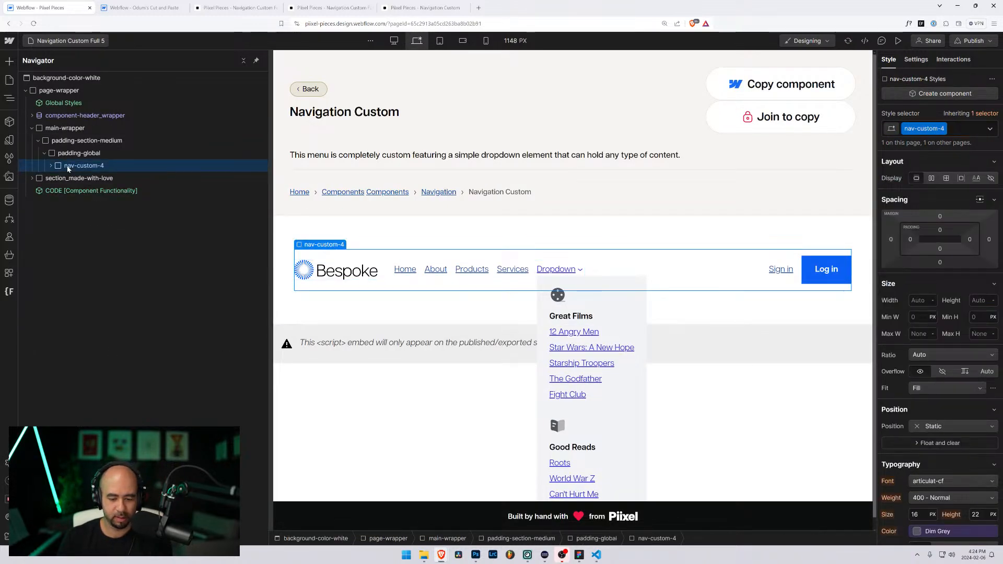
key("Delete")
Step: Paste the copied navbar into padding-global, undo it, and return to Odum's Cut and Paste
left_click(68, 153)
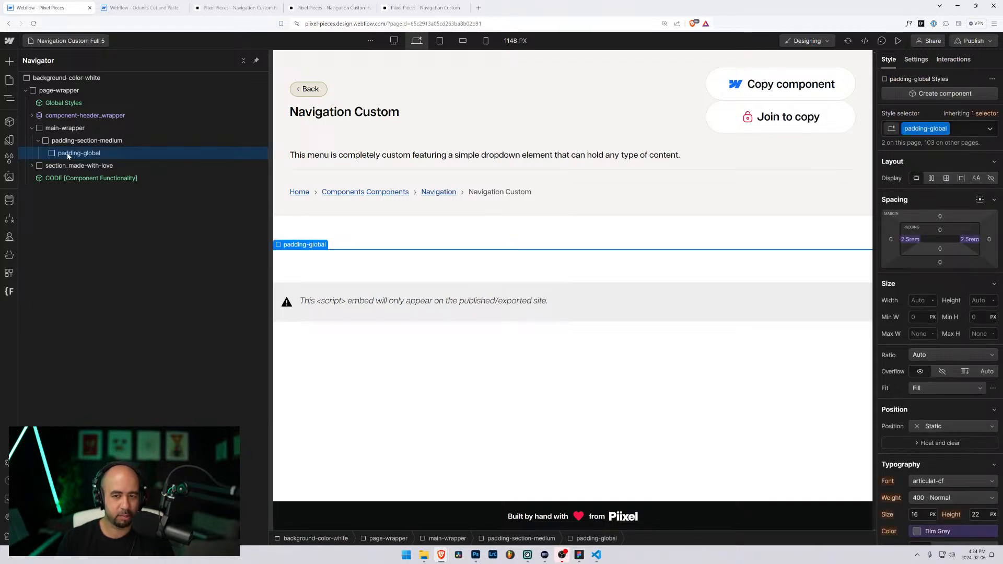
key("ctrl+v")
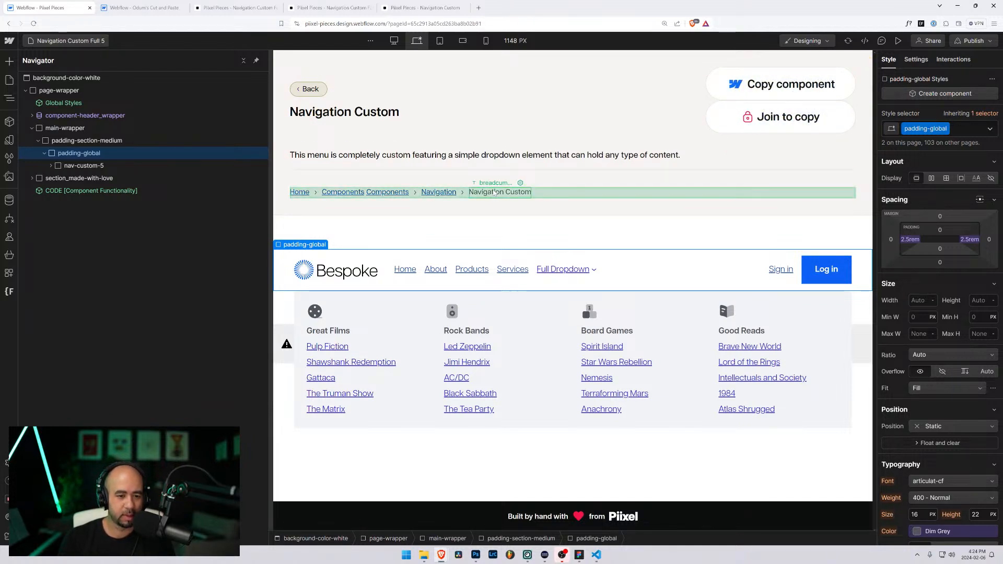
key("ctrl+z")
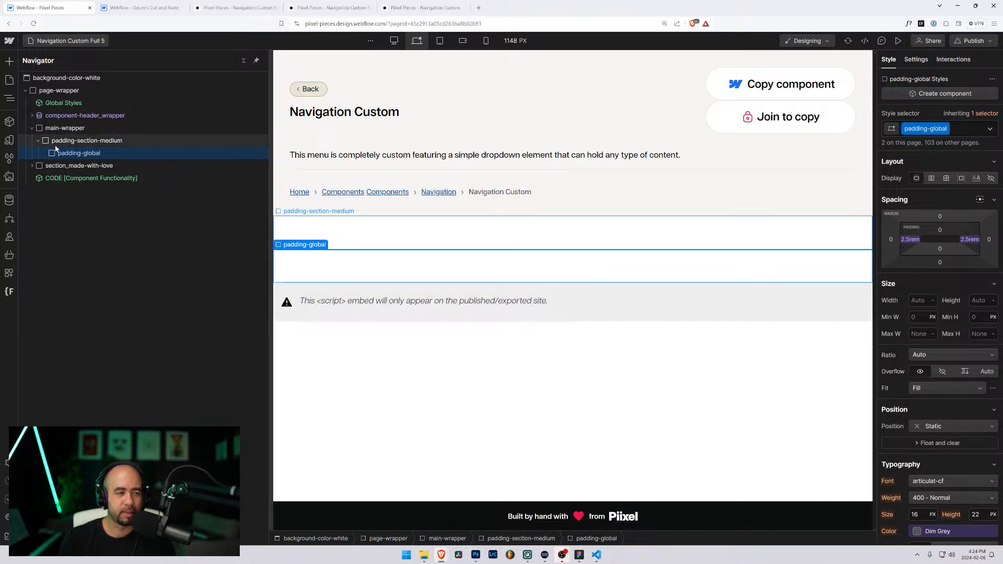
left_click(115, 8)
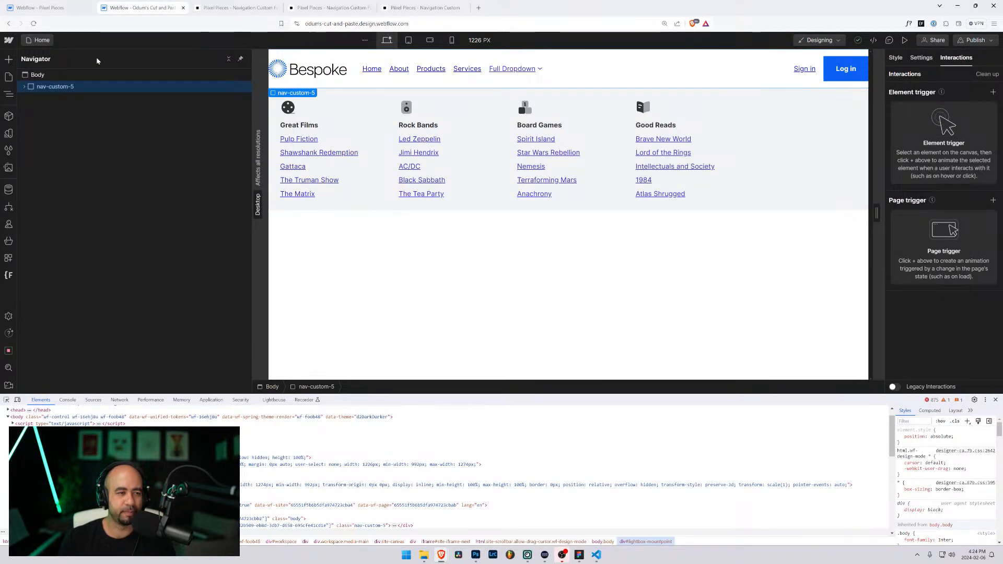
Step: Locate and select nav-custom-full-drop_dropdown in the Navigator, collapsing its children
left_click(292, 205)
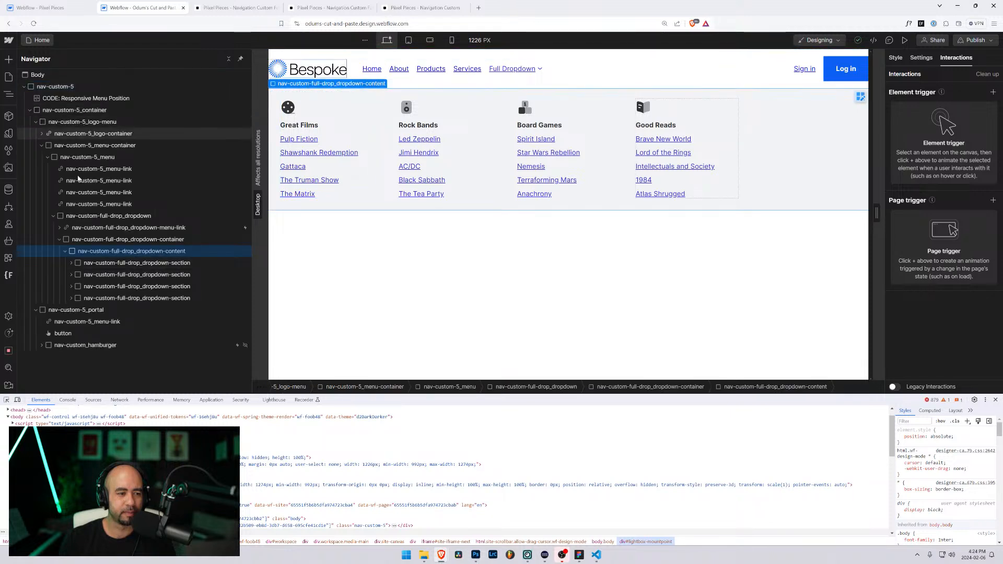
left_click(59, 239)
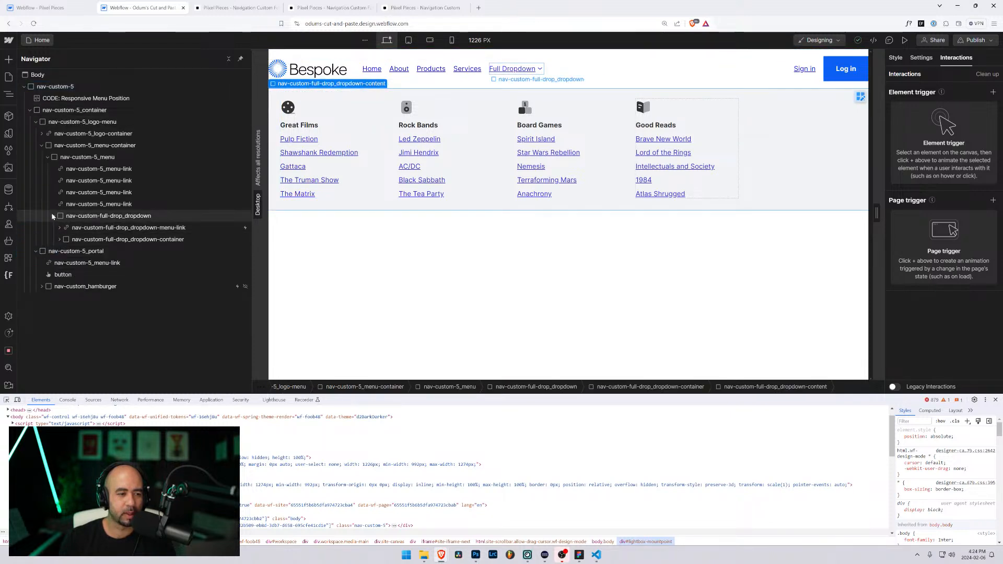
left_click(53, 215)
left_click(85, 221)
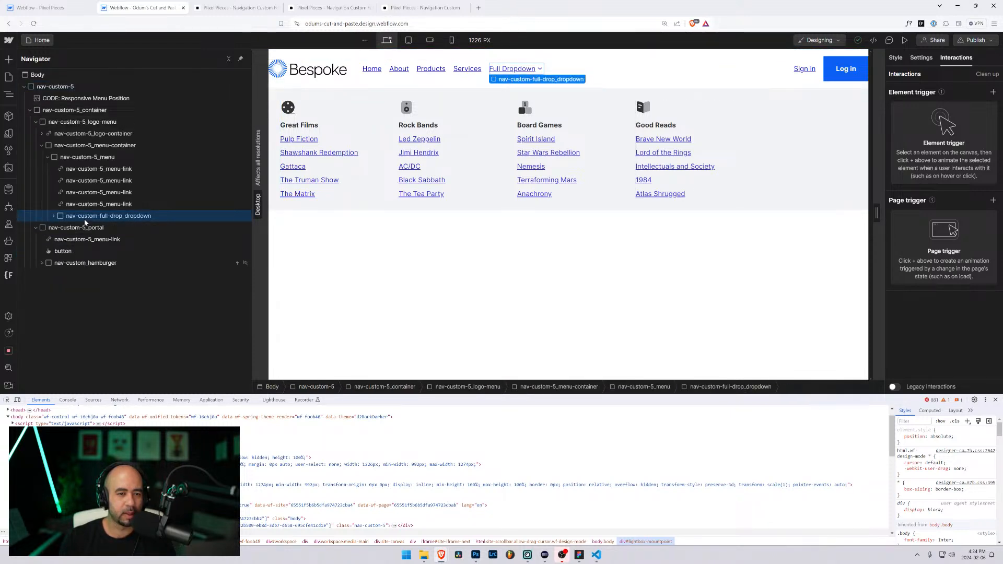
left_click(53, 216)
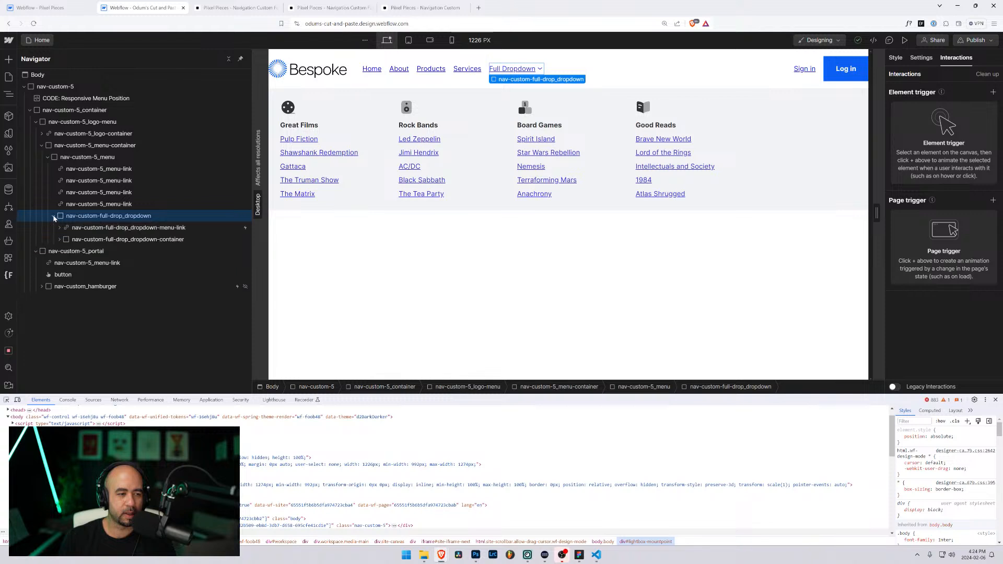
left_click(101, 236)
left_click(101, 230)
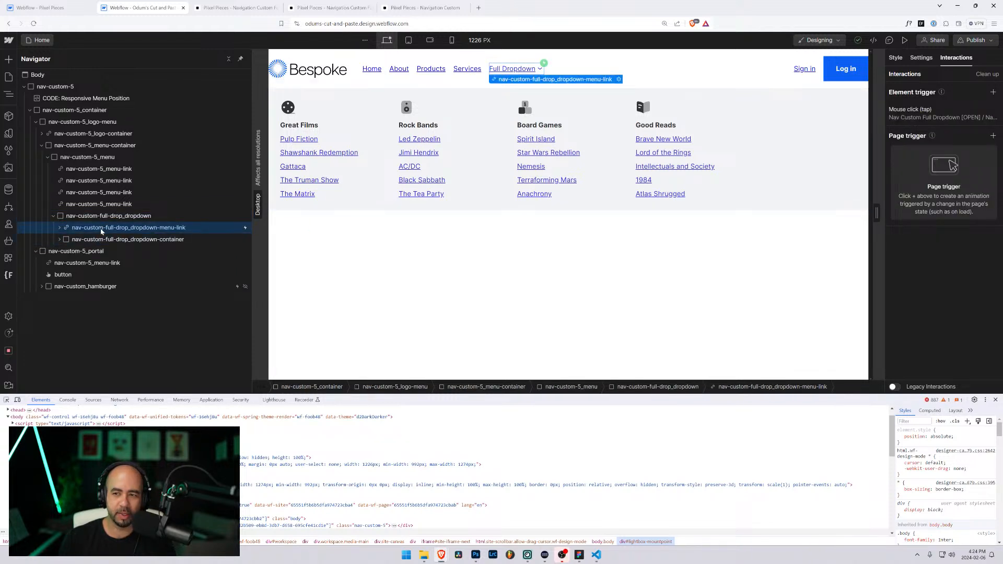
left_click(83, 217)
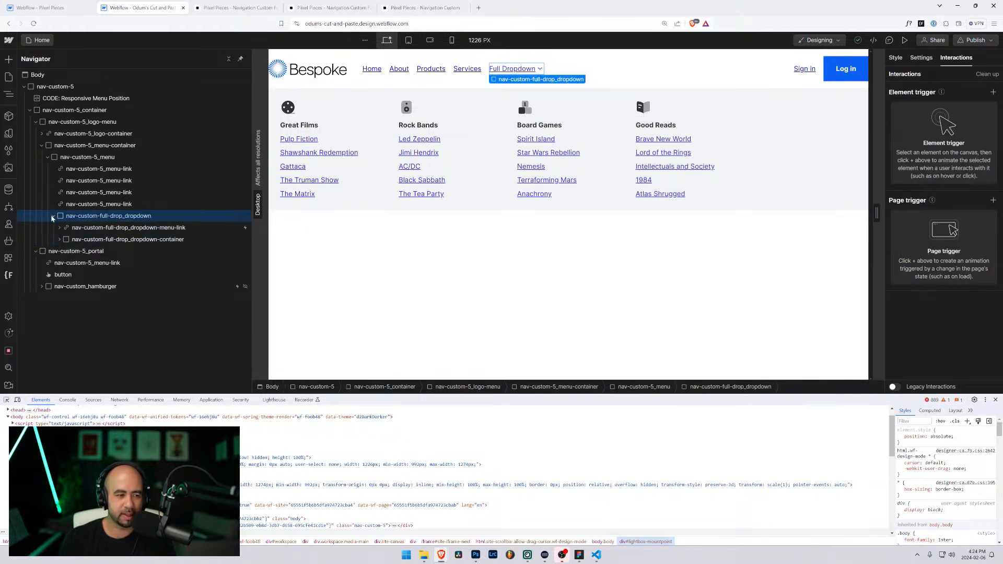
left_click(53, 216)
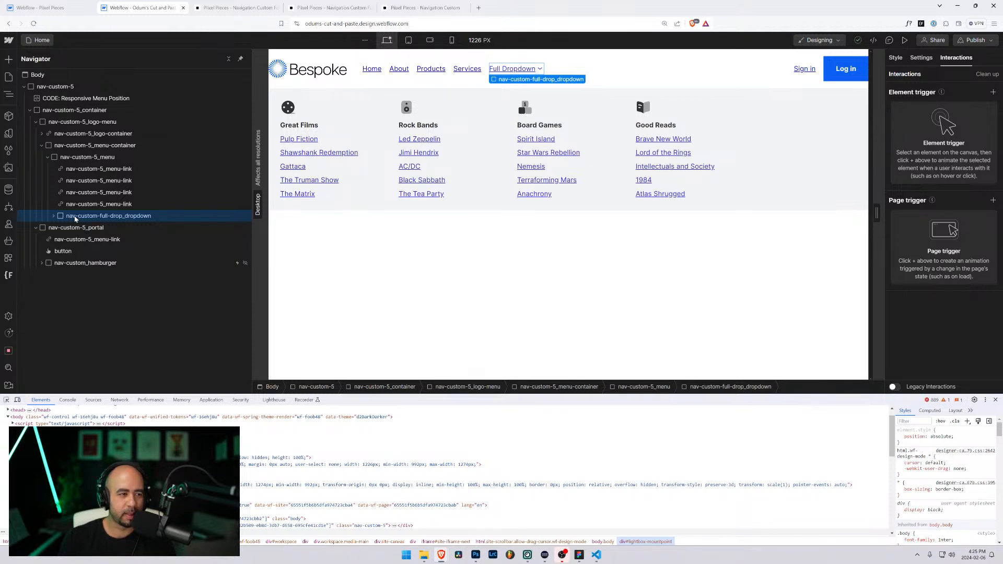
Step: Move nav-custom-full-drop_dropdown out to sit directly under Body, then collapse nav-custom-5 and switch to Pixel Pieces
left_click_drag(76, 218, 52, 86)
left_click(25, 98)
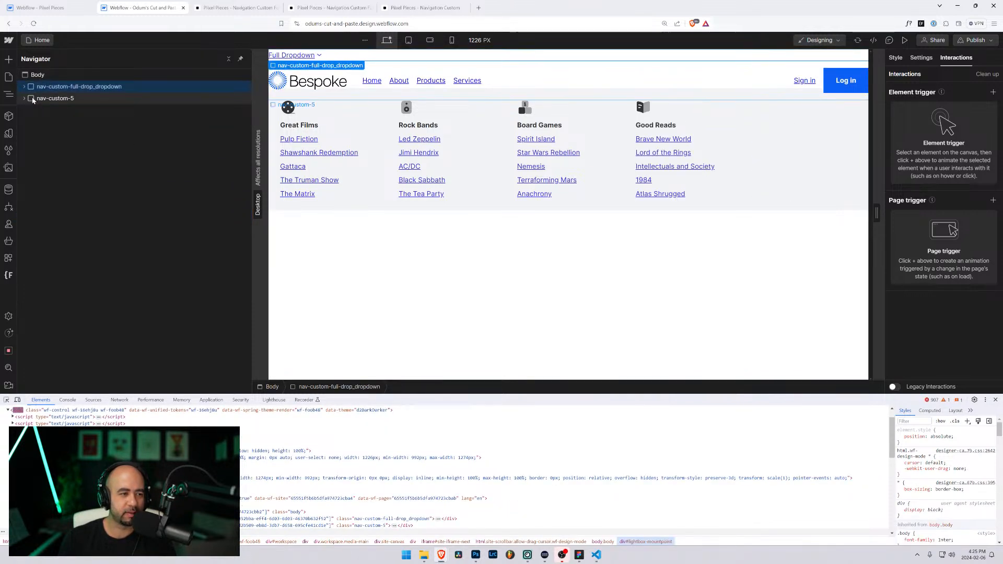
key("ctrl+shift+Tab")
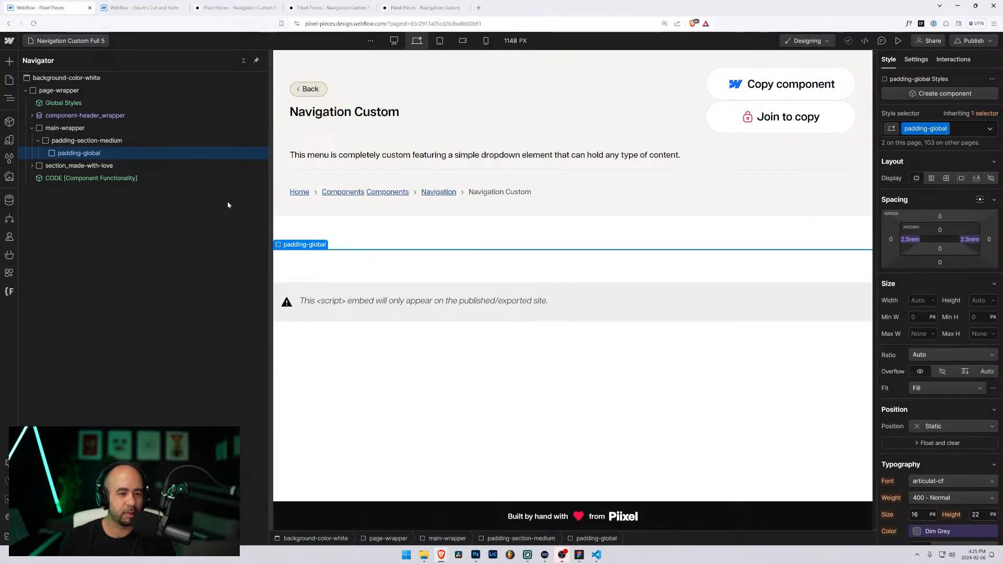
Step: Paste nav-custom-5 into padding-global and change the Log in button's class from button 6 to button
key("ctrl+v")
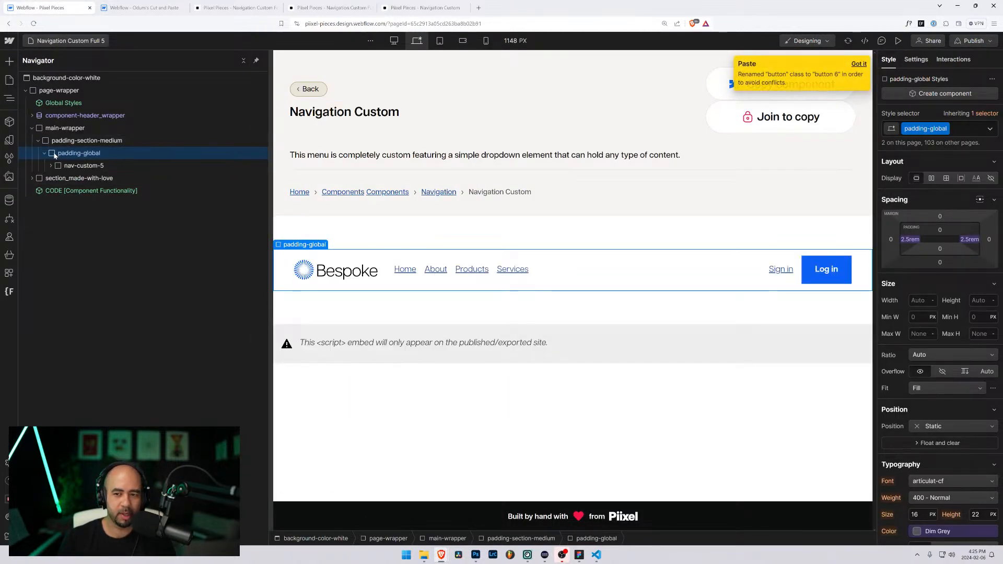
left_click(825, 269)
left_click(945, 129)
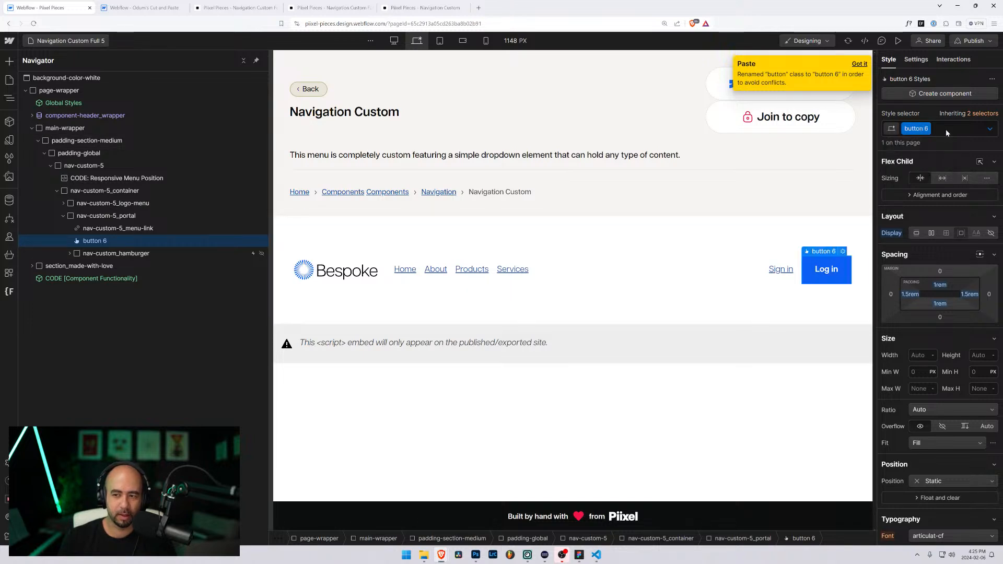
key("BackSpace")
type("buytt")
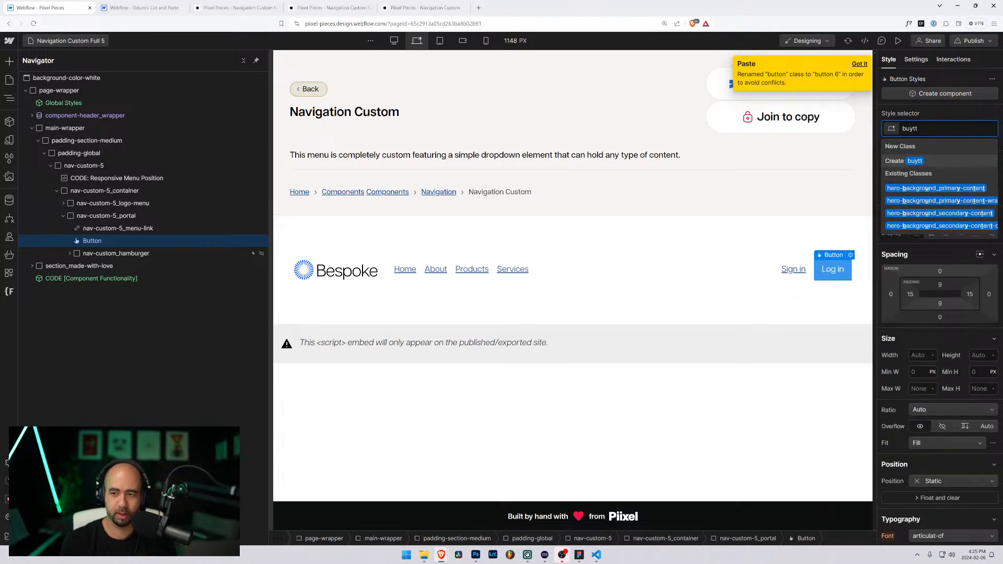
key("BackSpace")
key("BackSpace")
key("BackSpace")
type("tton")
key("Return")
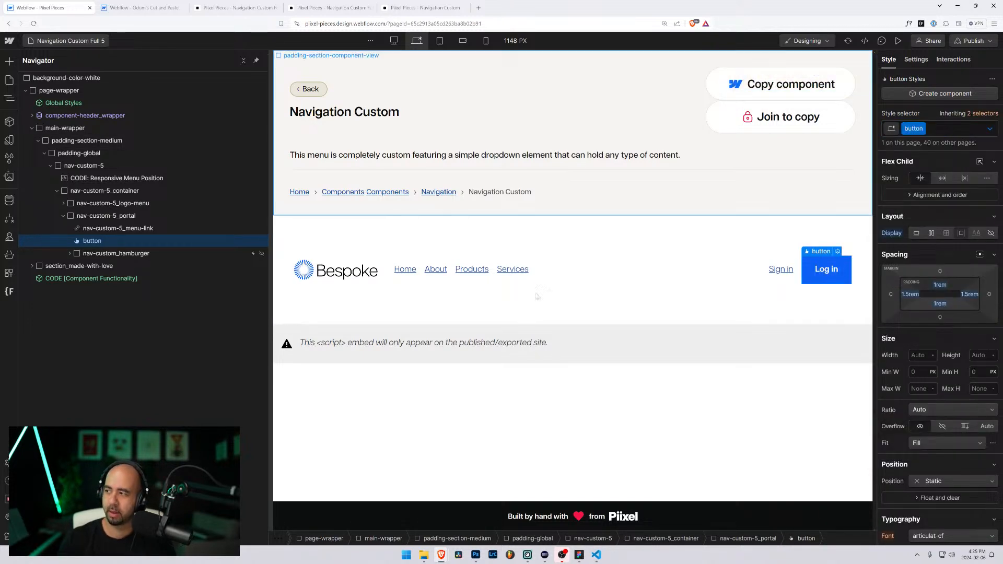
Step: Select nav-custom-full-drop_dropdown in the source project, then return to Pixel Pieces
left_click(144, 7)
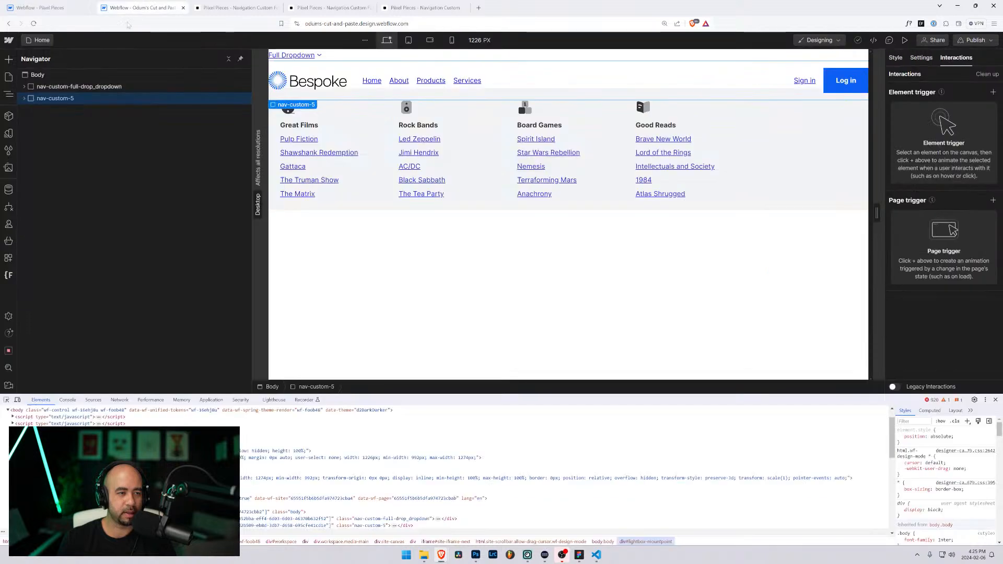
left_click(77, 88)
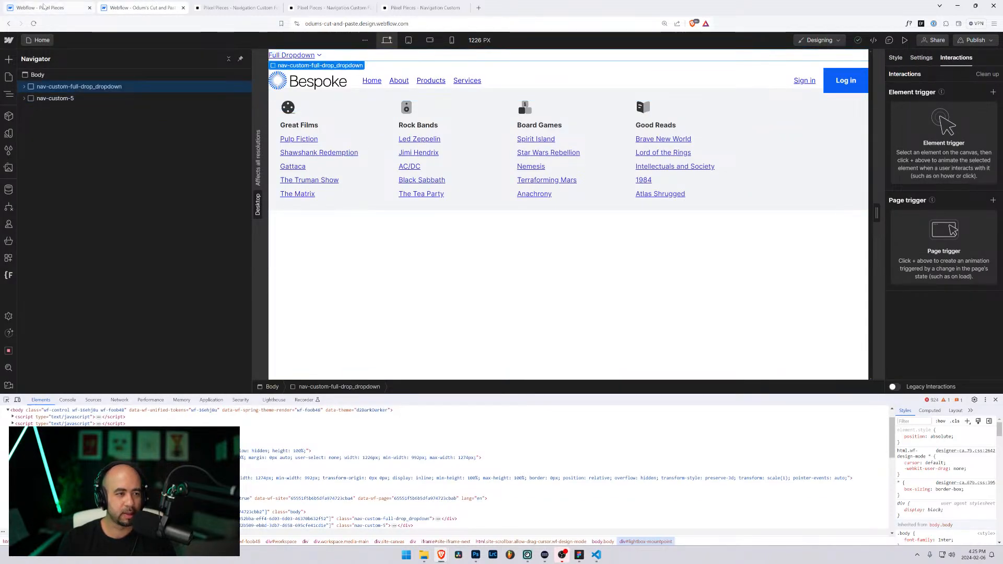
left_click(44, 7)
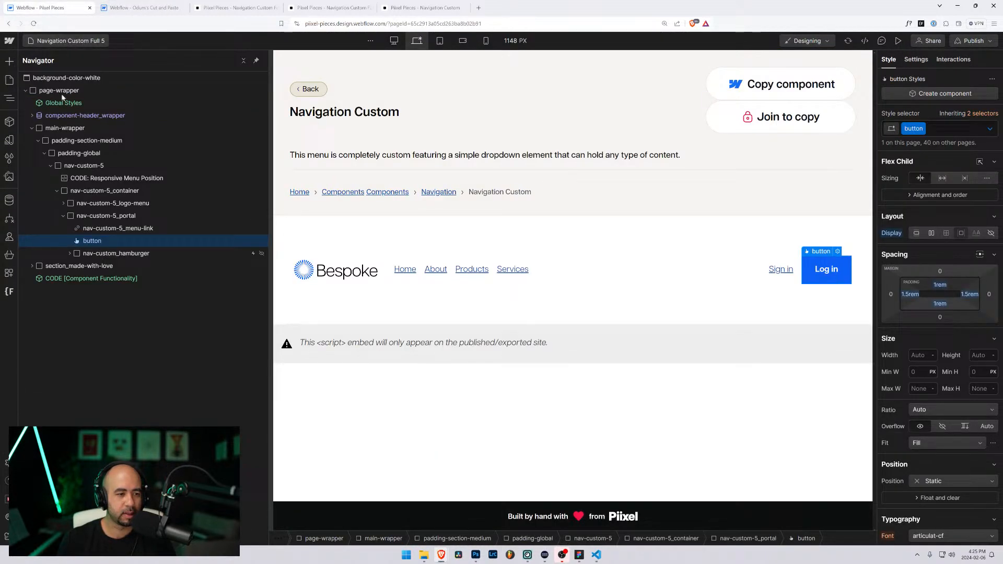
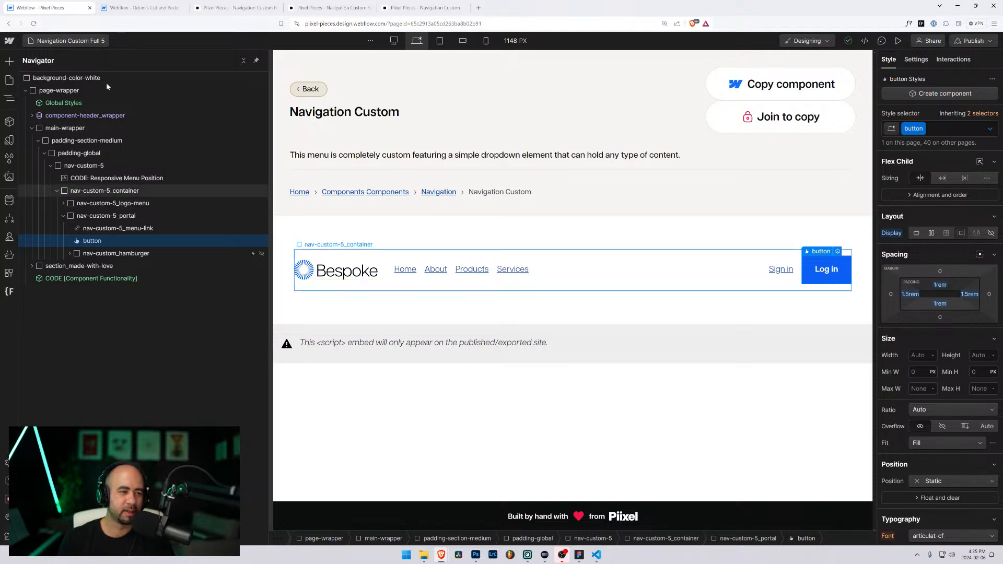
Step: Delete the existing Navigation Custom Full 5 page from the site
left_click(97, 45)
scroll(87, 205, "down", 5)
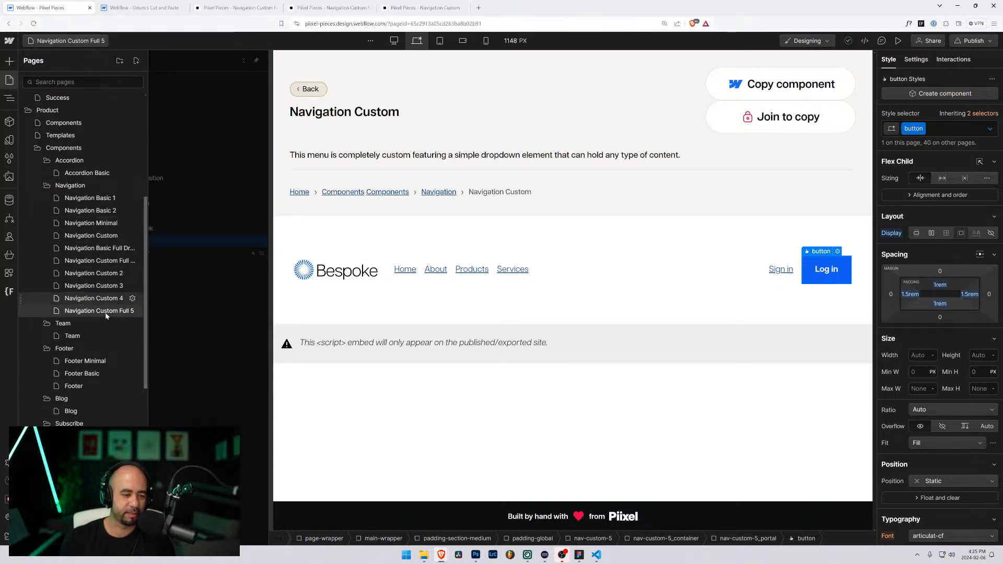
left_click(132, 311)
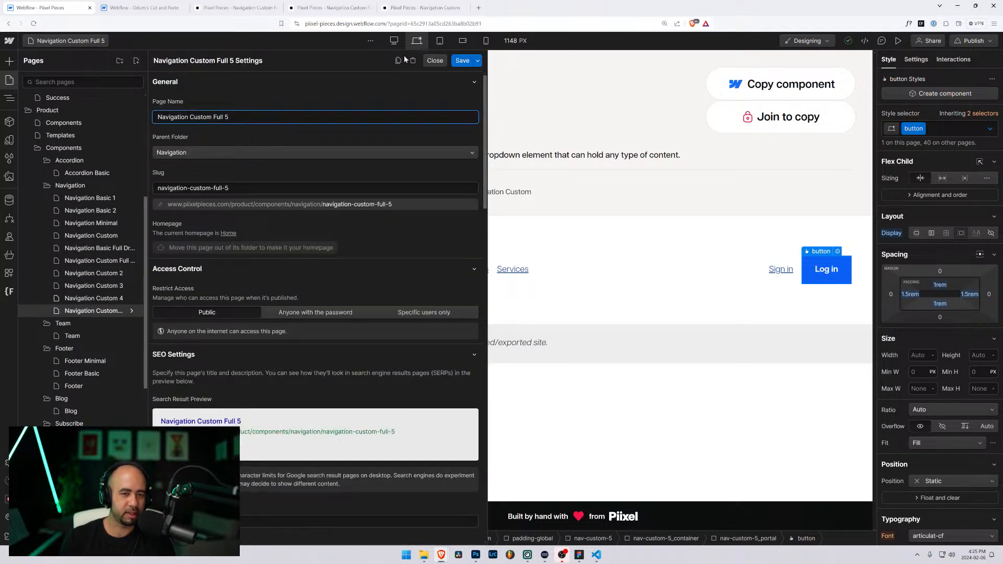
key("ctrl+a")
key("ctrl+c")
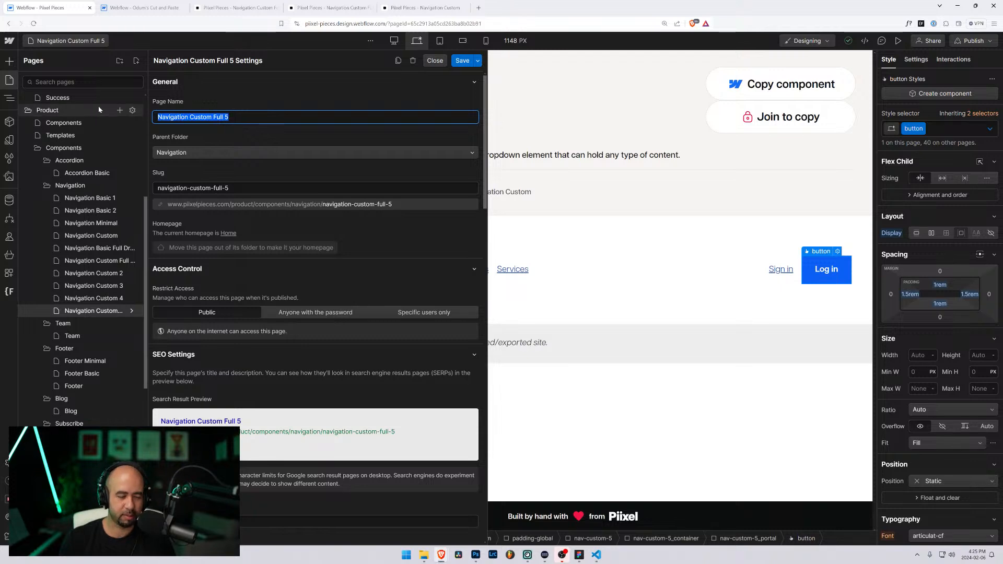
left_click(412, 61)
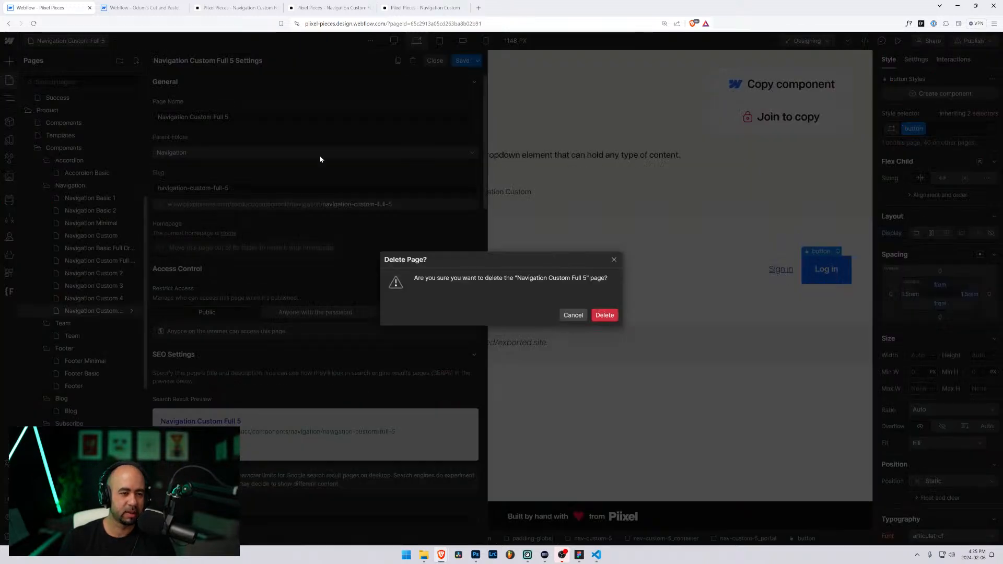
left_click(605, 315)
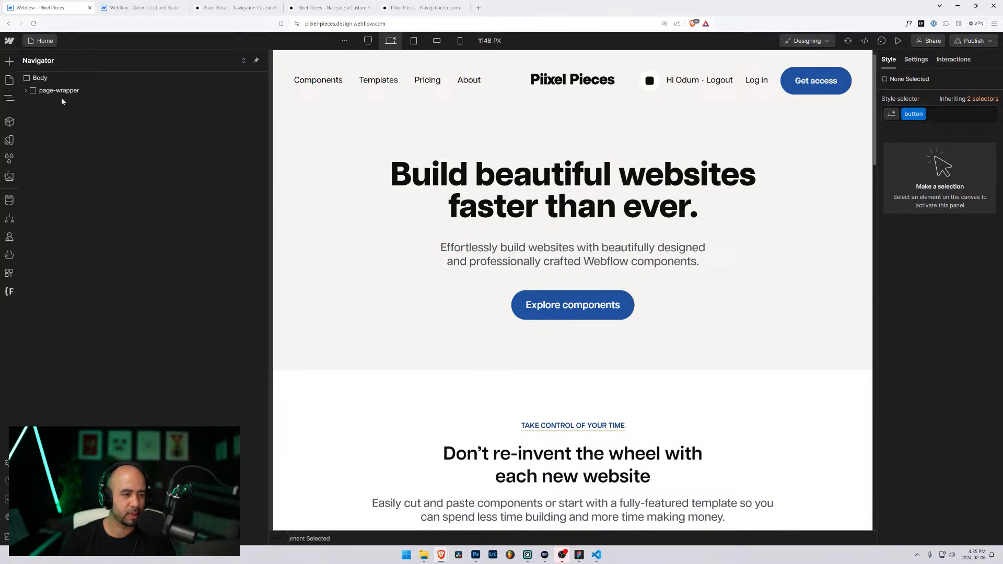
Step: Duplicate the Navigation Custom Full Dropdown page as a new page named Navigation Custom Full 5
left_click(42, 41)
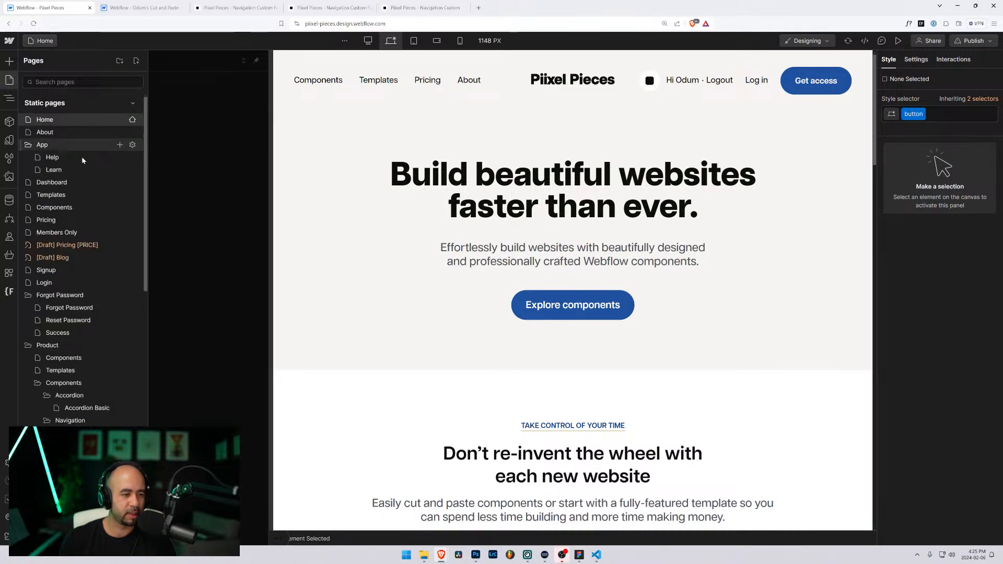
scroll(99, 340, "down", 4)
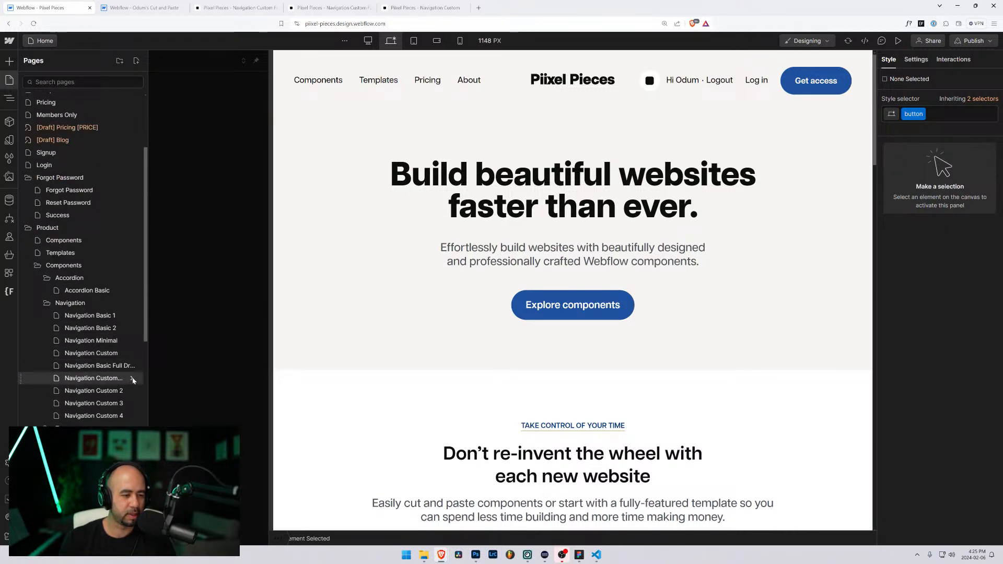
left_click(132, 378)
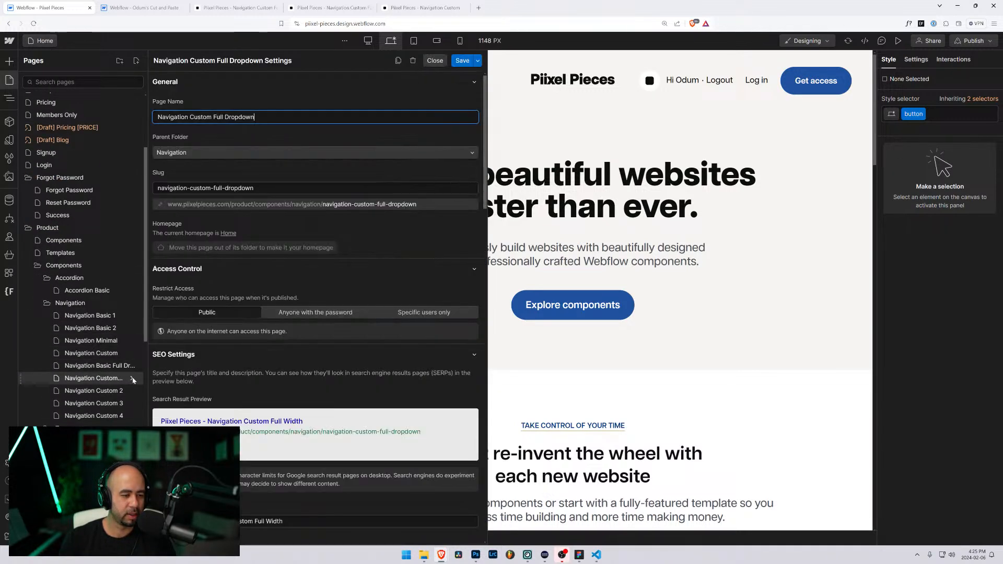
left_click(398, 62)
key("ctrl+v")
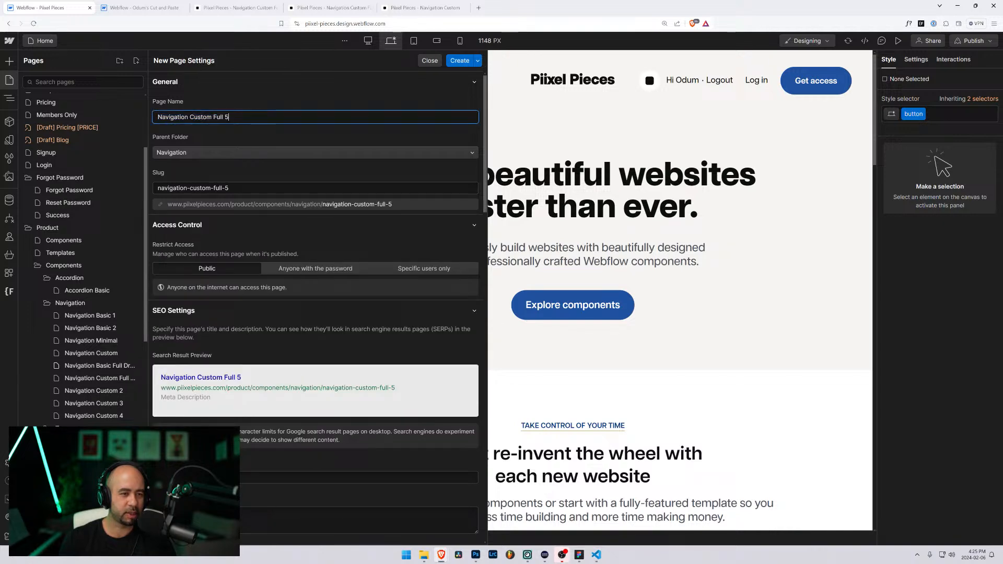
key("Tab")
key("Tab")
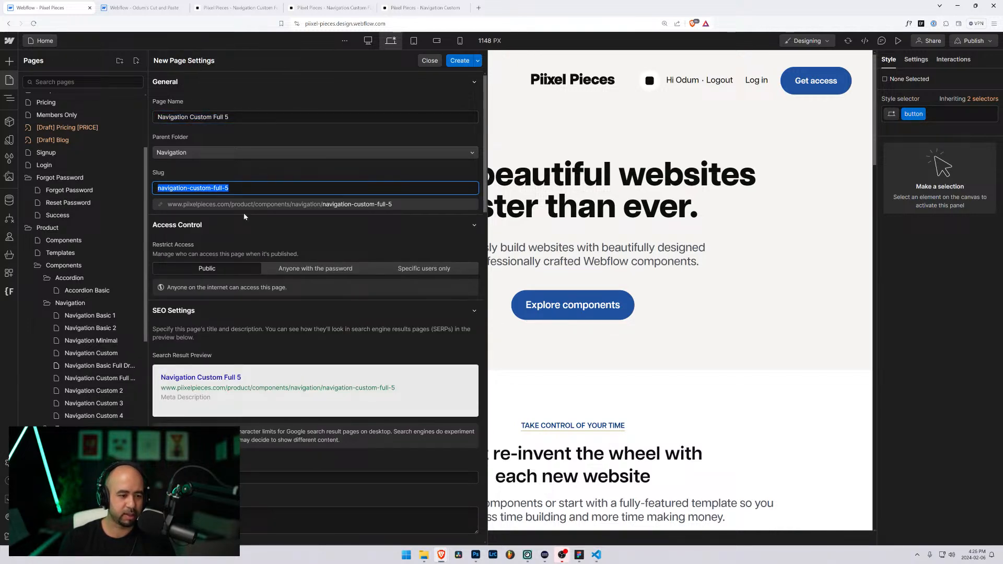
scroll(243, 212, "down", 6)
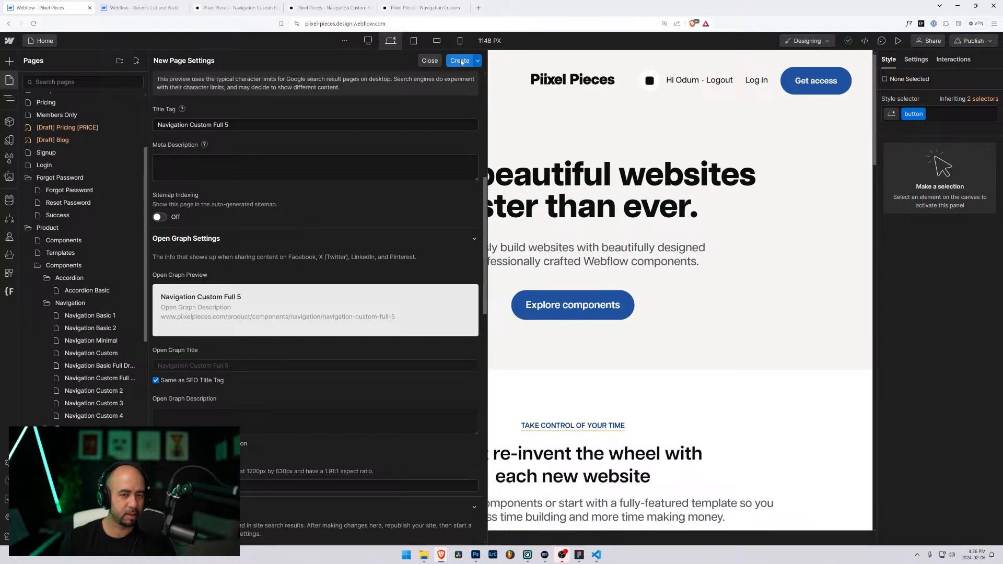
left_click(459, 60)
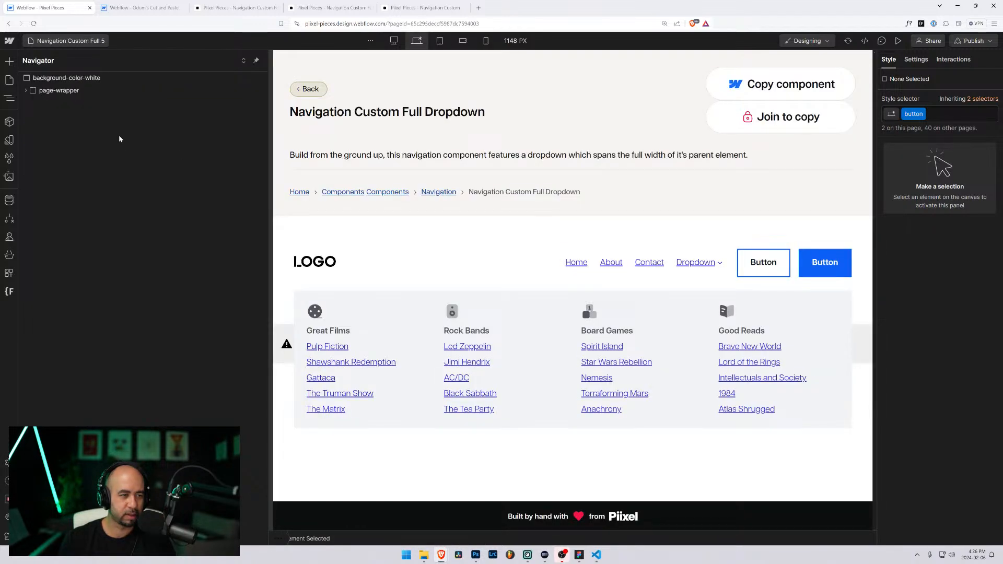
Step: Copy the Bespoke nav-custom-5 navbar from the cut-and-paste project into padding-global
left_click(384, 247)
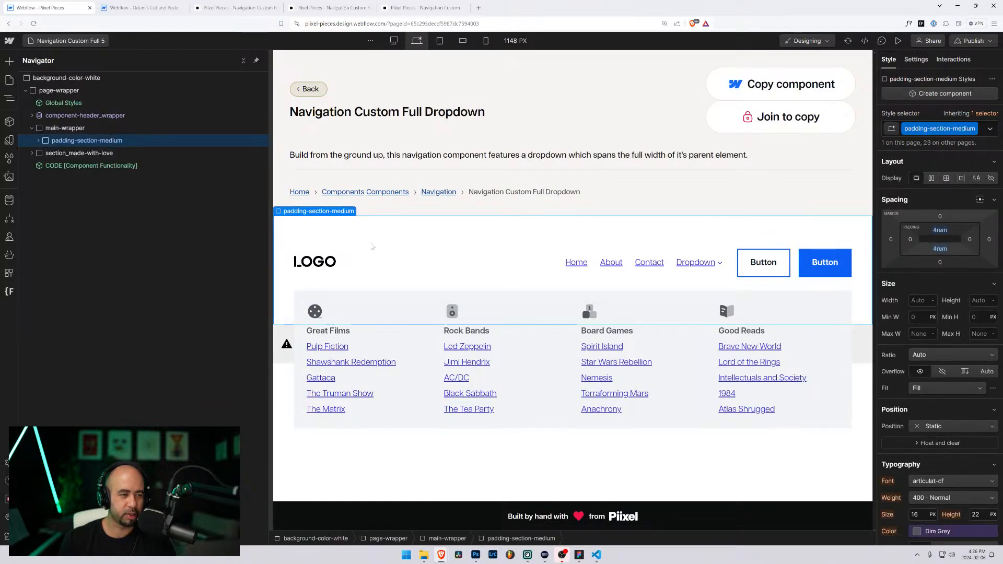
left_click(38, 141)
left_click(43, 153)
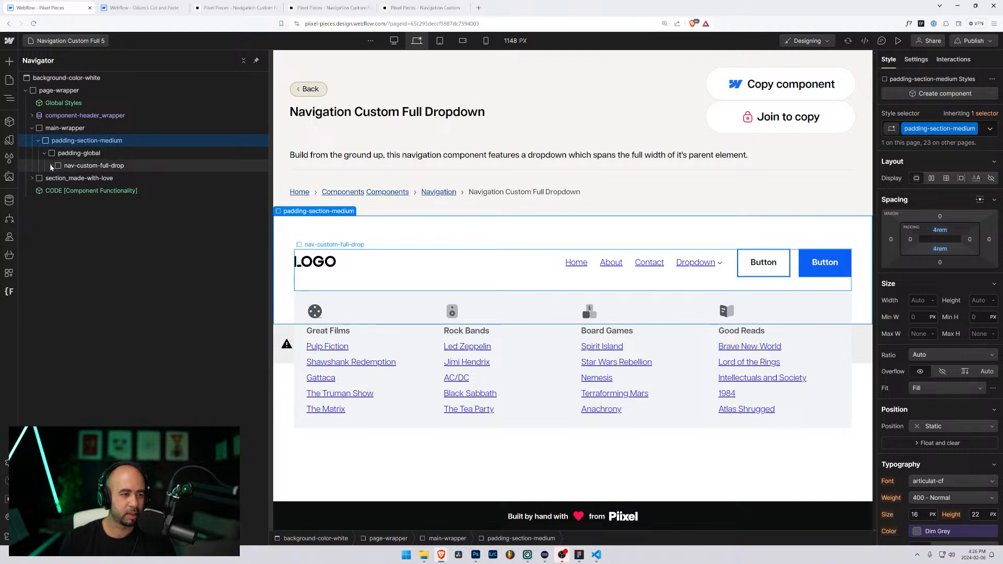
left_click(51, 166)
left_click(51, 165)
left_click(79, 153)
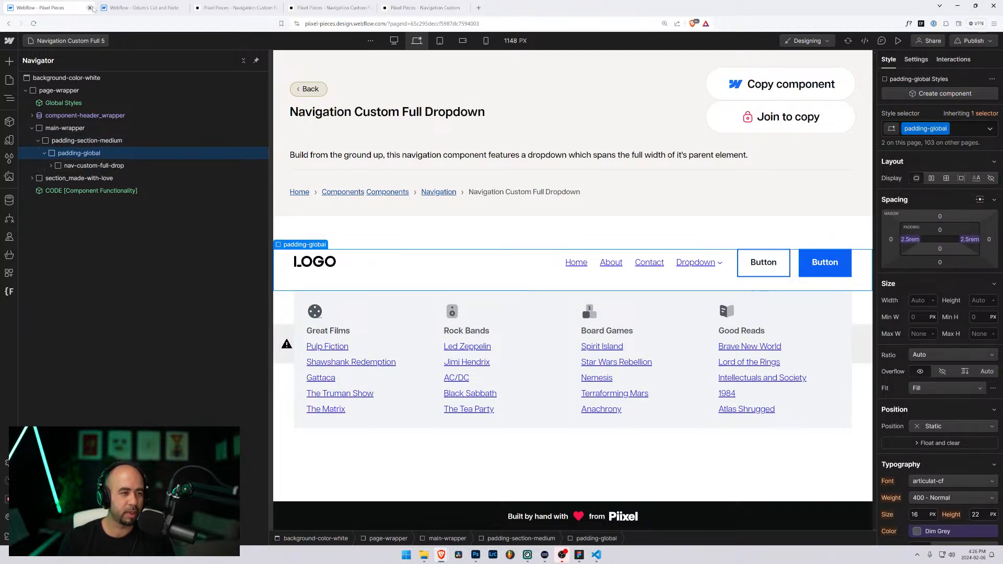
left_click(138, 7)
left_click(50, 99)
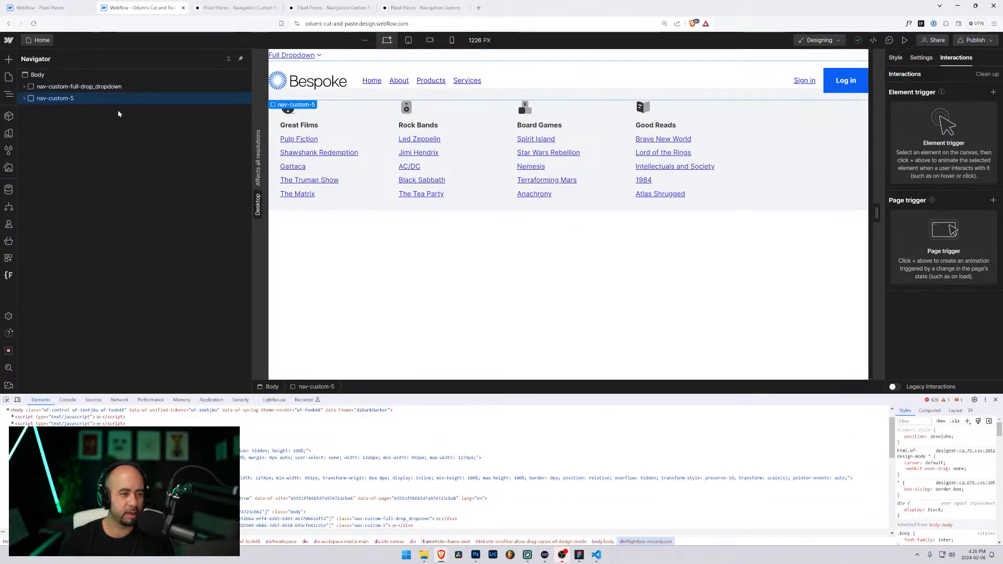
left_click(42, 7)
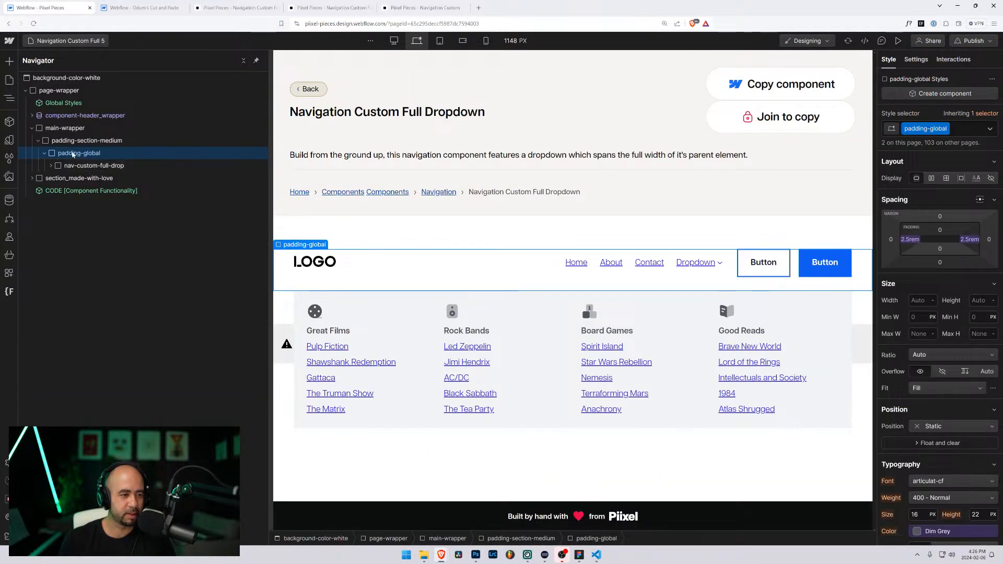
key("ctrl+v")
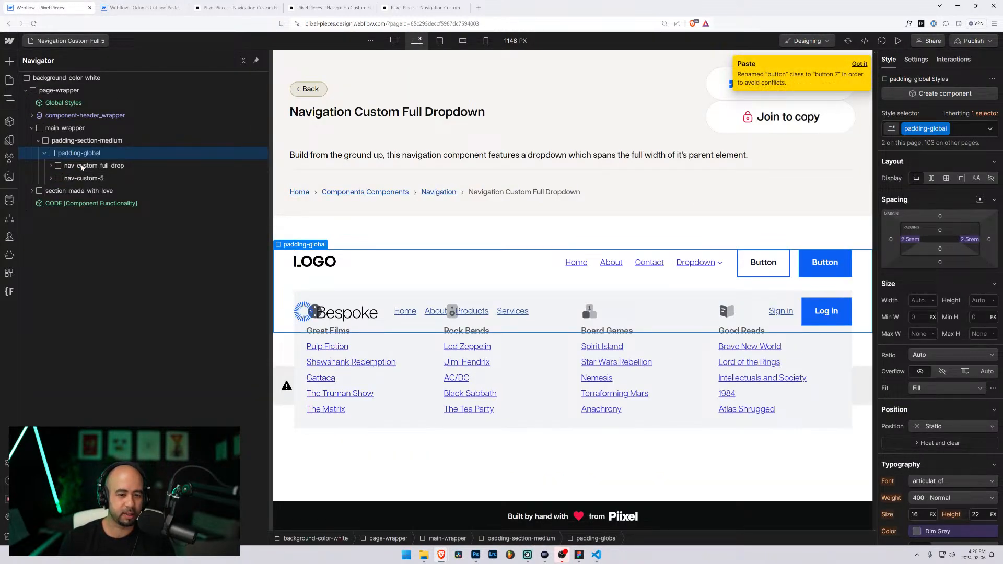
Step: Change the pasted Log in button's class from button 7 to the existing button class
left_click(82, 180)
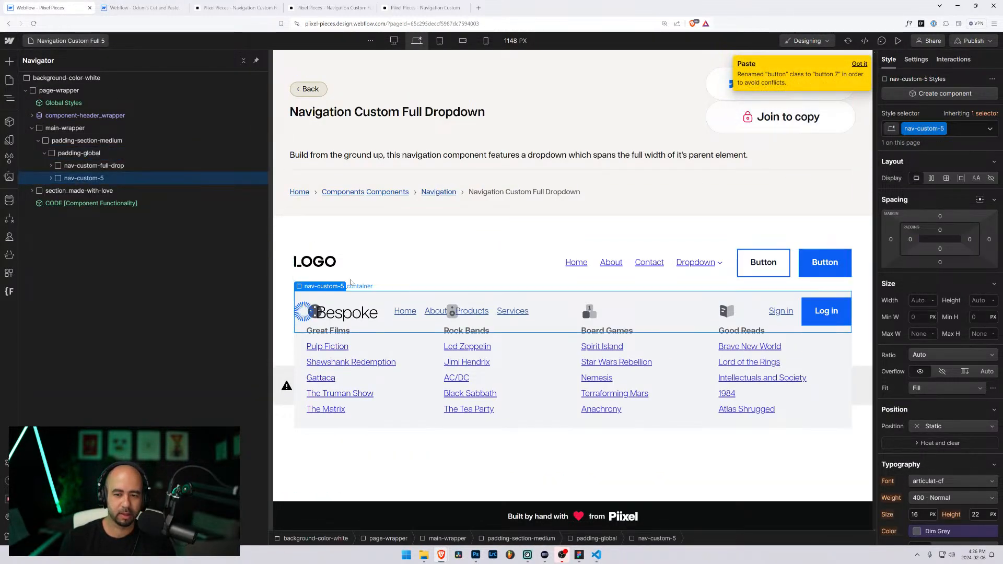
left_click(51, 178)
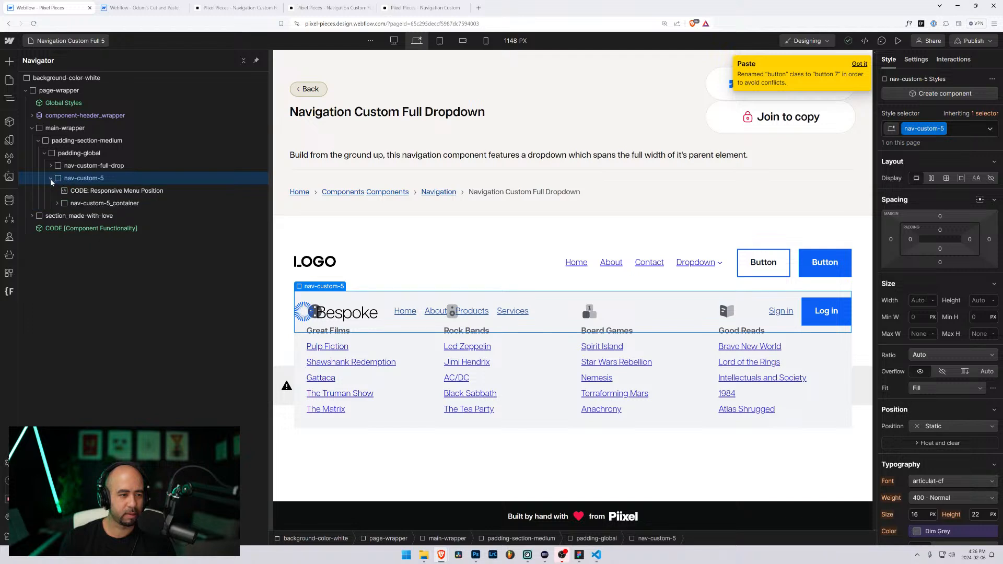
left_click(57, 203)
left_click(63, 229)
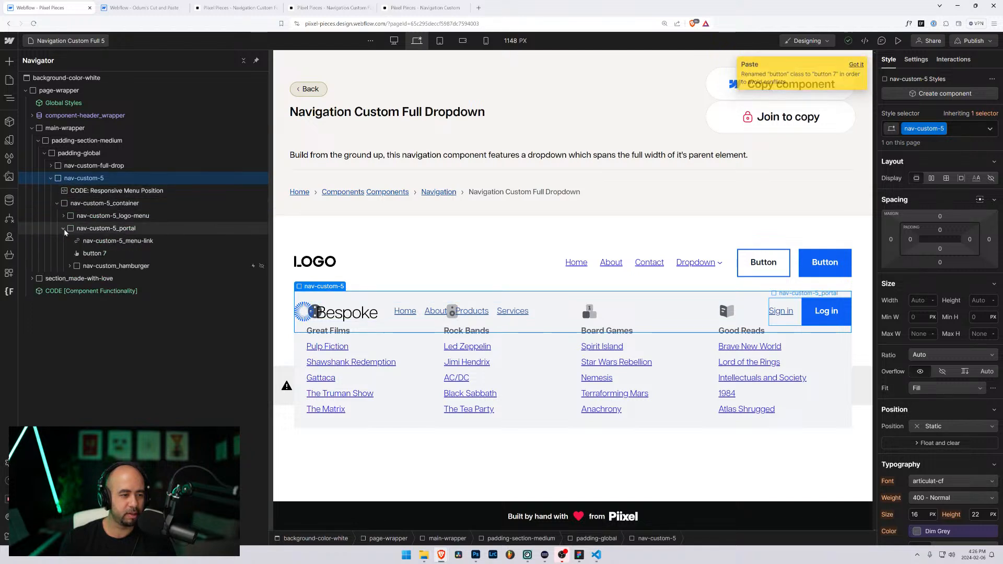
left_click(95, 254)
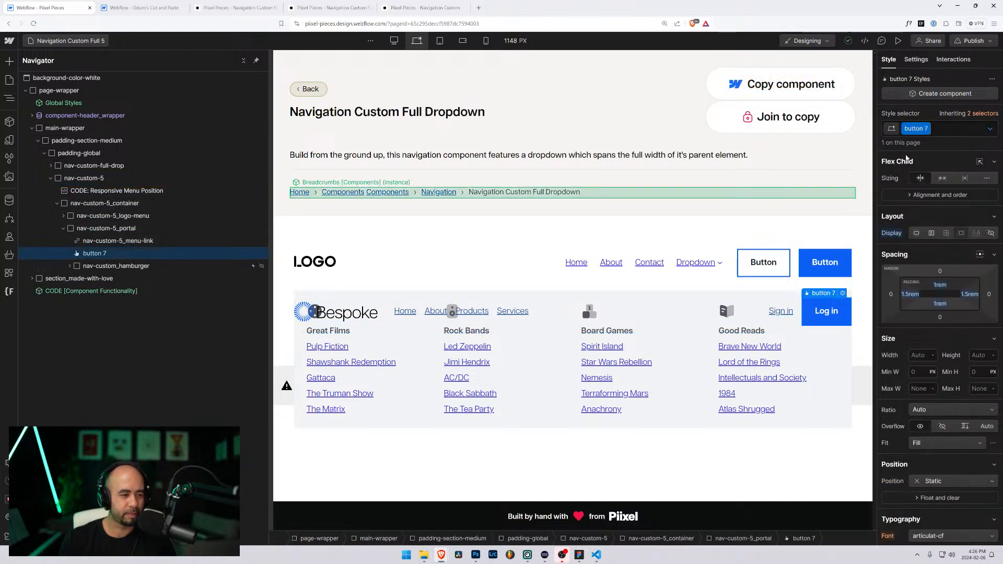
left_click(943, 135)
key("BackSpace")
type("butto")
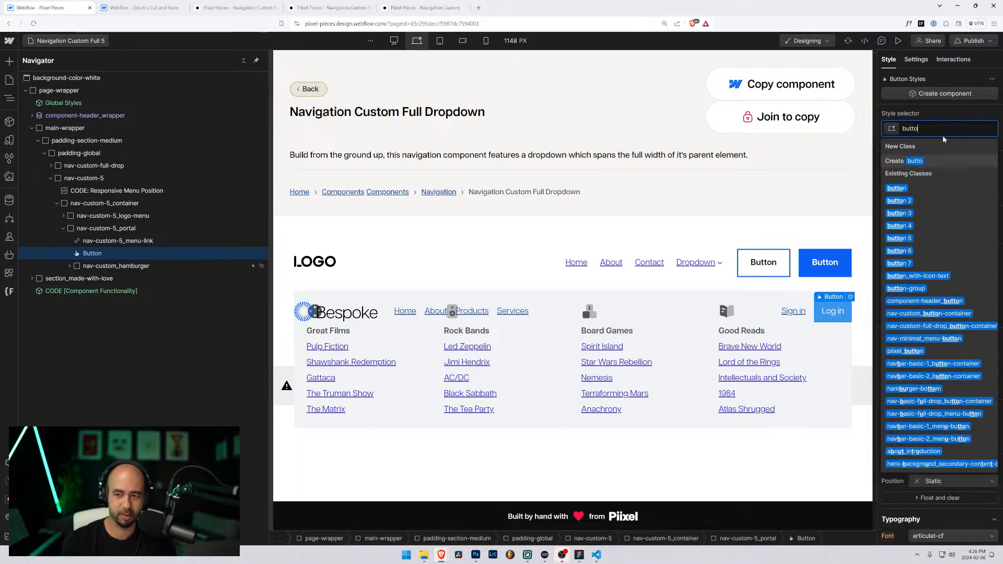
type("n")
key("Return")
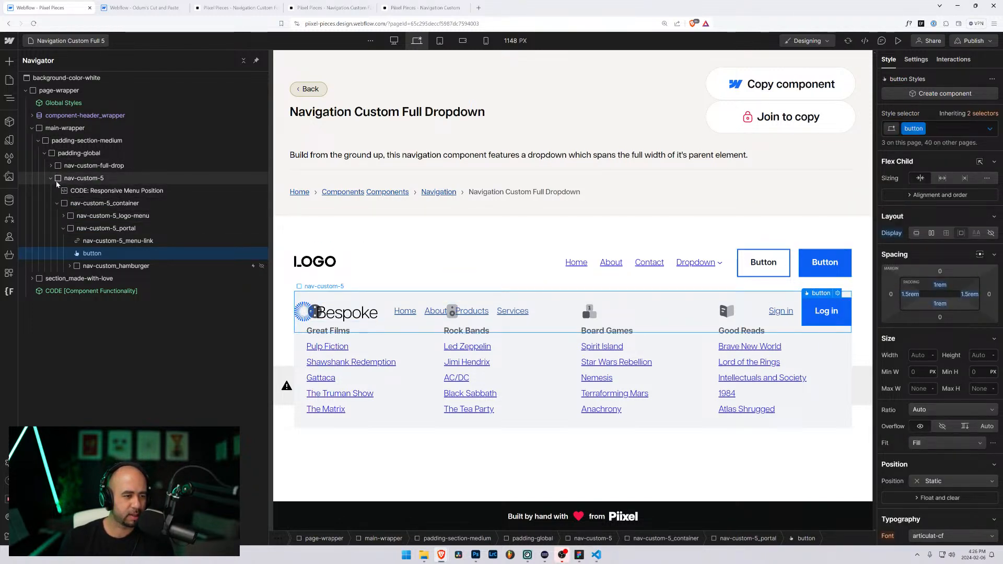
Step: Expand the LOGO navbar's layers down to nav-custom-full-drop_dropdown and inspect its layout
left_click(51, 179)
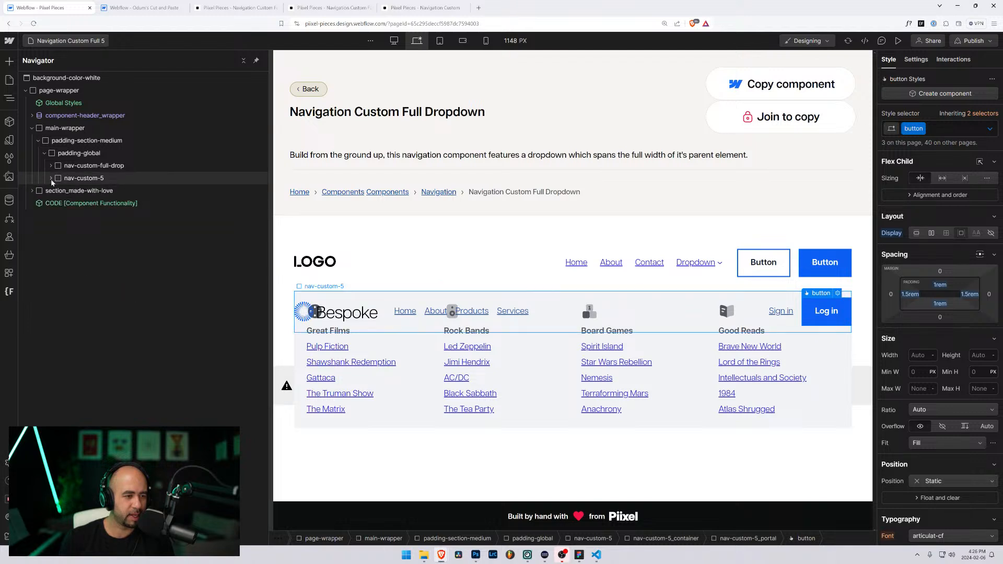
left_click(51, 179)
left_click(50, 166)
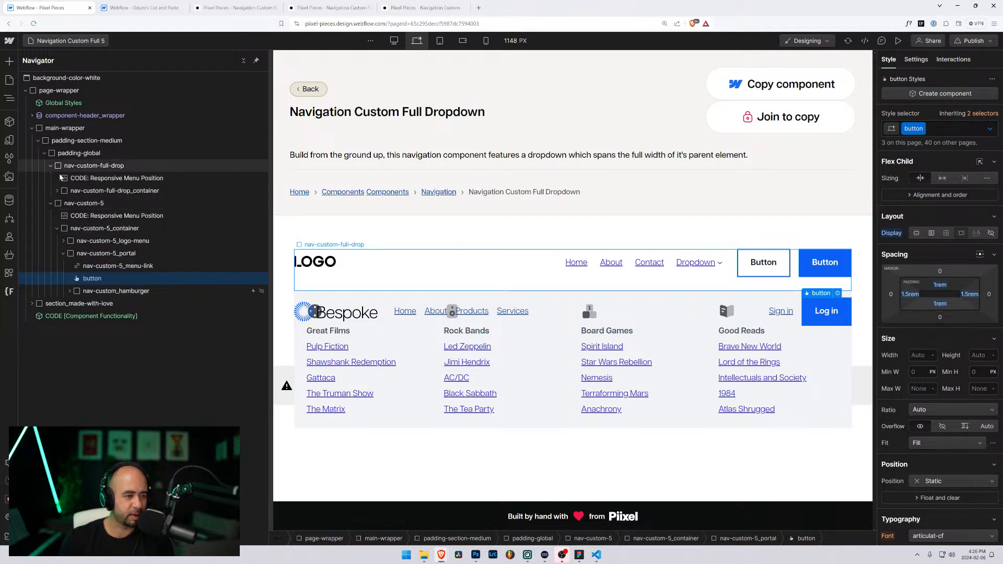
left_click(58, 191)
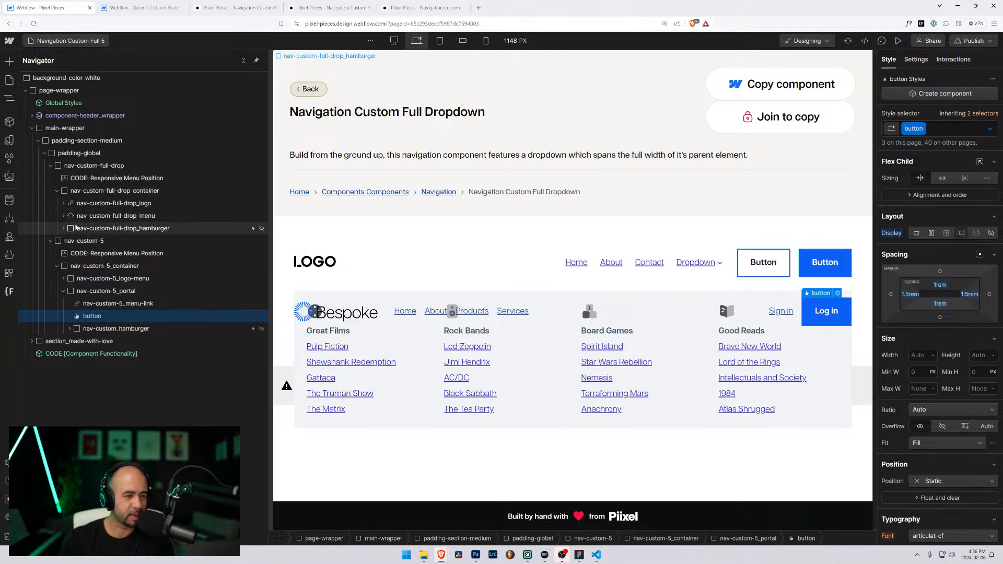
left_click(63, 216)
left_click(69, 228)
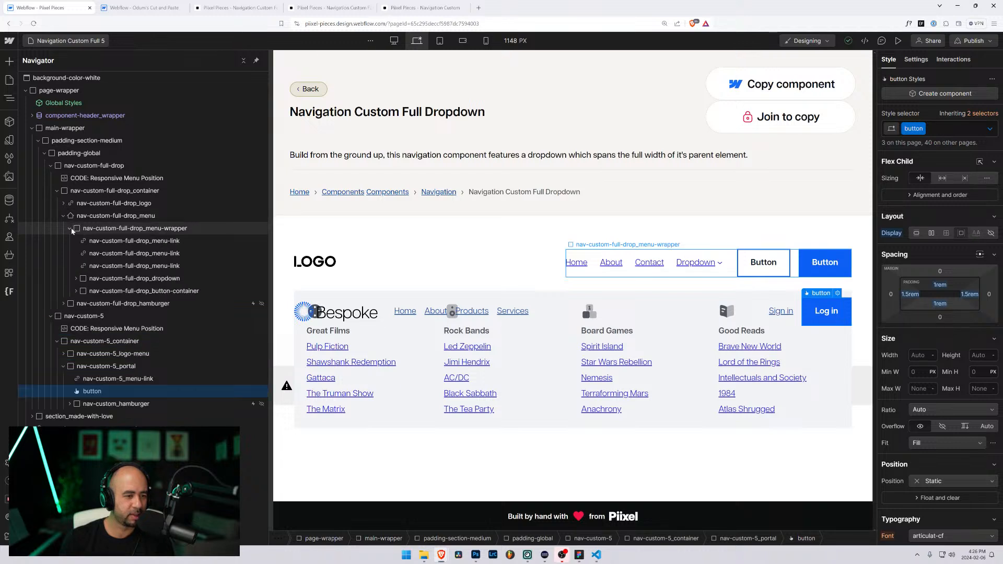
left_click(117, 279)
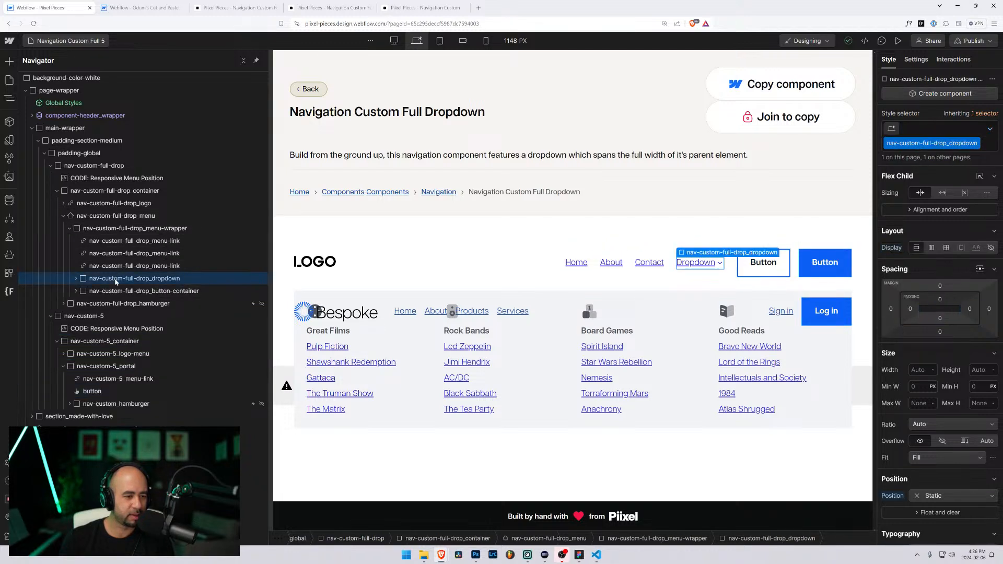
left_click(83, 292)
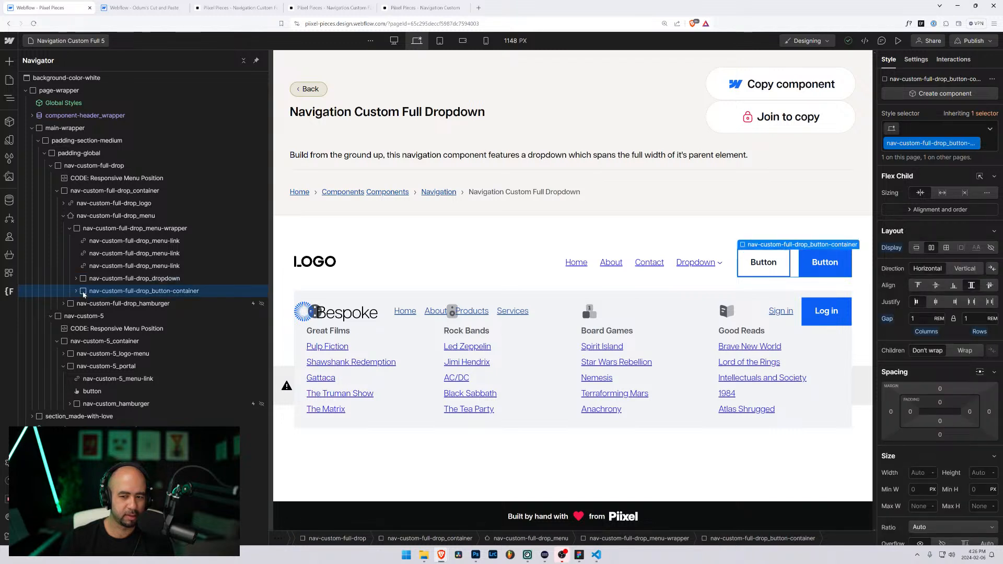
left_click(87, 279)
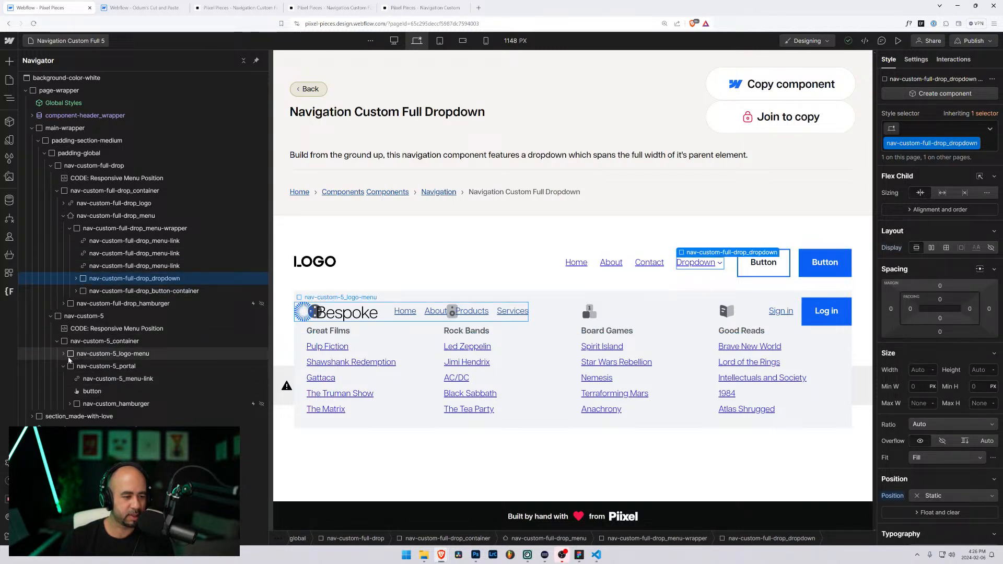
Step: Drag nav-custom-full-drop_dropdown into nav-custom-5_menu, placing it after Services
left_click(64, 354)
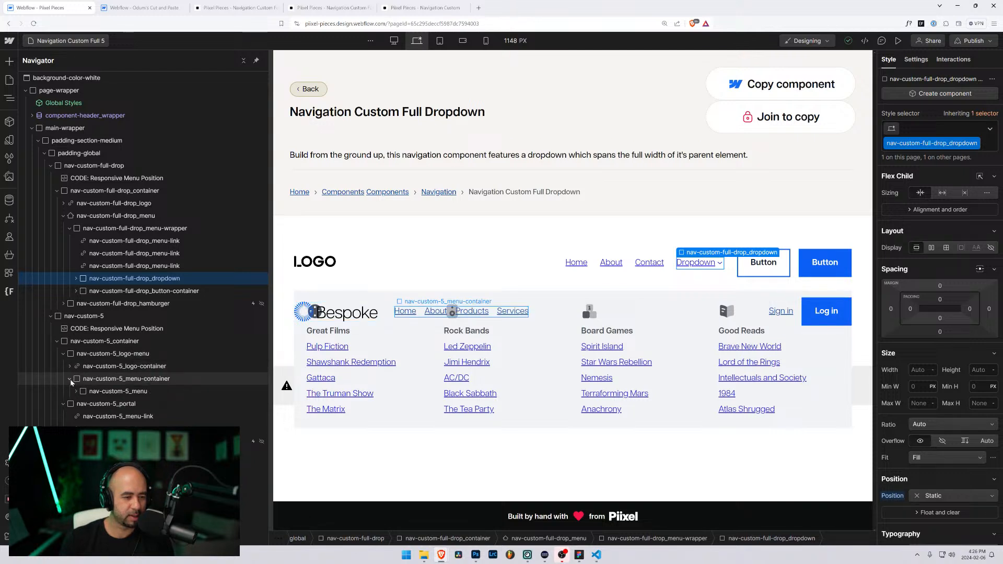
left_click(70, 379)
left_click(81, 392)
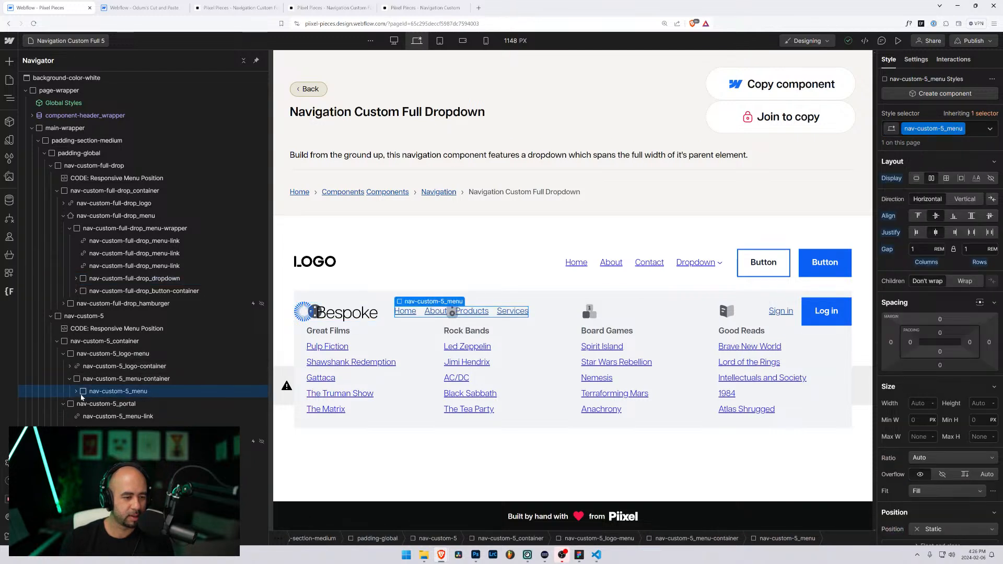
left_click(76, 391)
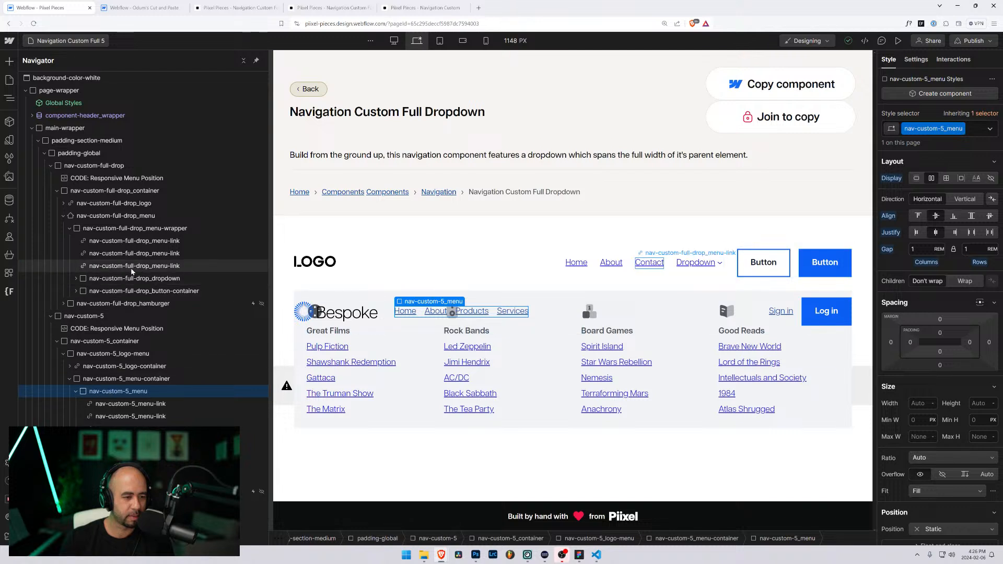
left_click(70, 230)
left_click(72, 230)
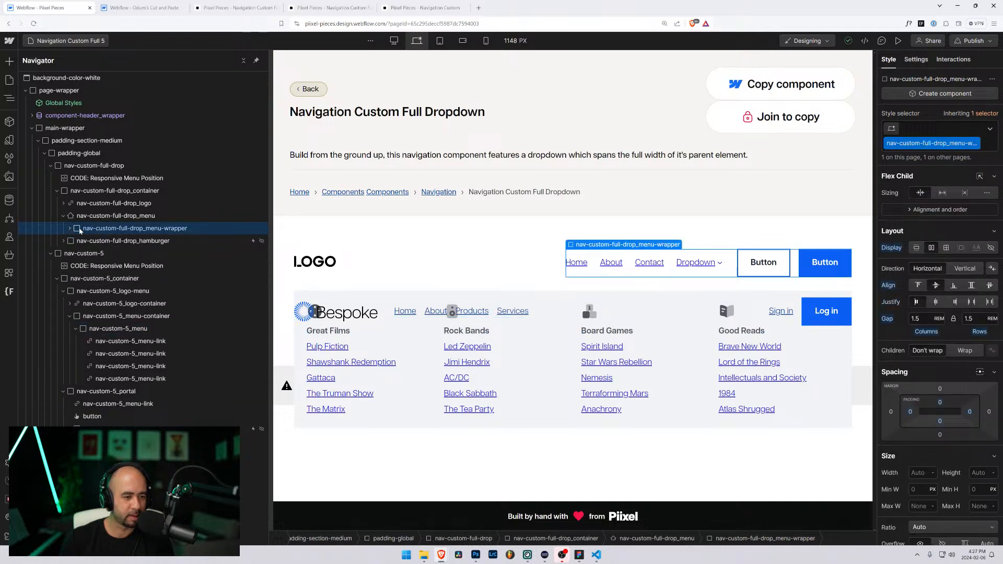
left_click(69, 230)
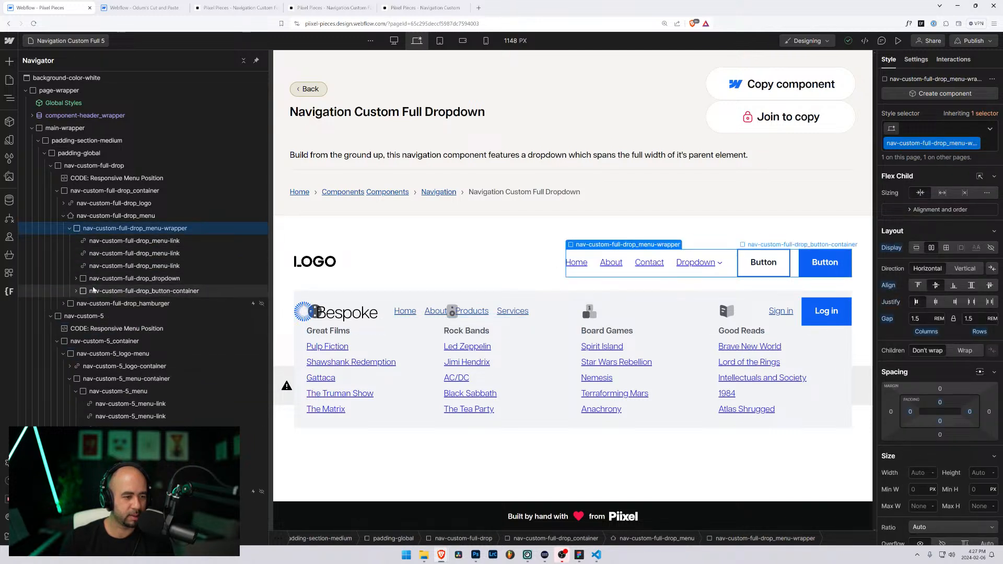
left_click(94, 281)
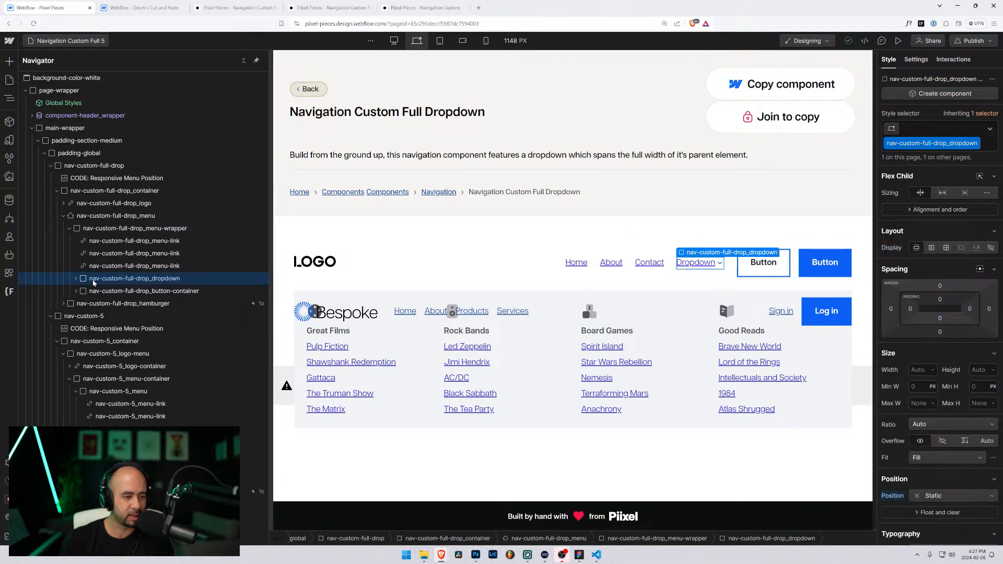
left_click_drag(86, 282, 89, 402)
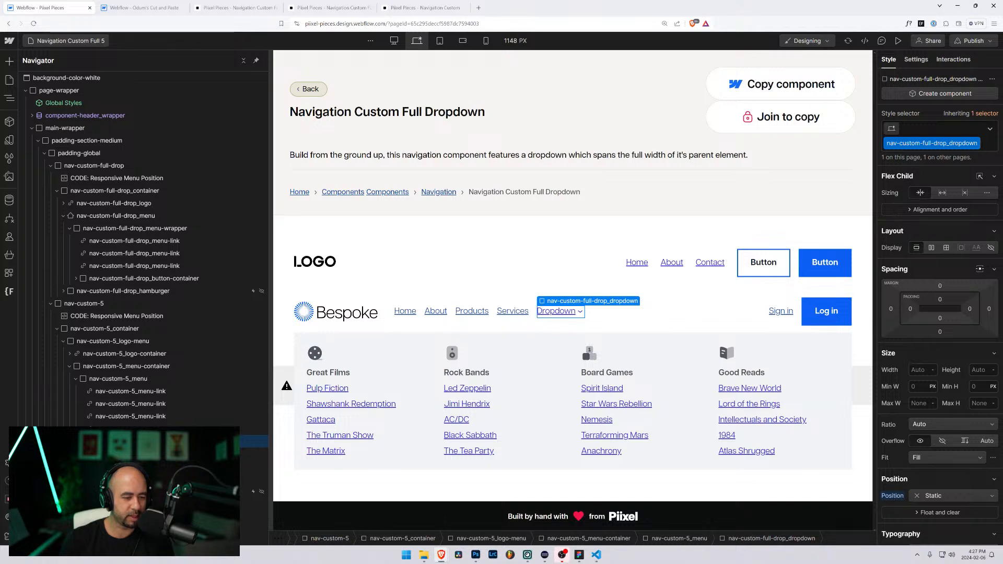
Step: Delete the old nav-custom-full-drop LOGO navbar
left_click(51, 165)
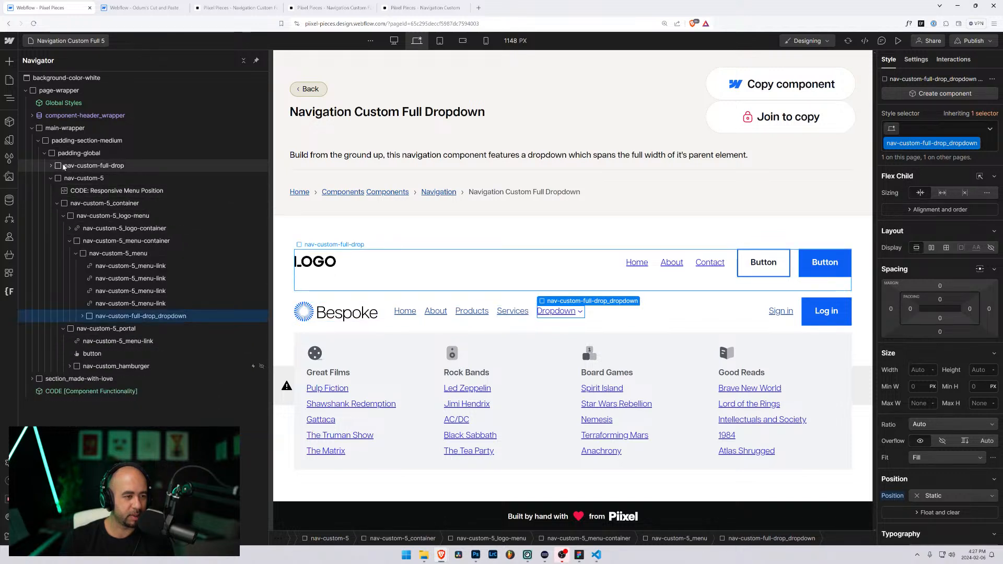
left_click(68, 166)
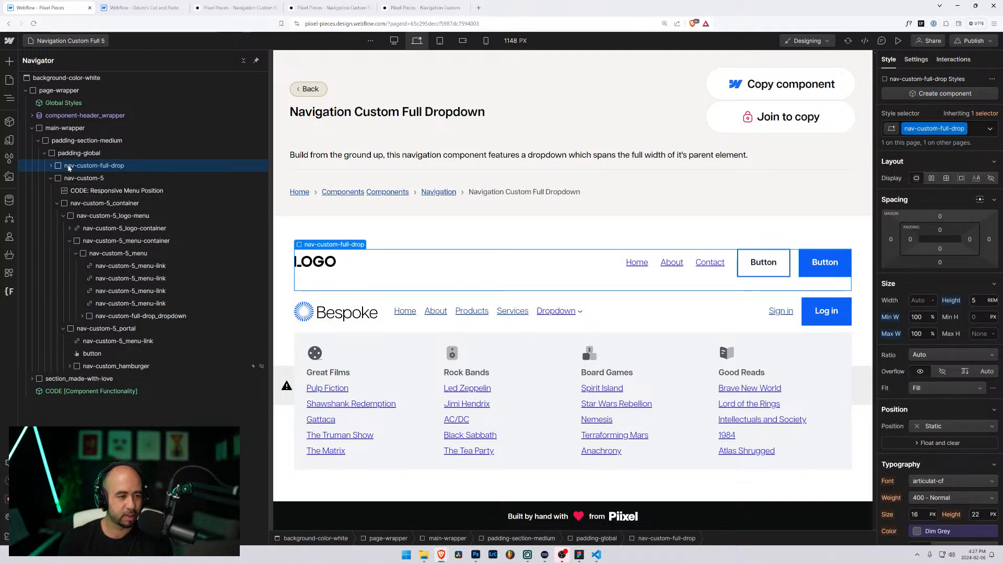
key("Delete")
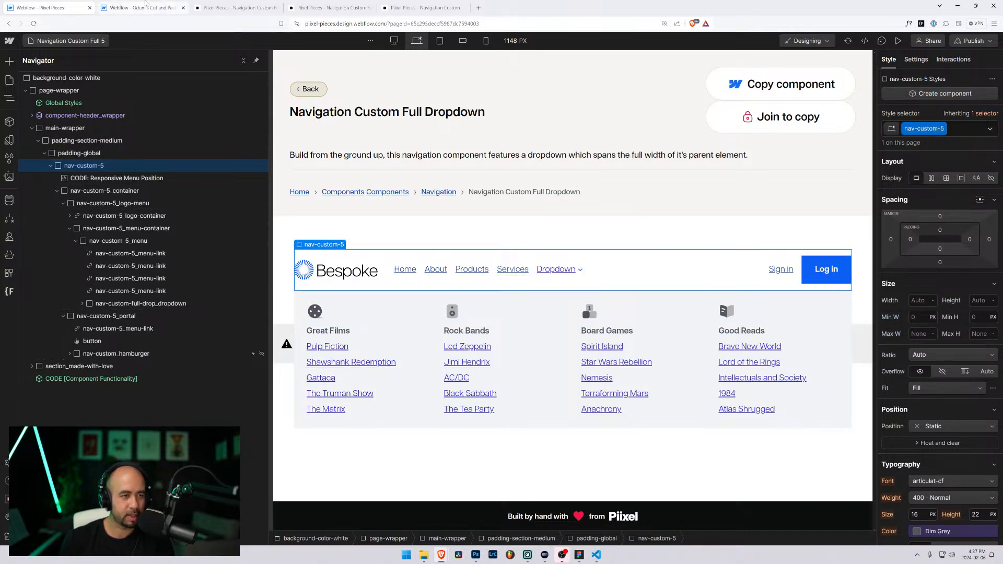
Step: Check the CODE: Responsive Menu Position embed's code, then preview the page
left_click(139, 8)
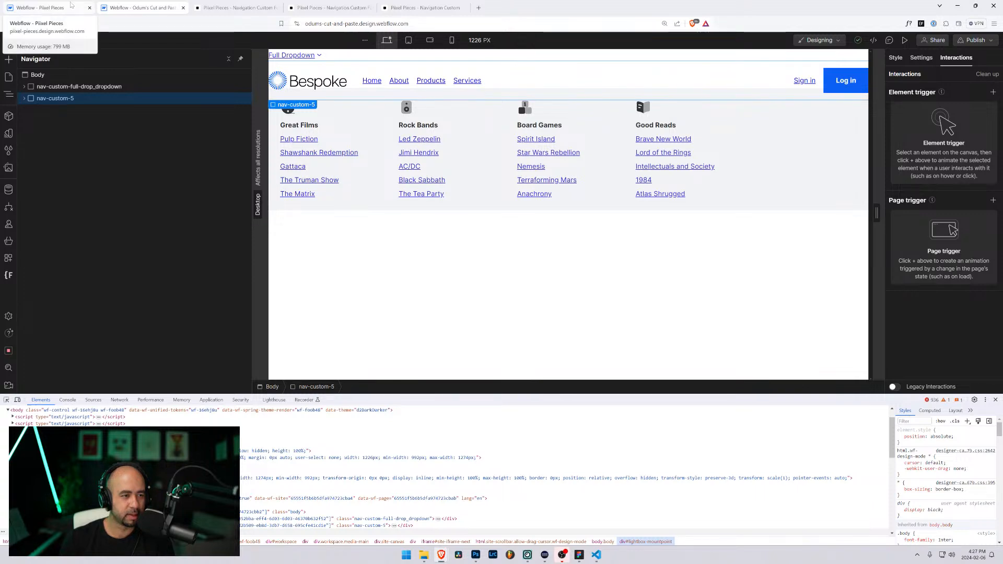
left_click(72, 6)
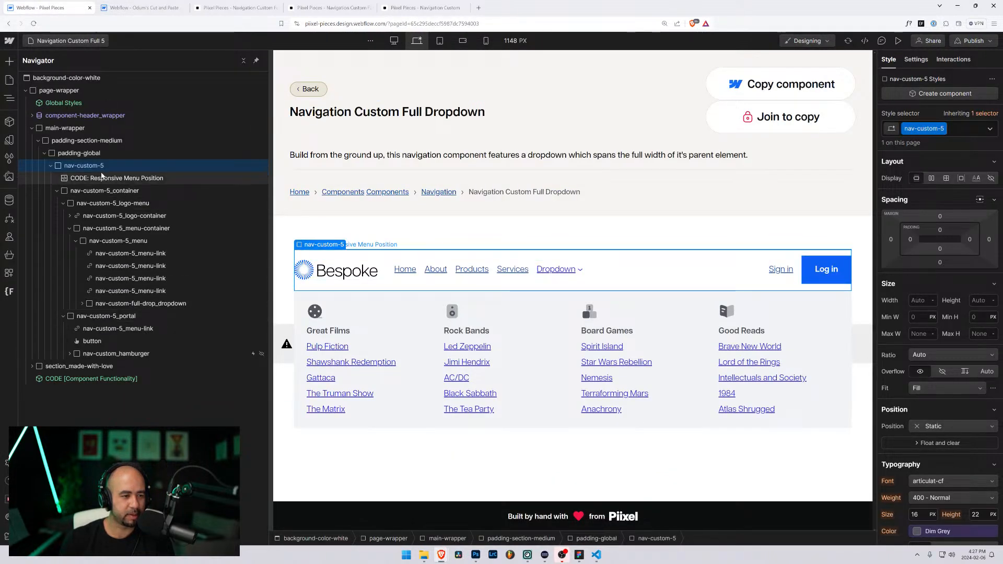
left_click(104, 178)
key("Return")
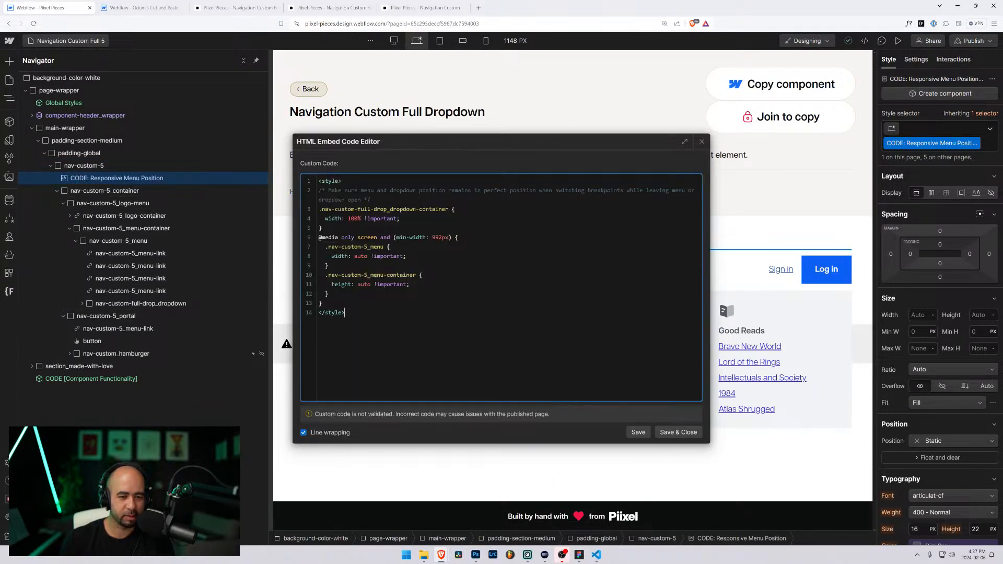
left_click(702, 142)
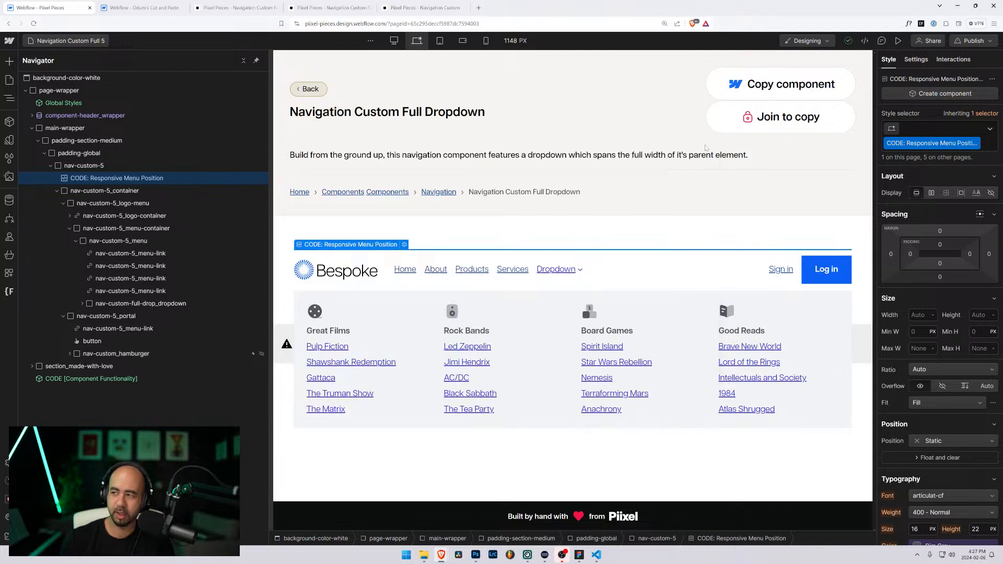
left_click(898, 41)
Step: Test the Dropdown mega-menu and hamburger menu at desktop and mobile widths, then exit preview
left_click(483, 270)
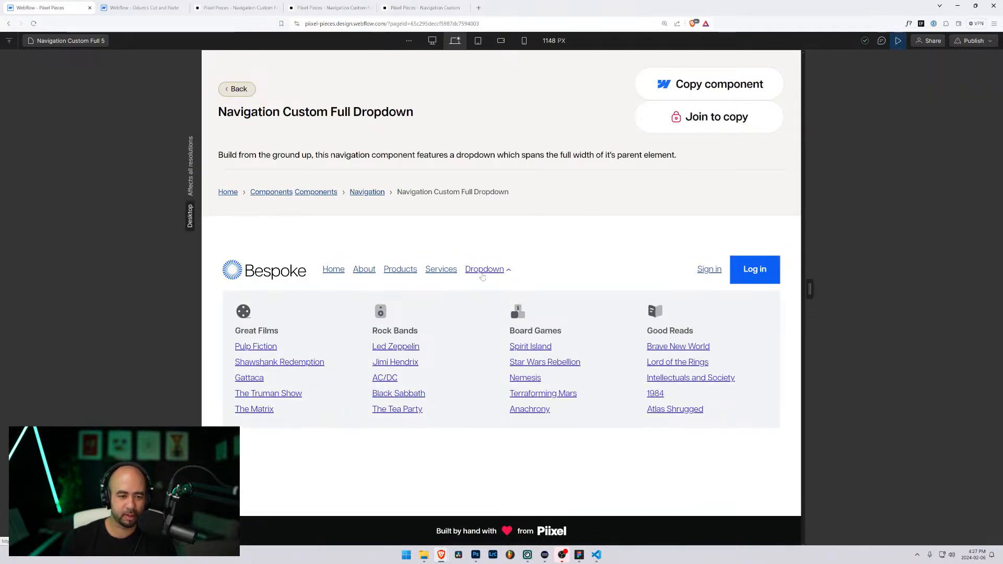
left_click_drag(809, 289, 701, 293)
left_click(665, 334)
scroll(653, 292, "down", 3)
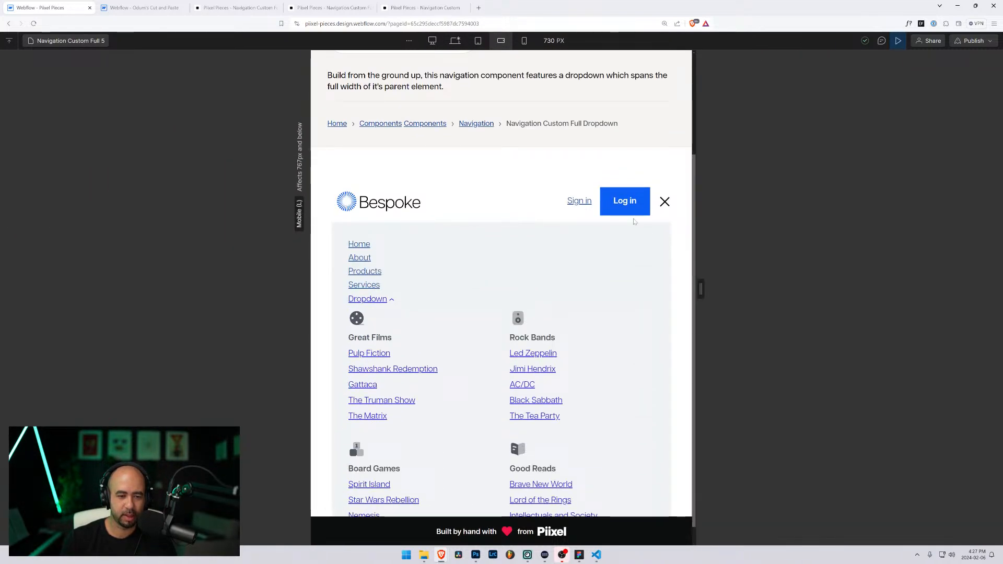
scroll(673, 253, "down", 1)
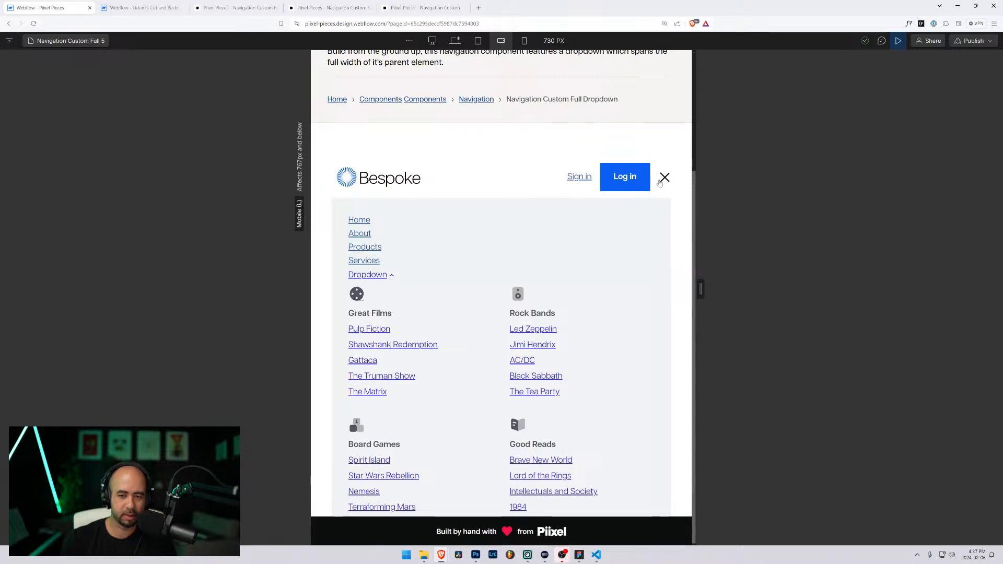
left_click_drag(700, 289, 731, 317)
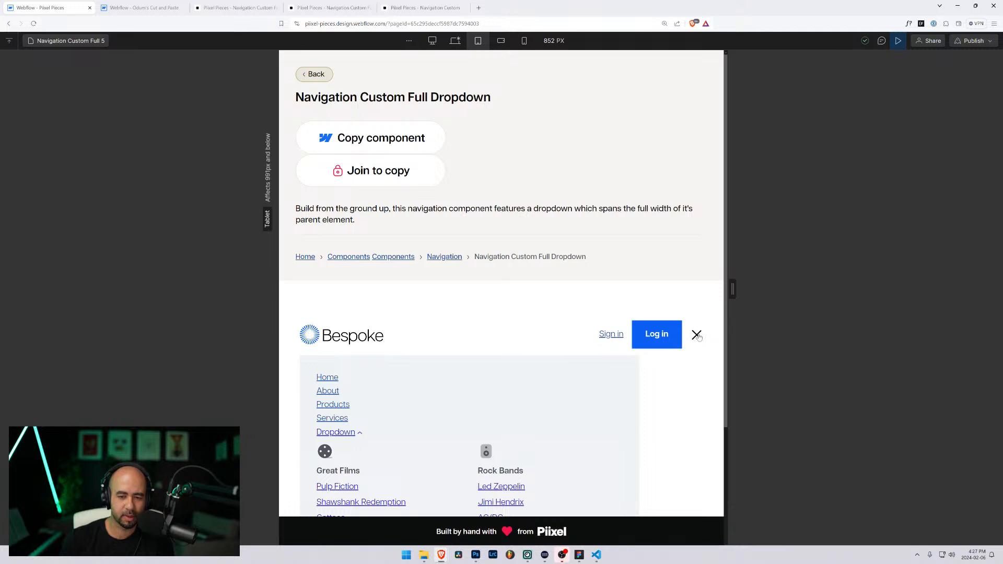
left_click(695, 337)
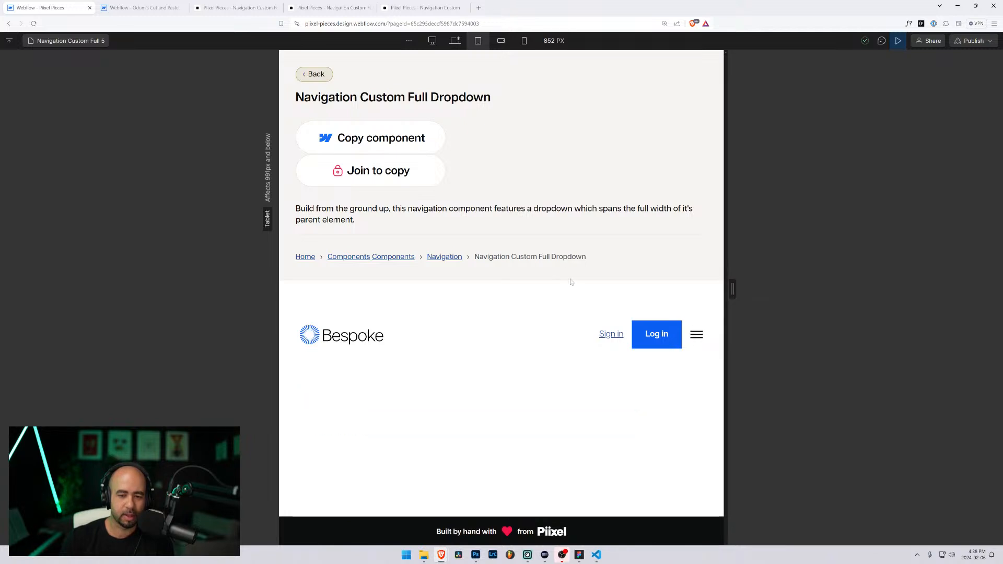
left_click(898, 41)
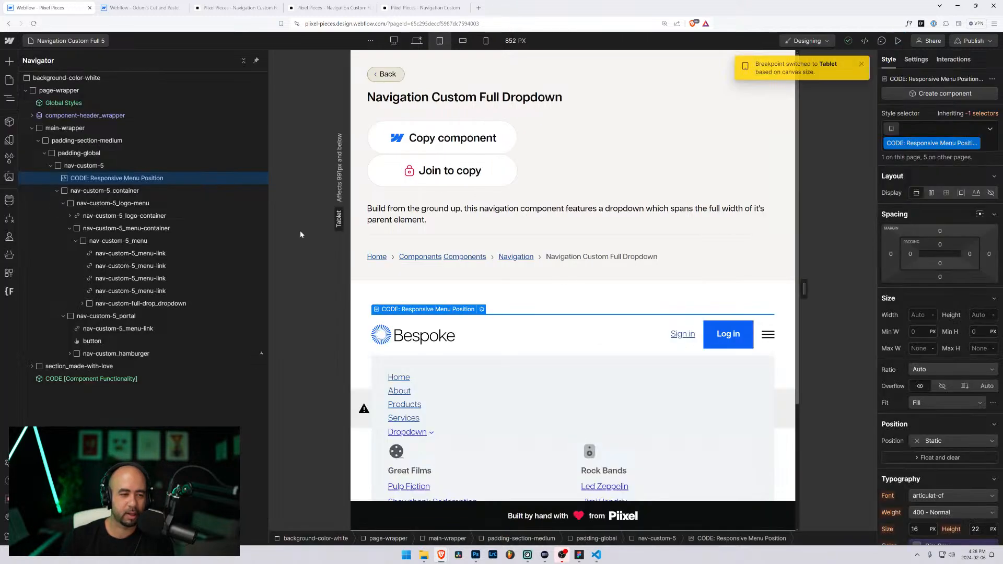
Step: At the Desktop breakpoint, open the Responsive Menu Position embed's CSS and compare the Great Films dropdown
left_click(416, 41)
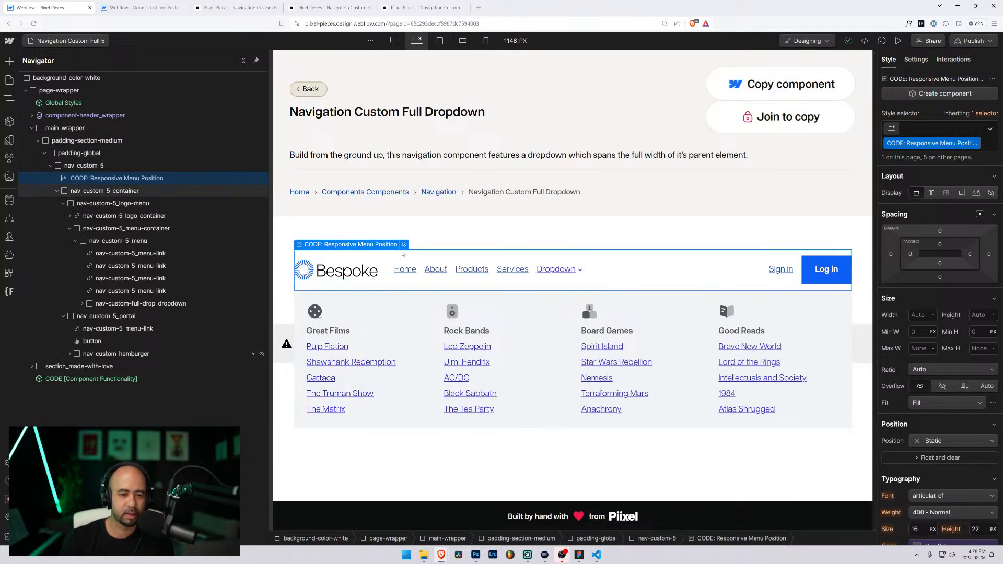
double_click(317, 286)
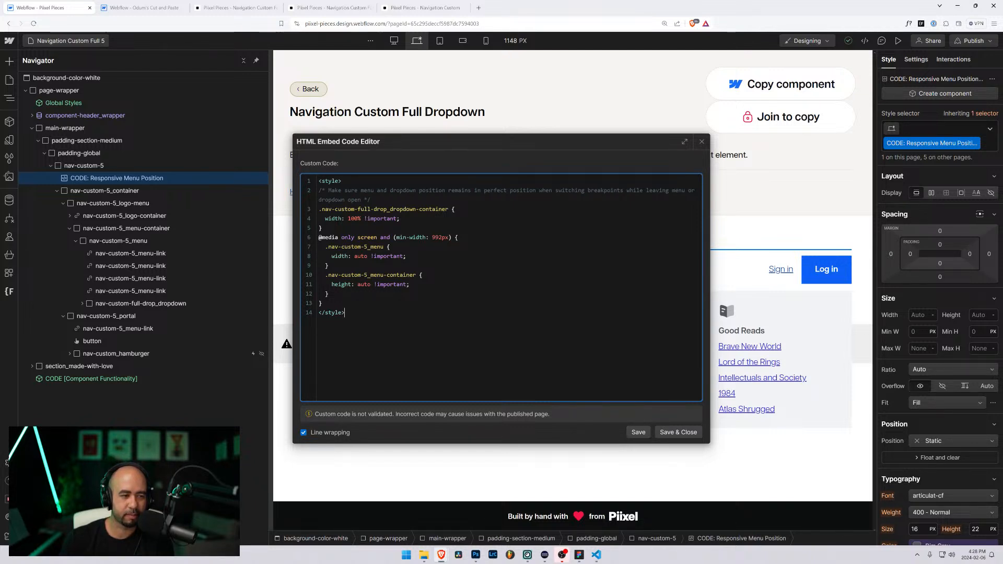
left_click(107, 8)
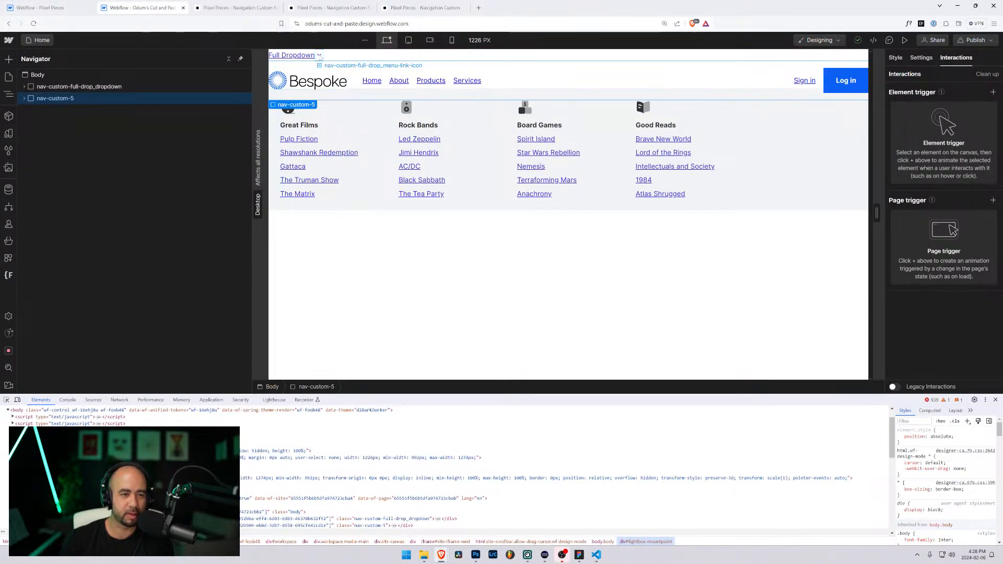
left_click(324, 130)
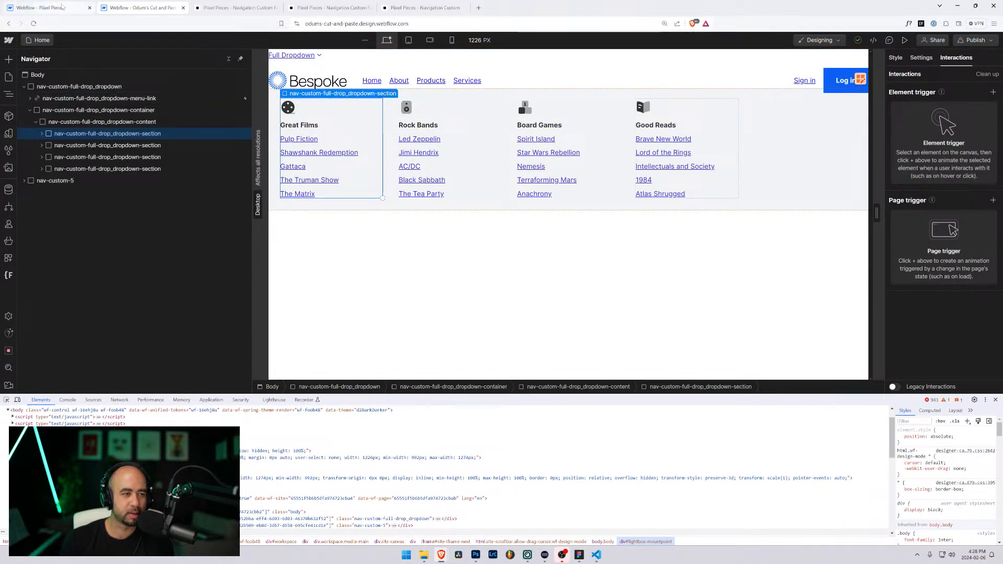
left_click(61, 7)
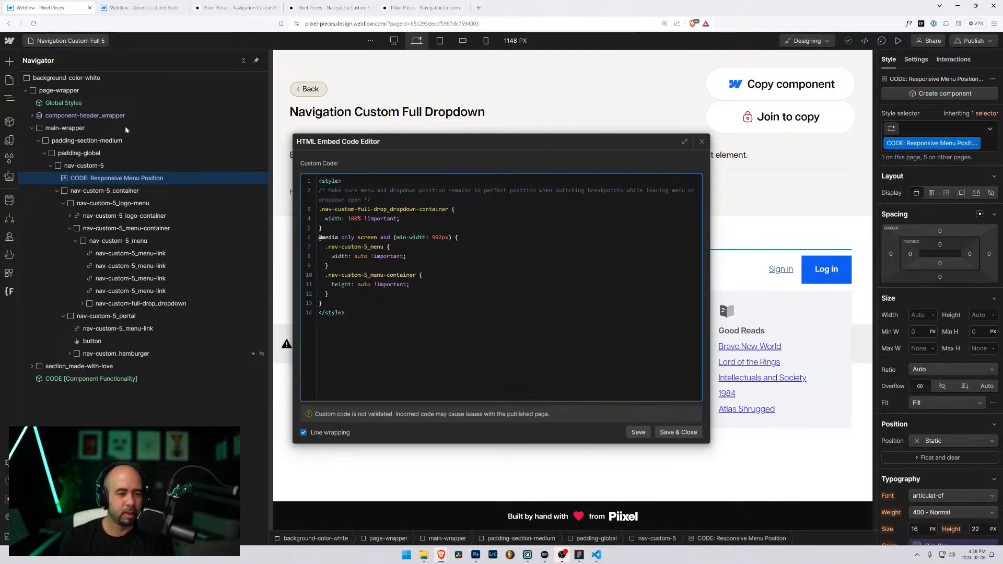
Step: On Navigation Custom 4, open the Responsive Menu Position embed and copy its menu-container CSS
left_click(66, 40)
left_click(66, 40)
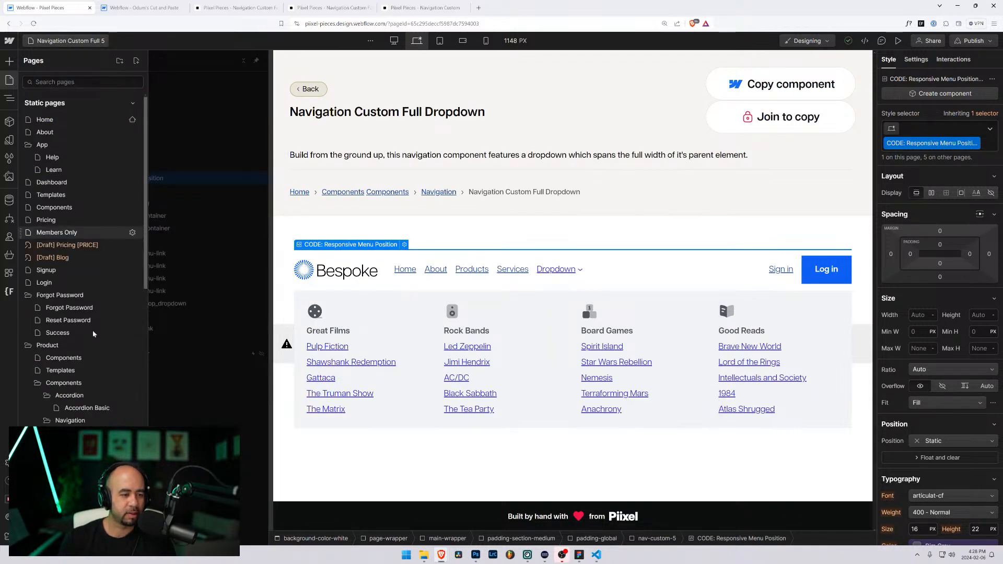
left_click(107, 390)
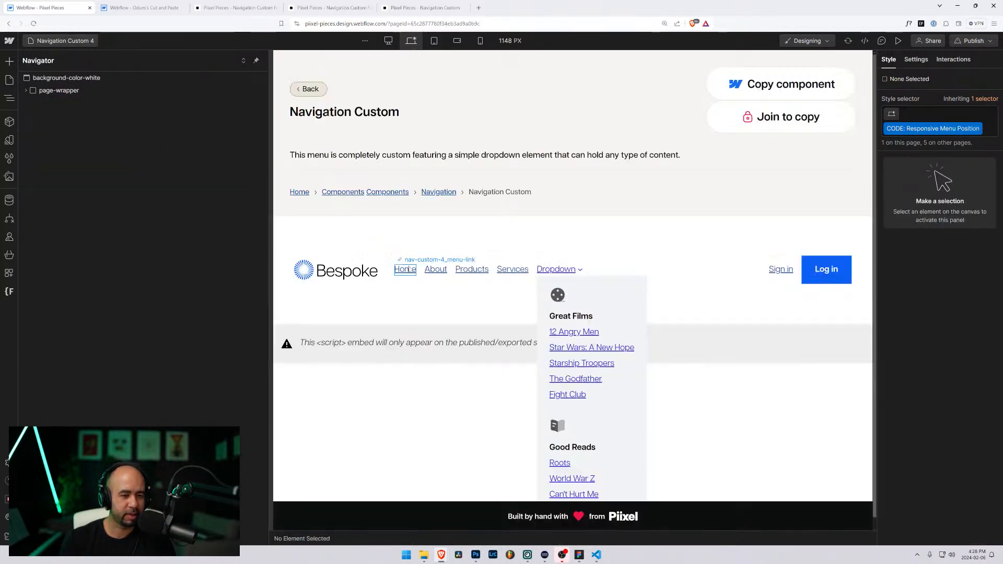
left_click(387, 269)
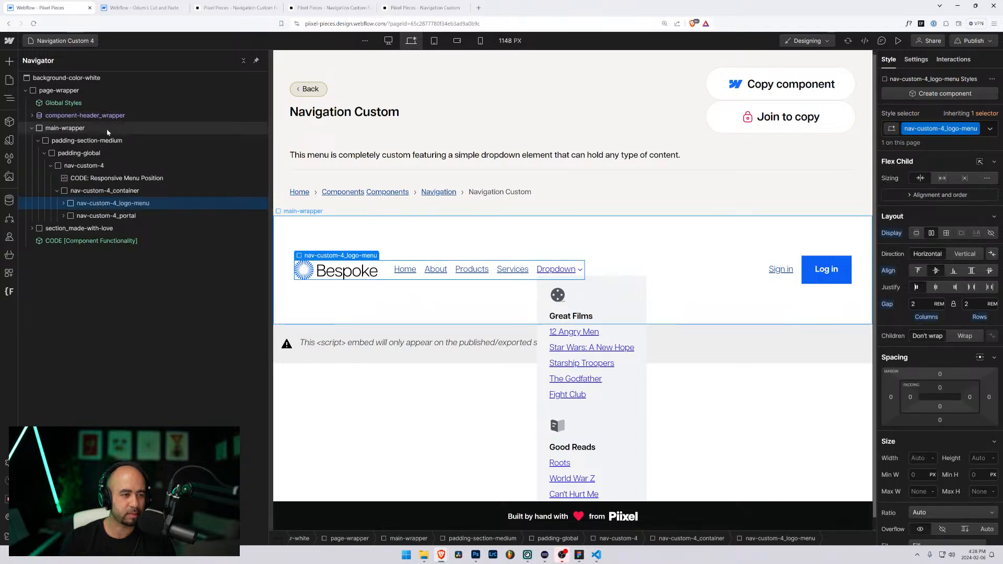
left_click(401, 249)
left_click(403, 245)
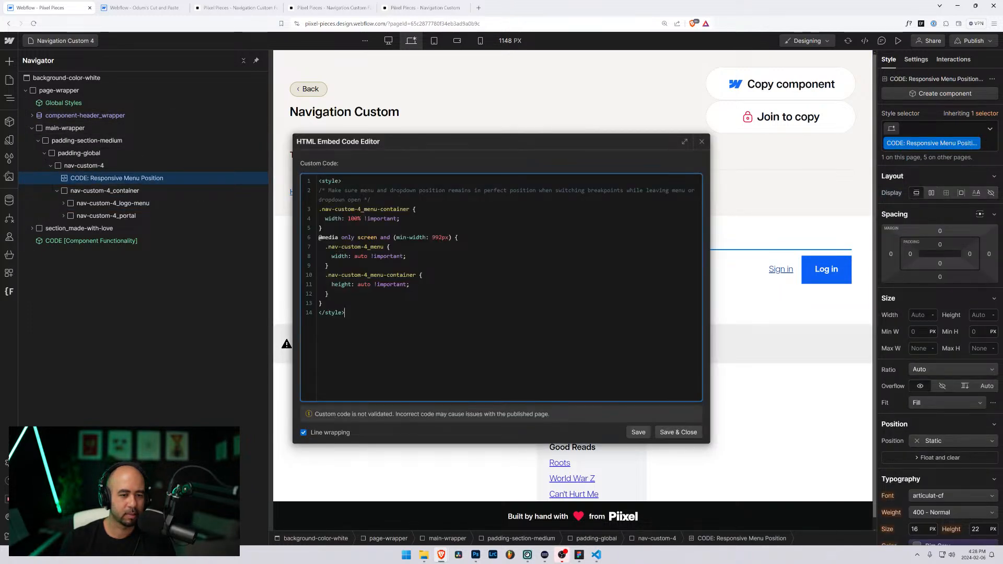
left_click_drag(391, 209, 317, 213)
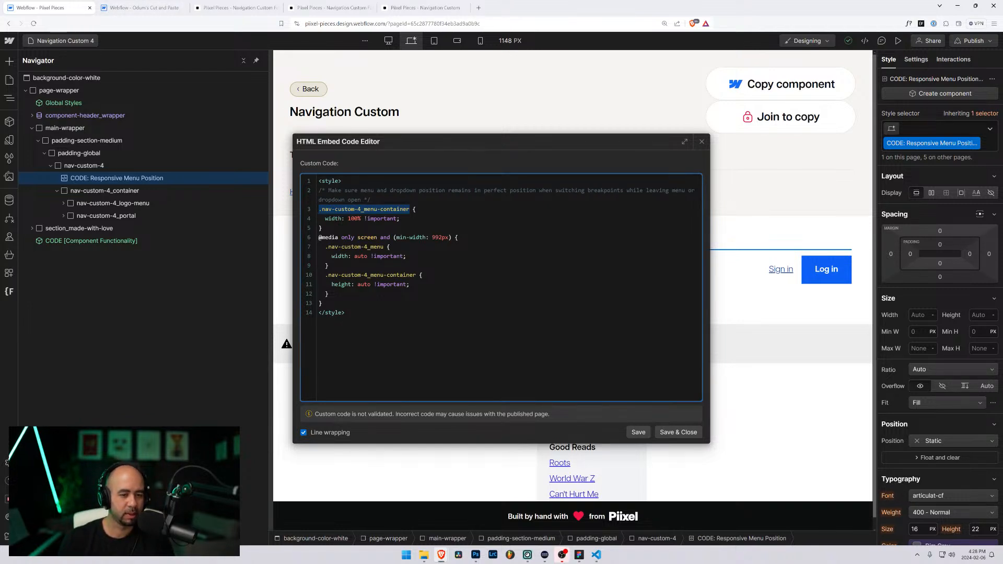
key("ctrl+a")
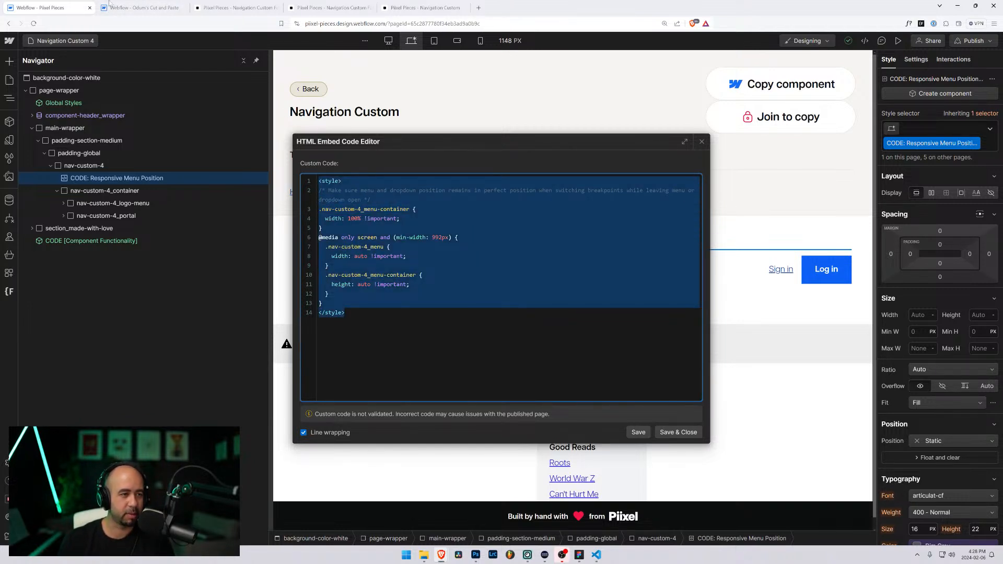
Step: Compare with the other project's Bespoke dropdown, then close the embed editor and show the pages list
left_click(109, 5)
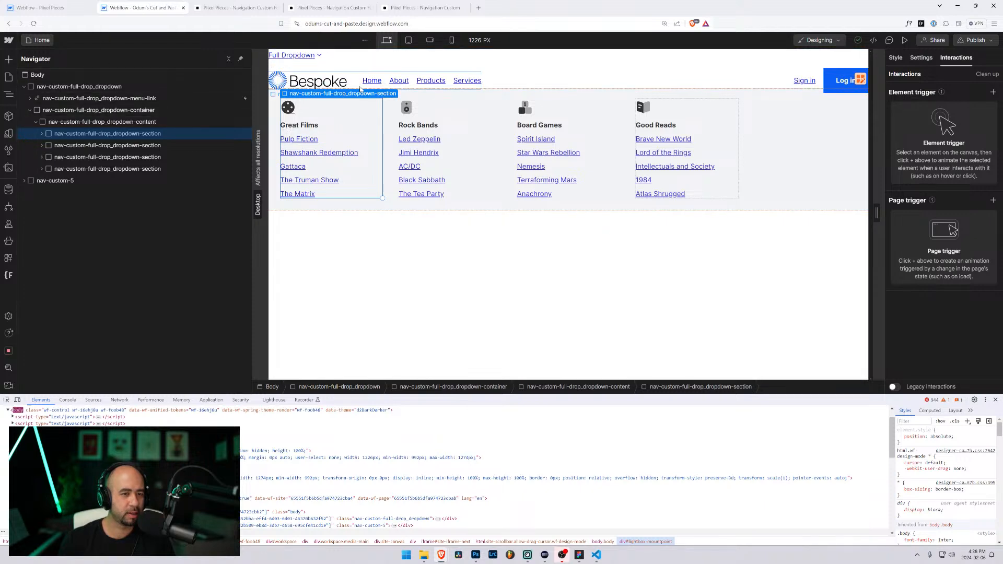
left_click(11, 6)
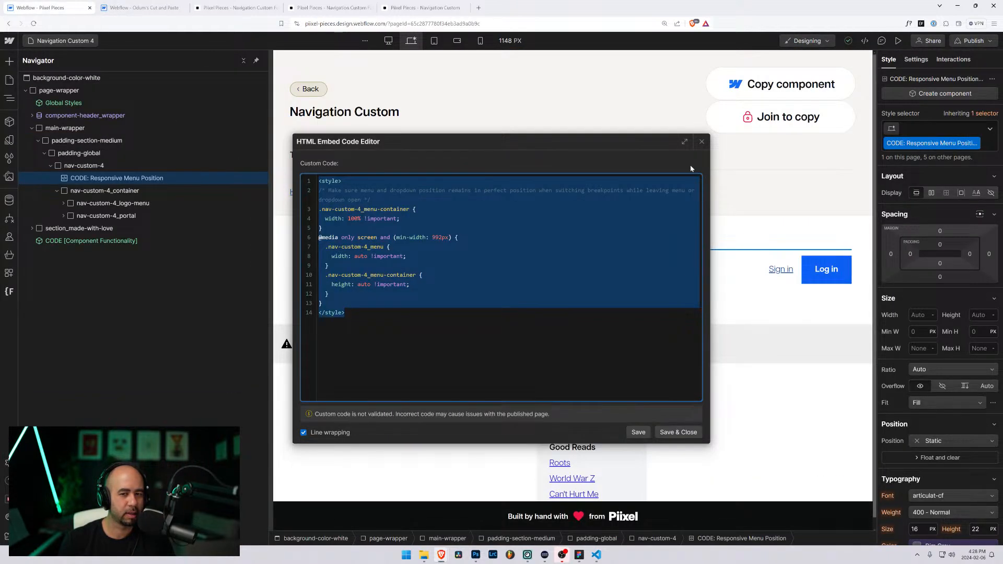
key("Escape")
left_click(9, 79)
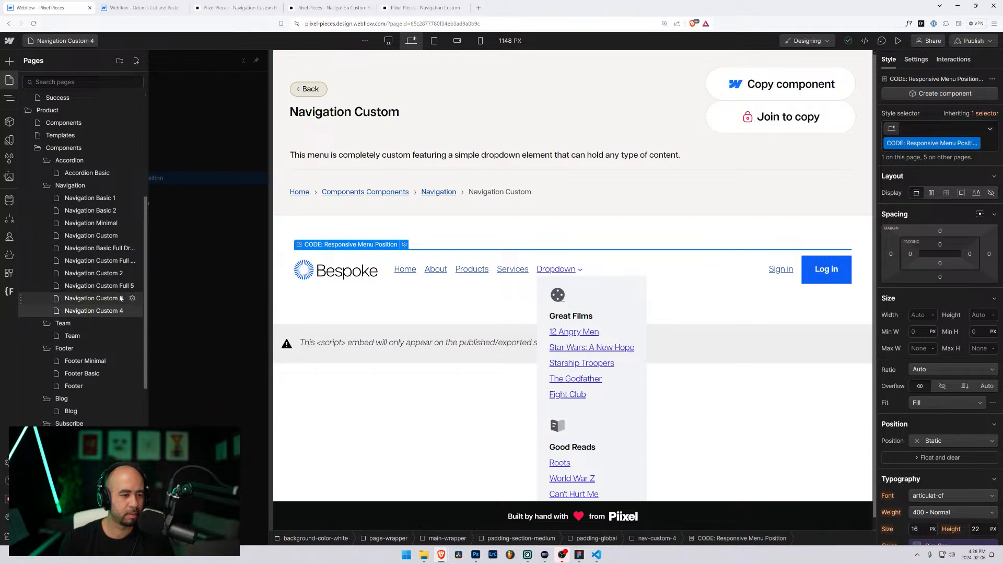
Step: On Navigation Custom Full 5, paste the Navigation Custom 4 style block into the Responsive Menu Position embed
left_click(118, 286)
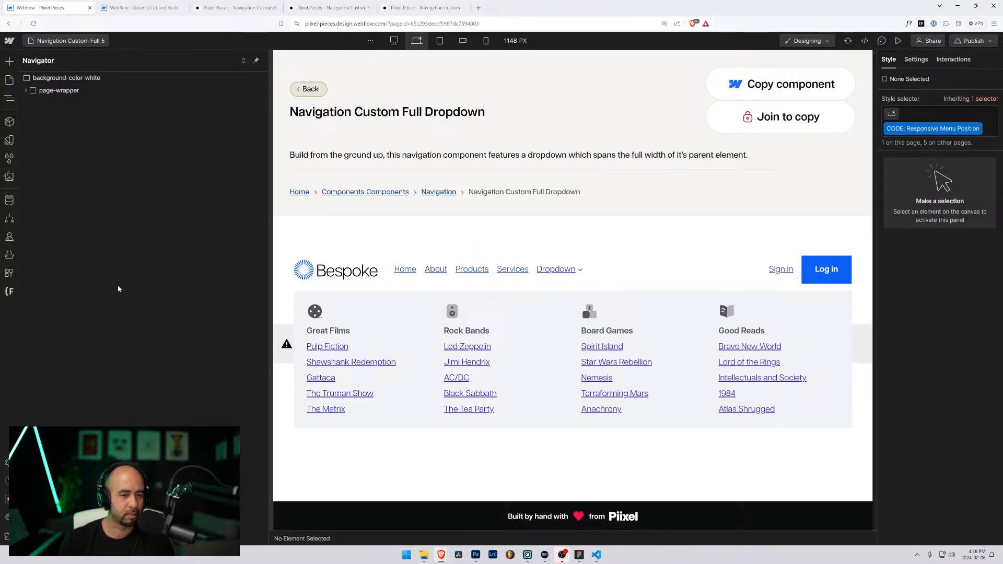
left_click(26, 91)
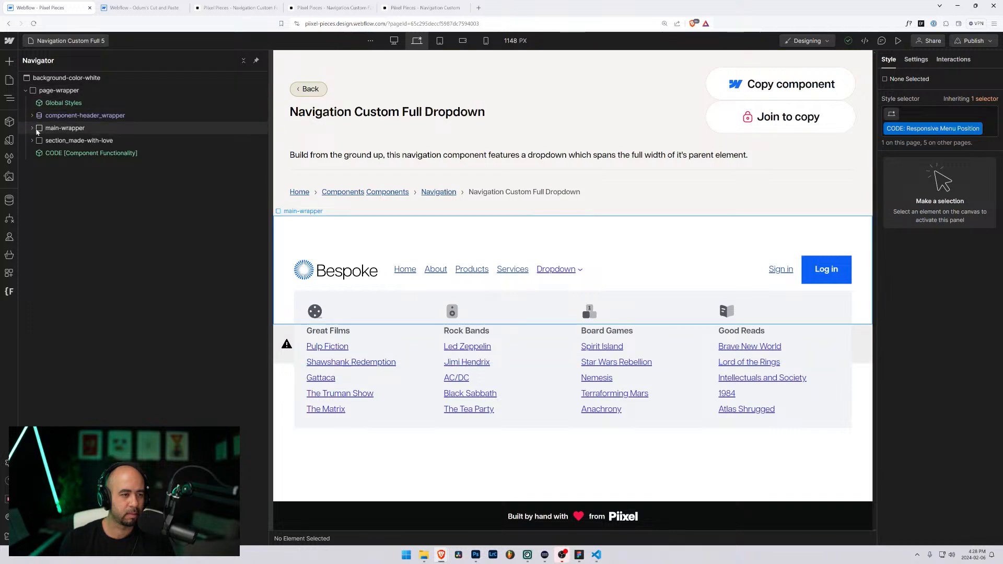
left_click(363, 247)
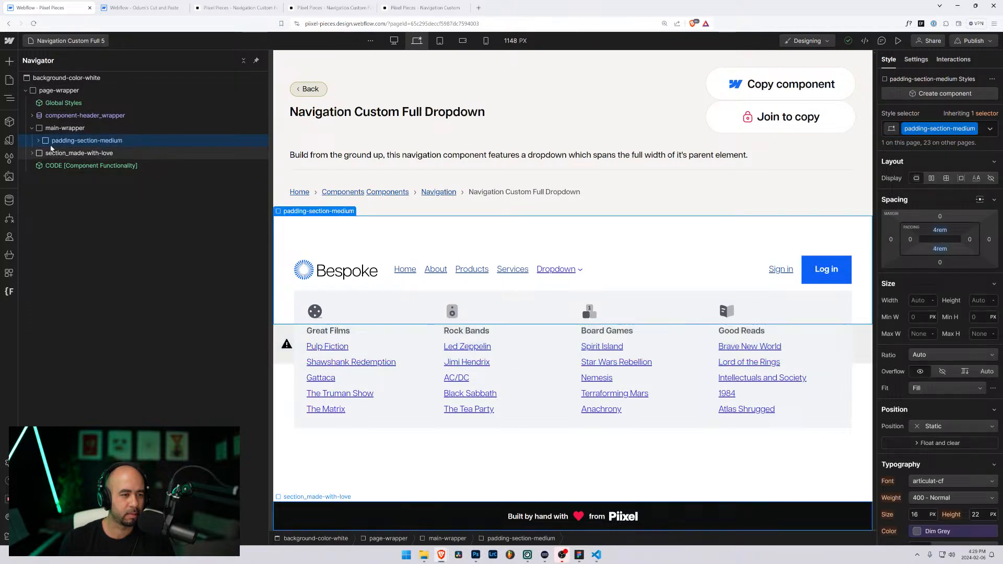
left_click(38, 141)
left_click(45, 153)
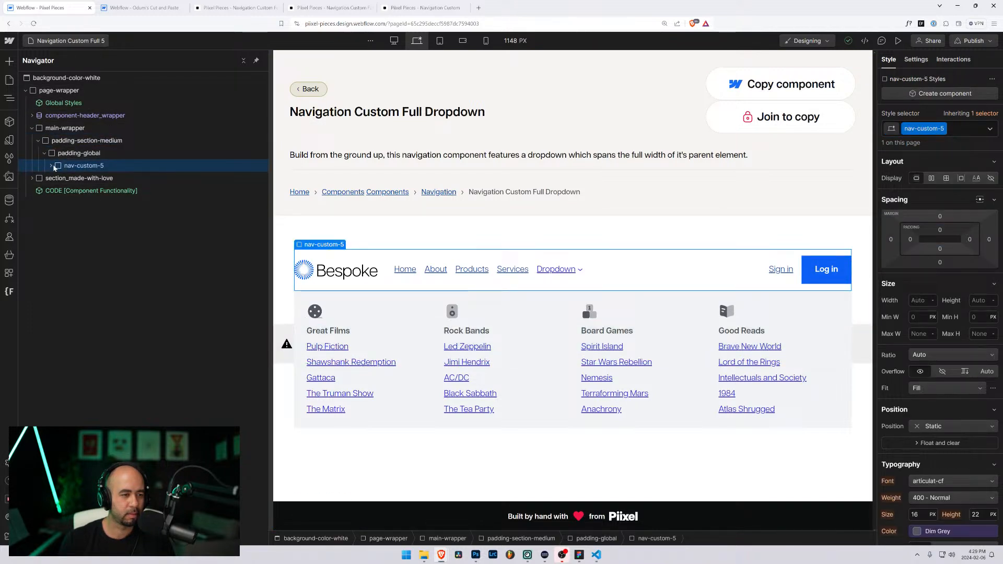
left_click(51, 166)
left_click(100, 178)
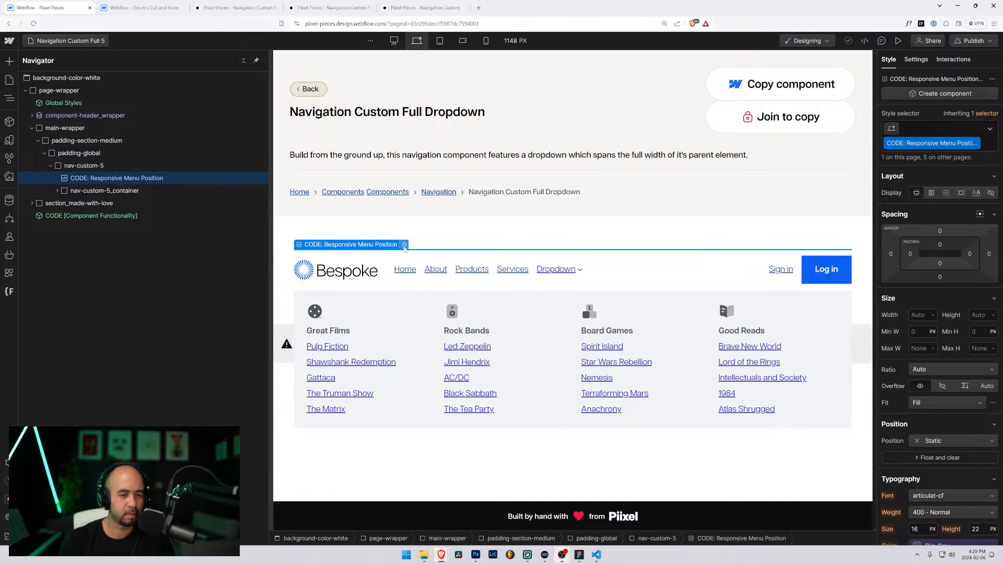
left_click(405, 244)
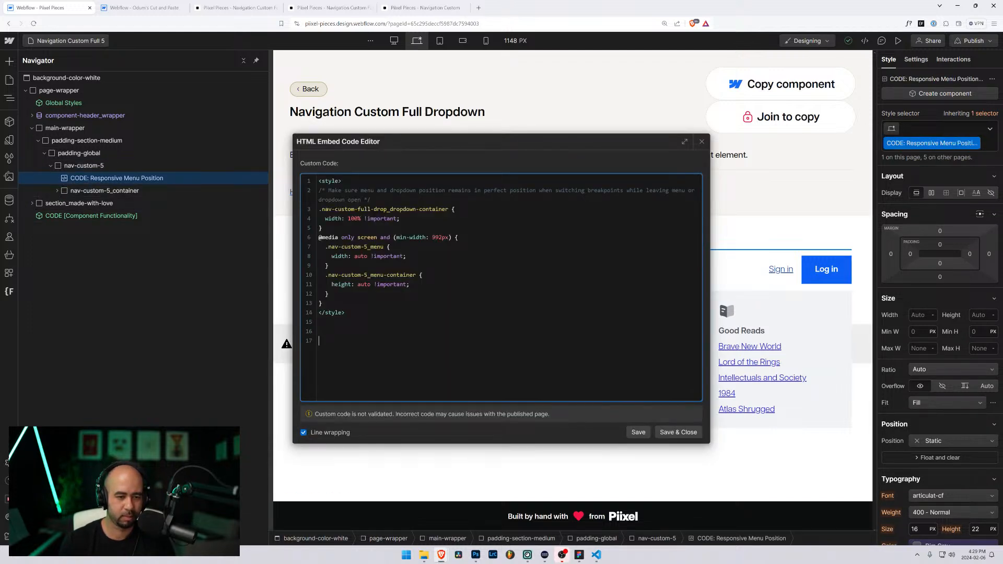
key("ctrl+v")
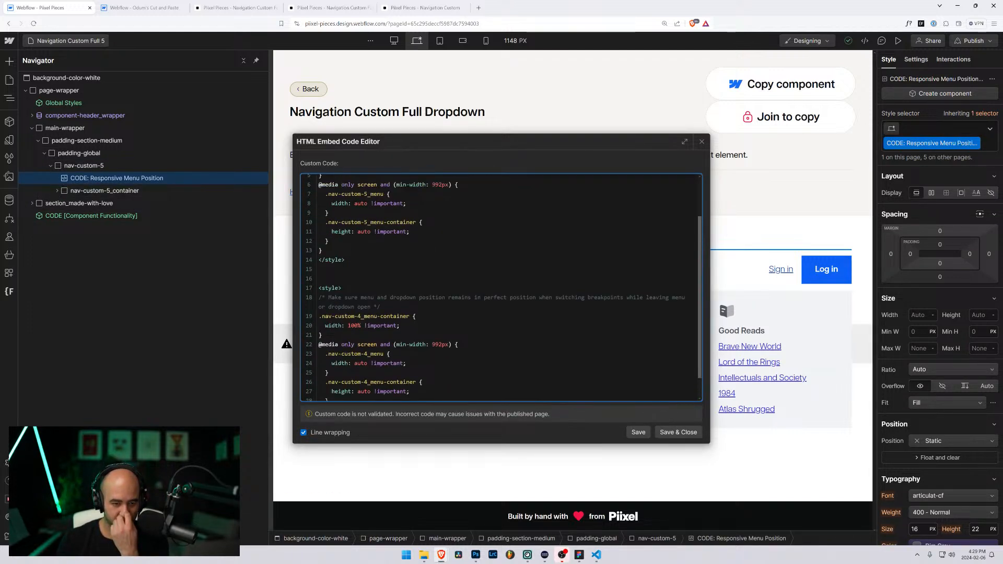
Step: Add the menu-container selector to line 3's 100%-width rule and delete the pasted duplicate block
scroll(501, 287, "up", 1)
scroll(502, 287, "down", 1)
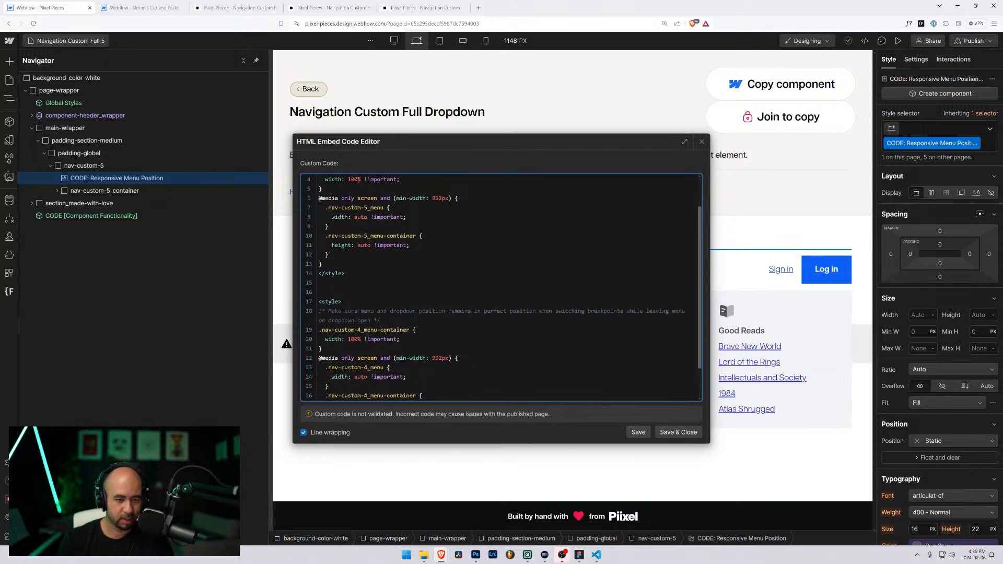
left_click_drag(410, 330, 301, 330)
key("ctrl+c")
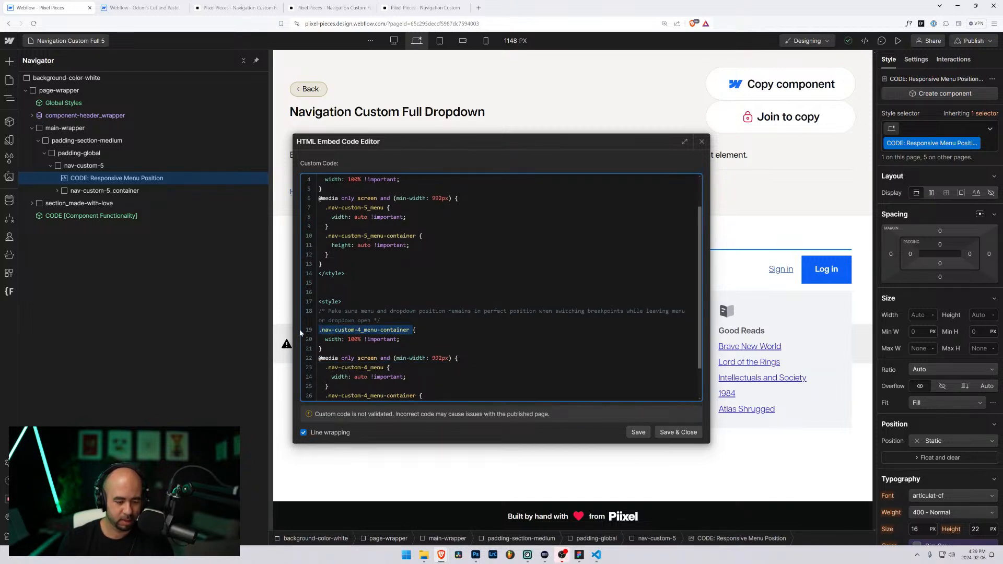
scroll(501, 287, "up", 1)
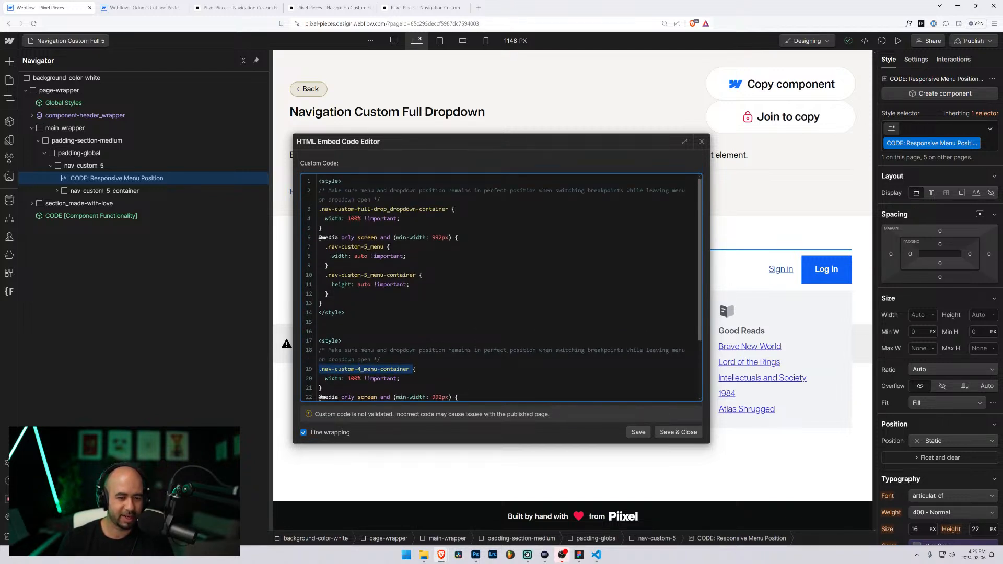
left_click(448, 209)
type(",")
key("Return")
key("ctrl+v")
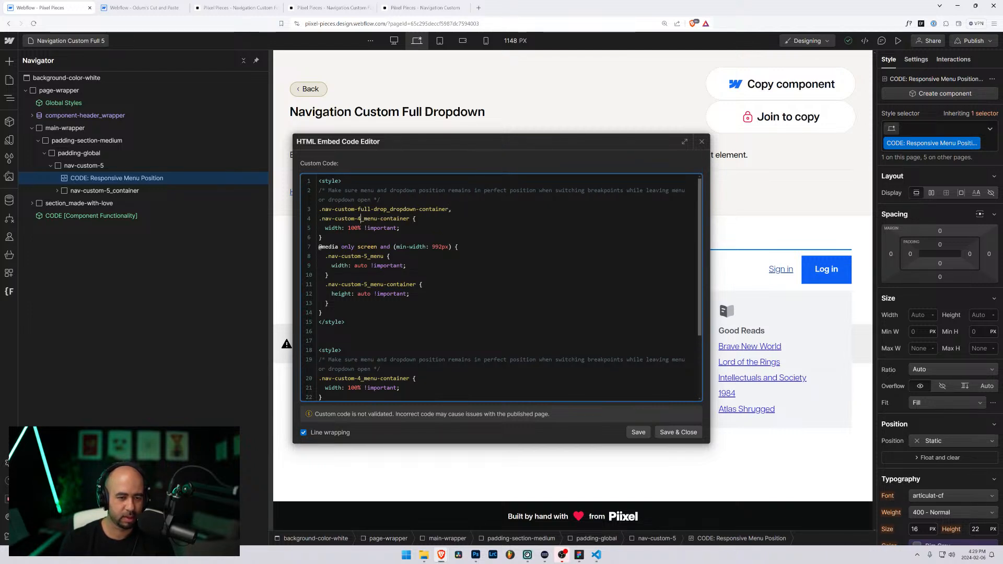
scroll(360, 219, "down", 3)
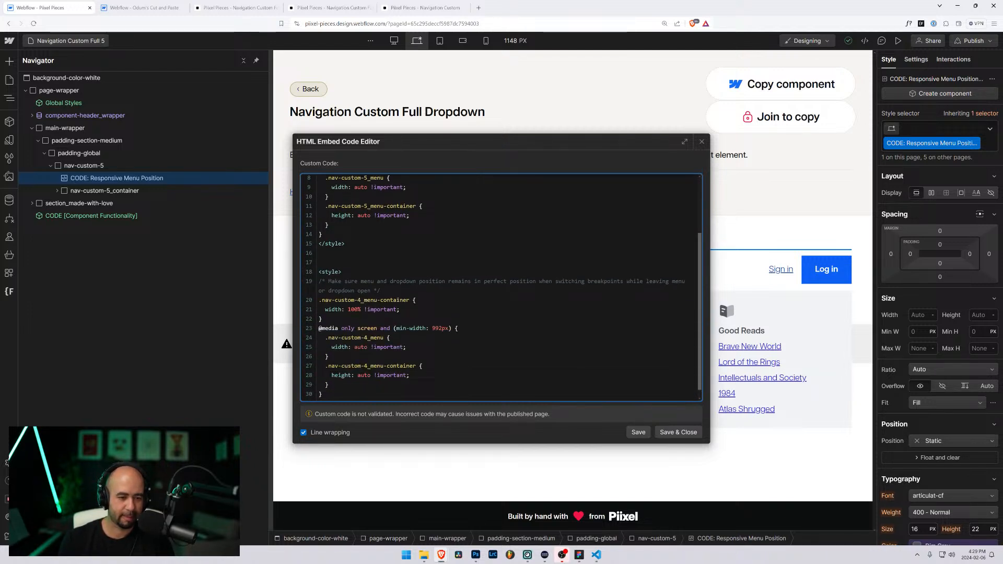
left_click_drag(318, 272, 545, 454)
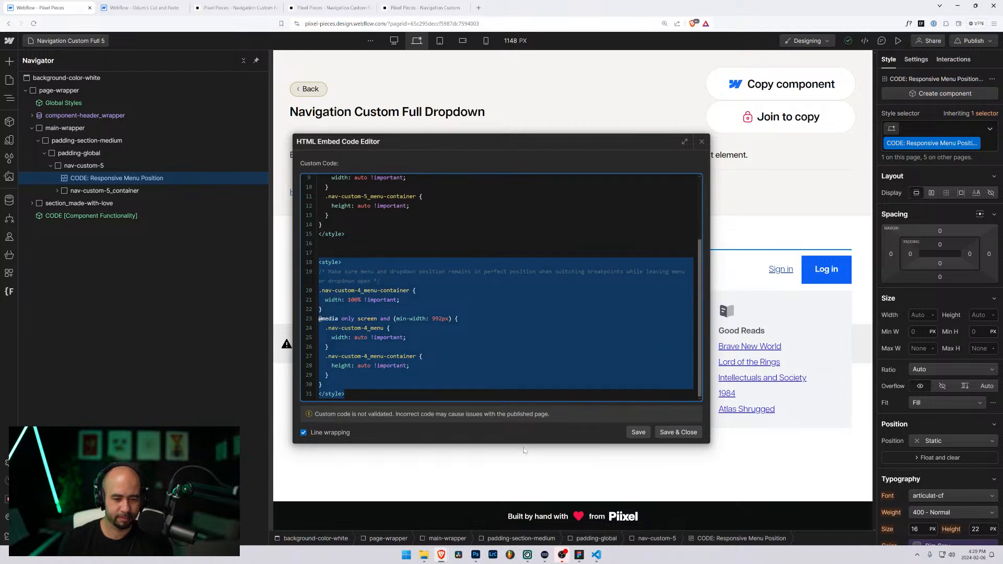
key("BackSpace")
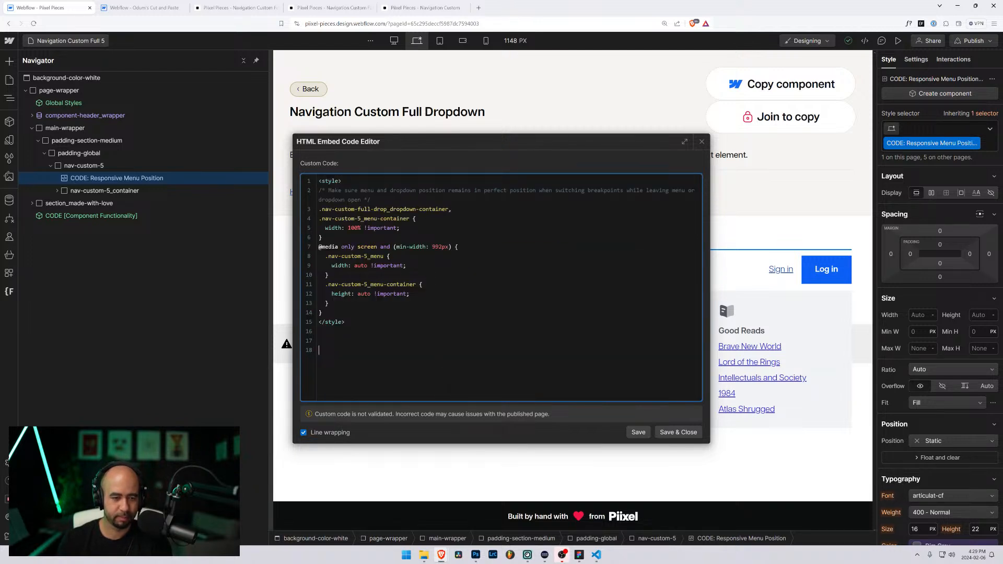
Step: Save the embed CSS and preview the Dropdown mega-menu at tablet and desktop widths
left_click(670, 432)
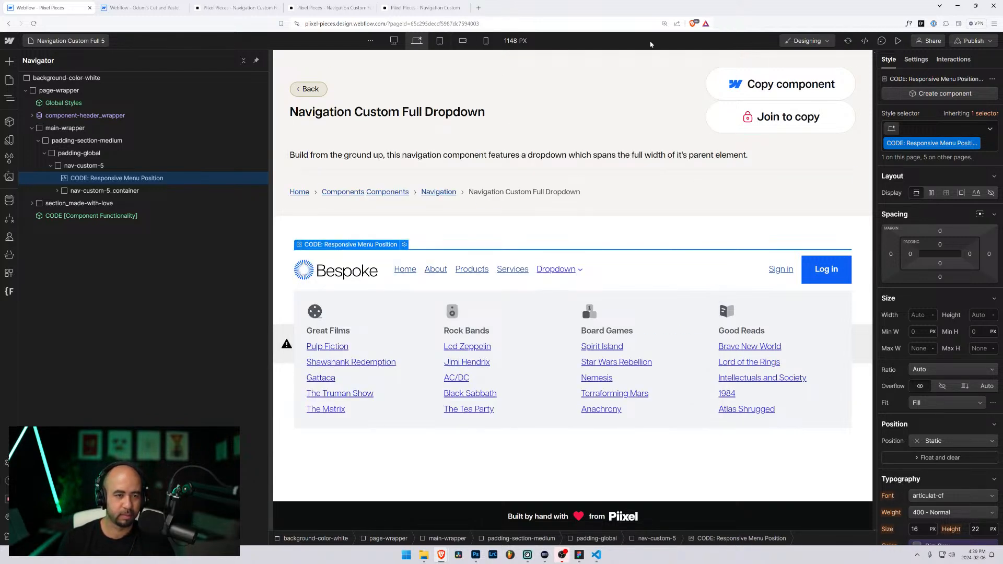
left_click(896, 42)
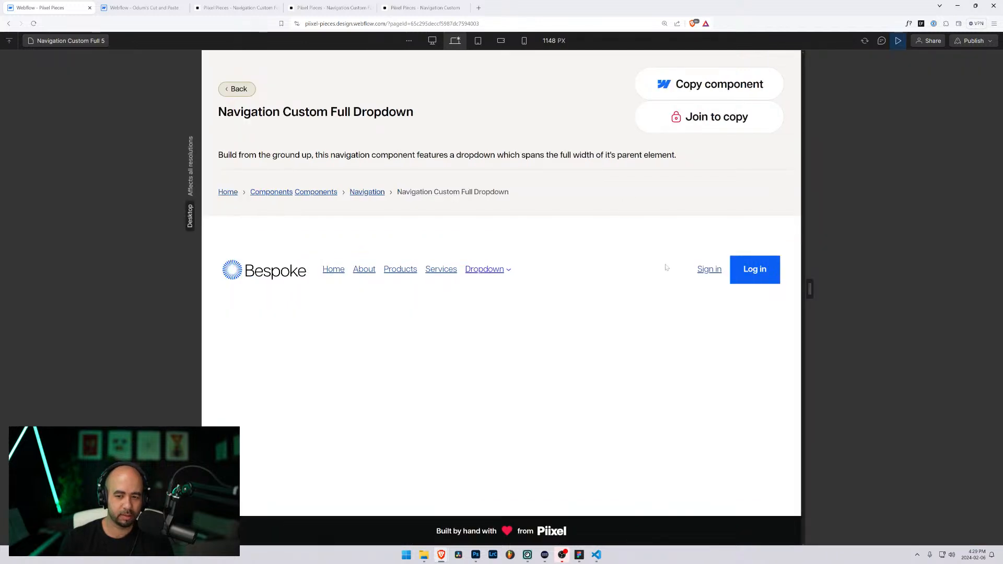
left_click(486, 271)
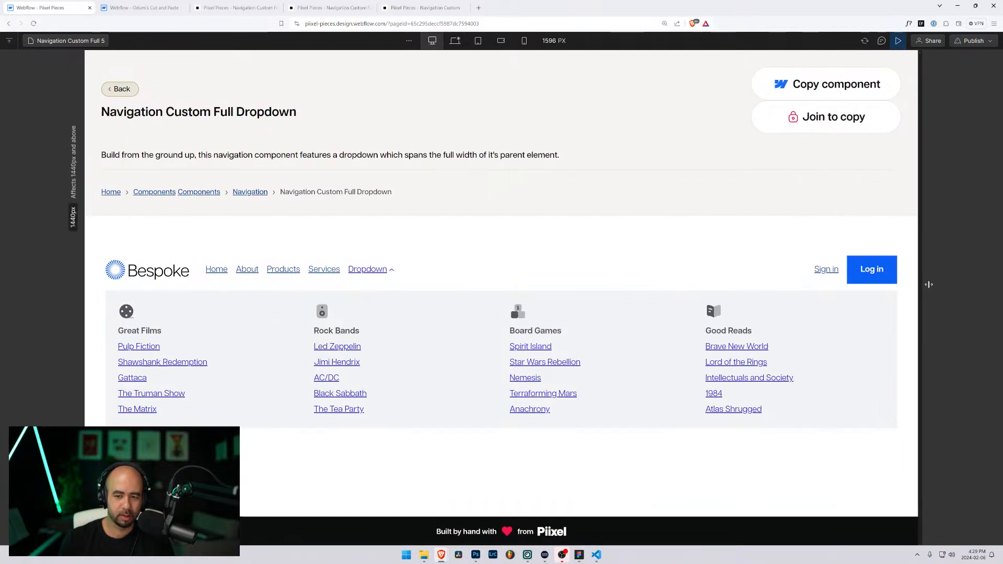
left_click_drag(779, 273, 706, 285)
left_click(676, 334)
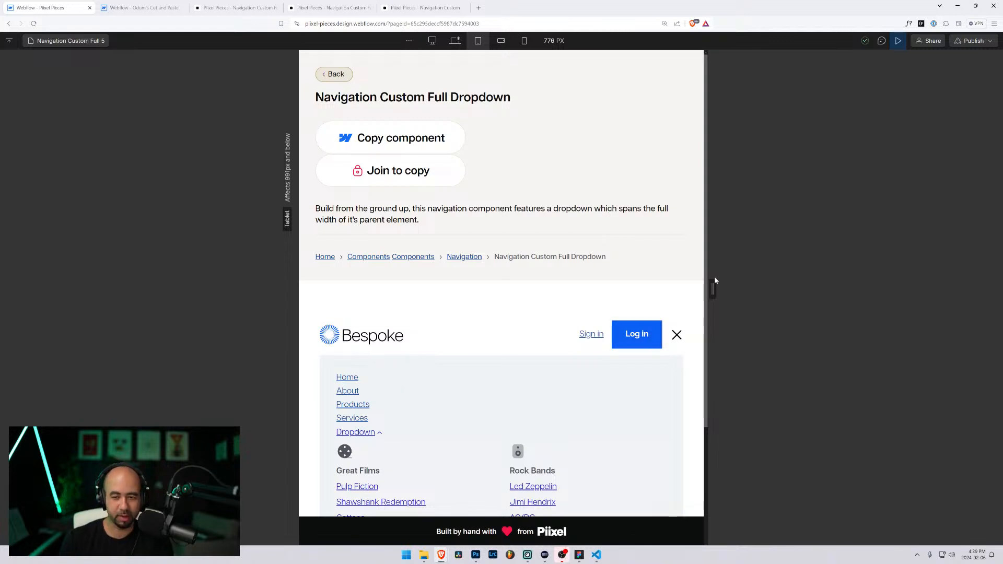
left_click_drag(713, 285, 803, 273)
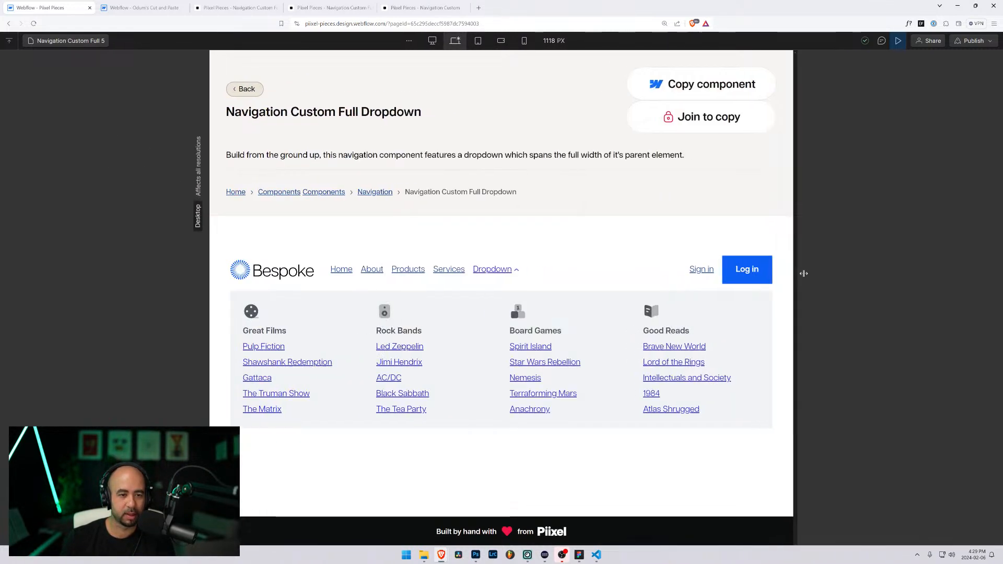
left_click(94, 40)
Step: Preview Navigation Custom 4's Dropdown and mobile menu at mobile width
scroll(94, 251, "down", 3)
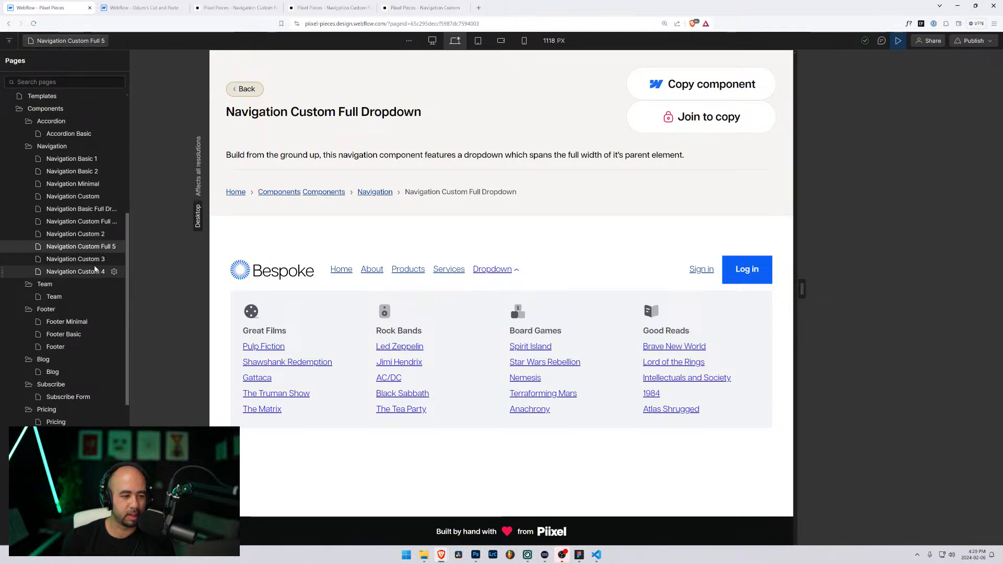
left_click(94, 271)
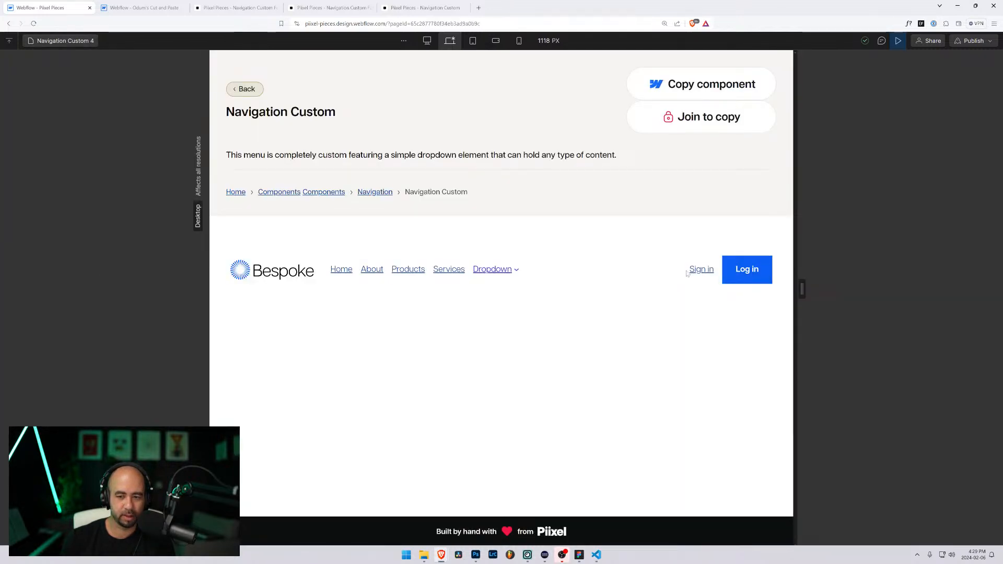
left_click(486, 268)
left_click_drag(802, 292, 676, 265)
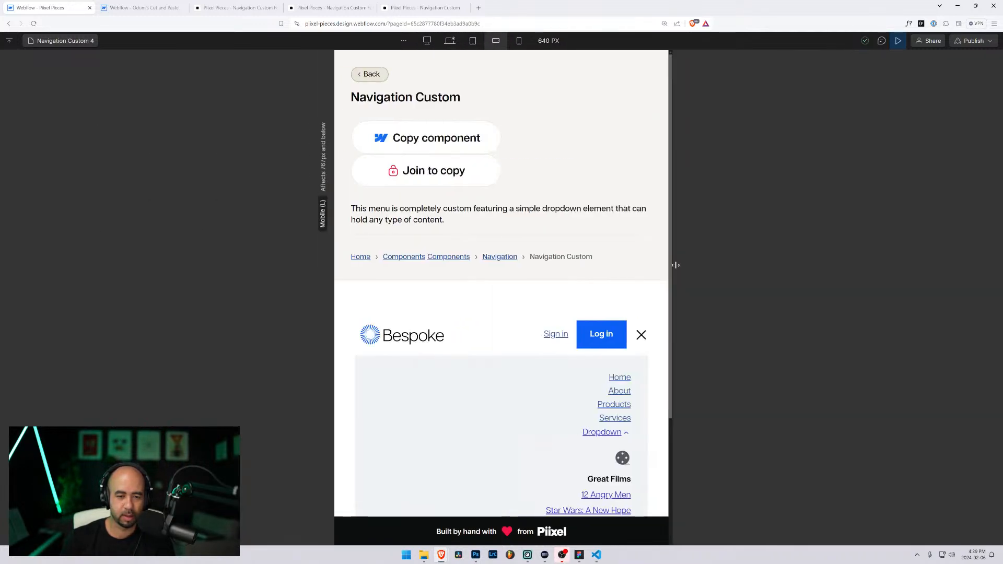
left_click(640, 336)
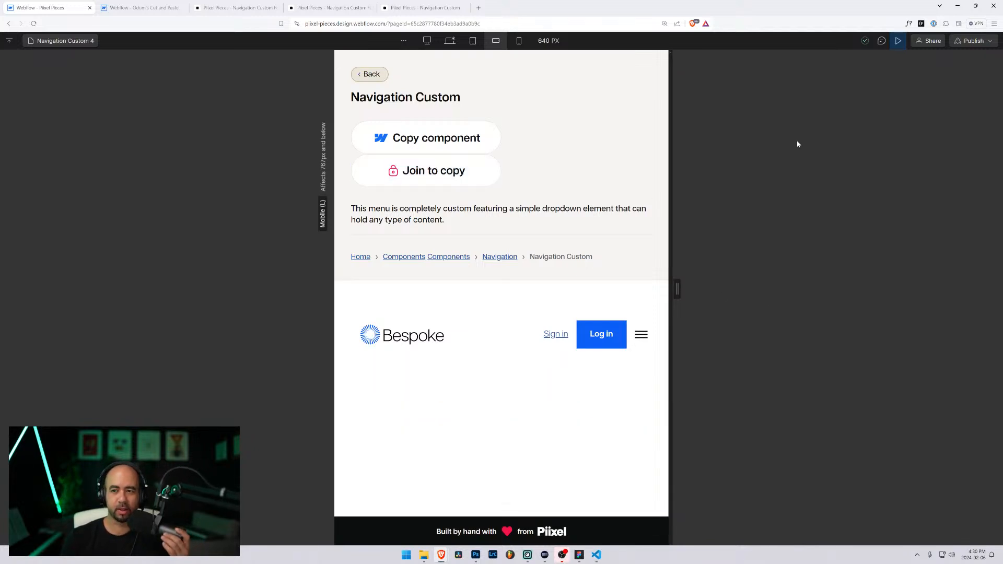
Step: Return to design mode at the base breakpoint and select the fifth navbar in the Figma styleguide
left_click(896, 40)
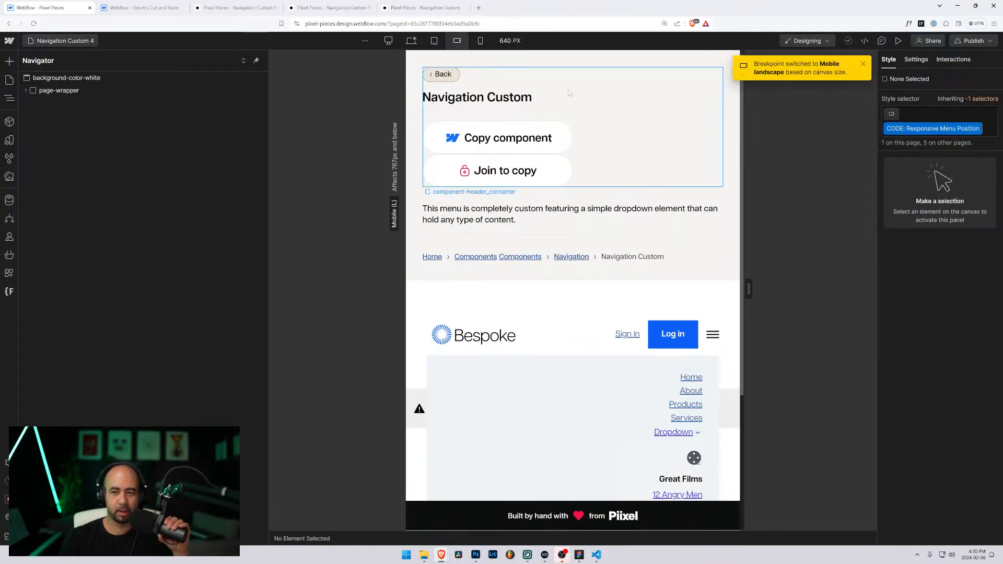
left_click(411, 41)
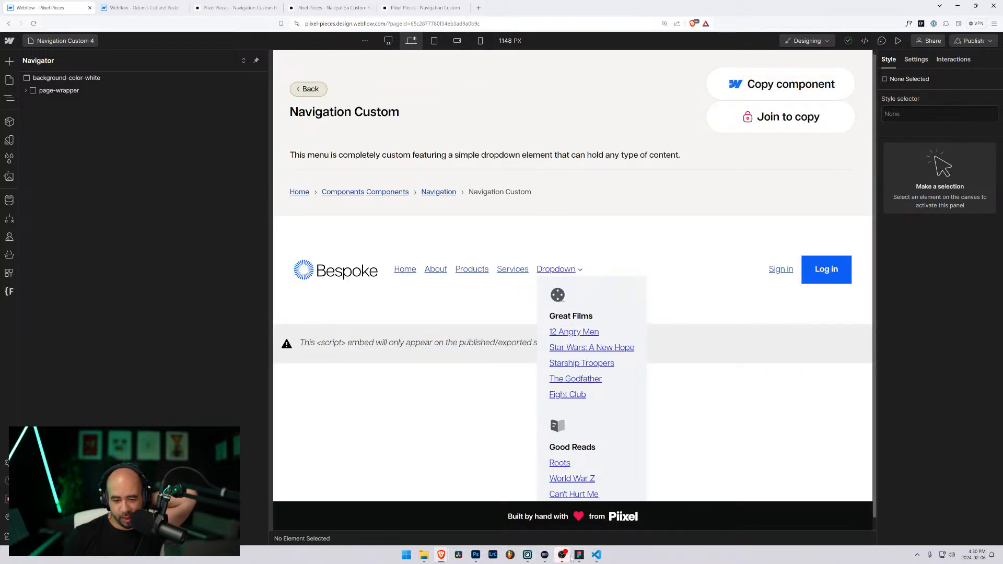
left_click(579, 554)
left_click(657, 348)
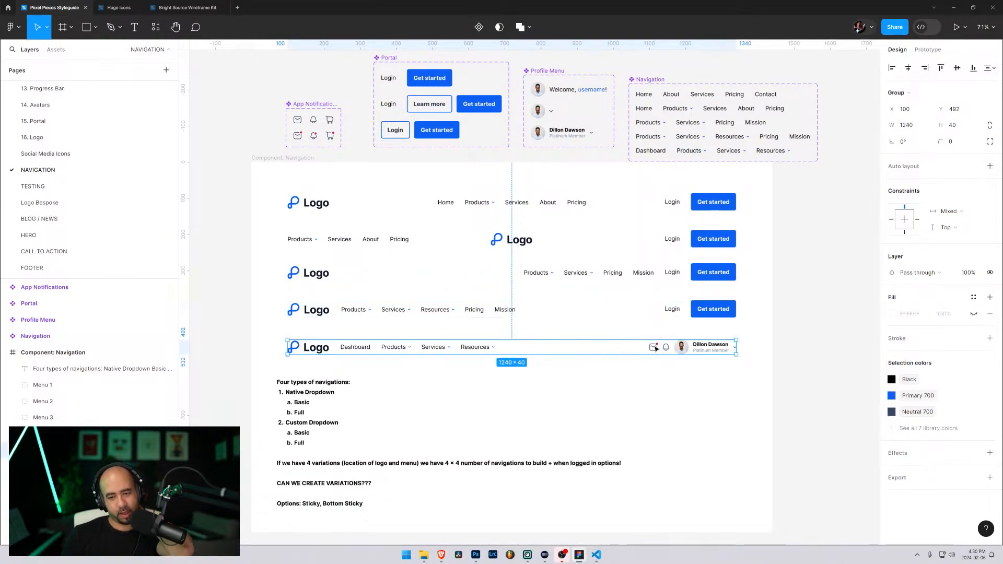